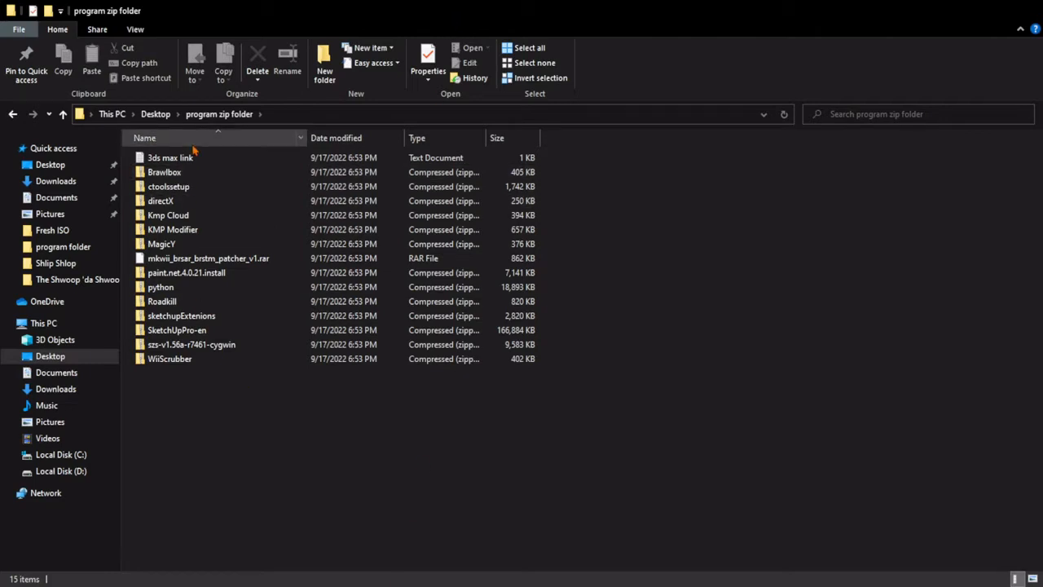
- Extract the Brawlbox and ctoolssetup archives into the current folder, delete both zip files, and select the extracted ctoolssetup installer
left_click(194, 174)
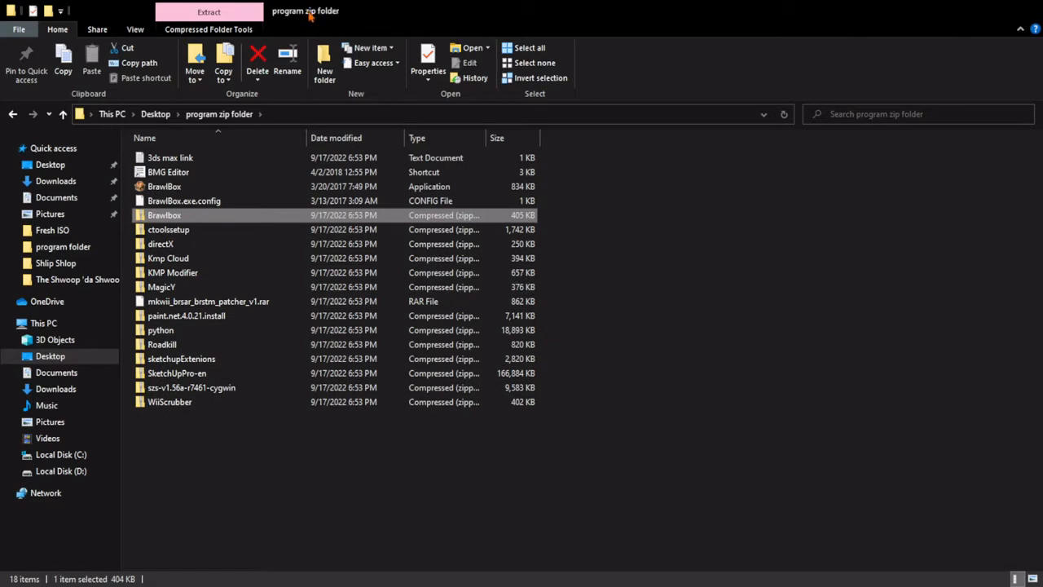
key("Delete")
left_click(169, 215)
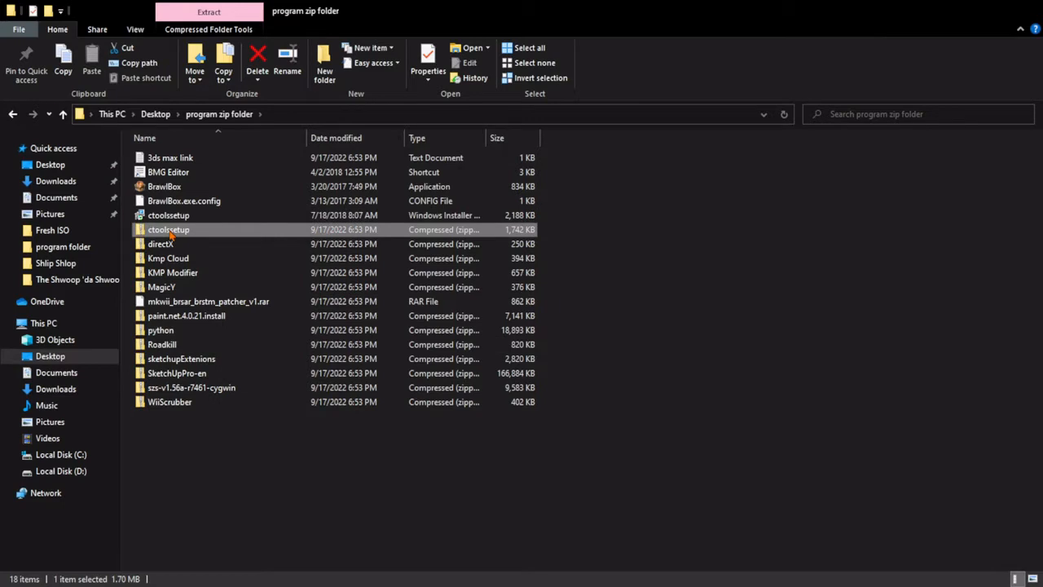
key("Delete")
left_click(169, 217)
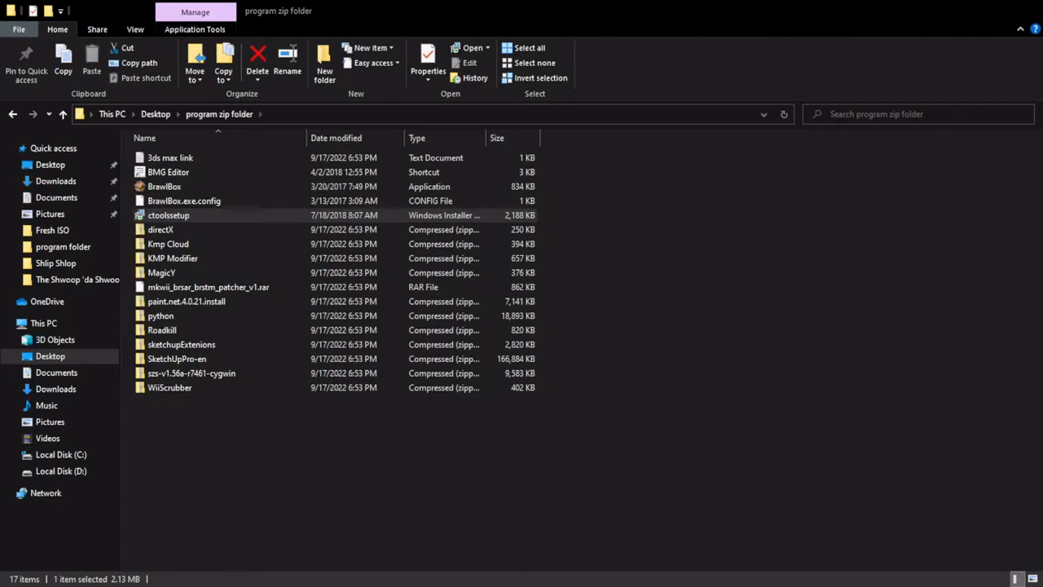
left_click(145, 222)
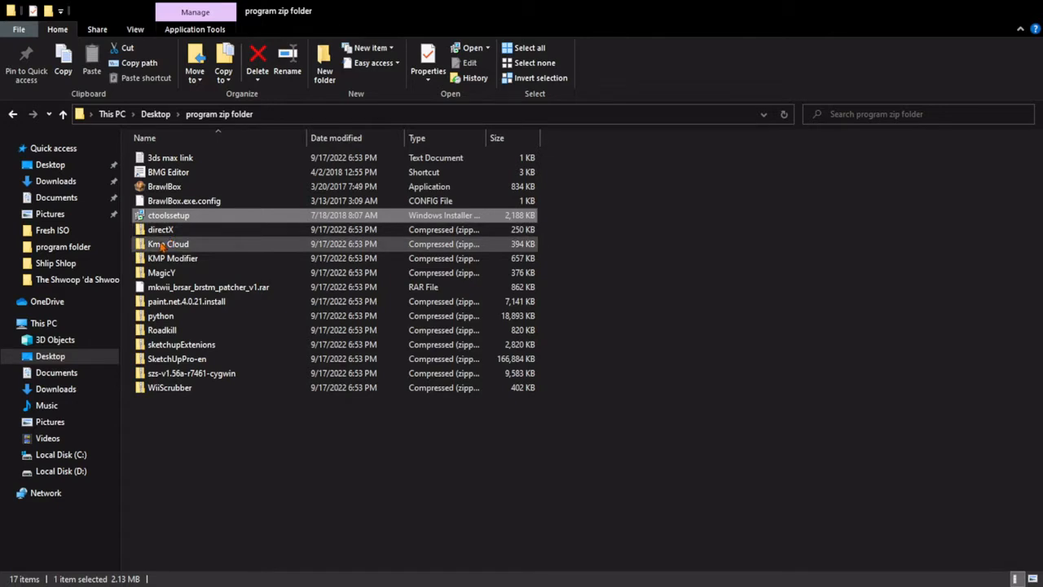
- Extract the directX archive into its own folder, launch dxwebsetup from there, and delete the directX zip file
left_click(162, 232)
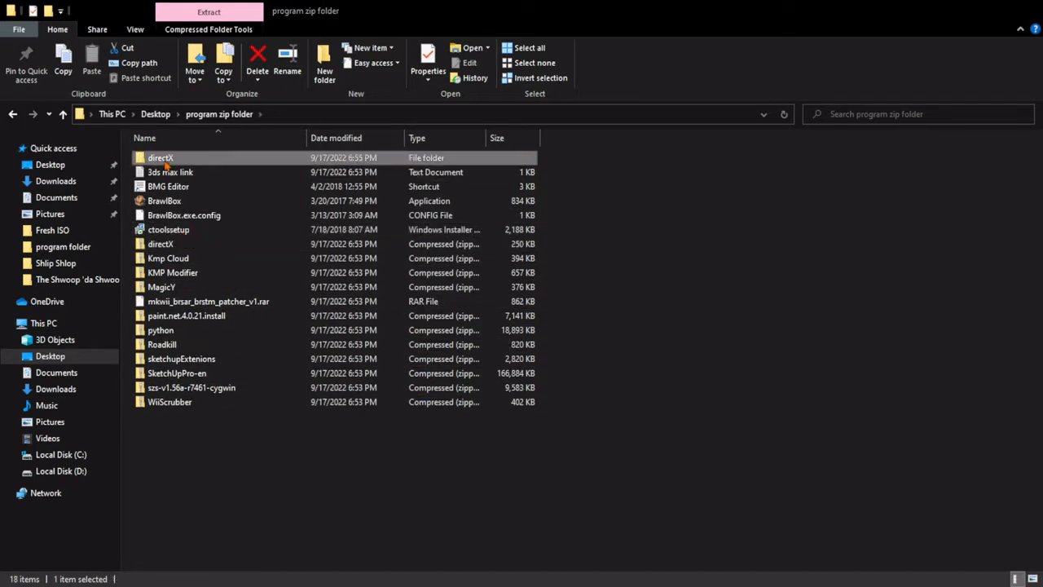
double_click(164, 161)
double_click(166, 160)
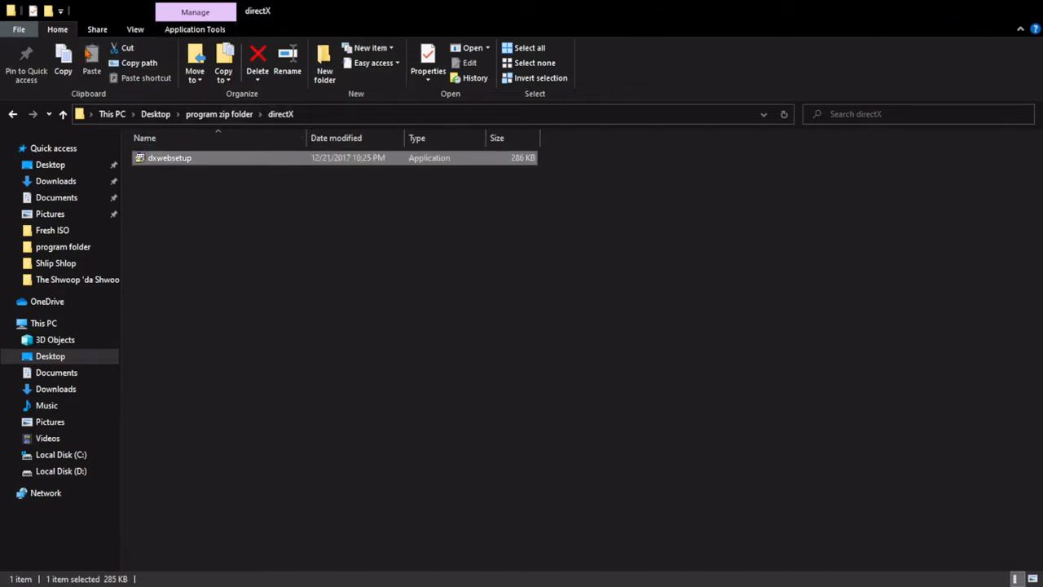
left_click(12, 114)
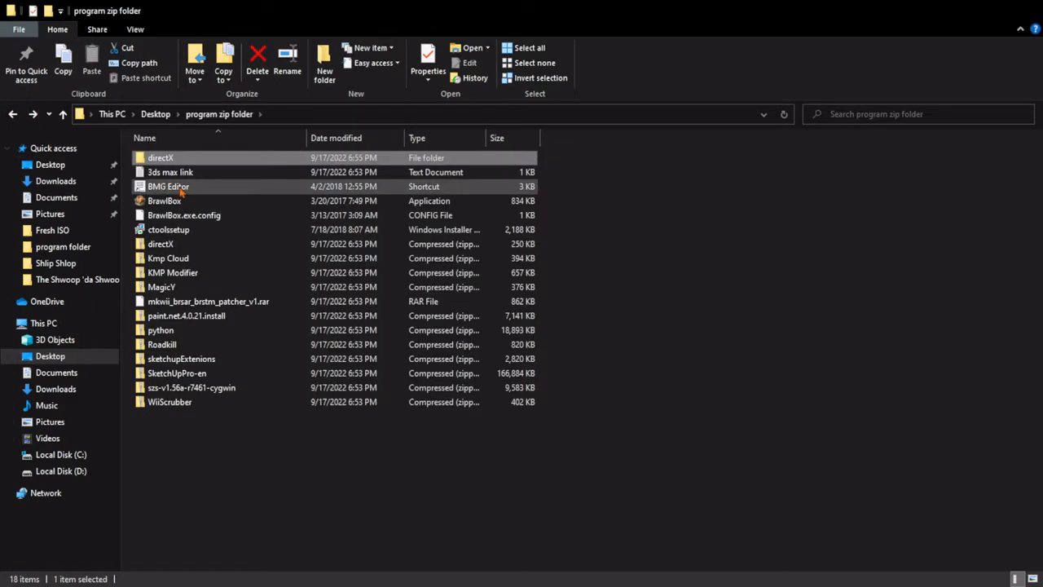
left_click(174, 247)
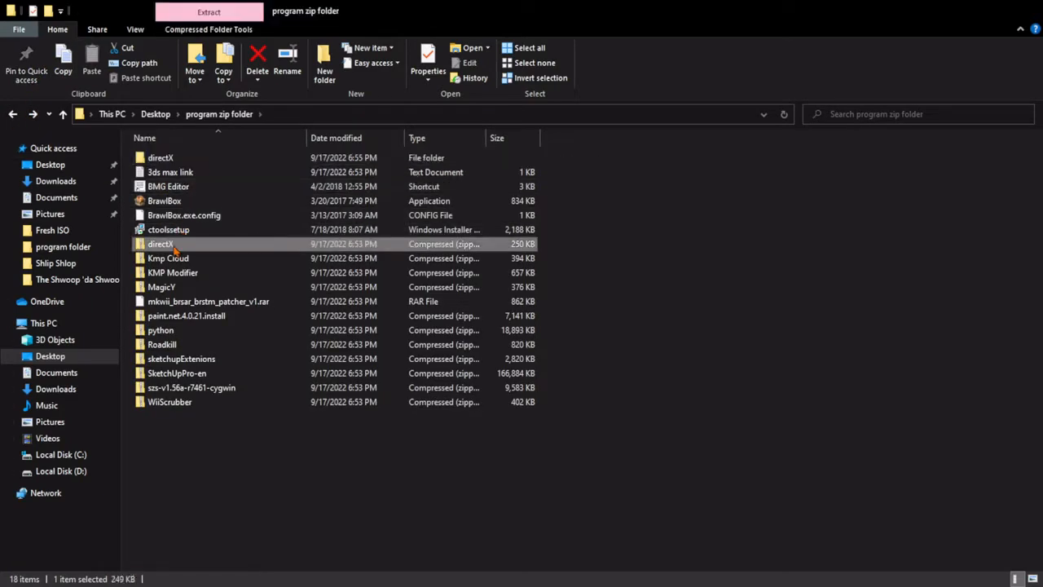
key("Delete")
- Extract the Kmp Cloud and KMP Modifier archives into the current folder and delete both zip files
left_click(171, 251)
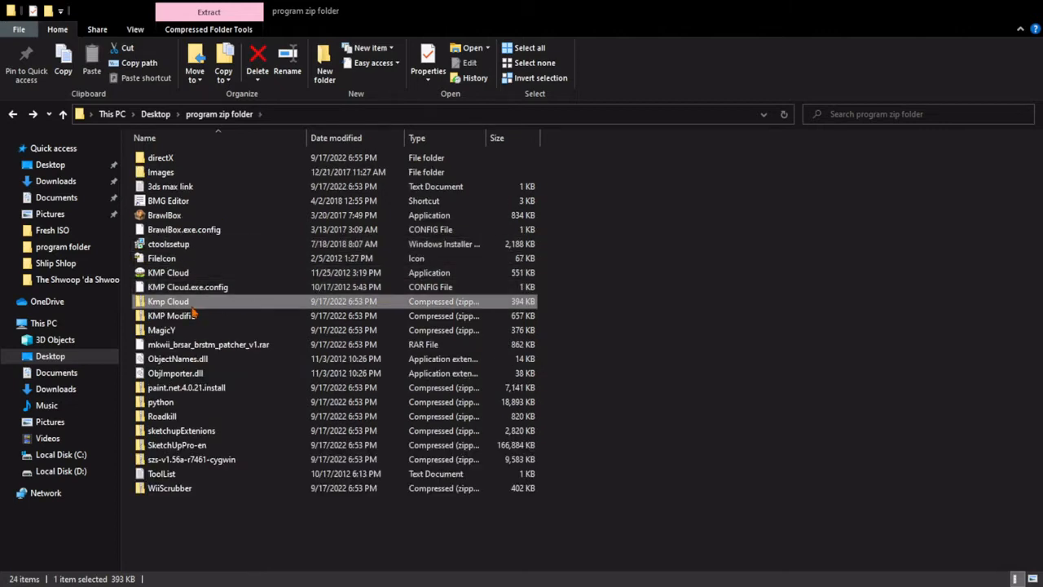
key("Delete")
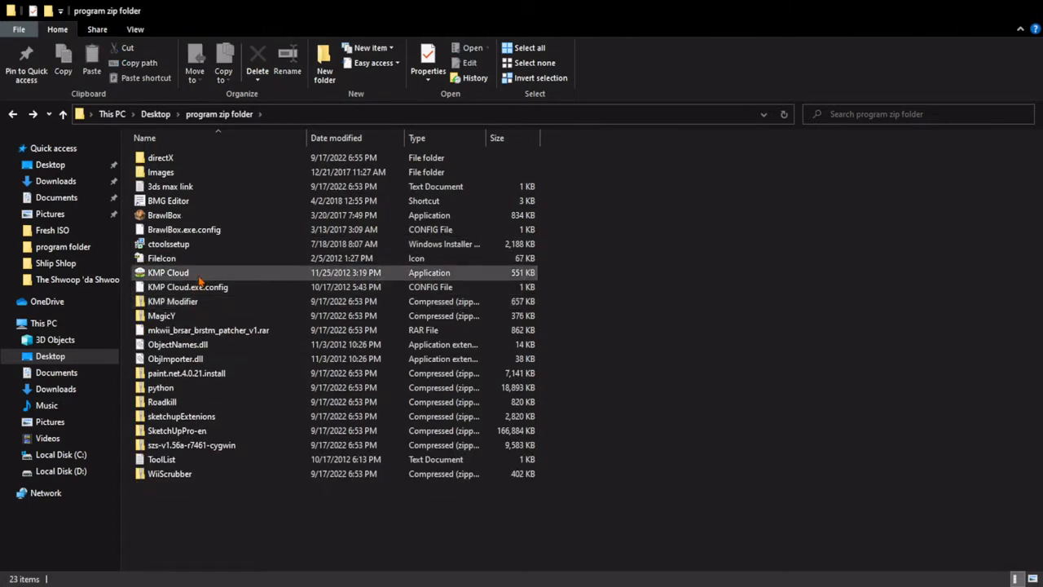
left_click(206, 300)
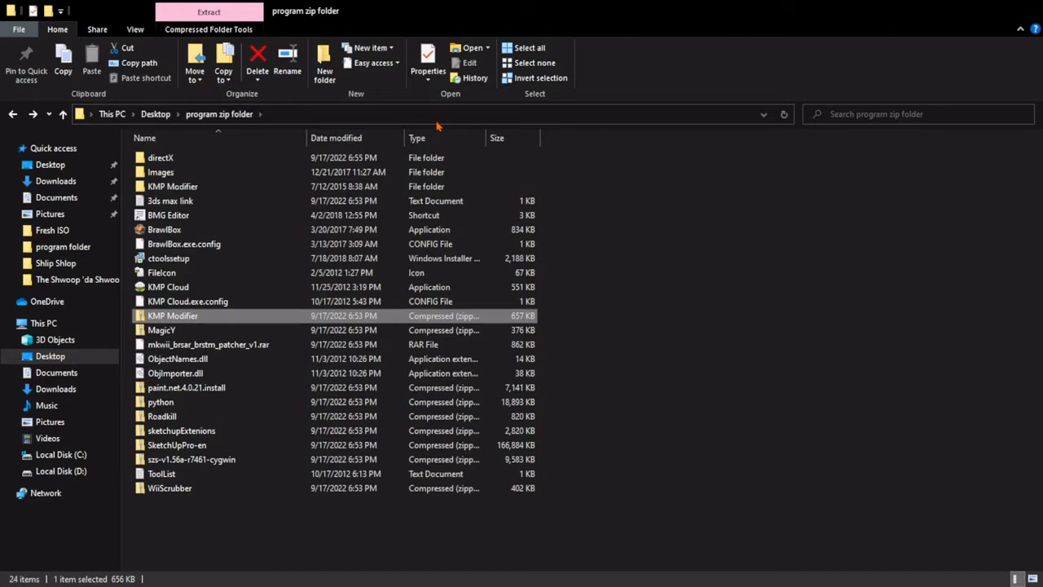
double_click(209, 189)
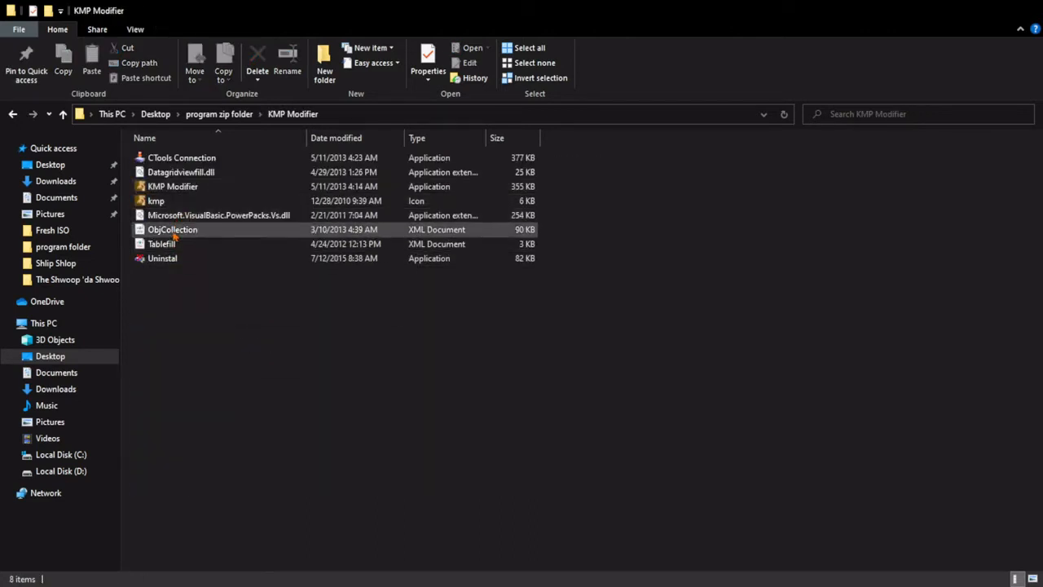
left_click(12, 114)
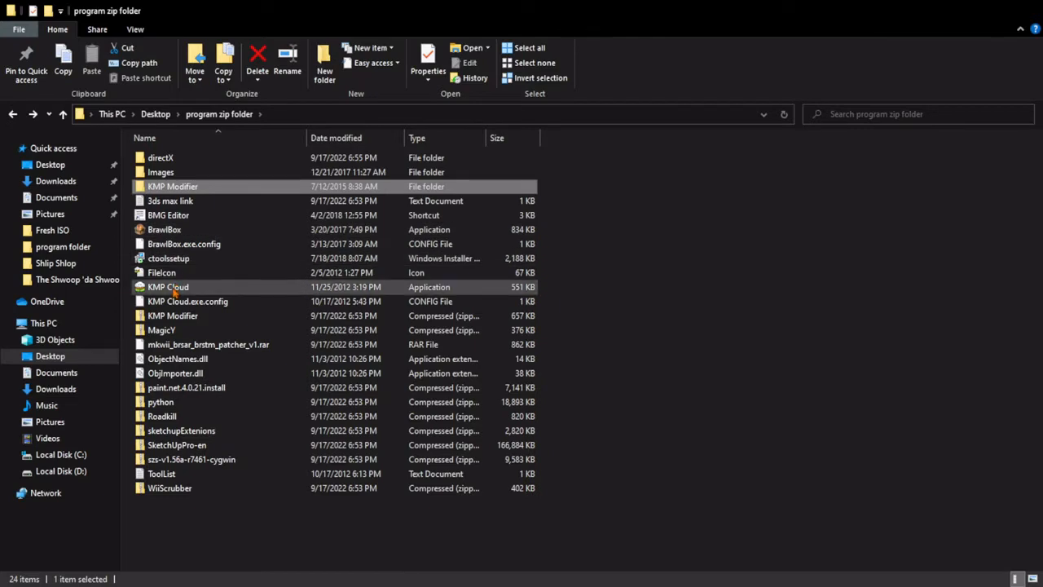
left_click(175, 317)
key("Delete")
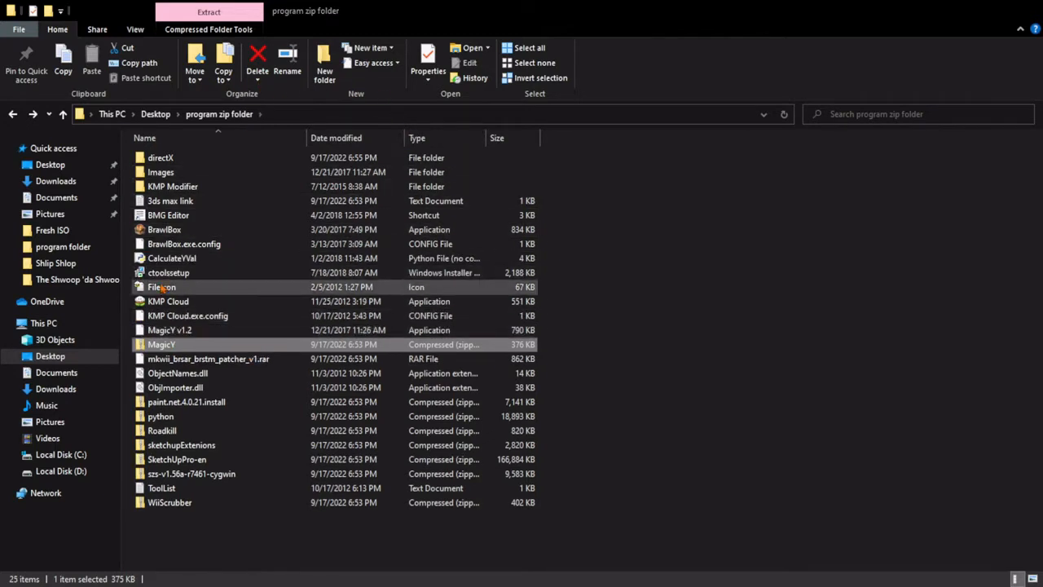
- Extract the MagicY archive into the current folder and delete its zip file
left_click(177, 332)
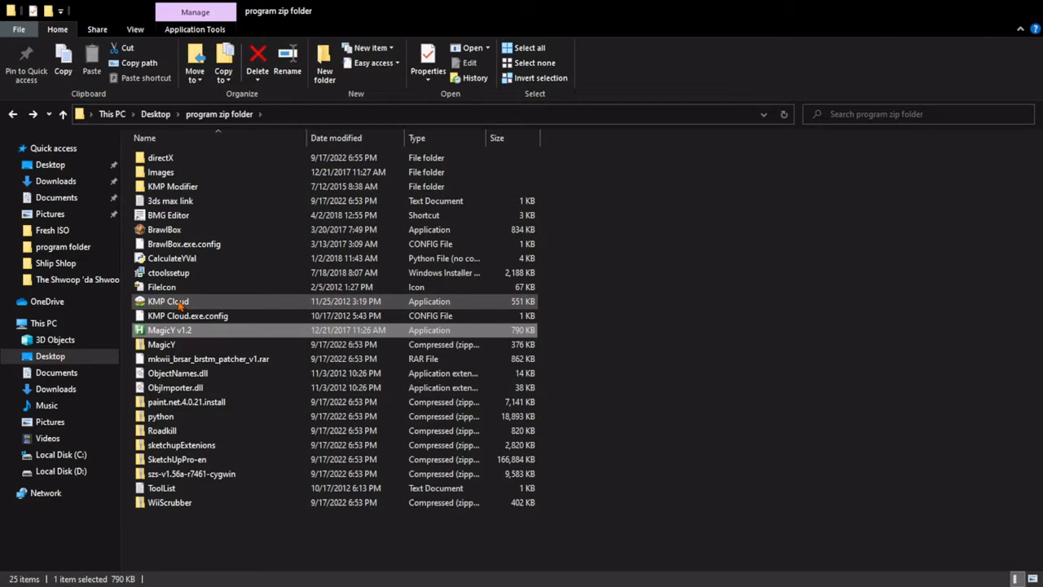
left_click(173, 346)
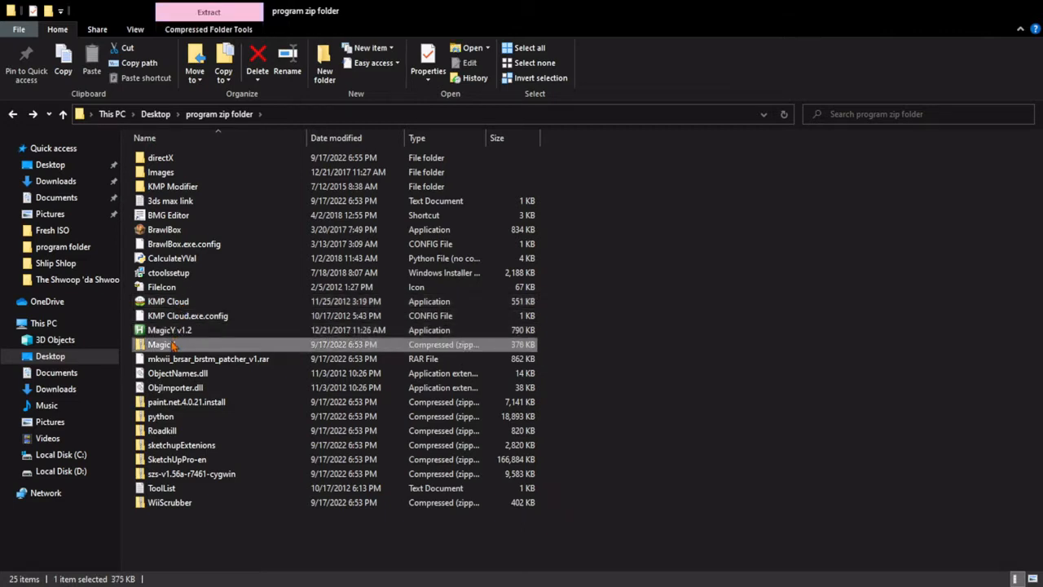
key("Delete")
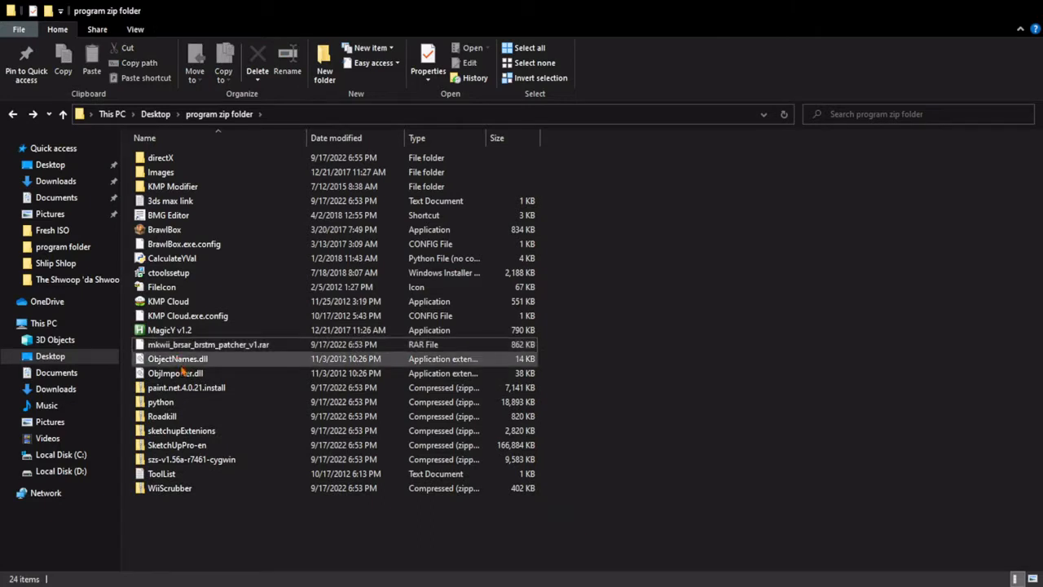
- Extract the python archive into its own folder, select the python-2.7.12.amd64 installer inside, and delete the python zip file
left_click(187, 389)
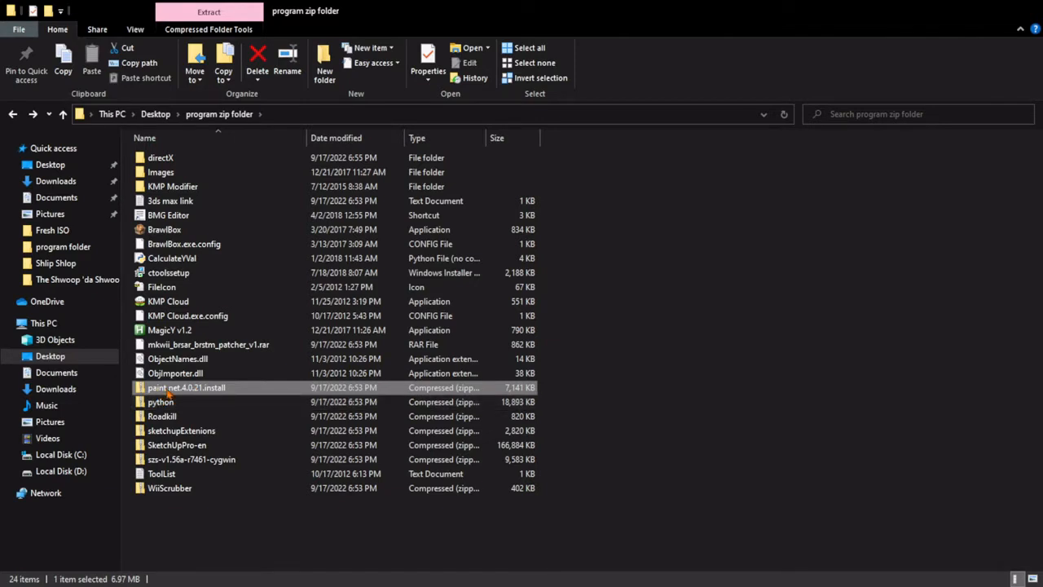
left_click(174, 402)
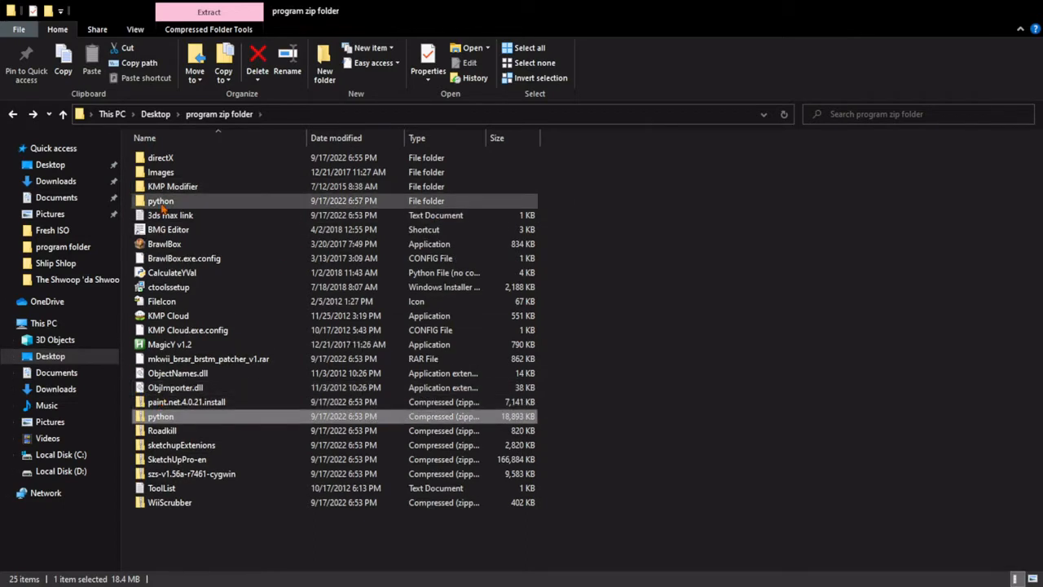
double_click(162, 202)
left_click(200, 158)
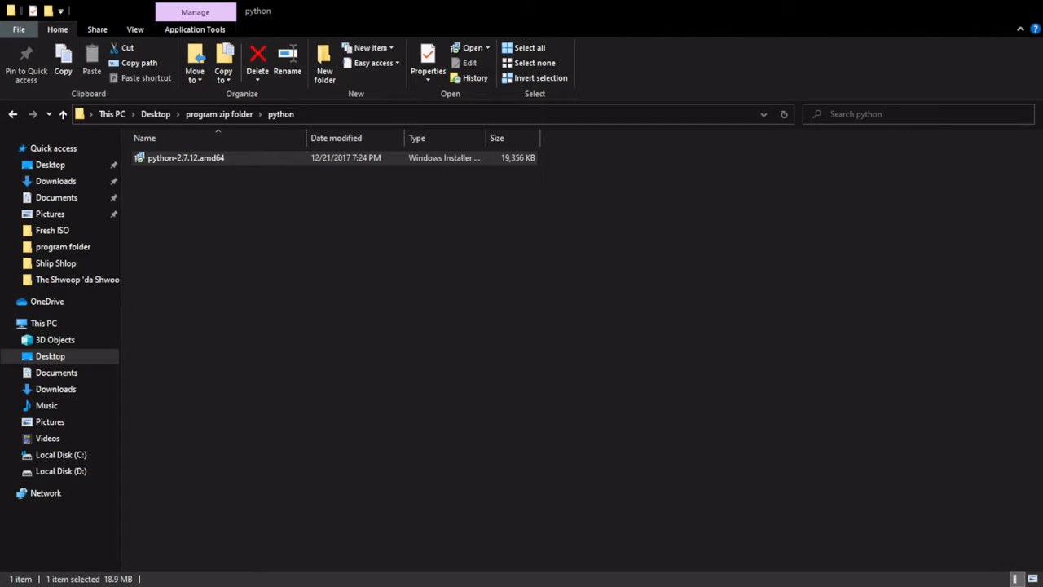
left_click(247, 277)
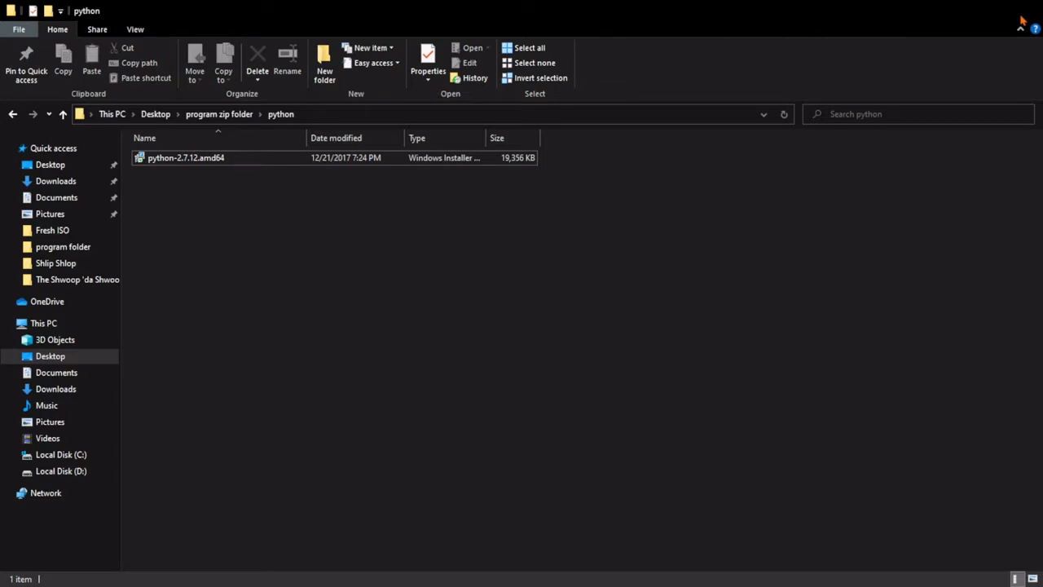
left_click(13, 114)
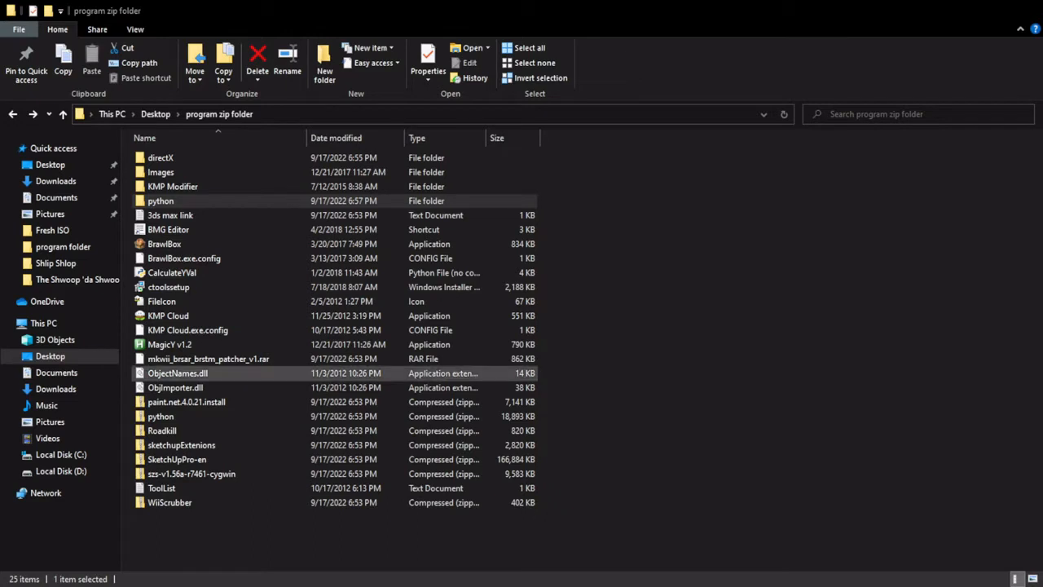
left_click(887, 476)
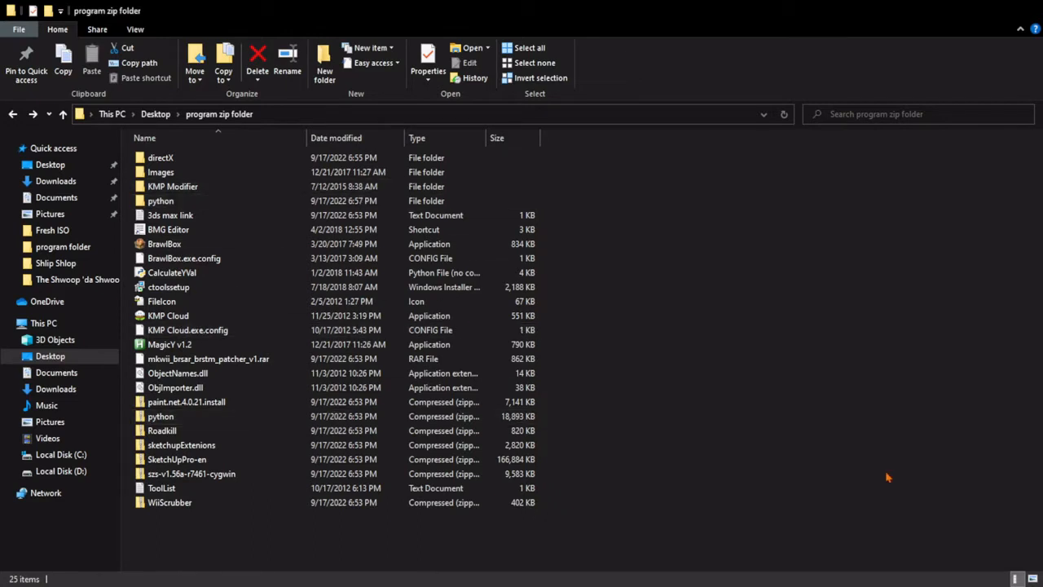
left_click(318, 422)
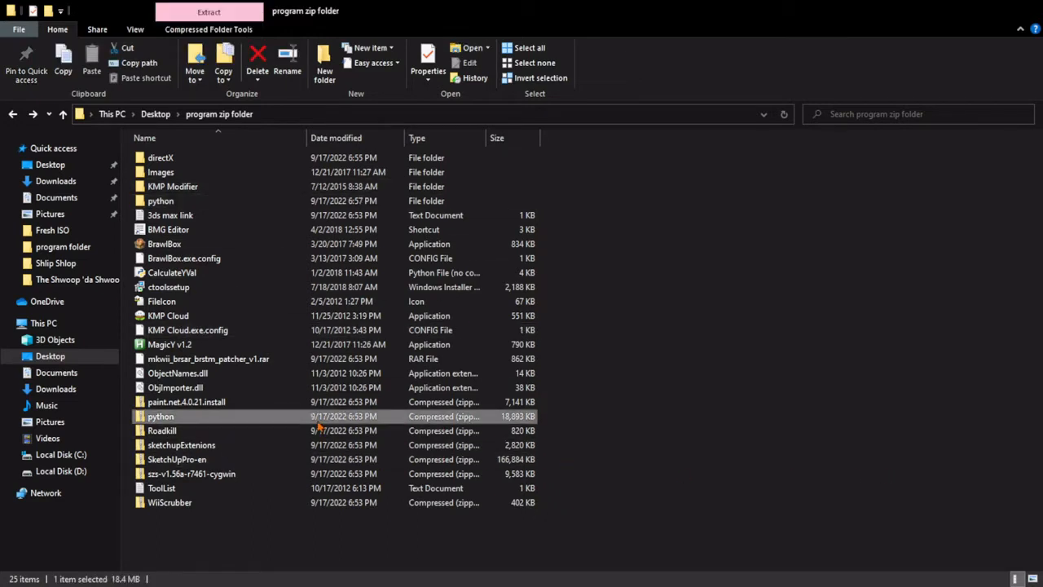
key("Delete")
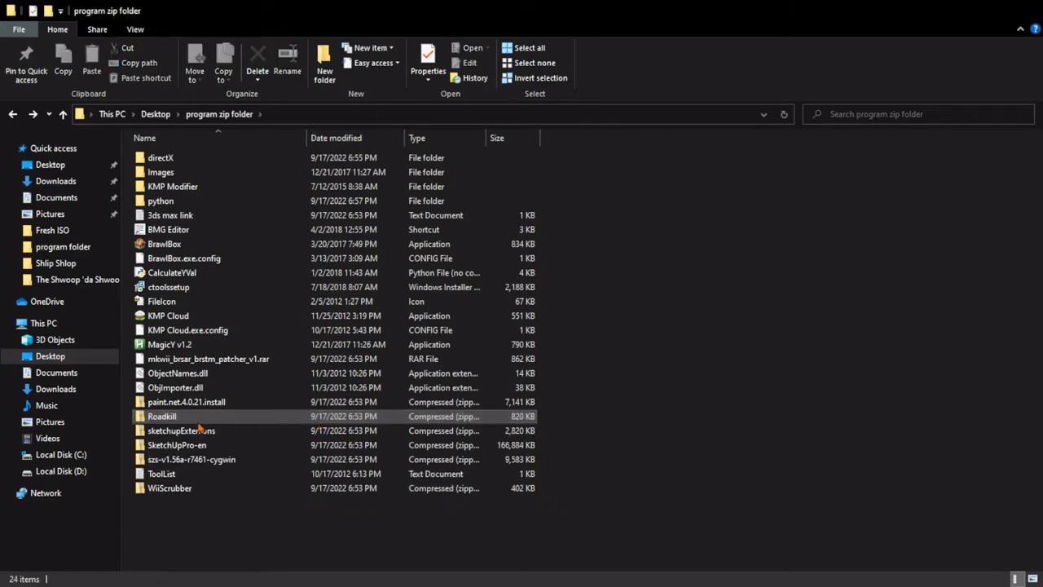
- Extract the Roadkill archive into its own folder and delete the Roadkill zip file
left_click(198, 420)
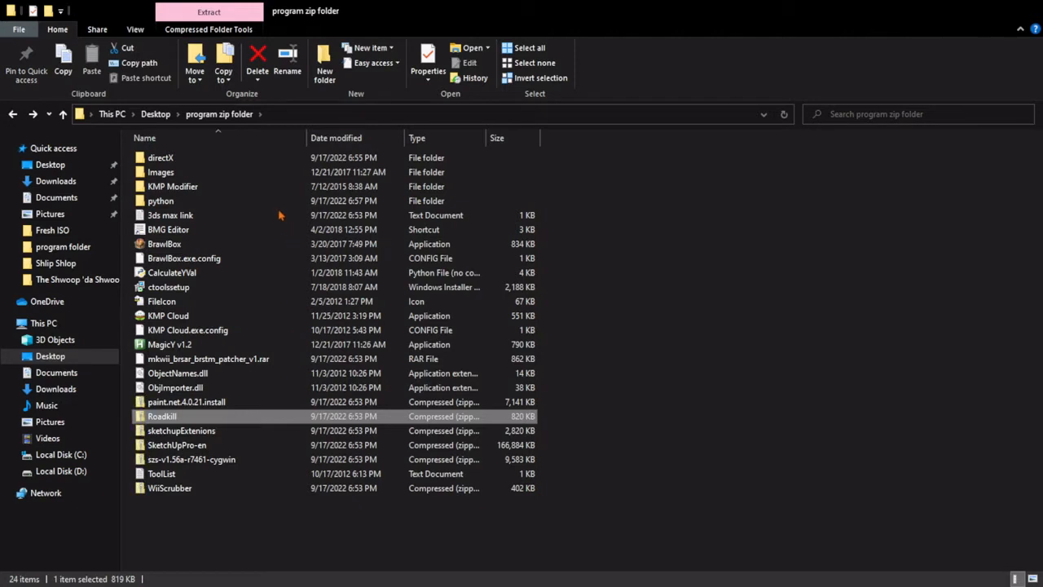
left_click(401, 585)
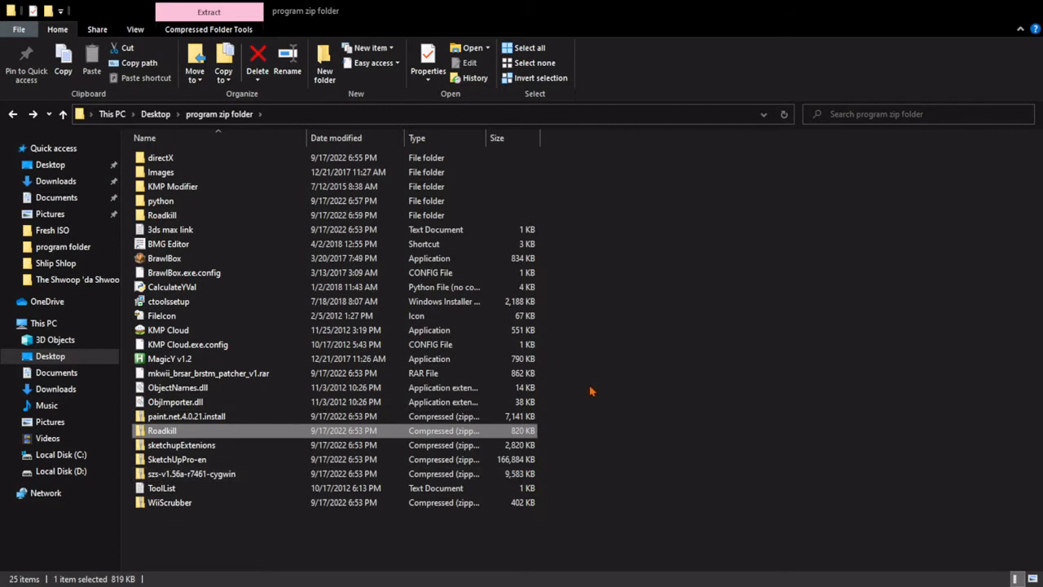
key("Delete")
left_click(197, 489)
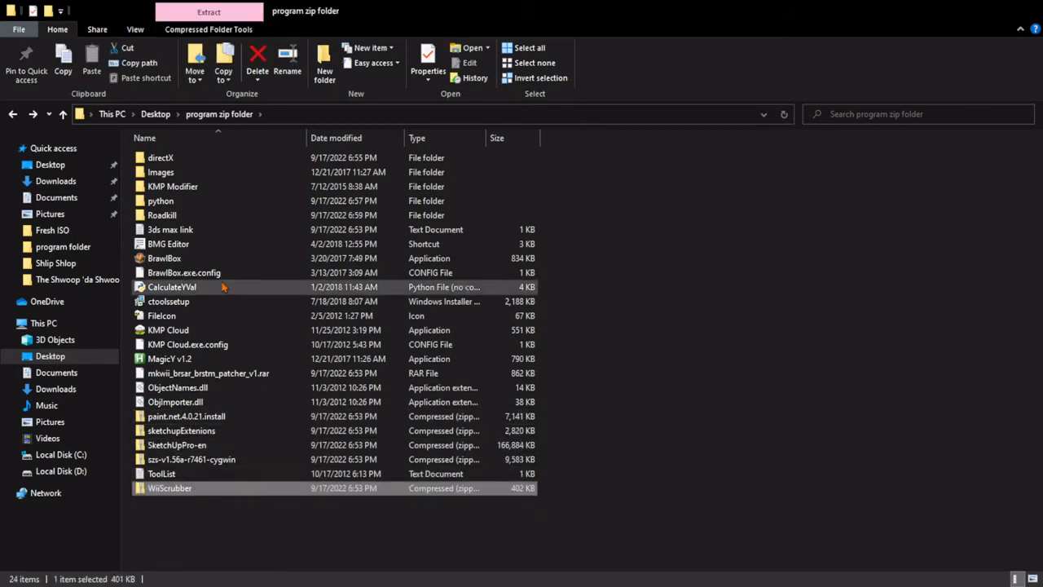
- Select the Roadkill 1_1 Install application inside the Roadkill folder, and delete that folder from program zip folder
double_click(235, 215)
left_click(214, 163)
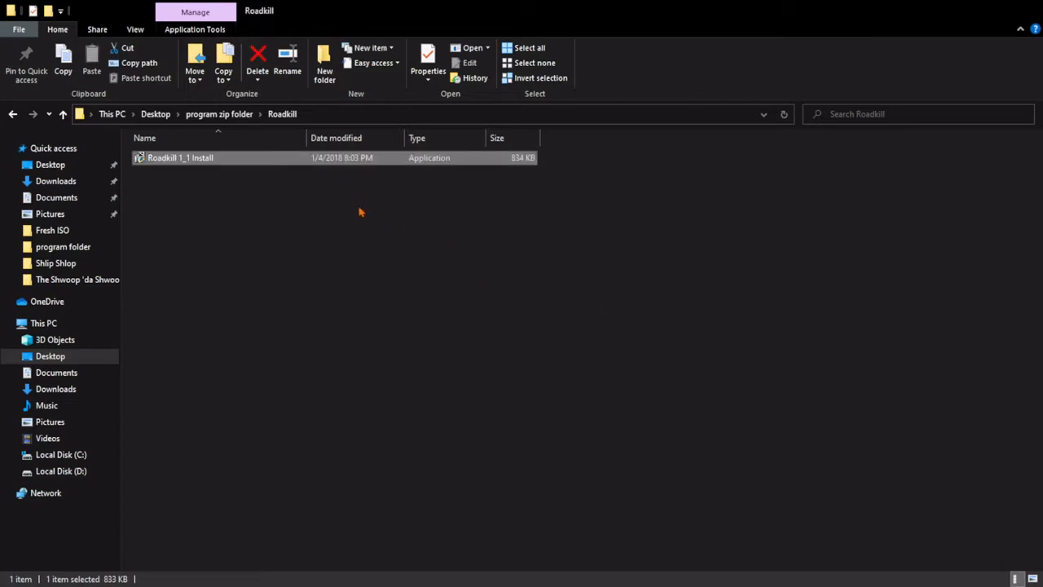
left_click(12, 114)
key("Delete")
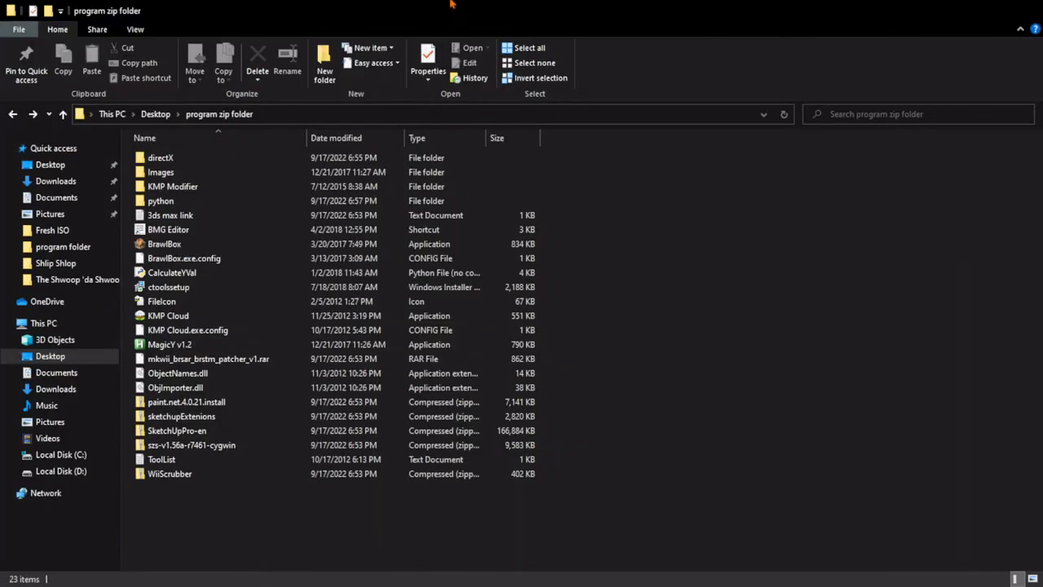
- Extract the SketchUpPro-en archive into the current folder and delete its zip file
left_click(173, 419)
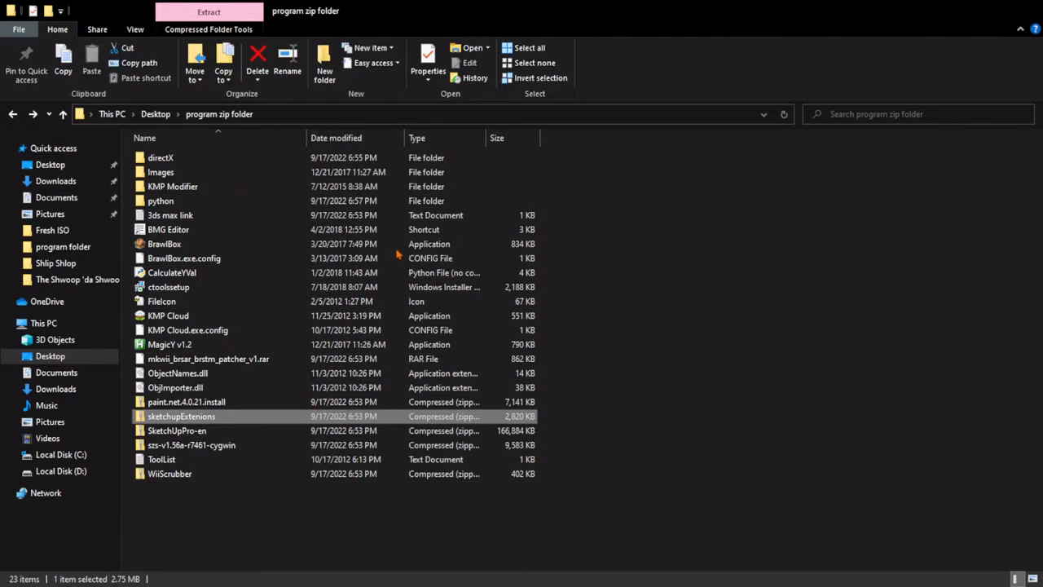
left_click(173, 432)
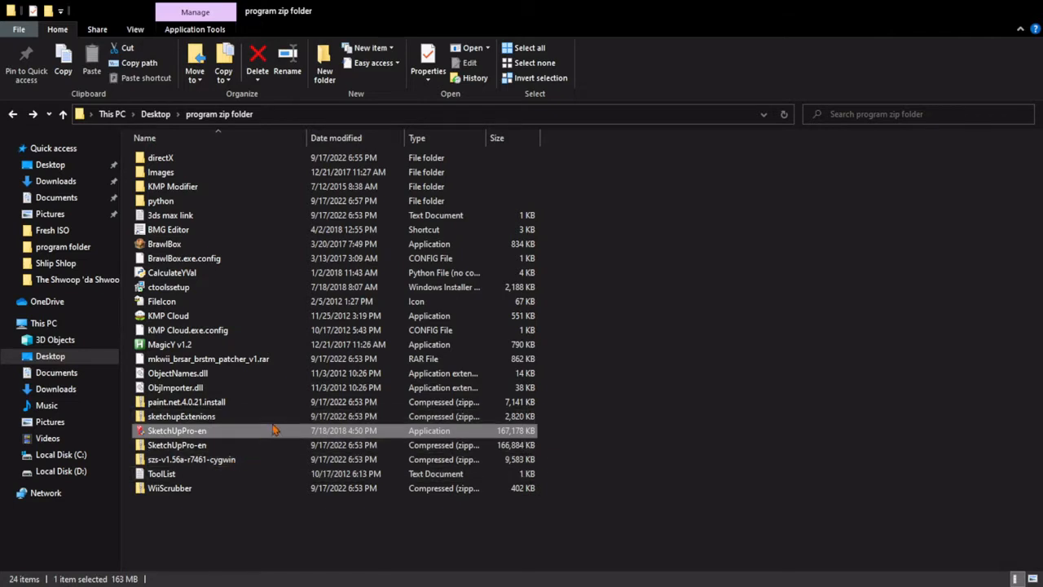
left_click(214, 445)
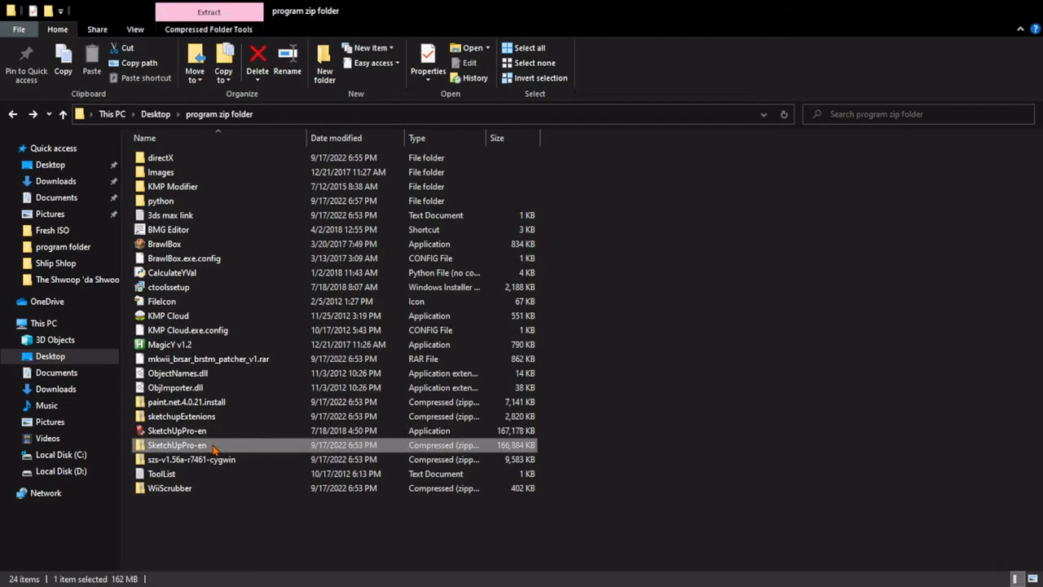
key("Delete")
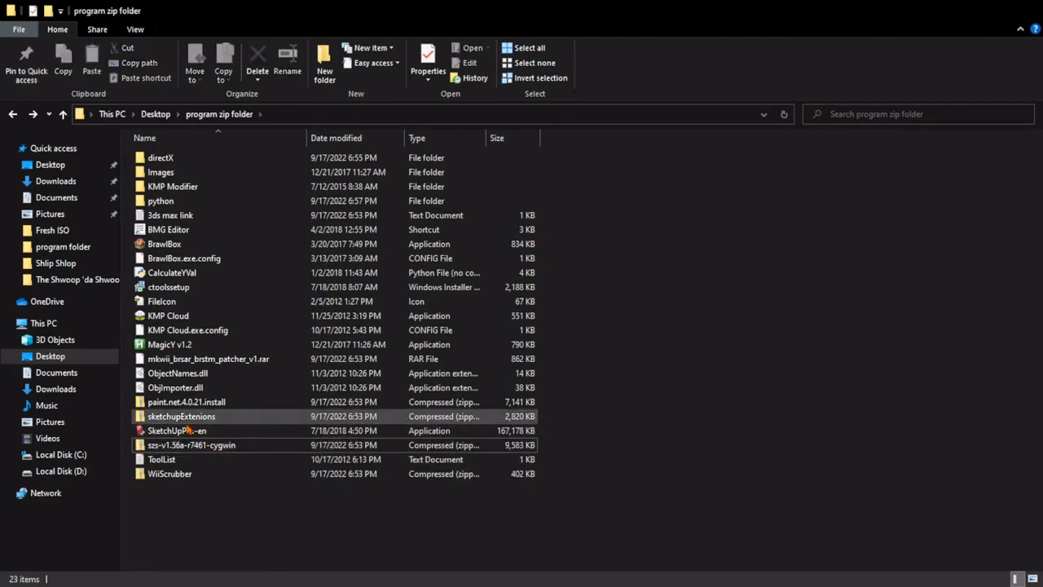
- Extract the sketchupExtenions archive into its own folder, delete its zip file, and select the OBJexporter SketchUp extension inside rbz-files
left_click(185, 422)
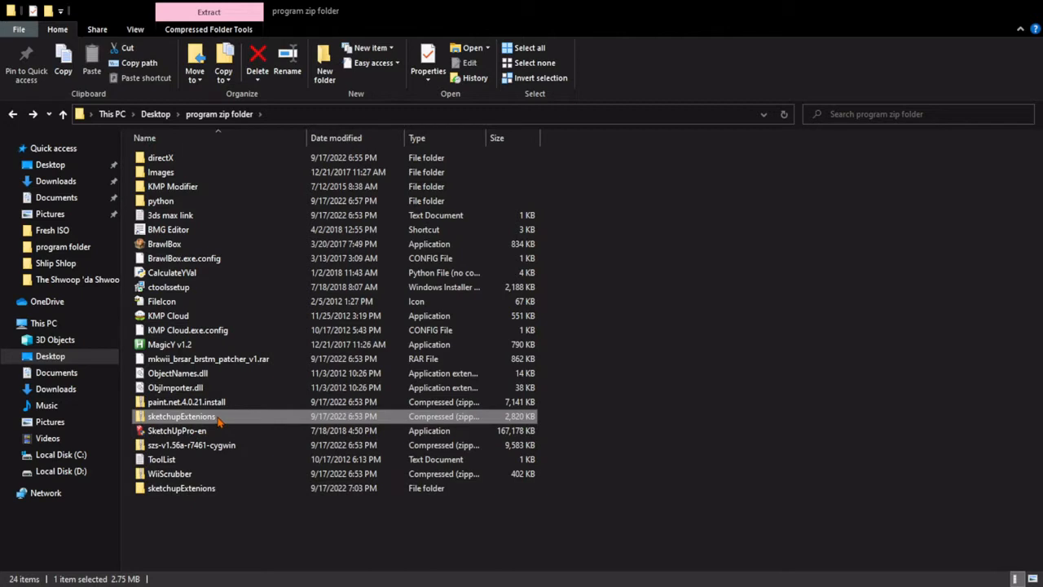
double_click(210, 474)
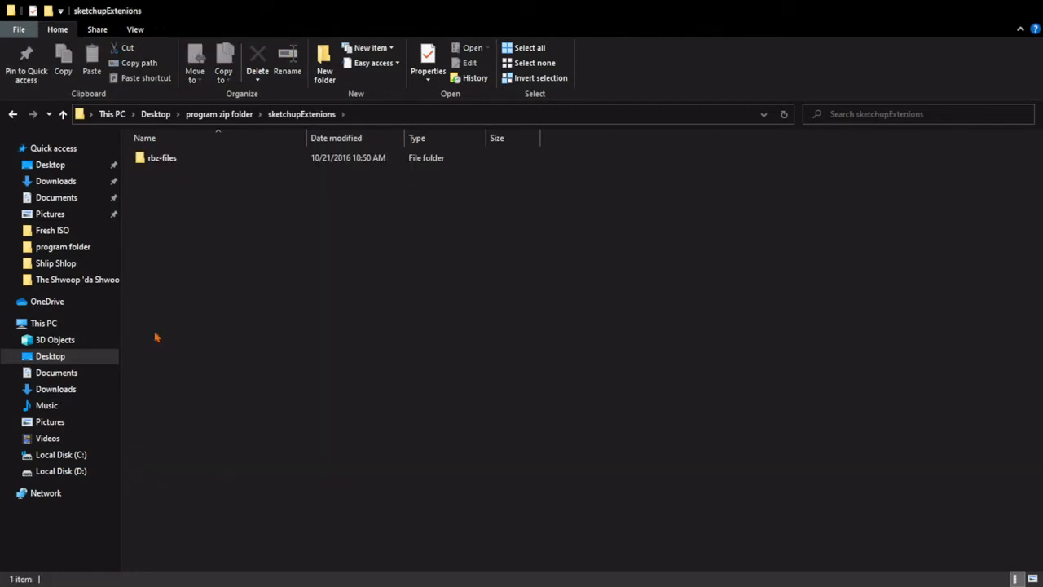
double_click(187, 161)
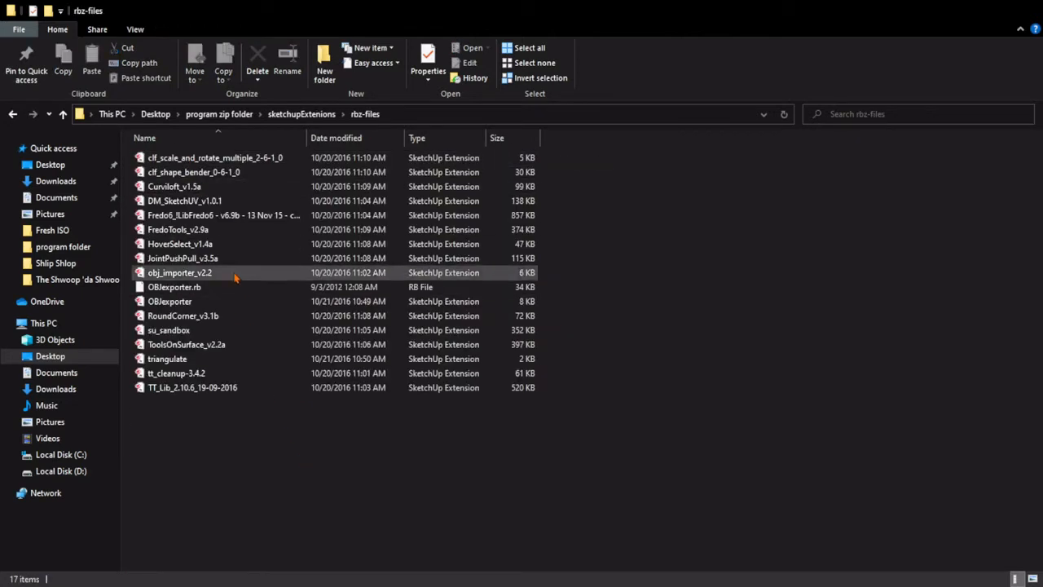
left_click(210, 302)
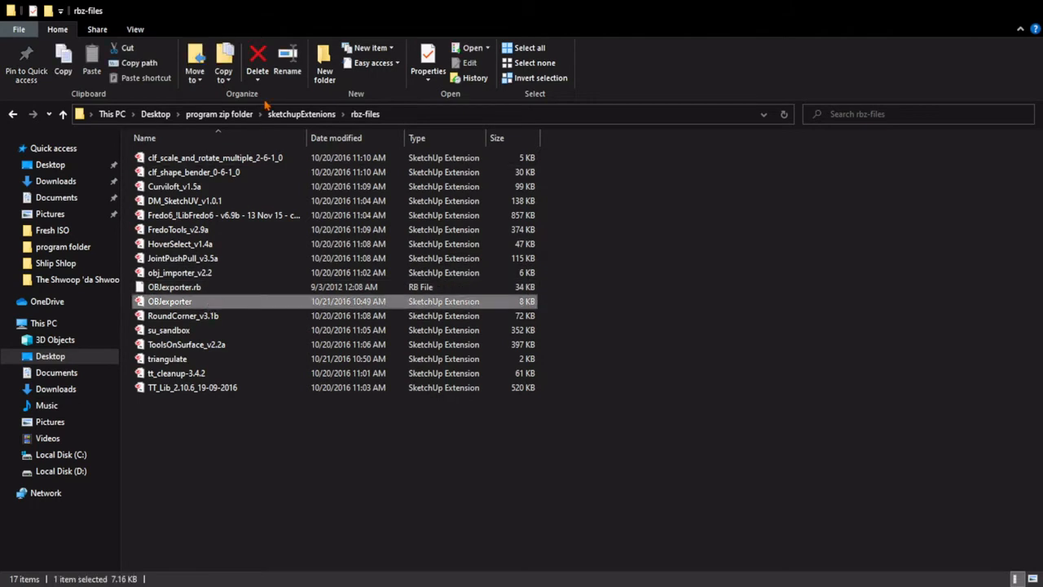
left_click_drag(297, 4, 288, 4)
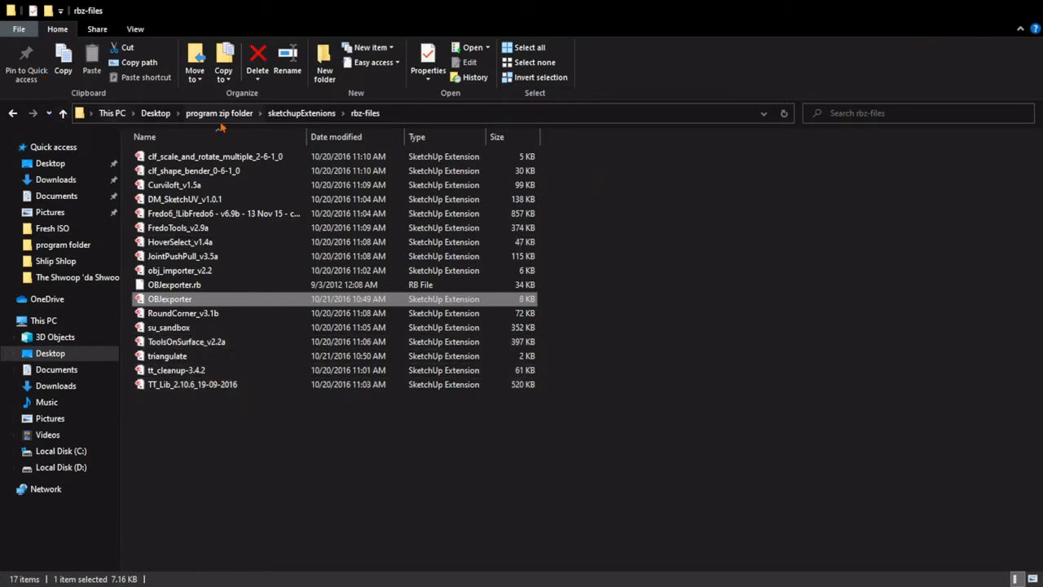
left_click(231, 119)
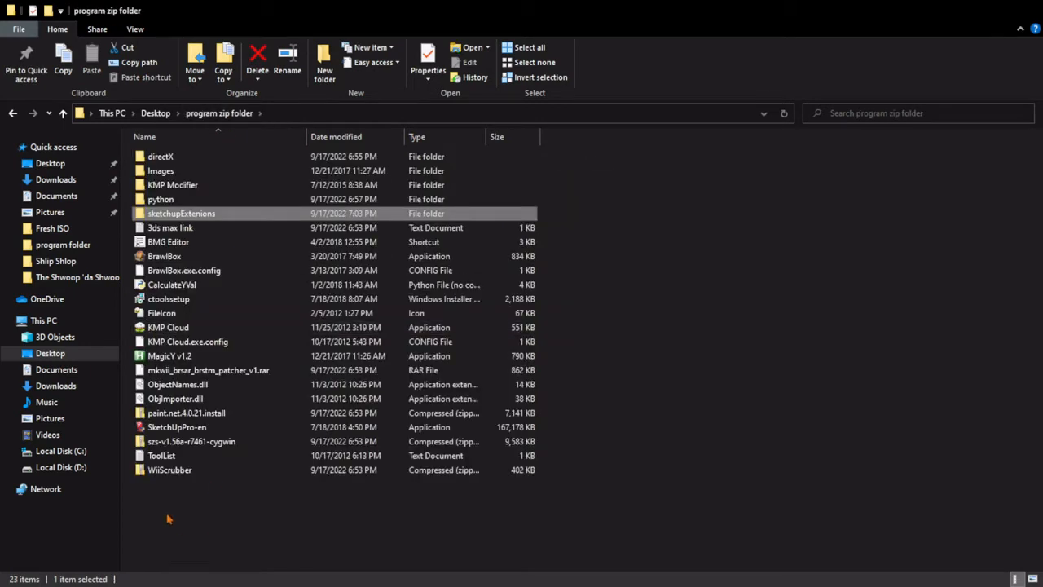
- Extract the szs-v1.56a-r7461-cygwin archive into its own folder and delete its zip file
left_click(193, 442)
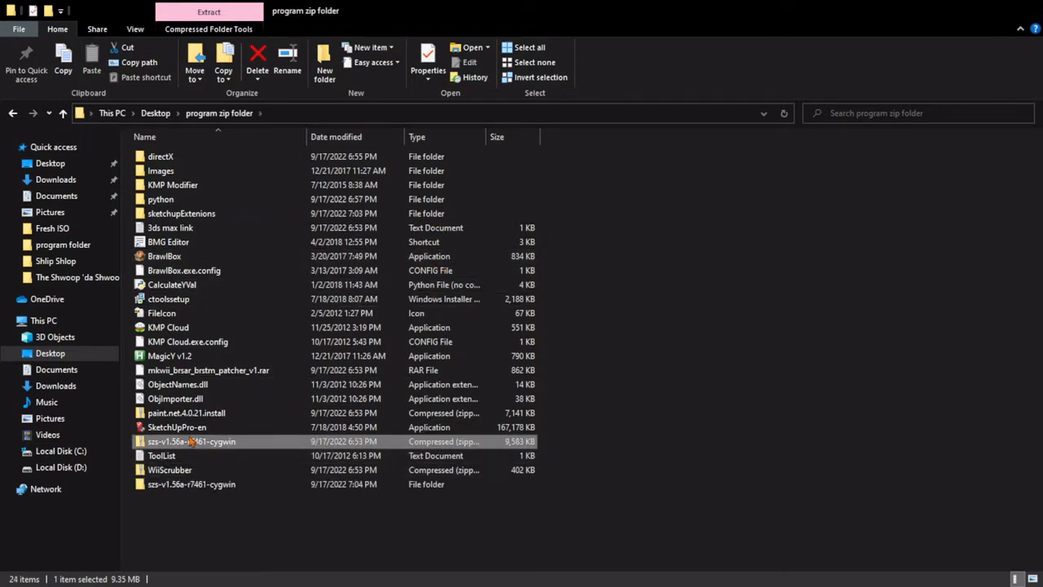
key("Delete")
left_click(194, 470)
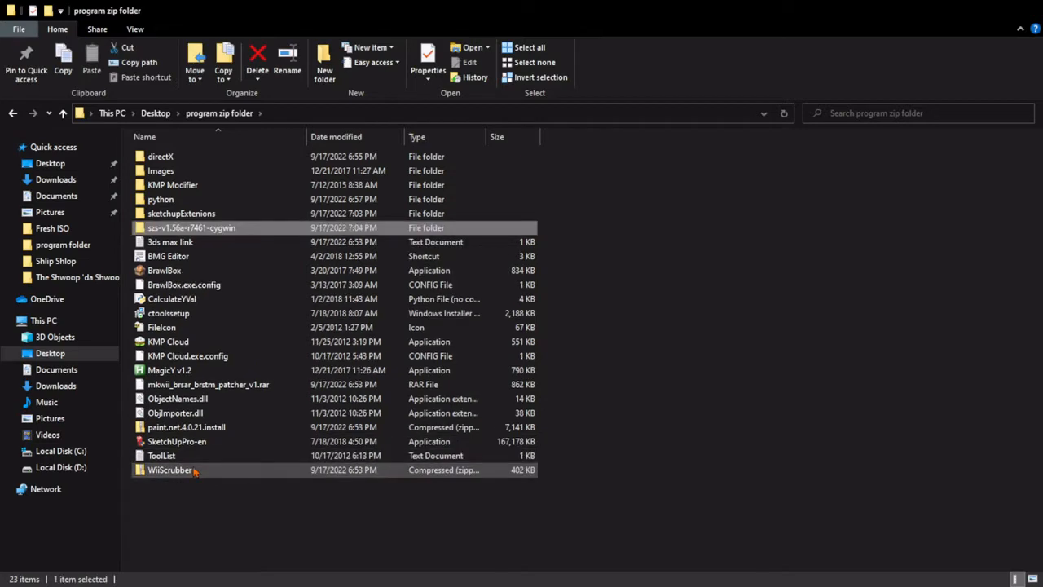
- Examine the contents of the tmp and bin subfolders inside the szs-v1.56a-r7461-cygwin folder
double_click(214, 229)
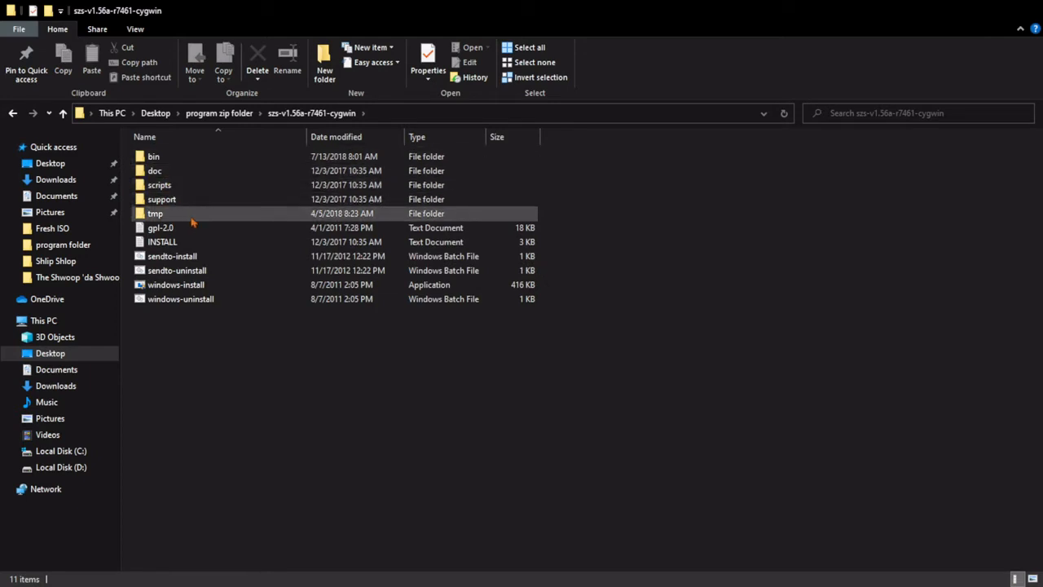
double_click(164, 219)
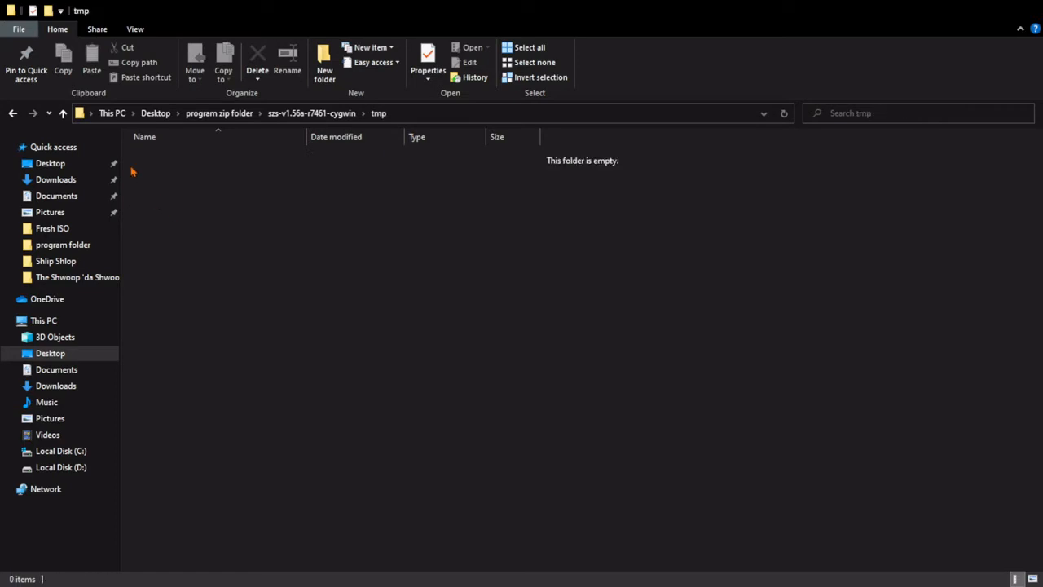
left_click(12, 113)
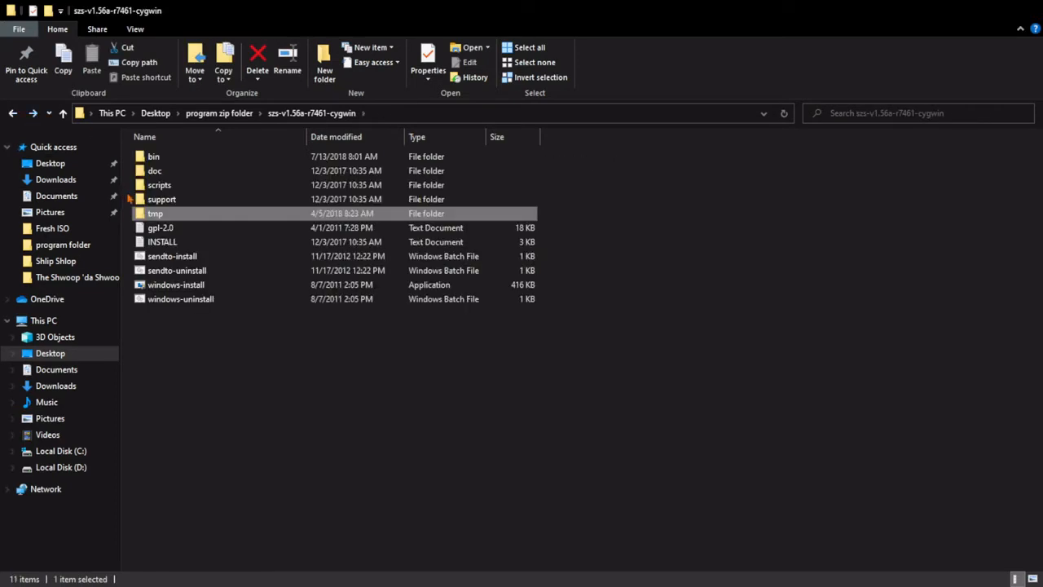
double_click(154, 162)
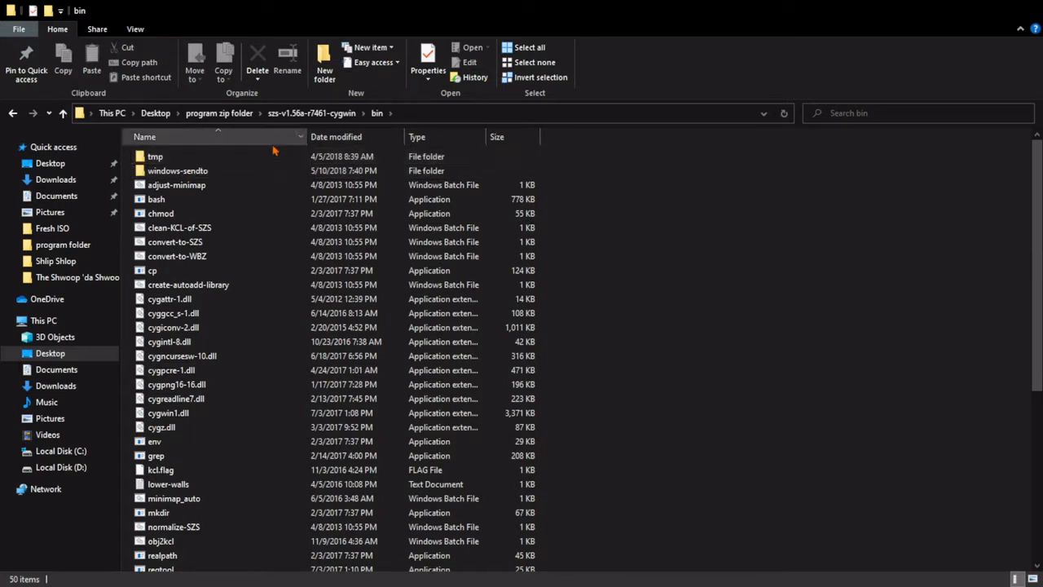
scroll(219, 222, "down", 2)
scroll(218, 223, "down", 2)
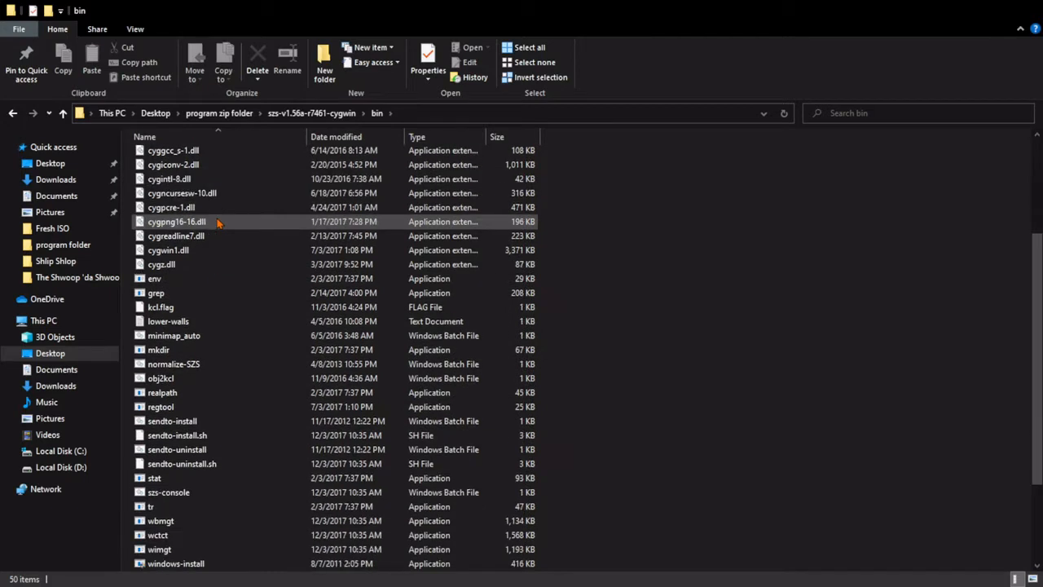
scroll(213, 226, "down", 3)
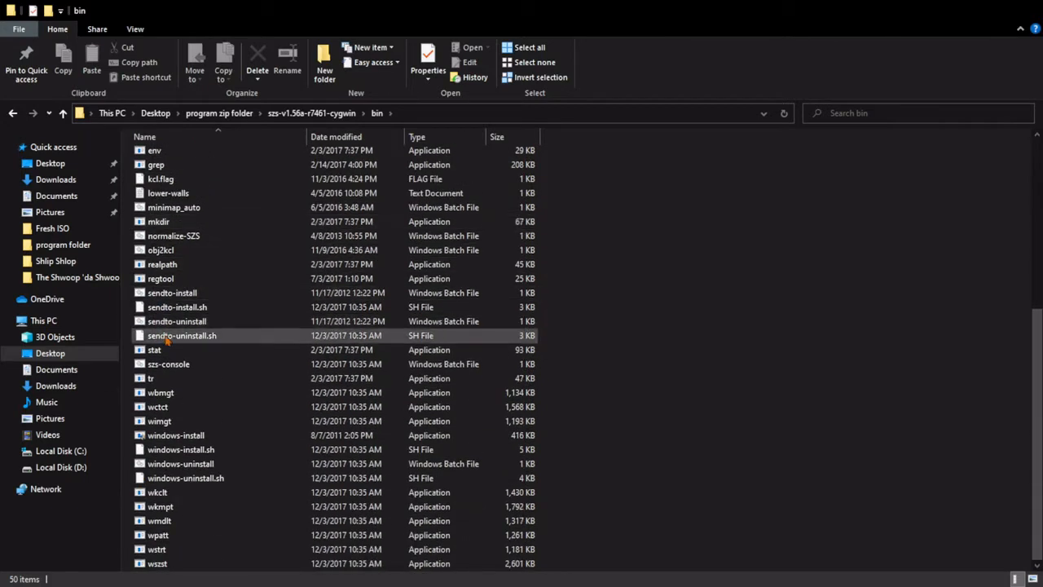
scroll(193, 342, "up", 2)
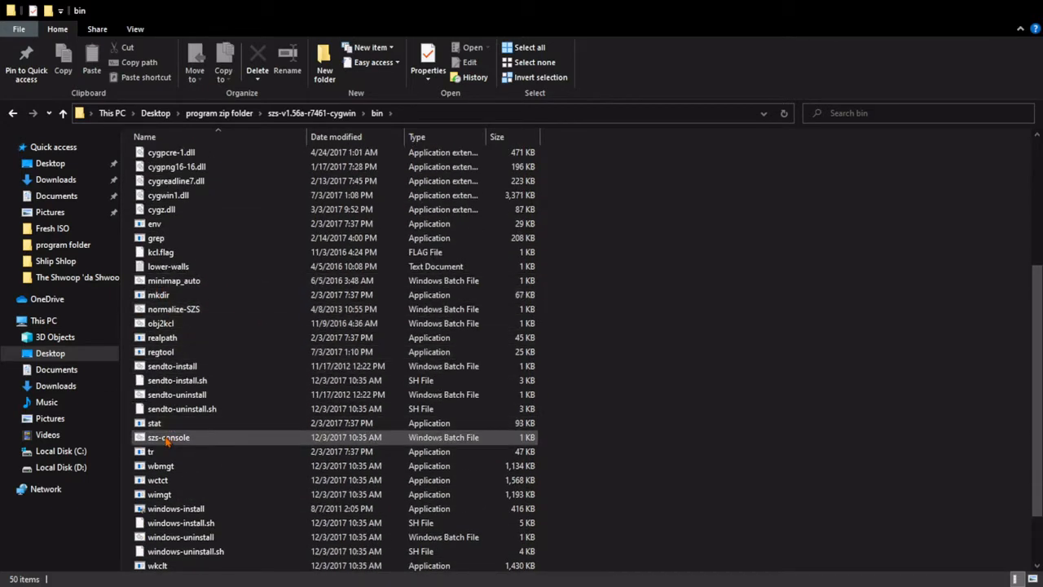
scroll(166, 440, "up", 5)
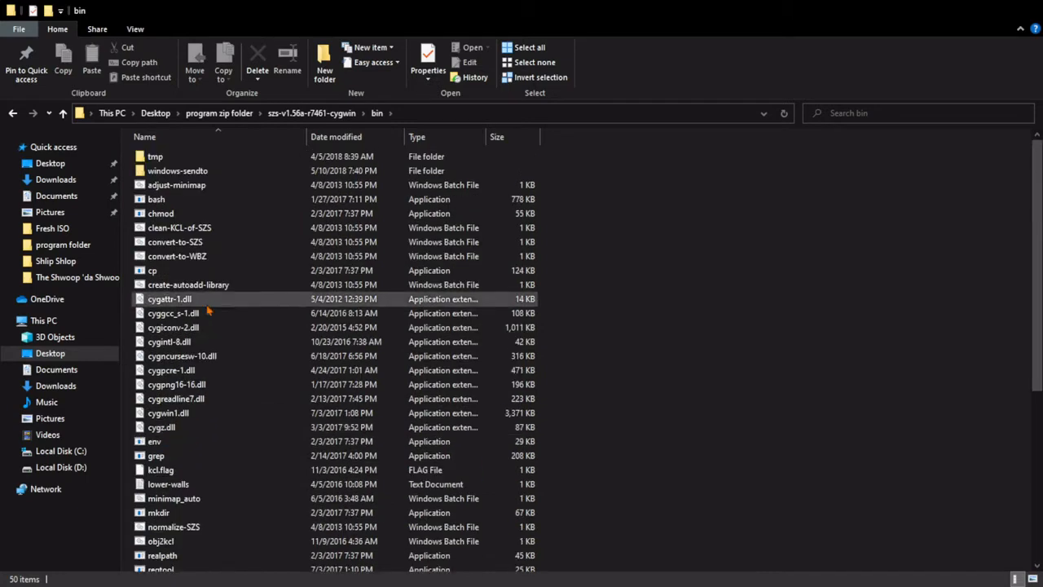
scroll(167, 298, "down", 3)
scroll(167, 298, "up", 3)
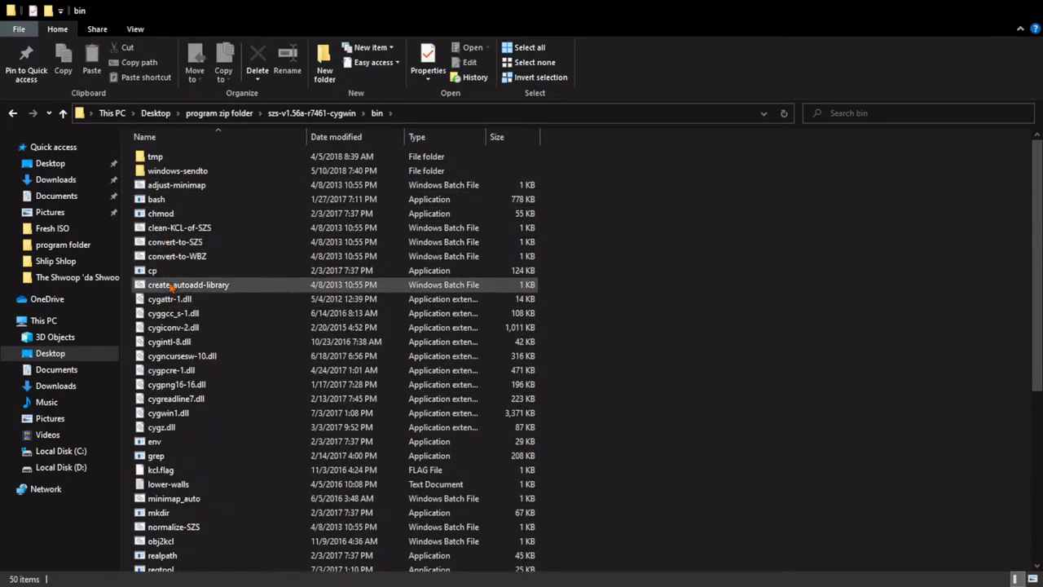
scroll(171, 314, "down", 7)
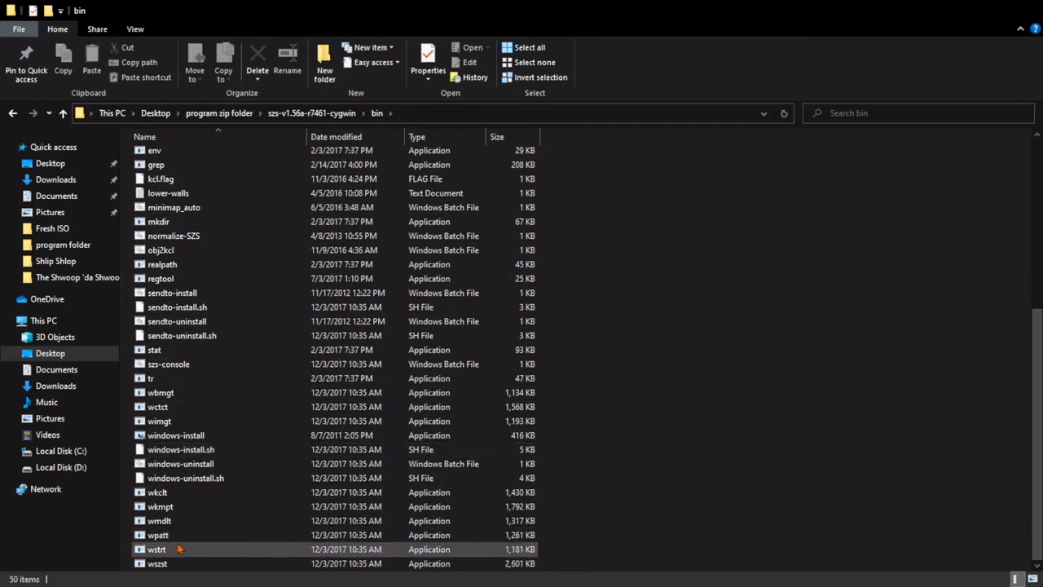
scroll(171, 497, "up", 1)
scroll(154, 334, "up", 1)
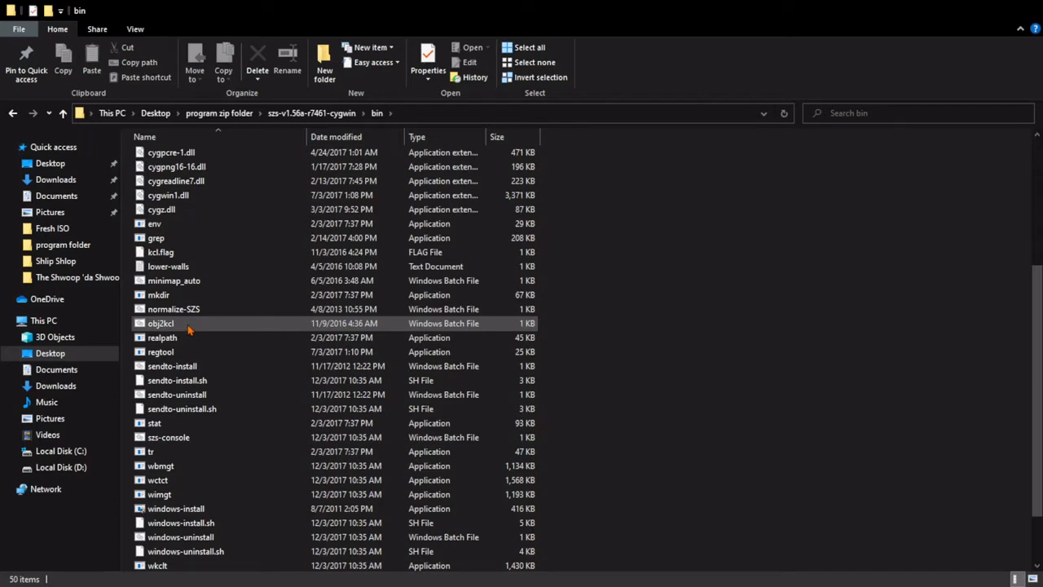
scroll(189, 328, "up", 4)
scroll(190, 327, "up", 1)
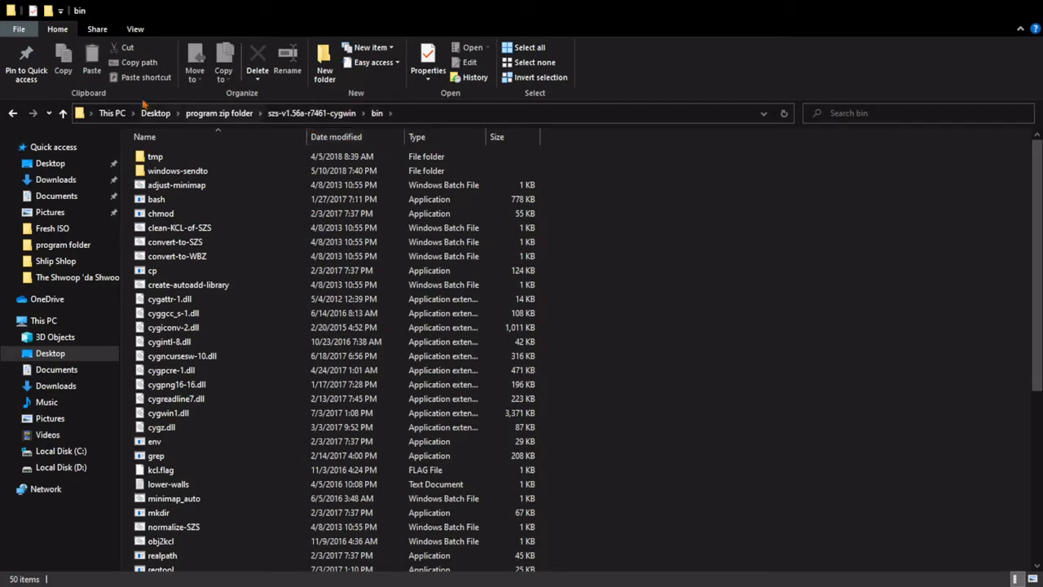
- Extract the WiiScrubber archive directly into program zip folder and delete its zip file
left_click(222, 115)
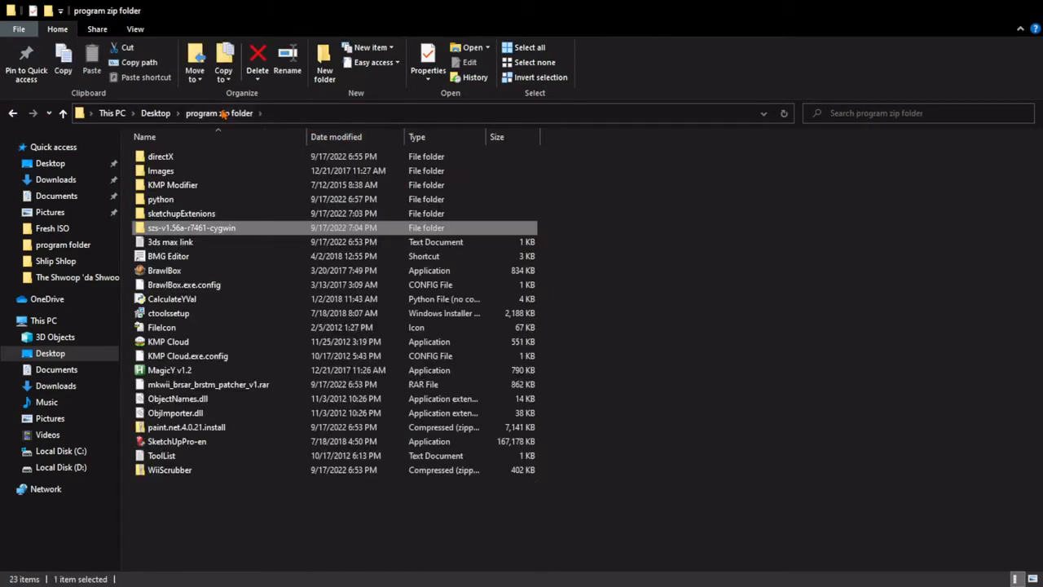
left_click(195, 471)
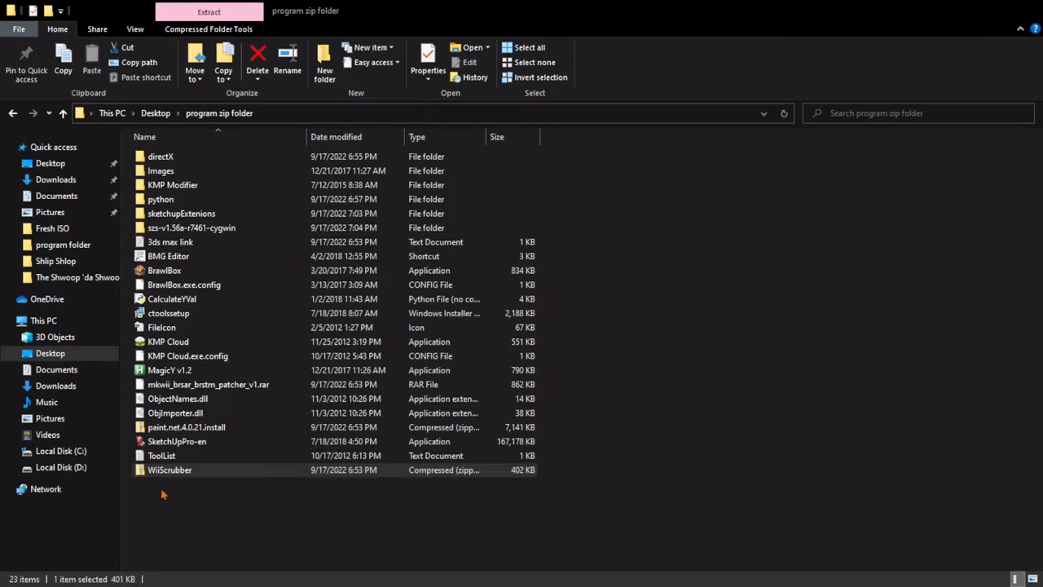
left_click(127, 498)
left_click(155, 472)
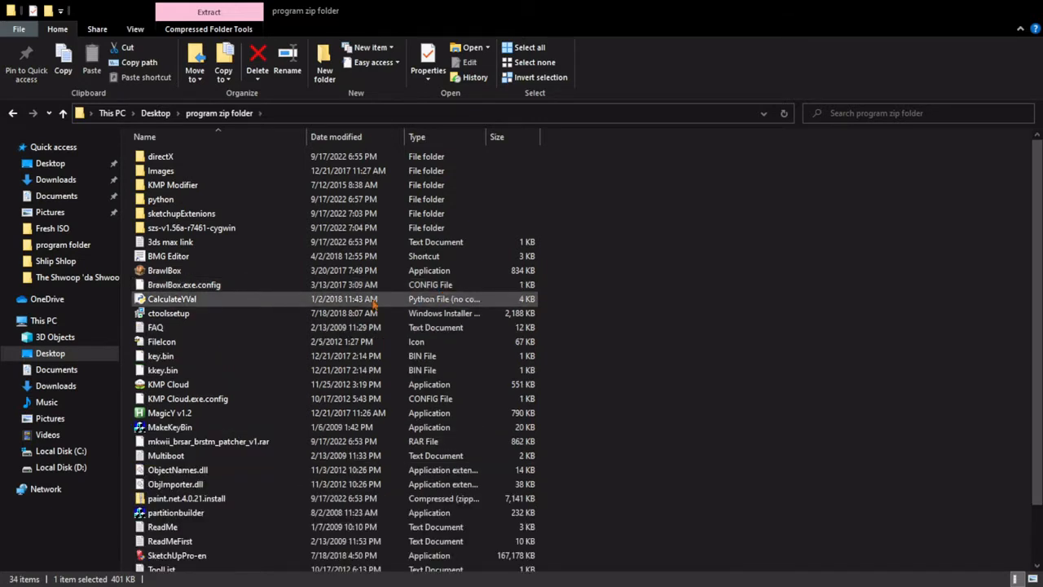
scroll(374, 304, "down", 2)
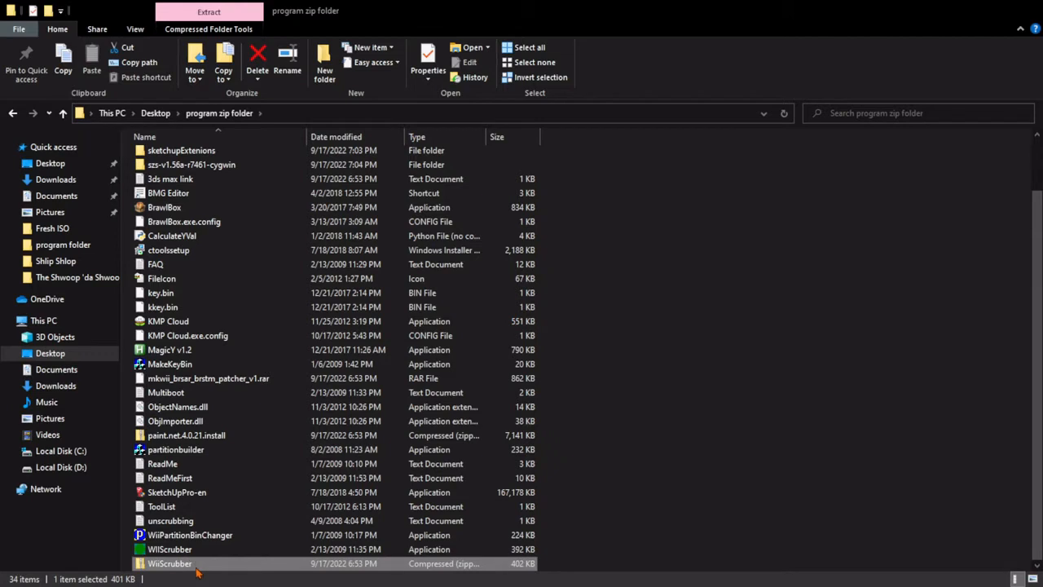
key("Delete")
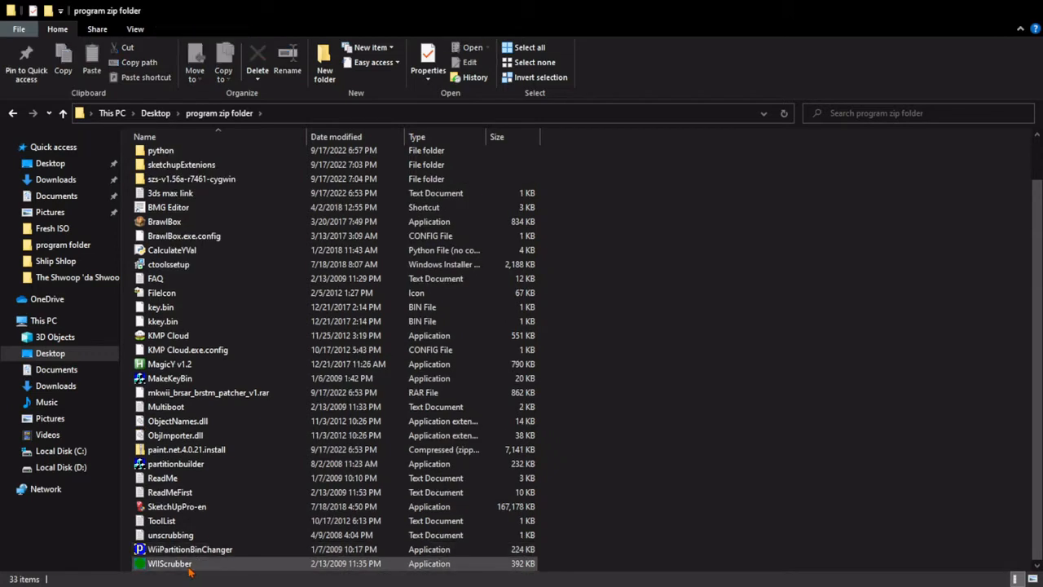
- Load the MarioKartWii ISO in WIIScrubber and expand the DATA partition down to the Course folder inside Race
left_click(187, 568)
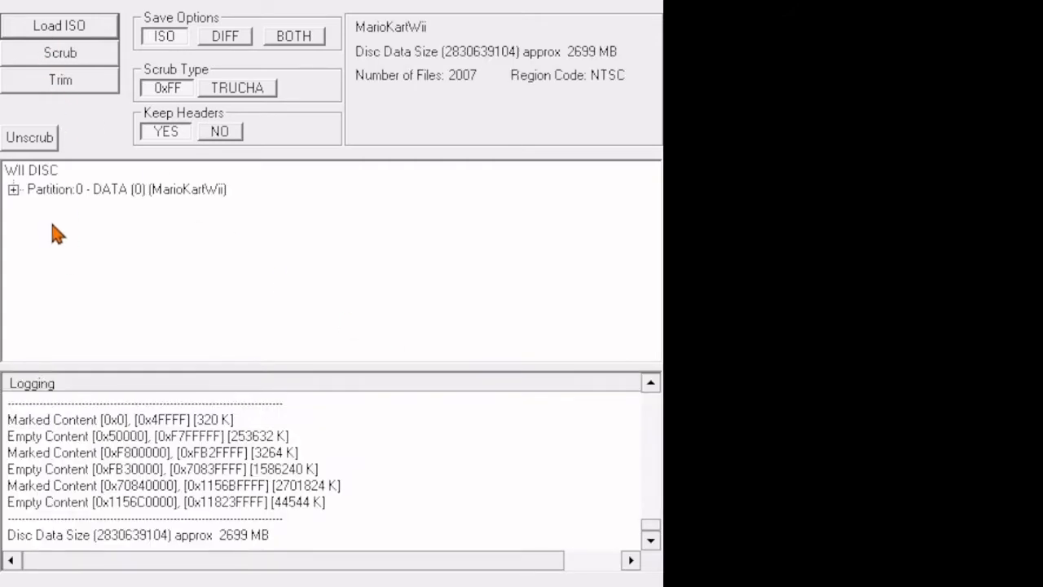
left_click(13, 189)
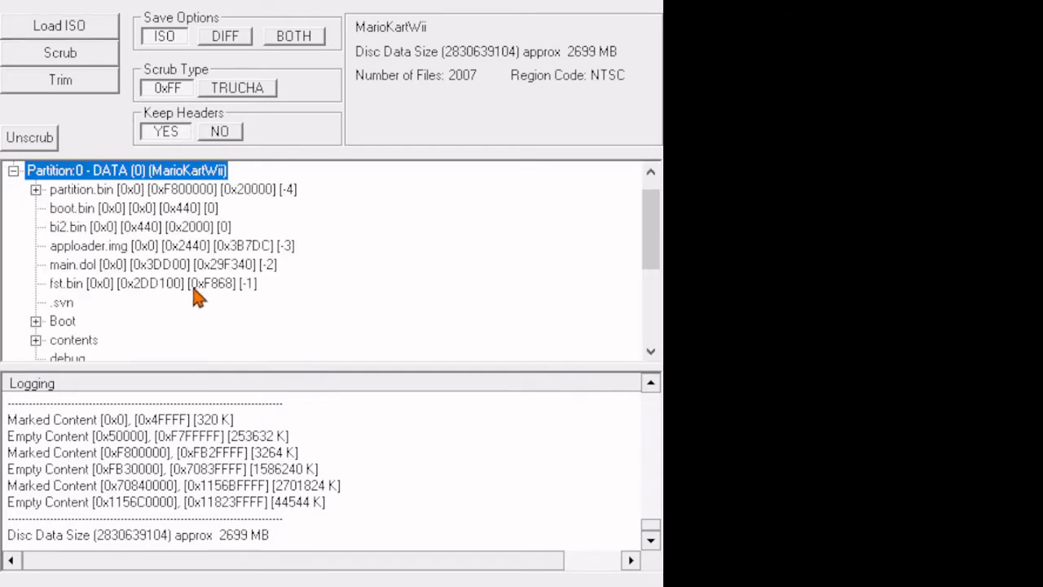
scroll(70, 283, "down", 1)
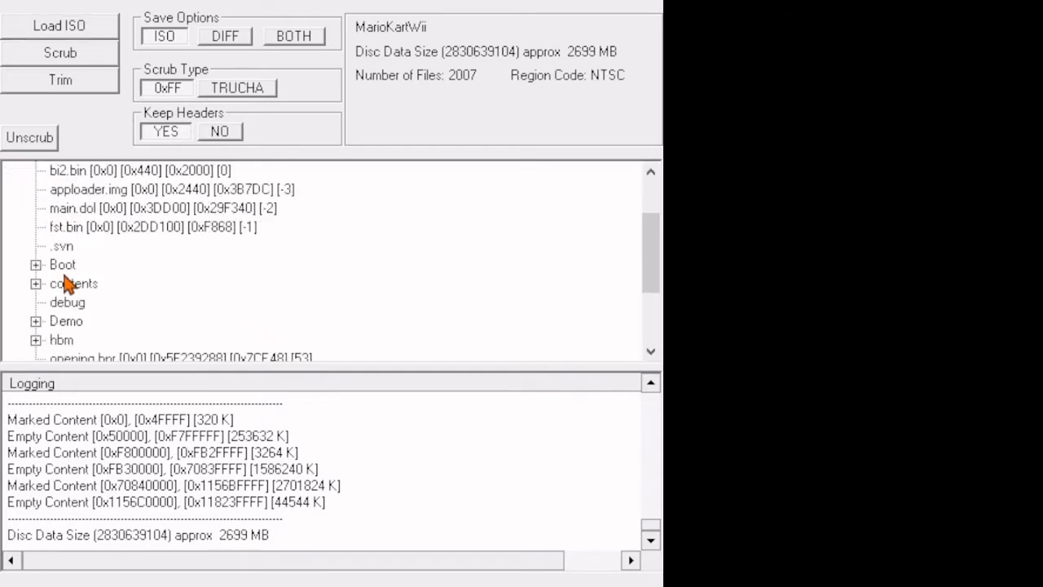
scroll(35, 282, "down", 1)
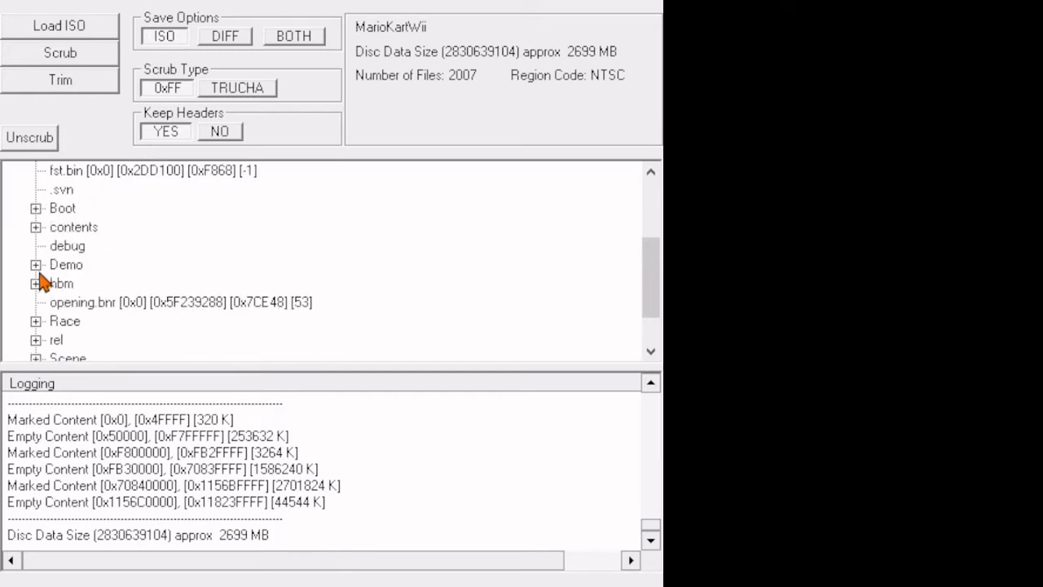
scroll(37, 287, "down", 1)
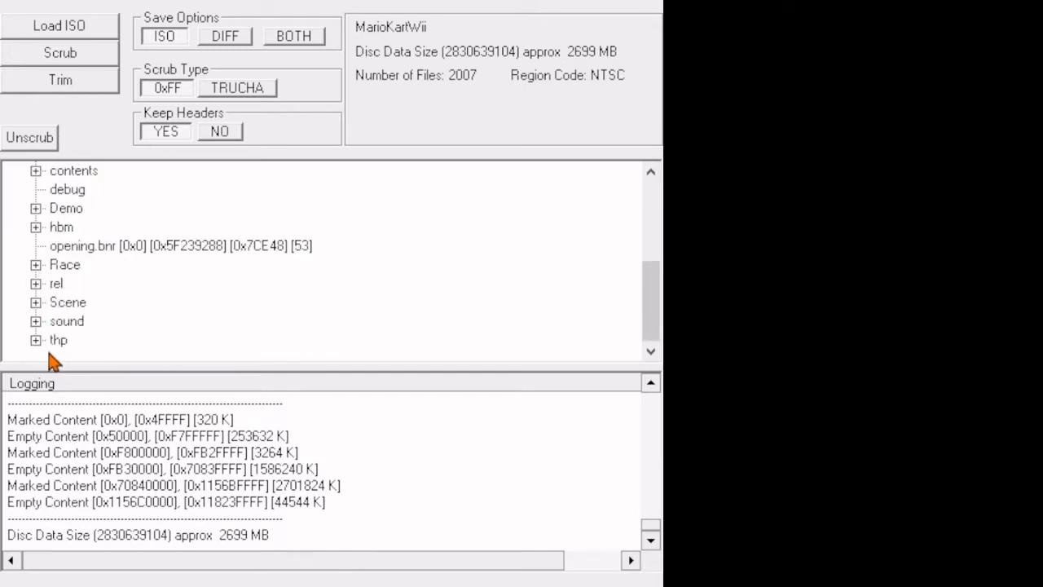
left_click(35, 265)
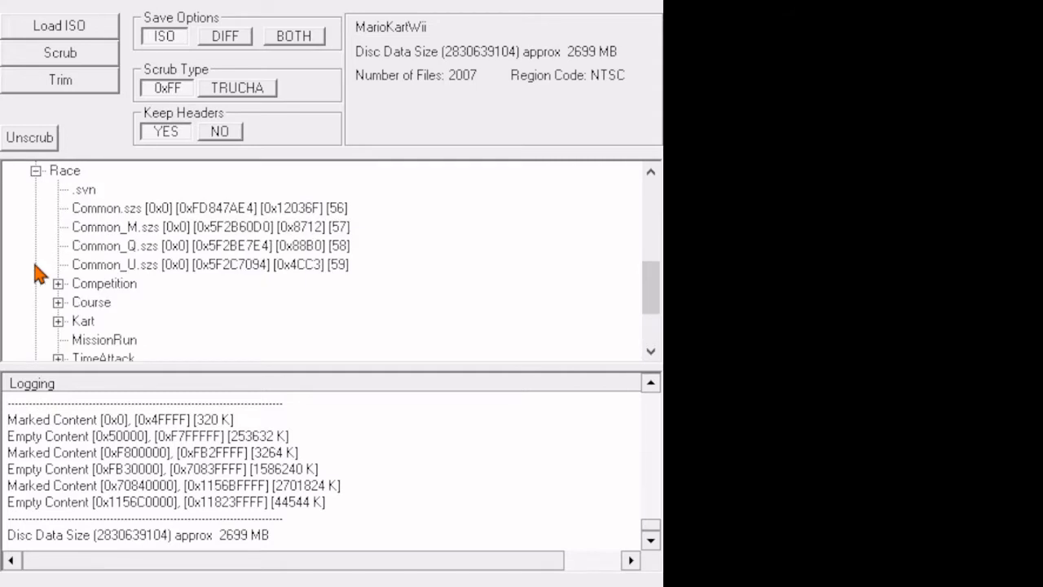
left_click(58, 302)
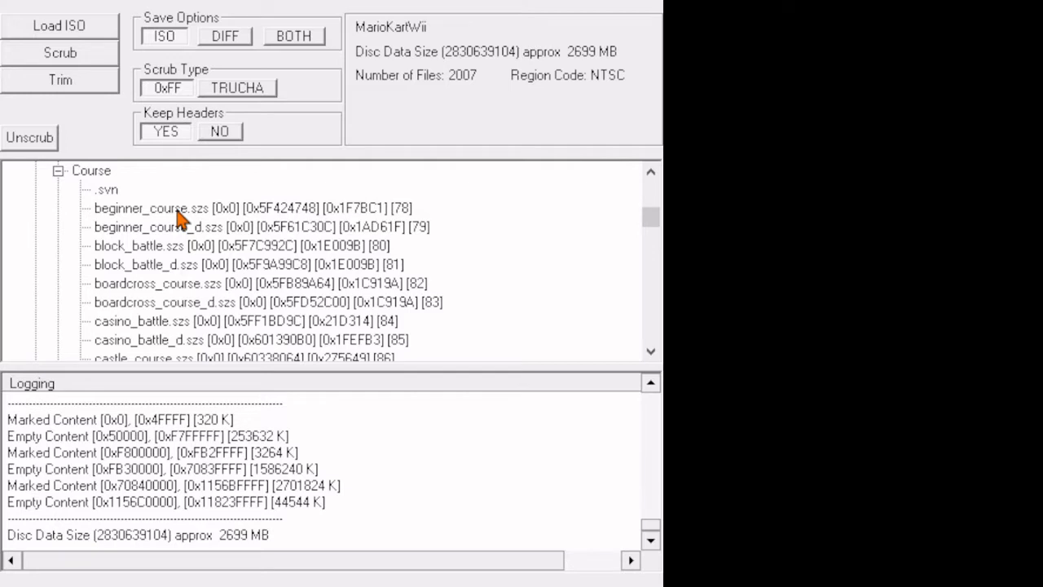
- Select beginner_course_d.szs and beginner_course.szs in turn in the Course folder, and close WIIScrubber
left_click(195, 230)
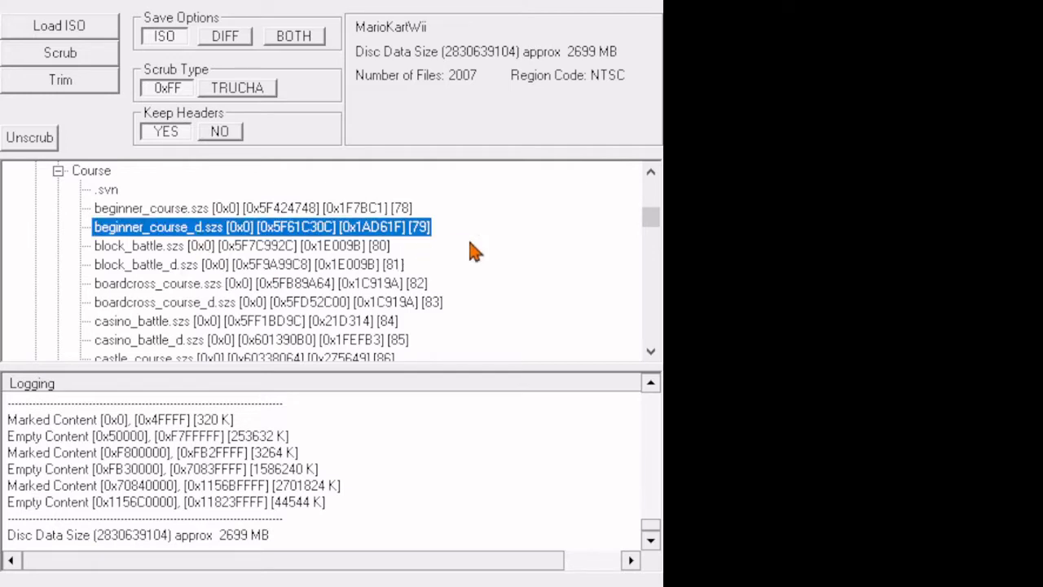
left_click(158, 210)
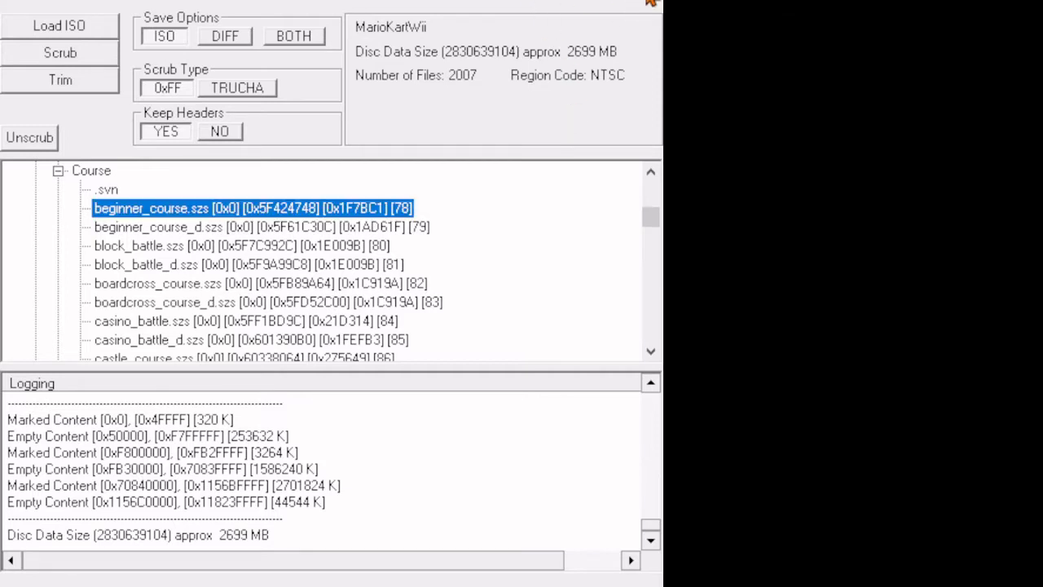
left_click(649, 2)
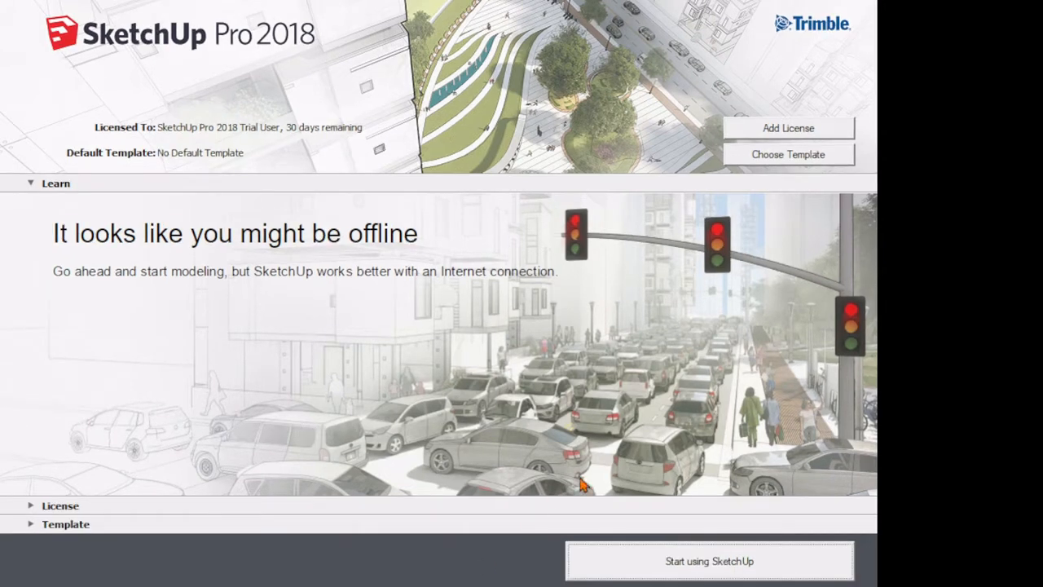
- Start SketchUp with the Simple Template - Meters as the default template and postpone the new-version download
left_click(691, 573)
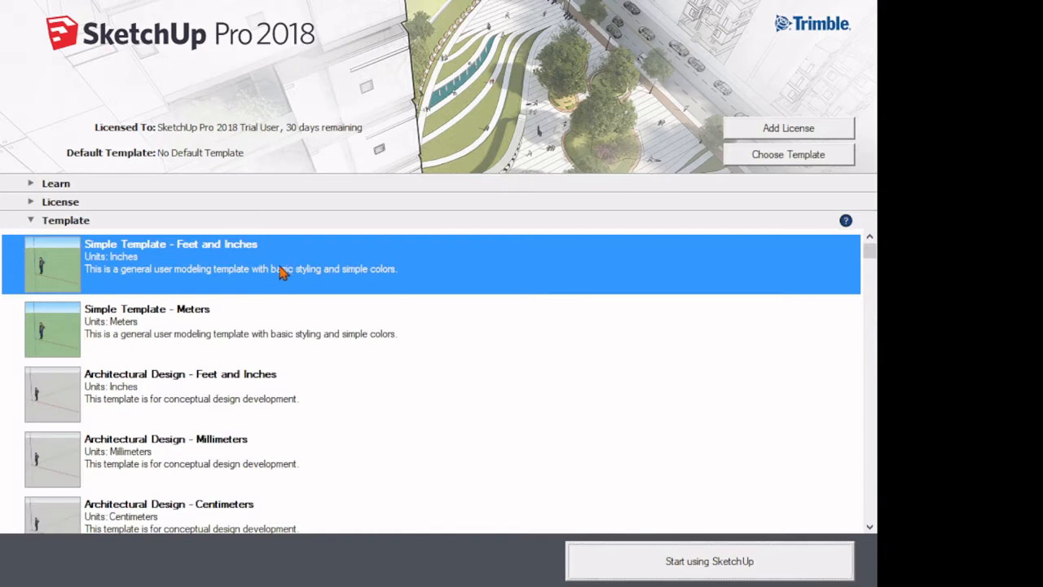
left_click(224, 327)
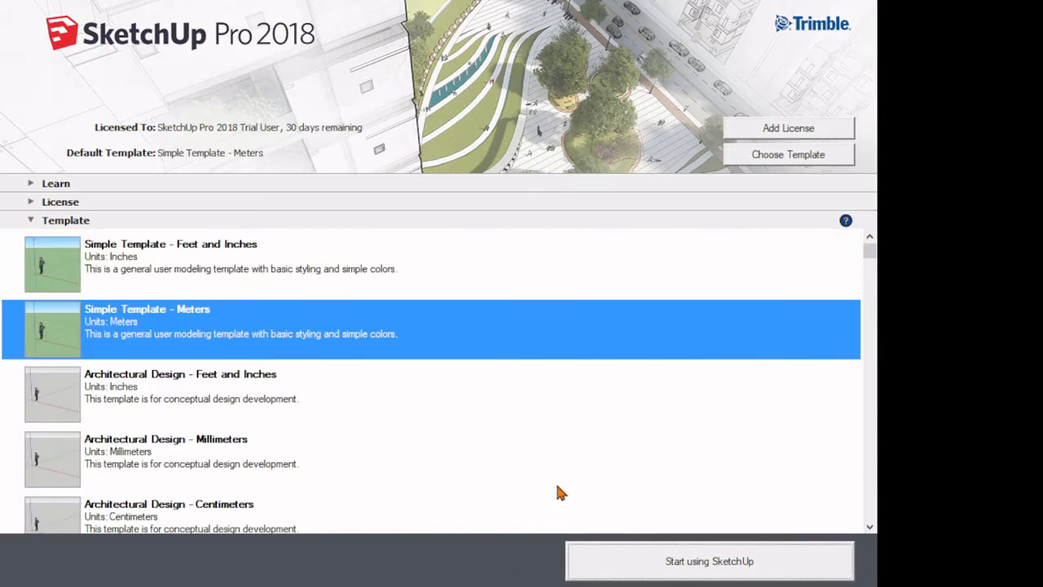
left_click(660, 577)
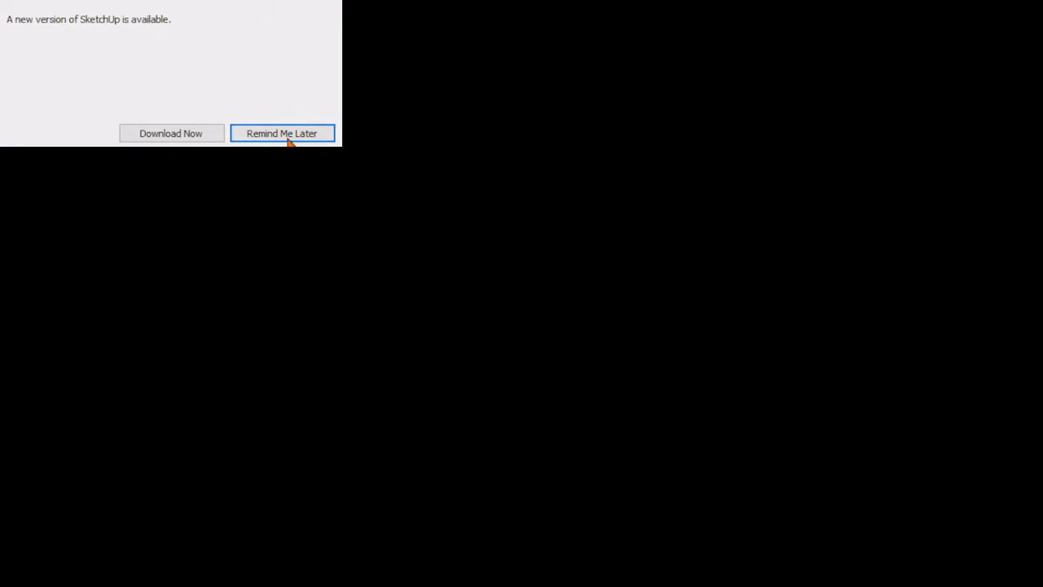
left_click(249, 133)
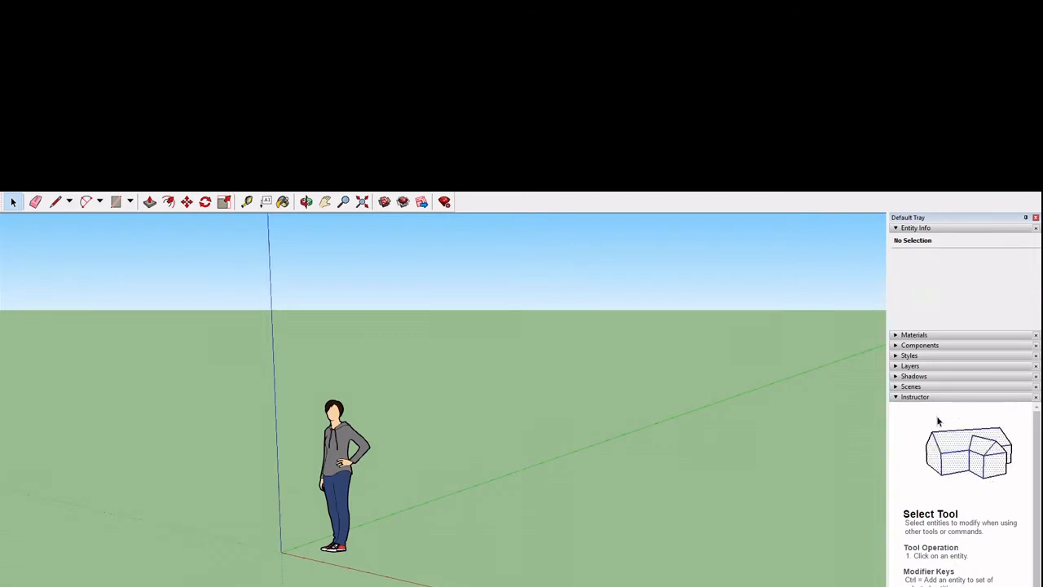
- Delete the default human figure beside the origin and display the In Model materials
left_click_drag(198, 274, 384, 582)
key("Delete")
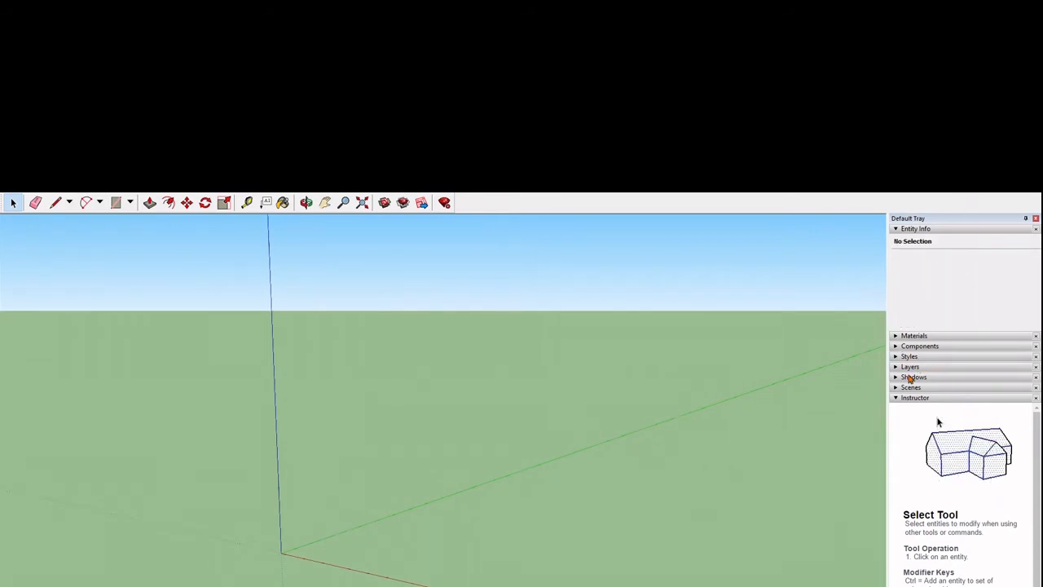
left_click(914, 335)
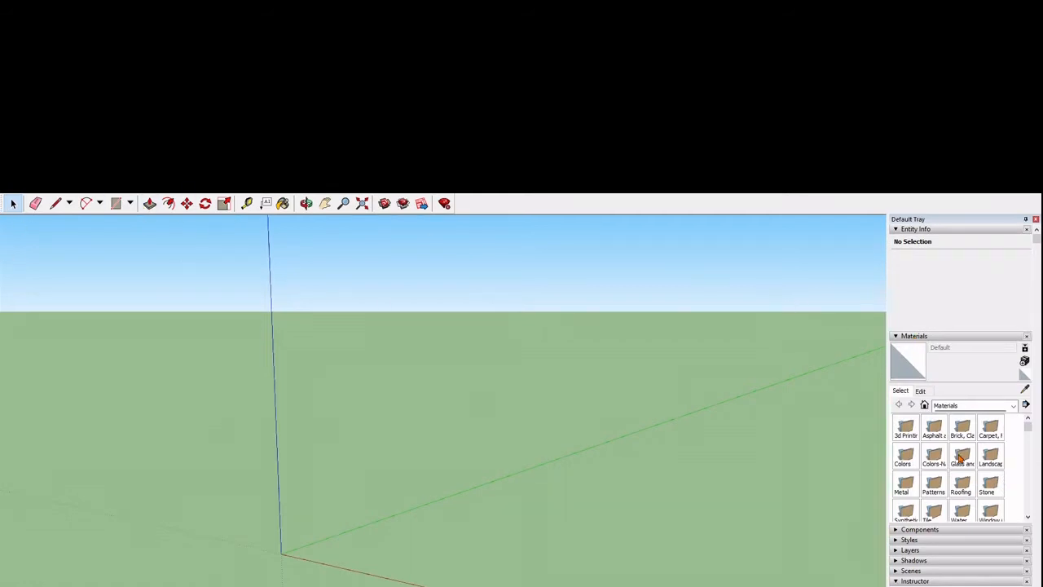
left_click(986, 405)
left_click(987, 406)
left_click(988, 408)
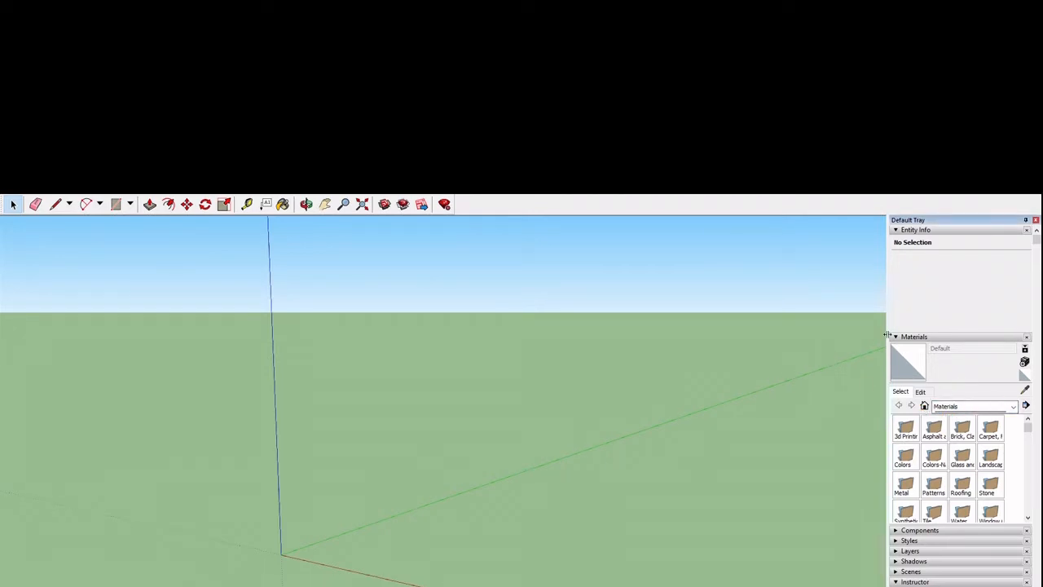
left_click(924, 406)
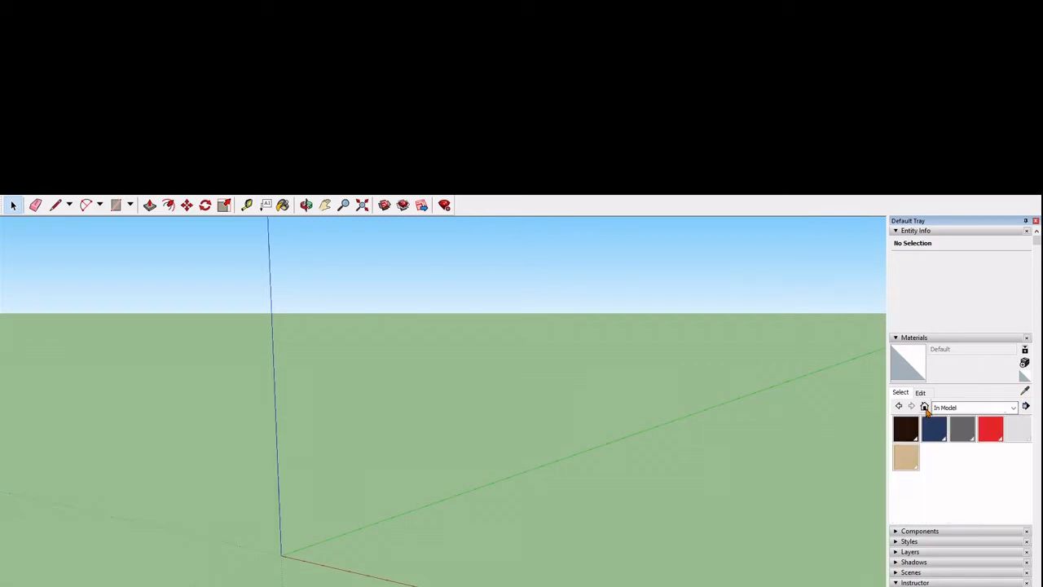
- Delete all the leftover figure materials one by one from the In Model collection until it is empty
left_click(905, 428)
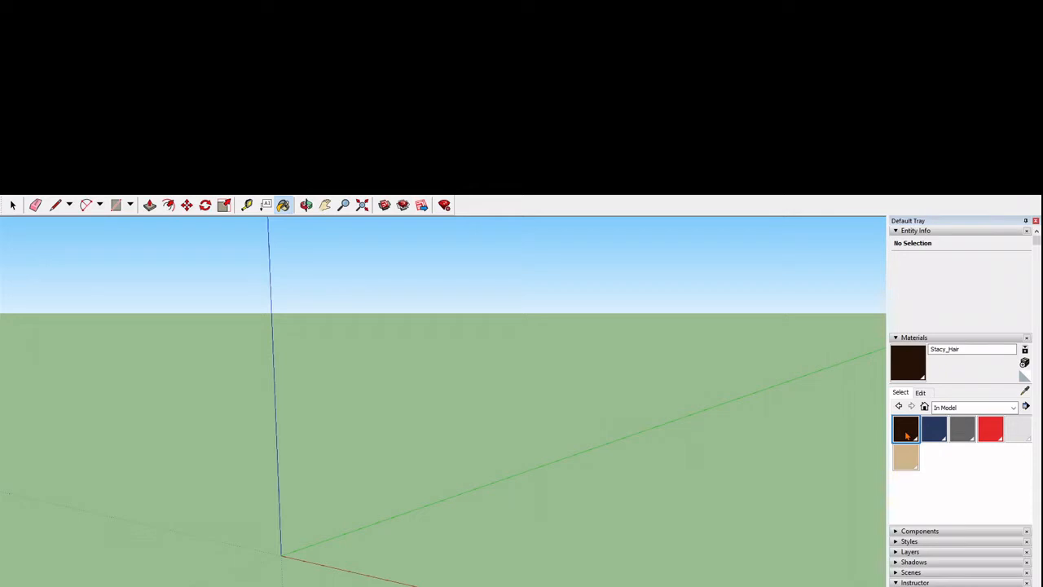
left_click(563, 487)
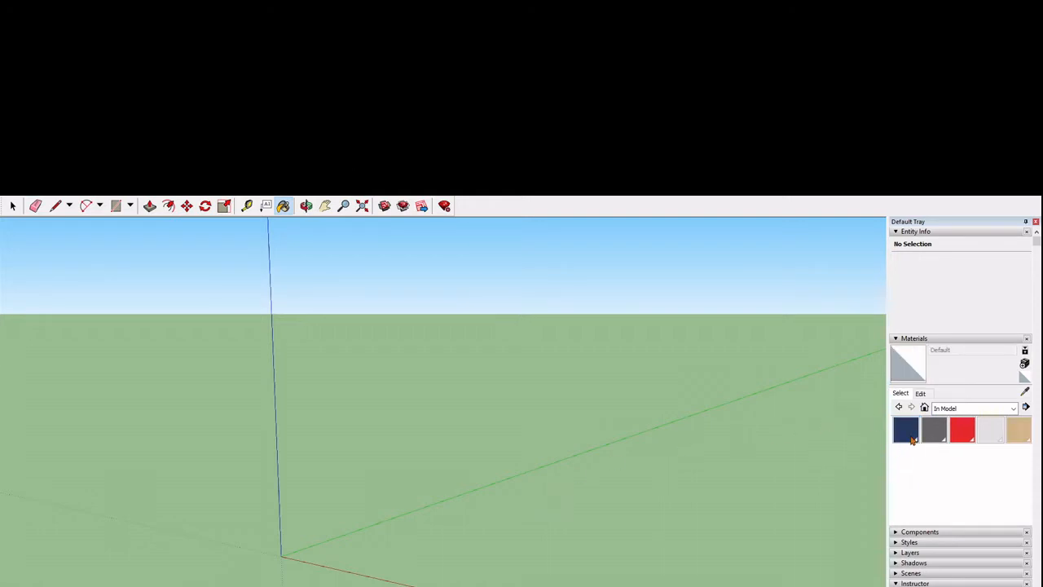
left_click(559, 489)
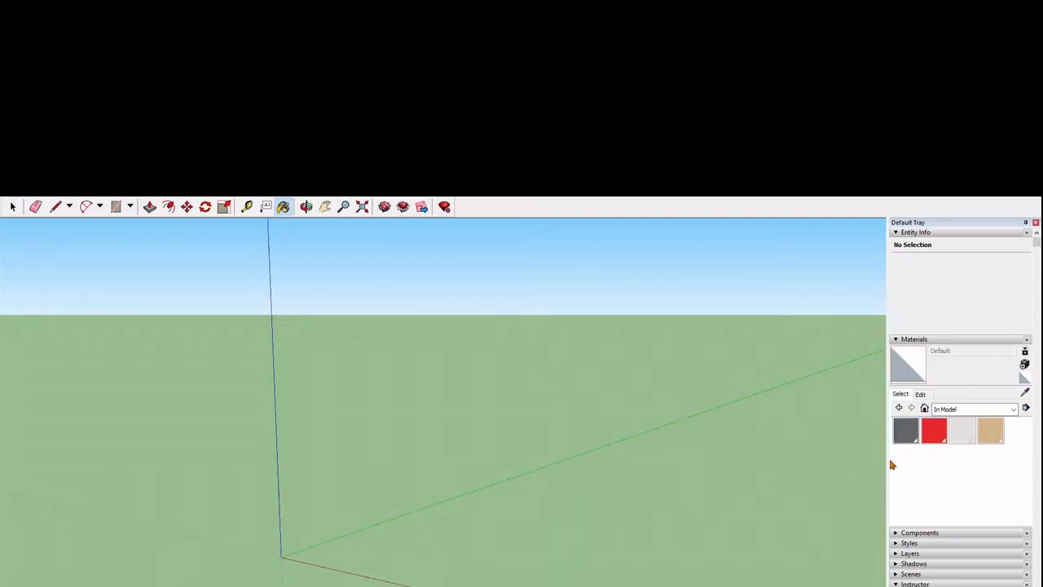
left_click(746, 457)
left_click(555, 490)
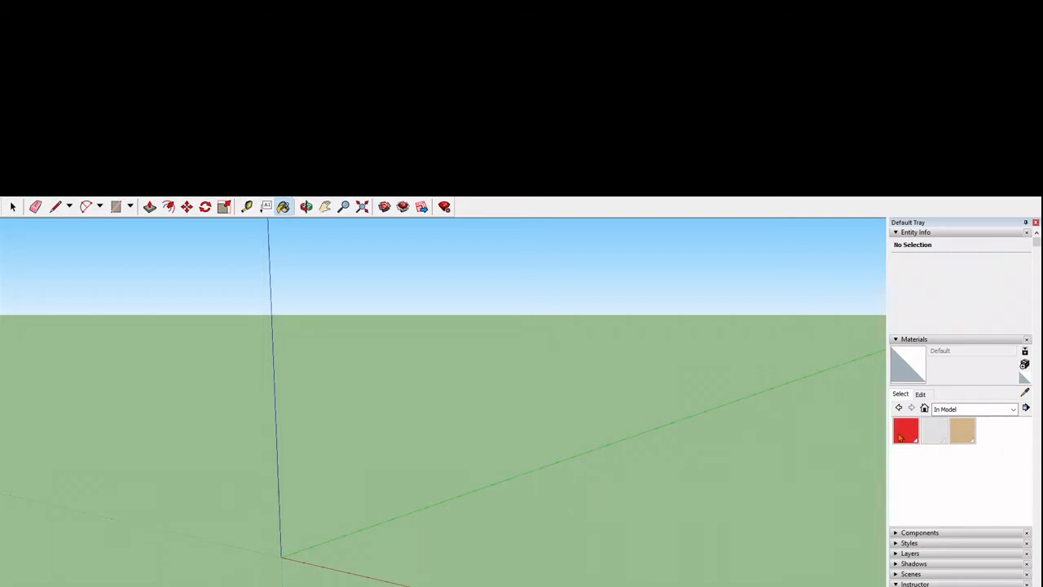
left_click(737, 457)
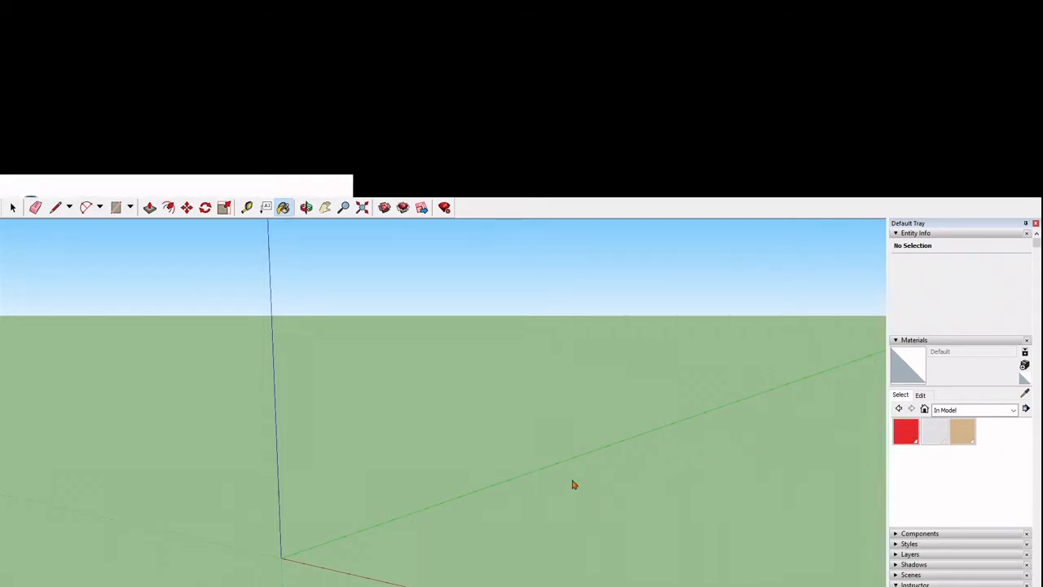
left_click(568, 487)
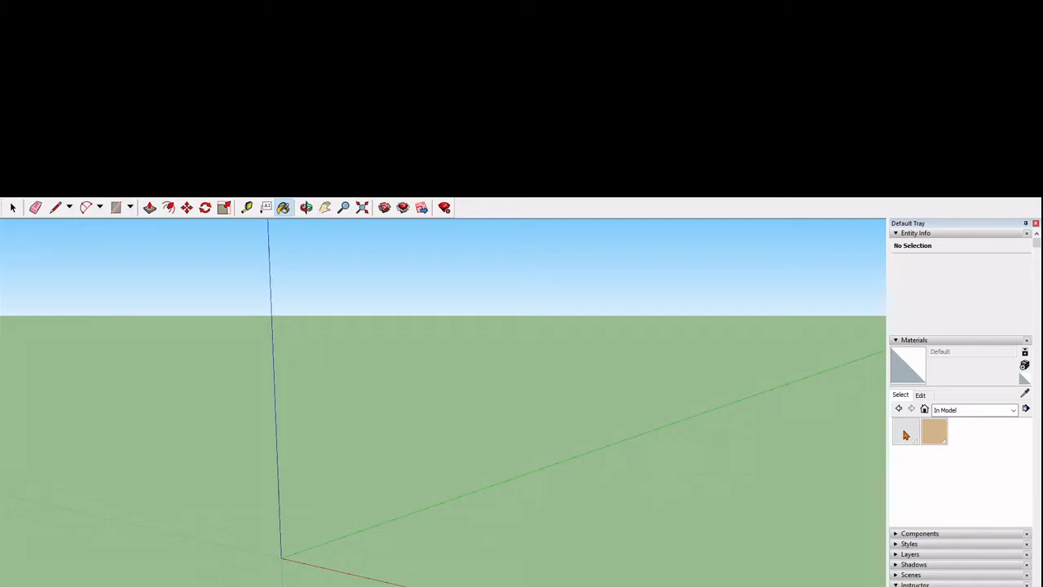
left_click(557, 491)
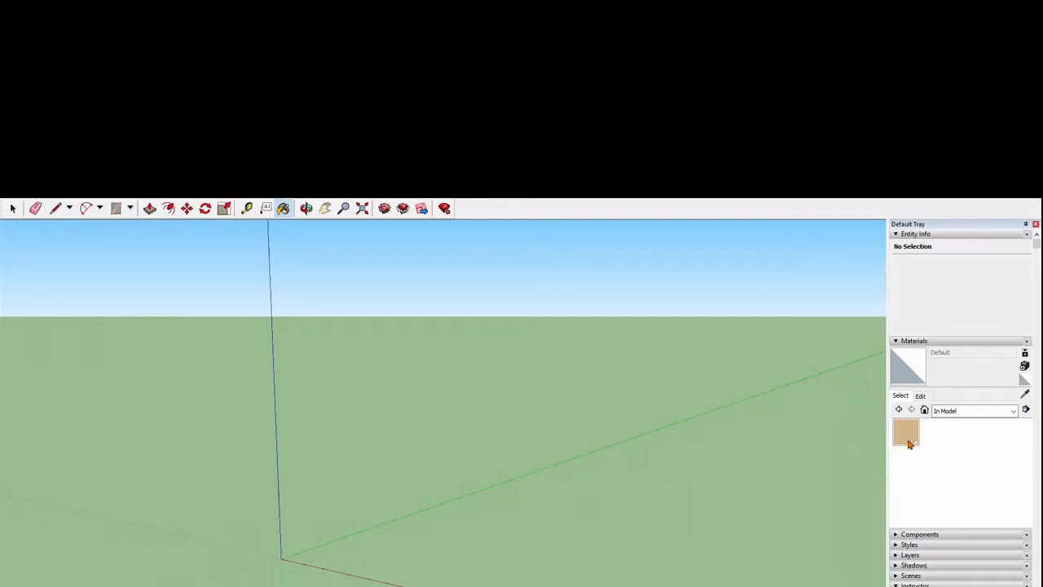
left_click(827, 460)
left_click(546, 489)
- Draw a large rectangle on the ground plane starting at the origin, between the red and green axes
left_click(115, 208)
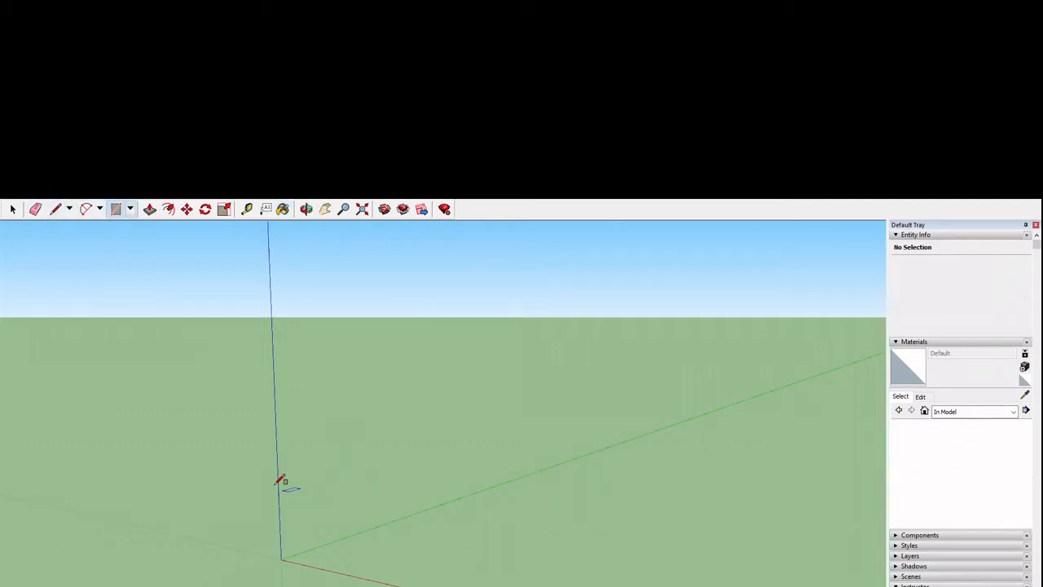
middle_click_drag(320, 504, 503, 540)
middle_click_drag(791, 552, 431, 463)
middle_click_drag(637, 526, 429, 434, "shift")
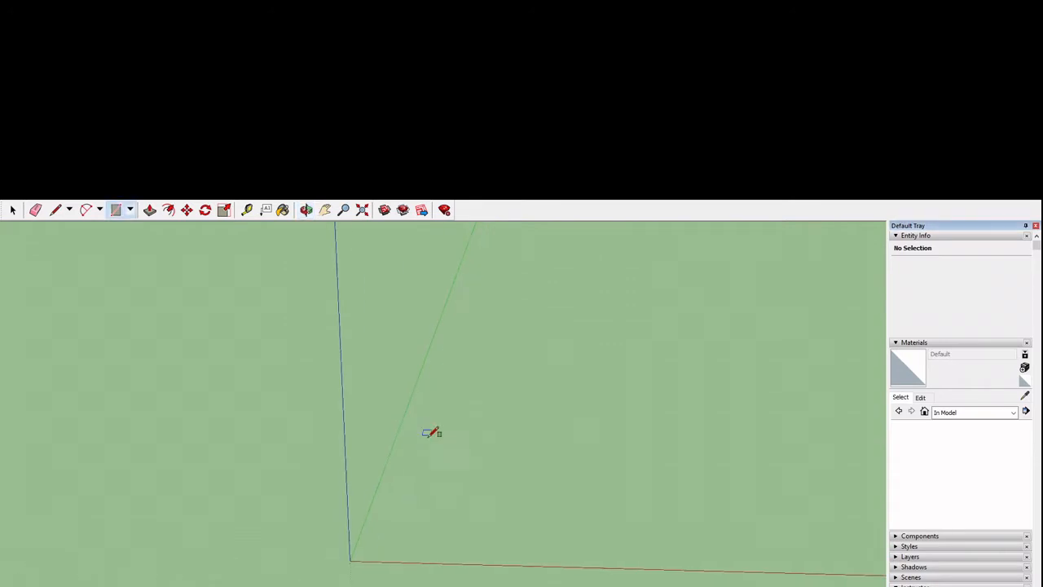
mouse_move(645, 479)
middle_mouse_down()
mouse_move(347, 468)
mouse_move(383, 489)
mouse_move(682, 400)
mouse_move(464, 505)
mouse_move(712, 491)
mouse_move(521, 354)
mouse_move(361, 513)
mouse_move(678, 498)
mouse_move(640, 512)
mouse_move(644, 533)
mouse_move(651, 483)
middle_mouse_up()
key("r")
left_click(405, 528)
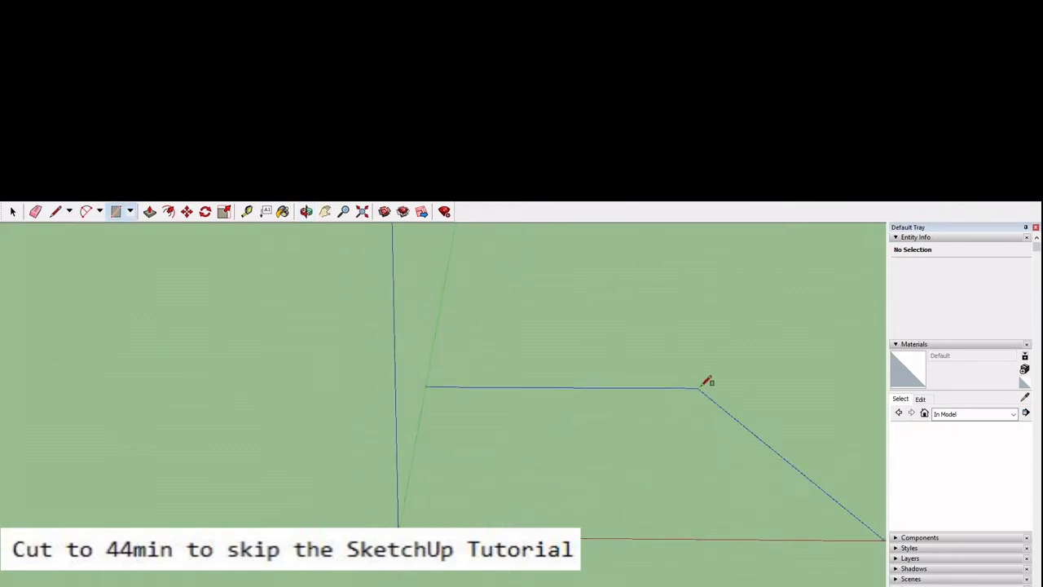
left_click(685, 364)
- Orbit, pan and zoom around the rectangle to examine it from different angles and distances
middle_click_drag(678, 388, 577, 478)
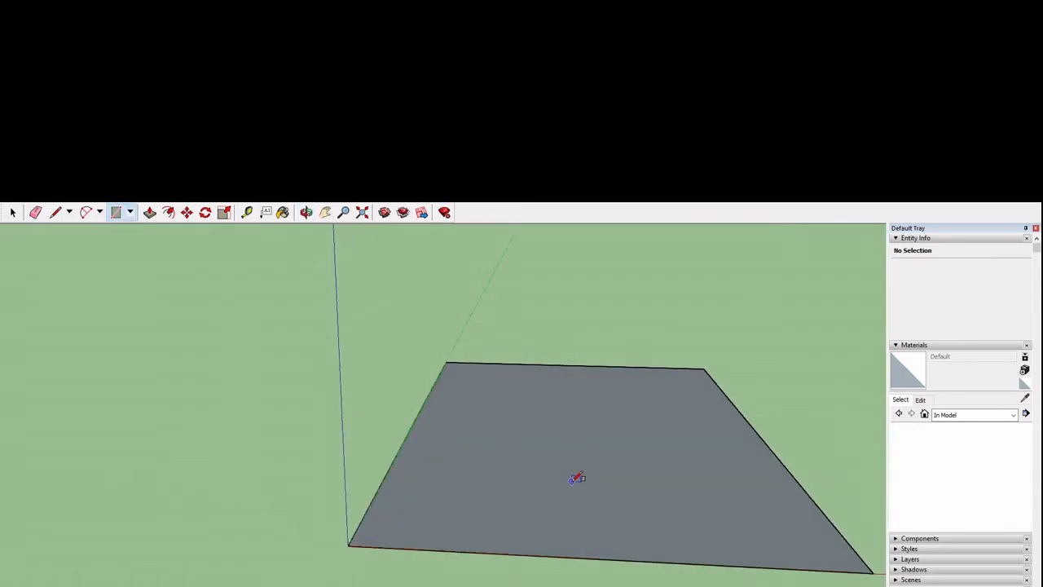
scroll(577, 478, "up", 4)
scroll(577, 479, "down", 5)
scroll(577, 478, "up", 2)
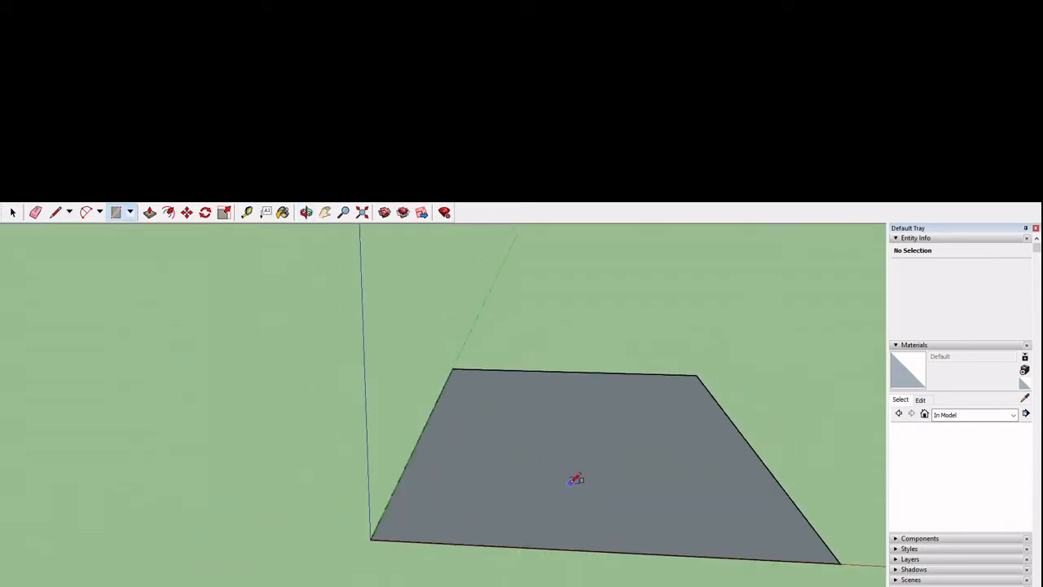
scroll(116, 432, "up", 2)
scroll(116, 431, "down", 2)
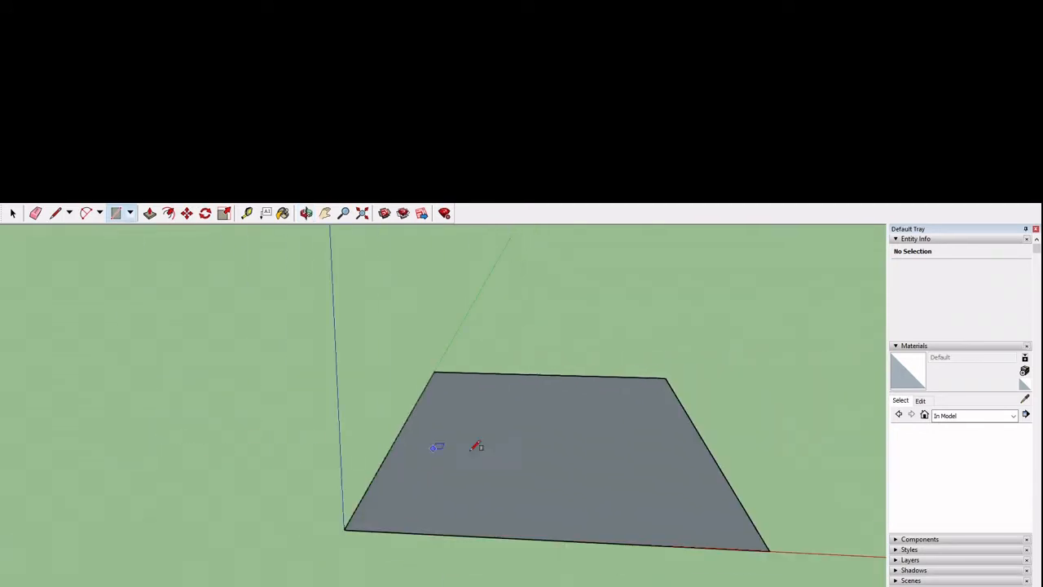
scroll(547, 447, "down", 1)
scroll(559, 454, "up", 1)
scroll(812, 368, "up", 2)
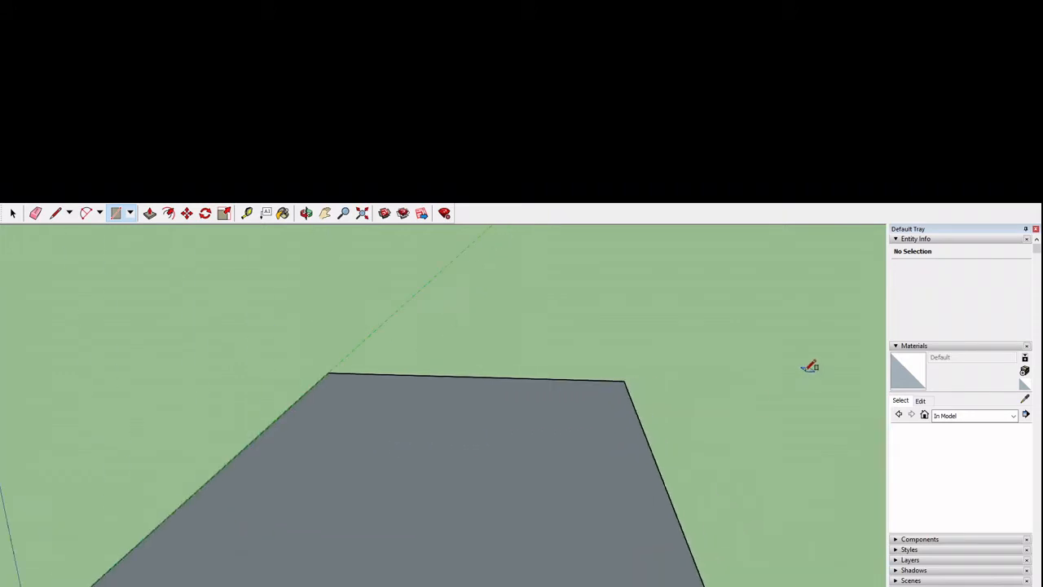
scroll(647, 263, "down", 4)
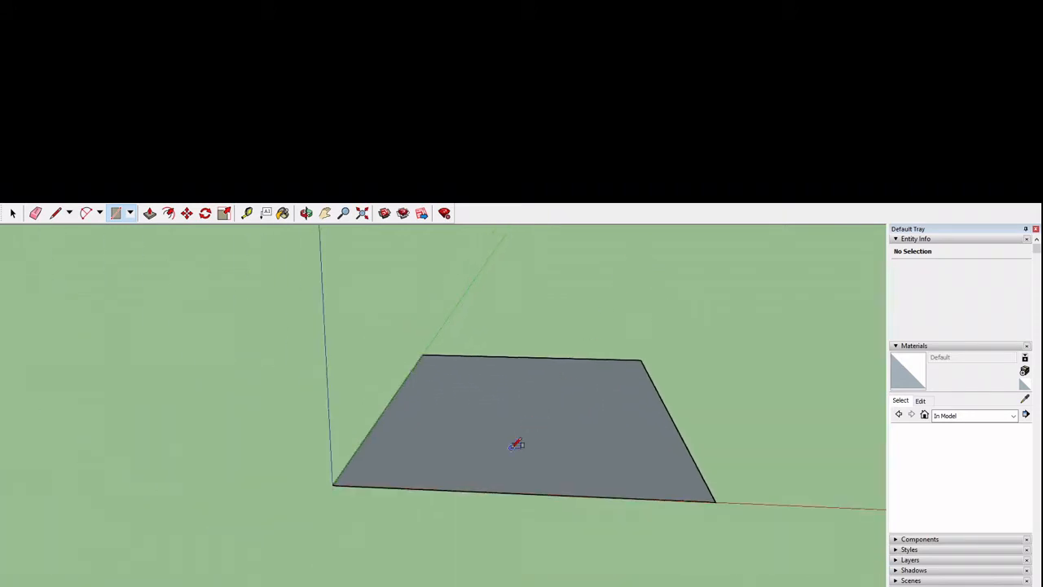
scroll(517, 444, "up", 3)
scroll(517, 443, "down", 3)
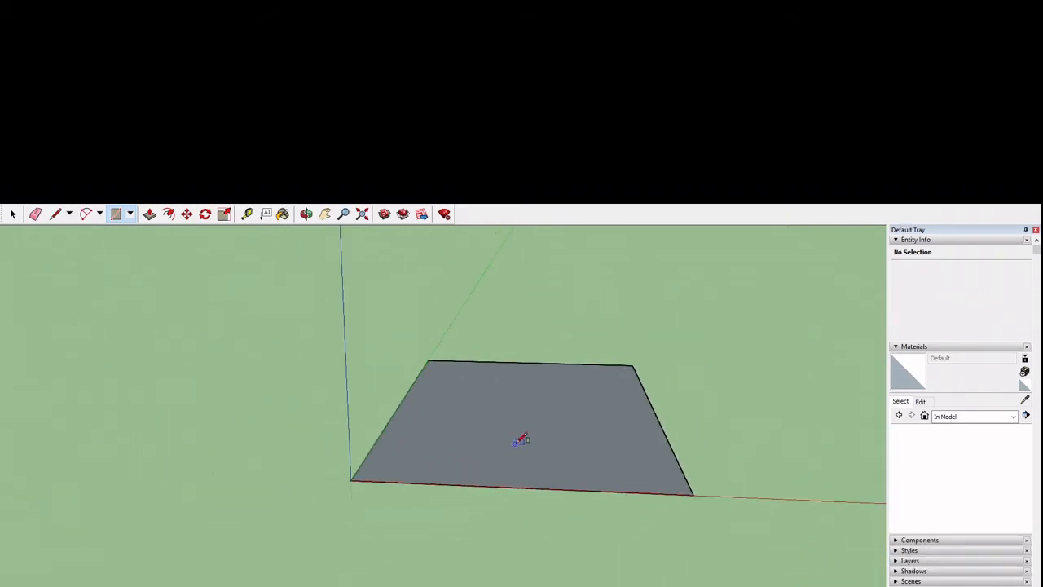
scroll(516, 443, "down", 1)
middle_click_drag(531, 413, 471, 491, "shift")
middle_click_drag(525, 369, 558, 299)
scroll(558, 299, "up", 4)
scroll(558, 299, "down", 6)
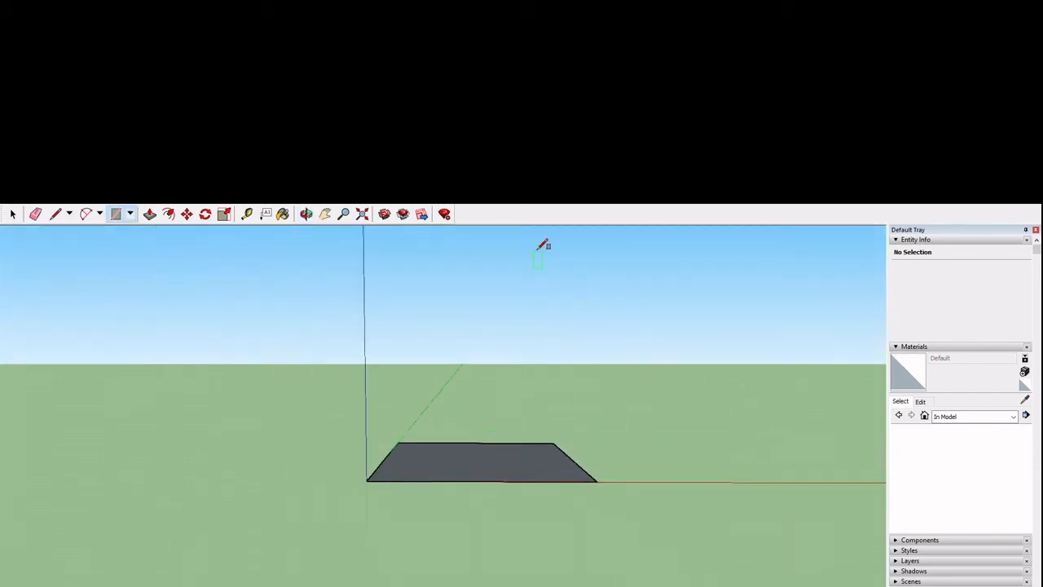
middle_click_drag(584, 385, 513, 470)
scroll(479, 510, "up", 3)
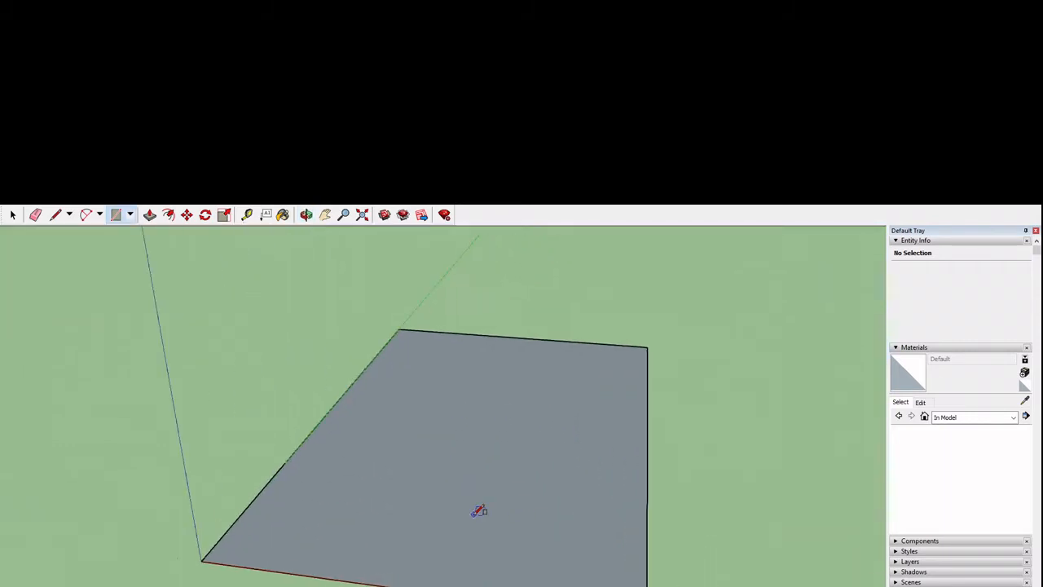
- Try a rectangle about 1.20 m by 0.44 m on the existing face, and undo both rectangles
left_click(488, 493)
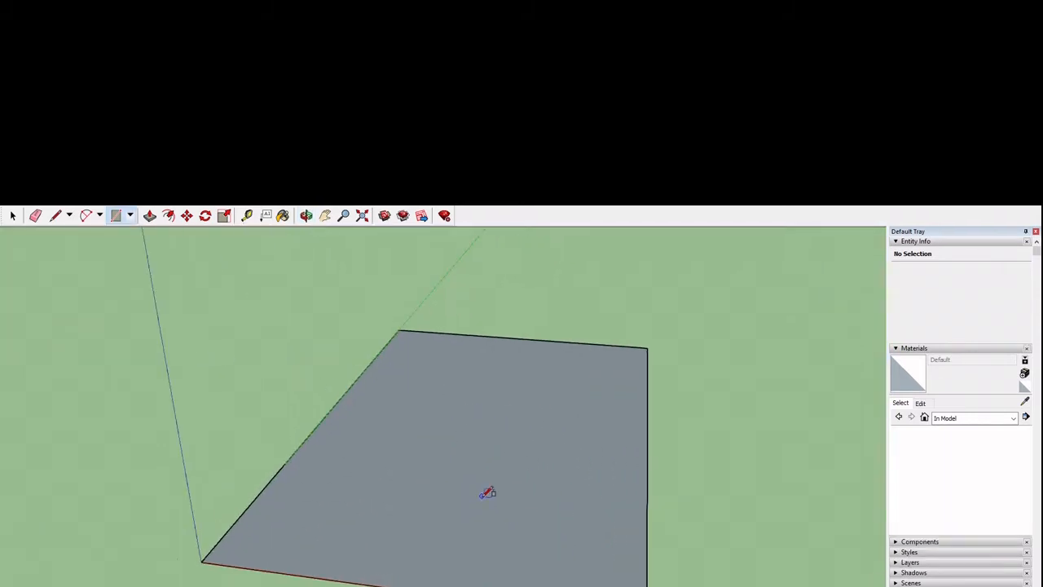
left_click(409, 475)
key("ctrl+z")
key("ctrl+z")
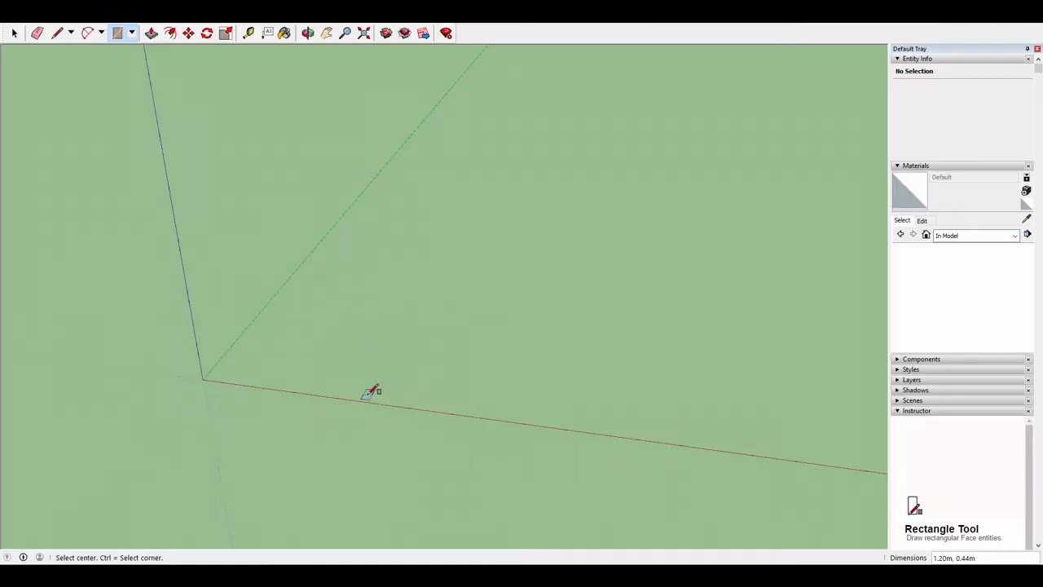
- Try a thin rectangle about 2.90 m by 0.20 m on the ground near the origin and undo it
middle_click_drag(370, 391, 396, 402)
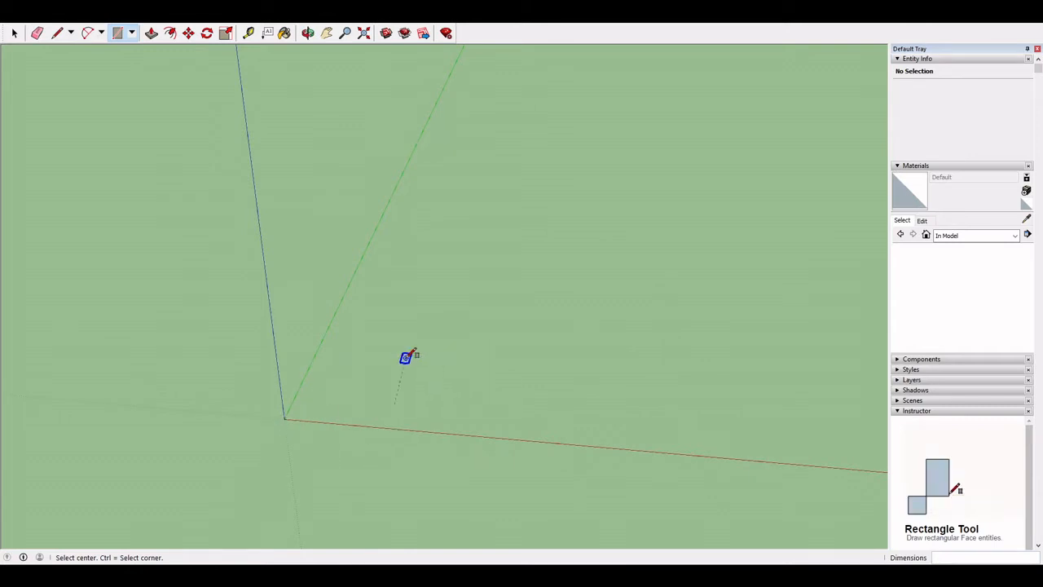
middle_click_drag(408, 357, 289, 342)
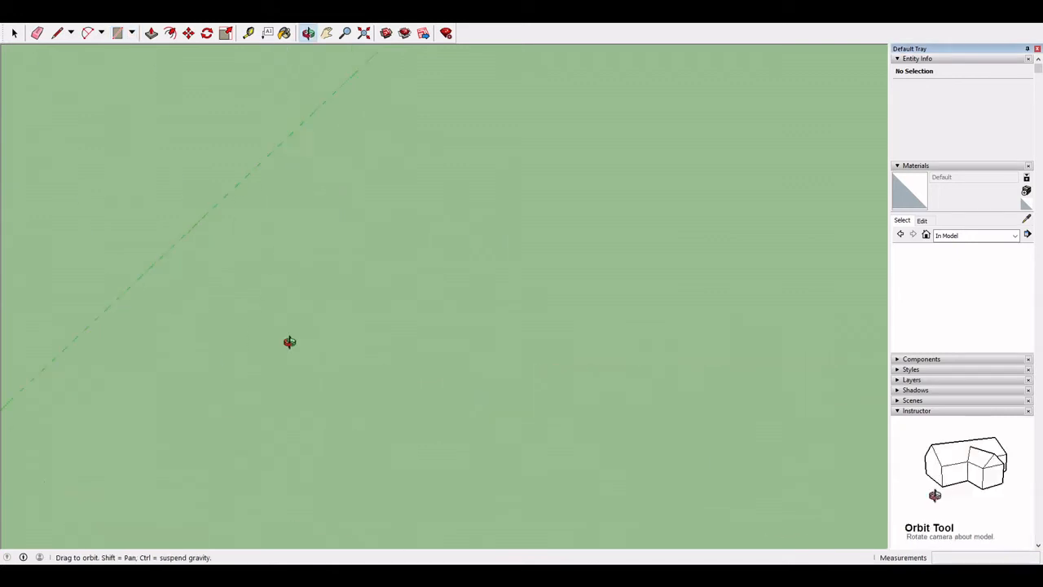
middle_click_drag(424, 367, 419, 315)
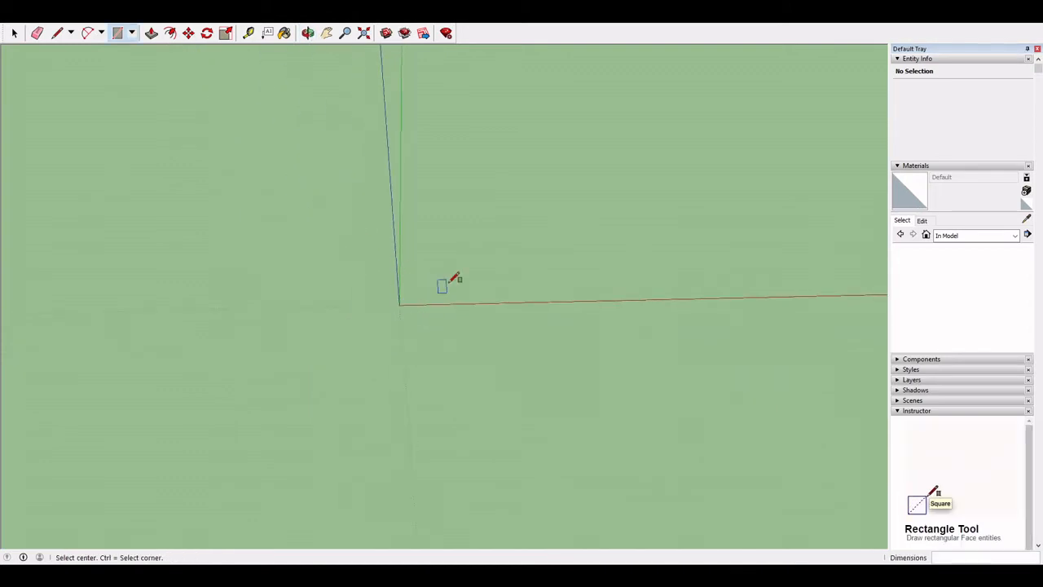
left_click(484, 258)
left_click(617, 247)
key("ctrl+z")
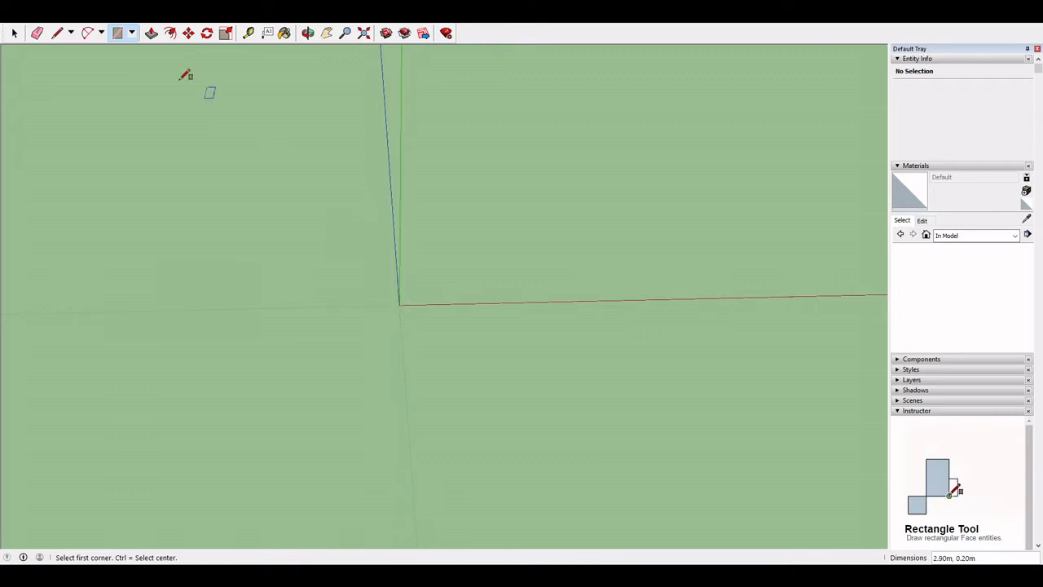
- Draw a closed triangle on the ground beside the origin with the Line tool, its last edge about 2.09 m long
left_click(57, 33)
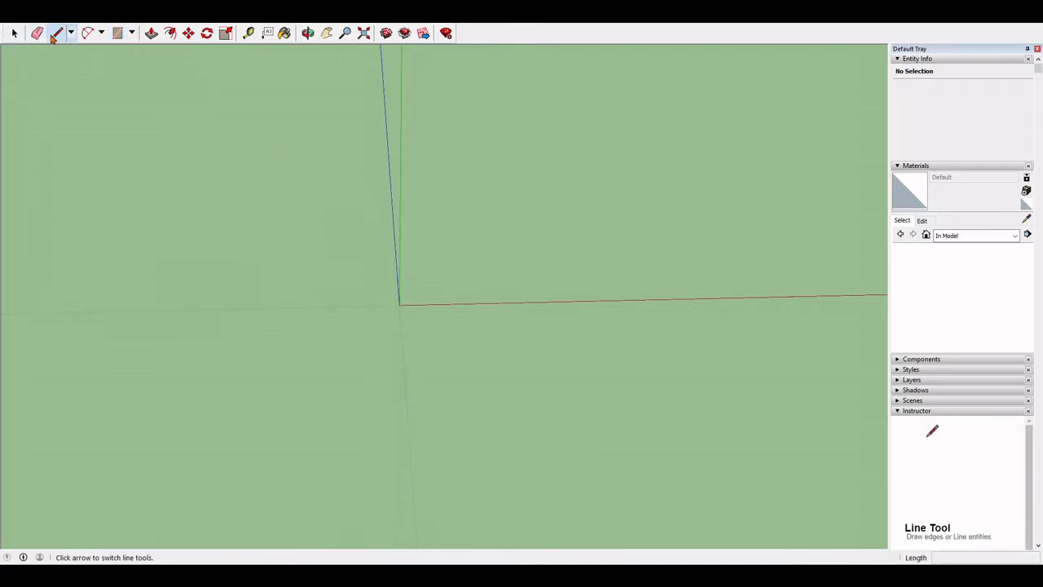
left_click(550, 173)
left_click(714, 310)
left_click(504, 303)
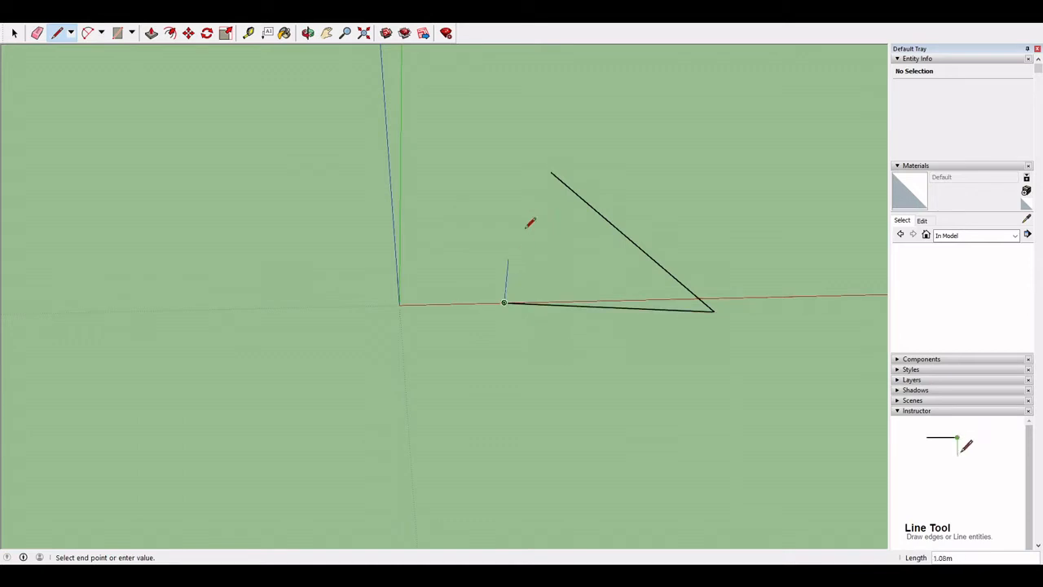
left_click(552, 172)
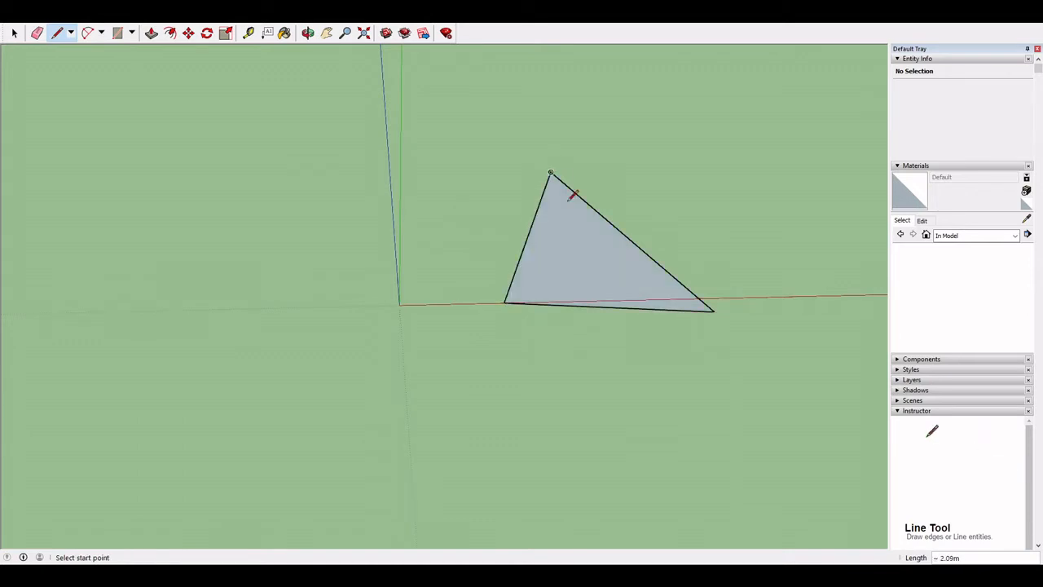
- Undo the triangle drawn with the Line tool on the ground beside the origin
middle_click_drag(659, 280, 625, 303)
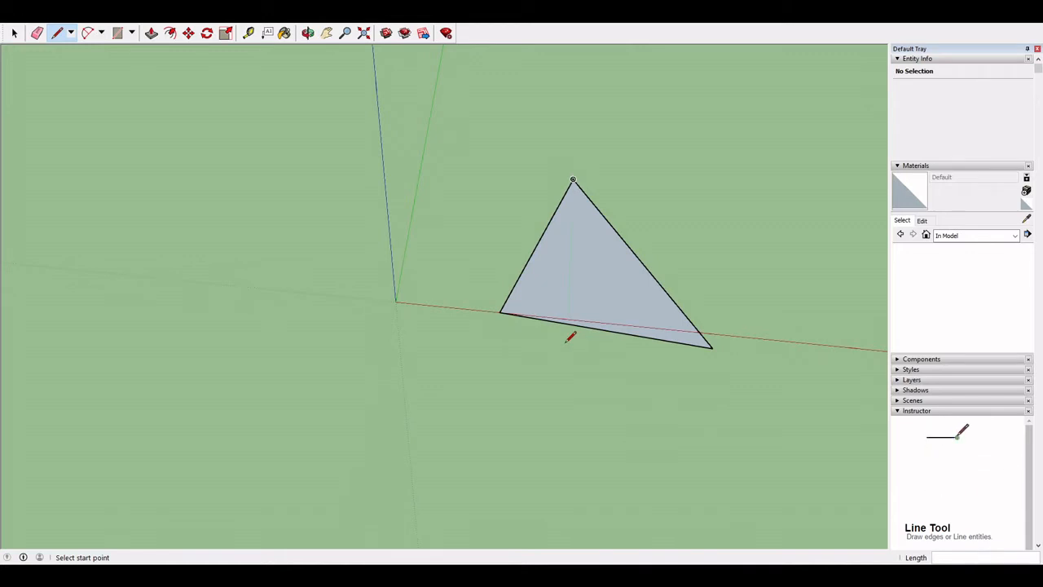
key("ctrl+z")
key("ctrl+z")
key("ctrl+z")
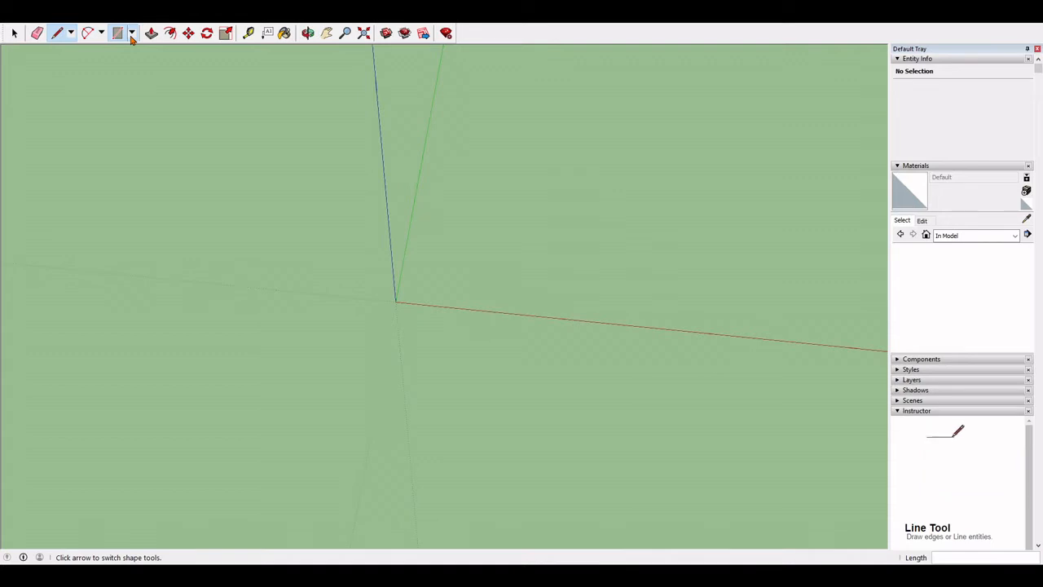
- Try a second closed triangle beside the origin with the Line tool, its last edge about 1.78 m long, and undo it
middle_click_drag(145, 49, 349, 351)
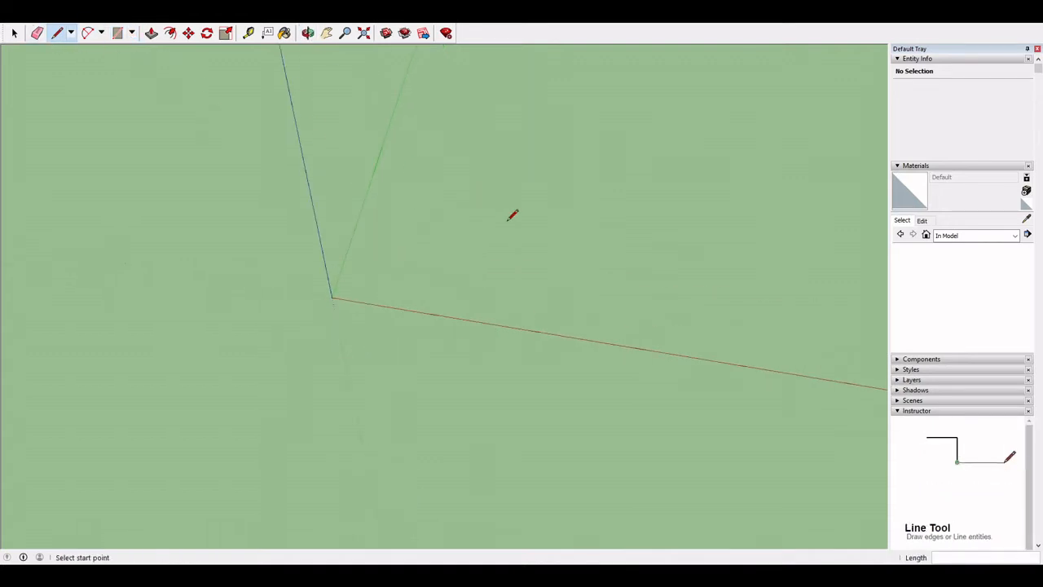
left_click(386, 291)
left_click(633, 198)
left_click(554, 318)
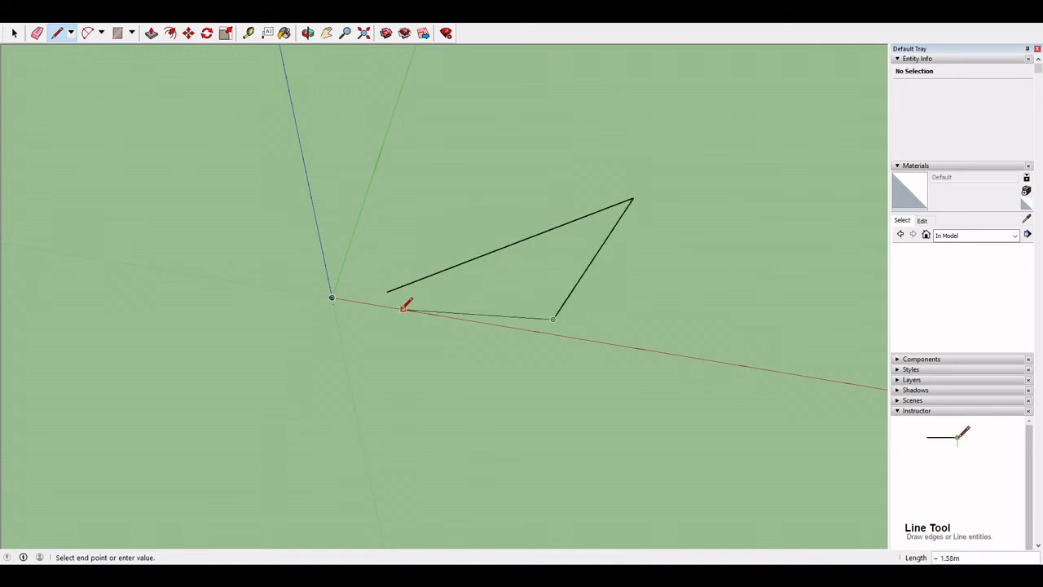
left_click(387, 291)
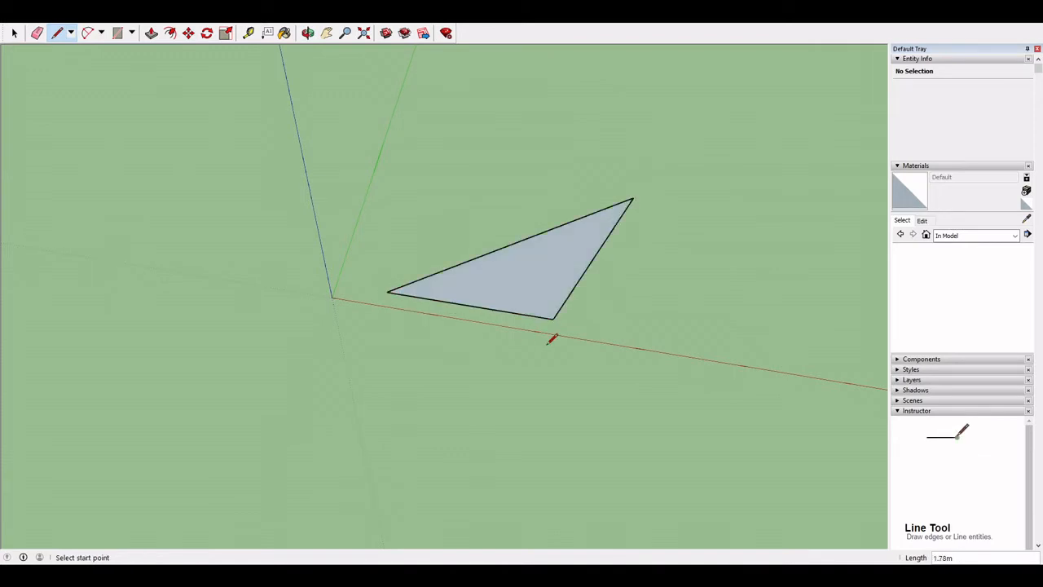
key("ctrl+z")
key("ctrl+z")
key("ctrl+z")
middle_click_drag(465, 312, 610, 307)
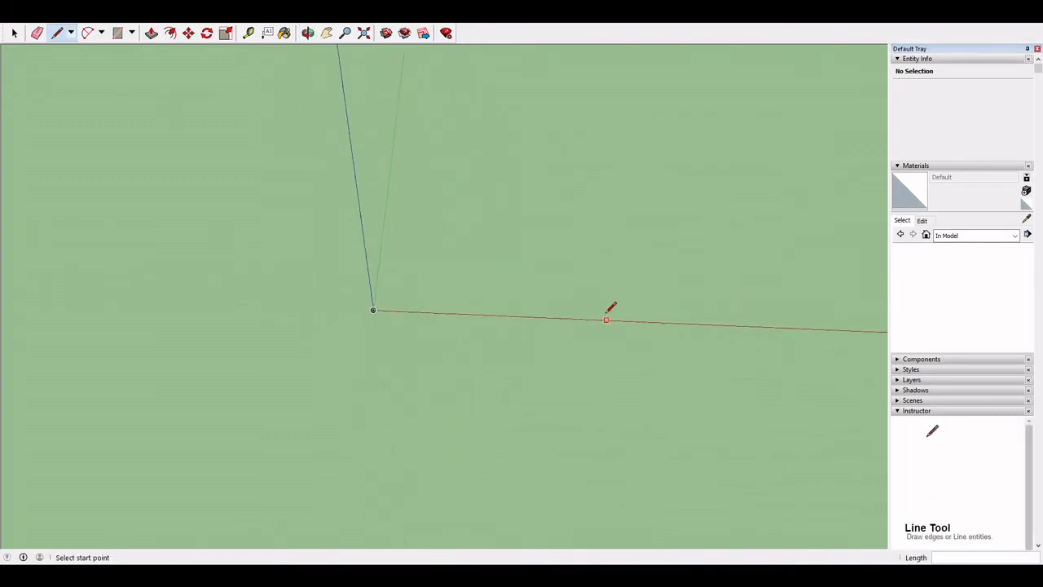
- Try a closed irregular outline on the ground near the origin with the Freehand tool and undo it
left_click(117, 32)
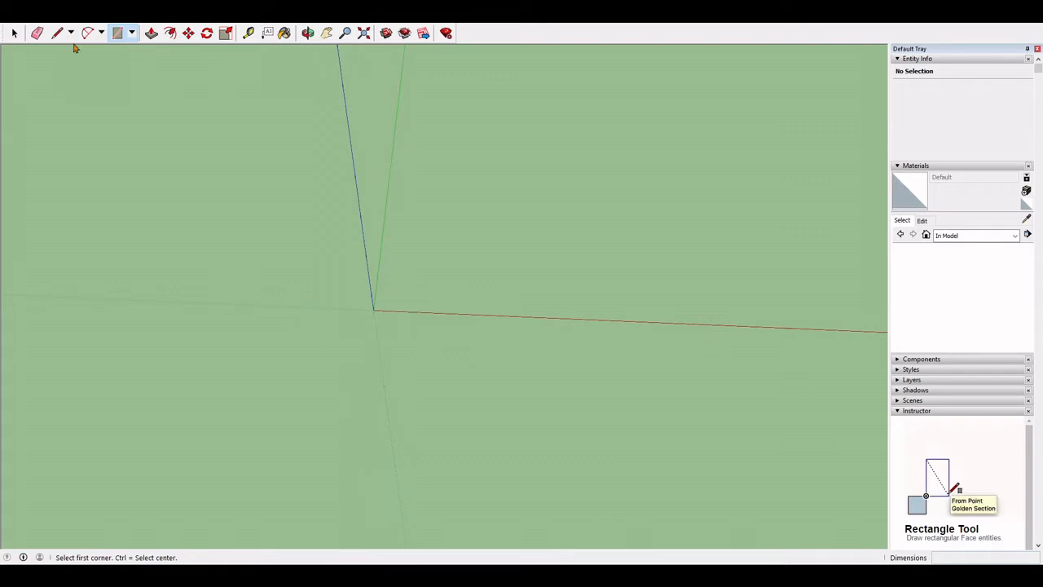
left_click(37, 32)
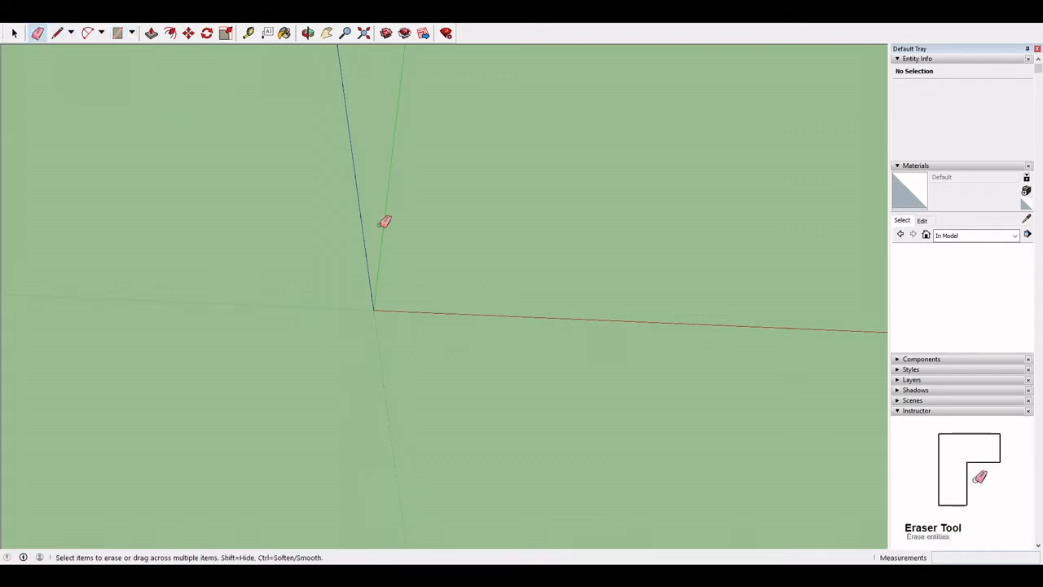
left_click(56, 35)
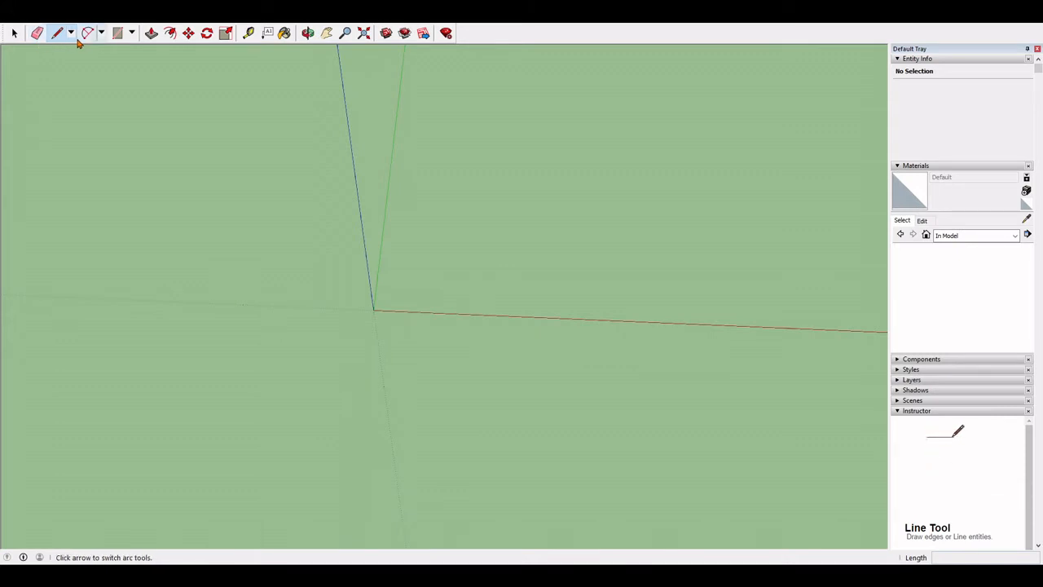
left_click(70, 32)
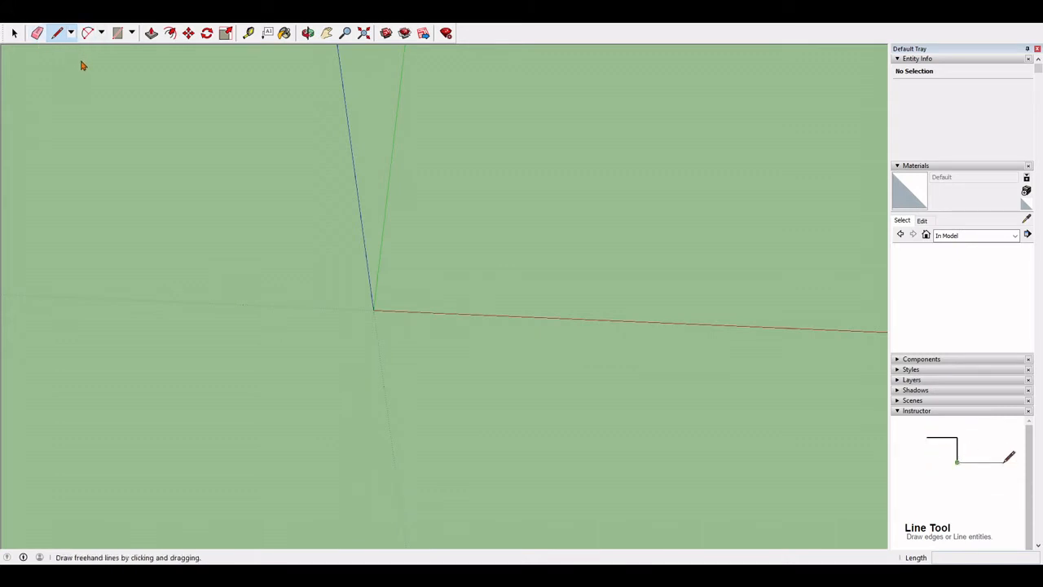
left_click(81, 63)
mouse_move(502, 204)
left_mouse_down()
mouse_move(443, 210)
mouse_move(615, 281)
mouse_move(505, 191)
mouse_move(502, 204)
left_mouse_up()
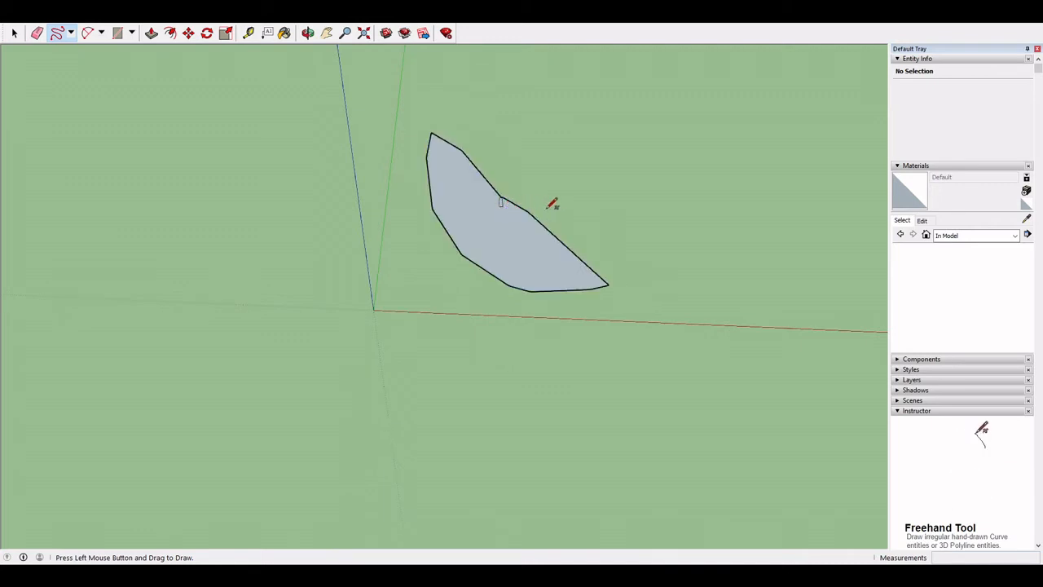
key("ctrl+z")
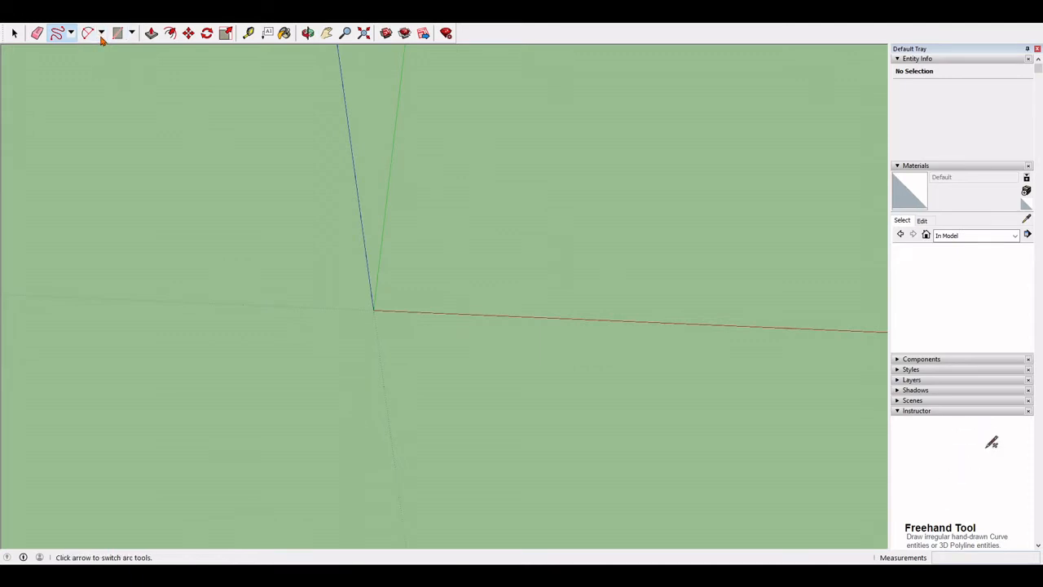
- Draw a rectangle about 2.89 m by 2.90 m on the ground with one corner at the origin
key("l")
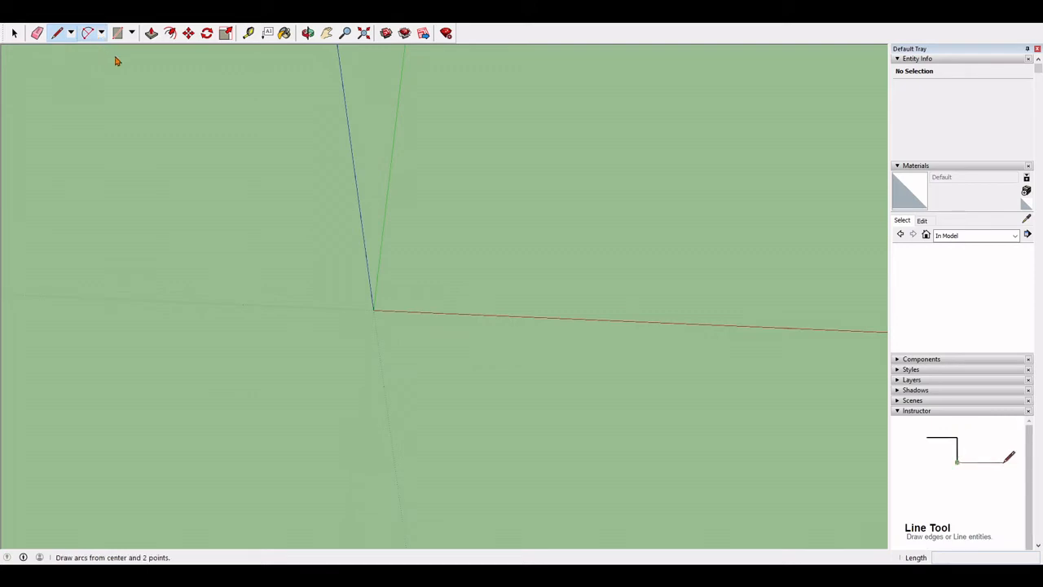
key("a")
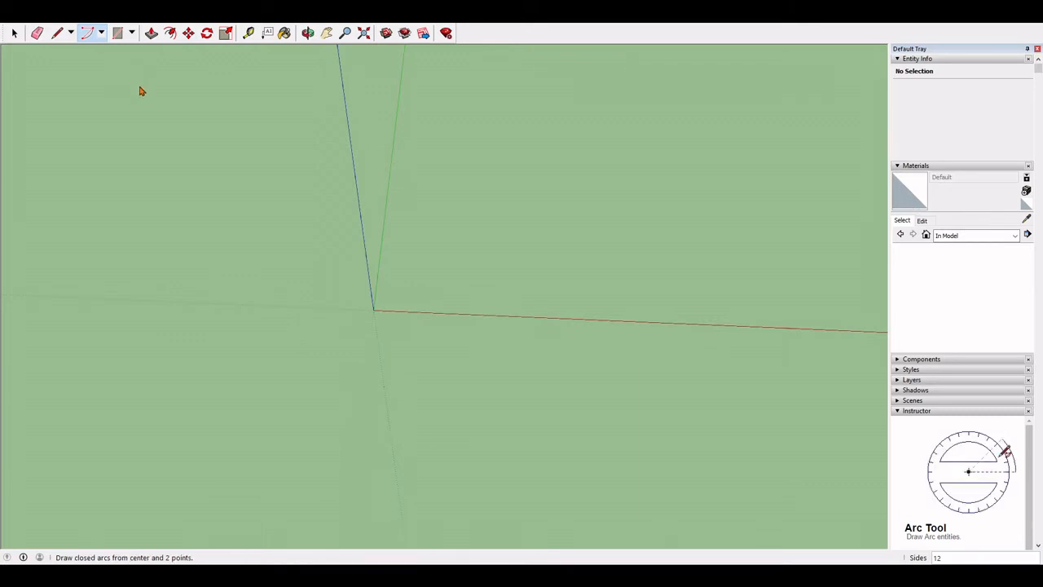
left_click(119, 33)
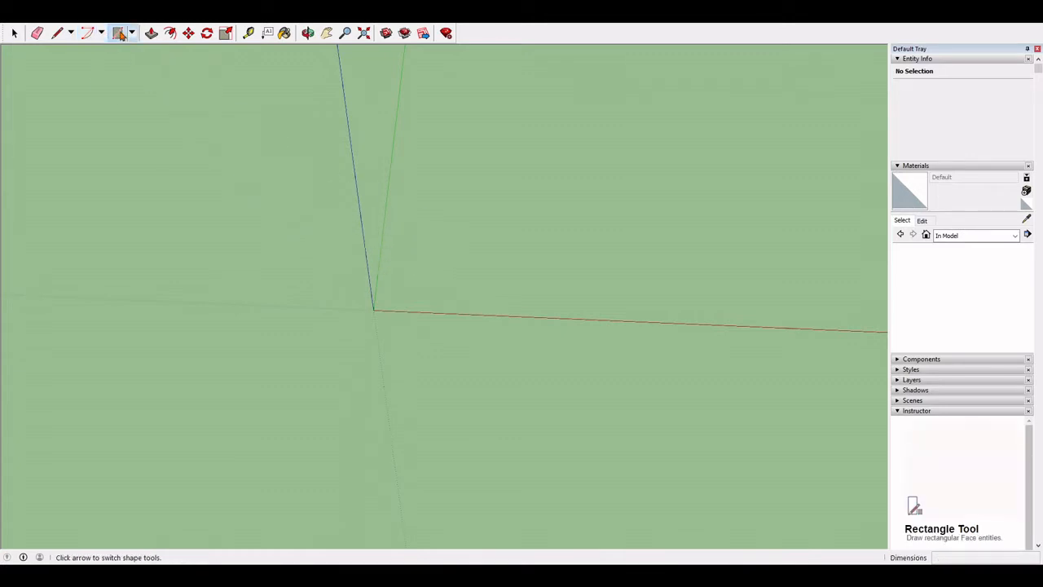
left_click(373, 308)
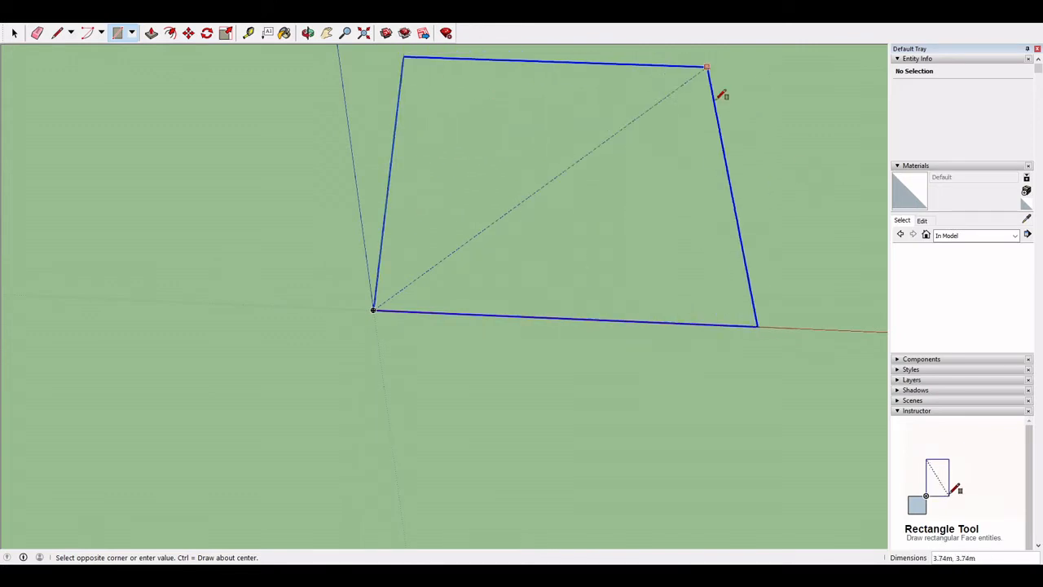
left_click(642, 127)
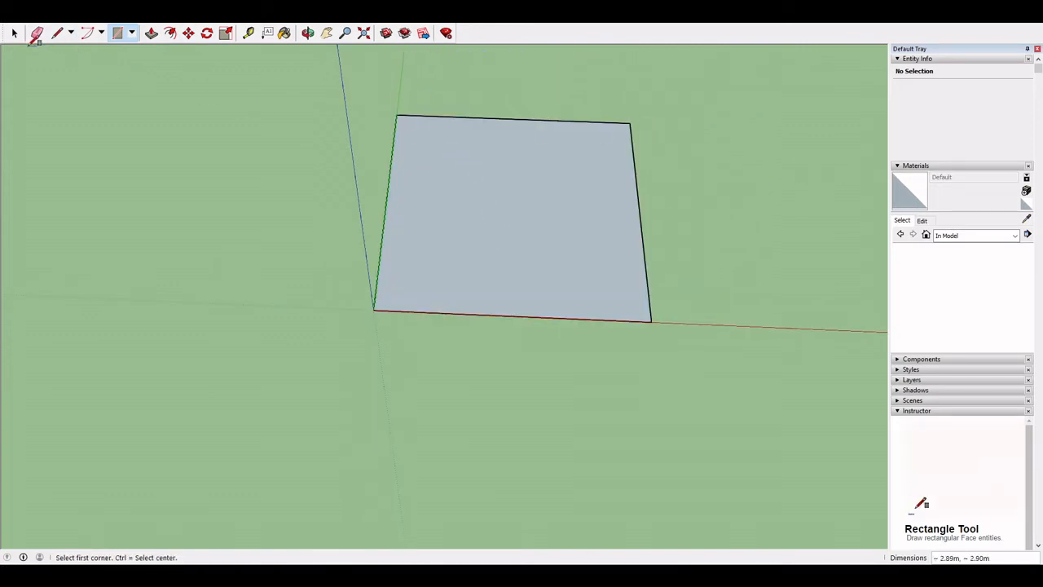
- Reverse the orientation of the rectangle's face so that its white side points upward
left_click(14, 32)
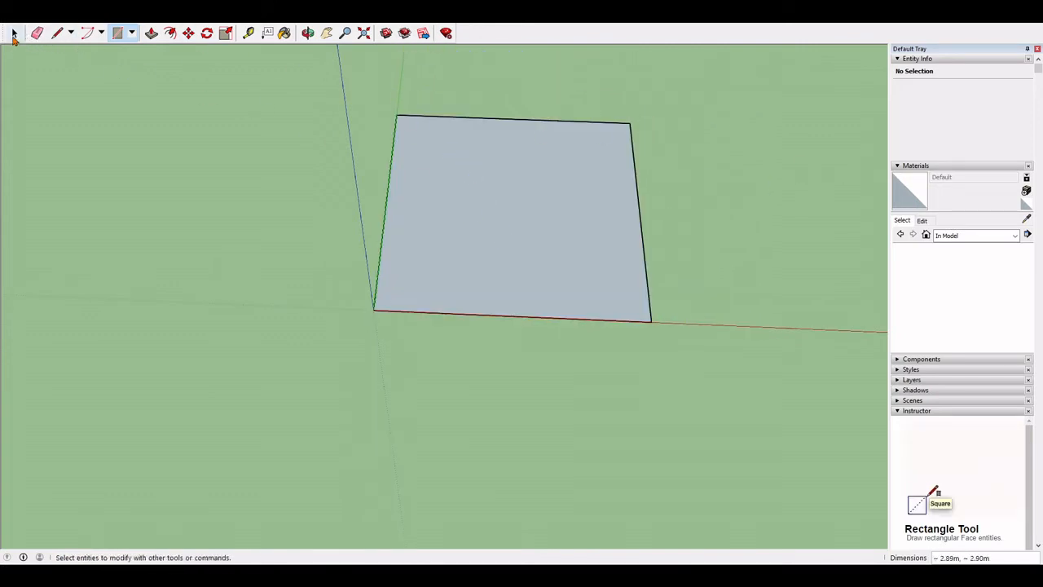
left_click(506, 224)
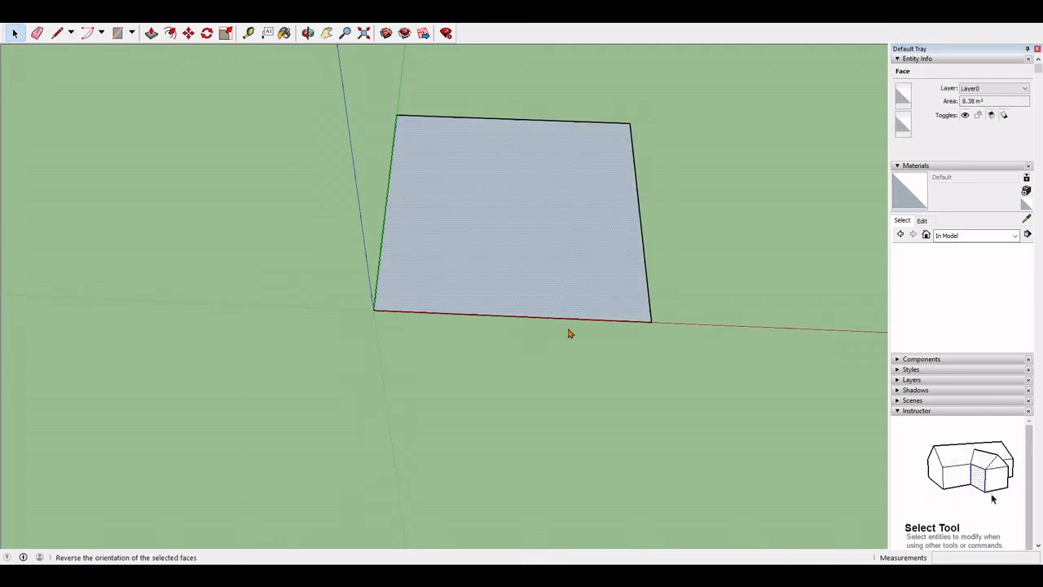
middle_click_drag(682, 240, 483, 245)
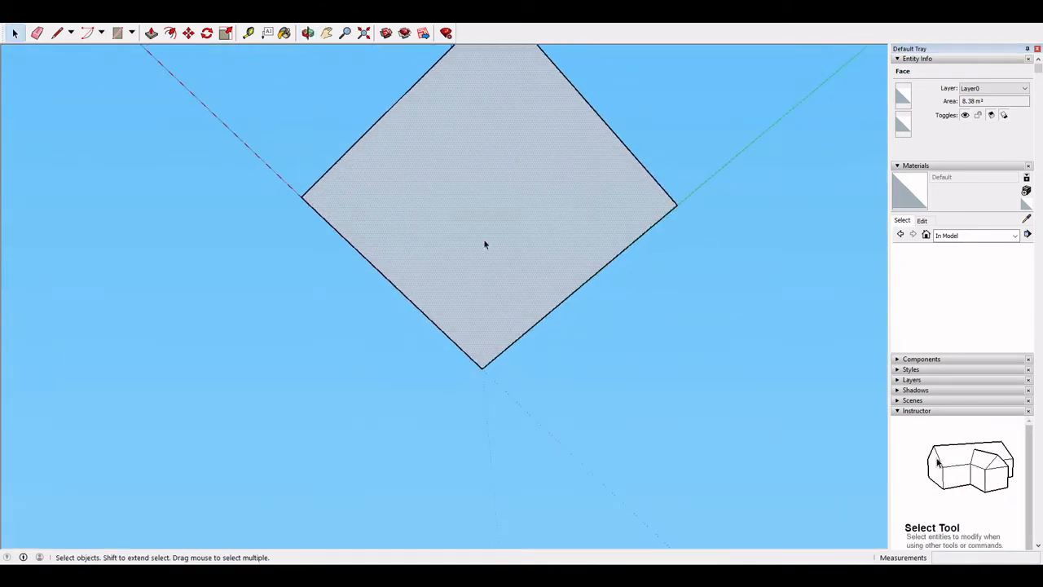
left_click(758, 288)
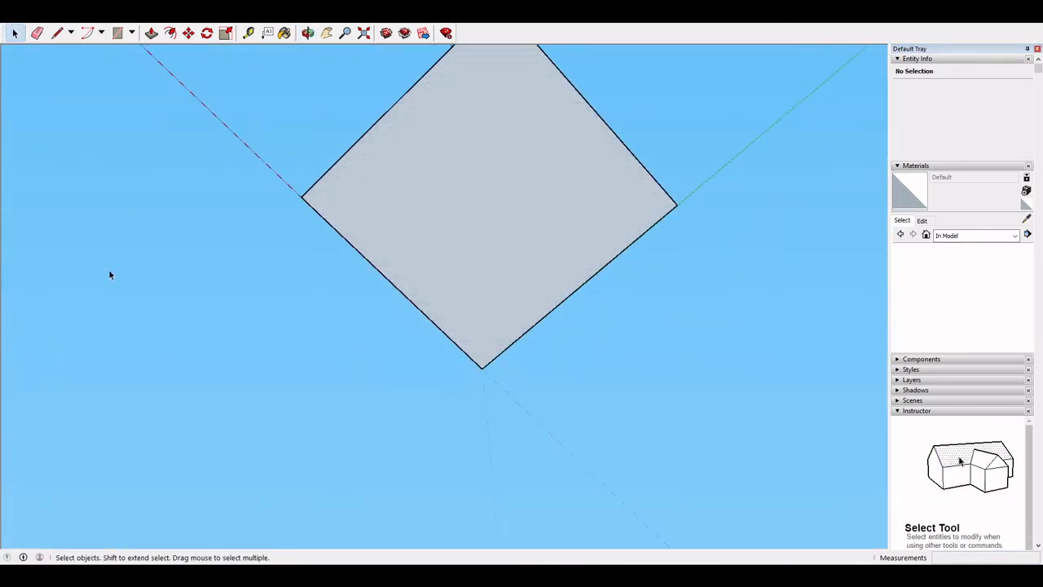
middle_click_drag(110, 274, 314, 489)
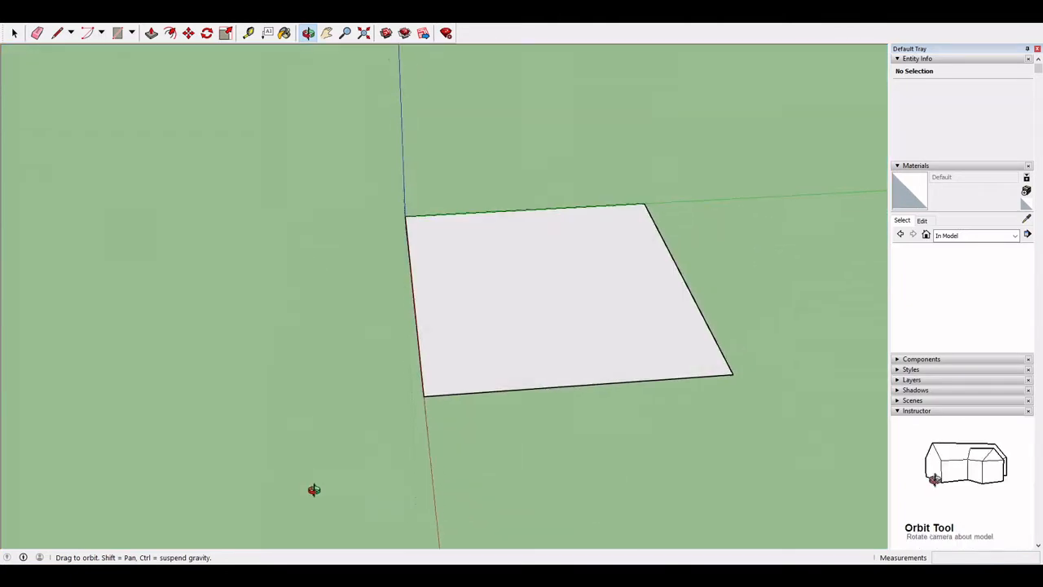
middle_click_drag(621, 397, 530, 518)
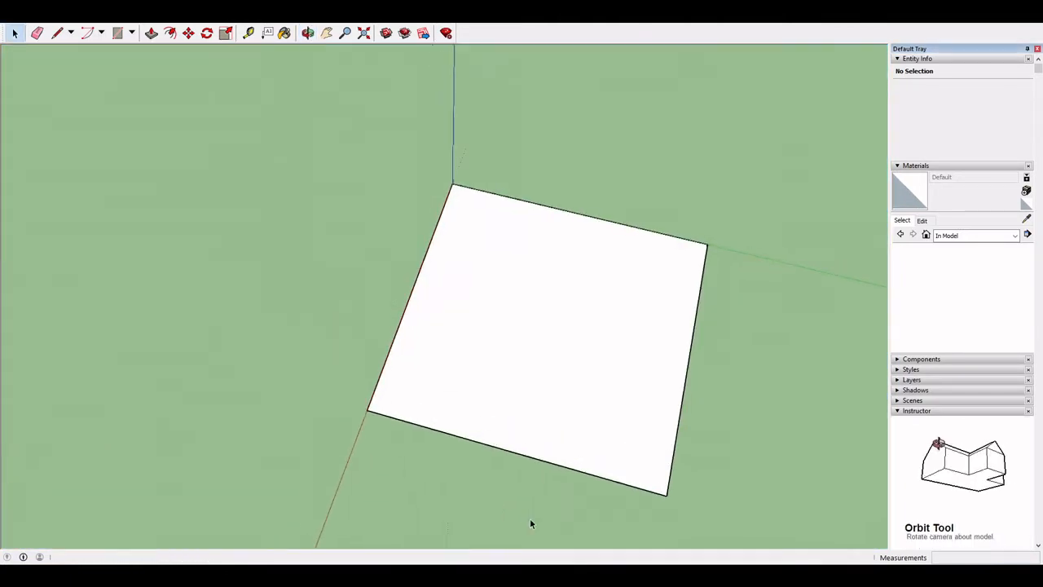
- Try a separate rectangle about 1.64 m by 1.78 m on the ground beside the white one, and erase it
left_click(118, 33)
middle_click_drag(824, 360, 559, 249, "shift")
left_click(550, 250)
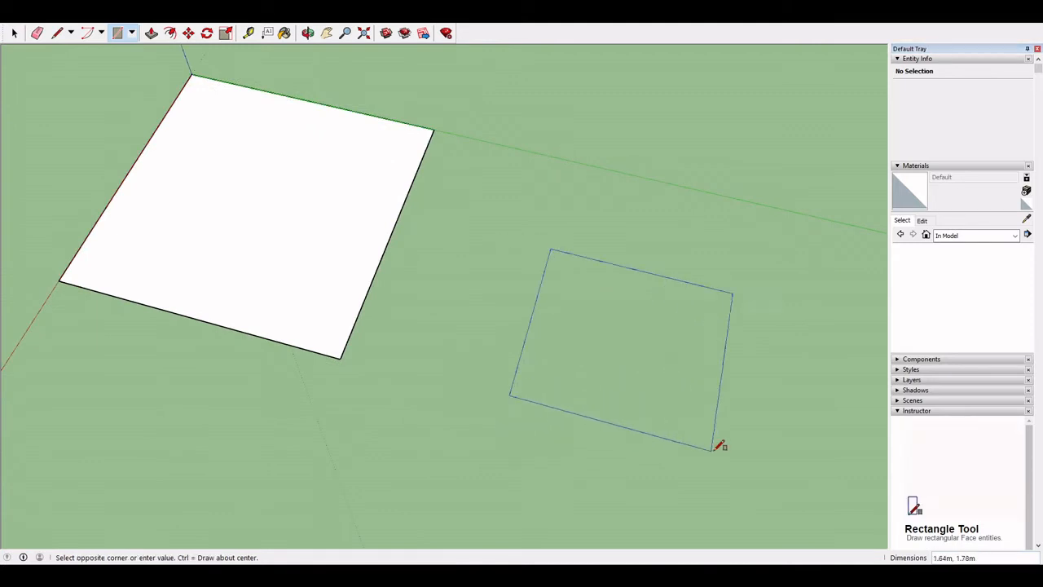
left_click(722, 445)
middle_click_drag(481, 342, 207, 251)
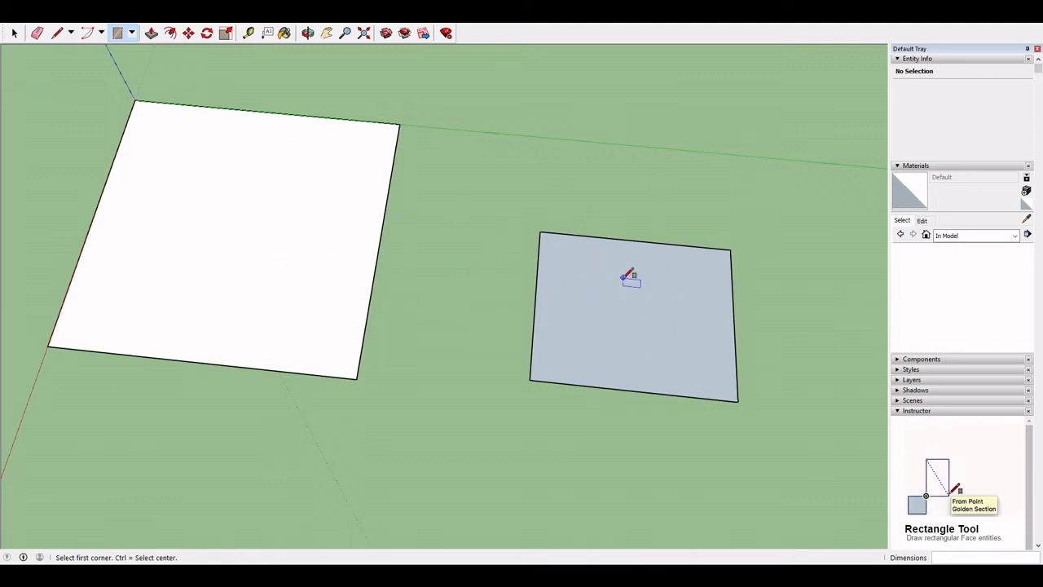
middle_click_drag(642, 352, 532, 314)
left_click(36, 33)
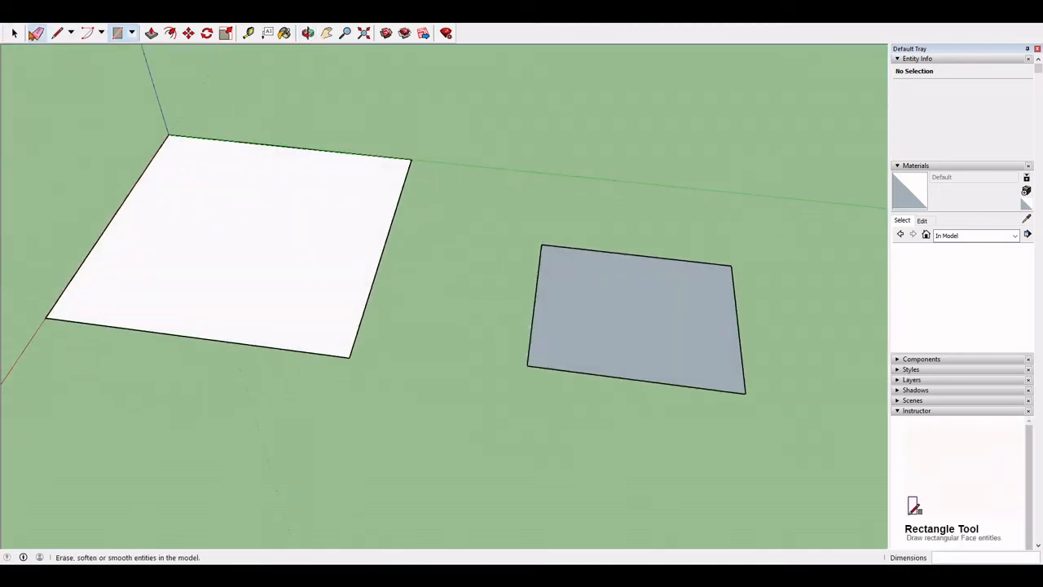
left_click_drag(807, 334, 782, 339)
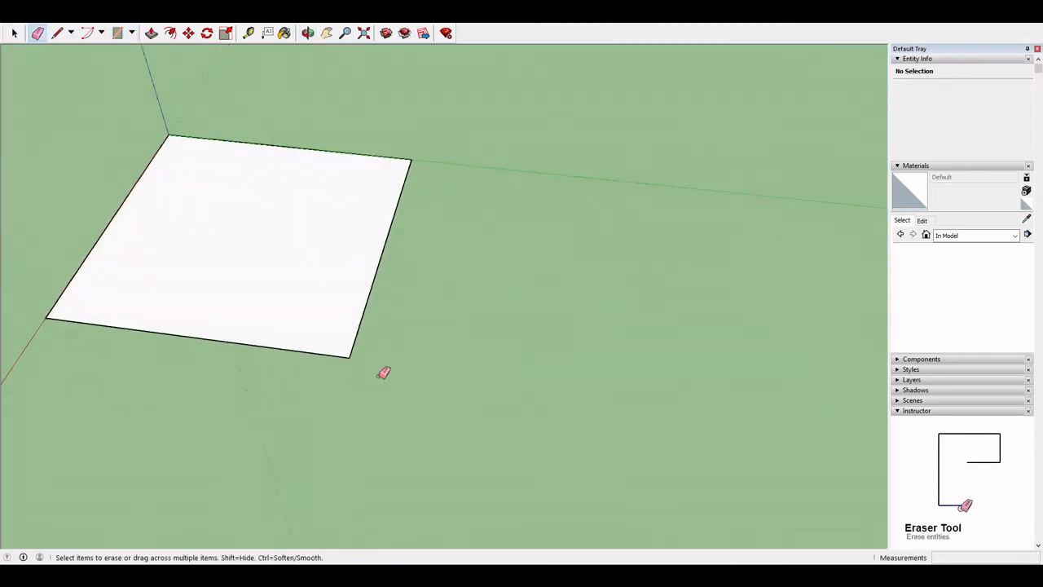
- Draw a 2-point arc across the white face between the corners on the red and green axes, with a bulge of about 0.67 m
mouse_move(384, 373)
middle_mouse_down()
mouse_move(190, 363)
mouse_move(345, 317)
mouse_move(246, 237)
middle_mouse_up()
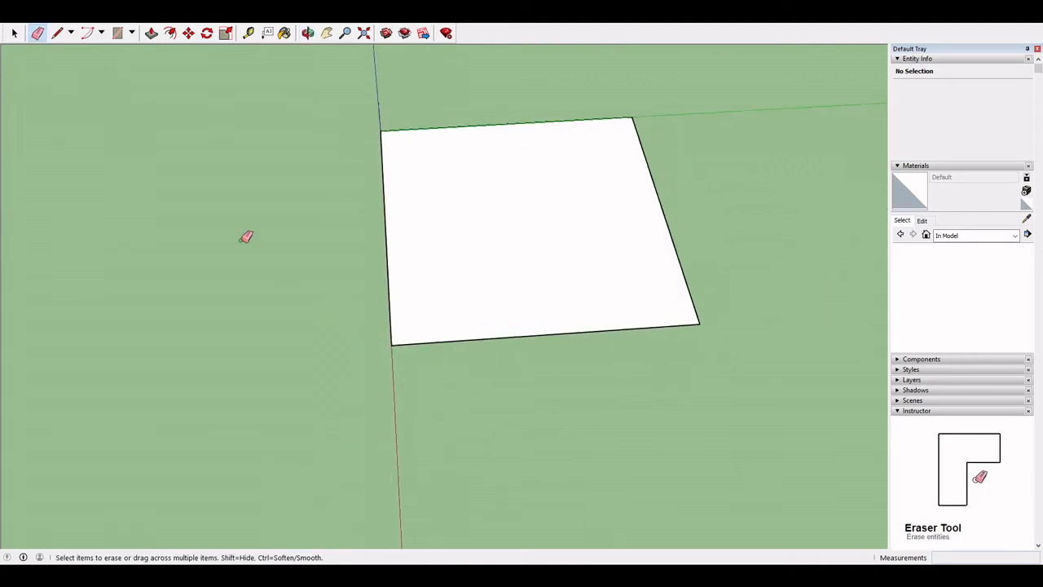
left_click(87, 32)
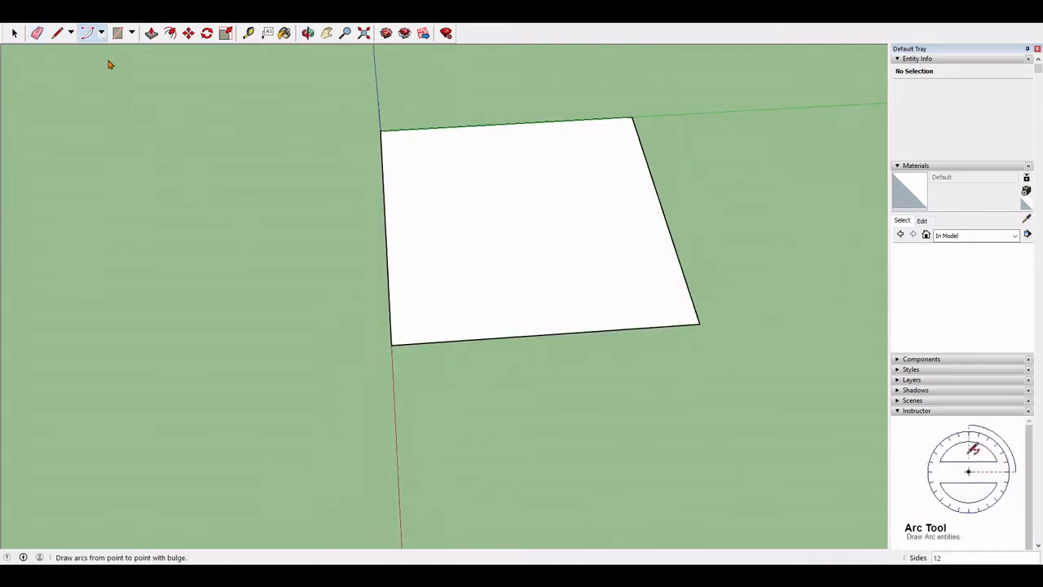
left_click(110, 64)
middle_click_drag(641, 226, 466, 289)
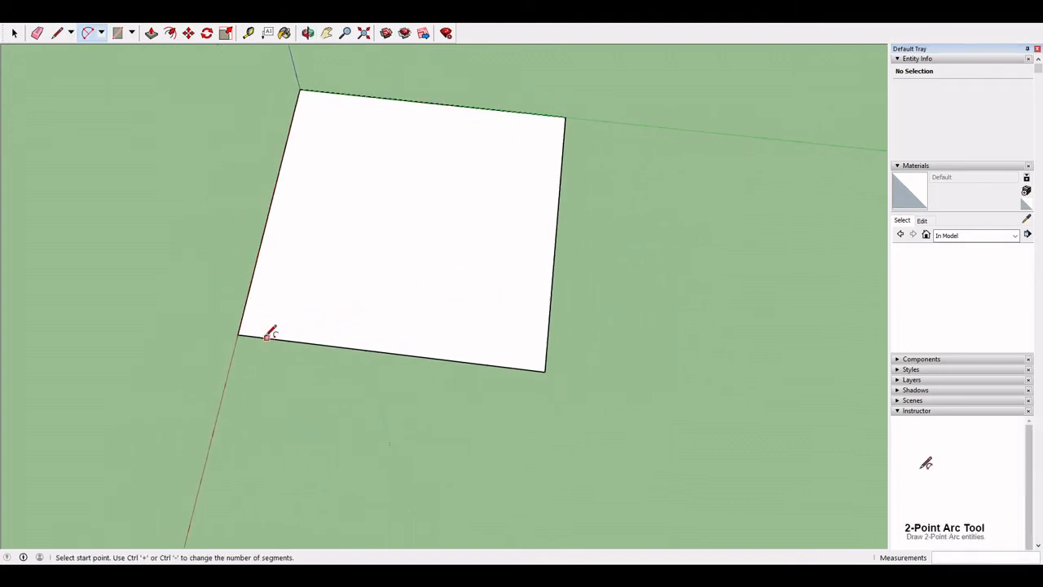
left_click(239, 333)
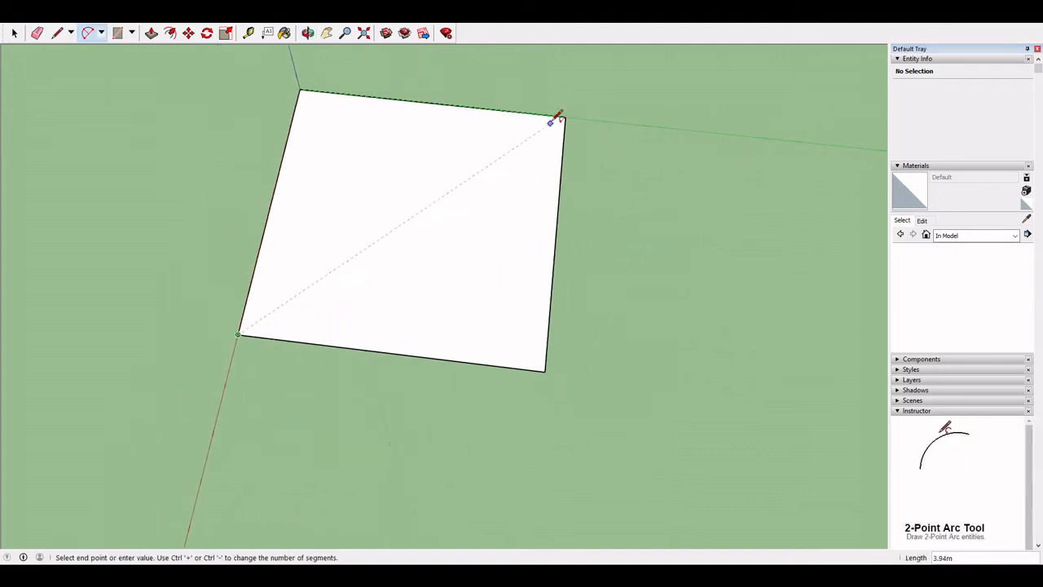
left_click(568, 115)
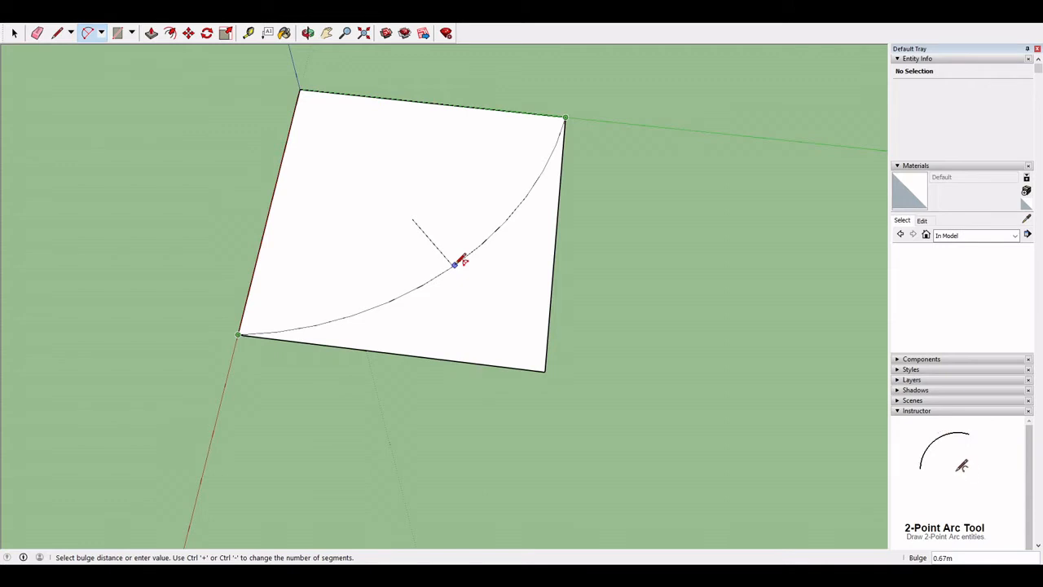
left_click(460, 259)
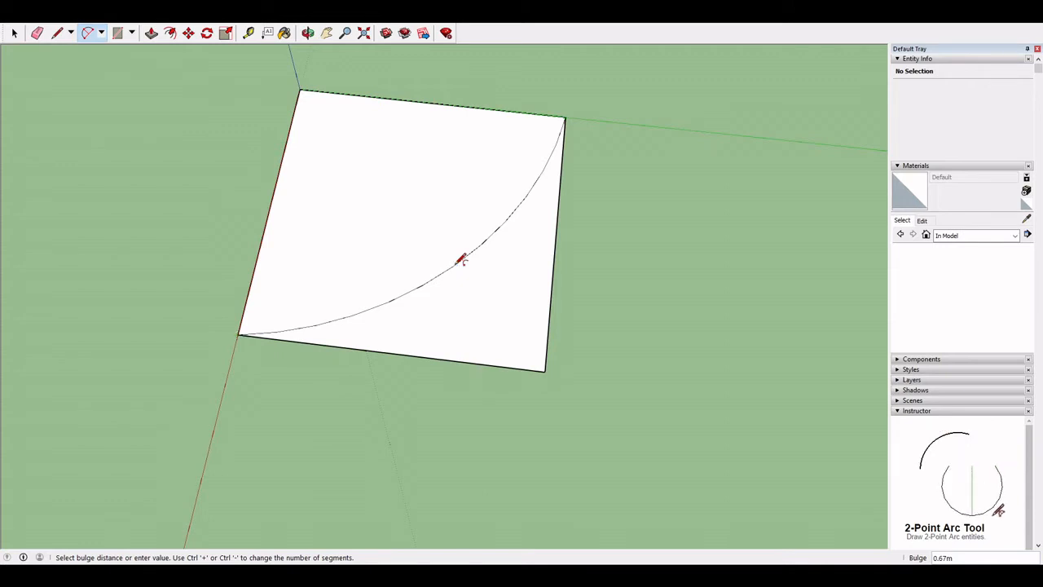
- Erase the two straight edges meeting at the origin to remove the part of the face inside the arc
middle_click_drag(323, 237, 257, 254, "shift")
left_click(37, 32)
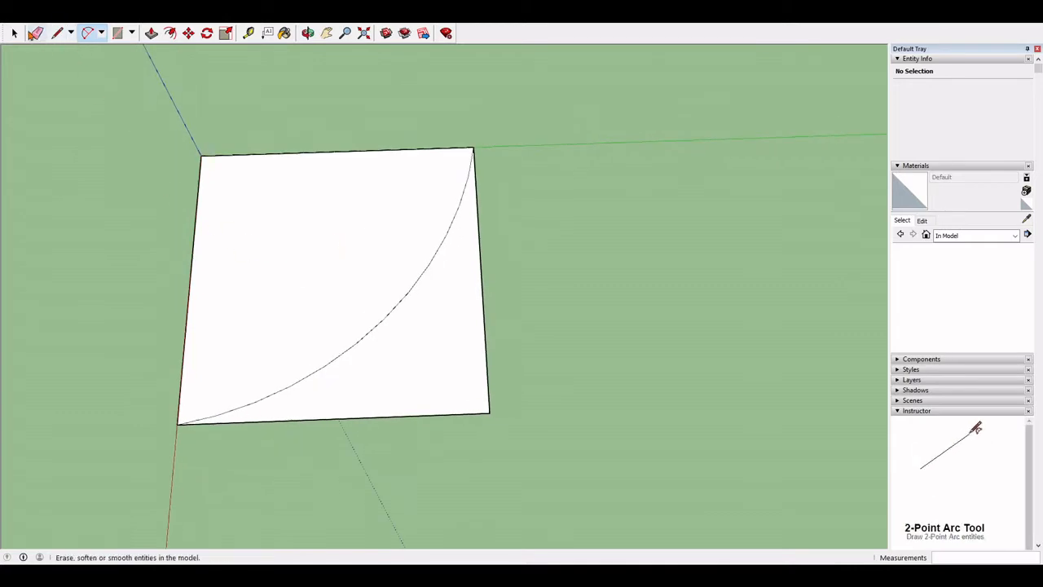
mouse_move(198, 190)
left_mouse_down()
mouse_move(109, 269)
mouse_move(151, 277)
left_mouse_up()
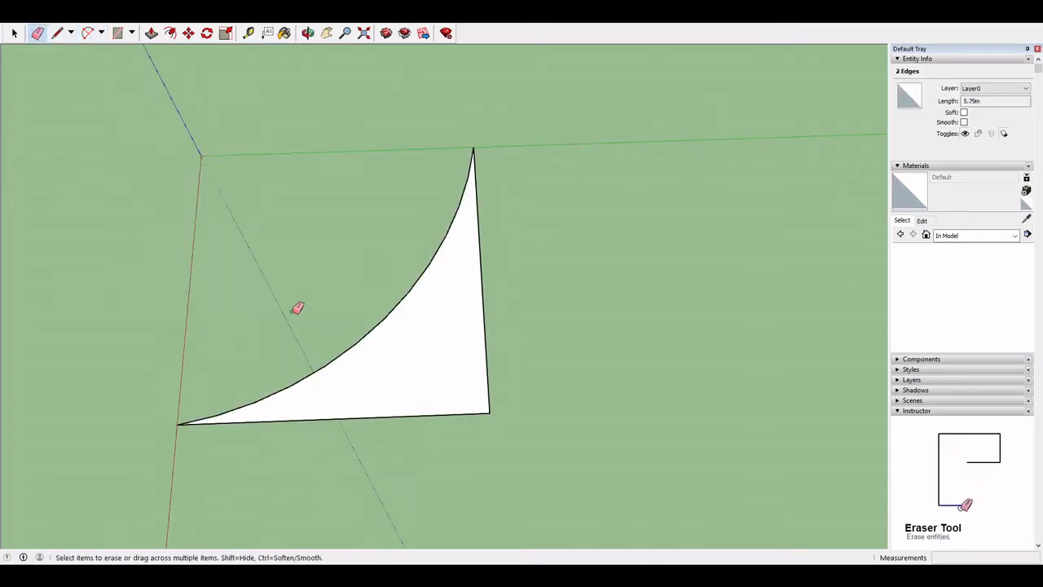
- Draw straight lines from the corner opposite the arc to each intermediate vertex along the arc, dividing the face into triangles
left_click(57, 33)
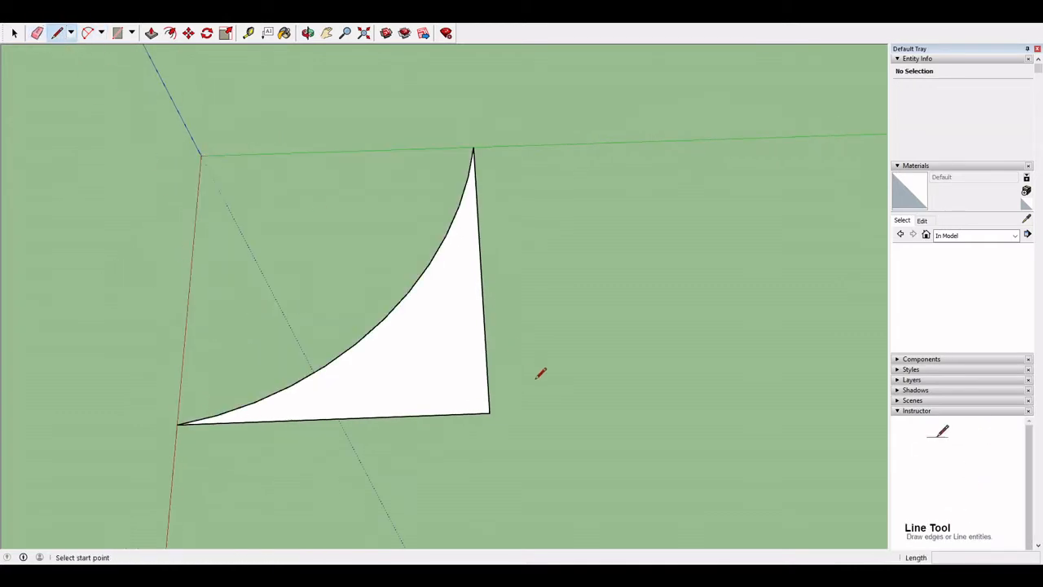
left_click(489, 412)
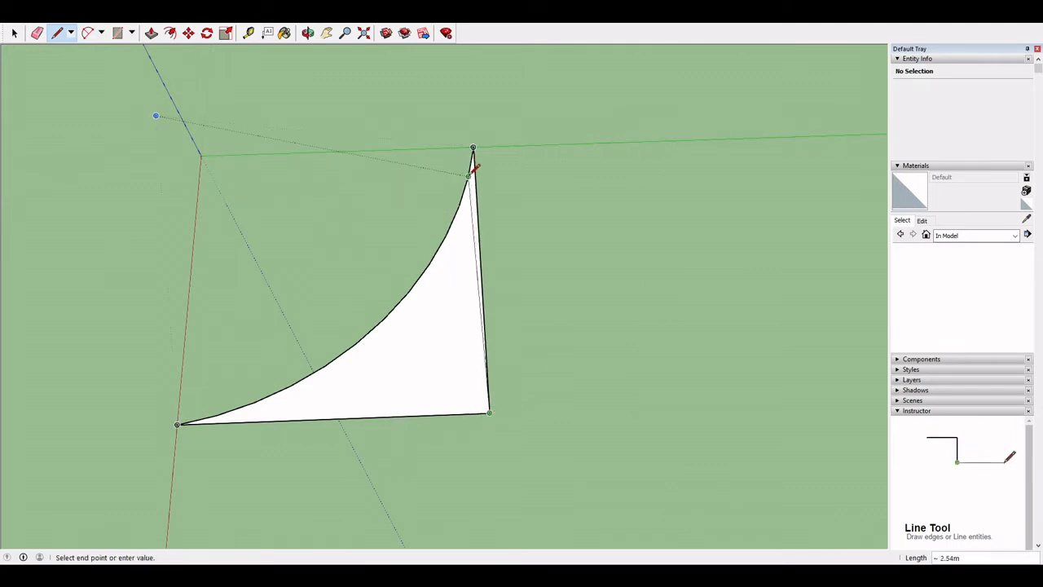
left_click(409, 293)
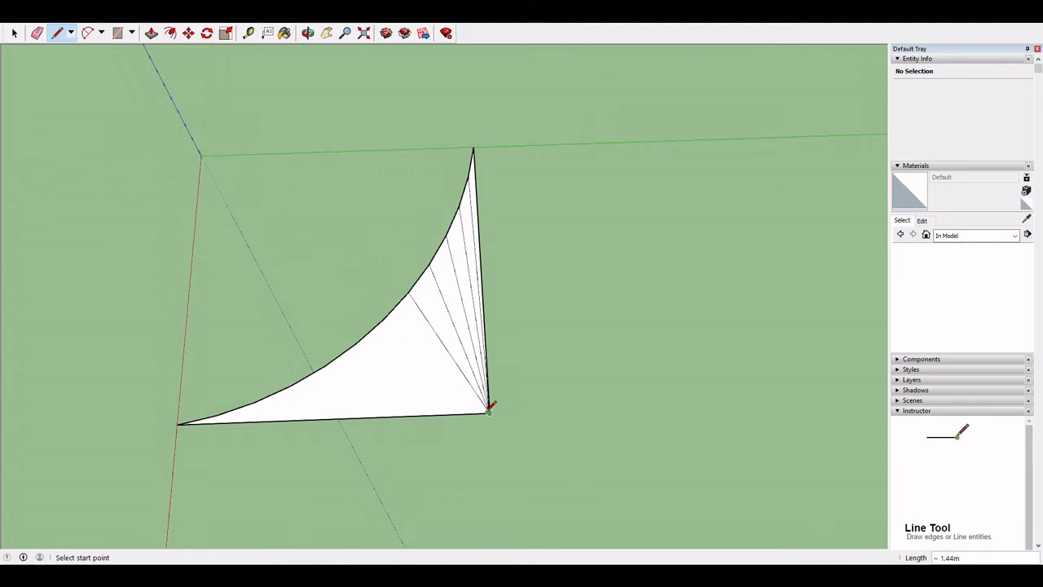
left_click(489, 412)
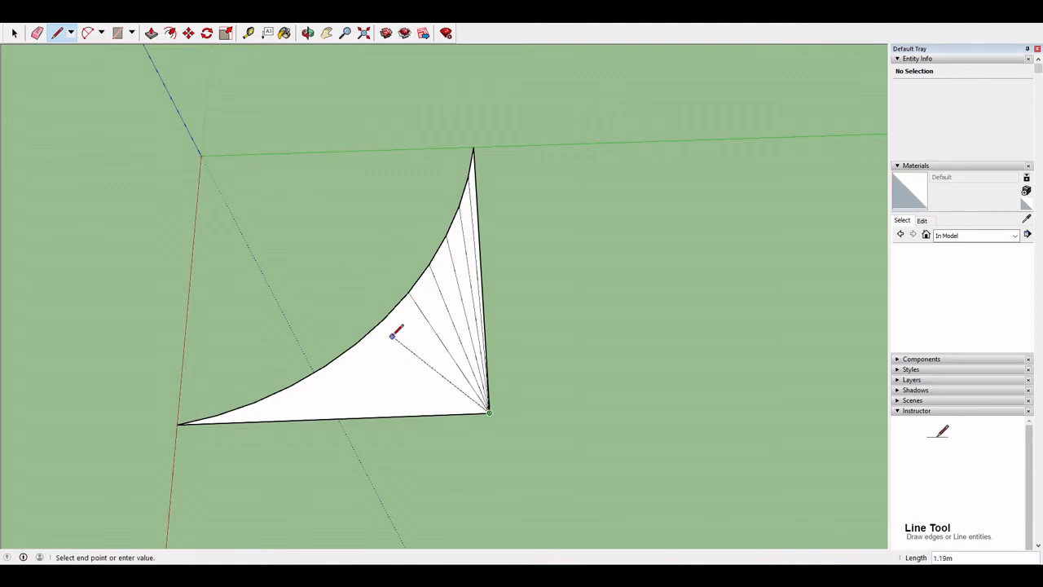
left_click(387, 319)
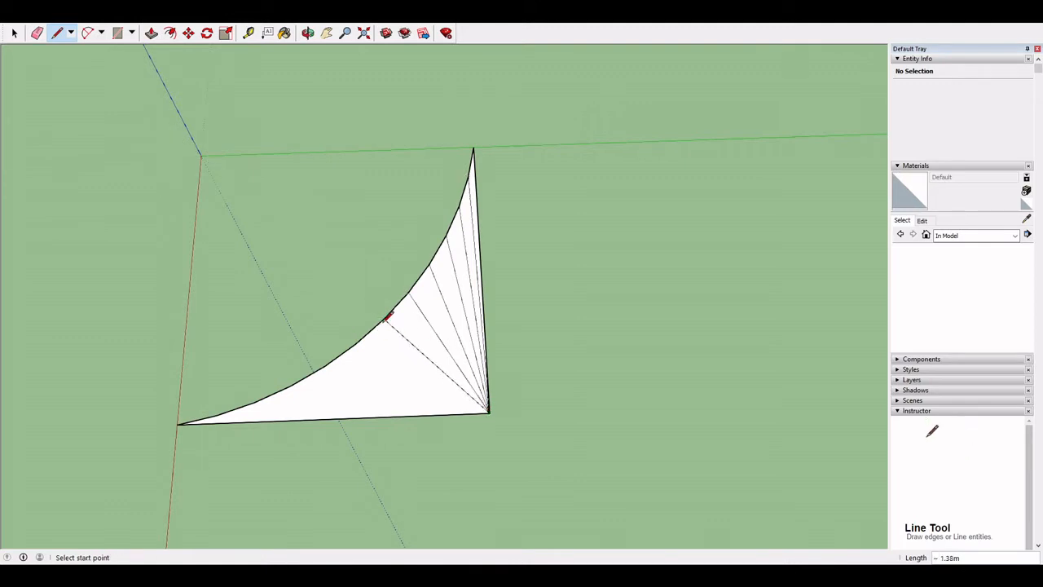
left_click(489, 411)
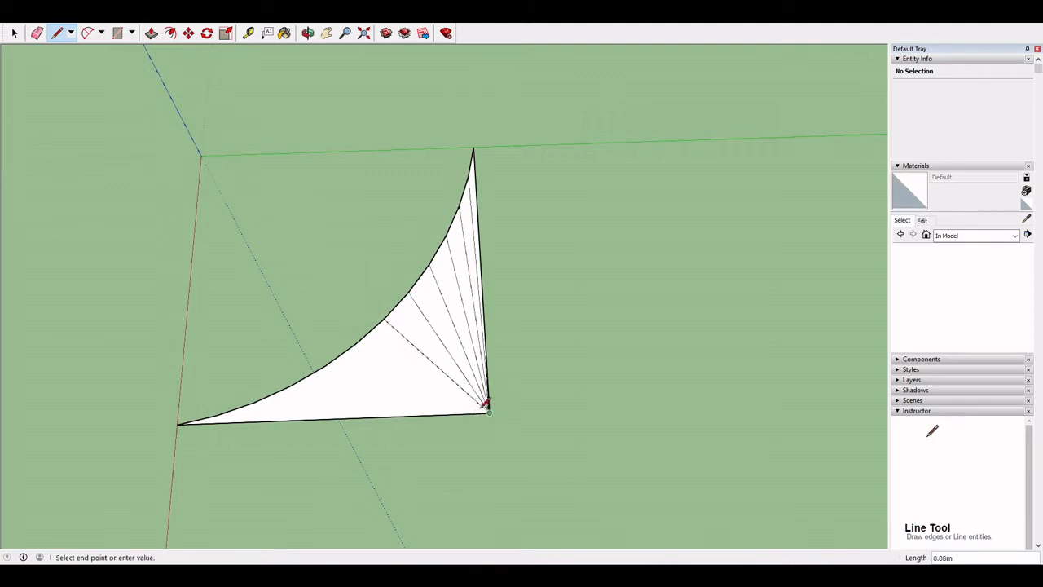
left_click(356, 343)
left_click(326, 365)
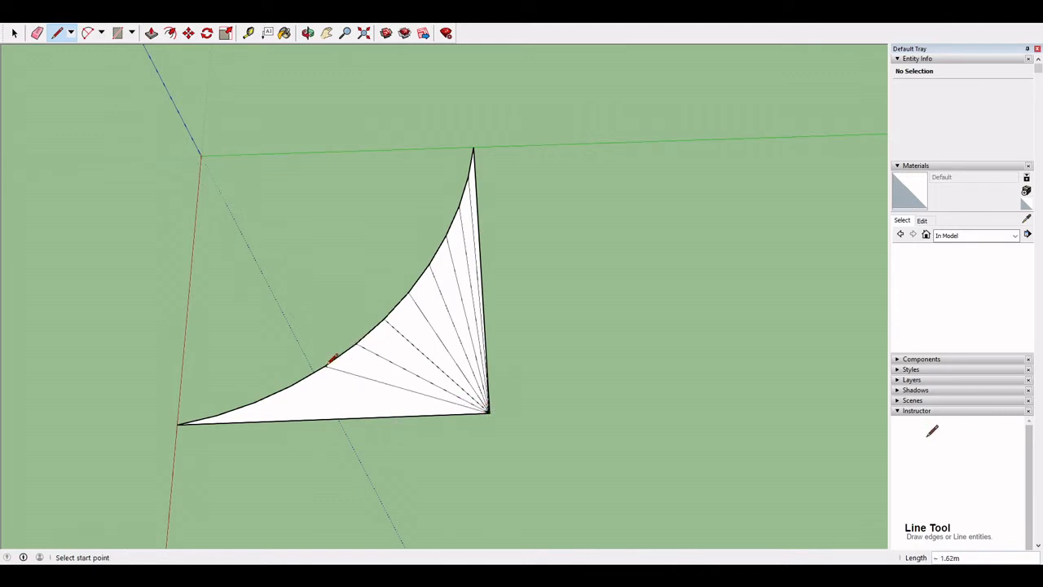
left_click(489, 412)
left_click(295, 383)
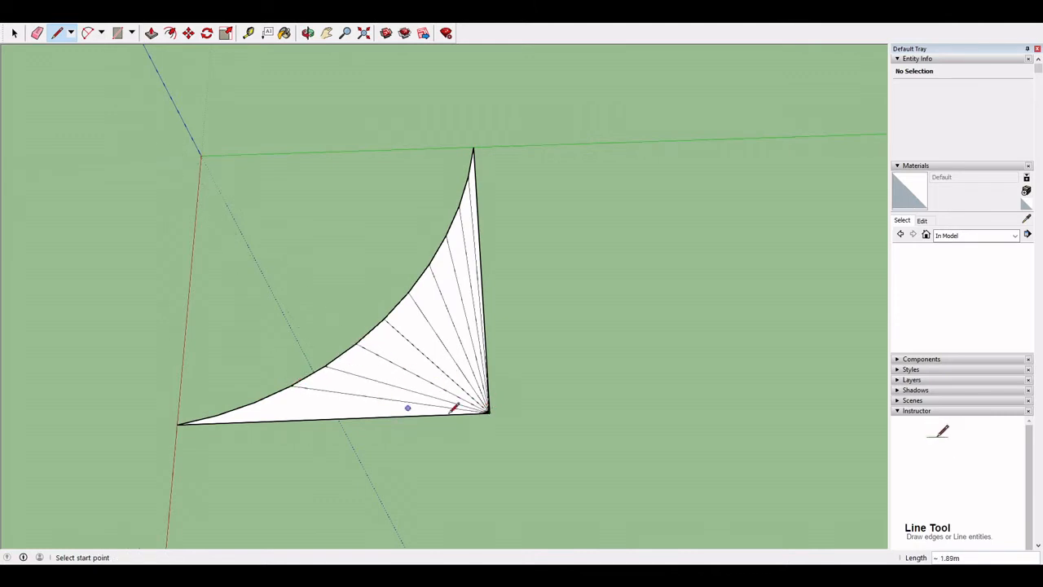
left_click(258, 398)
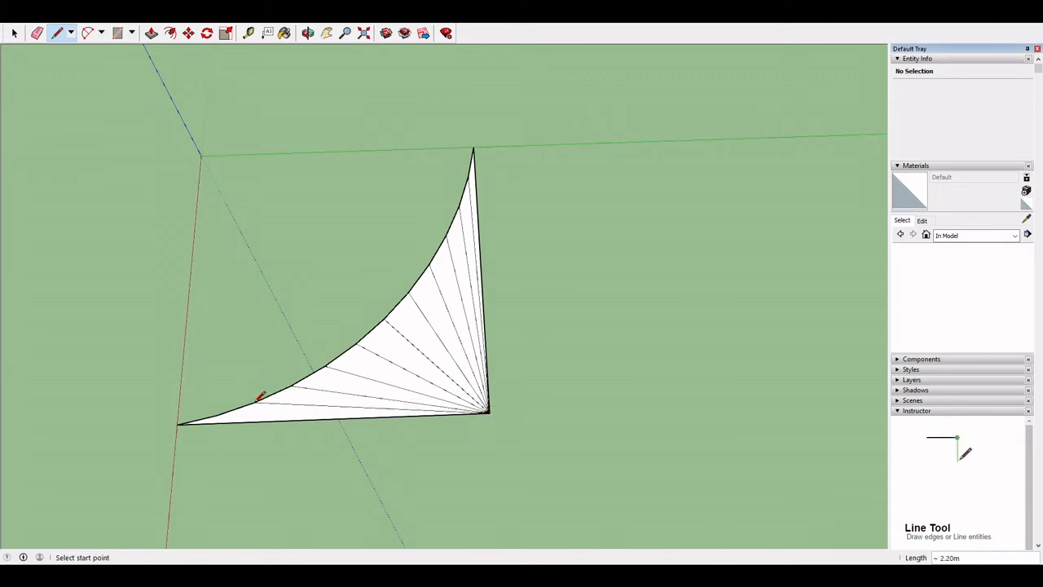
left_click(489, 411)
left_click(217, 413)
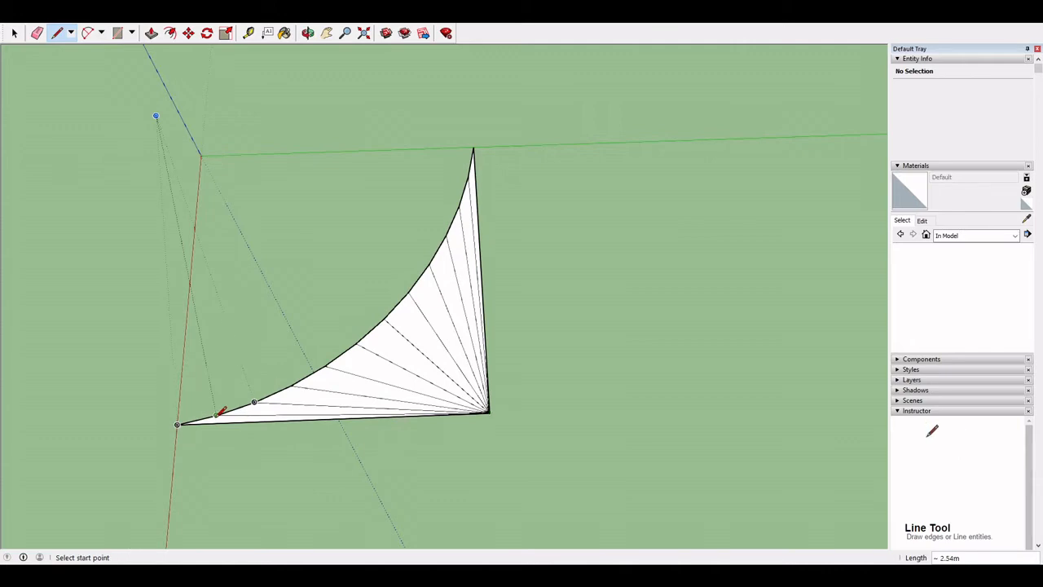
middle_click_drag(487, 357, 505, 238)
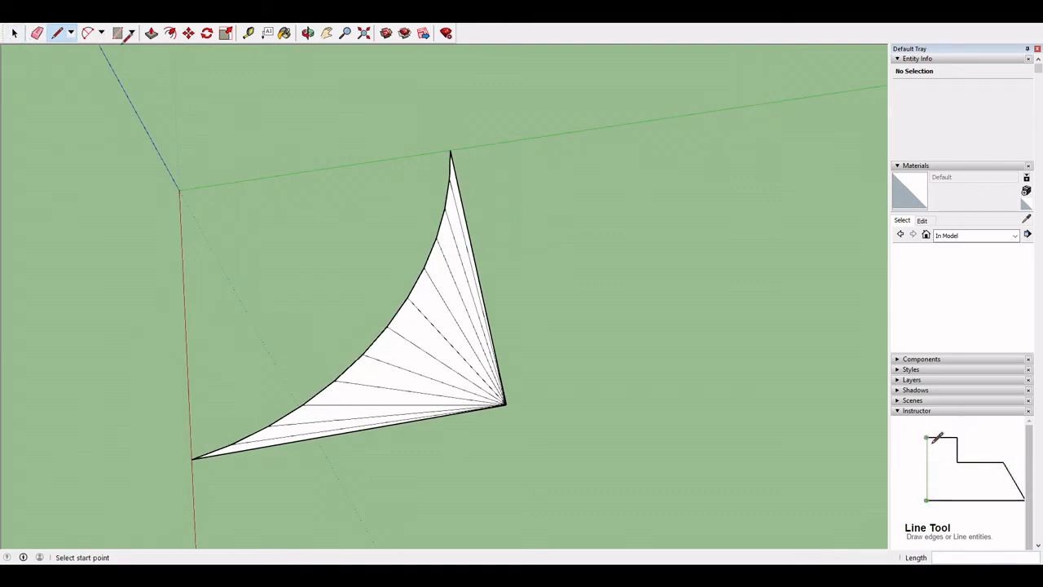
- Undo all the lines that divide the curved face into triangles
key("ctrl+z")
key("ctrl+z")
key("ctrl+z")
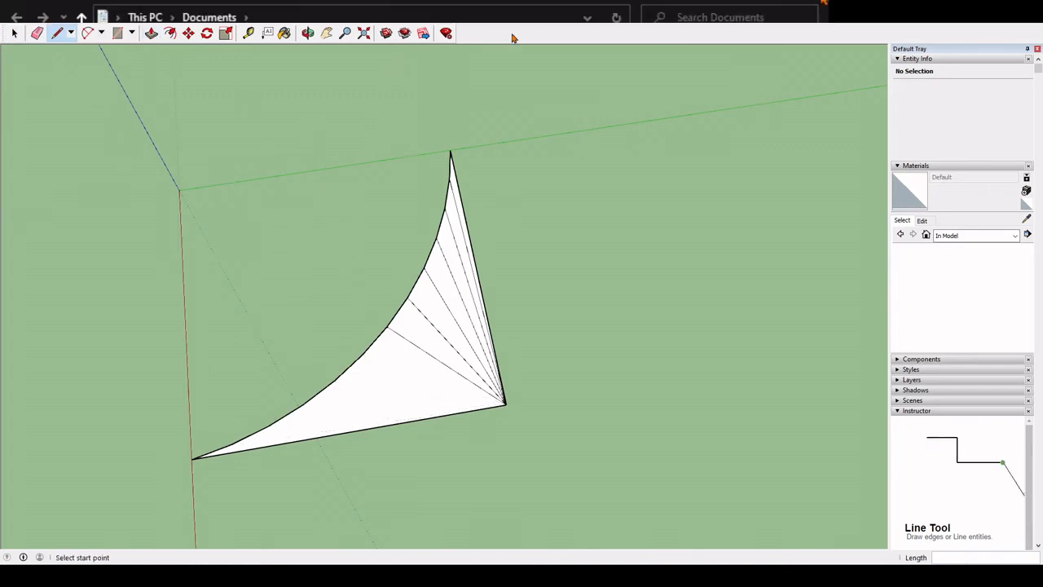
key("ctrl+z")
key("ctrl+z")
key("ctrl+z")
key("ctrl+z")
key("ctrl+z")
key("ctrl+z")
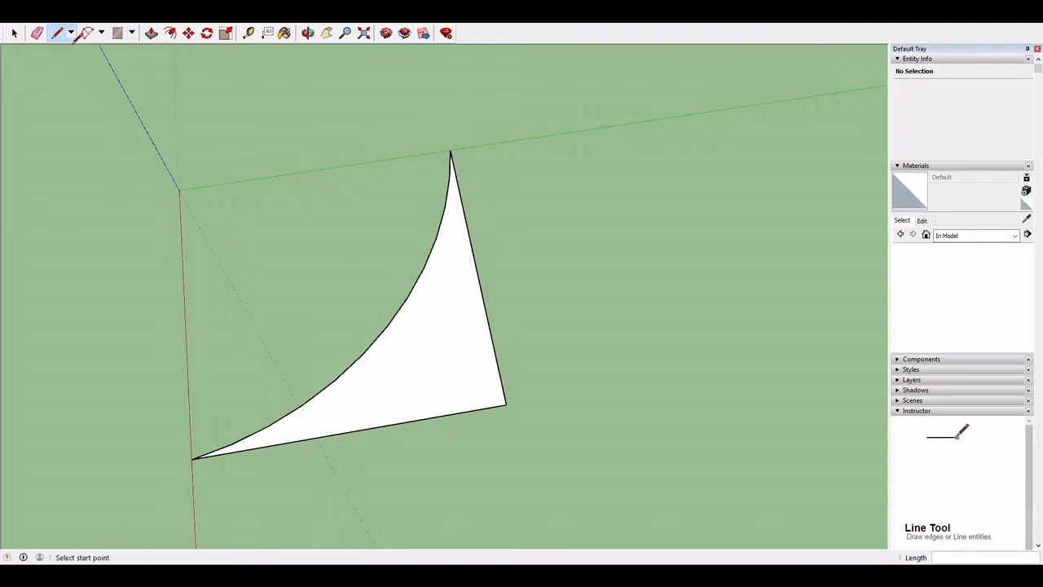
- Make Pie the current arc tool, and draw a rectangle about 1 m by 5 m on open ground beside the curved face
left_click(98, 35)
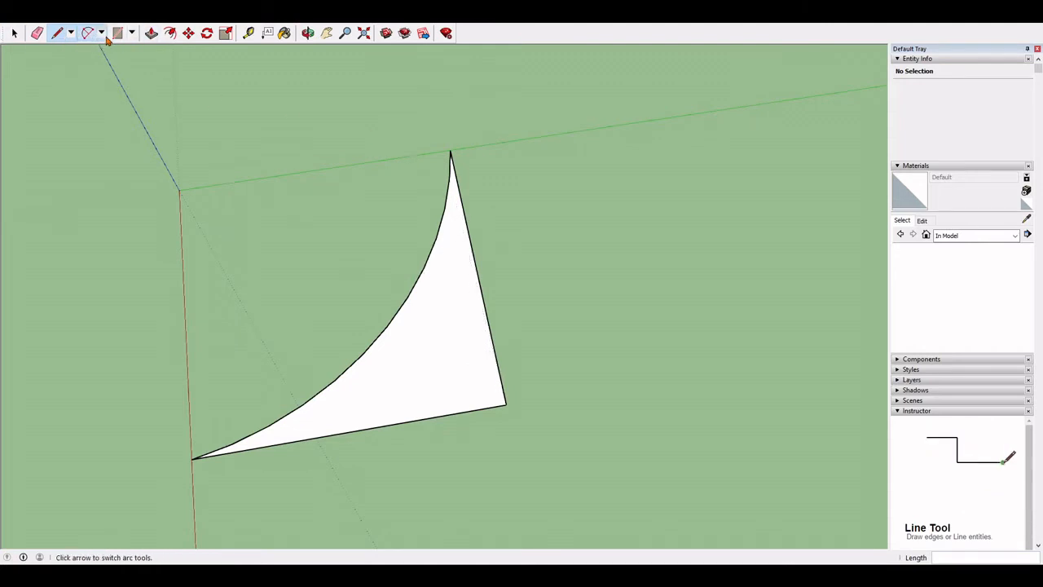
left_click(113, 92)
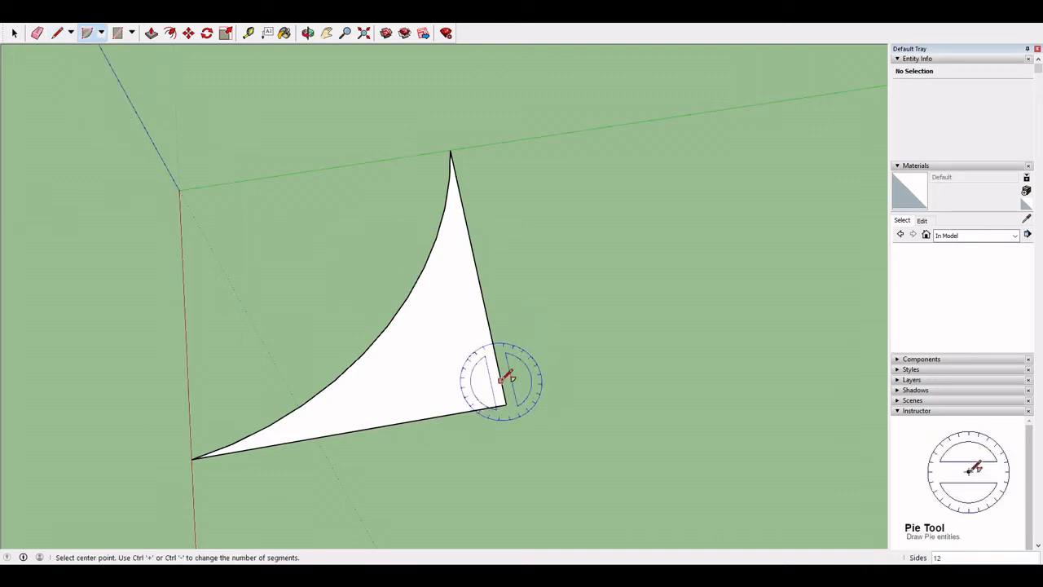
middle_click_drag(577, 274, 432, 261)
middle_click_drag(602, 249, 383, 163)
left_click(117, 32)
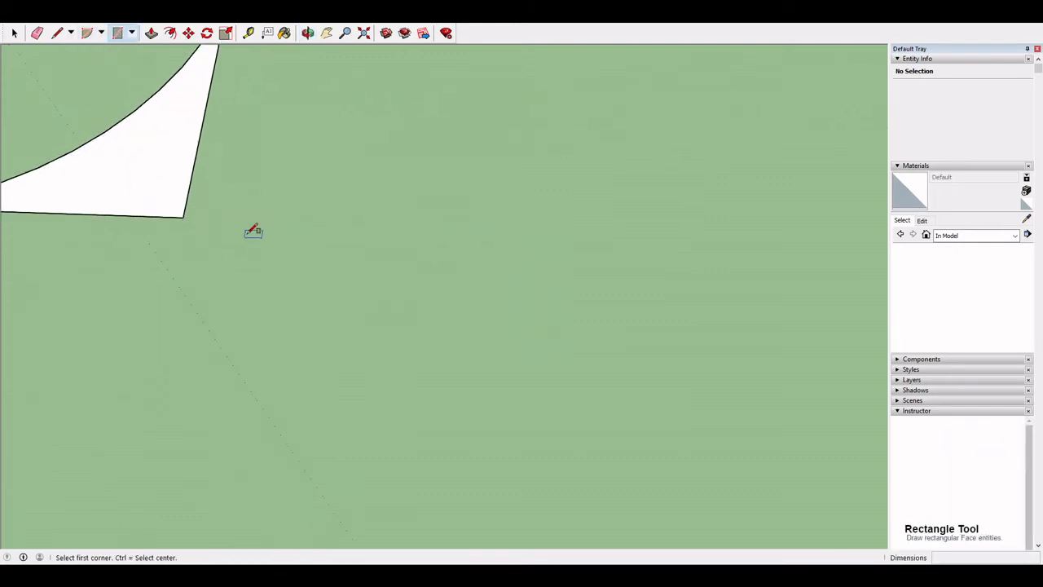
left_click(290, 355)
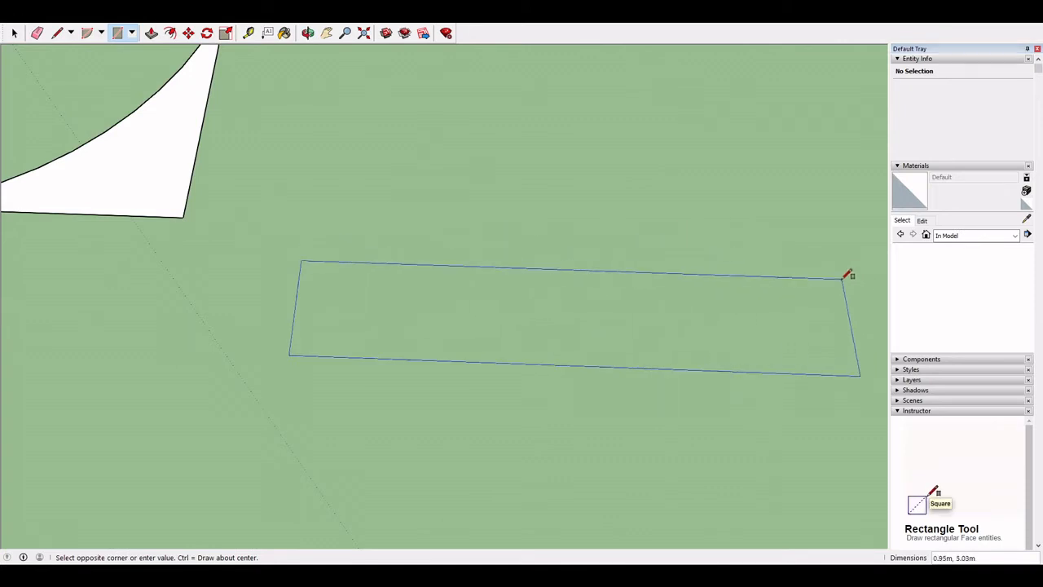
left_click(848, 271)
middle_click_drag(848, 271, 591, 237, "shift")
- Reverse the new rectangle's face so that its white side points upward
left_click(14, 32)
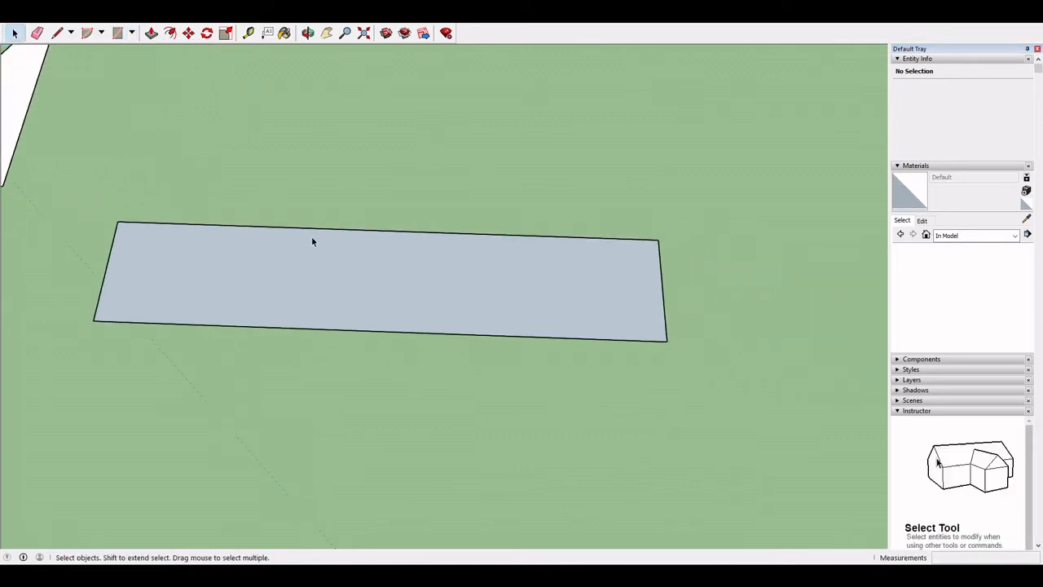
right_click(374, 298)
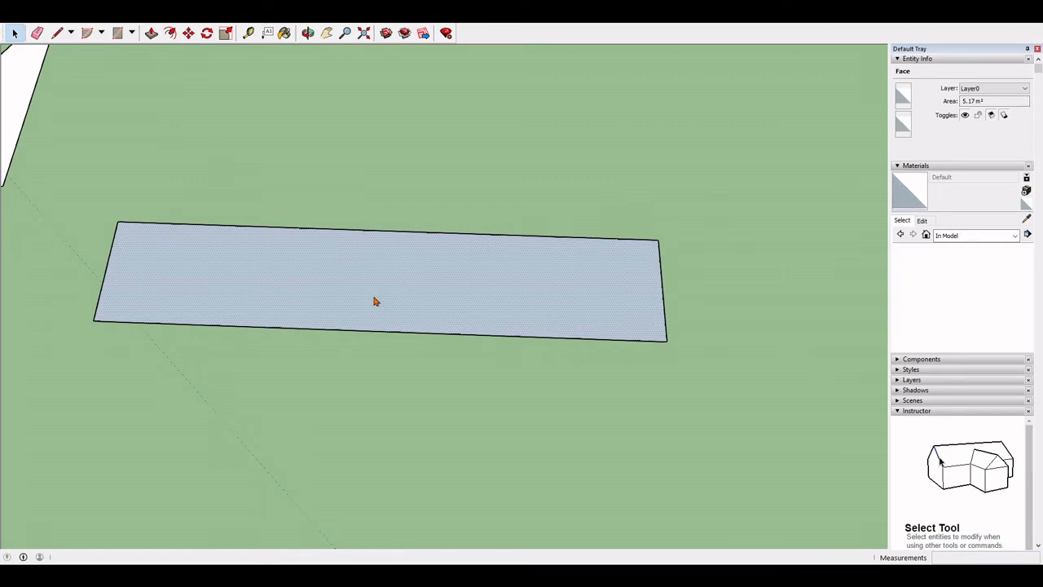
left_click(382, 356)
- Draw a 90° pie starting at the rectangle's near end corner, centred in line with its short edge, with a radius of about 2.03 m
middle_click_drag(592, 322, 248, 290, "shift")
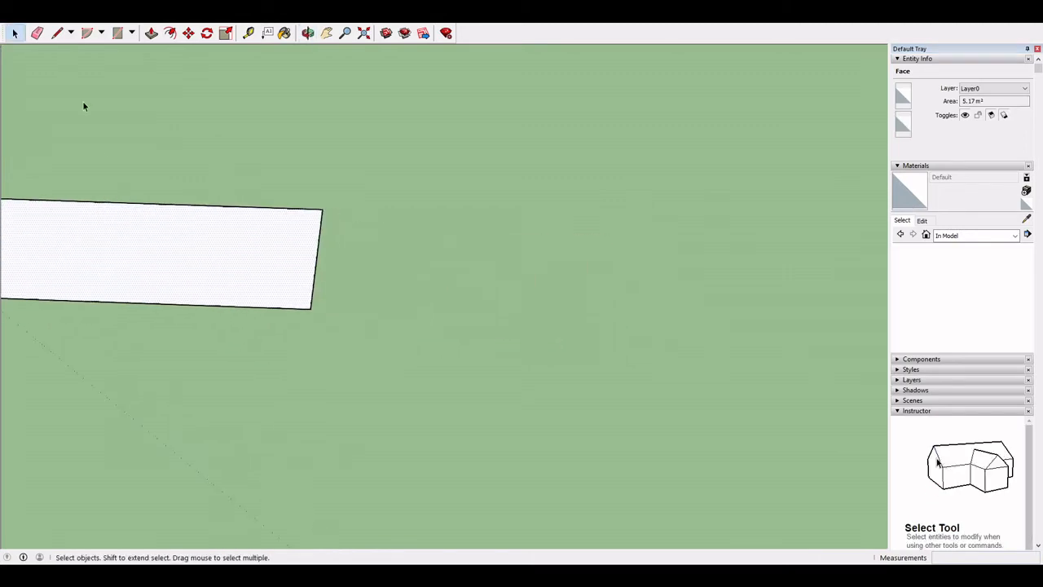
left_click(87, 37)
middle_click_drag(328, 373, 317, 198)
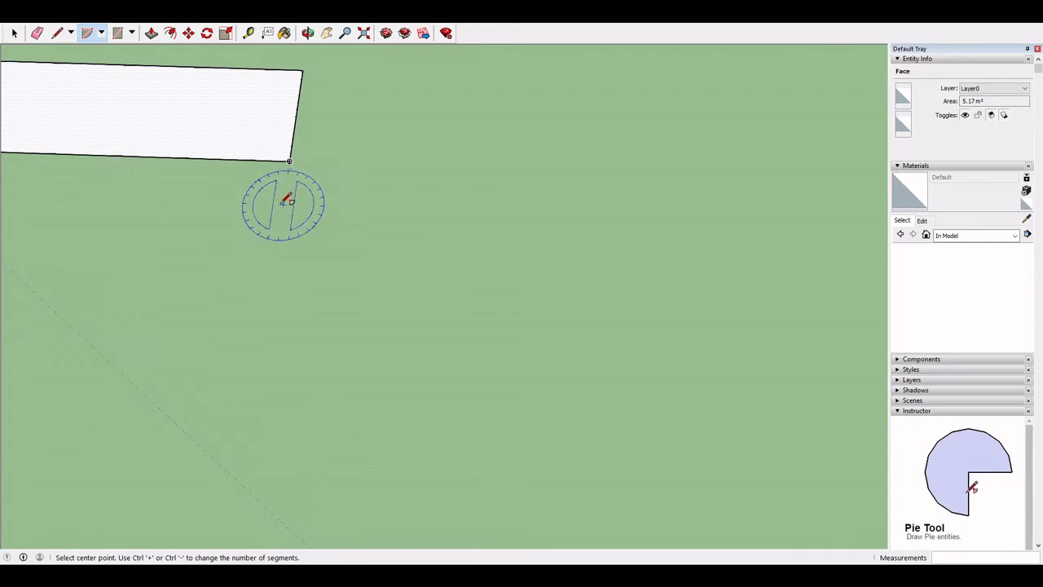
key("Down")
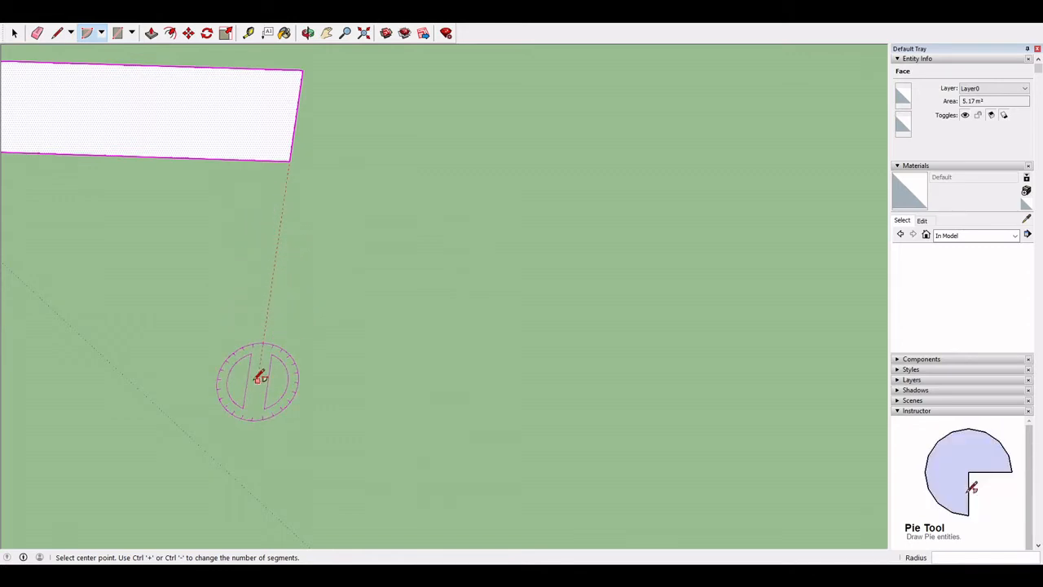
left_click(256, 381)
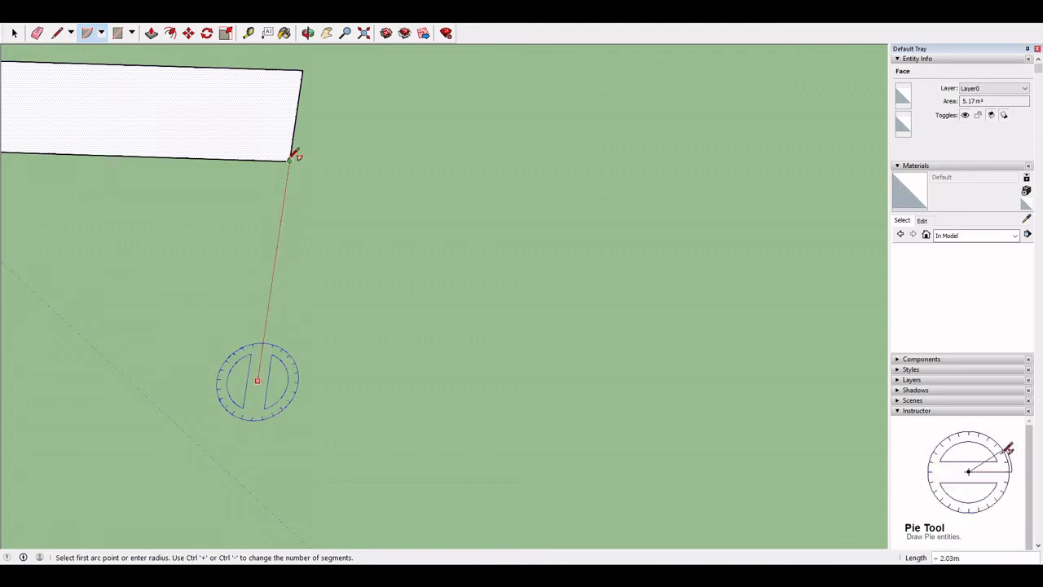
left_click(291, 158)
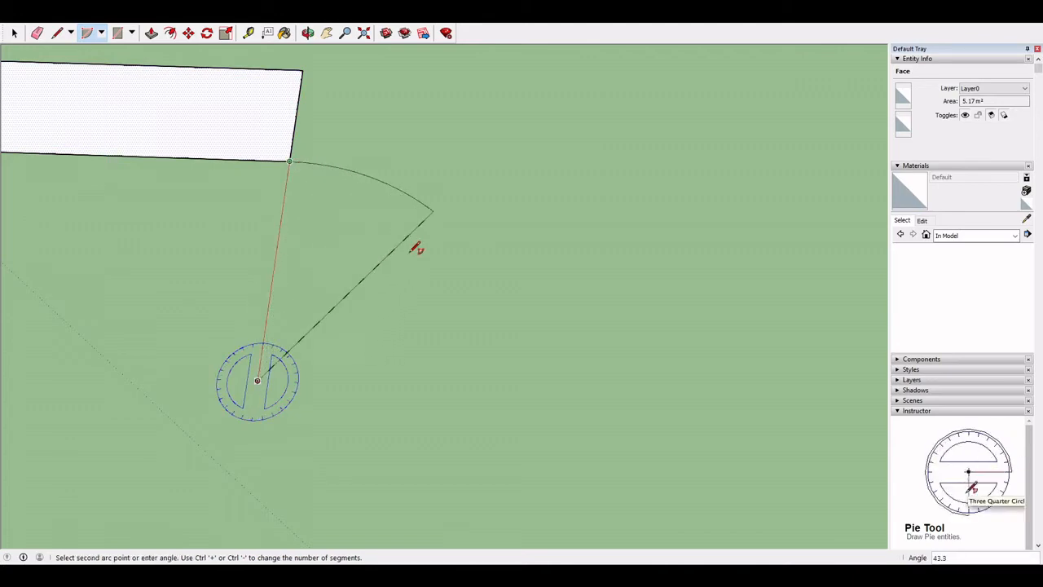
middle_click_drag(542, 343, 587, 252)
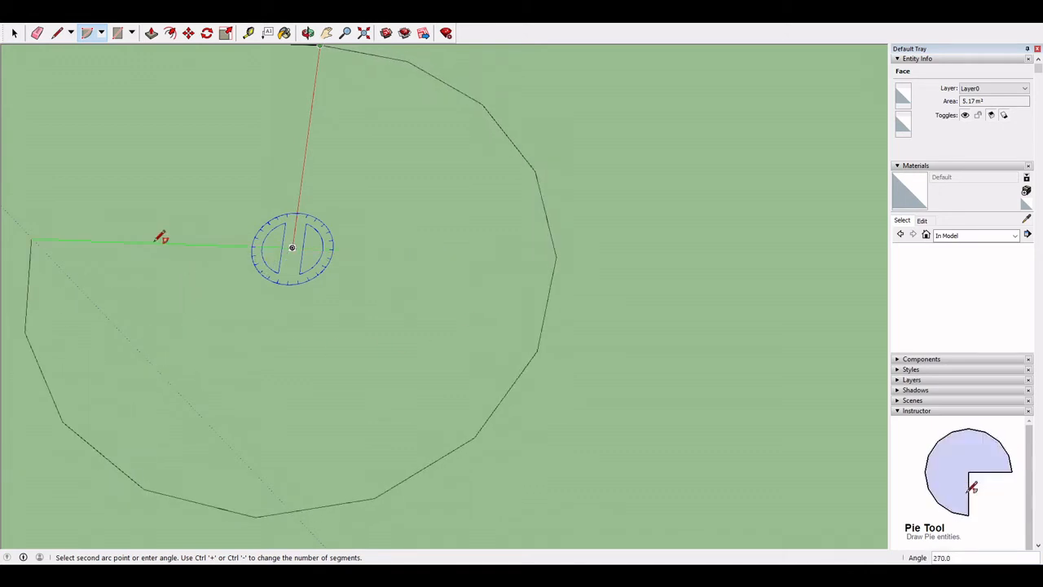
mouse_move(160, 235)
middle_mouse_down()
mouse_move(194, 252)
mouse_move(293, 264)
mouse_move(282, 268)
mouse_move(353, 323)
middle_mouse_up()
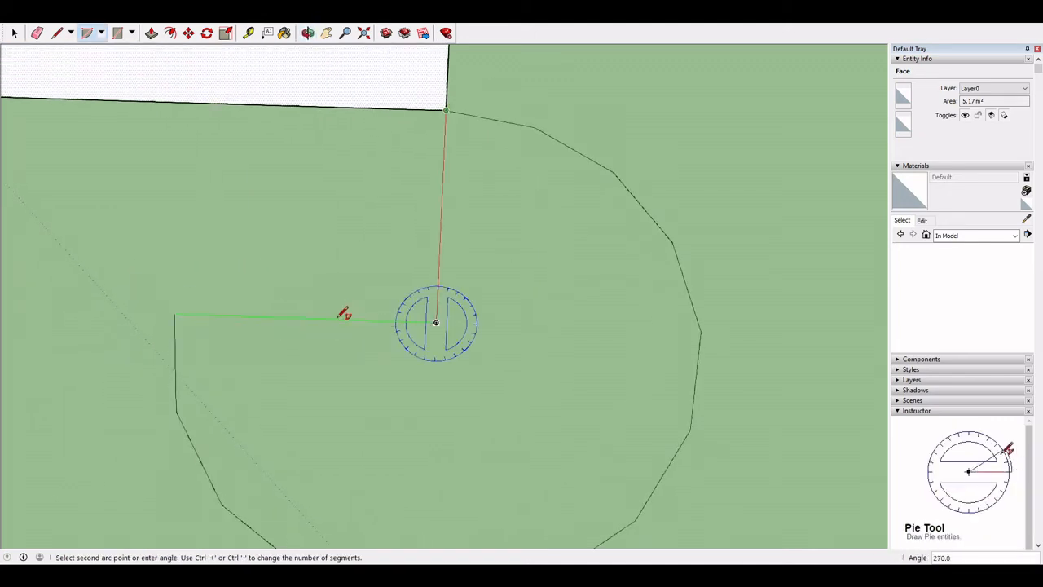
mouse_move(344, 312)
middle_mouse_down()
mouse_move(334, 317)
mouse_move(344, 333)
middle_mouse_up()
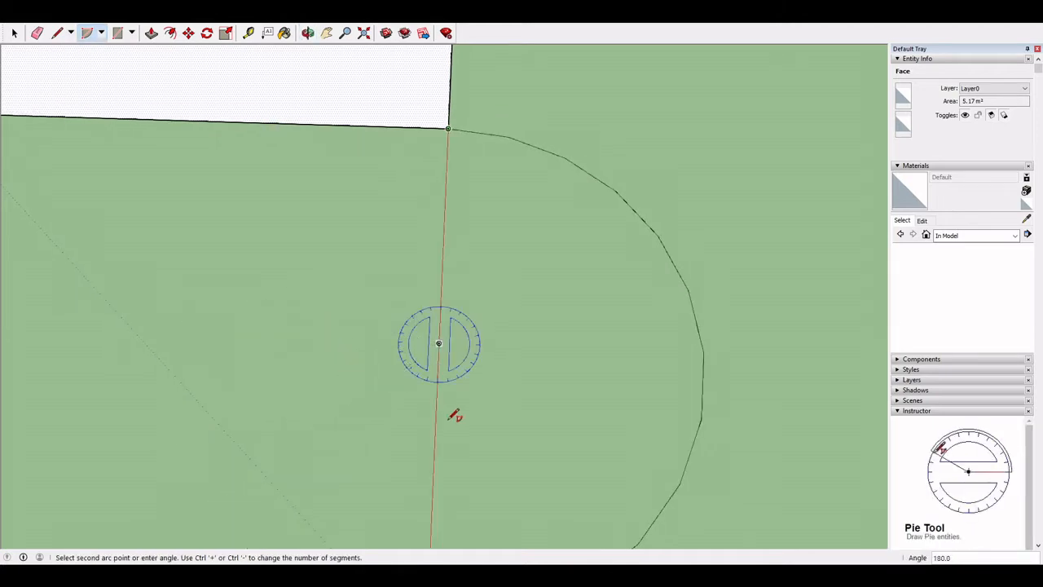
middle_click_drag(456, 414, 383, 340)
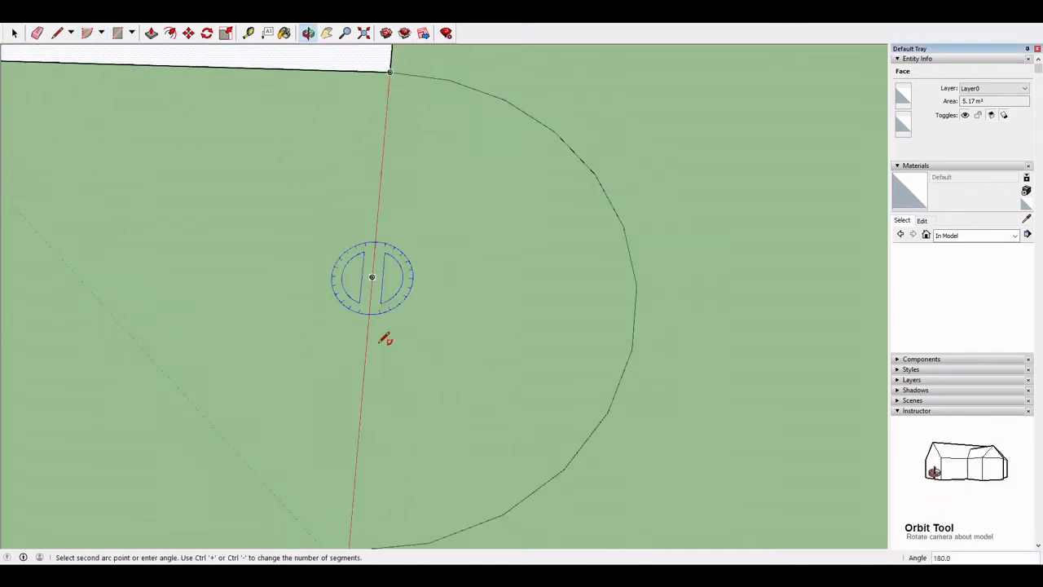
left_click(553, 282)
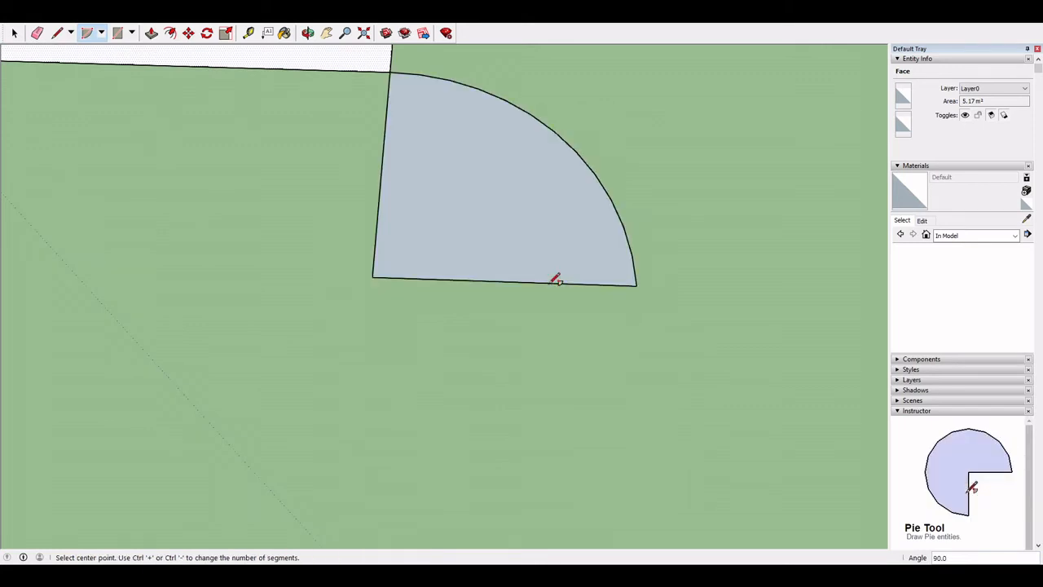
- Draw a larger 90° pie from the same centre through the rectangle's outer corner, and erase the inner sector's straight edges to leave a curved strip
left_click(373, 277)
middle_click_drag(415, 188, 400, 272, "shift")
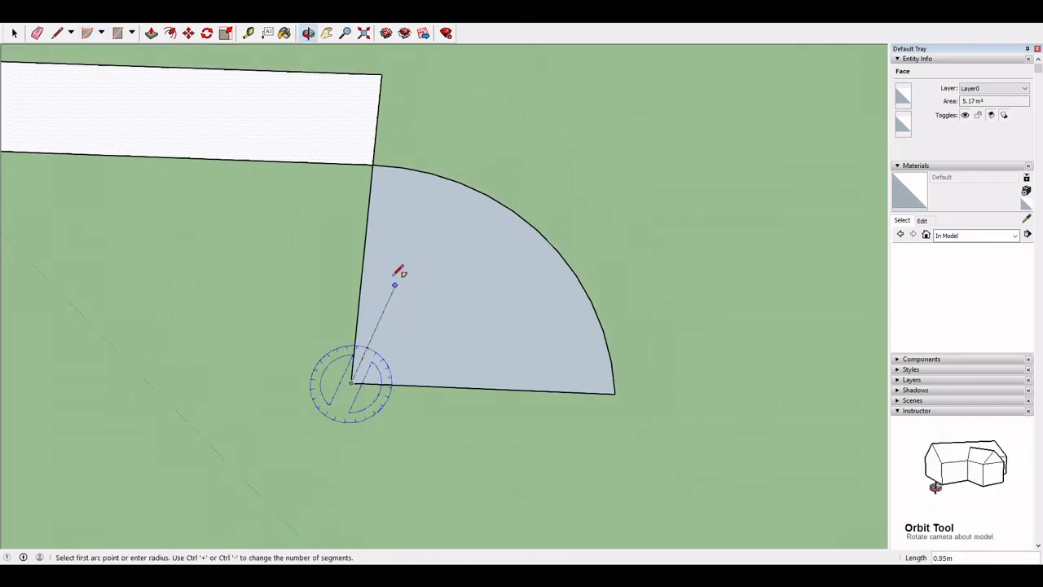
left_click(382, 74)
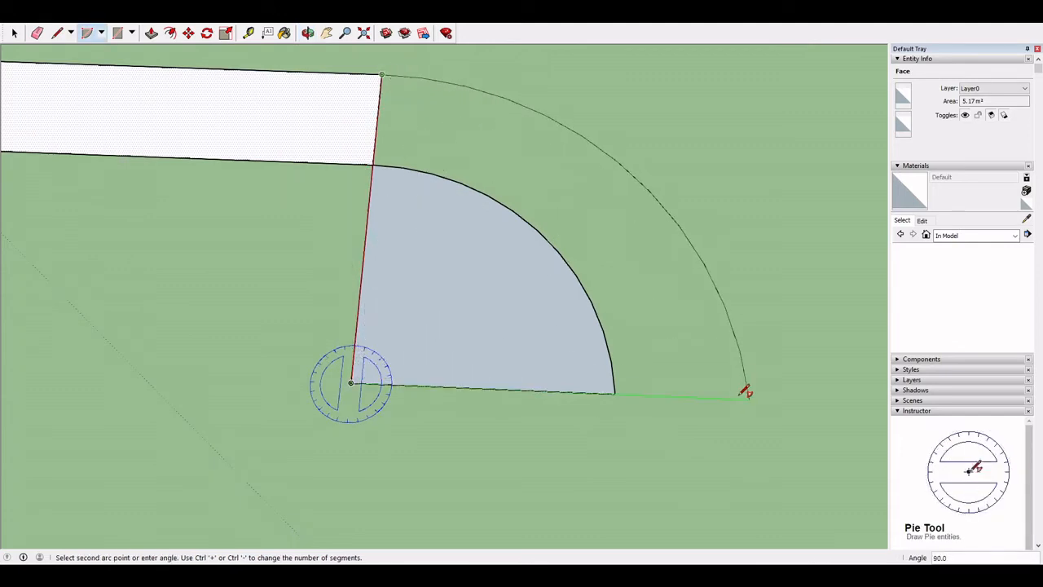
left_click(747, 397)
left_click(36, 33)
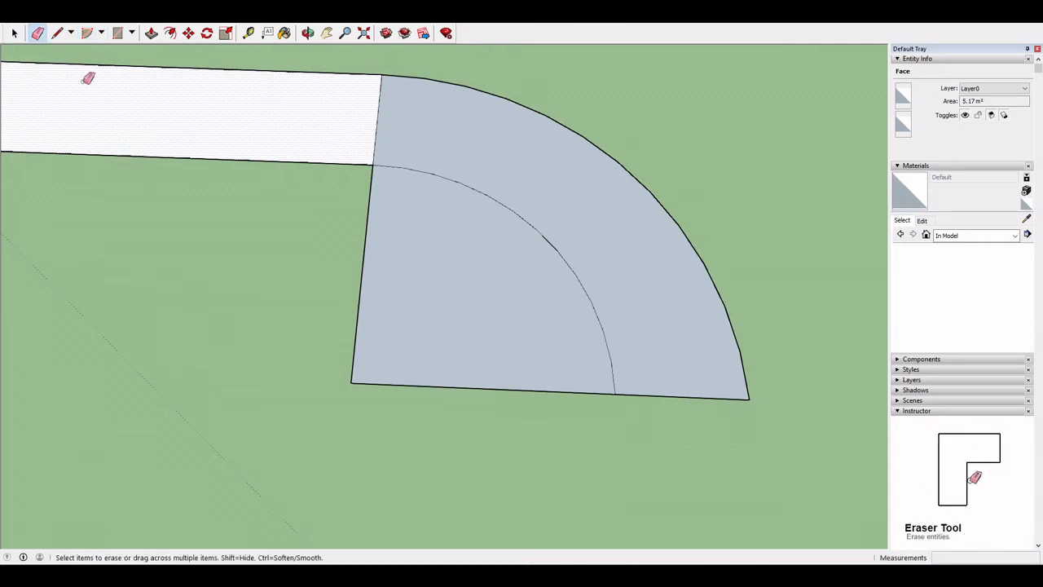
left_click_drag(346, 277, 480, 487)
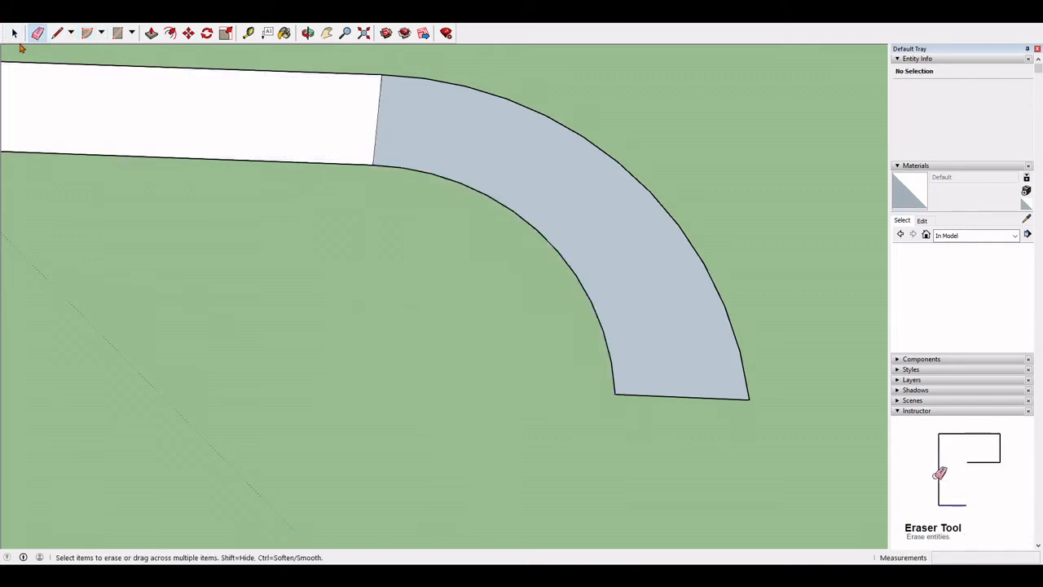
- Reverse the curved strip's face so that its white side points upward like the straight section
left_click(14, 33)
left_click(600, 289)
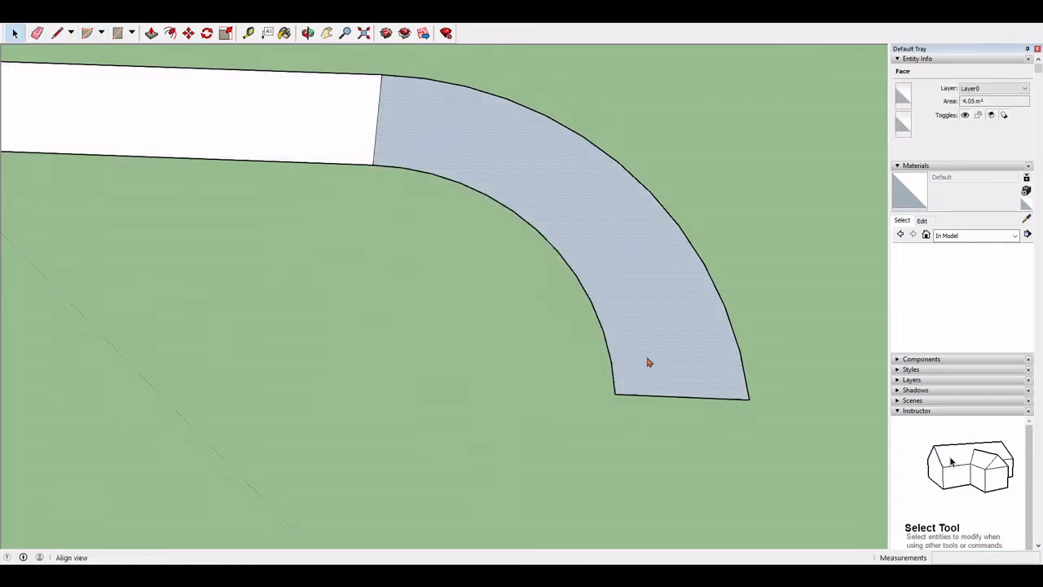
middle_click_drag(659, 400, 329, 244)
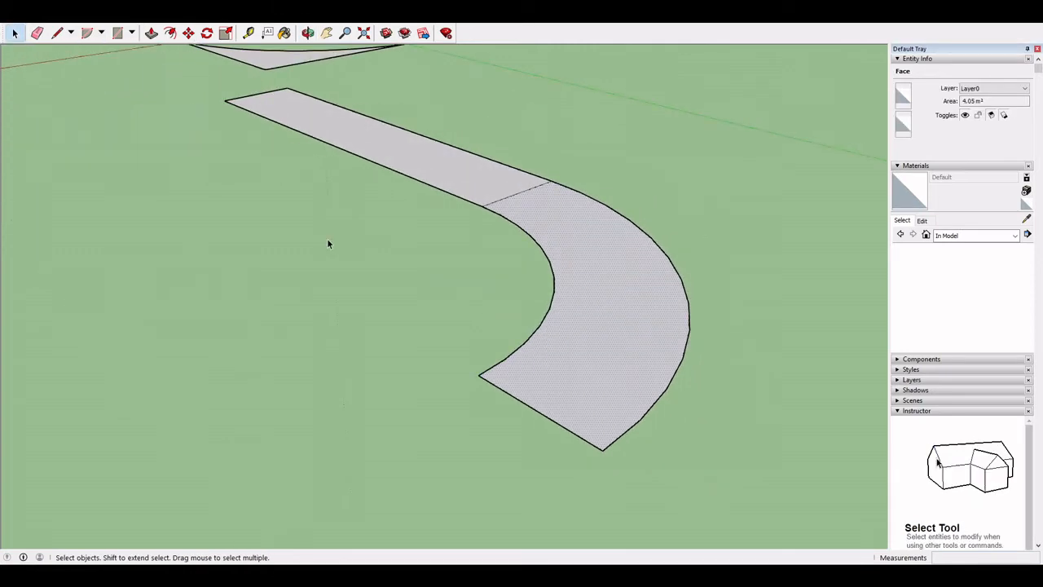
- Draw zigzag lines across the start of the curved strip, joining successive vertices of its inner and outer arcs
left_click(803, 347)
middle_click_drag(712, 314, 475, 294)
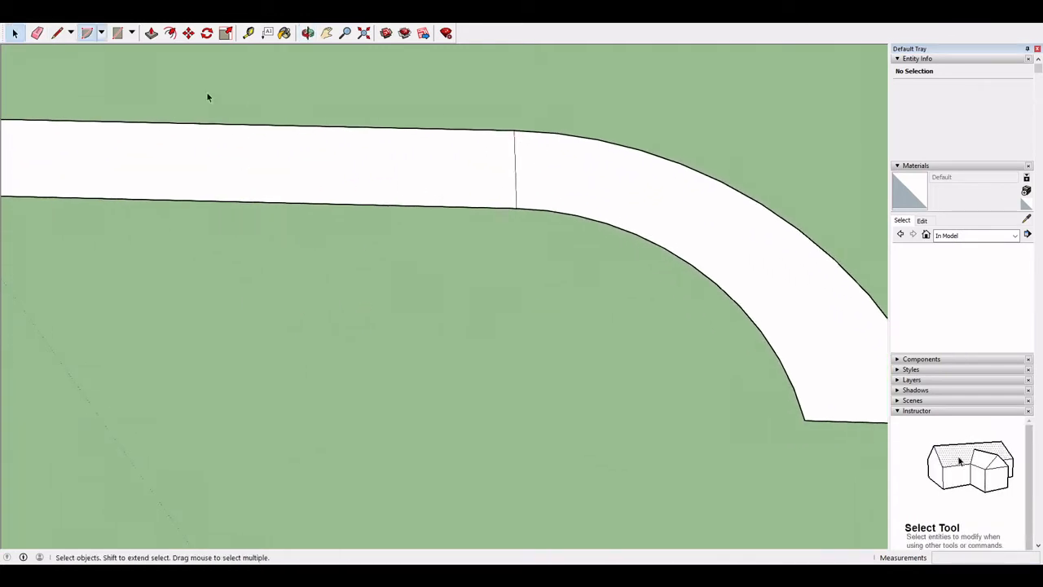
left_click(57, 34)
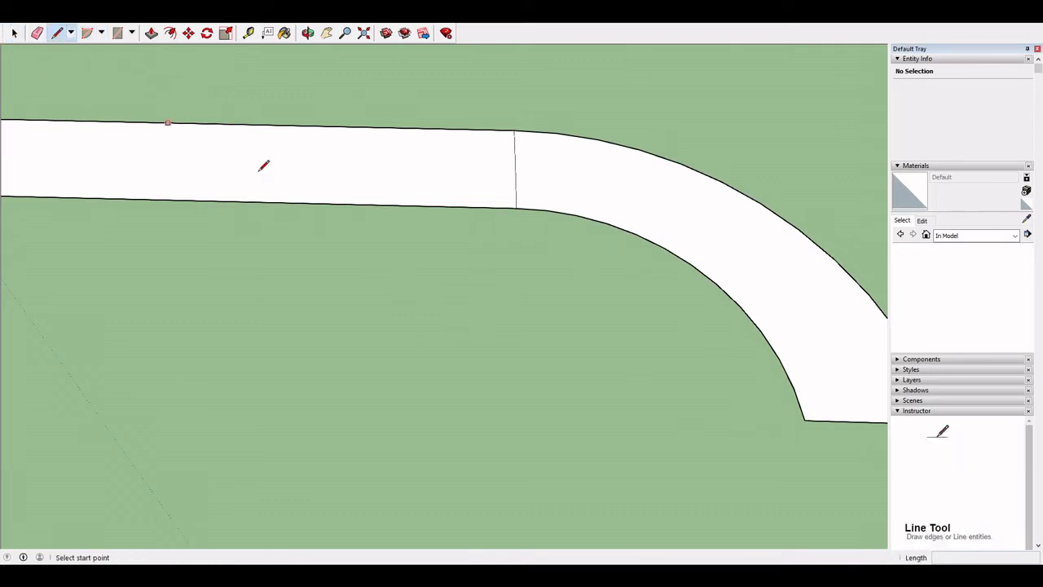
left_click(546, 209)
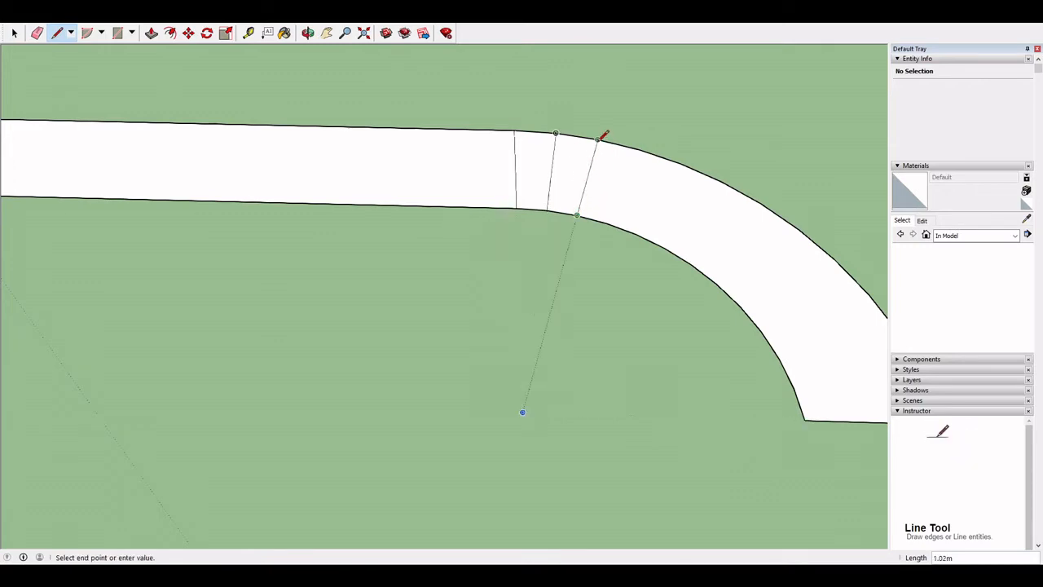
left_click(576, 214)
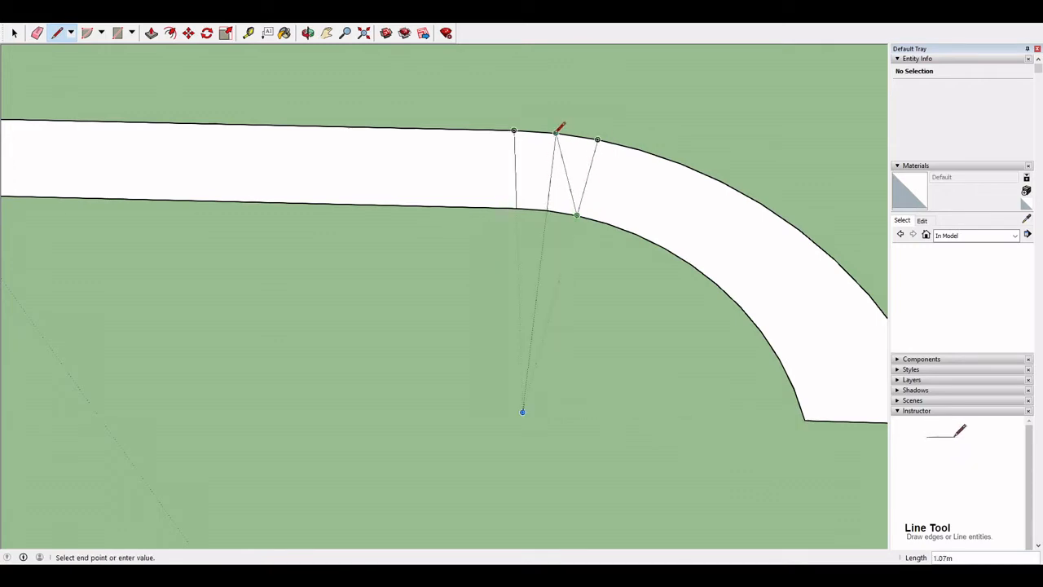
left_click(515, 136)
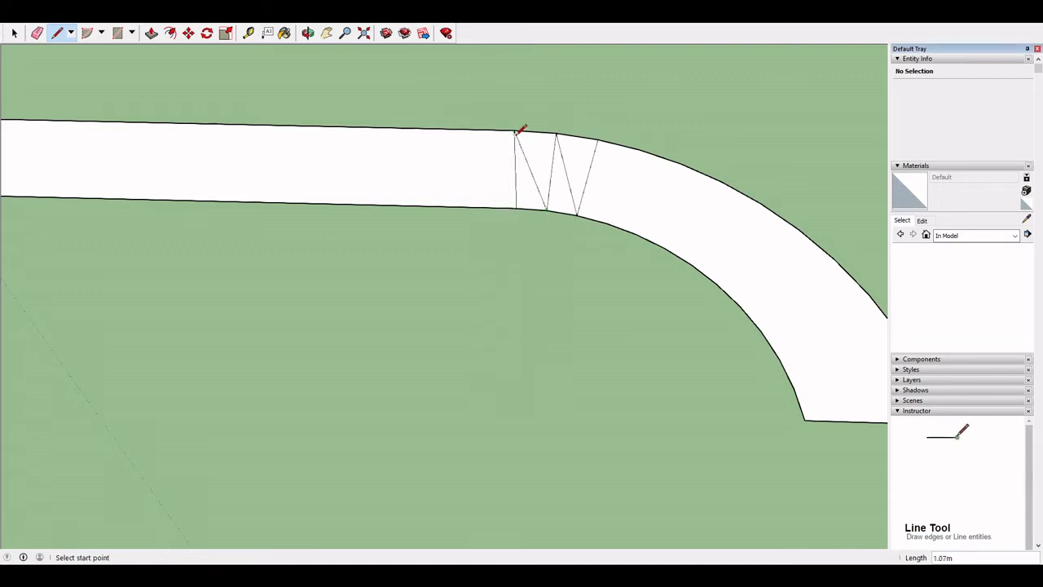
middle_click_drag(432, 284, 164, 98)
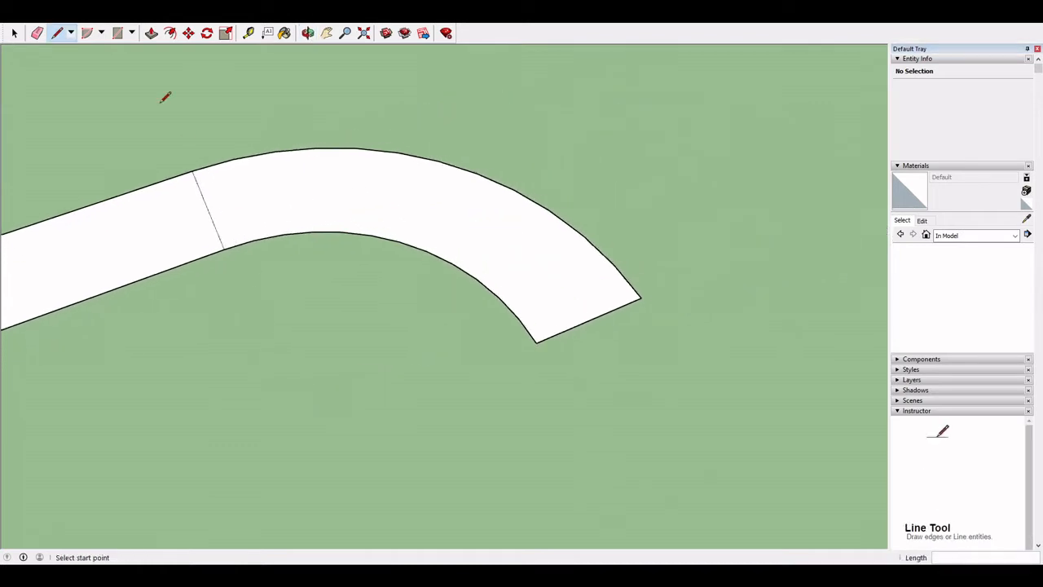
- Try to draw a 360° 12-sided pie from the curve's centre through the straight section's outer corner, and undo it
left_click(102, 42)
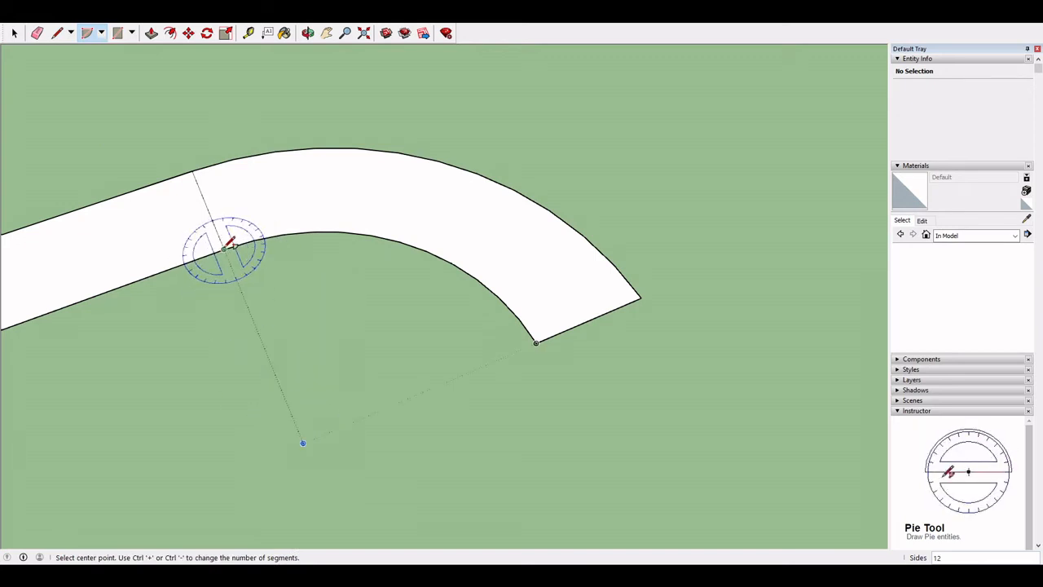
left_click(303, 442)
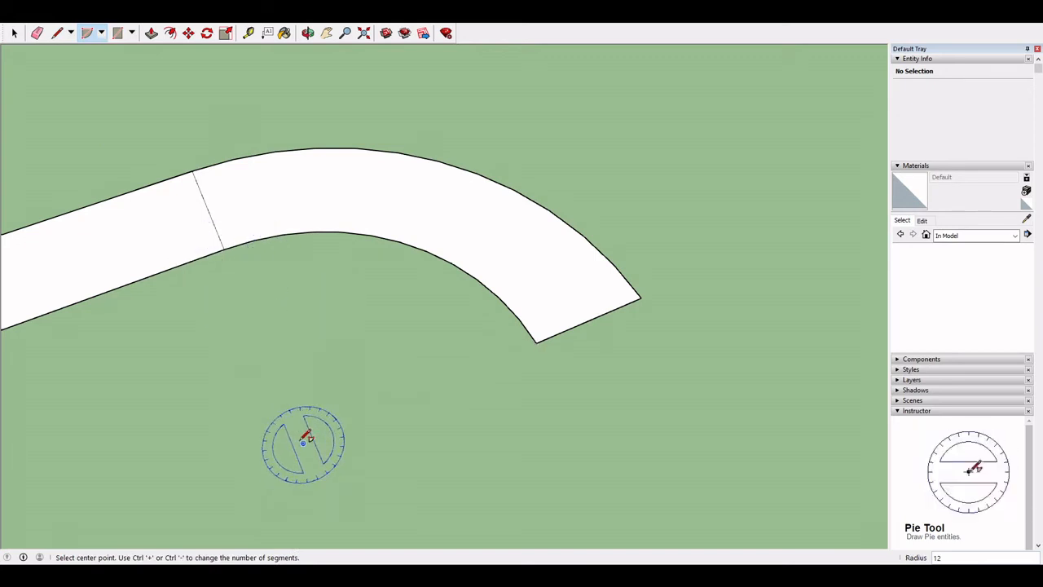
left_click(192, 168)
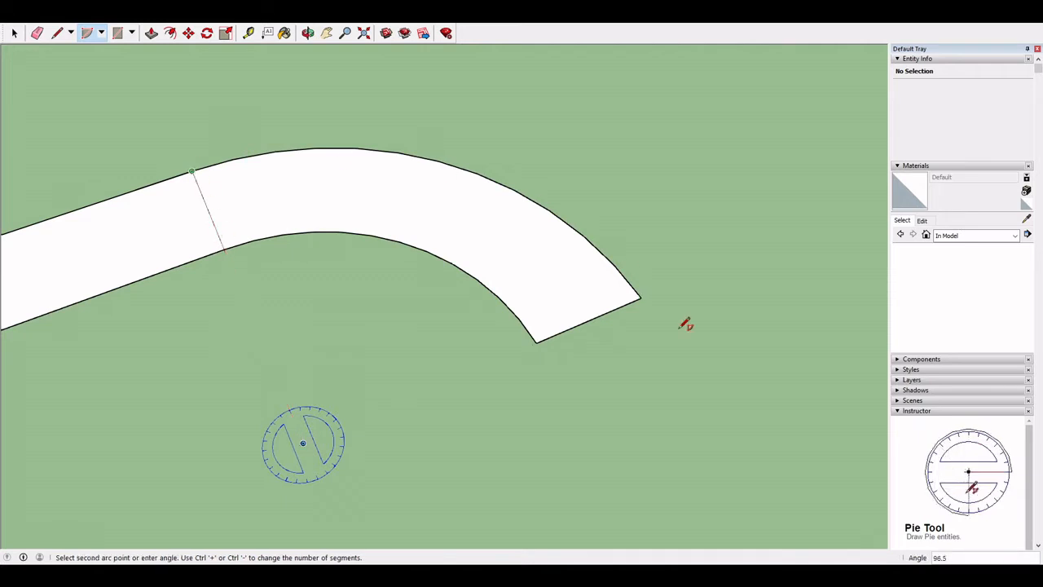
middle_click_drag(502, 479, 480, 297)
middle_click_drag(154, 112, 239, 196)
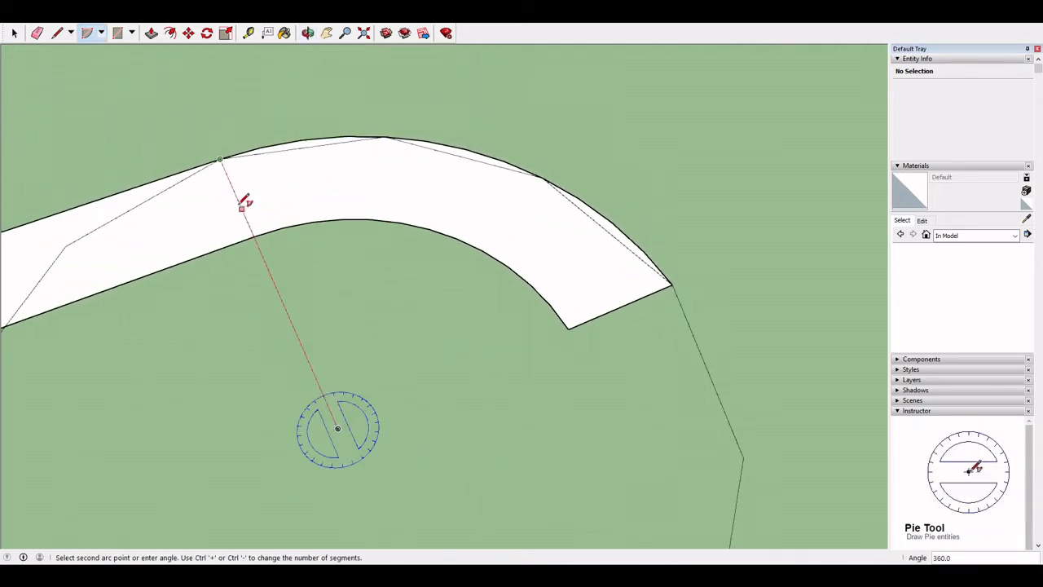
left_click(244, 185)
key("ctrl+z")
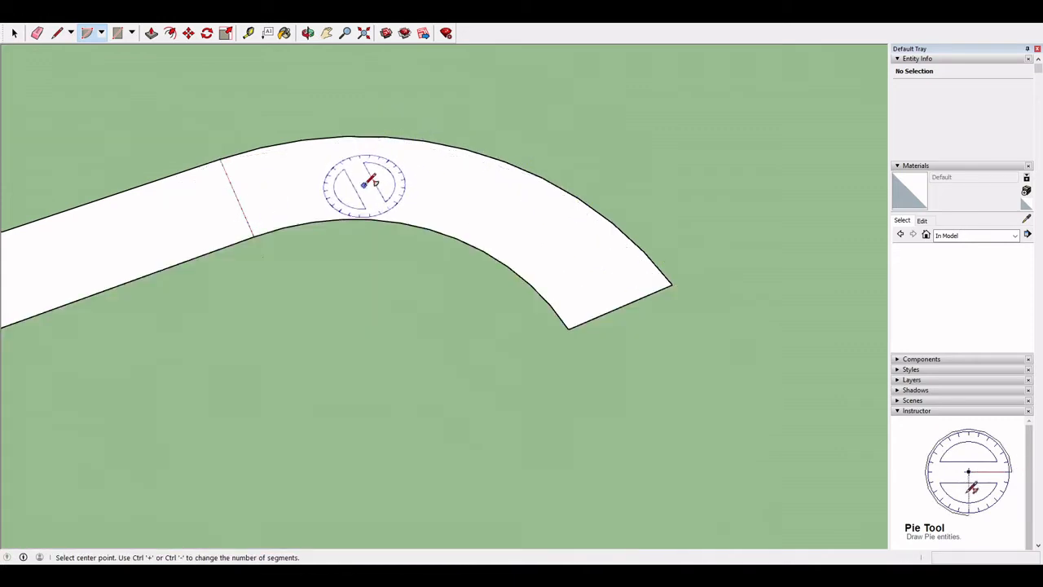
- Erase the curved strip's arcs and leftover end edge, keeping only the straight rectangle
left_click(36, 32)
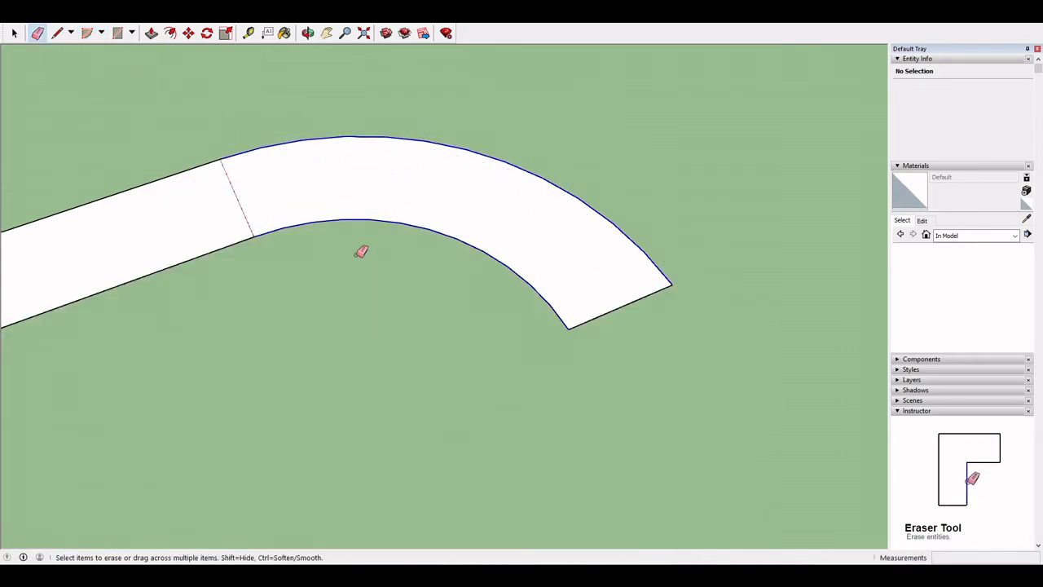
left_click_drag(361, 251, 368, 262)
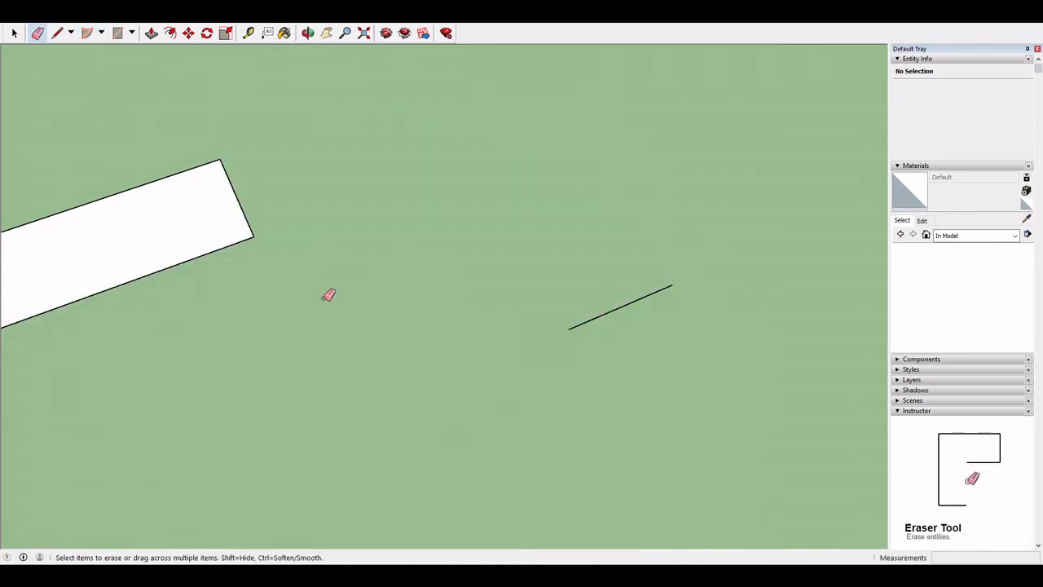
left_click(88, 34)
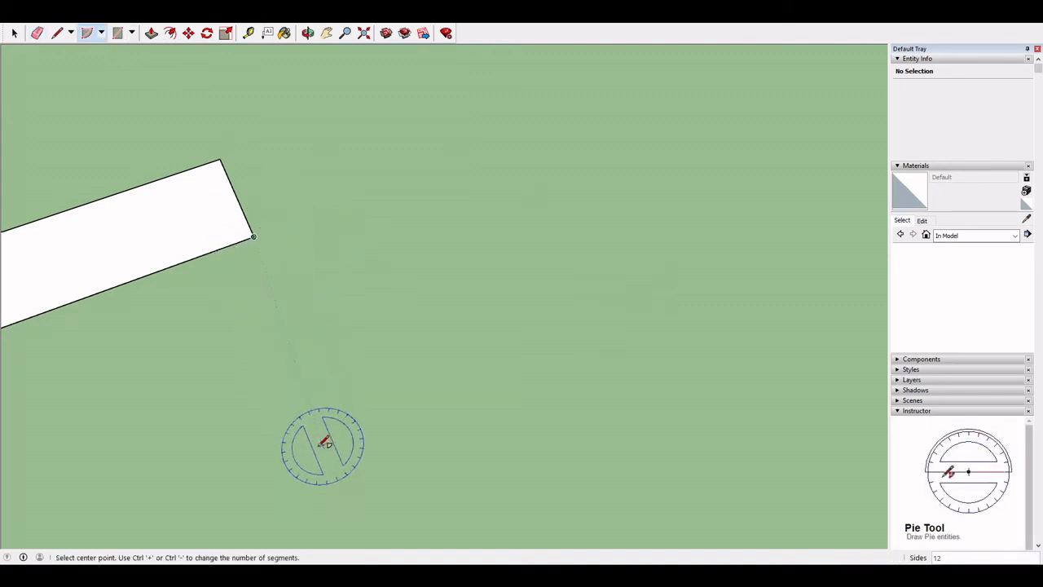
left_click(318, 430)
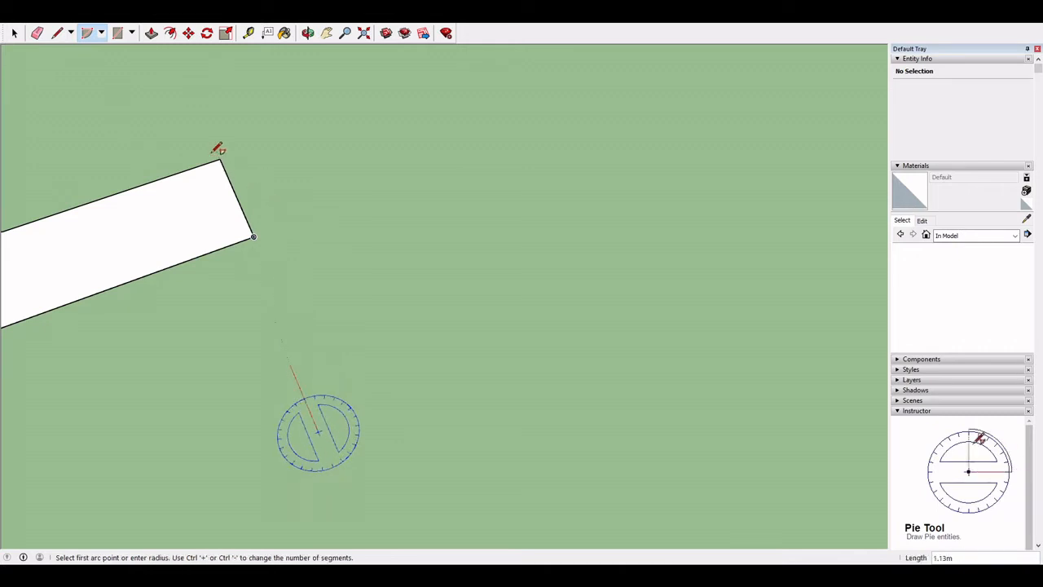
left_click(423, 339)
middle_click_drag(424, 339, 407, 145)
middle_click_drag(251, 370, 367, 320)
left_click(431, 342)
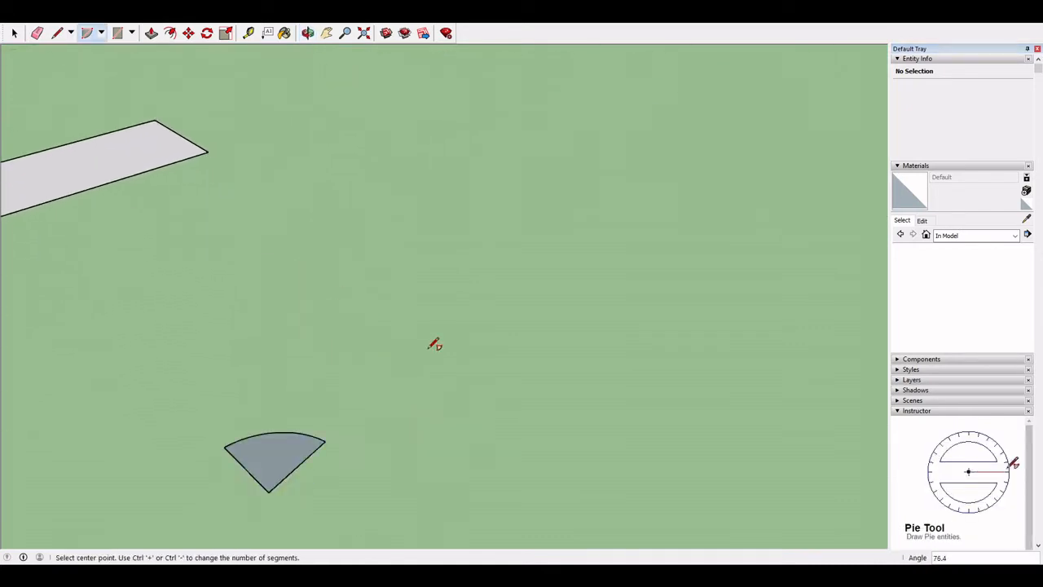
key("ctrl+z")
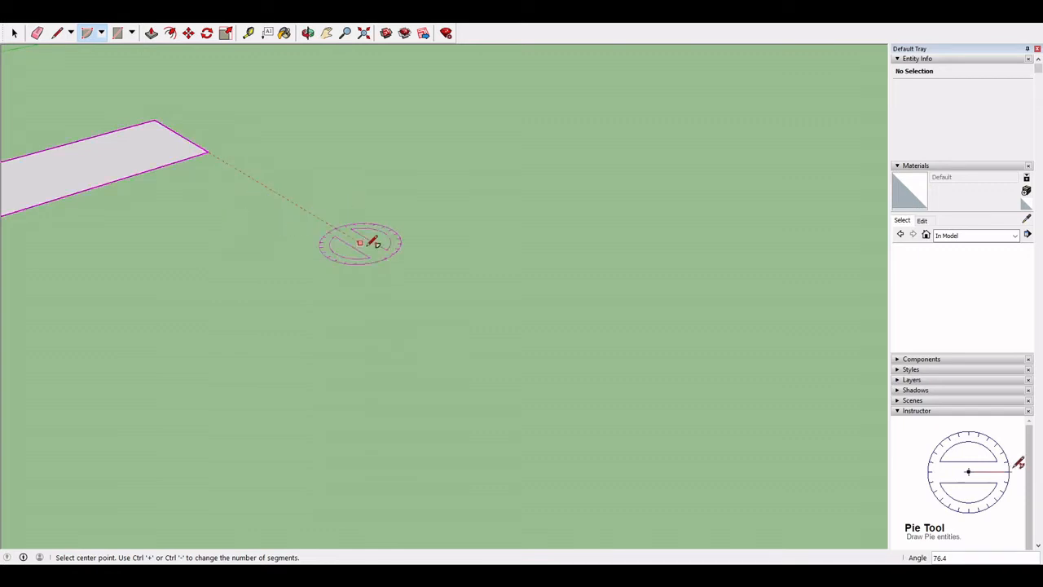
- Draw a 360° 12-sided pie through the rectangle's near end corner, centred in line with its short edge, with a radius of about 3.73 m
left_click(524, 340)
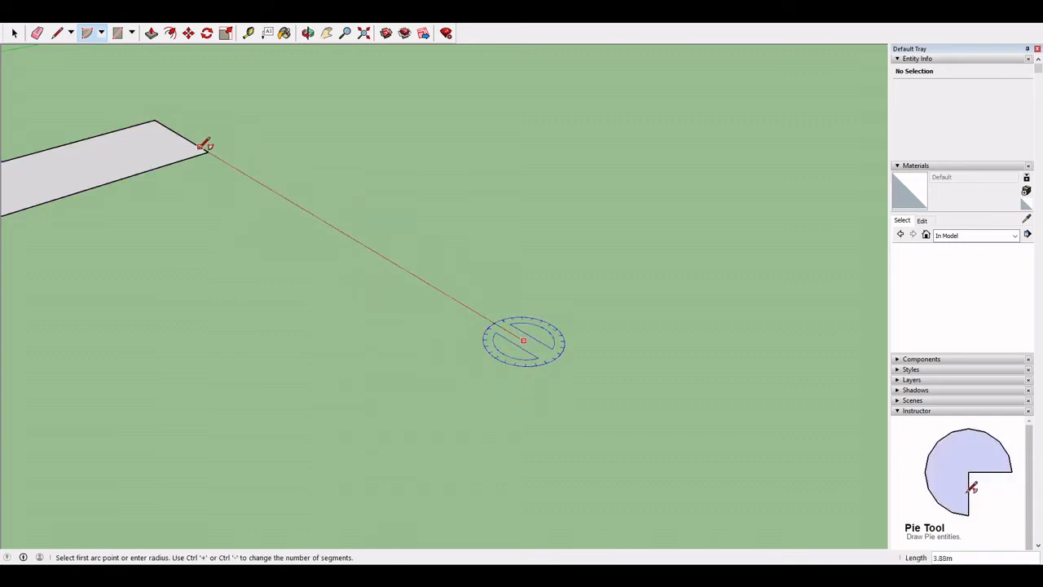
left_click(208, 152)
scroll(536, 234, "down", 4)
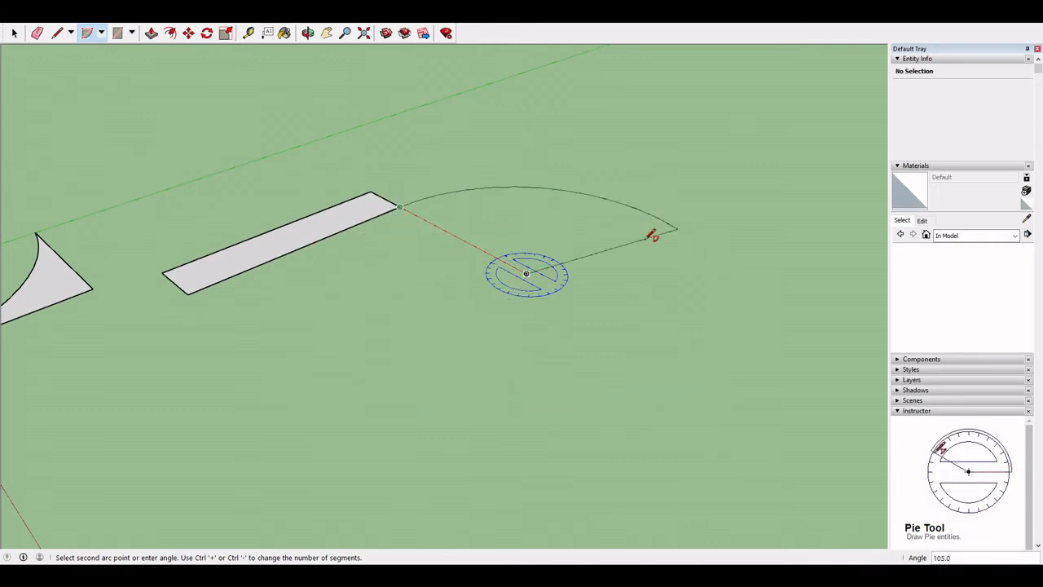
left_click(405, 204)
middle_click_drag(536, 310, 204, 92)
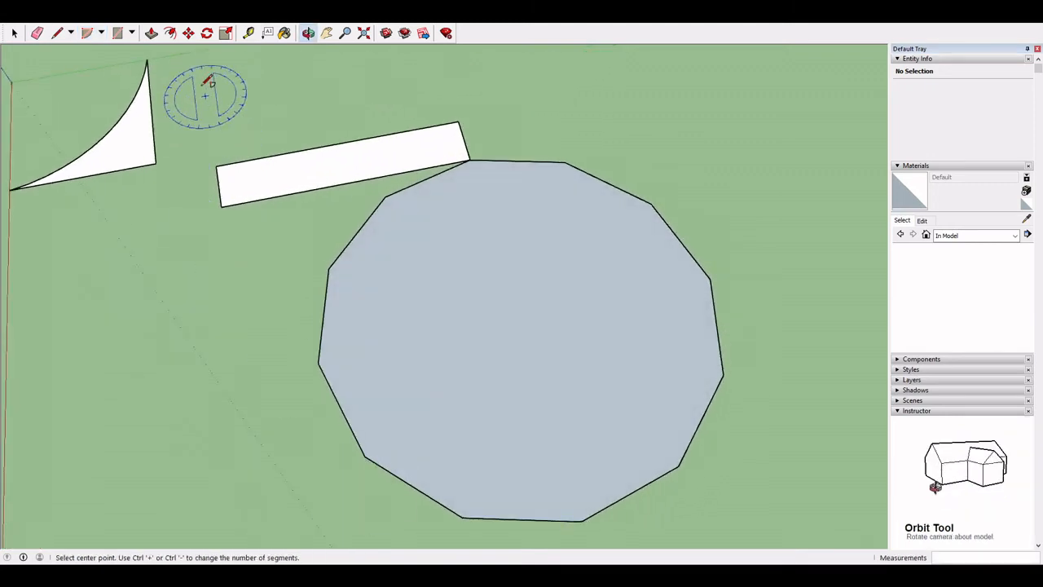
- Draw lines from the polygon's centre to the rectangle's corner and to the vertex a quarter turn away, and erase the outline outside that sector
left_click(58, 36)
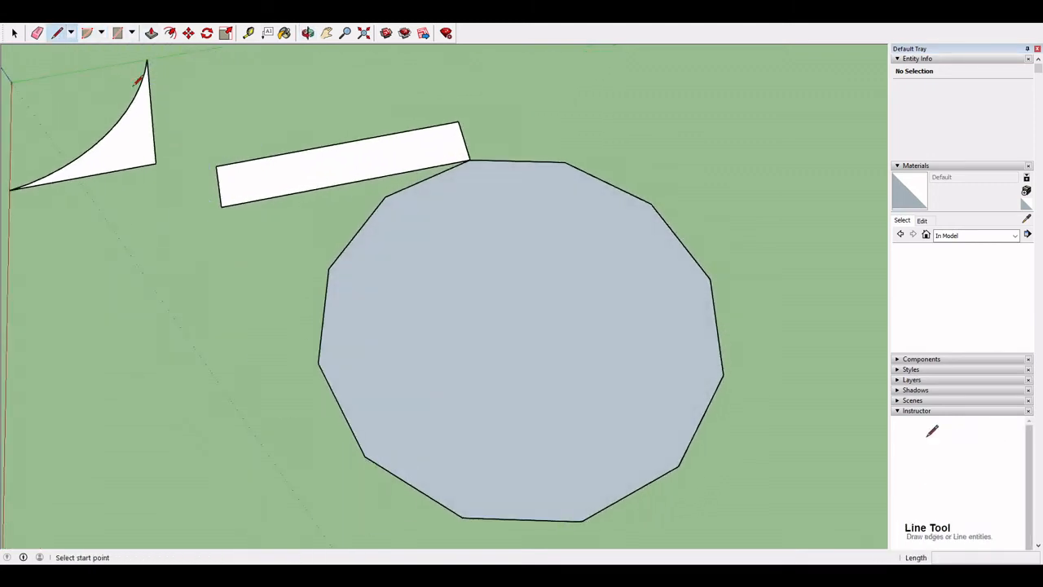
left_click(711, 278)
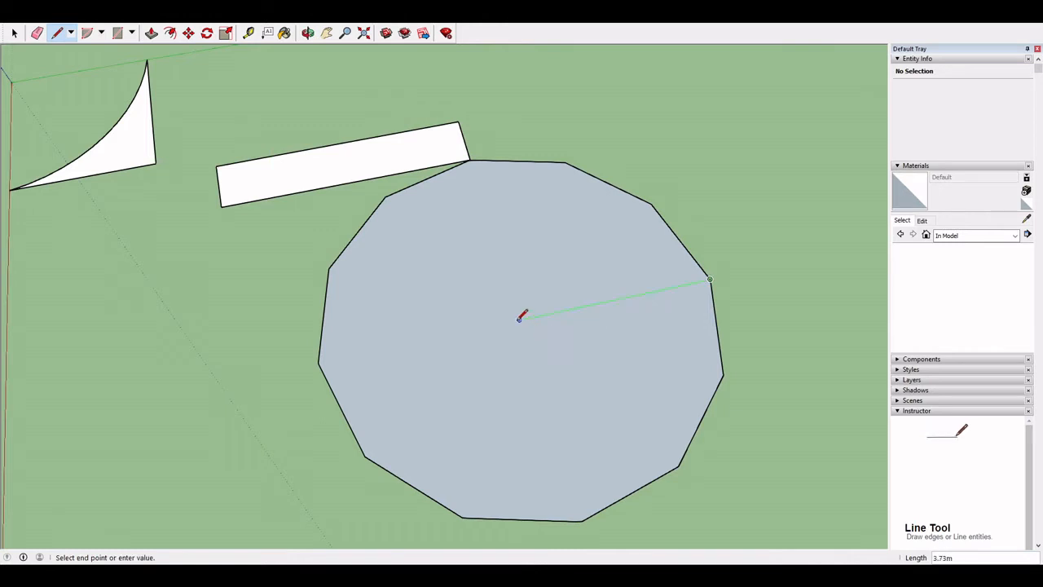
left_click(470, 158)
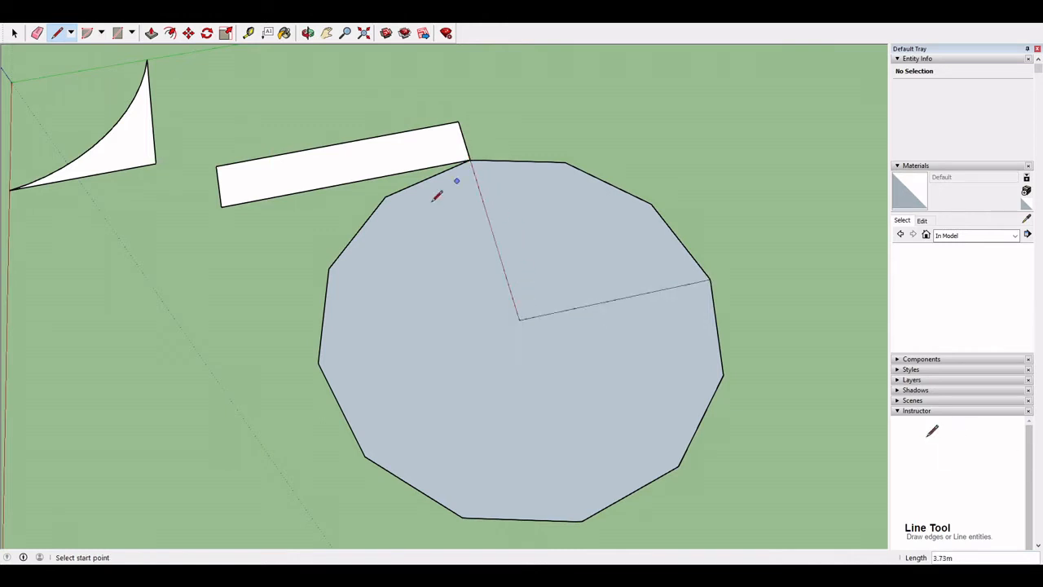
left_click(36, 33)
left_click_drag(351, 315, 623, 487)
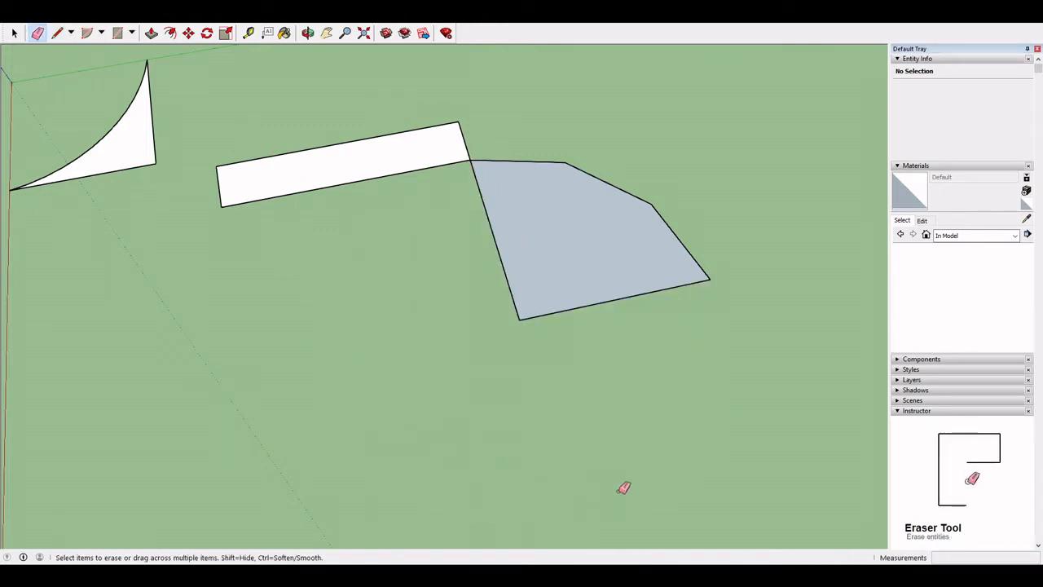
- Draw a larger 360° pie from the sector's centre through the rectangle's outer corner, radius about 4.75 m, and erase its edges crossing the rectangle
middle_click_drag(668, 331, 252, 195)
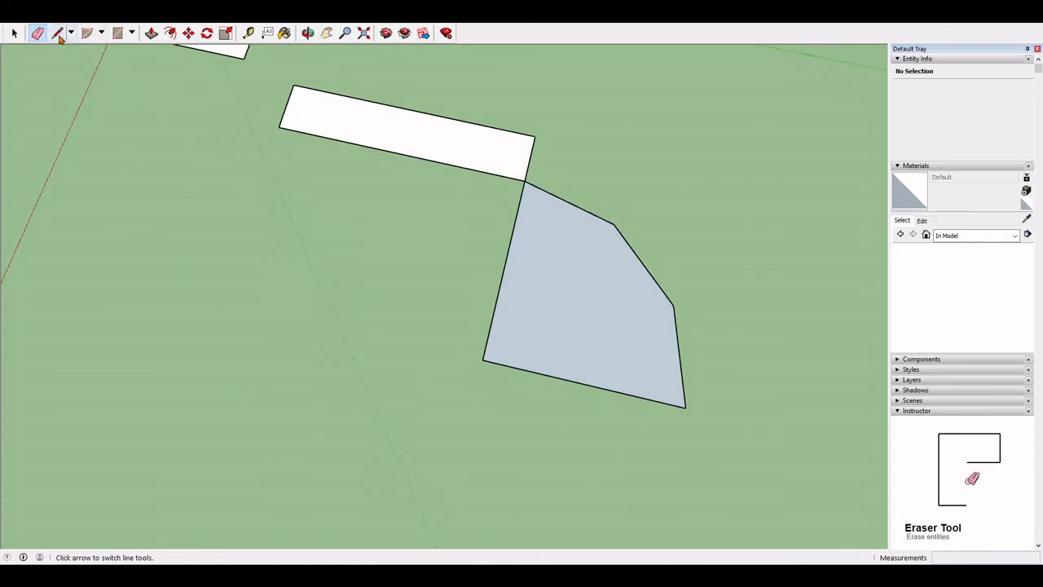
left_click(87, 38)
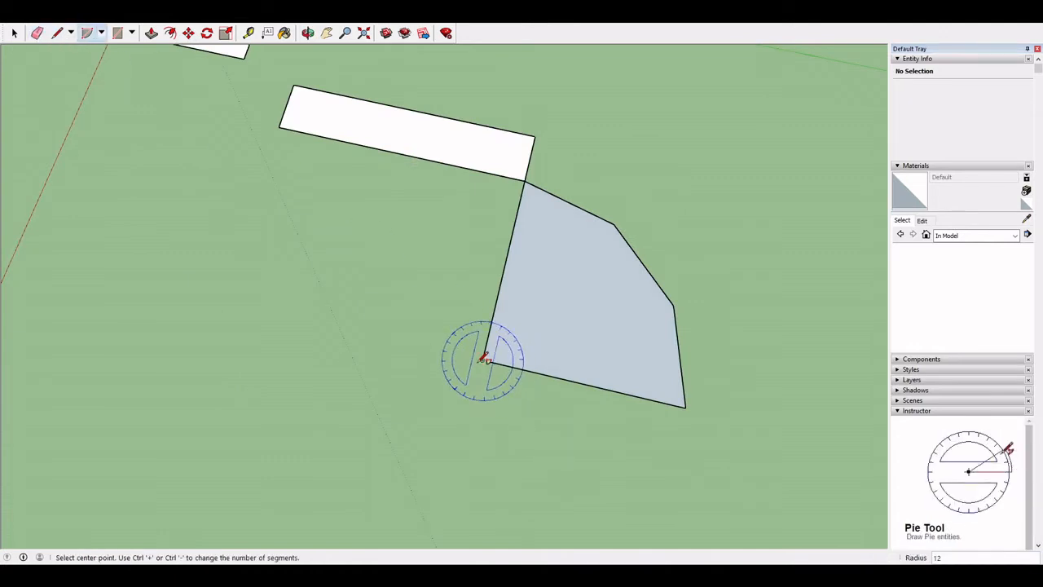
left_click(482, 359)
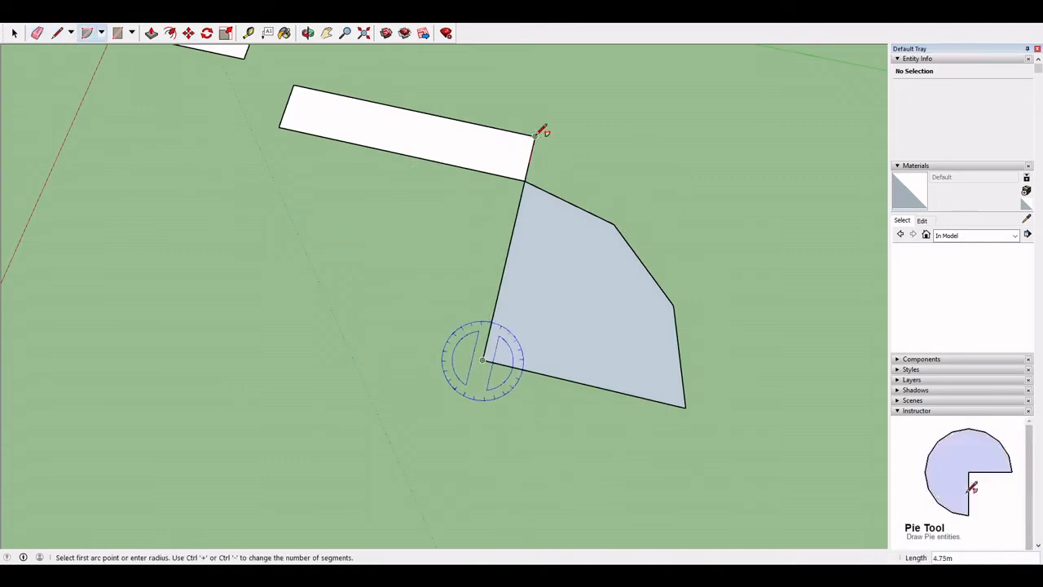
left_click(535, 136)
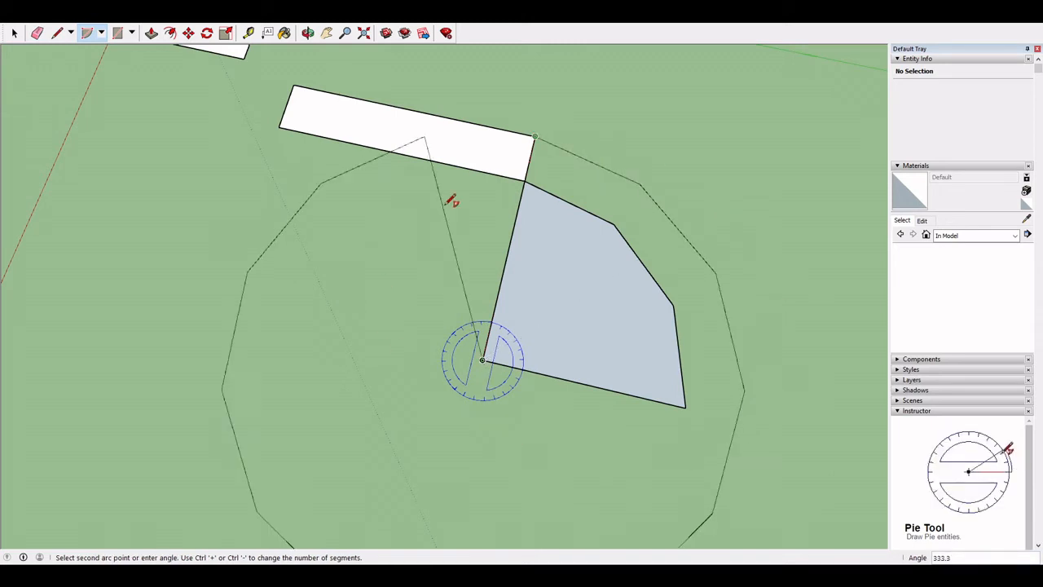
left_click(524, 194)
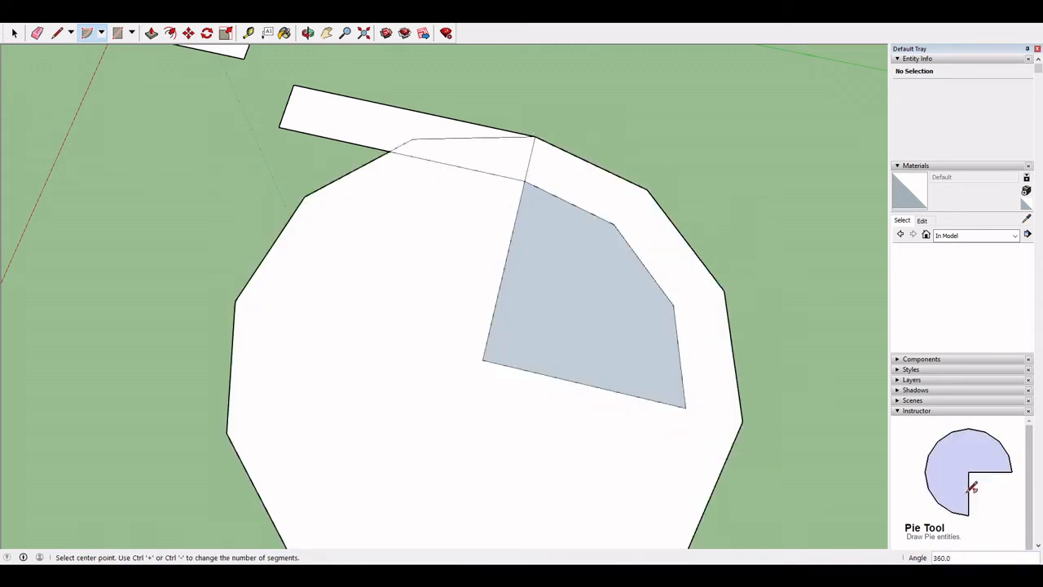
left_click(37, 32)
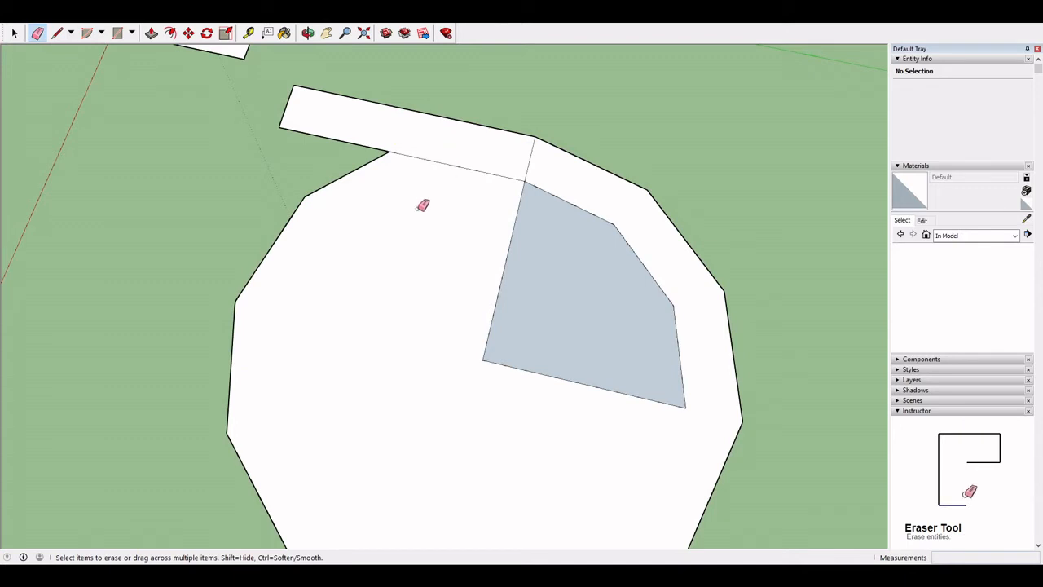
- Extend the sector's far straight edge with a line to the larger polygon's vertex, and erase the polygon outline outside the quarter turn
left_click(319, 203)
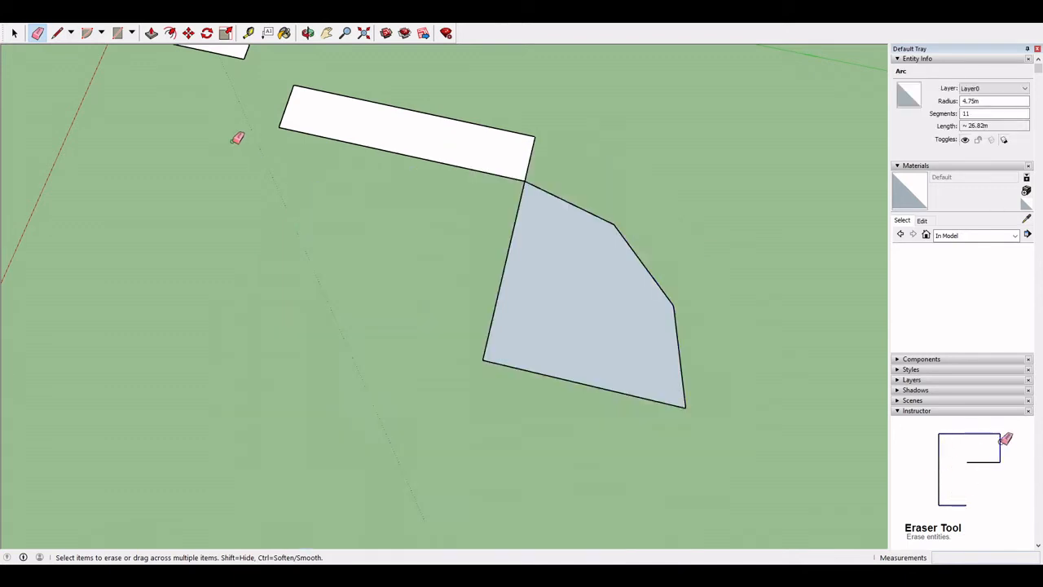
key("ctrl+z")
left_click(59, 36)
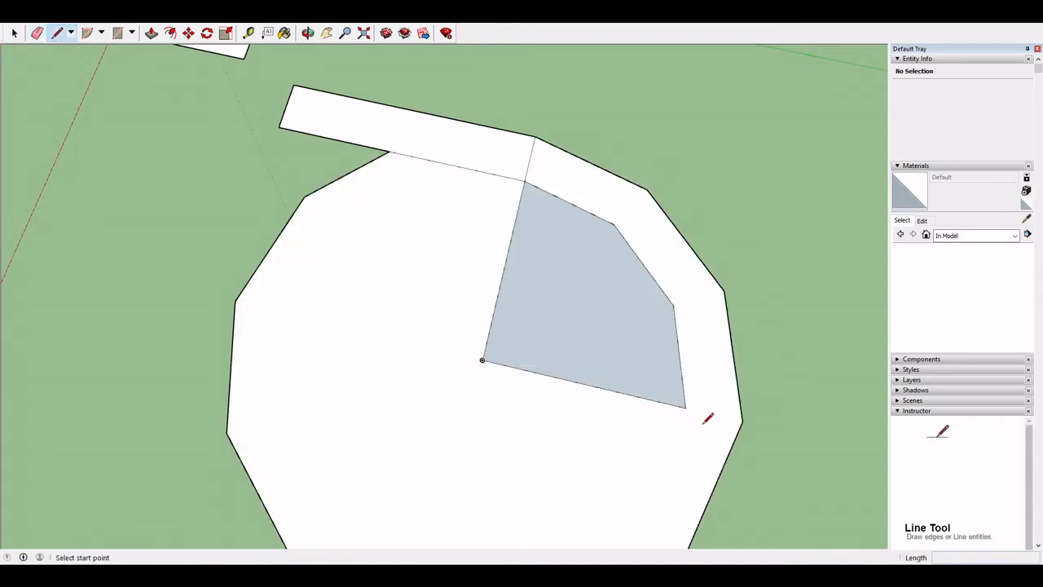
left_click(685, 406)
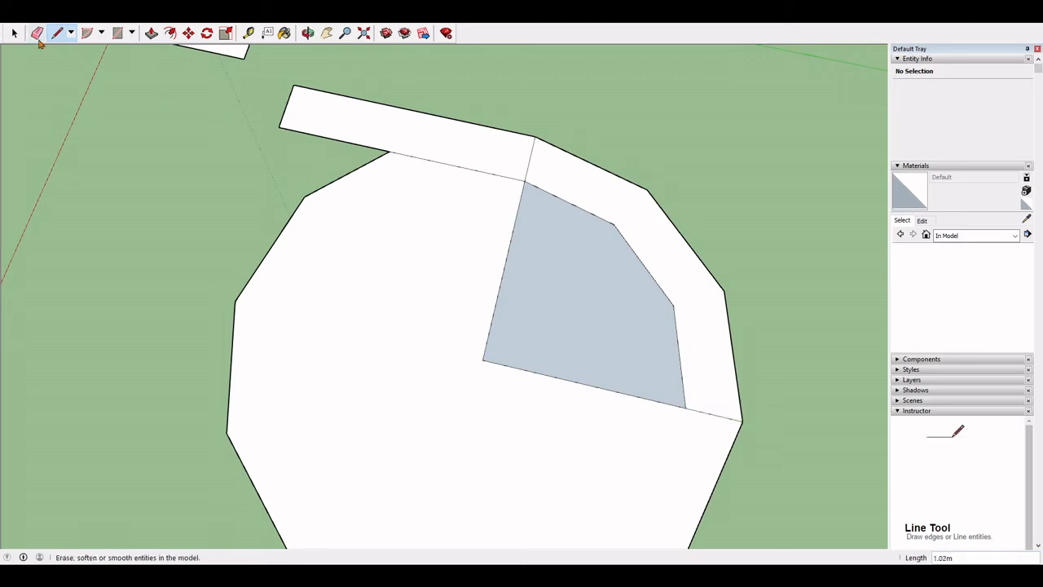
left_click(36, 34)
left_click(265, 255)
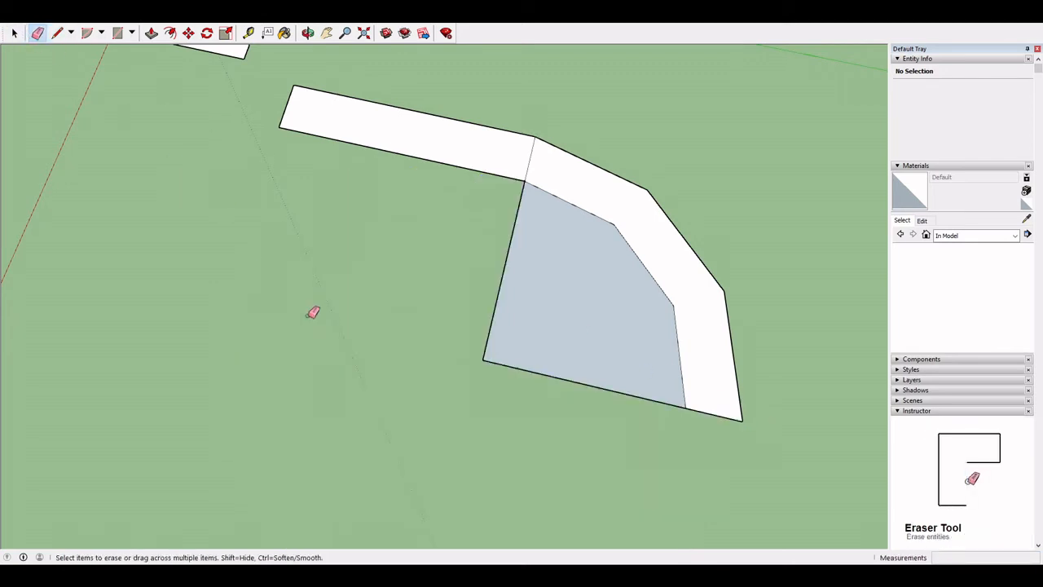
left_click(59, 34)
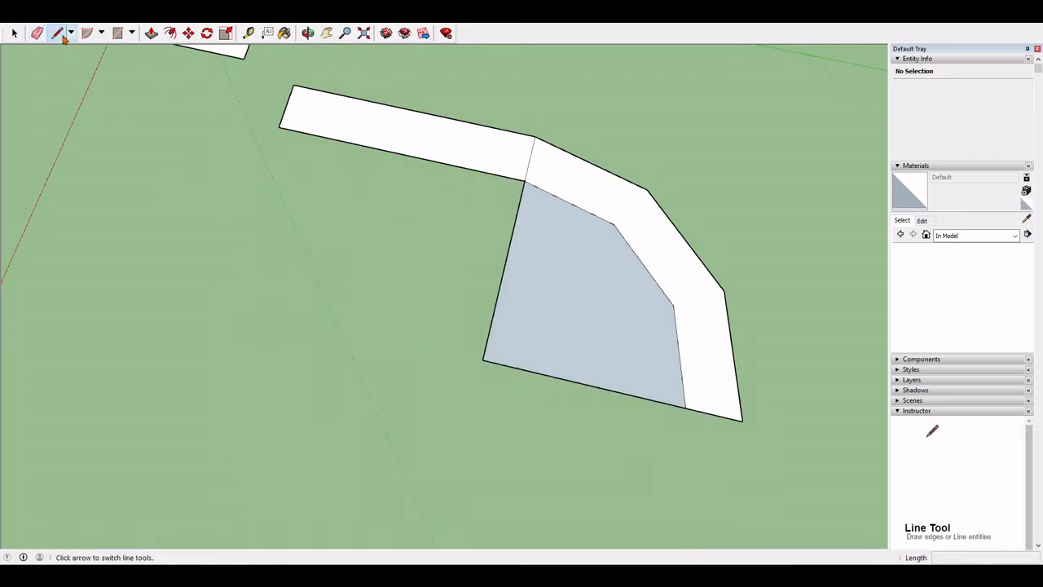
- Draw a line joining the inner and outer vertices at the curve's first bend, and erase the sector inside the curve
middle_click_drag(568, 292, 430, 239)
left_click(446, 245)
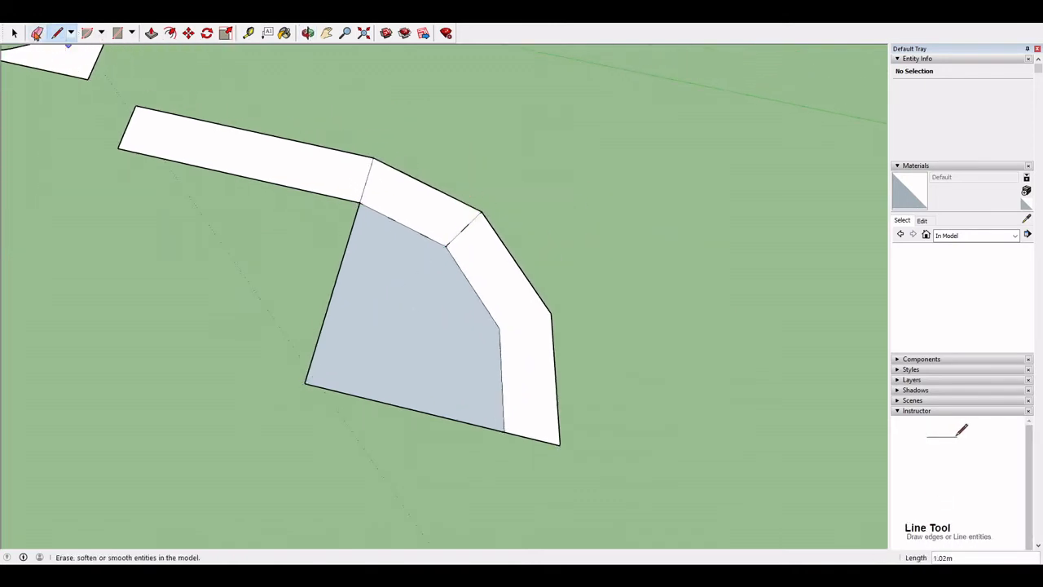
left_click(37, 33)
left_click_drag(367, 422, 304, 299)
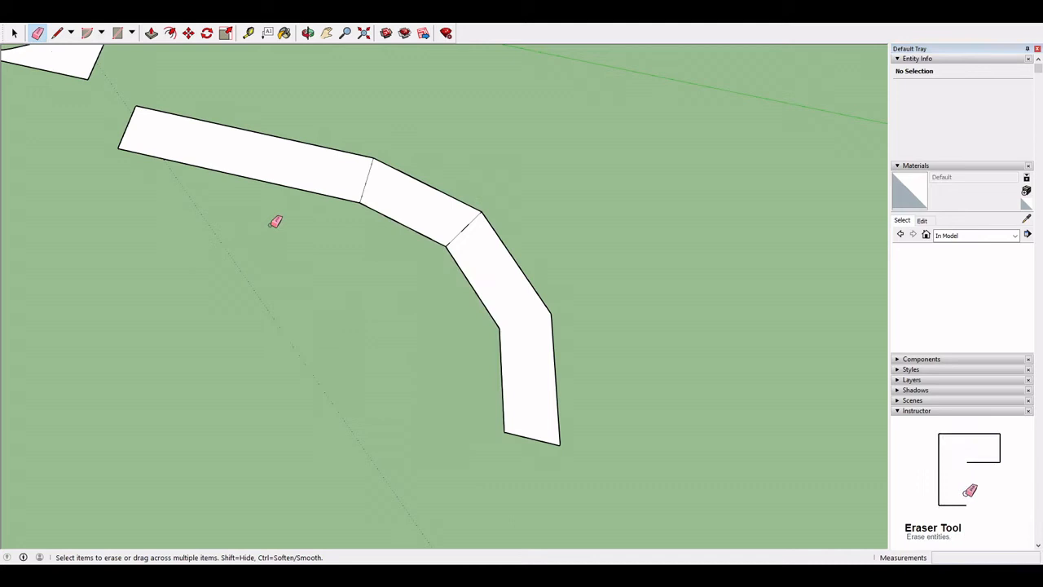
- Join the inner and outer vertices at the curve's second bend, and split each curve segment into triangles with diagonal lines
left_click(57, 33)
left_click(501, 327)
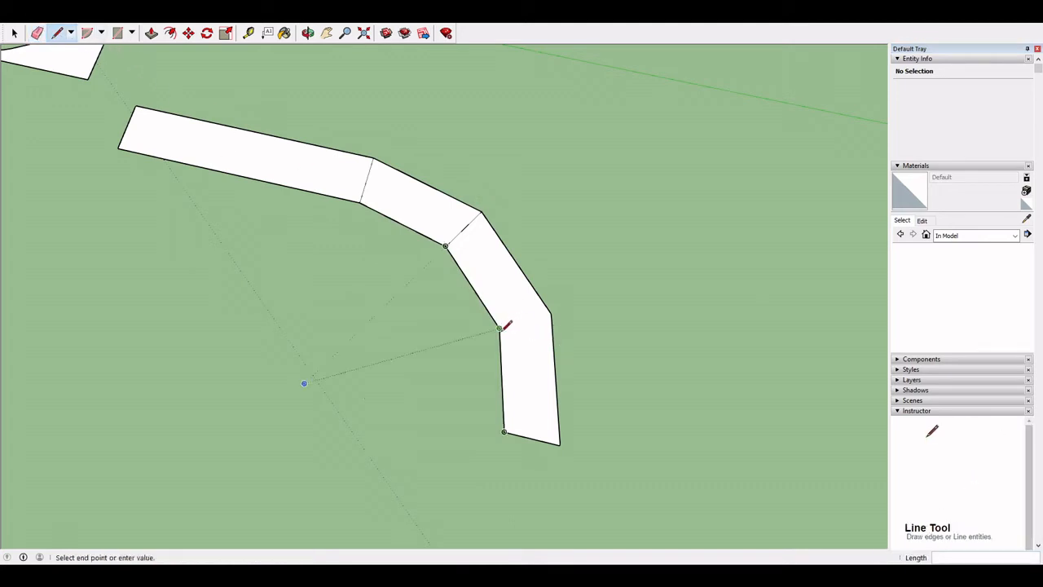
left_click(552, 314)
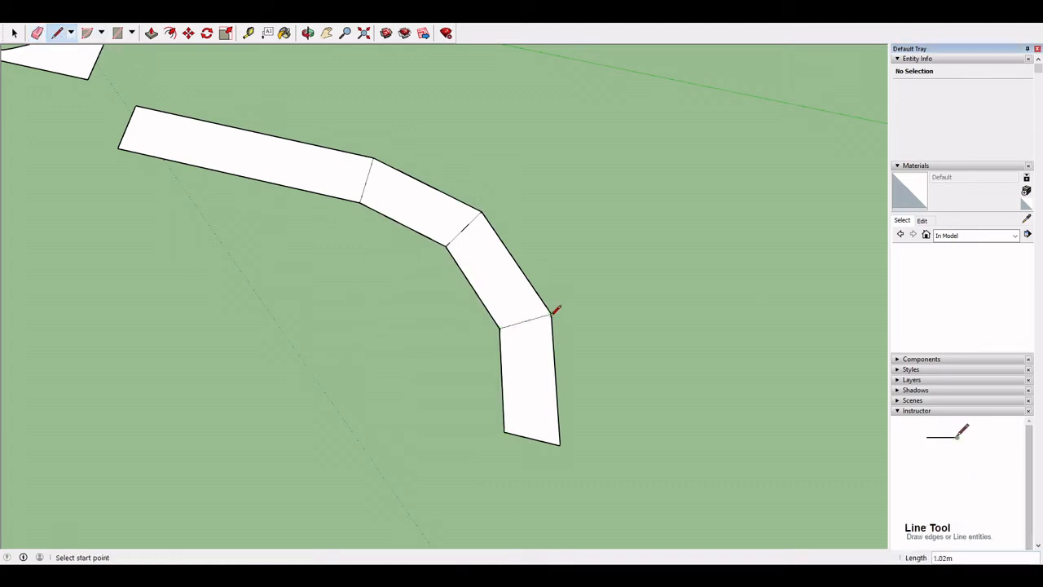
left_click(504, 431)
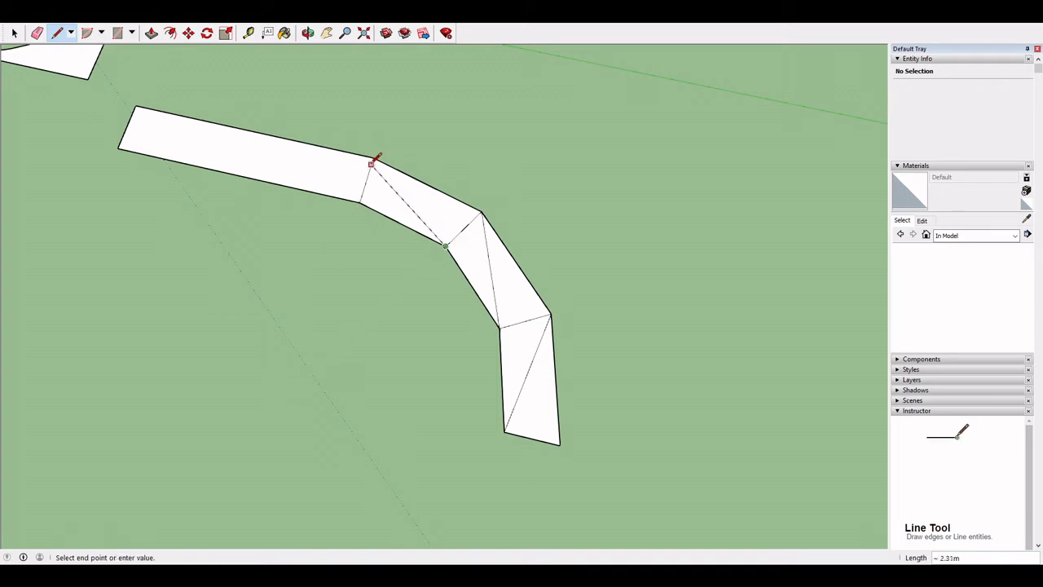
middle_click_drag(412, 393, 633, 334)
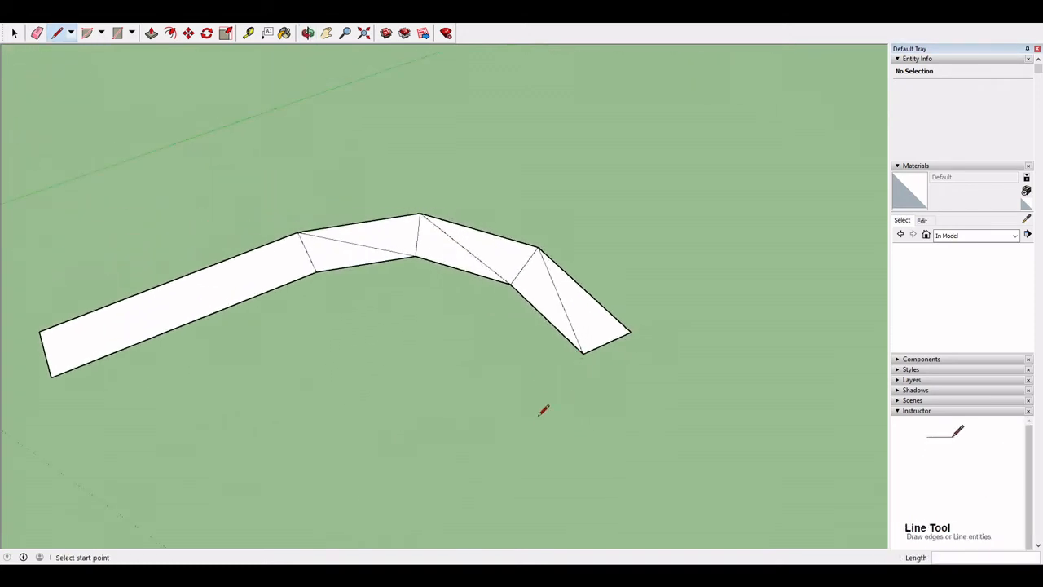
middle_click_drag(542, 410, 761, 254)
- Undo the curved road section back to the plain straight rectangle, and erase the stray edge beside it
left_click_drag(369, 347, 283, 379)
key("l")
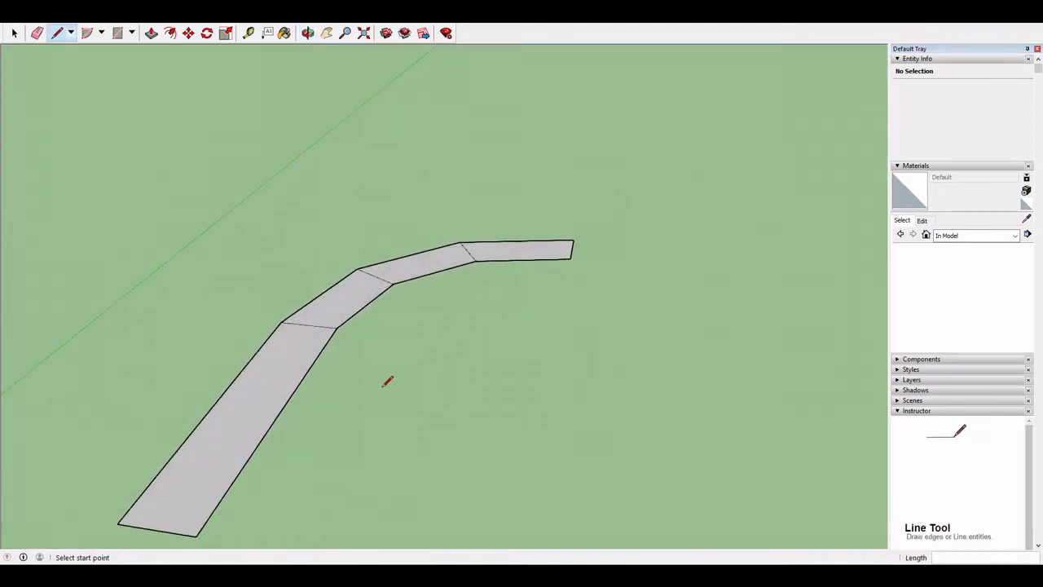
key("ctrl+z")
key("ctrl+z")
key("ctrl+z")
key("ctrl+z")
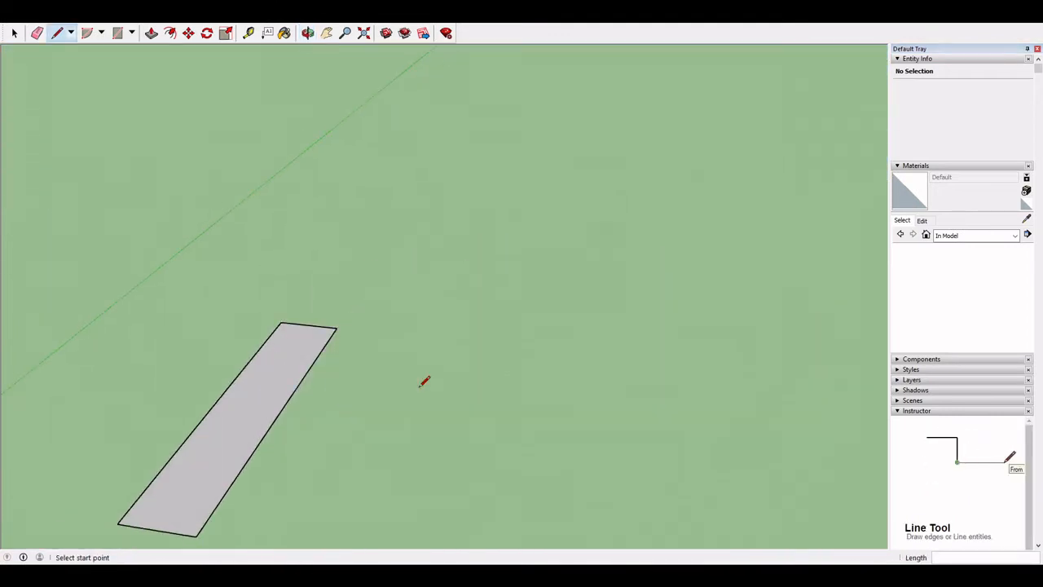
middle_click_drag(488, 386, 503, 324)
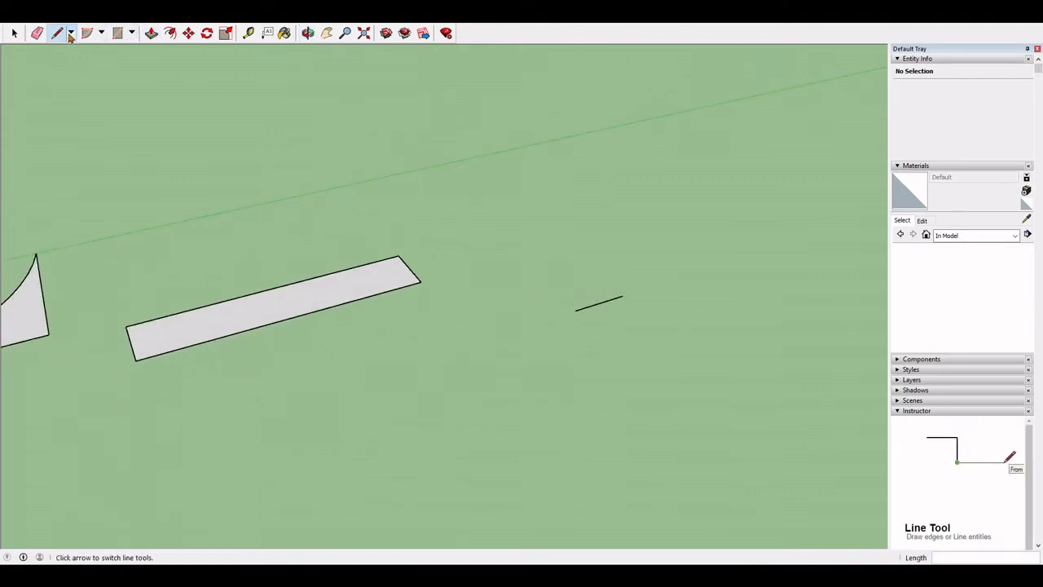
left_click(38, 35)
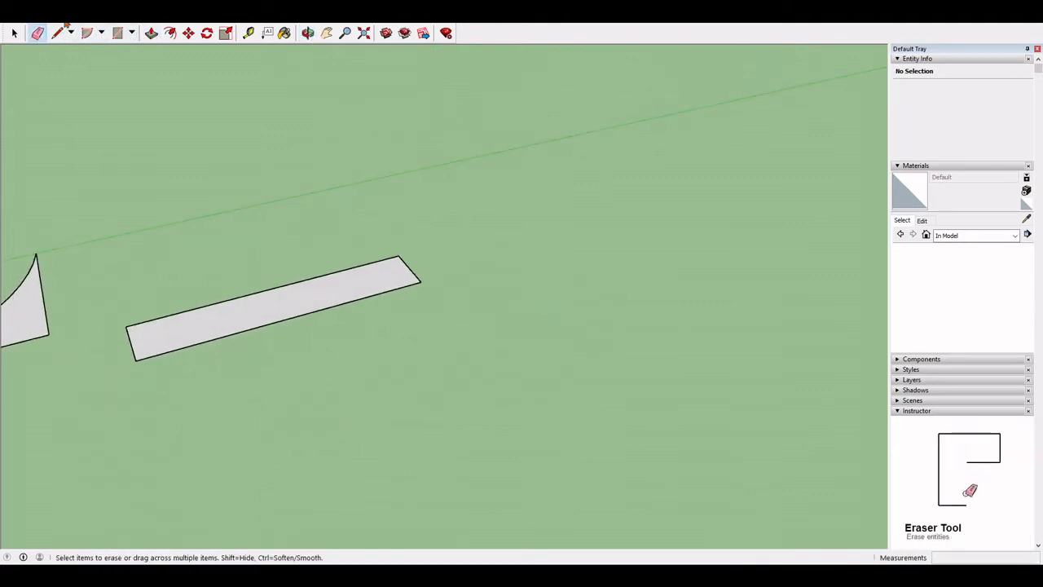
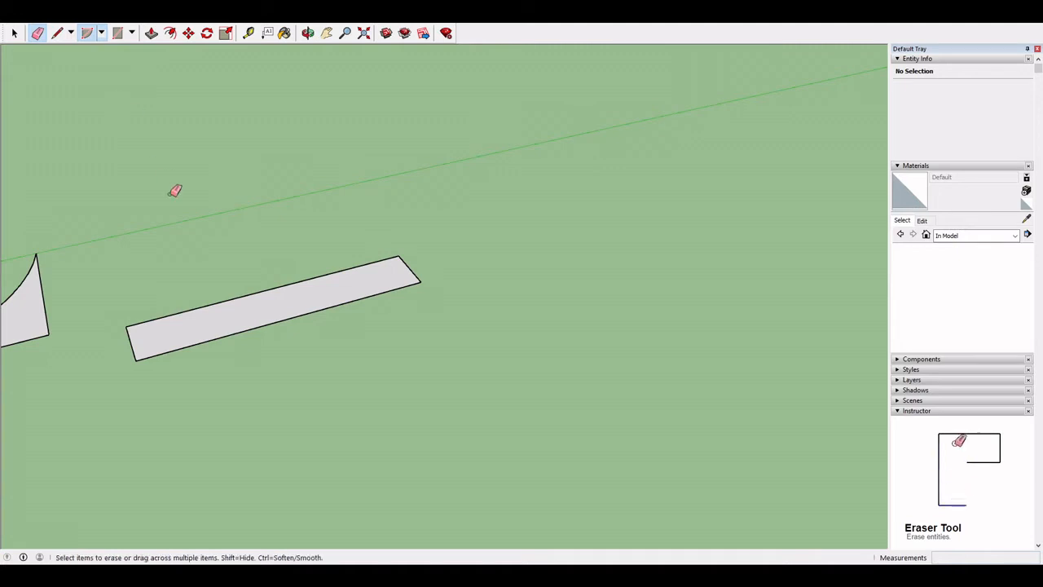
- Draw a narrow rectangle about 0.55 m by 3.19 m on the ground, apart from the existing shapes
middle_click_drag(187, 215, 461, 109)
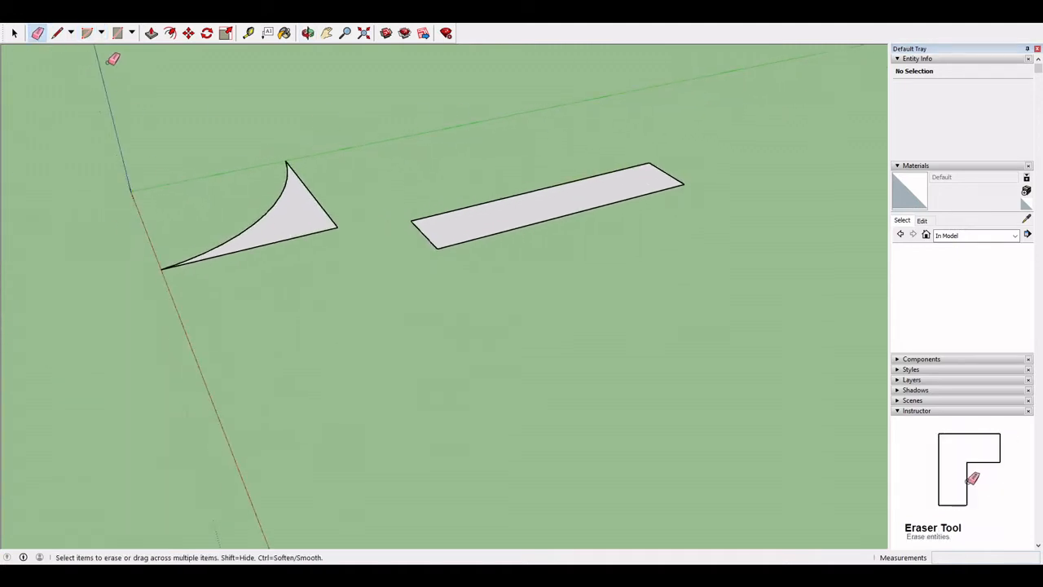
left_click(119, 33)
middle_click_drag(328, 272, 204, 308)
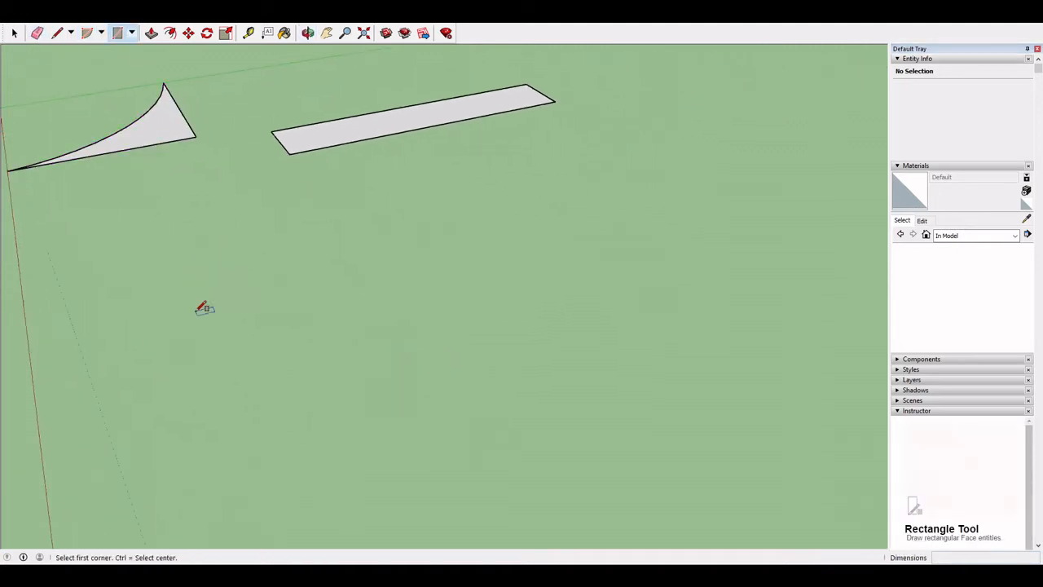
left_click(176, 494)
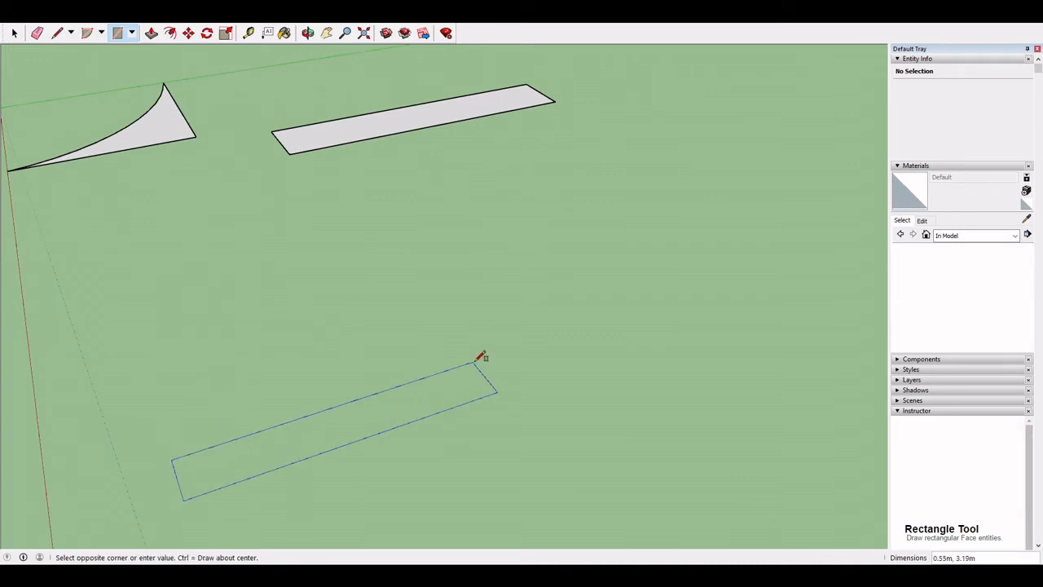
left_click(483, 357)
- Draw another rectangle beside the narrow grey one, entering exact dimensions of 3000, 15000
mouse_move(398, 407)
middle_mouse_down()
mouse_move(748, 236)
mouse_move(601, 271)
mouse_move(372, 223)
mouse_move(426, 351)
mouse_move(698, 433)
mouse_move(649, 390)
mouse_move(272, 214)
middle_mouse_up()
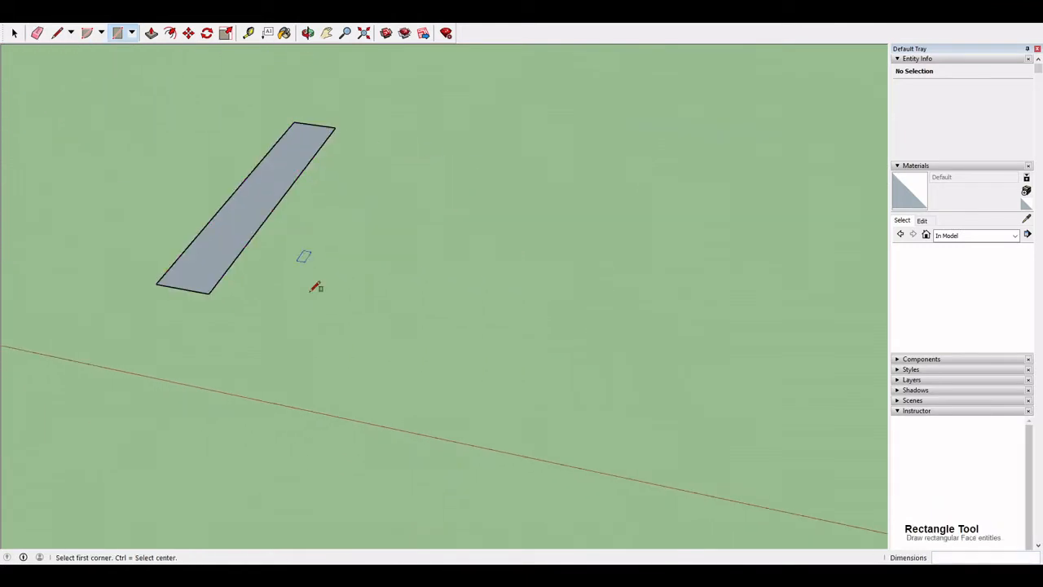
left_click(351, 389)
middle_click_drag(607, 231, 500, 140, "shift")
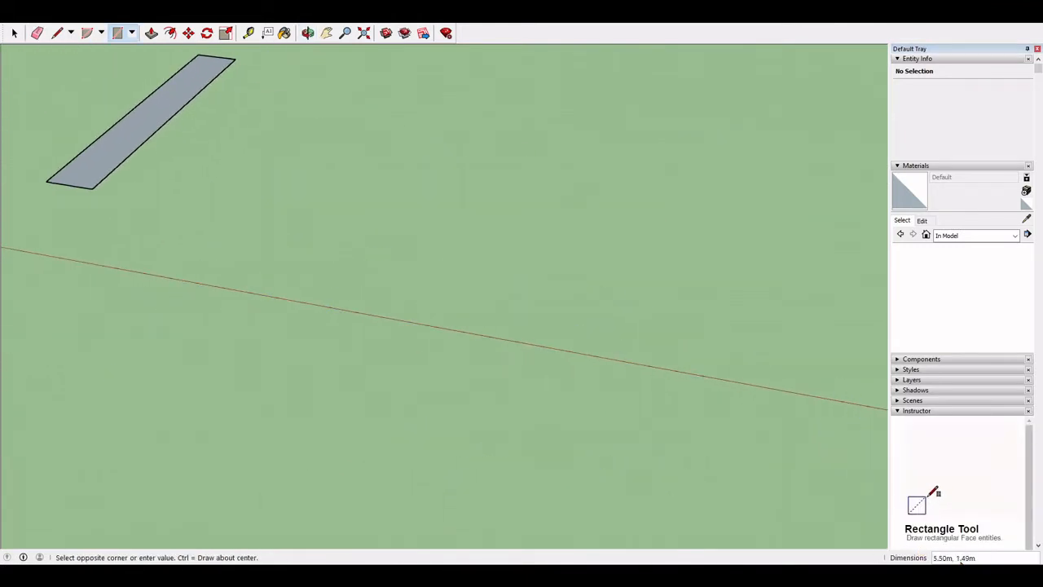
scroll(580, 219, "down", 5)
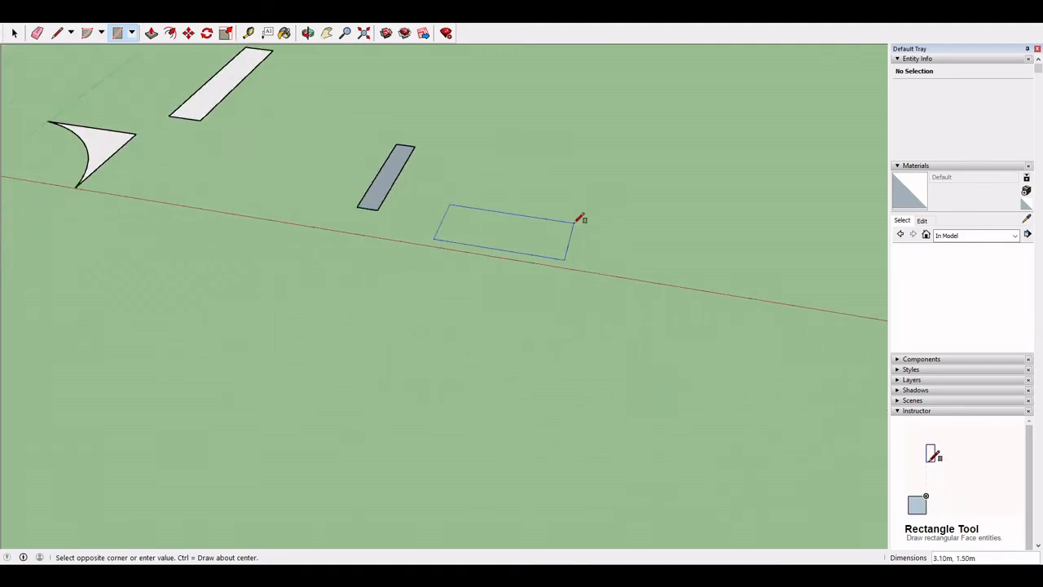
middle_click_drag(617, 183, 330, 242, "shift")
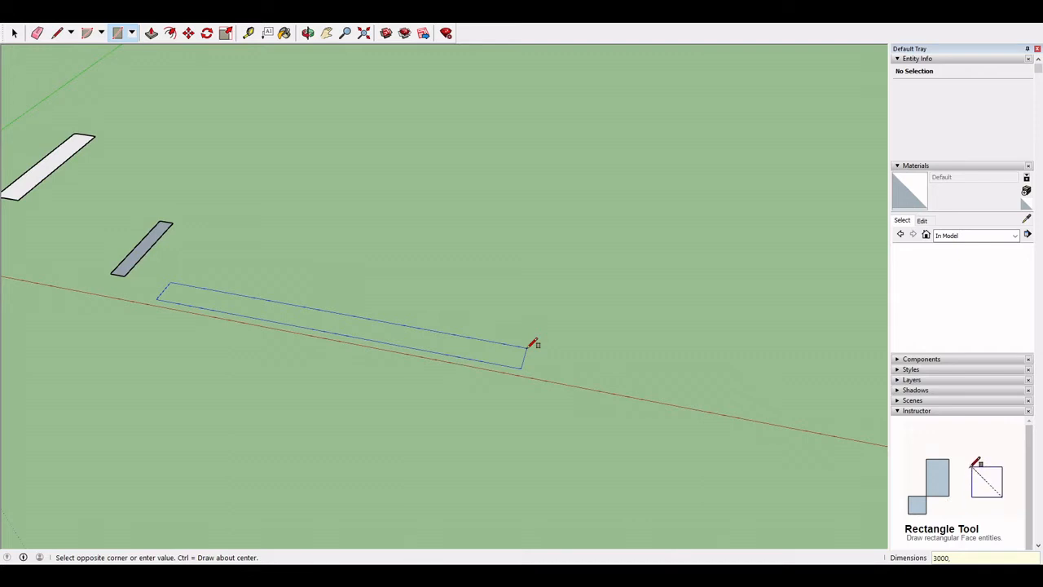
type("15")
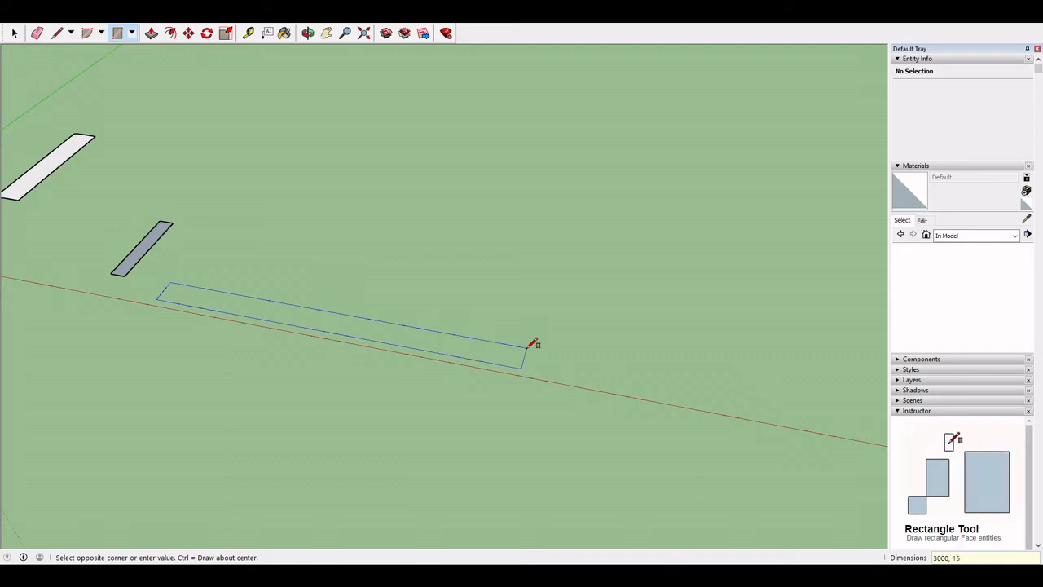
type("000")
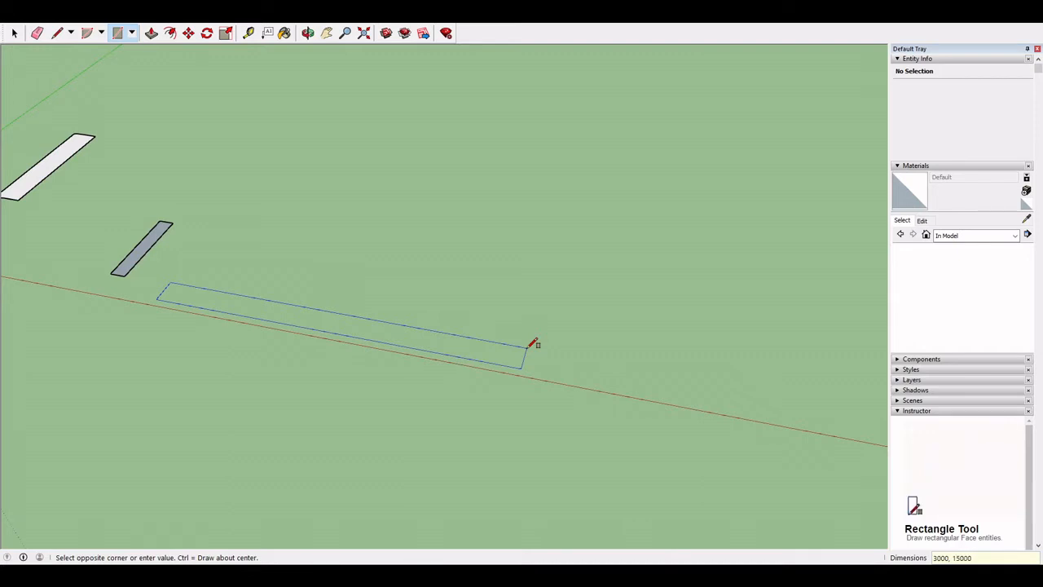
key("Return")
- Look over the oversized rectangle and undo it
scroll(594, 321, "down", 3)
scroll(601, 344, "up", 5)
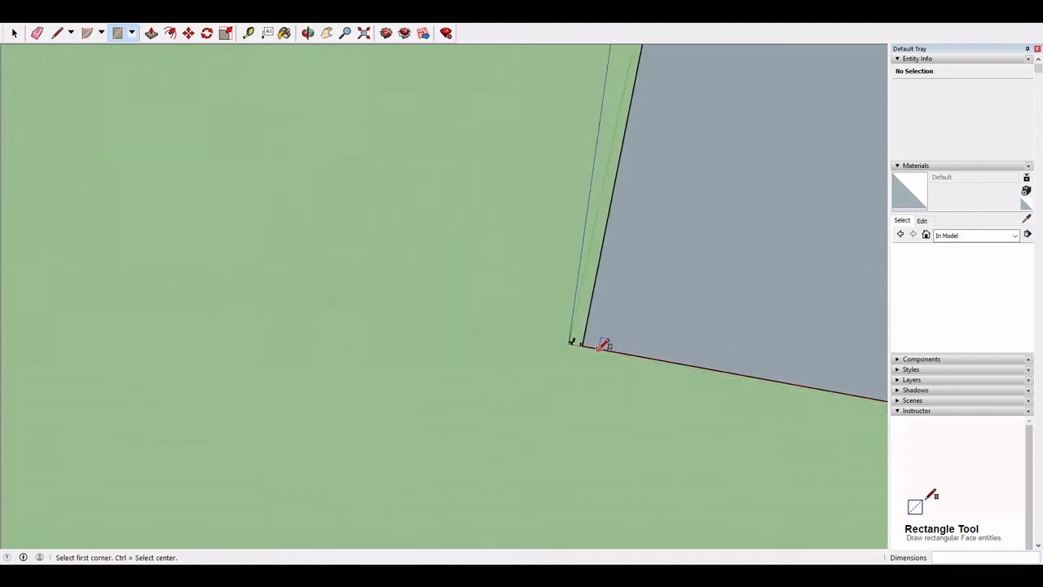
middle_click_drag(663, 285, 238, 326)
scroll(465, 307, "down", 8)
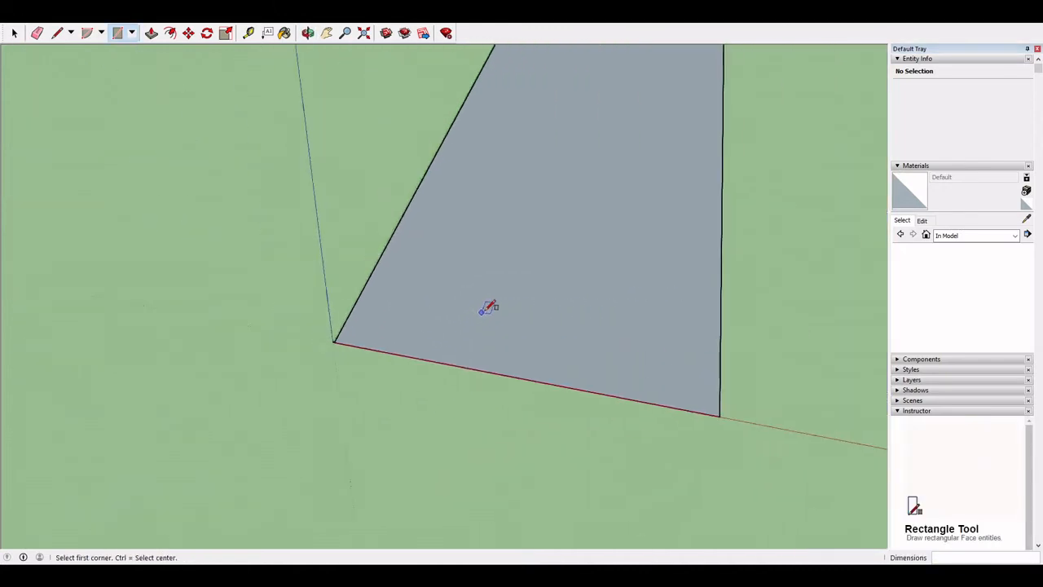
middle_click_drag(575, 174, 486, 364)
middle_click_drag(530, 304, 387, 211)
key("ctrl+z")
scroll(396, 284, "up", 3)
scroll(372, 235, "up", 6)
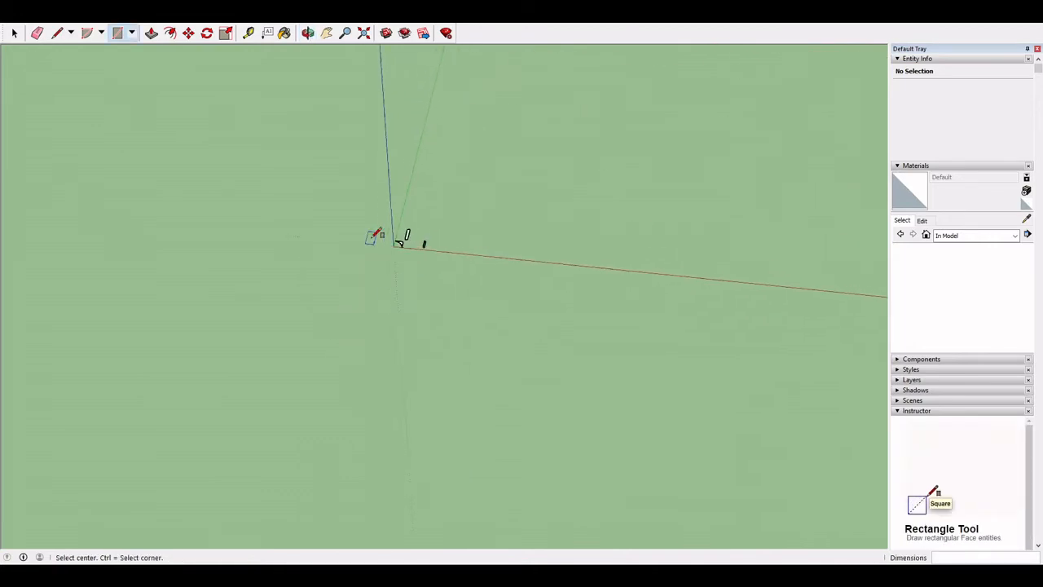
- Try drawing a small rectangle outward from its centre beside the narrow grey rectangle, and undo it
scroll(372, 237, "up", 2)
middle_click_drag(759, 275, 574, 279, "shift")
scroll(530, 285, "up", 4)
middle_click_drag(613, 314, 416, 275, "shift")
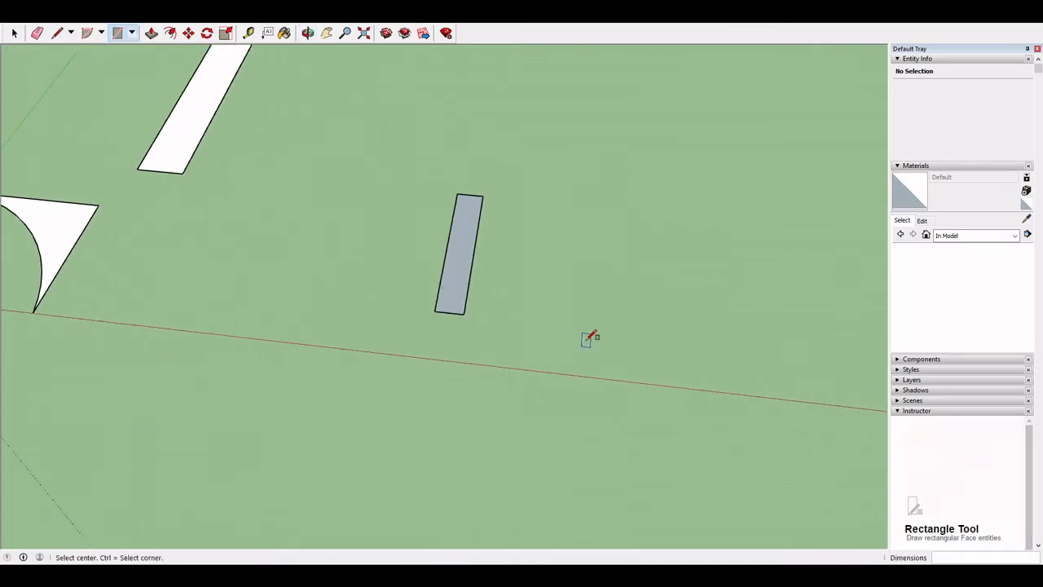
left_click(564, 308)
left_click(606, 266)
key("ctrl+z")
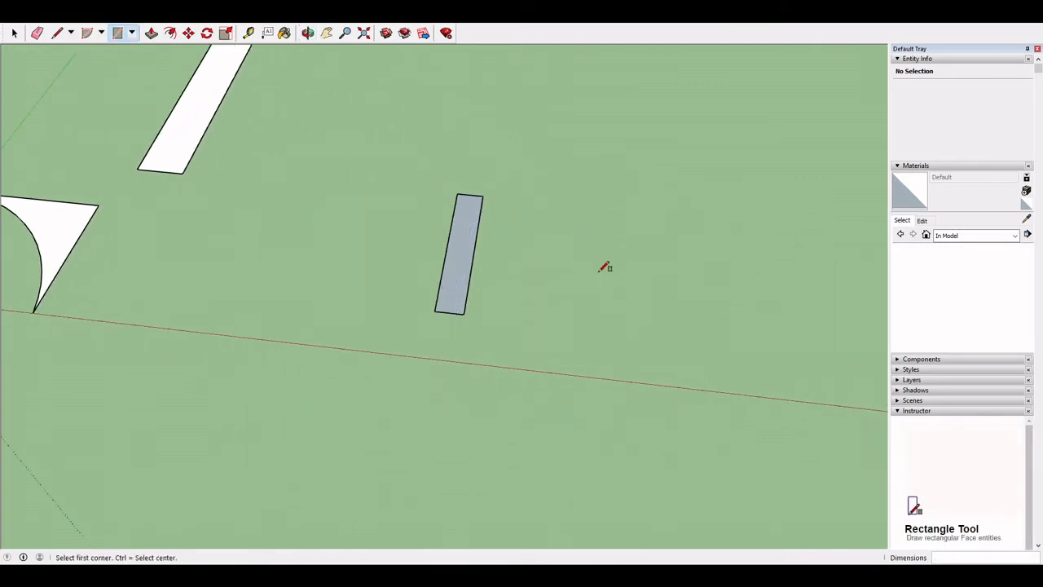
- Try extending the narrow grey rectangle with flat rotated rectangles drawn from its short end edge
middle_click_drag(503, 282, 298, 247)
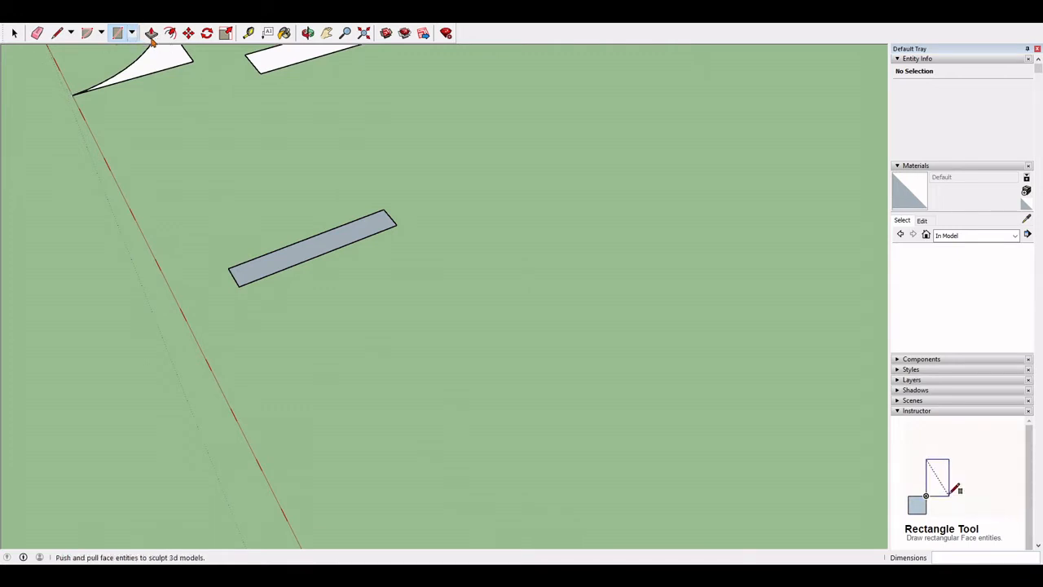
left_click(136, 63)
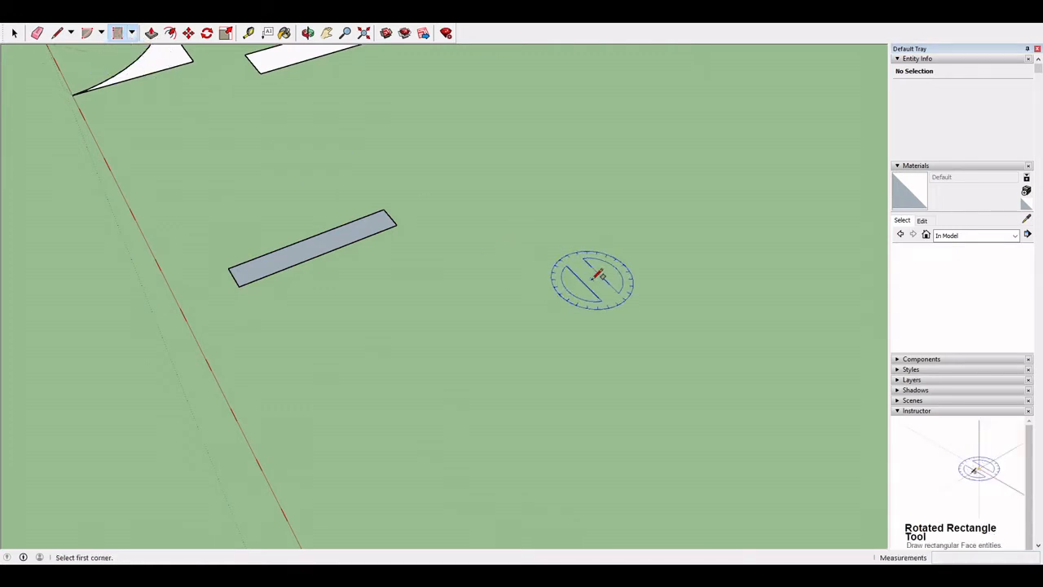
scroll(583, 249, "up", 1)
middle_click_drag(408, 222, 470, 372, "shift")
scroll(429, 372, "up", 4)
scroll(391, 358, "up", 1)
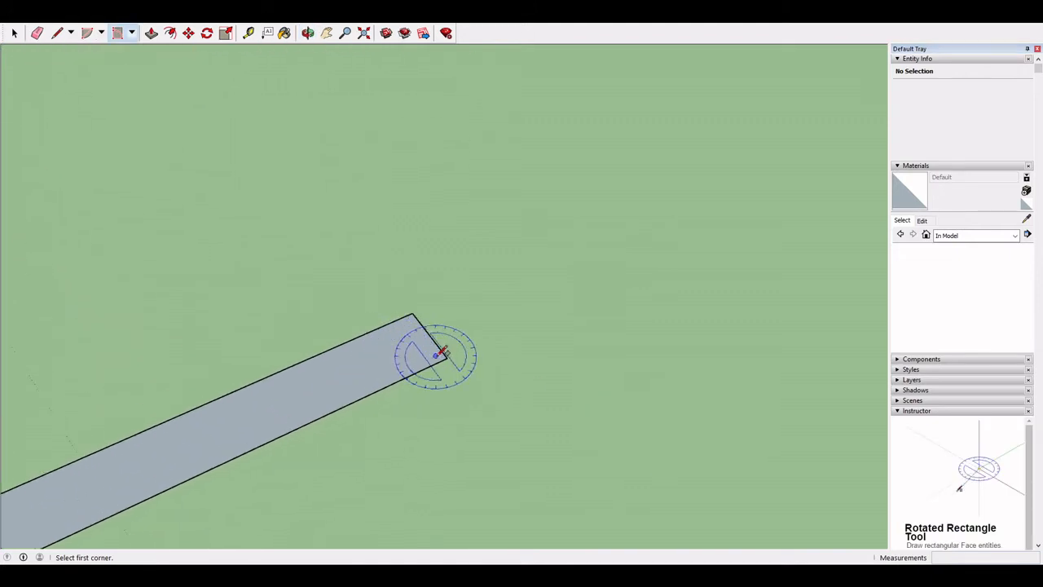
left_click(446, 357)
left_click(409, 316)
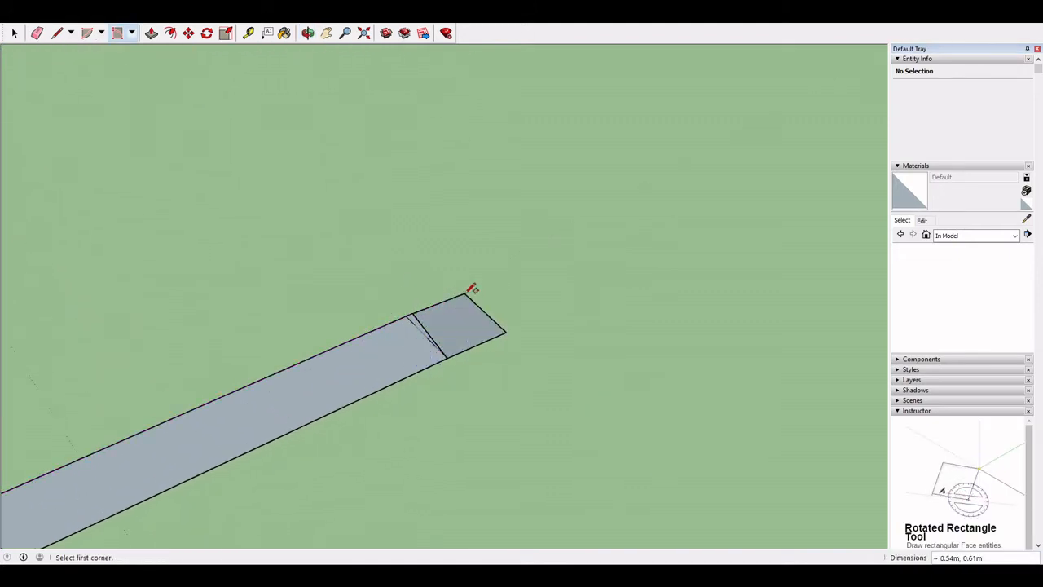
key("Escape")
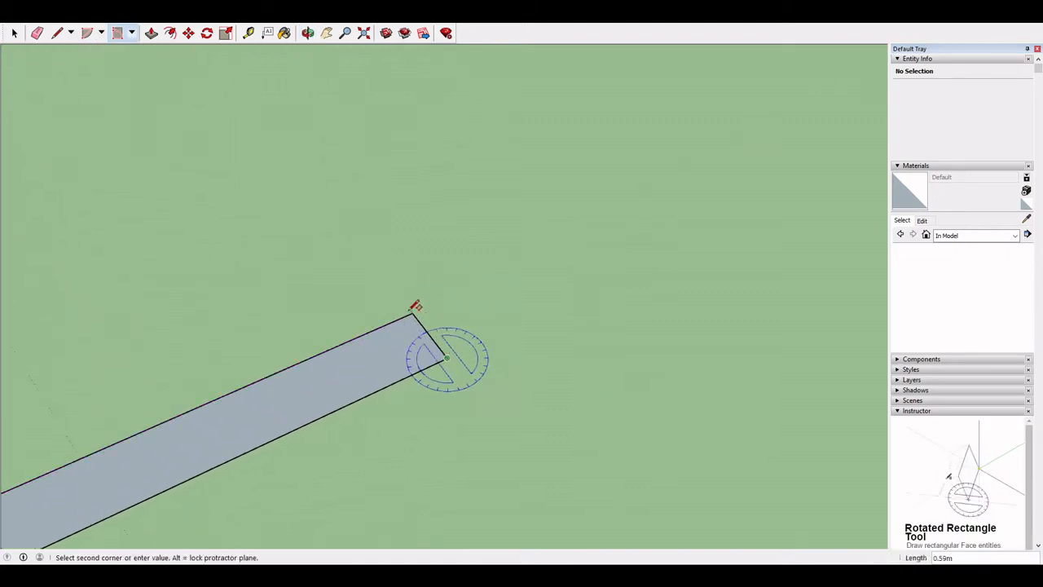
left_click(412, 313)
key("Escape")
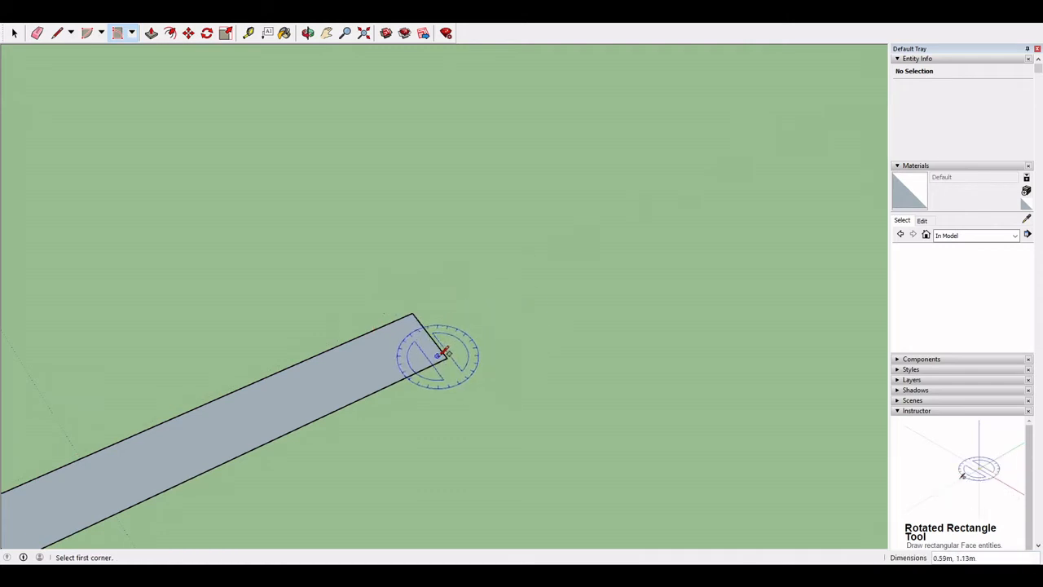
- Draw a rotated rectangle about 0.54 m by 4.33 m from the grey rectangle's end edge, sloping upward as a ramp
left_click(413, 313)
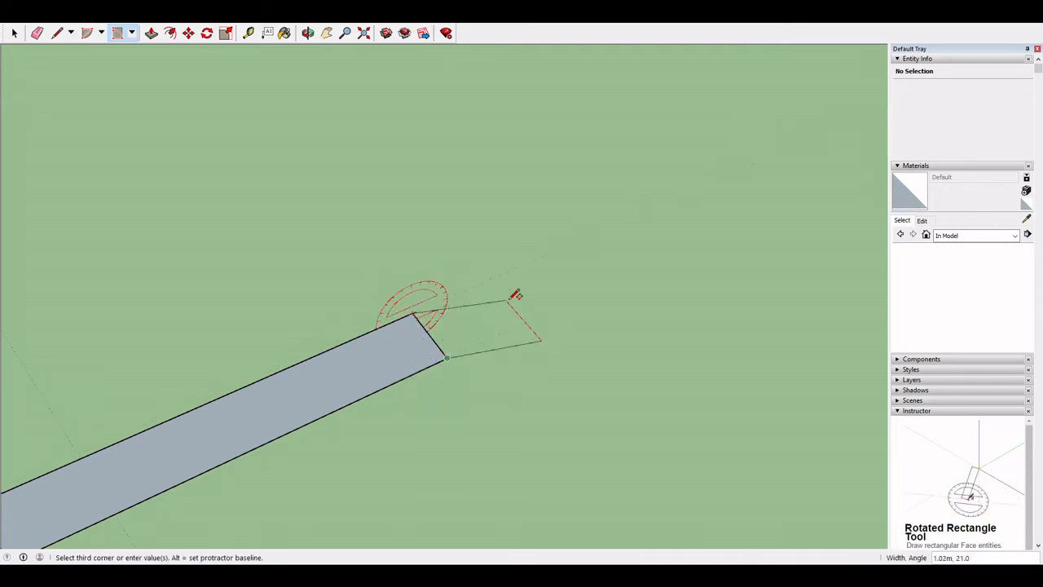
middle_click_drag(451, 291, 356, 233)
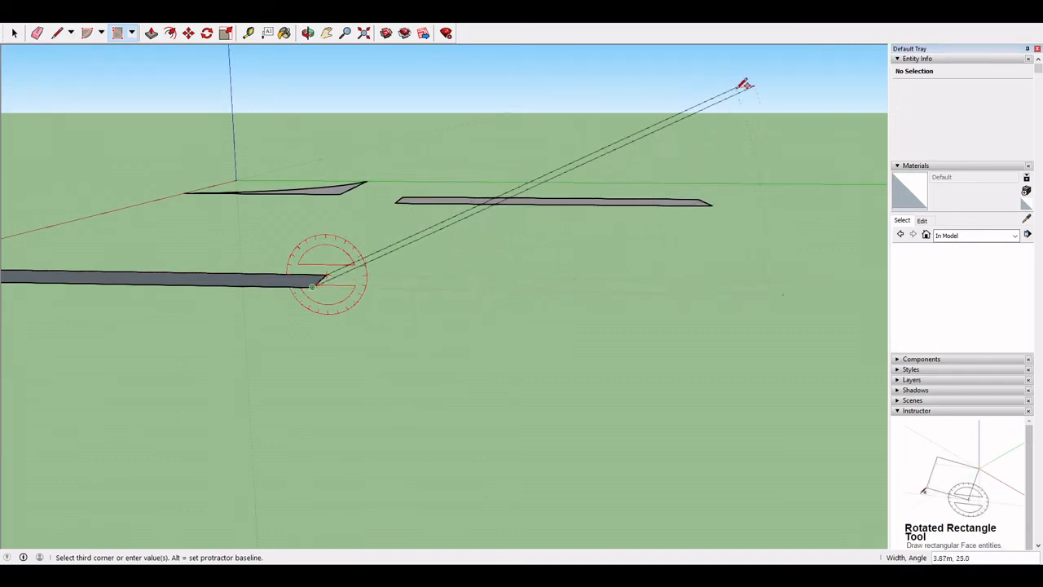
left_click(802, 80)
middle_click_drag(242, 296, 505, 358)
middle_click_drag(628, 389, 181, 76)
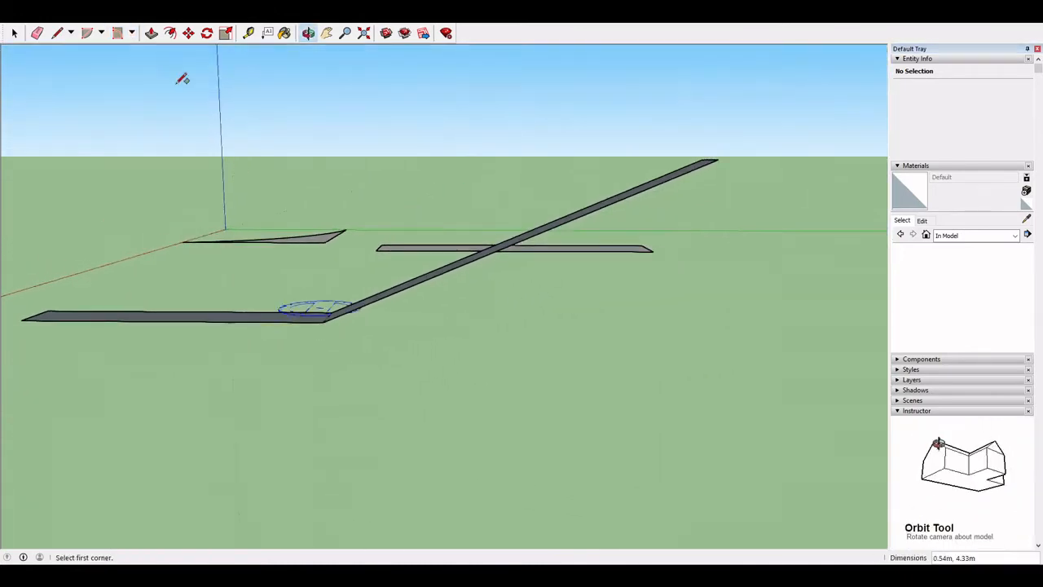
- Try drawing a two-point arc from the ramp's lower outer corner to its upper corner
left_click(88, 32)
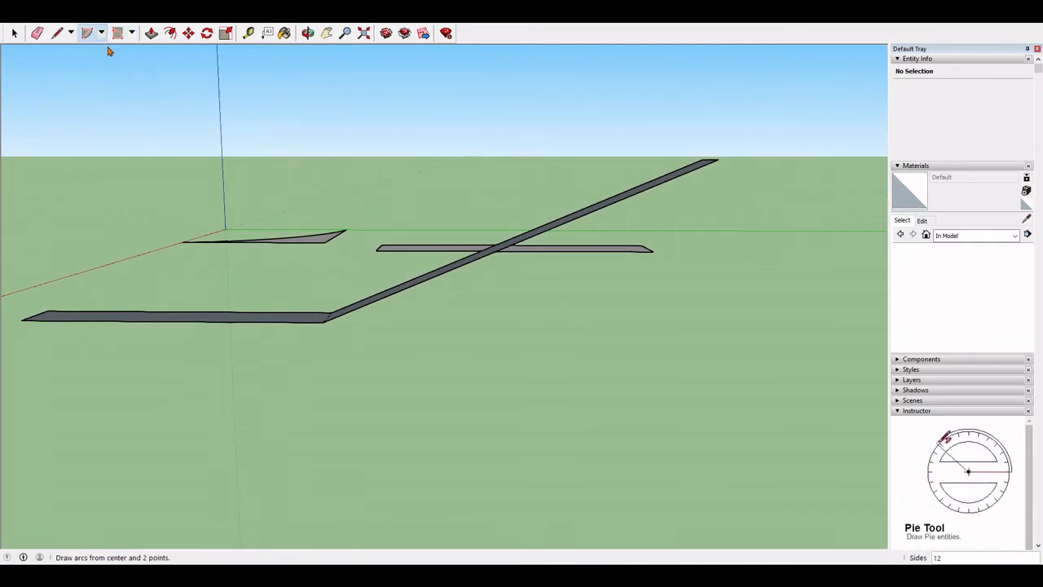
left_click(108, 51)
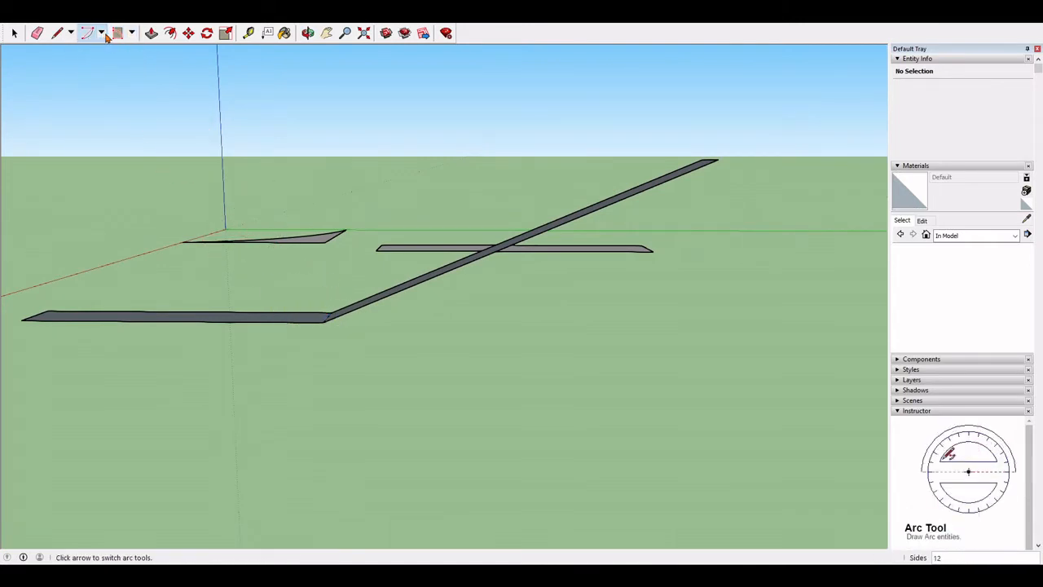
key("a")
left_click(322, 320)
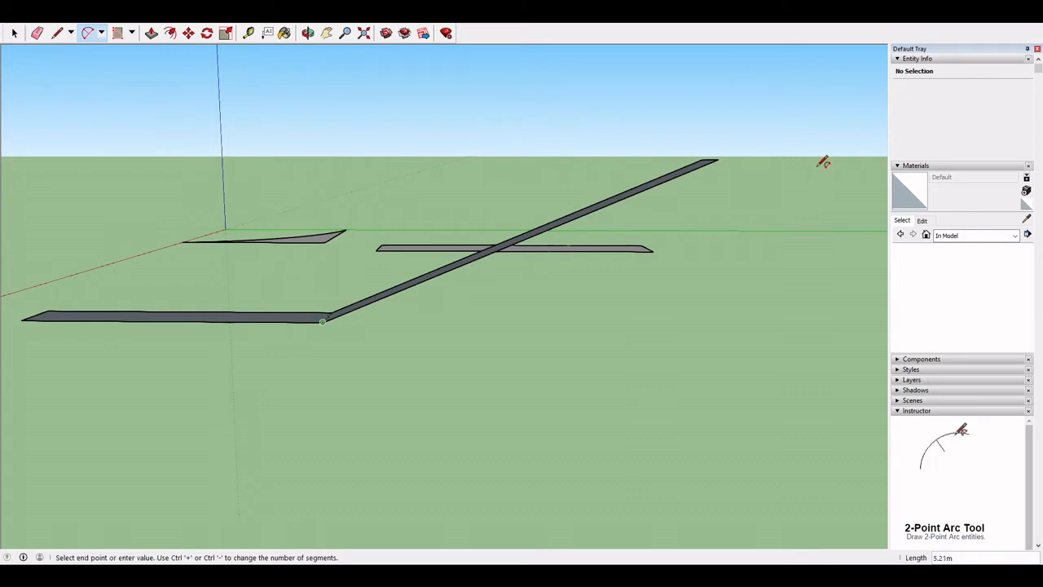
left_click(717, 160)
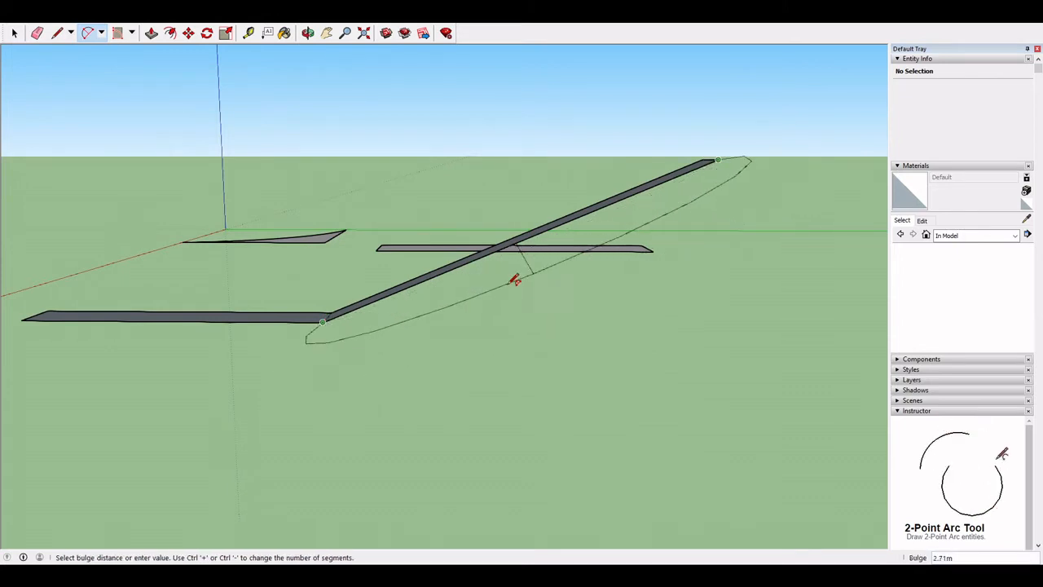
middle_click_drag(598, 280, 383, 290)
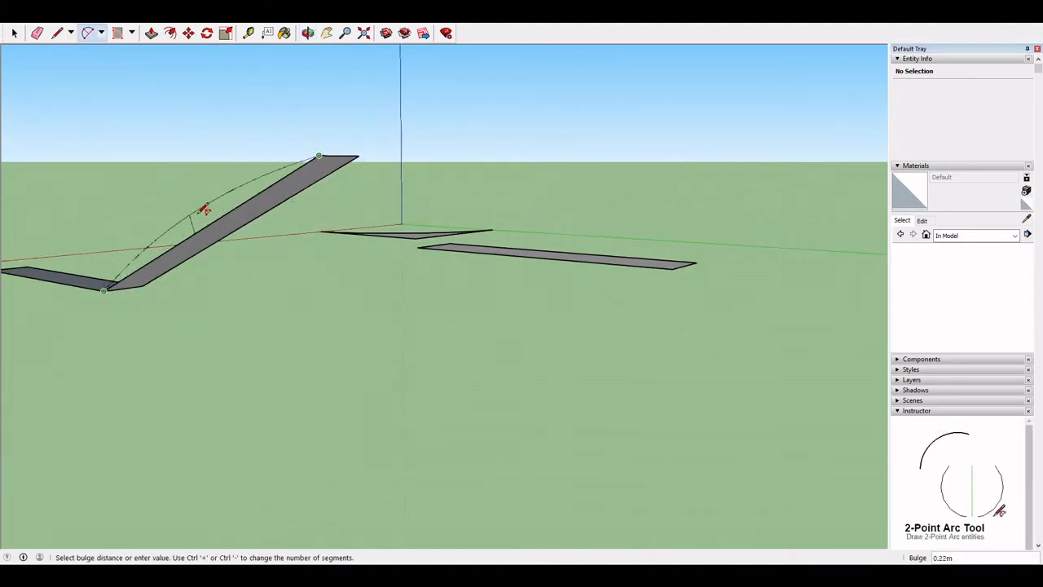
middle_click_drag(309, 342, 89, 84)
scroll(761, 302, "up", 6)
key("Escape")
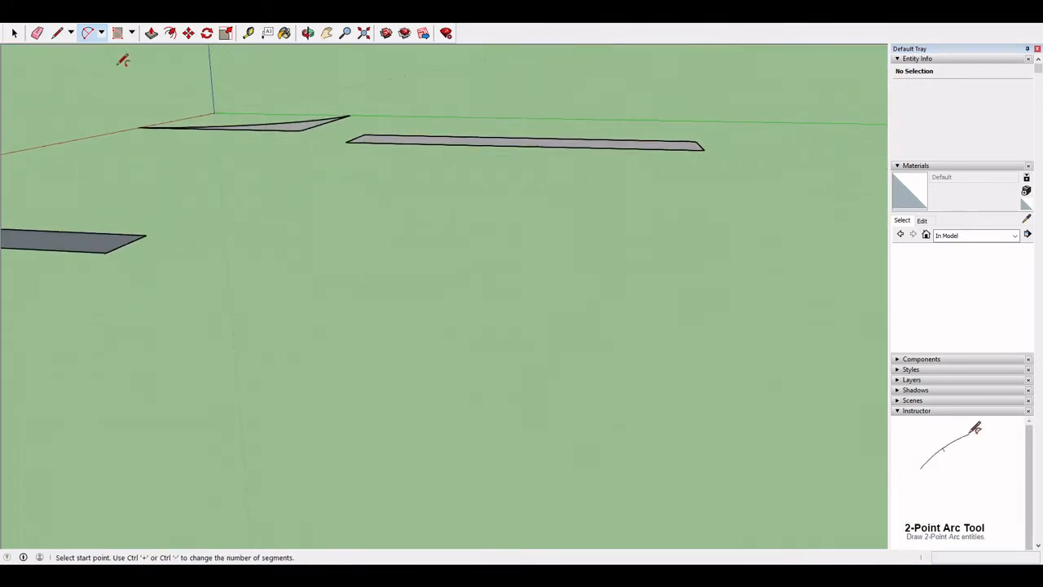
key("ctrl+z")
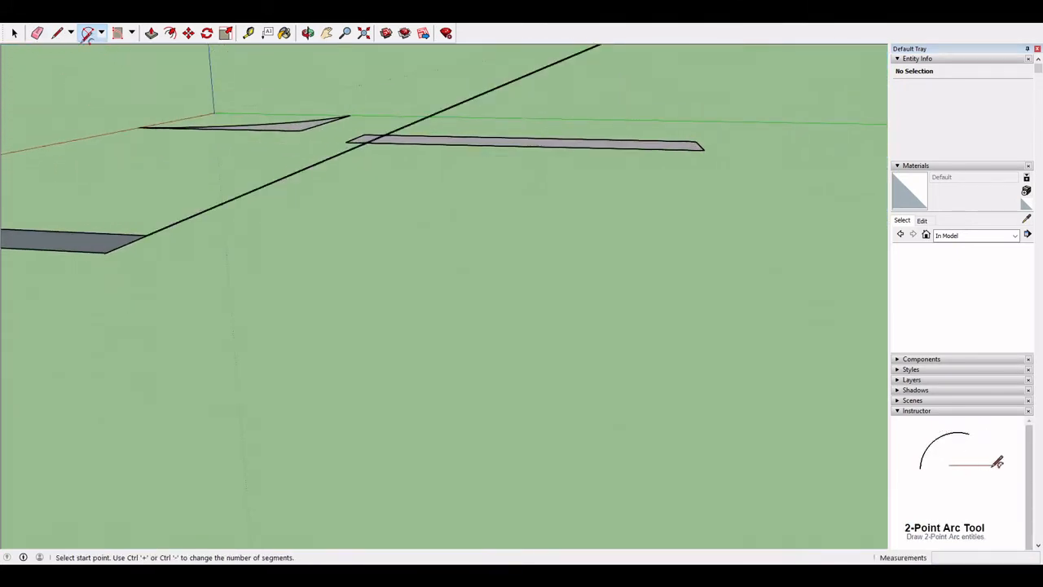
- Draw a horizontal line from the ramp's lower corner and a vertical line up to its upper corner, closing a triangular side face
left_click(57, 32)
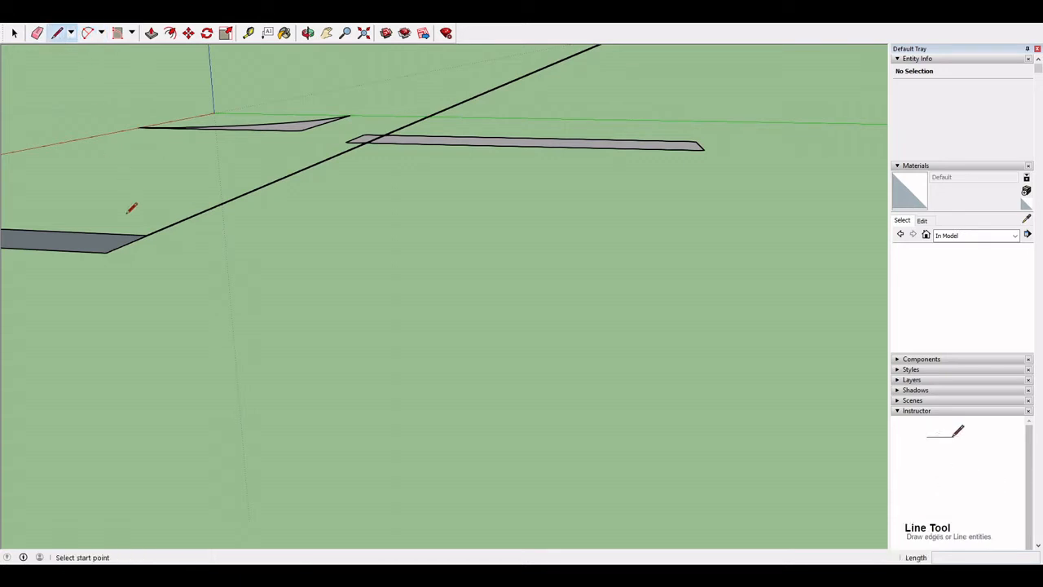
left_click(107, 251)
middle_click_drag(391, 294, 368, 356)
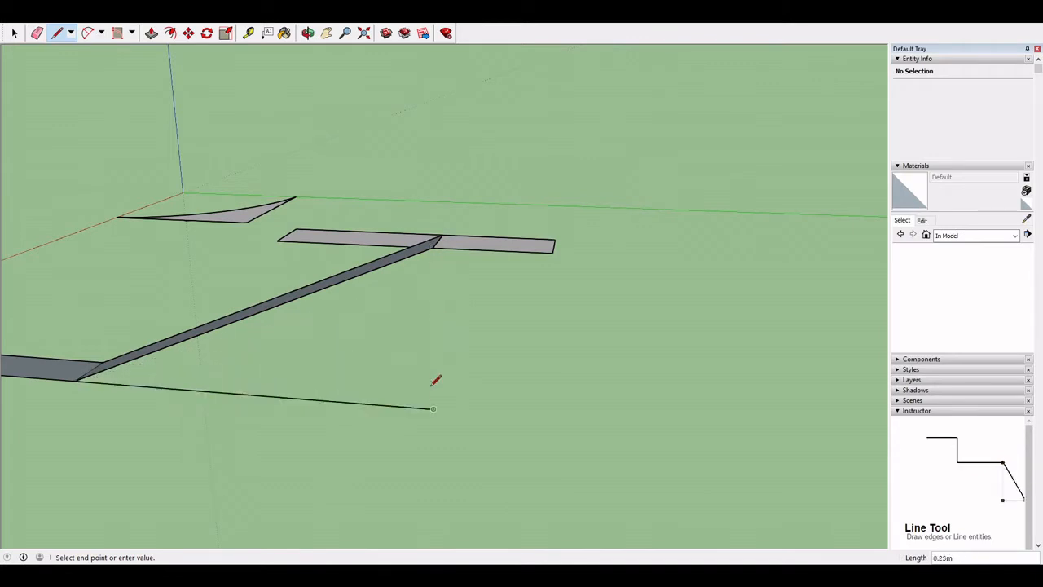
left_click(433, 246)
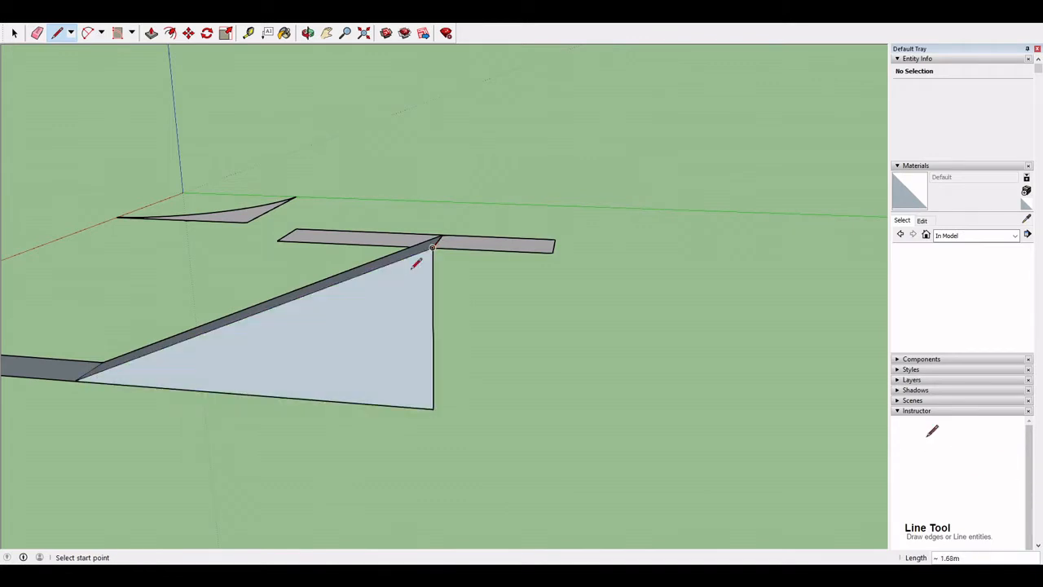
- Draw a two-point arc across the triangular face between the ramp's lower and upper corners, bulging downward about 0.44 m
left_click(87, 33)
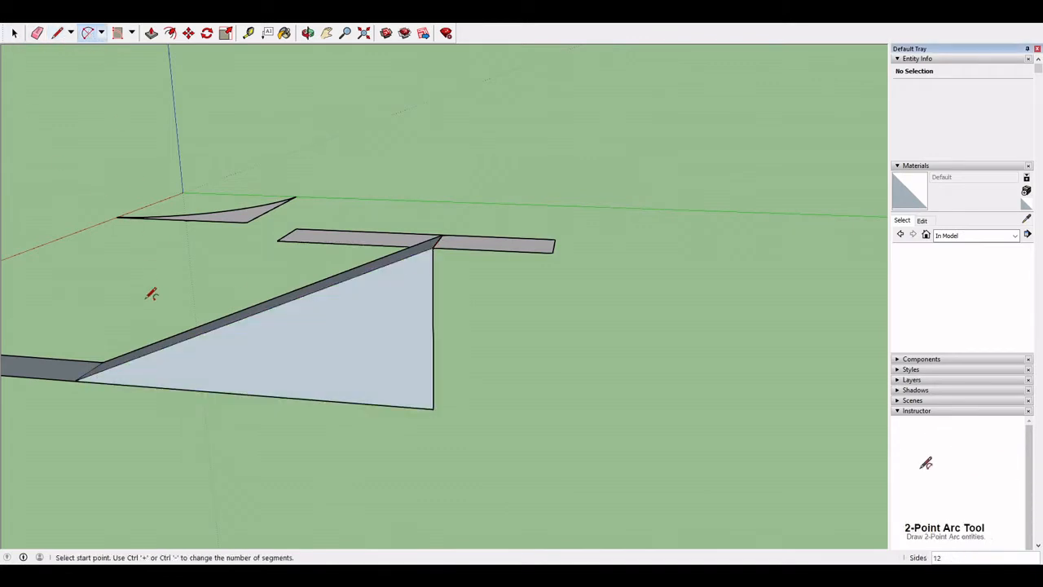
left_click(75, 380)
left_click(434, 245)
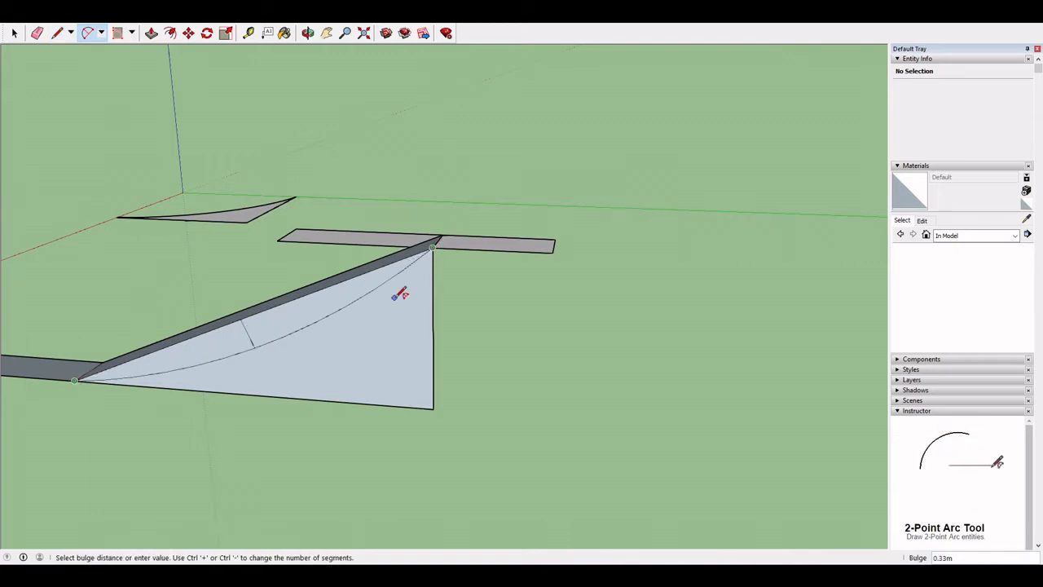
scroll(359, 320, "up", 3)
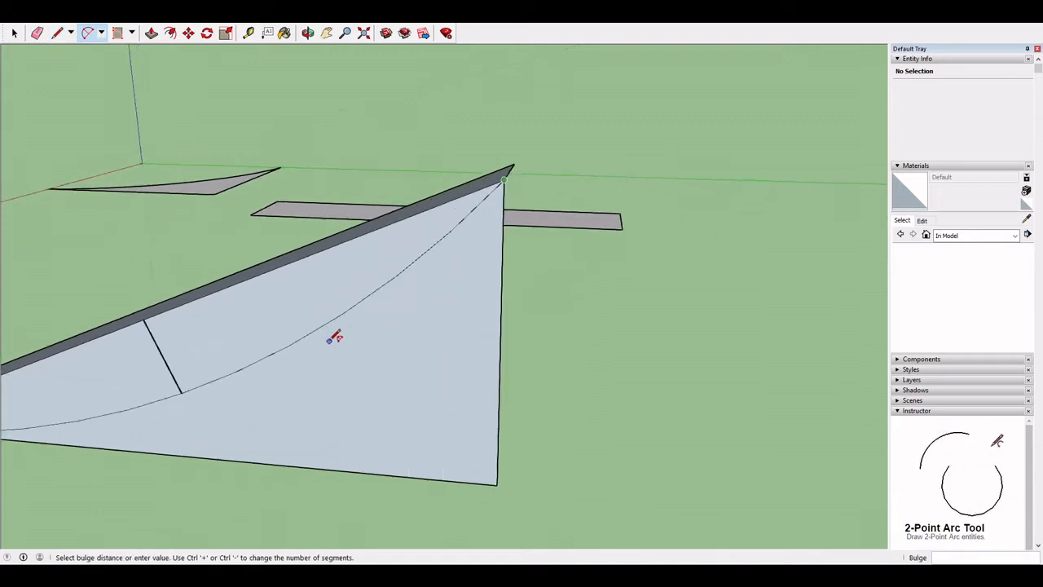
middle_click_drag(337, 334, 633, 221)
left_click(630, 214)
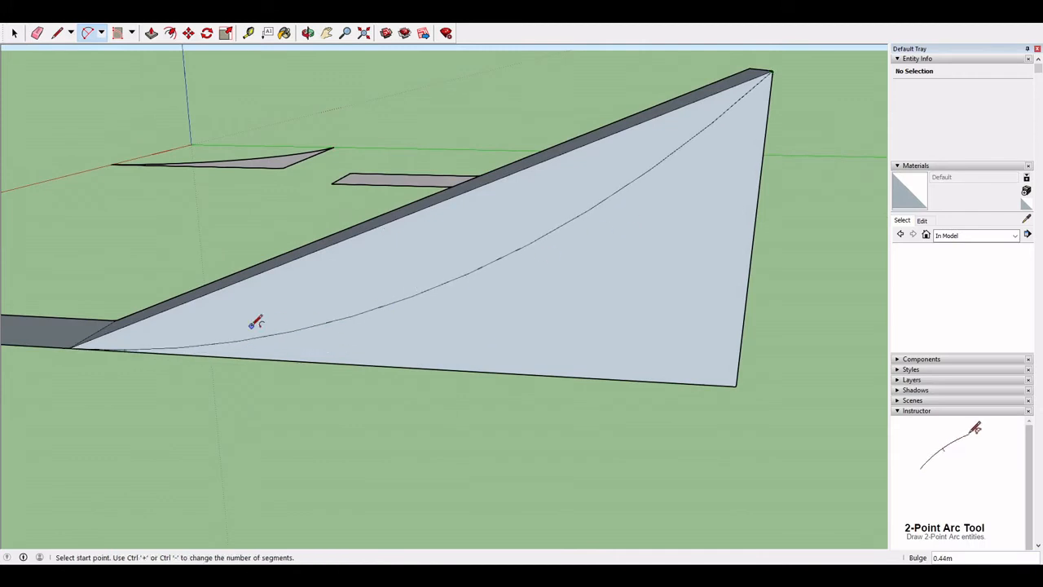
- Erase the straight ramp, its leftover end edge and the area above the arc, keeping the curved side face
left_click(36, 32)
mouse_move(249, 187)
left_mouse_down()
mouse_move(337, 226)
mouse_move(333, 216)
left_mouse_up()
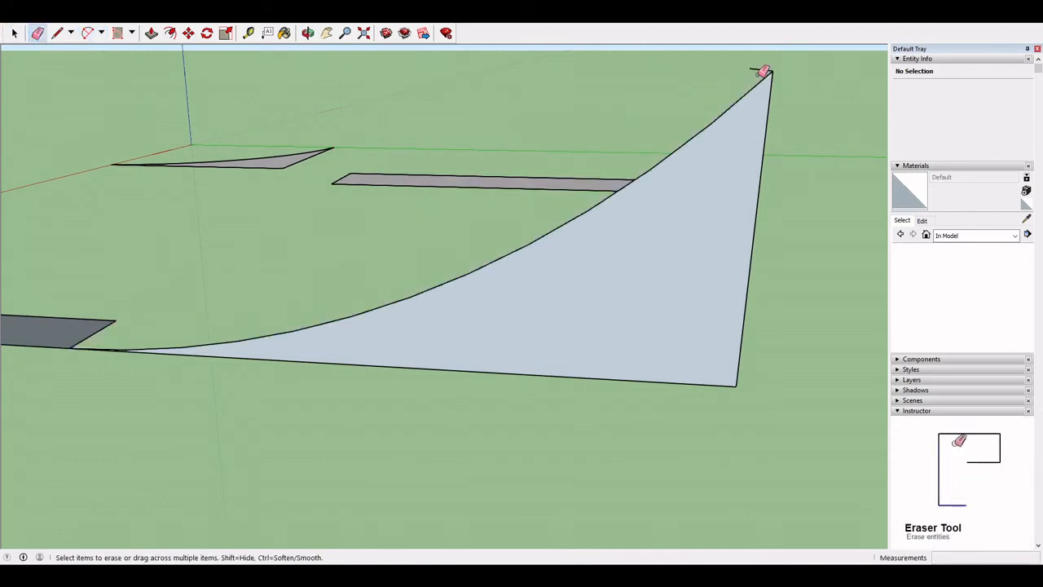
left_click_drag(757, 73, 779, 68)
key("ctrl+z")
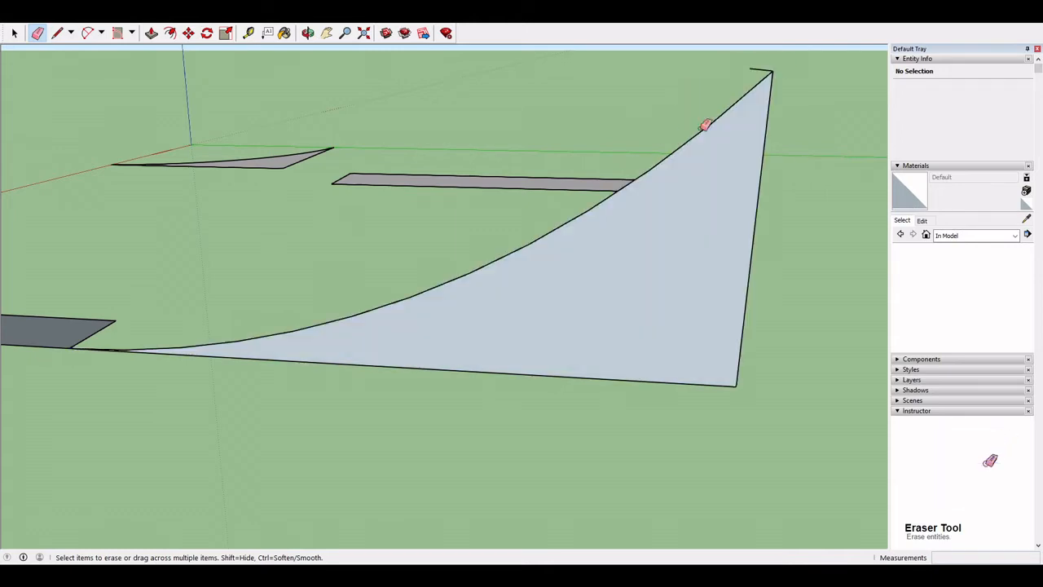
mouse_move(484, 199)
middle_mouse_down()
mouse_move(823, 242)
mouse_move(156, 228)
mouse_move(269, 277)
mouse_move(326, 282)
middle_mouse_up()
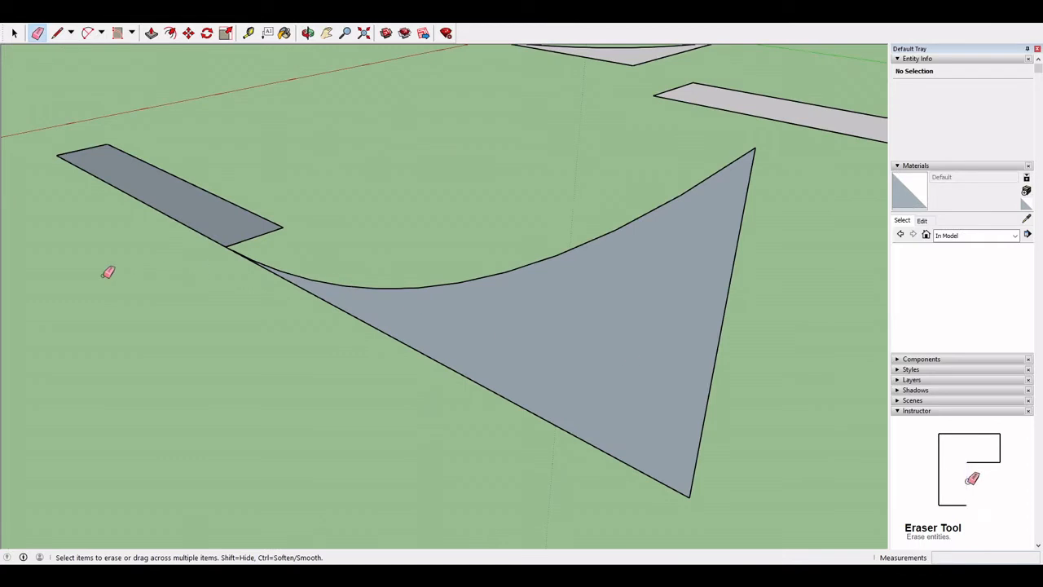
- Draw a circle with a radius of about 0.52 m in the empty area beyond the curved face's tall end
mouse_move(108, 272)
middle_mouse_down()
mouse_move(340, 304)
mouse_move(175, 58)
middle_mouse_up()
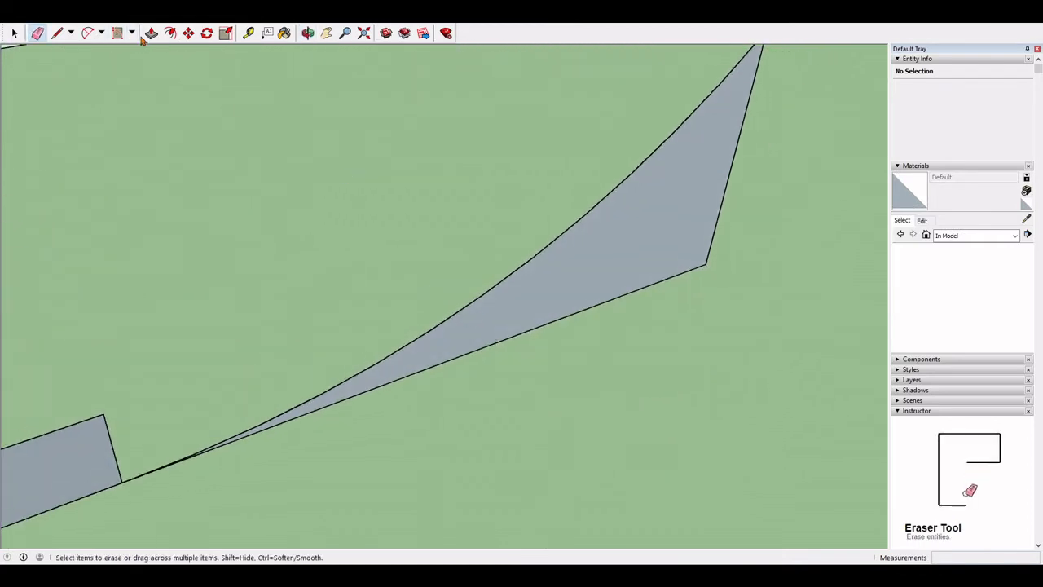
scroll(249, 155, "down", 5)
mouse_move(226, 142)
middle_mouse_down()
mouse_move(412, 236)
mouse_move(373, 210)
middle_mouse_up()
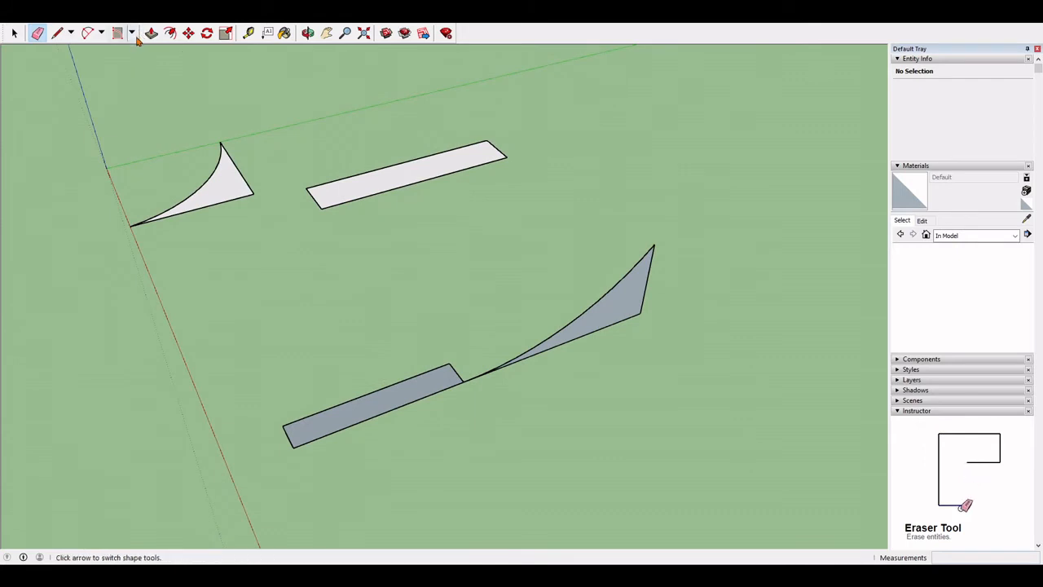
left_click(151, 77)
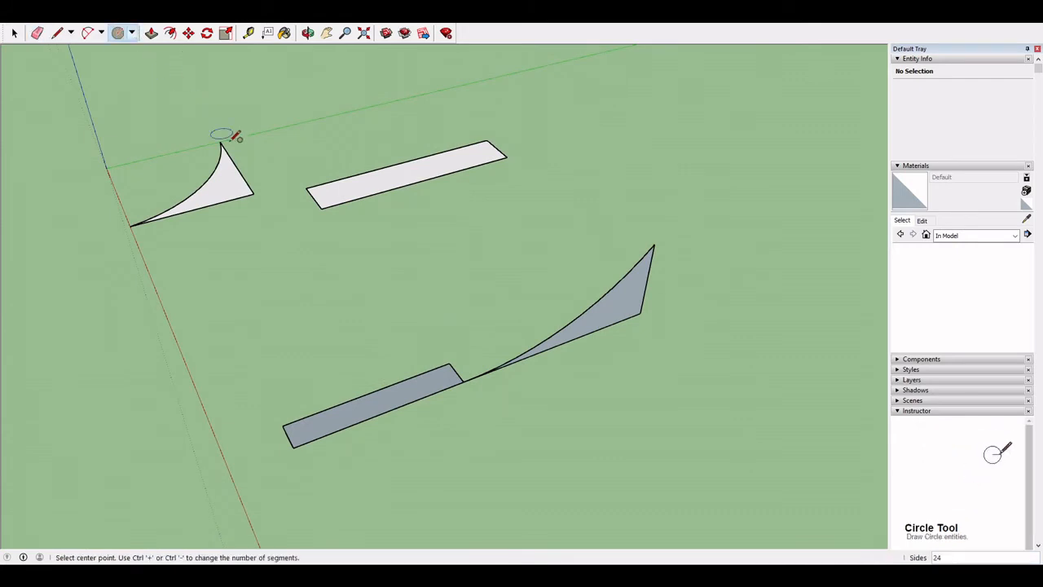
middle_click_drag(393, 267, 126, 158, "shift")
middle_click_drag(542, 348, 130, 350, "shift")
middle_click_drag(270, 239, 517, 350, "shift")
middle_click_drag(368, 220, 379, 327, "shift")
scroll(379, 327, "up", 1)
left_click(582, 284)
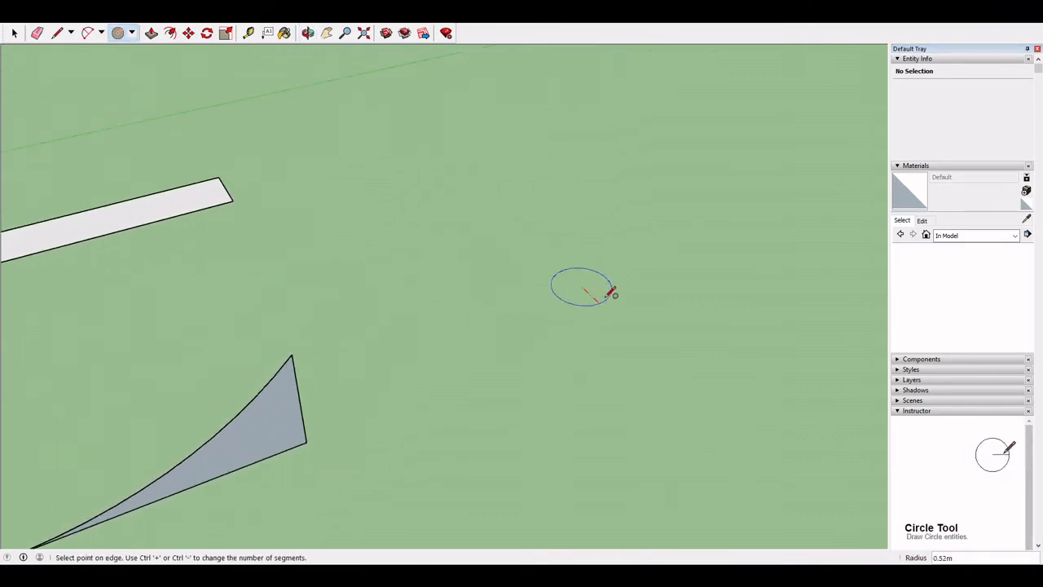
left_click(611, 291)
- Draw a line straight up along the blue axis from the circle's centre
middle_click_drag(559, 226, 130, 162)
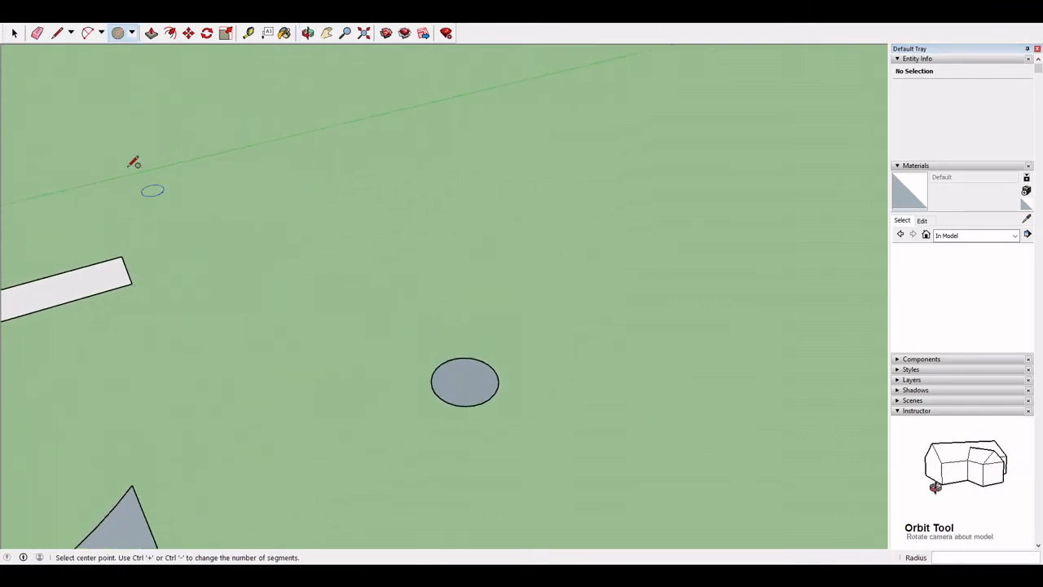
left_click(59, 34)
scroll(361, 388, "up", 2)
left_click(523, 373)
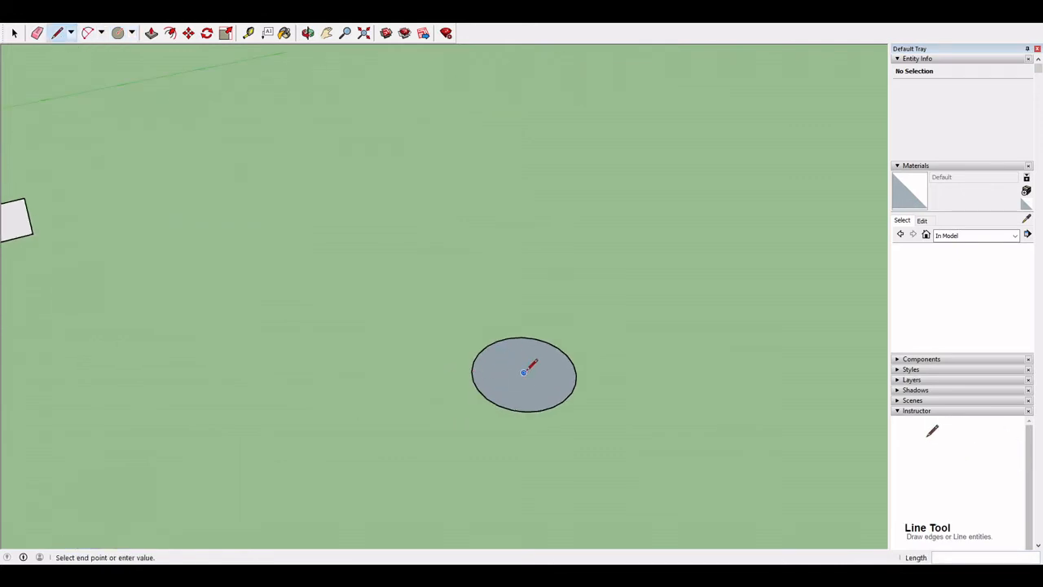
middle_click_drag(503, 399, 428, 105)
middle_click_drag(483, 203, 389, 294, "shift")
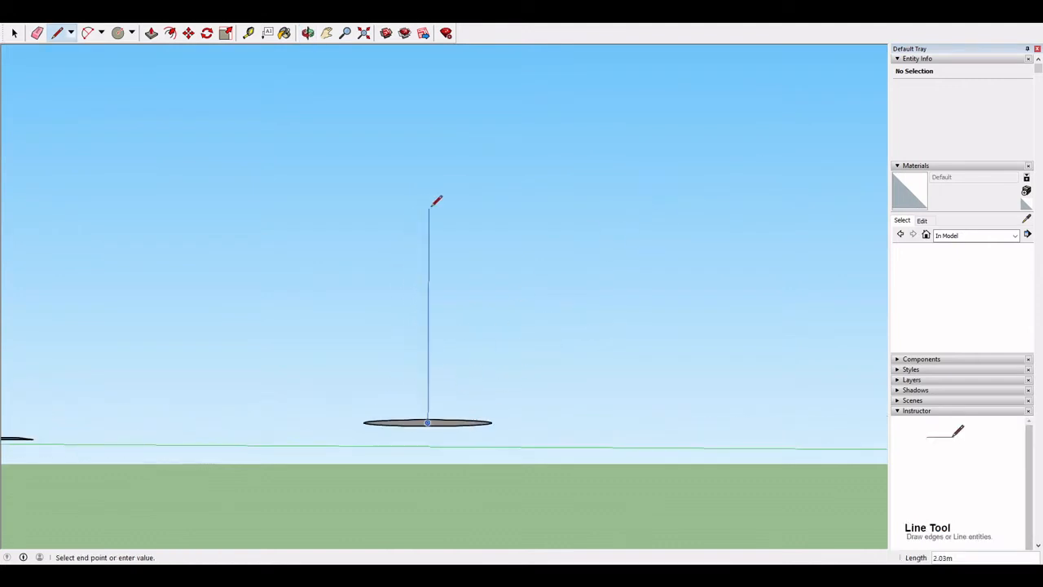
left_click(431, 89)
- Extend the path from the upright's top with a horizontal line and a vertical line back down
middle_click_drag(430, 89, 488, 317)
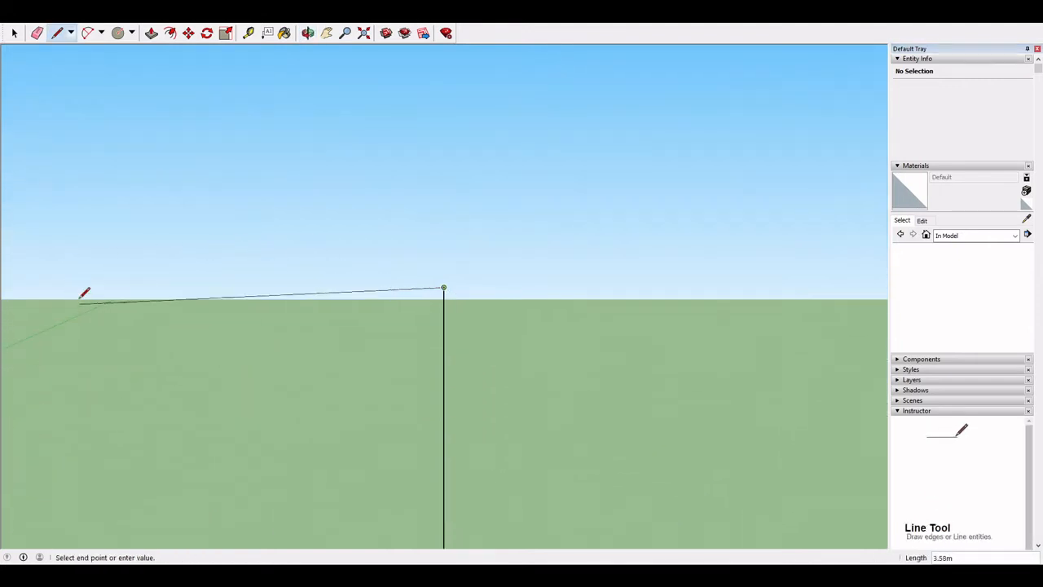
middle_click_drag(84, 293, 260, 289)
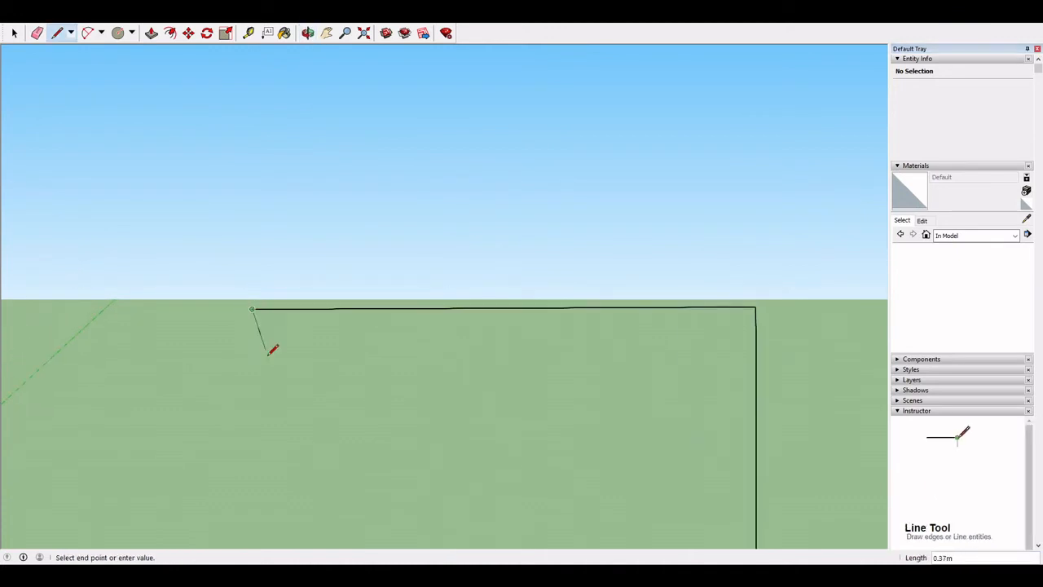
middle_click_drag(272, 351, 264, 250)
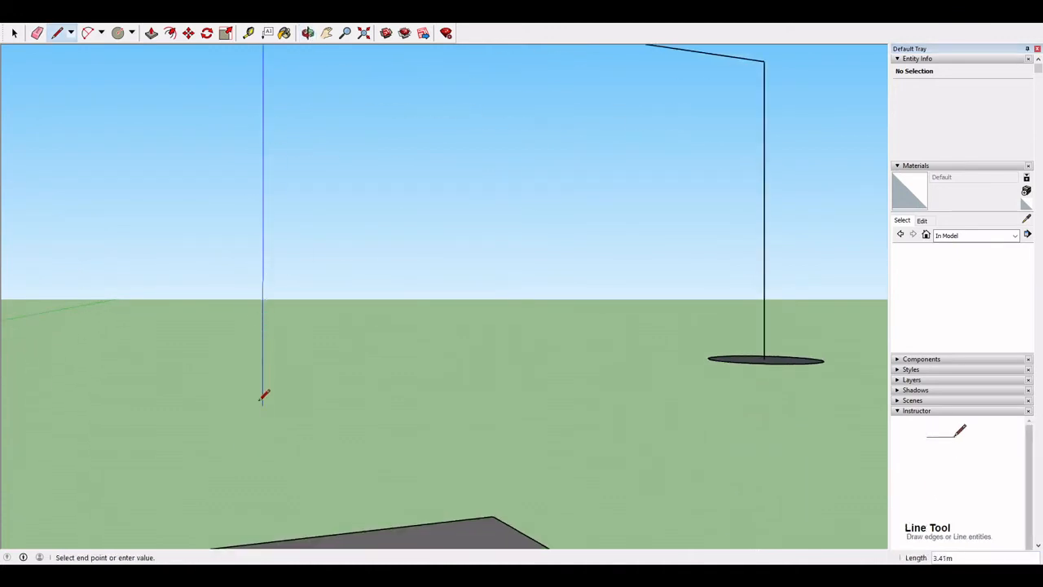
middle_click_drag(490, 386, 428, 435, "shift")
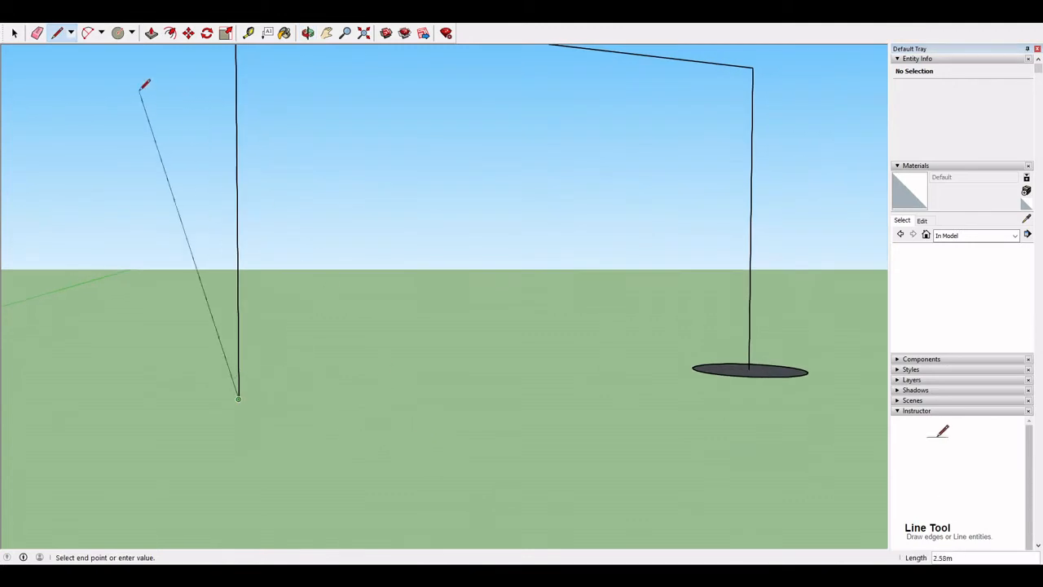
- Try rounding both upper corners of the path with two-point arcs, and undo them
left_click(88, 37)
middle_click_drag(286, 181, 251, 273, "shift")
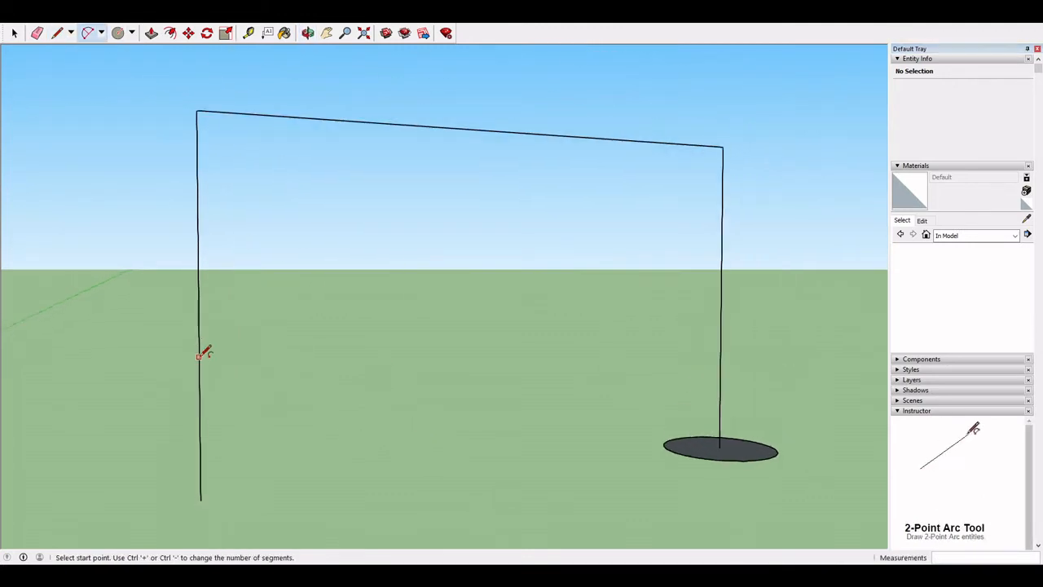
left_click(199, 306)
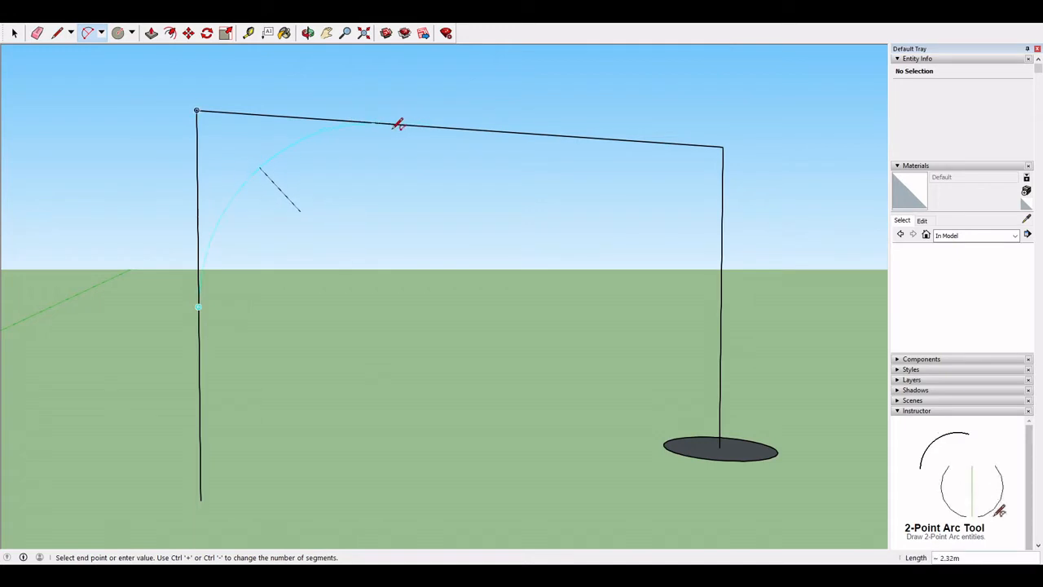
double_click(373, 122)
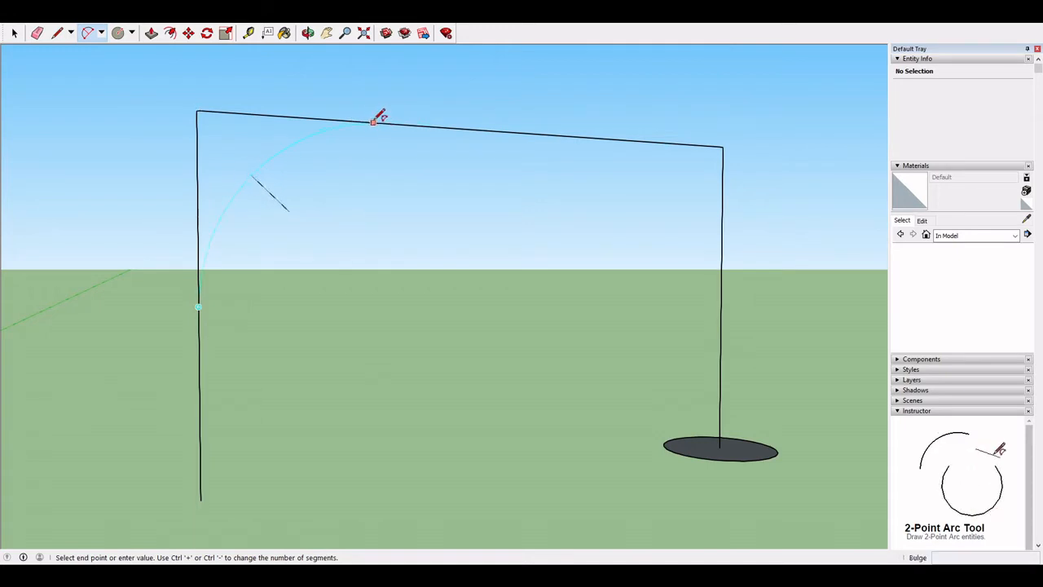
left_click(720, 297)
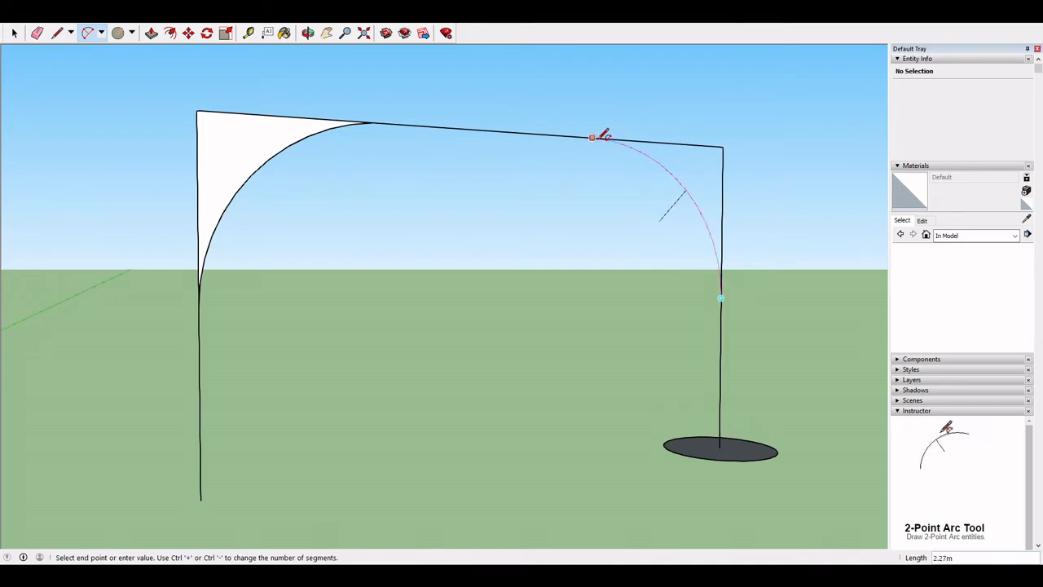
left_click(592, 137)
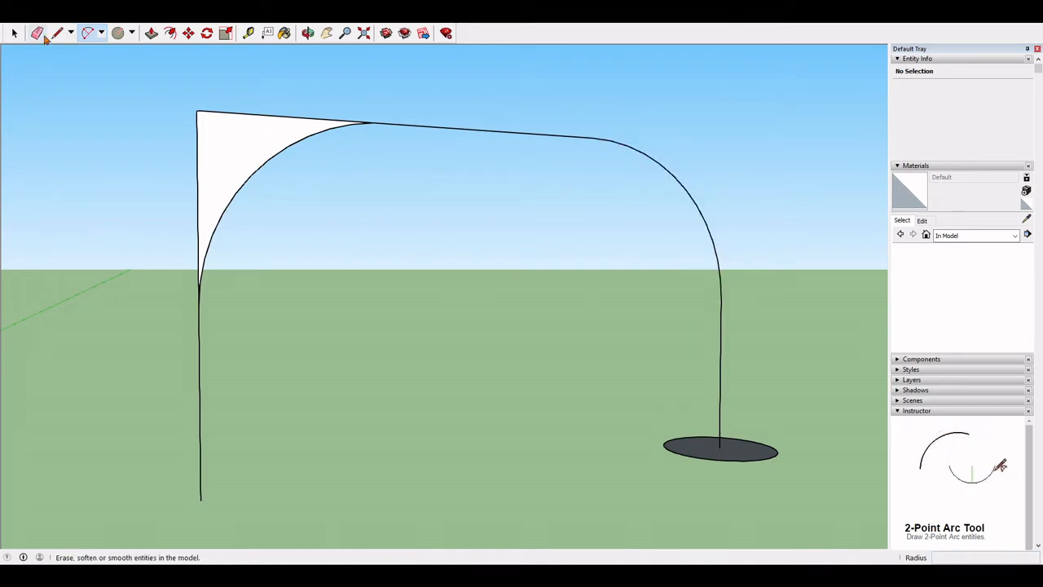
key("ctrl+z")
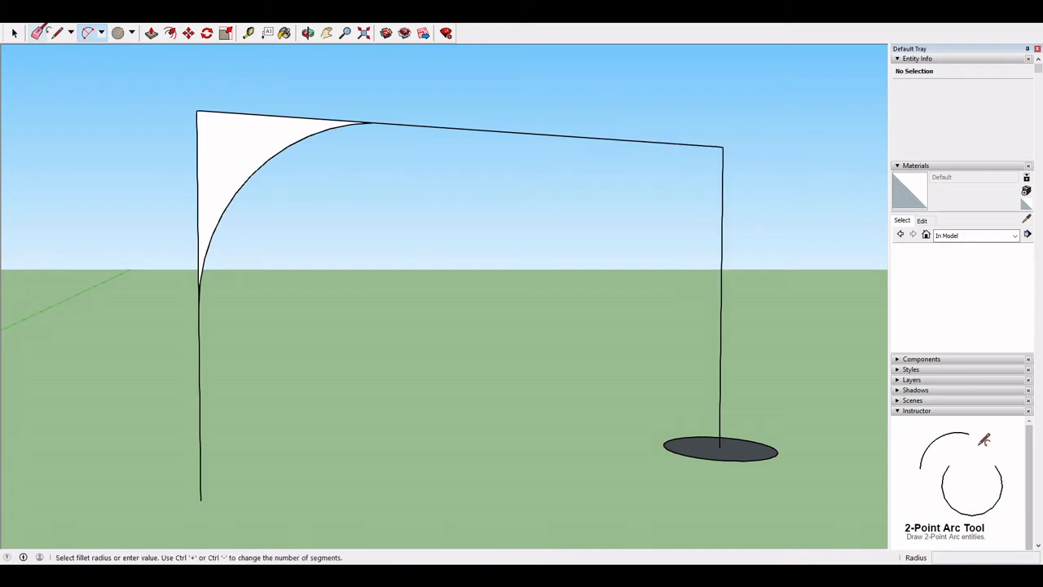
key("ctrl+z")
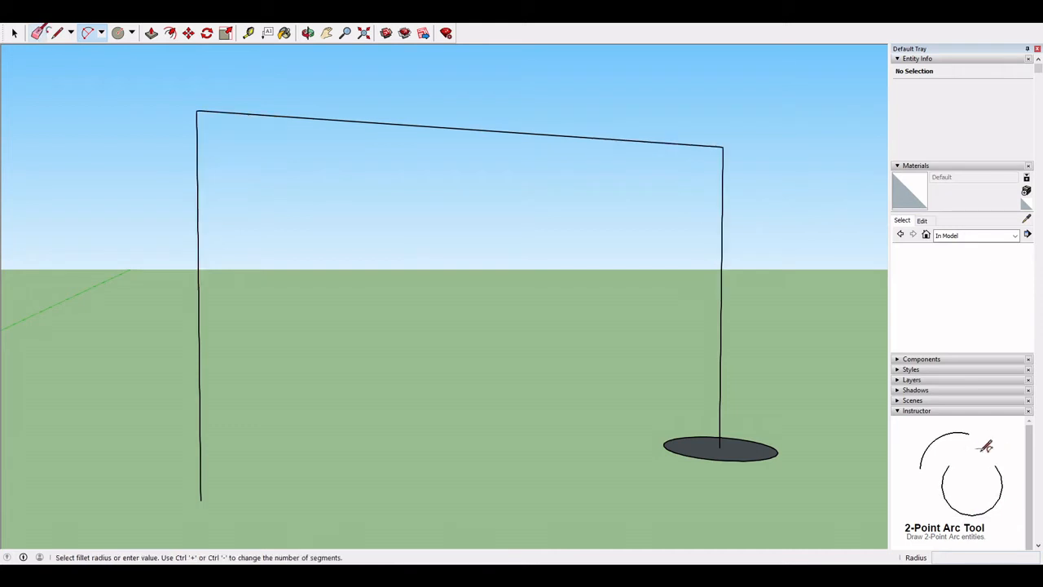
- Round both upper corners of the path with two-point arcs that blend each upright into the horizontal line
left_click(198, 306)
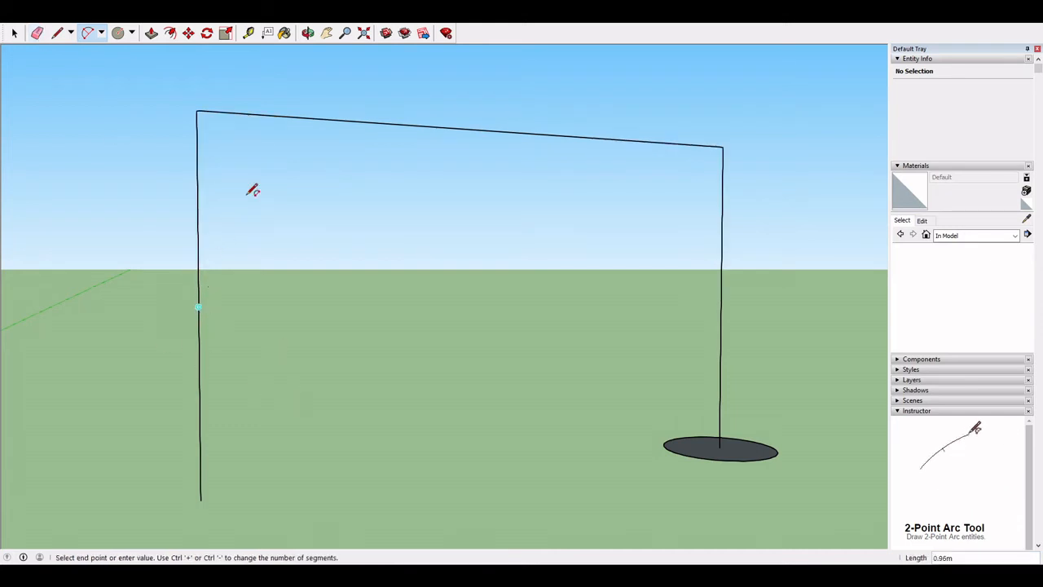
double_click(386, 123)
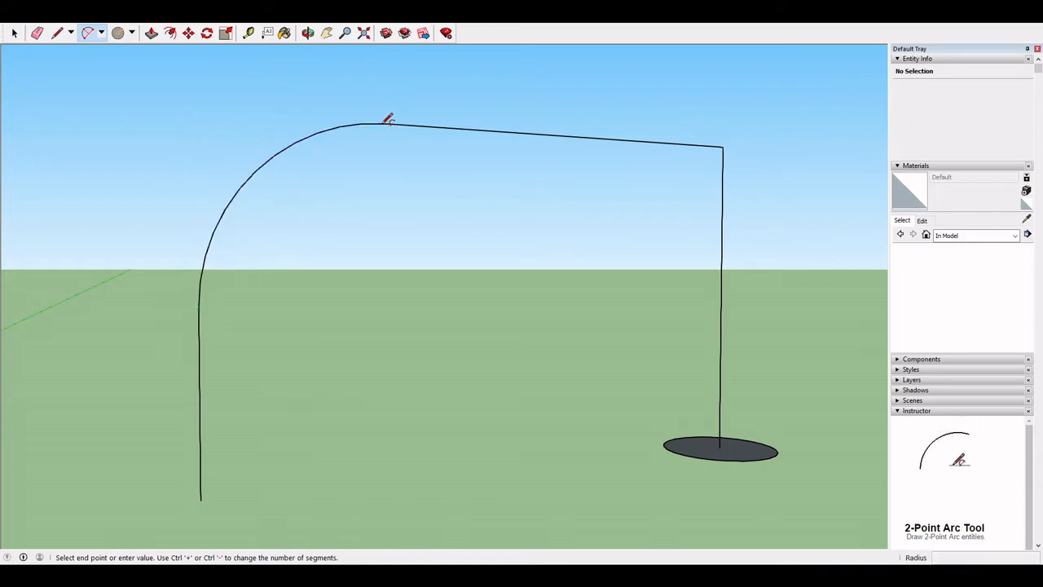
left_click(721, 297)
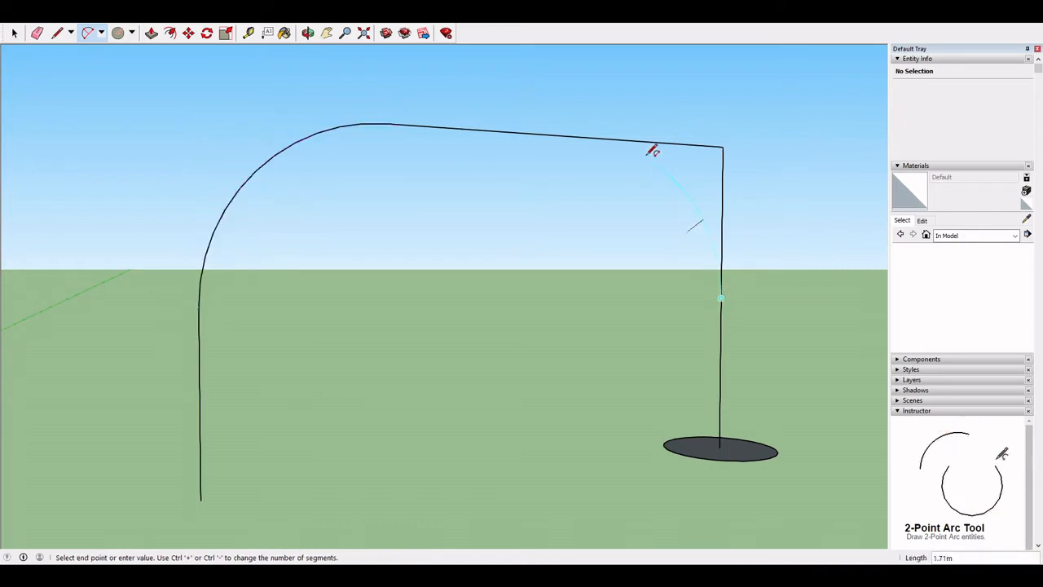
double_click(600, 133)
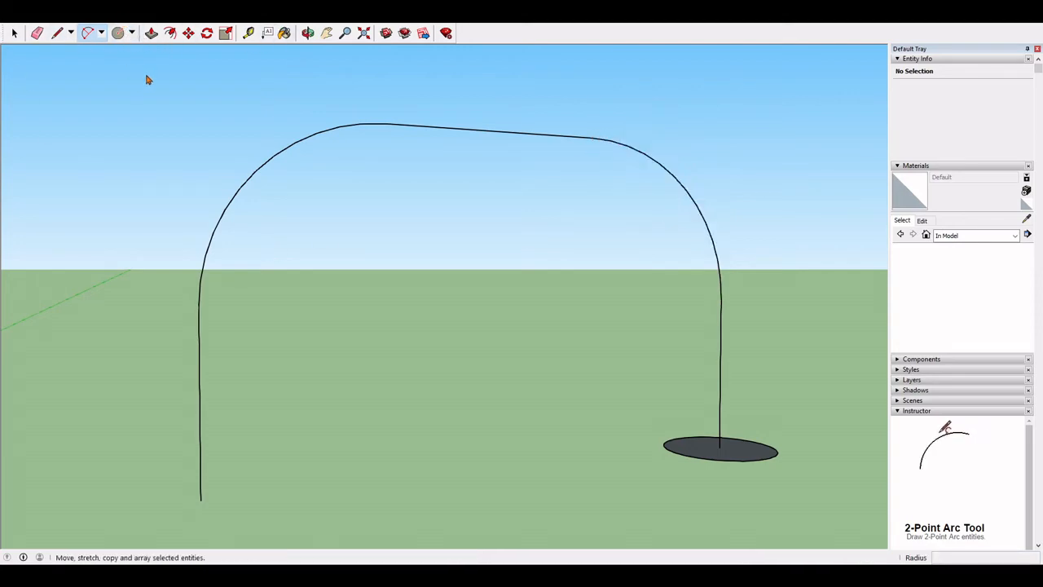
- Sweep the circle along the entire rounded path with Follow Me to form an arched pipe ending at the far upright's base
left_click(174, 124)
middle_click_drag(702, 432, 526, 288)
left_click_drag(526, 289, 560, 231)
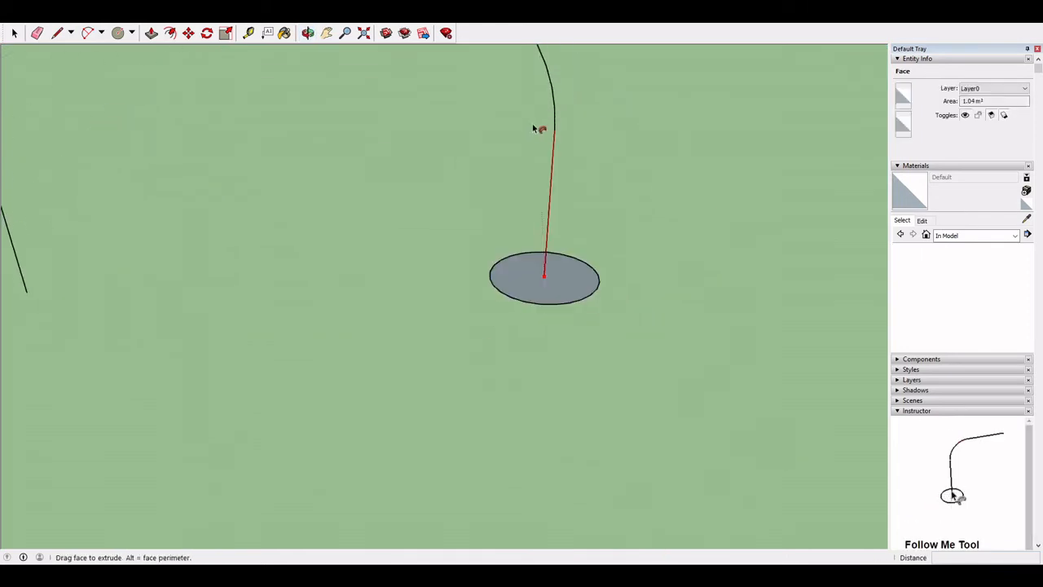
scroll(534, 127, "down", 1)
middle_click_drag(538, 137, 641, 254, "shift")
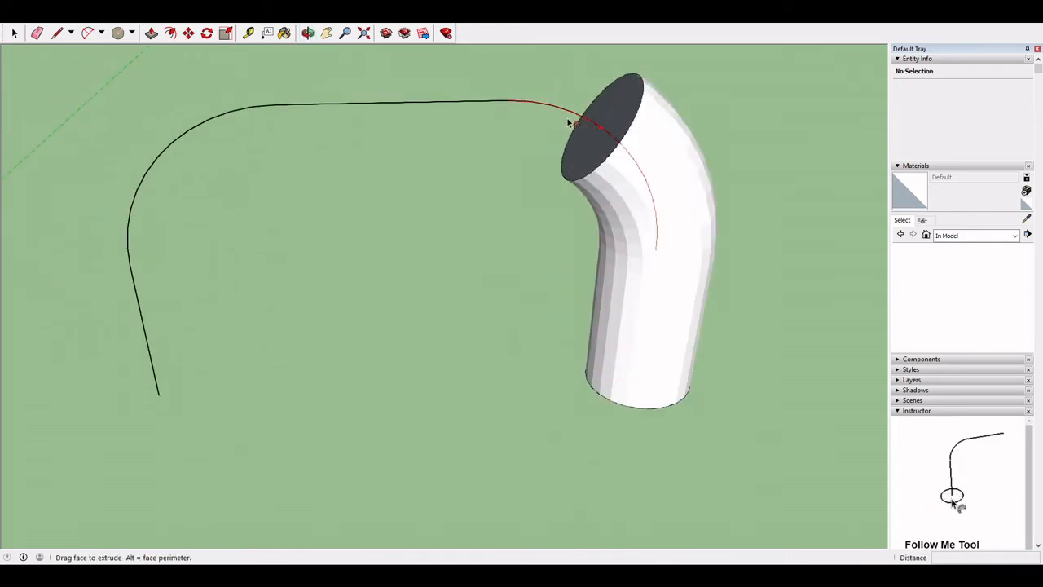
left_click_drag(569, 122, 168, 414)
middle_click_drag(168, 414, 601, 401)
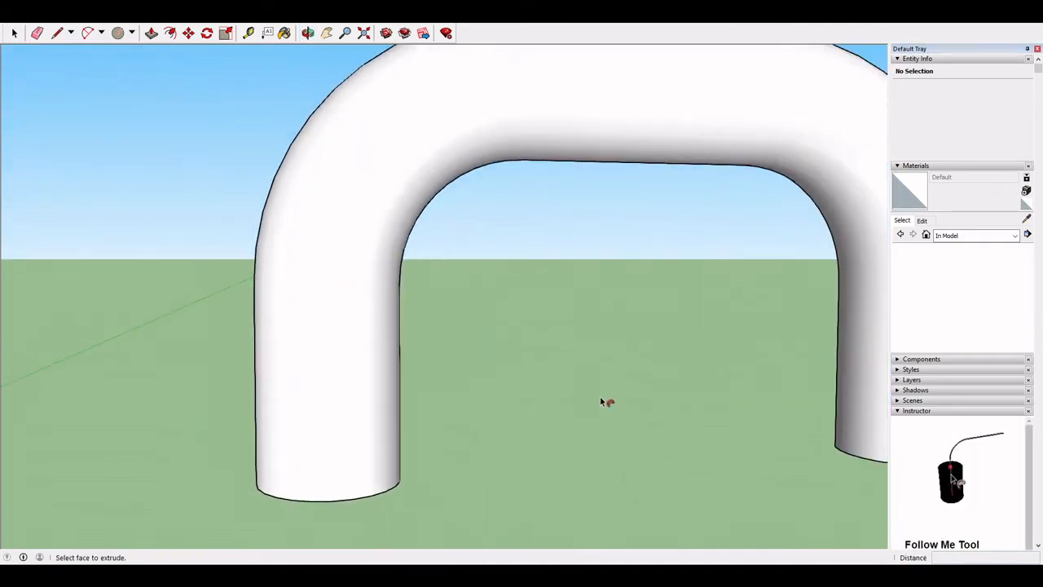
scroll(657, 409, "down", 2)
scroll(762, 145, "down", 5)
middle_click_drag(761, 146, 452, 209, "shift")
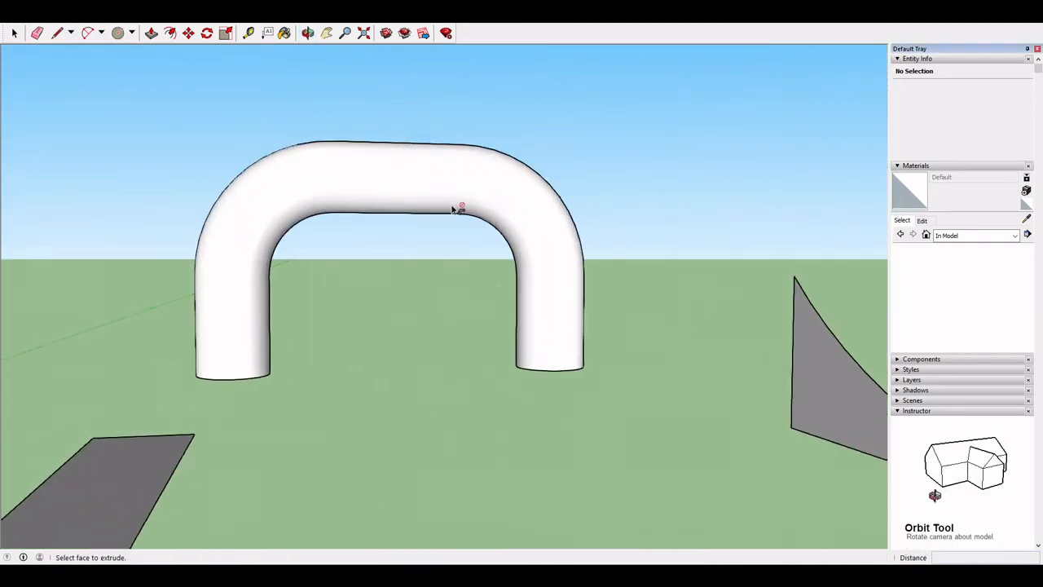
middle_click_drag(554, 361, 485, 391)
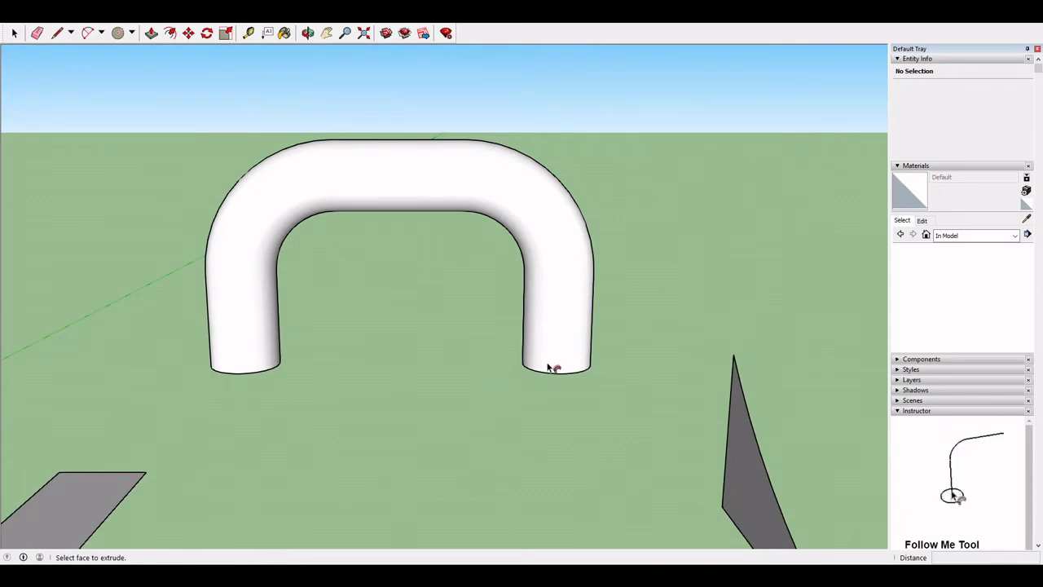
- Try extruding the curved ramp face with Follow Me across to the side and around the adjoining strip's edges, and undo it
middle_click_drag(551, 366, 592, 245)
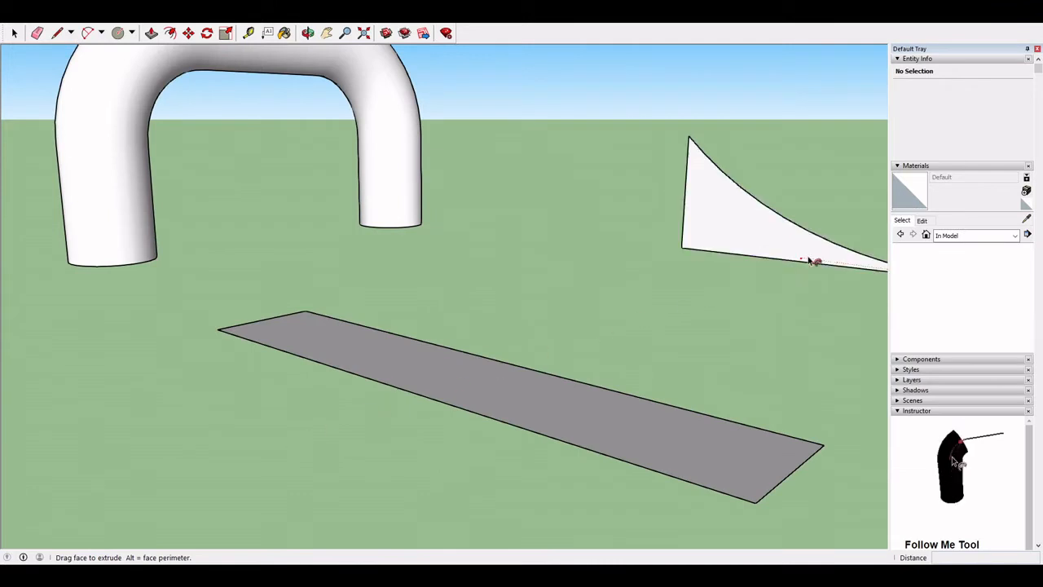
middle_click_drag(770, 292, 725, 294, "shift")
middle_click_drag(548, 317, 462, 307)
left_click(462, 303)
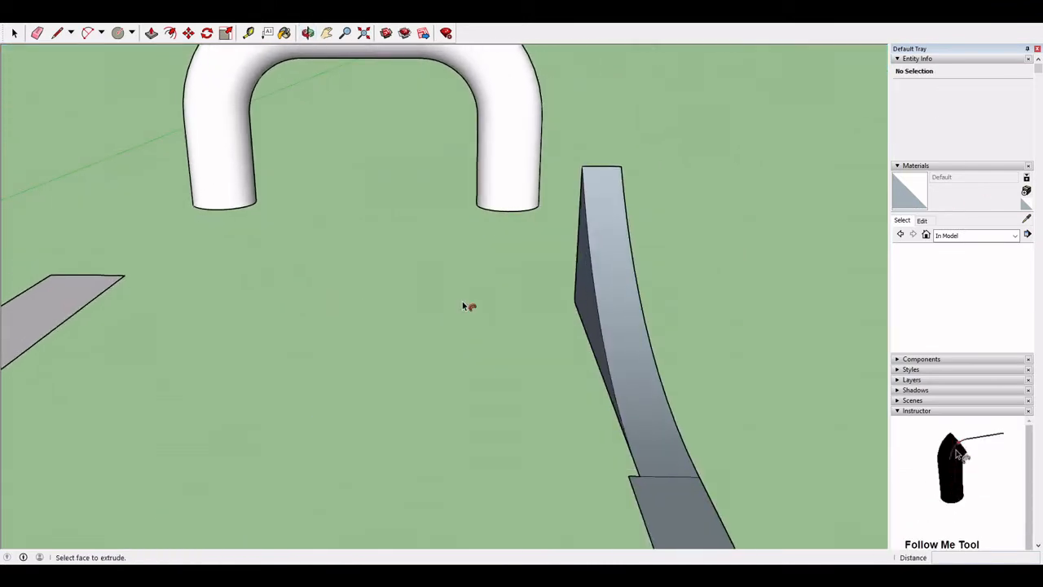
key("ctrl+z")
left_click(639, 338)
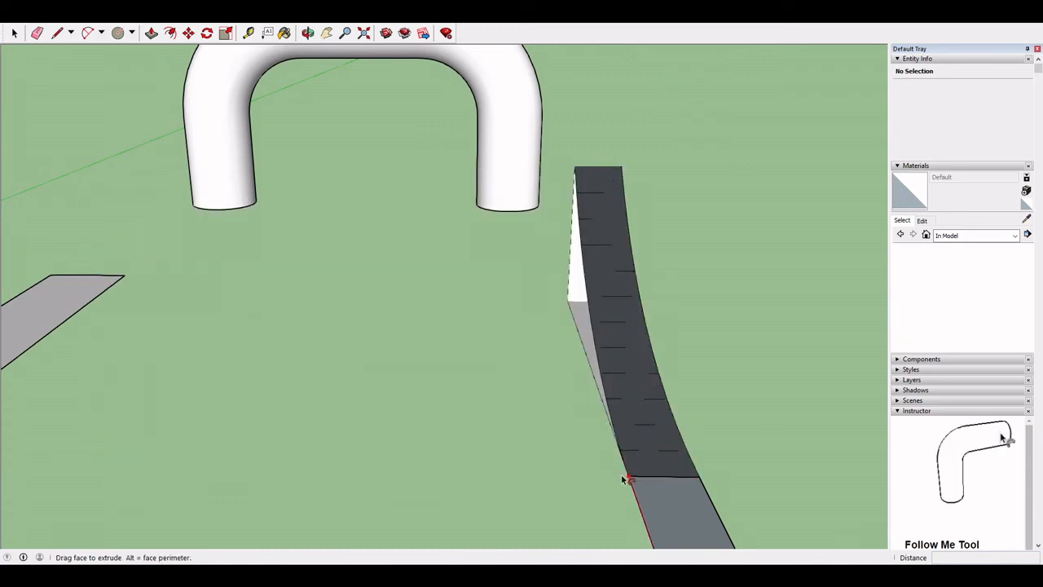
scroll(456, 509, "down", 3)
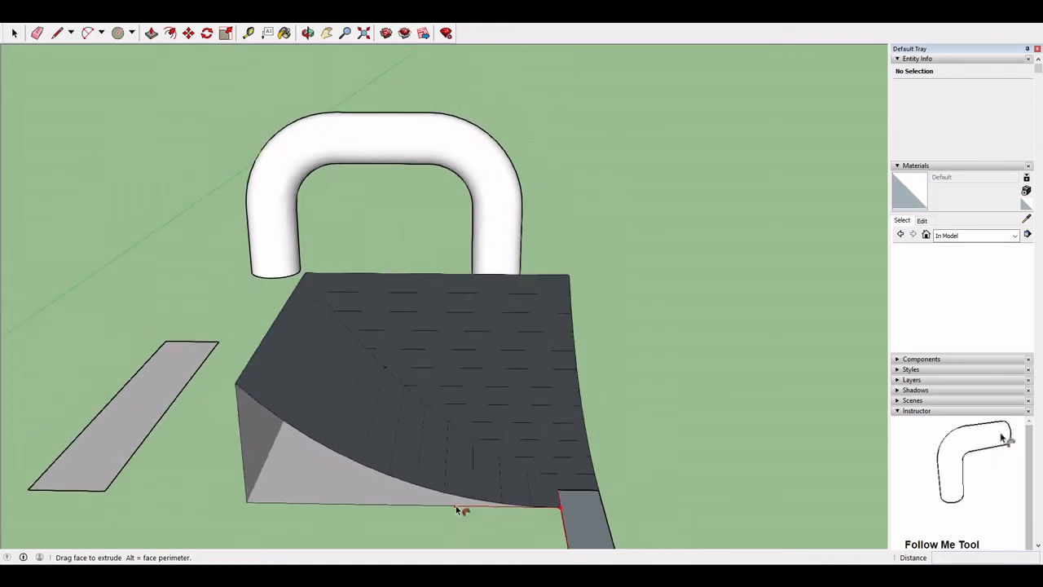
middle_click_drag(455, 506, 244, 245, "shift")
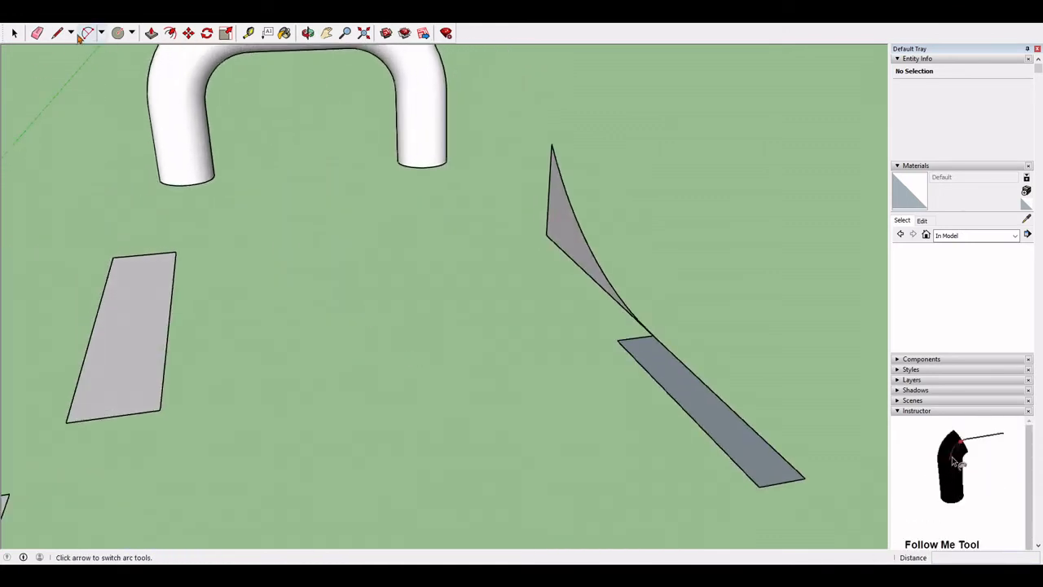
- Draw a two-point arc from the curved face's lower edge to the adjoining strip's long edge with a bulge of about 2.31 m
left_click(88, 34)
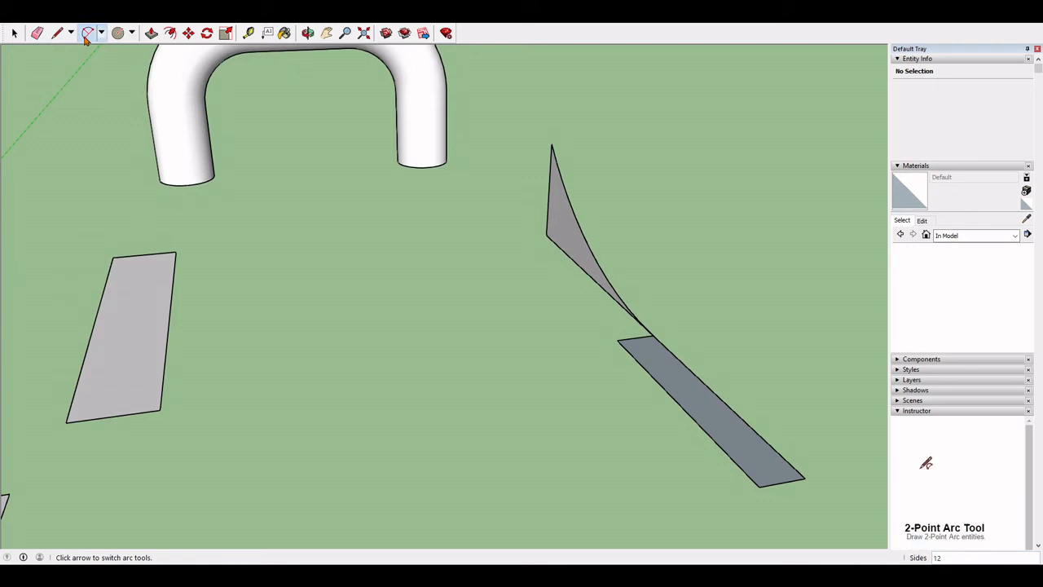
left_click(591, 278)
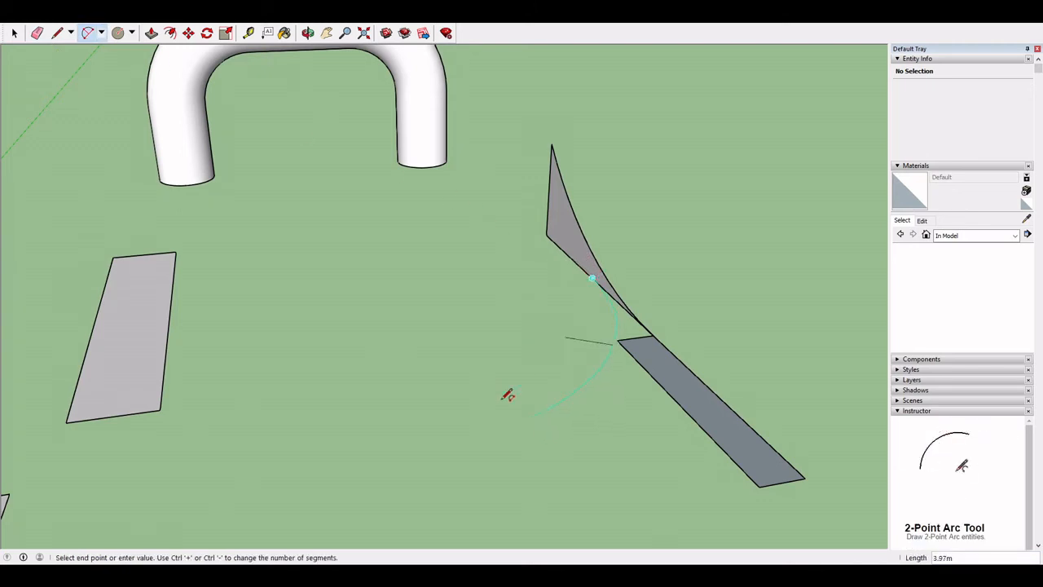
left_click(691, 415)
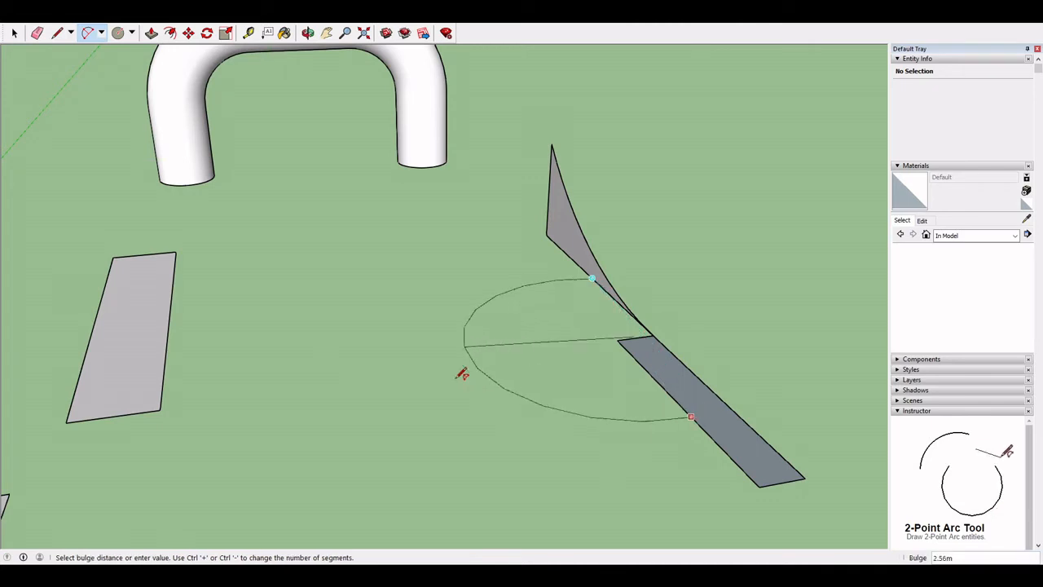
left_click(480, 372)
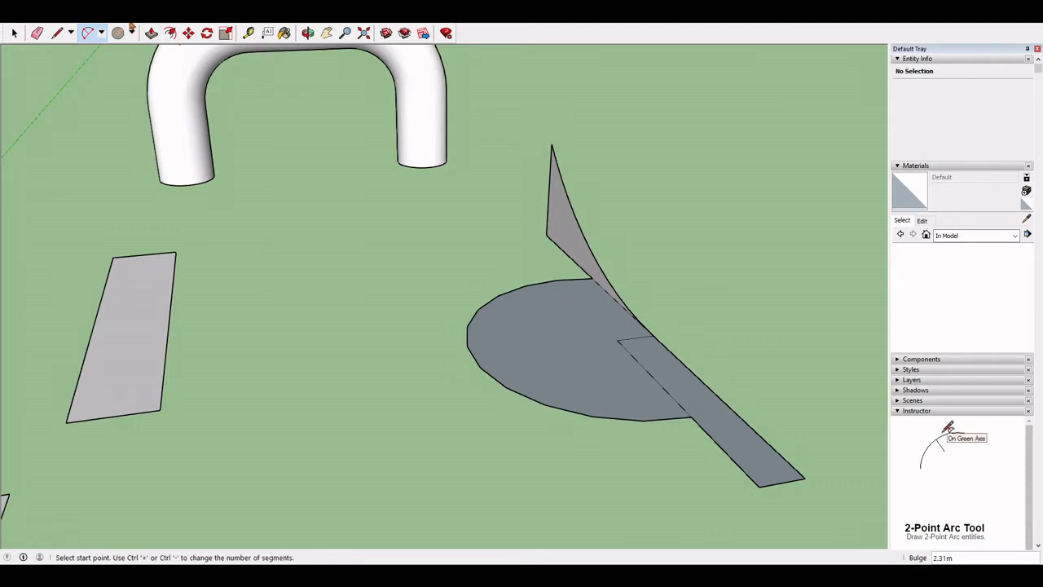
- Erase the adjoining strip's edges so that only the arc path remains attached to the curved face
left_click(37, 33)
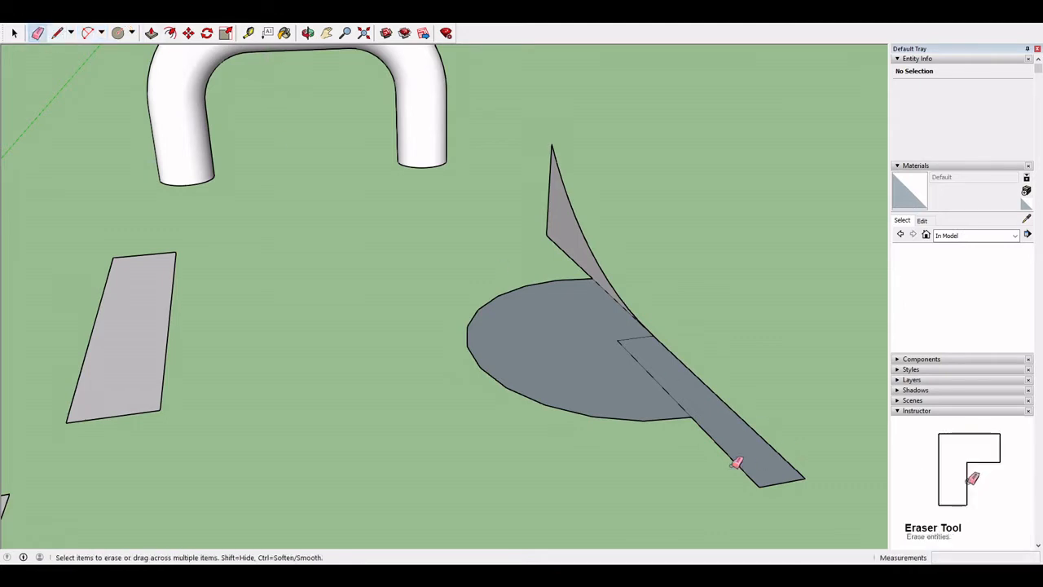
left_click(773, 394)
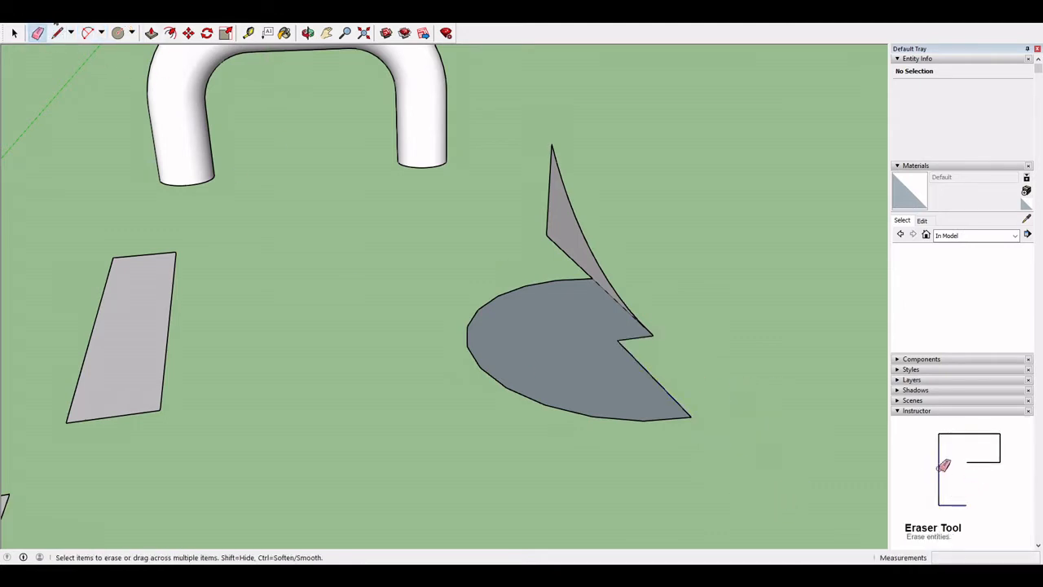
left_click_drag(633, 335, 636, 335)
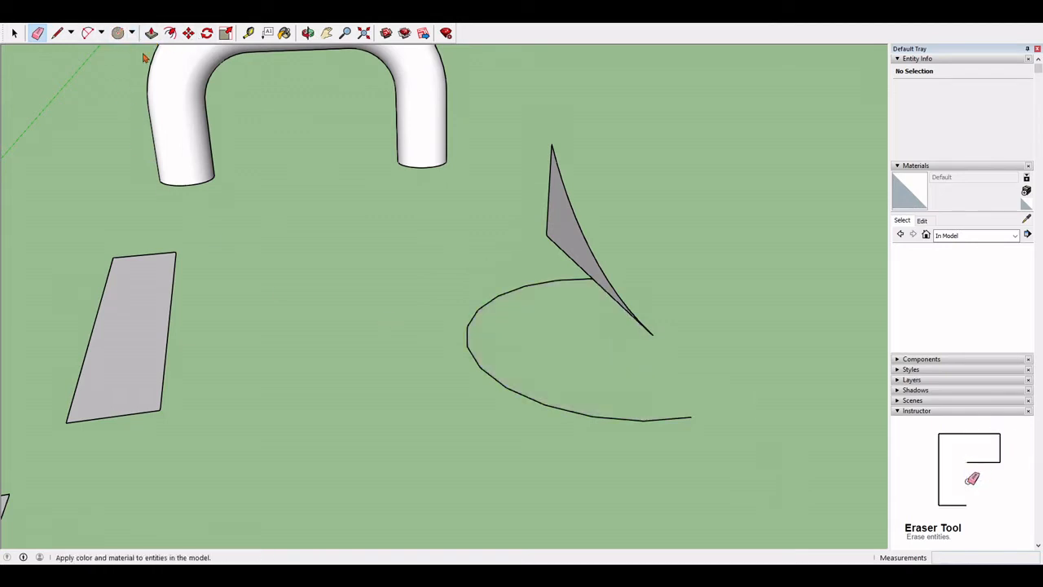
- Sweep the curved face along the arc to its free end with Follow Me
left_click(118, 32)
left_click_drag(574, 253, 691, 418)
middle_click_drag(750, 367, 575, 367)
- Undo the curved face's sweep, the erased strip edges and the arc, keeping the arched pipe
key("ctrl+z")
key("ctrl+z")
key("ctrl+z")
key("ctrl+z")
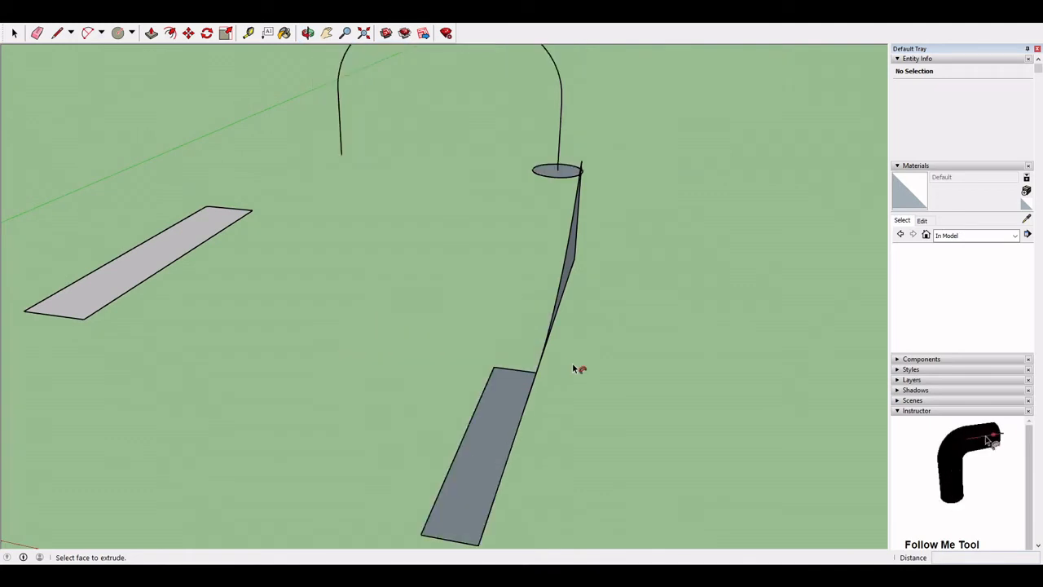
key("ctrl+y")
- Try drawing two hexagons with the Polygon tool in the empty ground between the strips, and undo each one
middle_click_drag(573, 368, 531, 372)
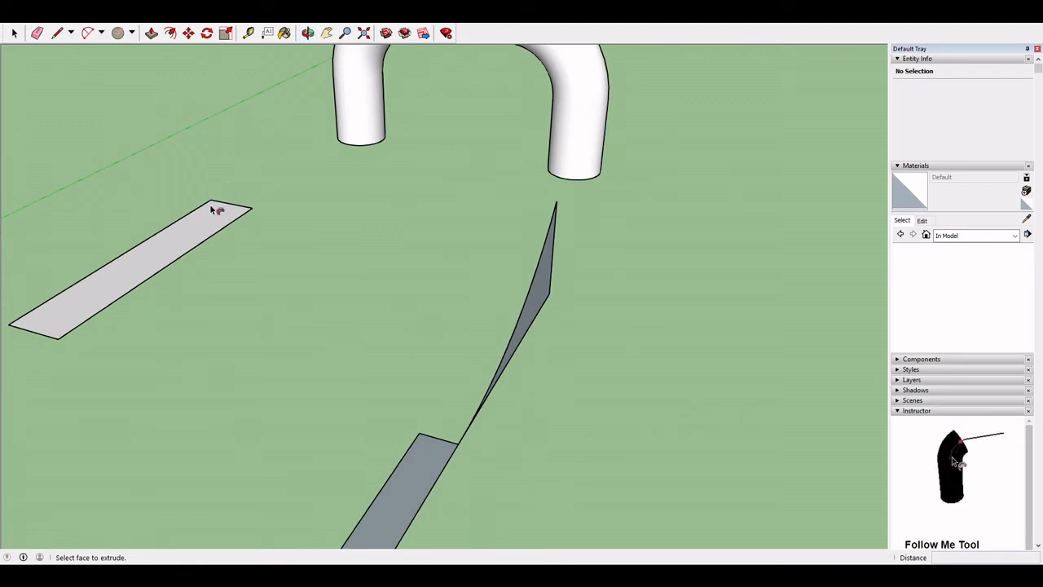
middle_click_drag(213, 211, 289, 302)
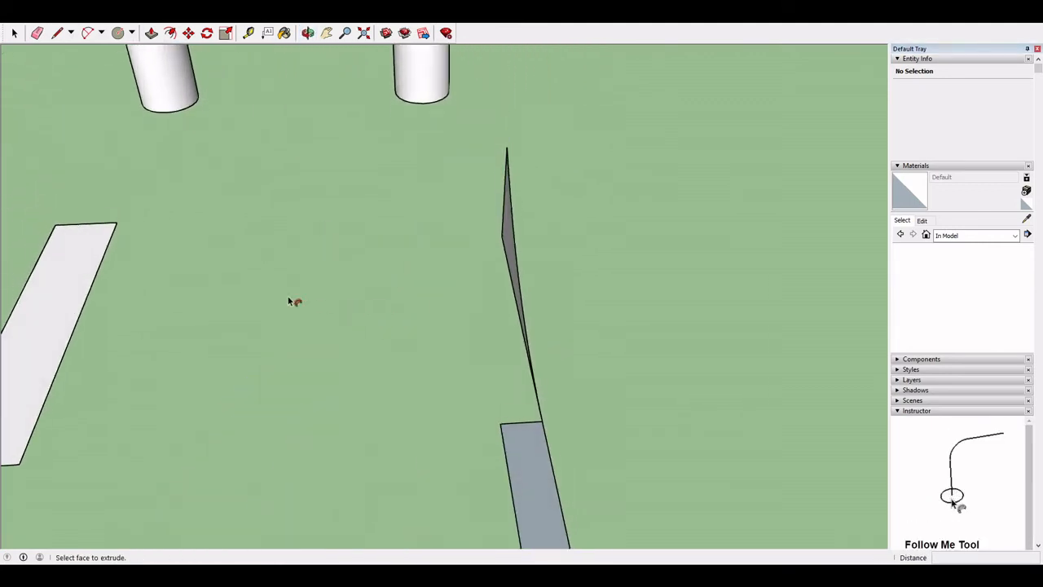
middle_click(287, 297)
middle_click(288, 297)
left_click(131, 36)
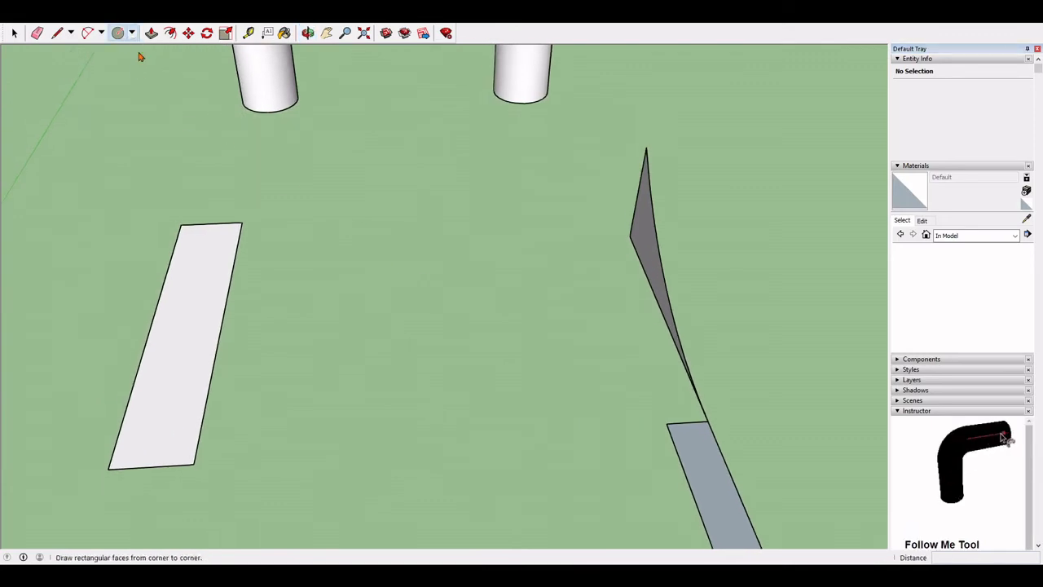
left_click(146, 85)
middle_click_drag(413, 250, 298, 158)
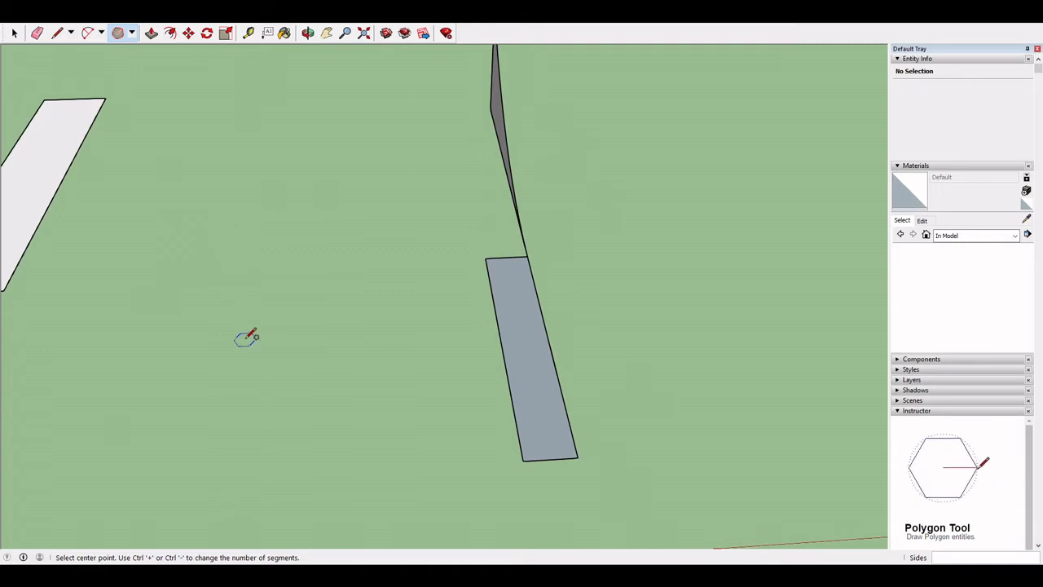
left_click(247, 339)
left_click(298, 215)
key("ctrl+z")
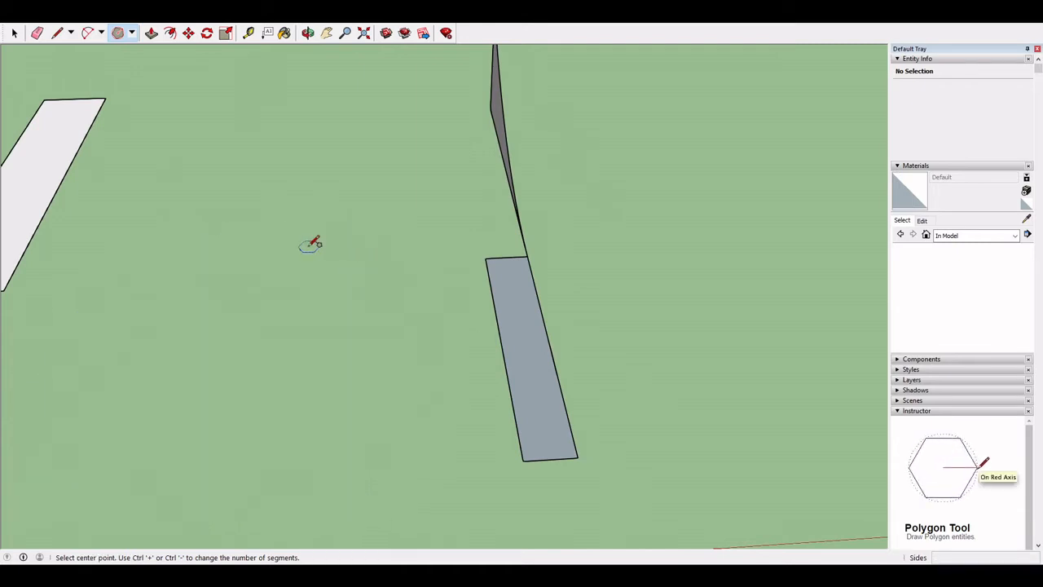
left_click(231, 338)
left_click(298, 249)
key("ctrl+z")
- Try changing the polygon's side count, draw a hexagon with a radius of about 1.92 m between the strips, and undo it
key("s")
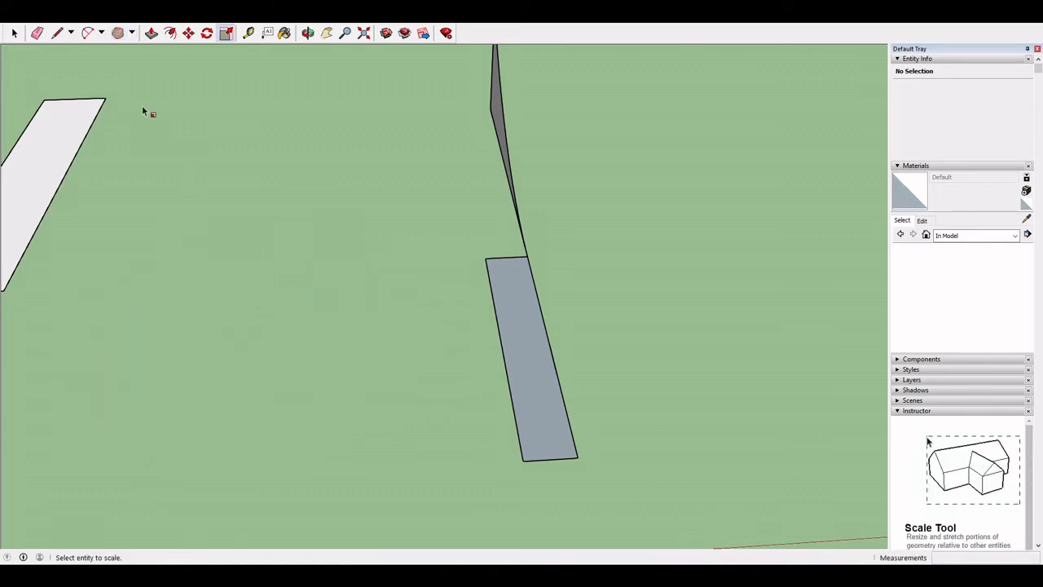
left_click(118, 33)
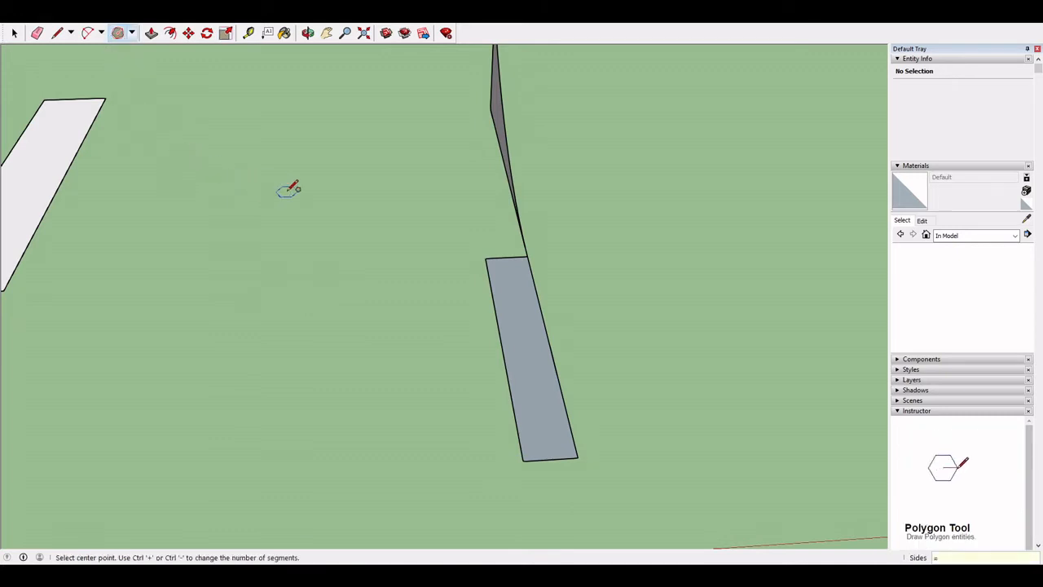
type("==")
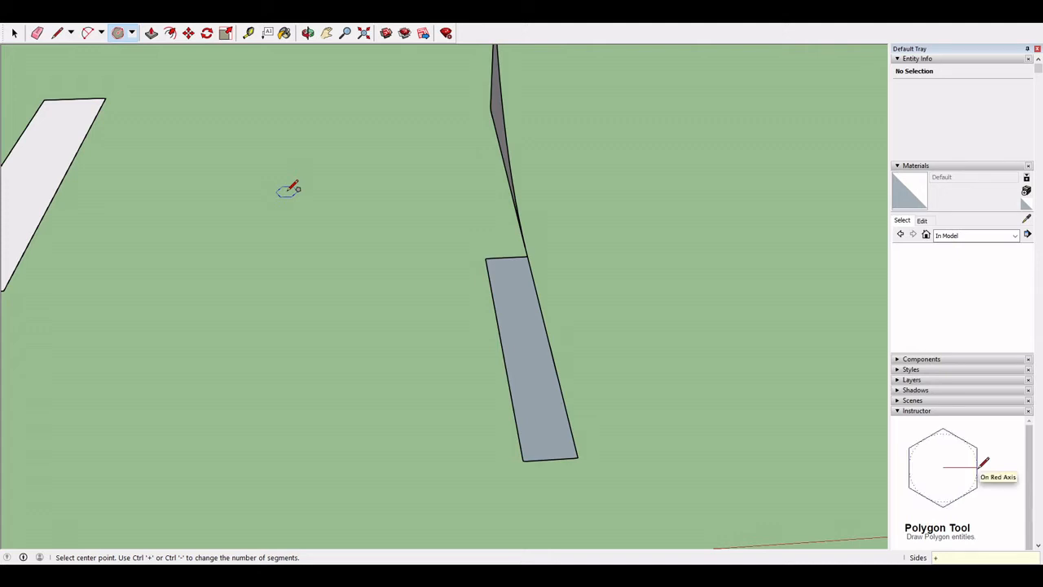
left_click(234, 219)
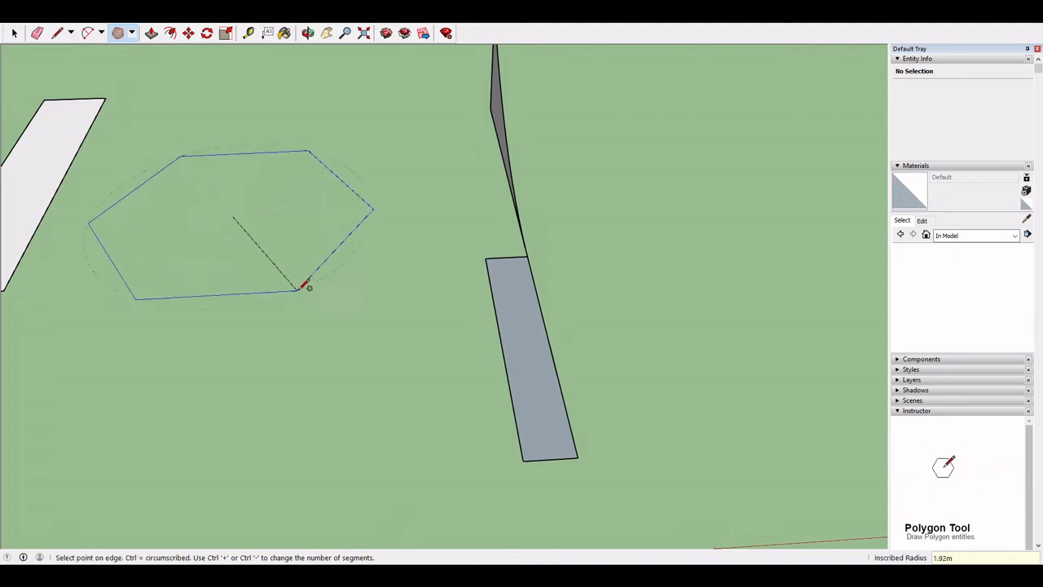
key("BackSpace")
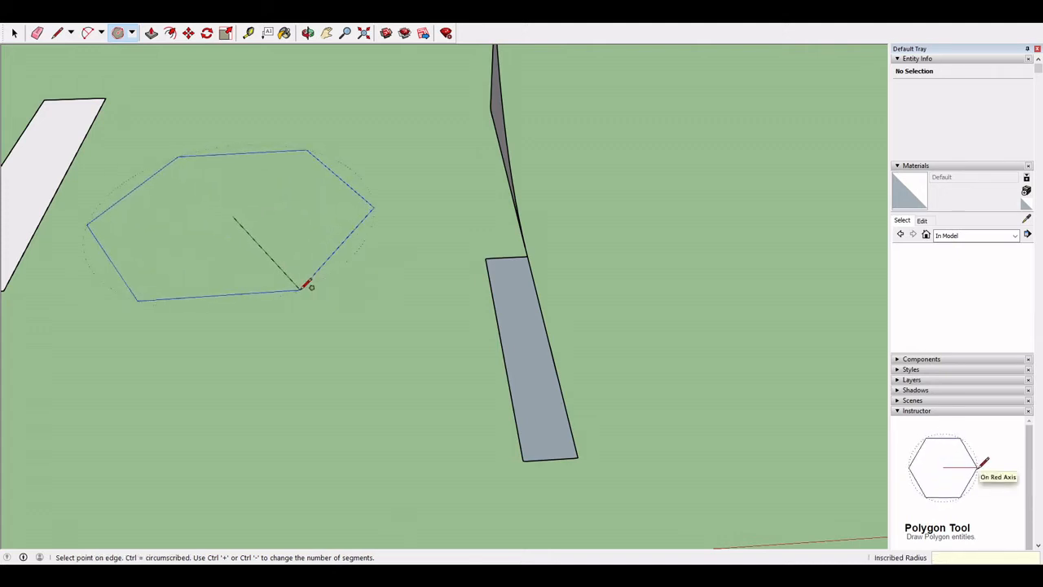
left_click(306, 284)
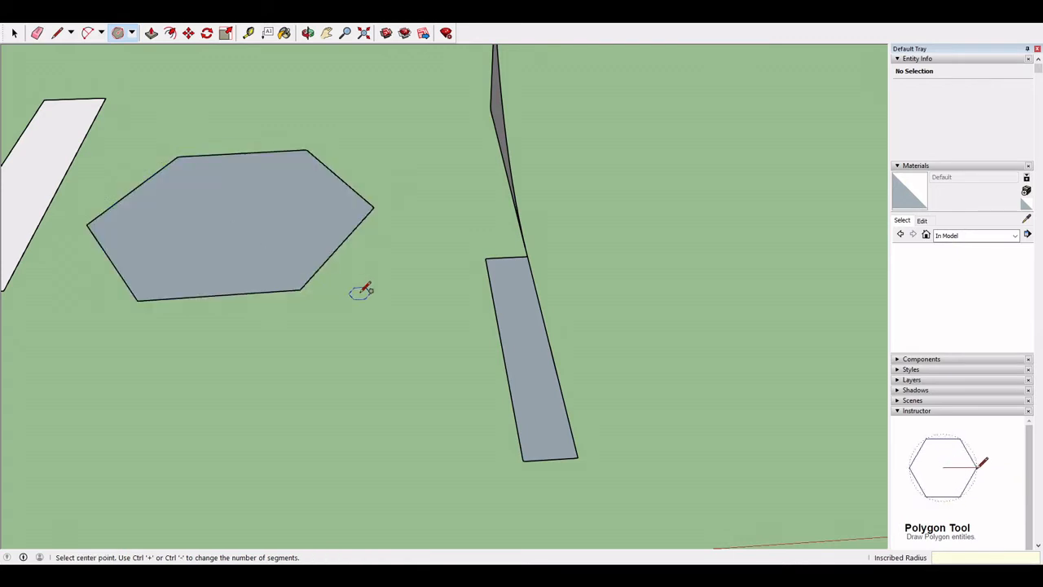
scroll(930, 464, "down", 4)
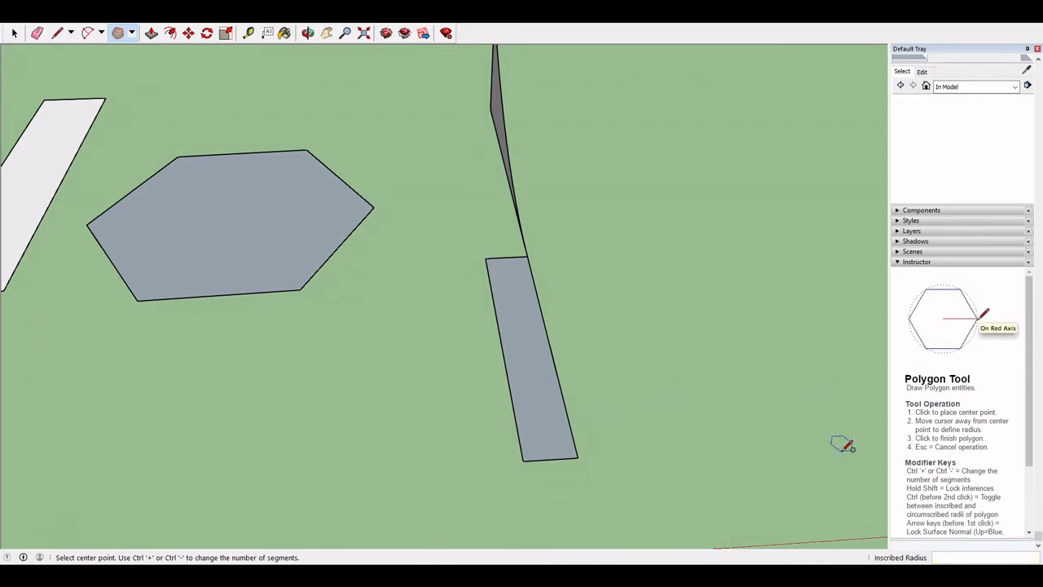
key("ctrl+z")
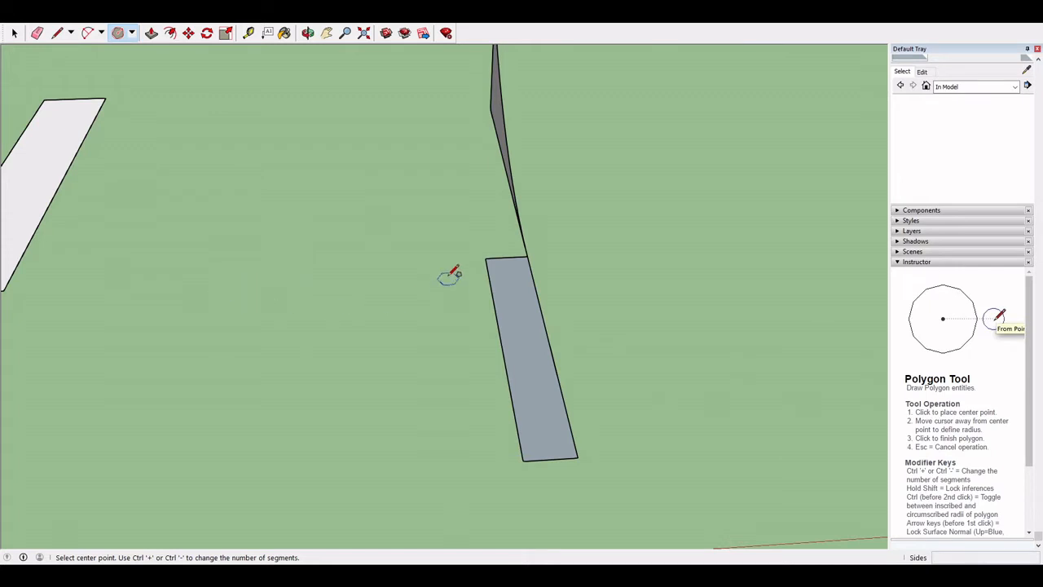
- Start a polygon in the empty ground between the strips and raise its side count until the outline looks nearly round
left_click(225, 334)
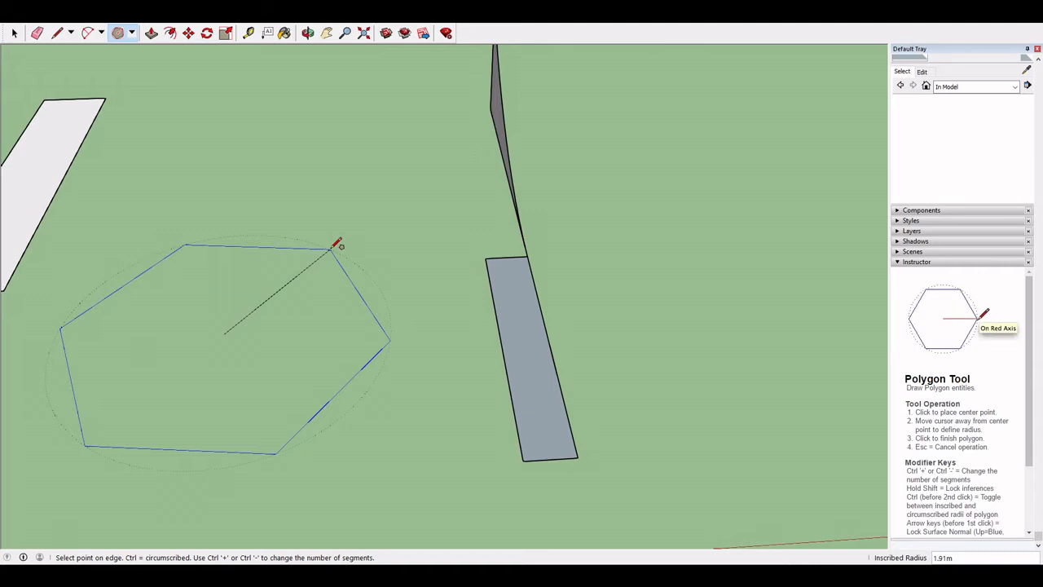
key("ctrl+plus")
key("ctrl+plus")
key("ctrl+plus")
key("ctrl+plus")
key("ctrl+plus")
key("ctrl+plus")
key("ctrl+plus")
key("ctrl+plus")
key("ctrl+plus")
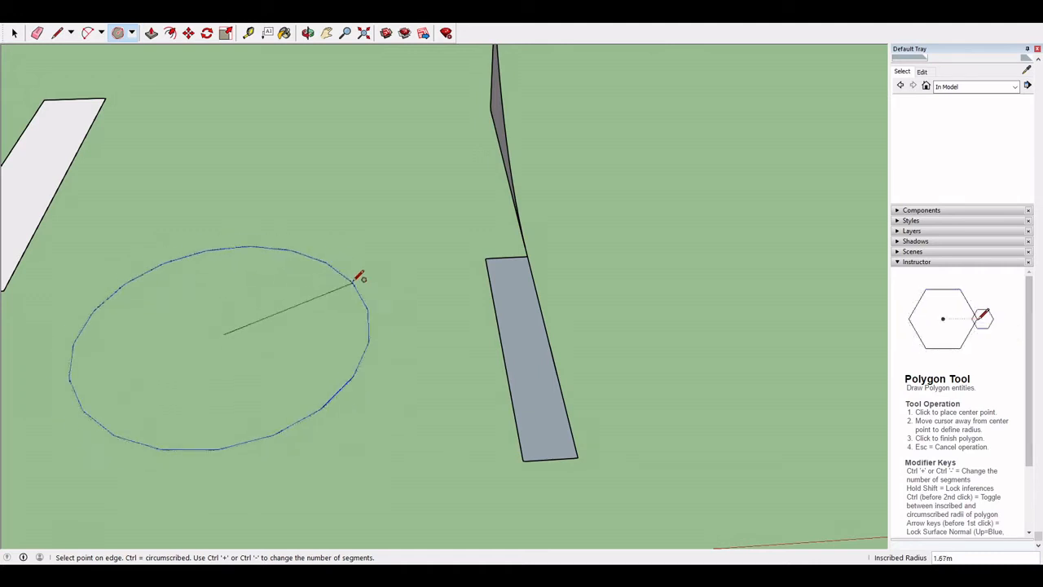
- Reduce the polygon's side count until it is a triangle
key("ctrl+minus")
key("ctrl+minus")
key("ctrl+minus")
key("ctrl+minus")
key("ctrl+minus")
key("ctrl+minus")
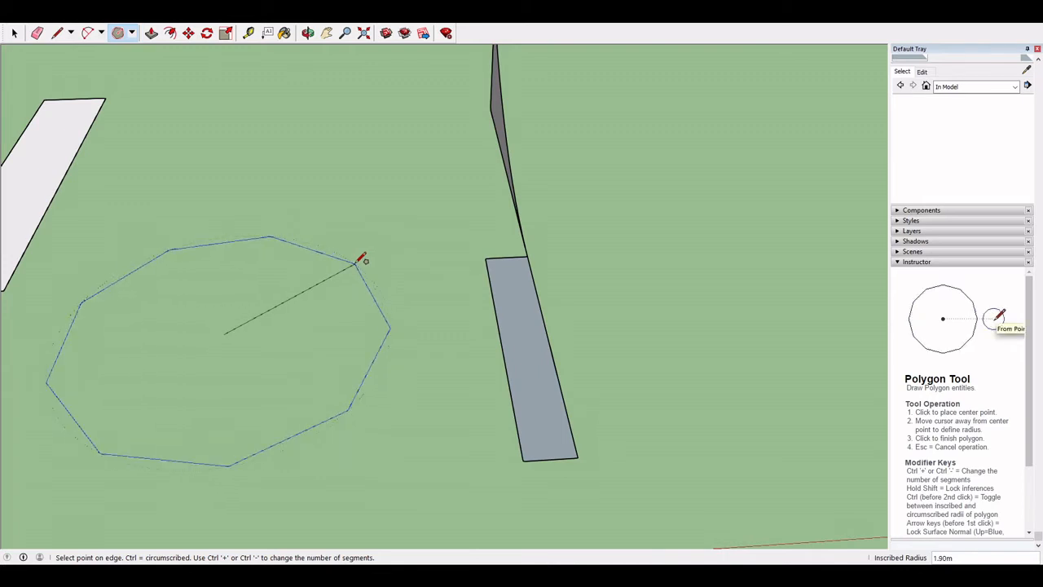
key("ctrl+minus")
key("ctrl+minus")
key("ctrl+minus")
key("ctrl+minus")
key("ctrl+minus")
key("ctrl+minus")
key("ctrl+plus")
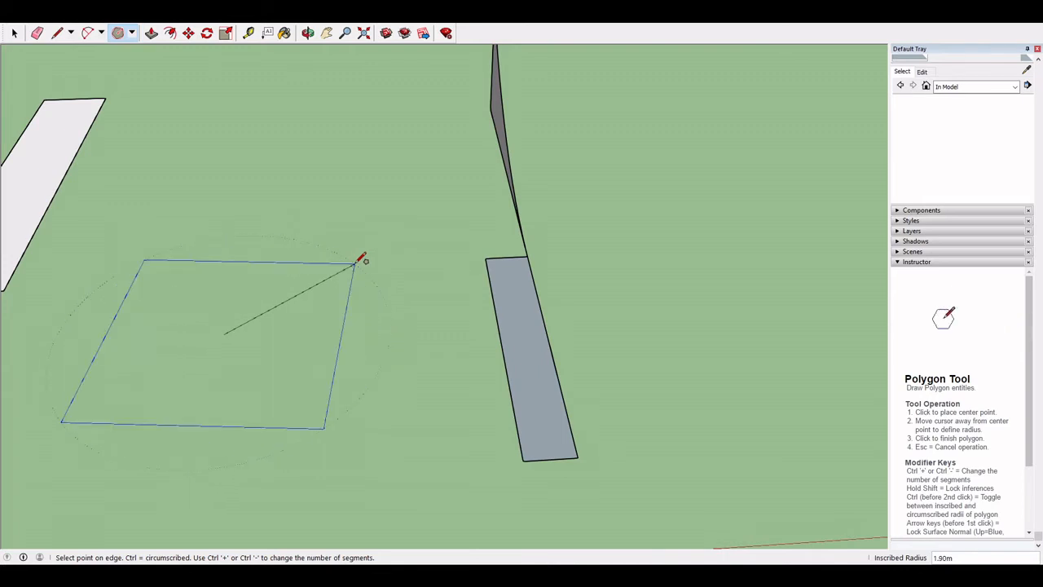
key("ctrl+minus")
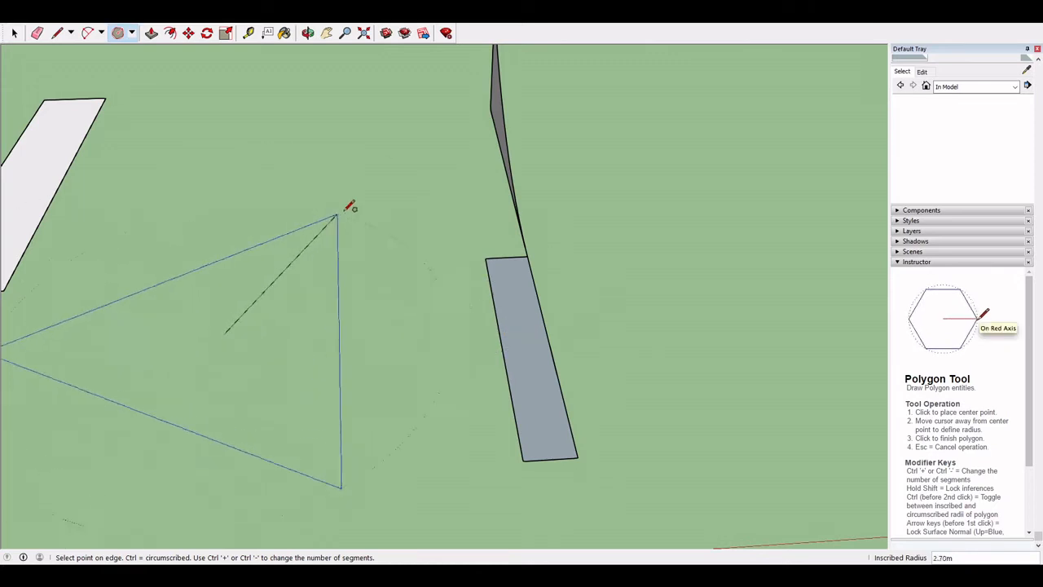
- Raise the polygon's side count until its outline looks like a smooth circle, place it with a radius of about 2.40 m, and examine its edge segments
key("ctrl+plus")
key("ctrl+plus")
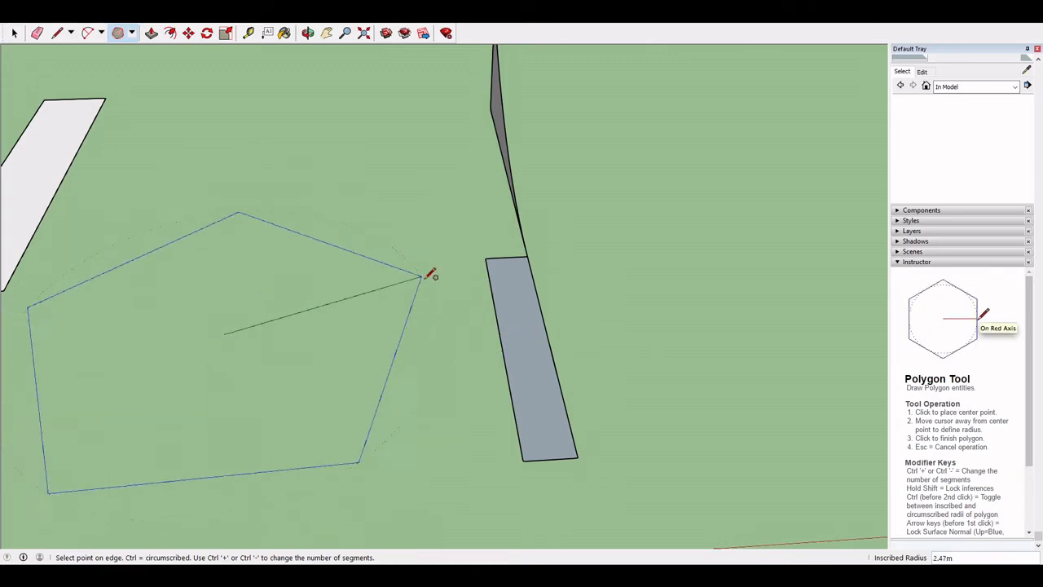
key("ctrl+plus")
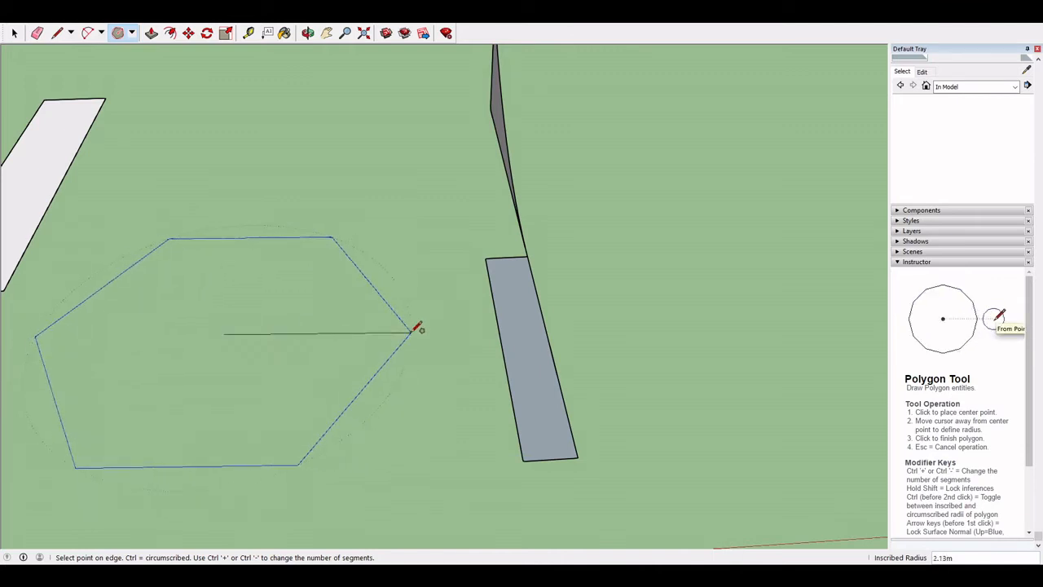
key("ctrl+plus")
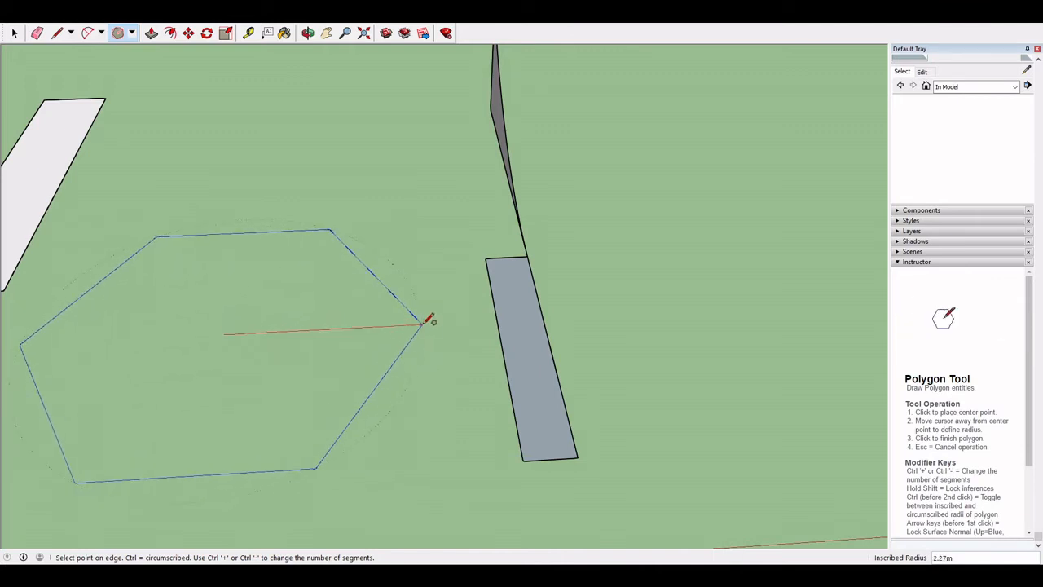
key("ctrl+plus")
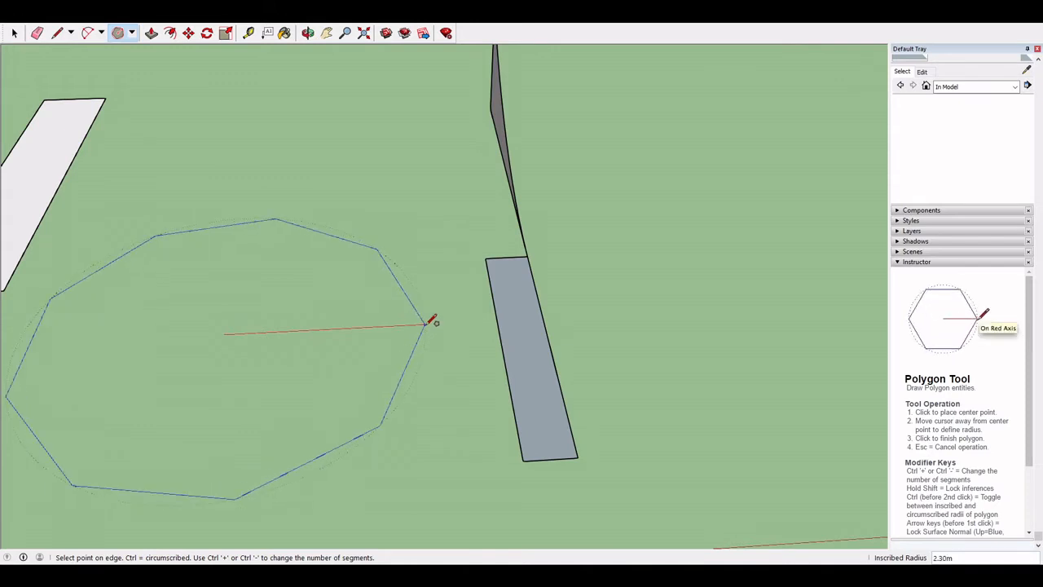
key("ctrl+plus")
key("ctrl+plus")
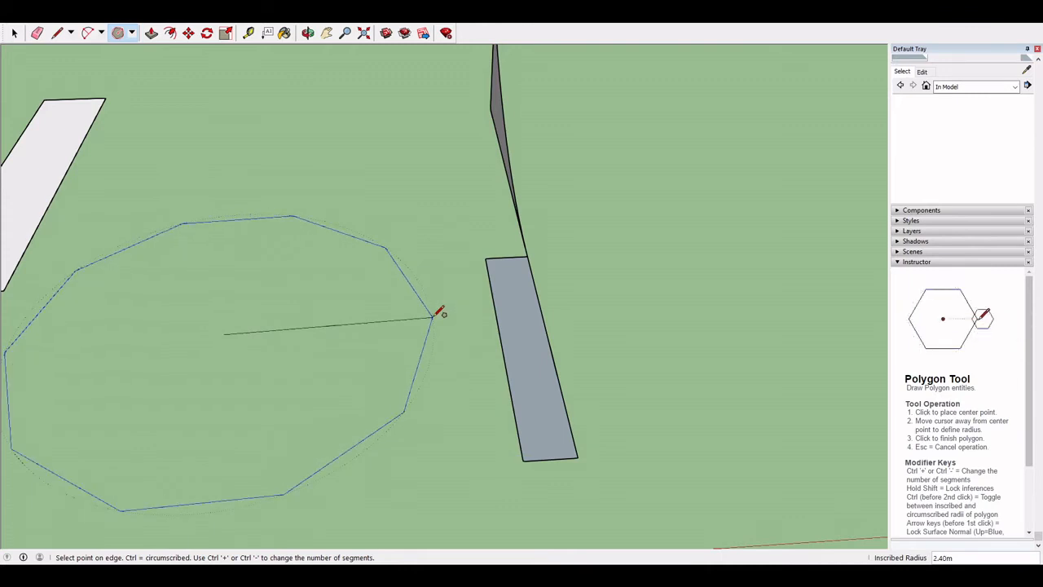
key("ctrl+plus")
key("ctrl+plus")
key("ctrl+plus")
key("ctrl+plus")
key("ctrl+plus")
key("ctrl+plus")
key("ctrl+plus")
key("ctrl+plus")
key("ctrl+plus")
key("ctrl+plus")
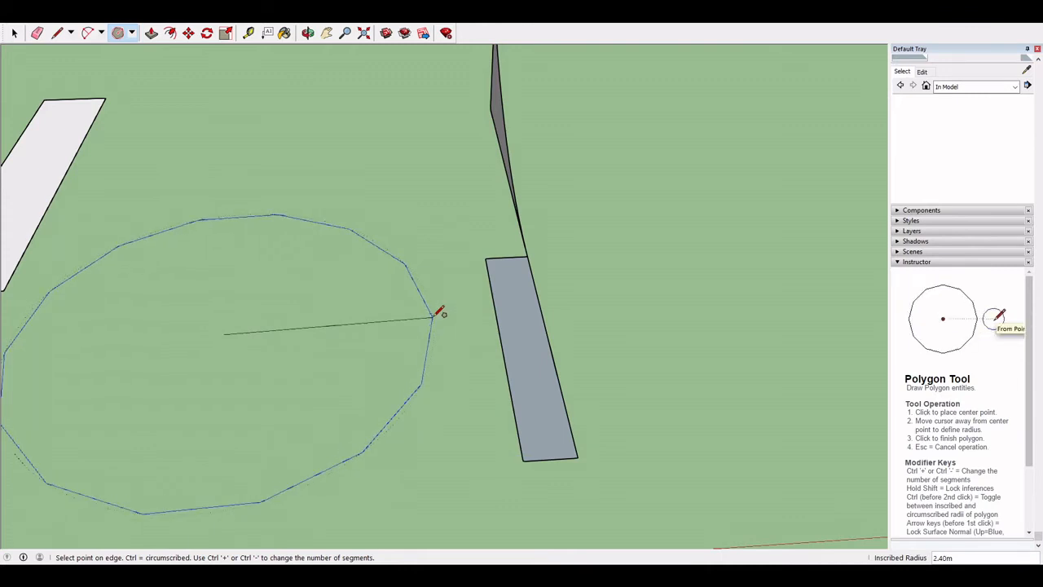
key("ctrl+plus")
key("ctrl+plus")
key("ctrl+plus")
key("ctrl+plus")
key("ctrl+plus")
key("ctrl+plus")
key("ctrl+plus")
key("ctrl+plus")
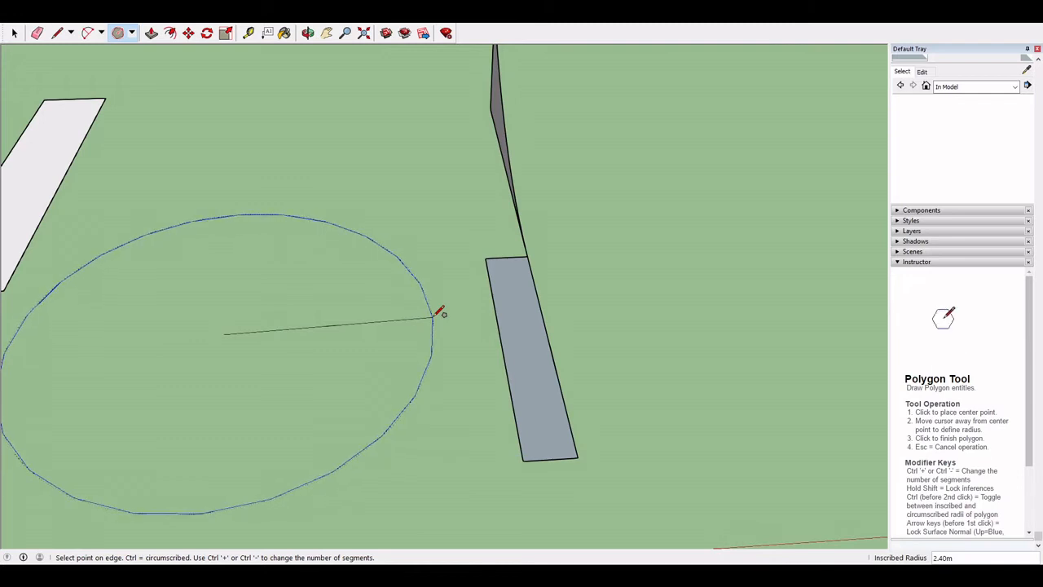
key("ctrl+plus")
key("ctrl+plus")
key("ctrl+plus")
key("ctrl+plus")
key("ctrl+plus")
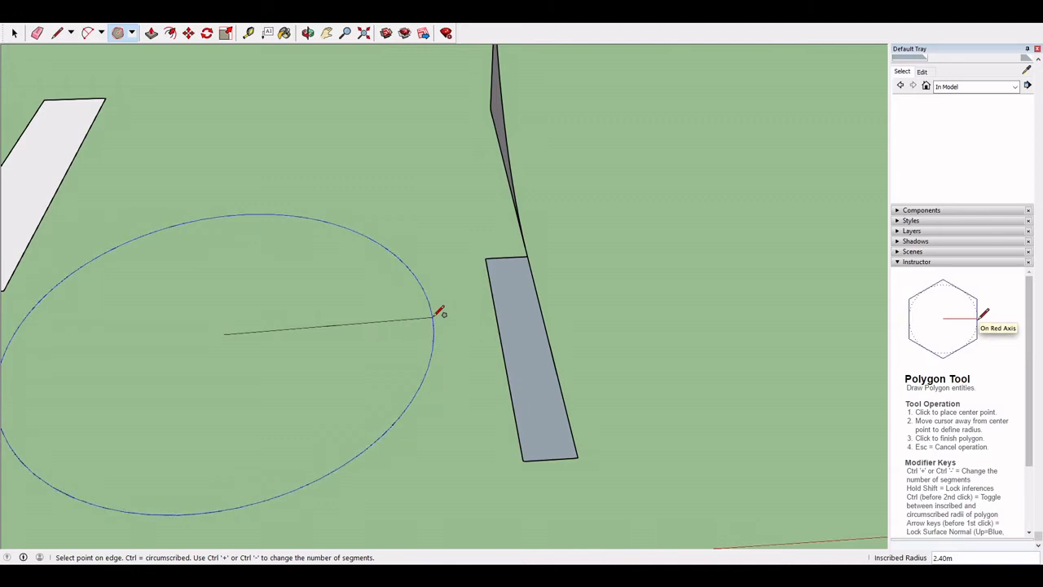
left_click(434, 317)
middle_click_drag(277, 325, 449, 217)
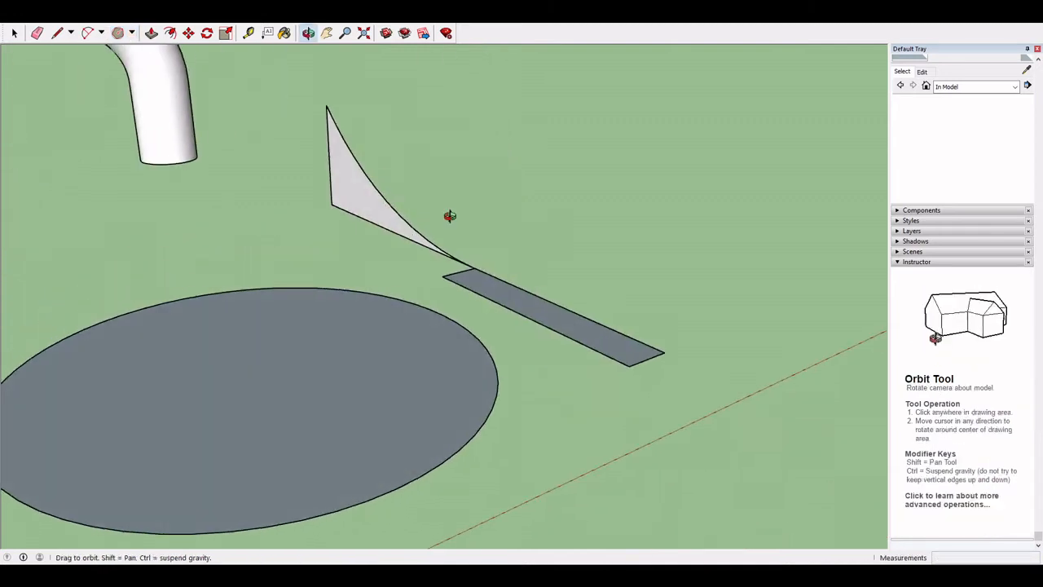
scroll(505, 386, "up", 6)
scroll(500, 390, "up", 1)
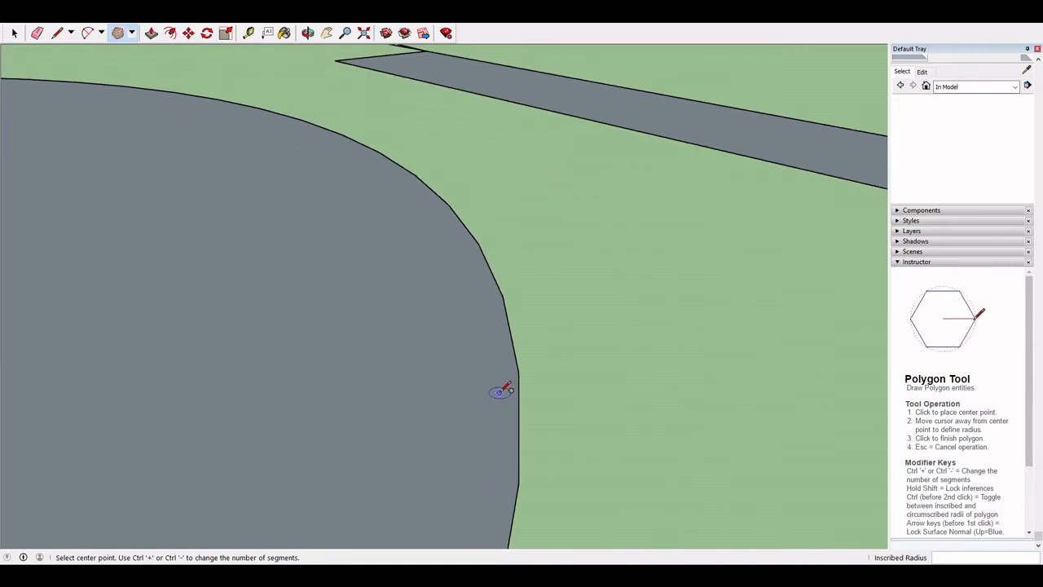
scroll(524, 314, "down", 4)
middle_click_drag(533, 291, 456, 378)
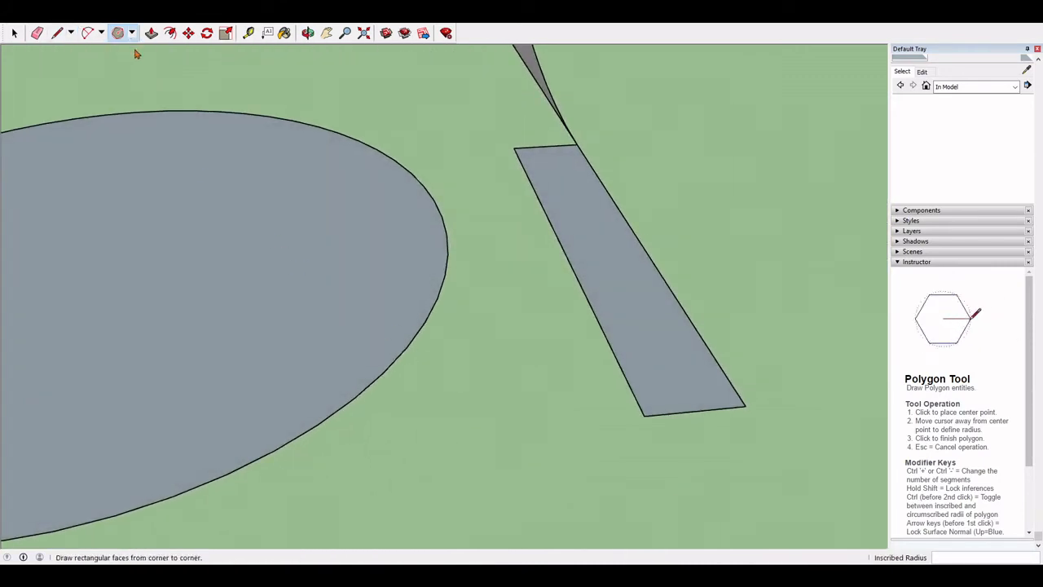
- Try drawing a circle with a radius of about 1.45 m overlapping the many-sided polygon, and undo both shapes
key("c")
middle_click_drag(174, 86, 327, 265)
left_click(284, 224)
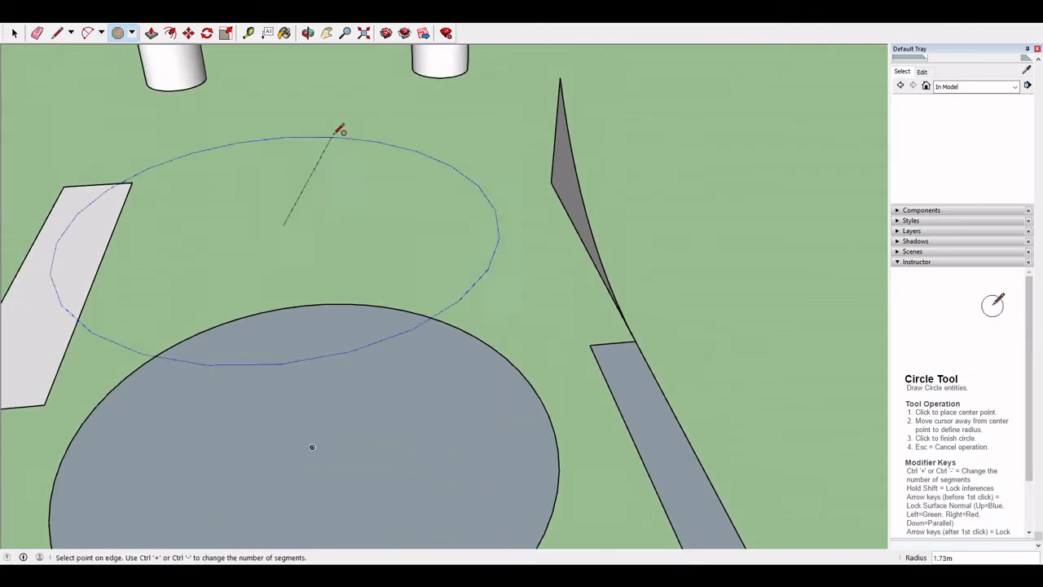
left_click(384, 152)
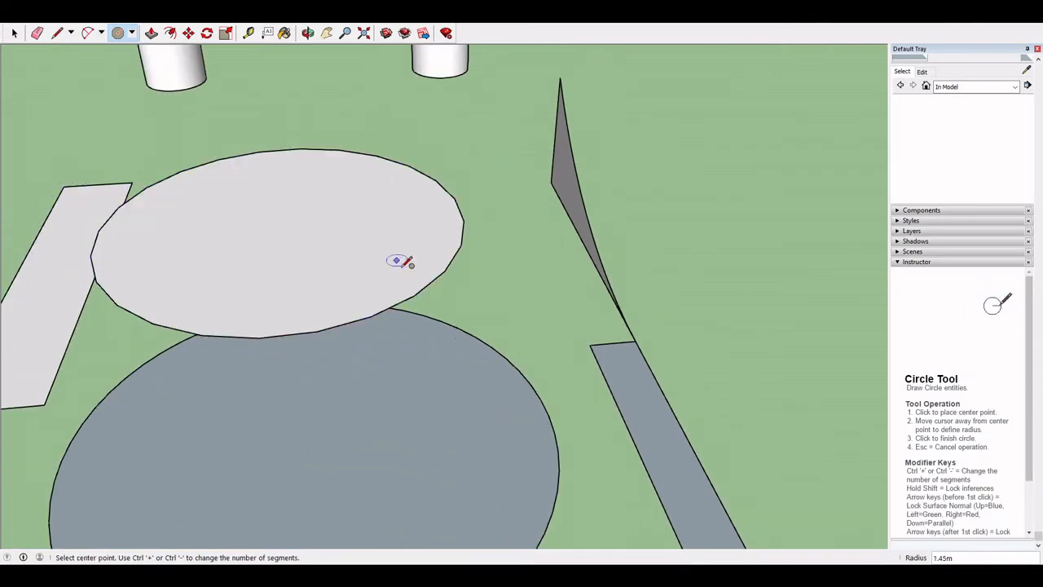
middle_click_drag(400, 260, 298, 93)
key("ctrl+z")
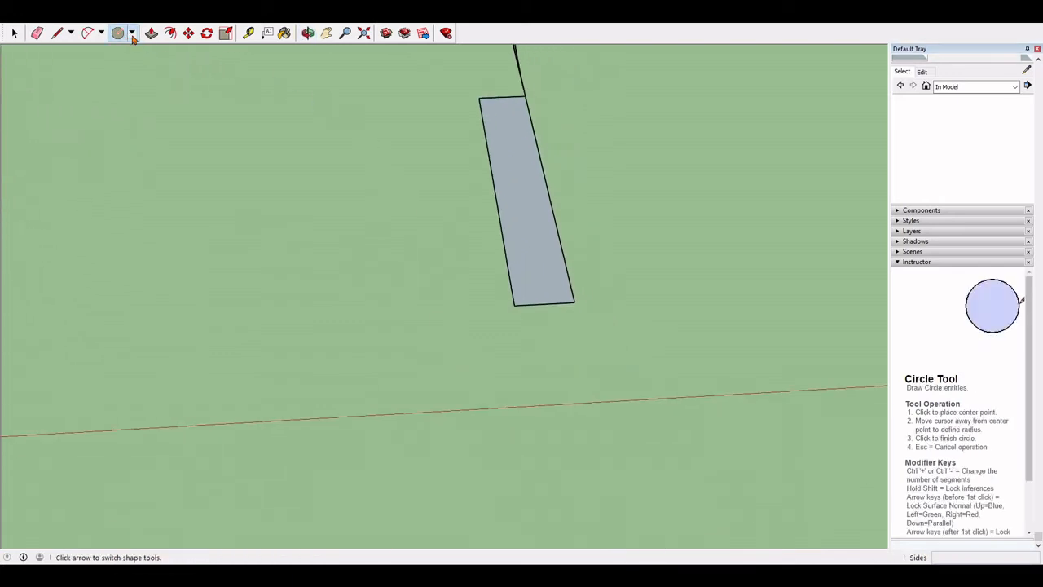
- Draw a polygon on the ground between the two strips, reducing its side count to six
left_click(131, 33)
left_click(135, 88)
scroll(210, 154, "up", 2)
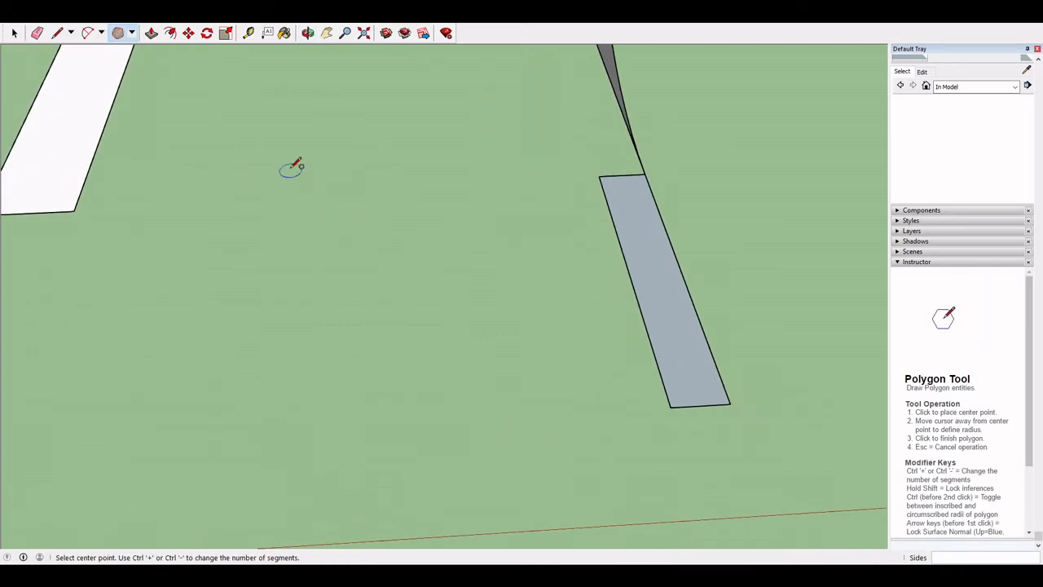
left_click(287, 166)
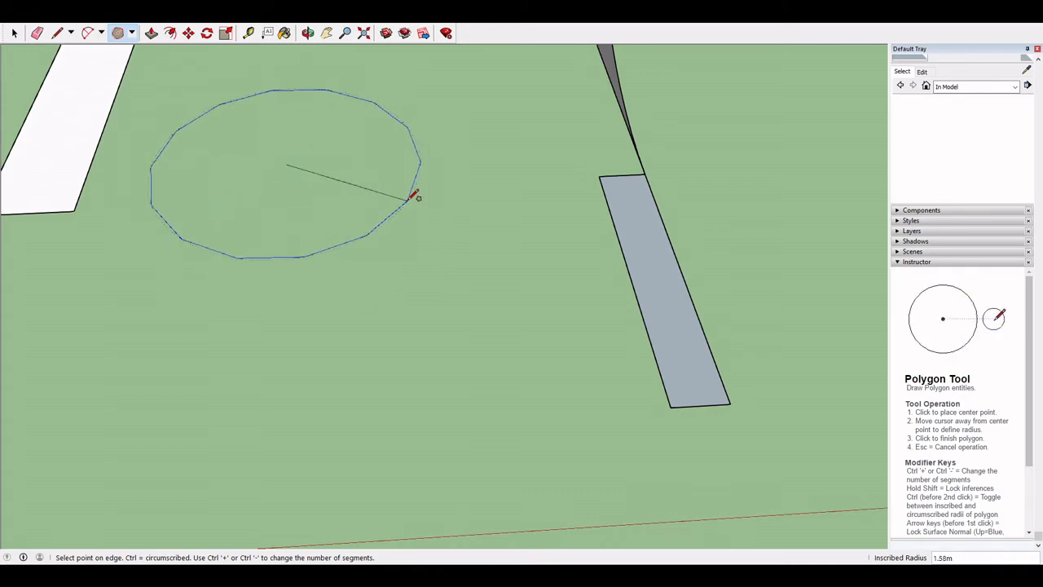
key("ctrl+minus")
key("ctrl+minus")
key("ctrl+minus")
key("ctrl+minus")
key("ctrl+minus")
key("ctrl+minus")
key("ctrl+minus")
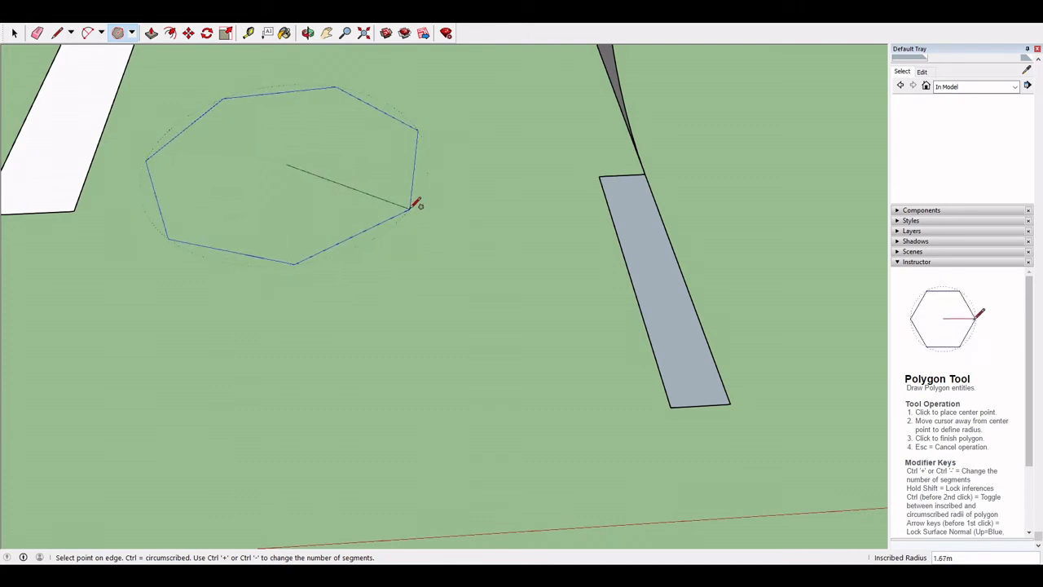
key("ctrl+minus")
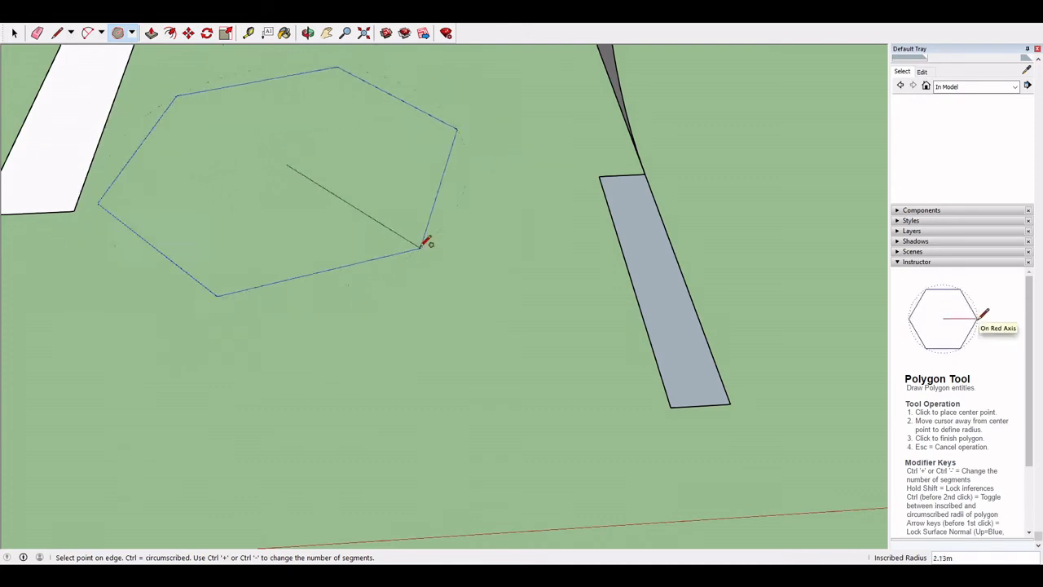
left_click(456, 159)
middle_click_drag(462, 169, 499, 187)
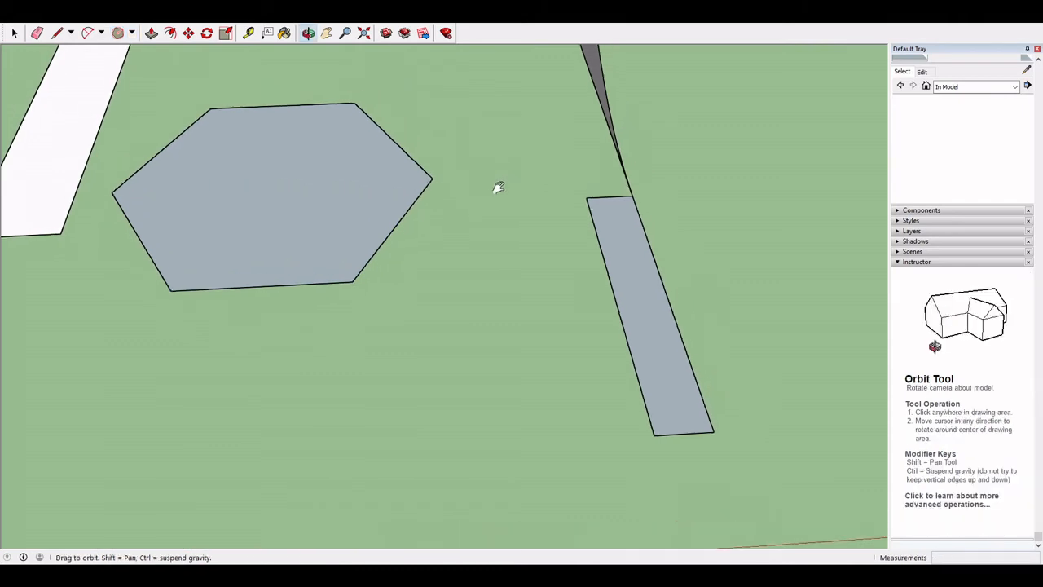
- Draw two closely spaced parallel lines across the white strip near its far end
scroll(498, 187, "down", 6)
scroll(486, 174, "up", 1)
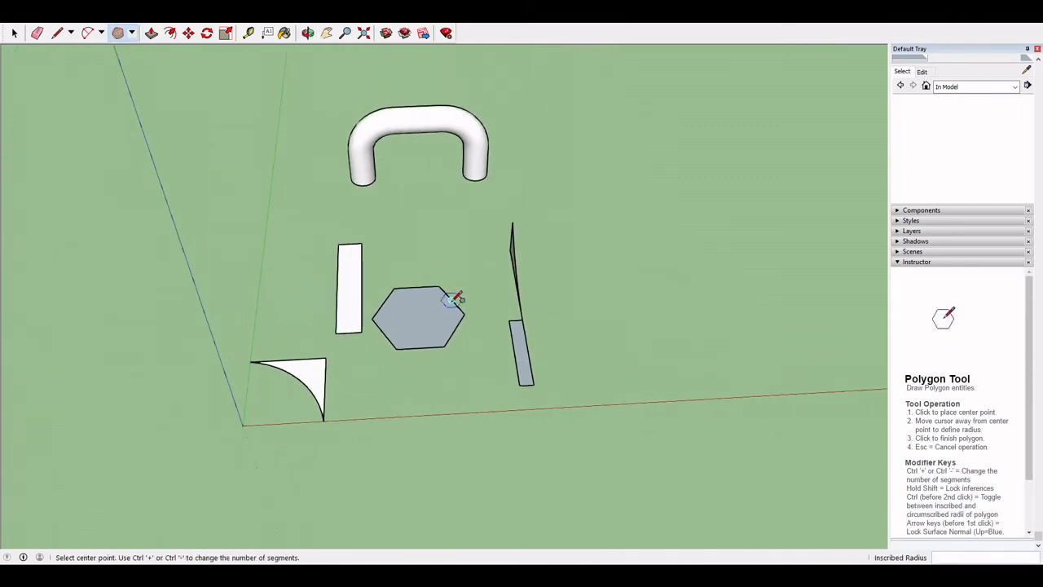
scroll(453, 300, "up", 5)
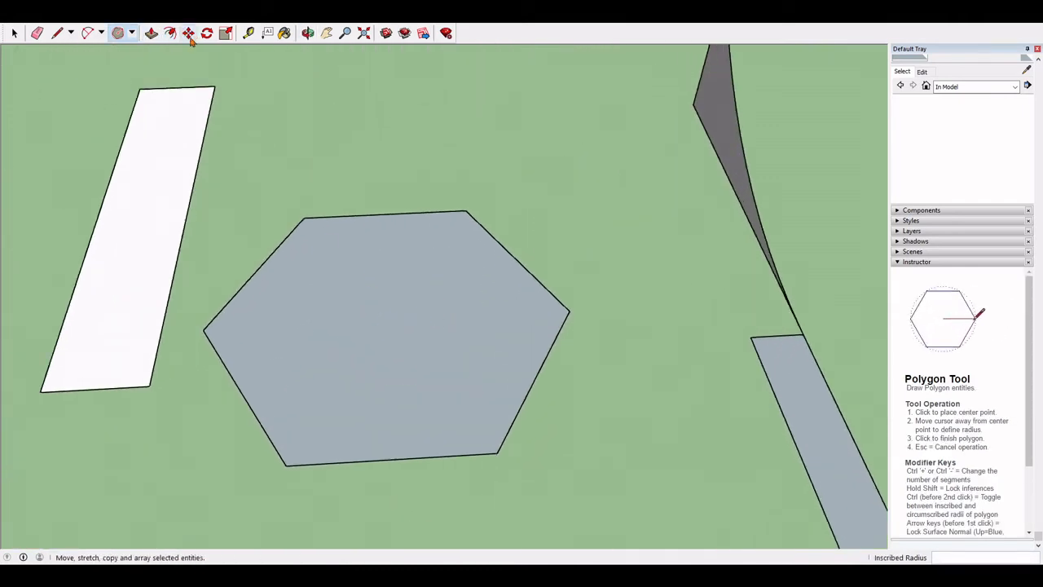
scroll(367, 252, "up", 4)
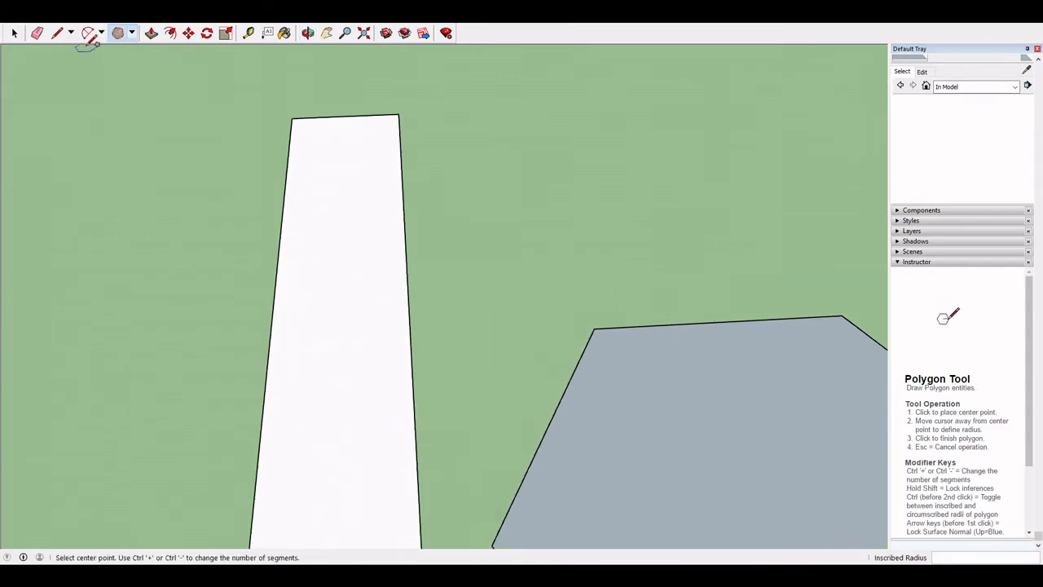
left_click(57, 32)
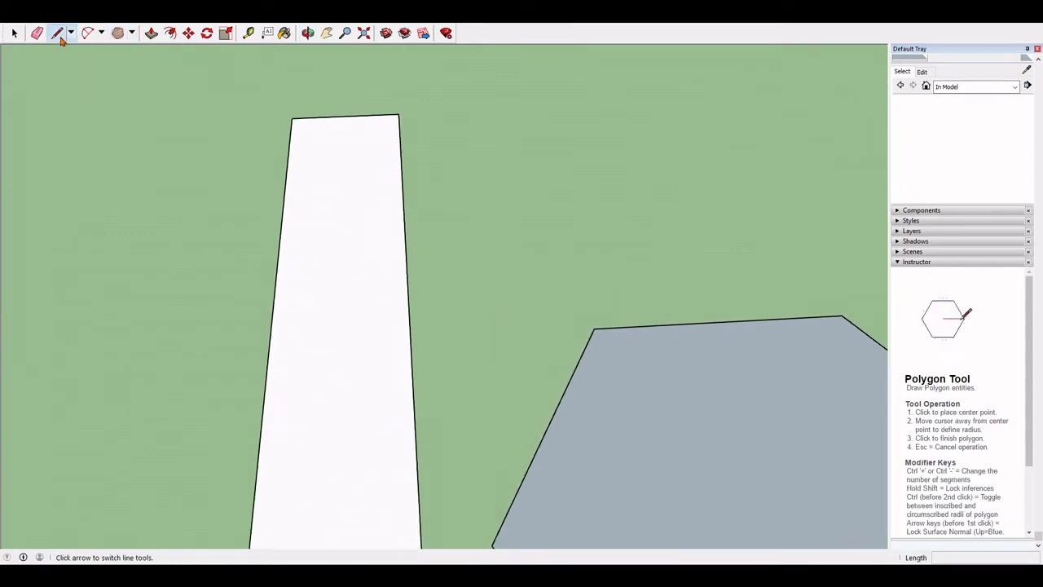
left_click(282, 218)
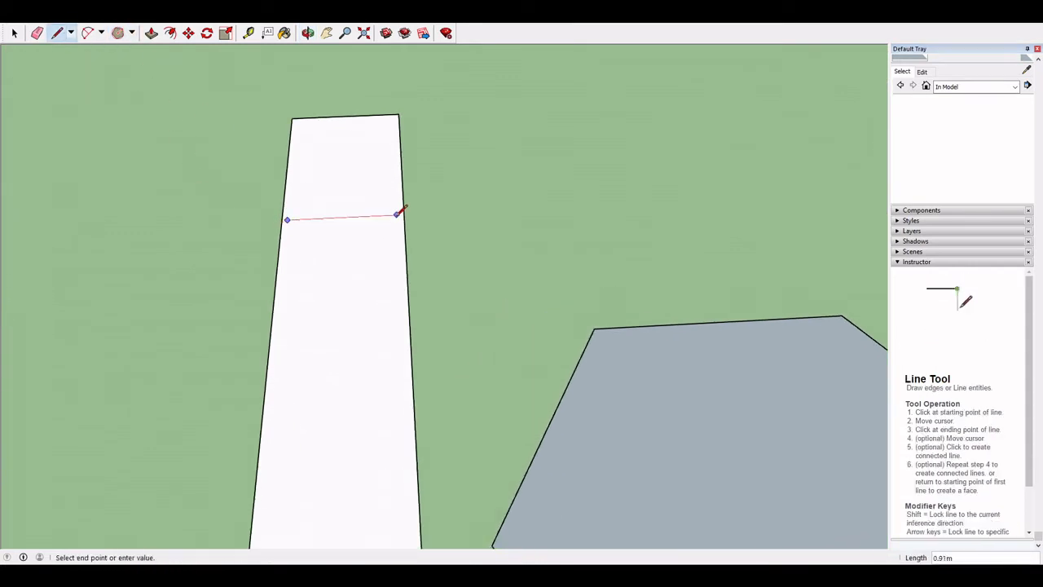
key("ctrl+z")
left_click(281, 220)
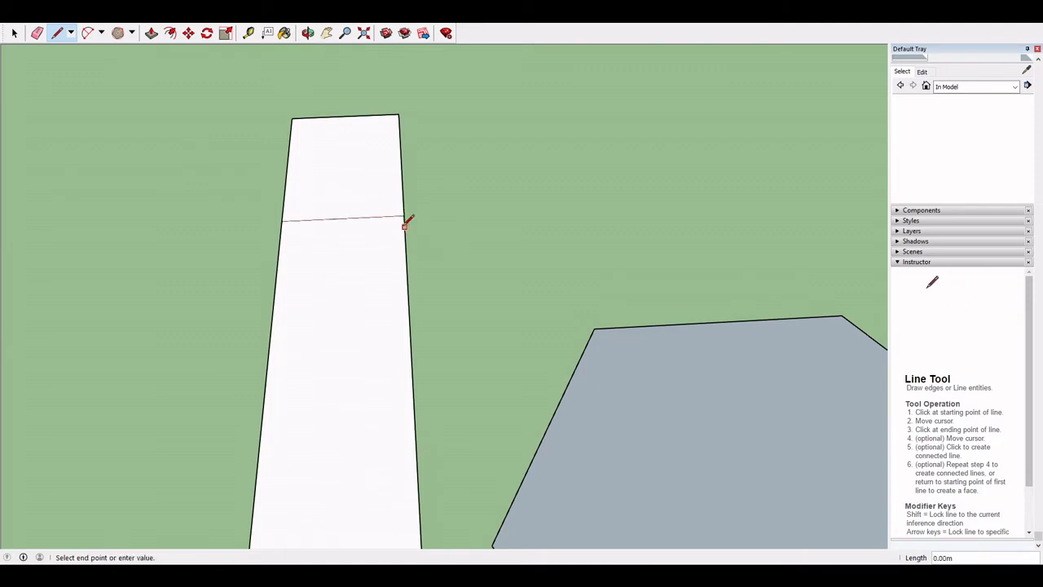
- Draw a small hexagon with a 0.05 m radius on the ground just beside the narrow band on the white strip
left_click(126, 35)
scroll(454, 214, "up", 3)
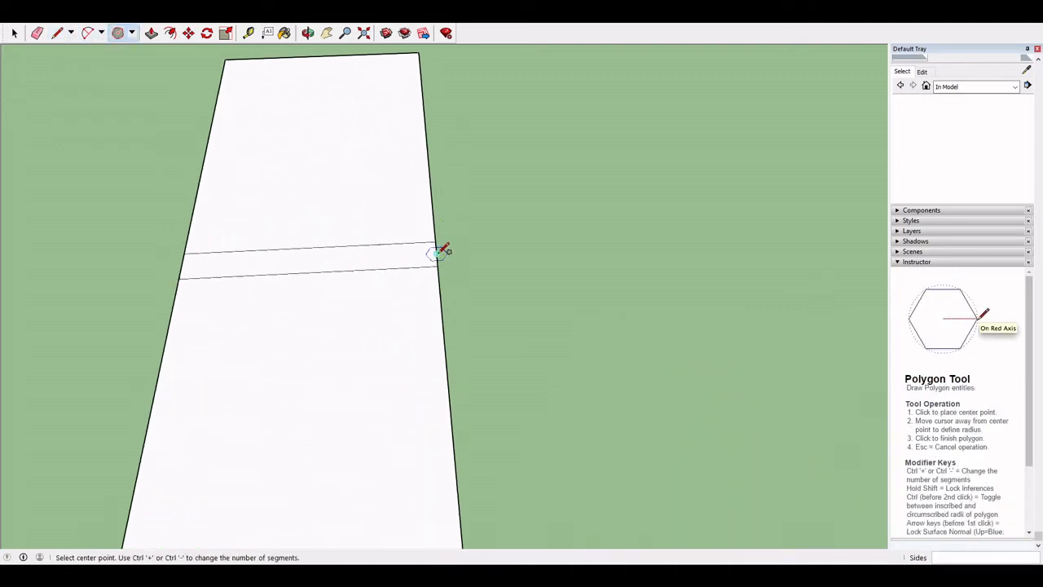
scroll(441, 246, "up", 4)
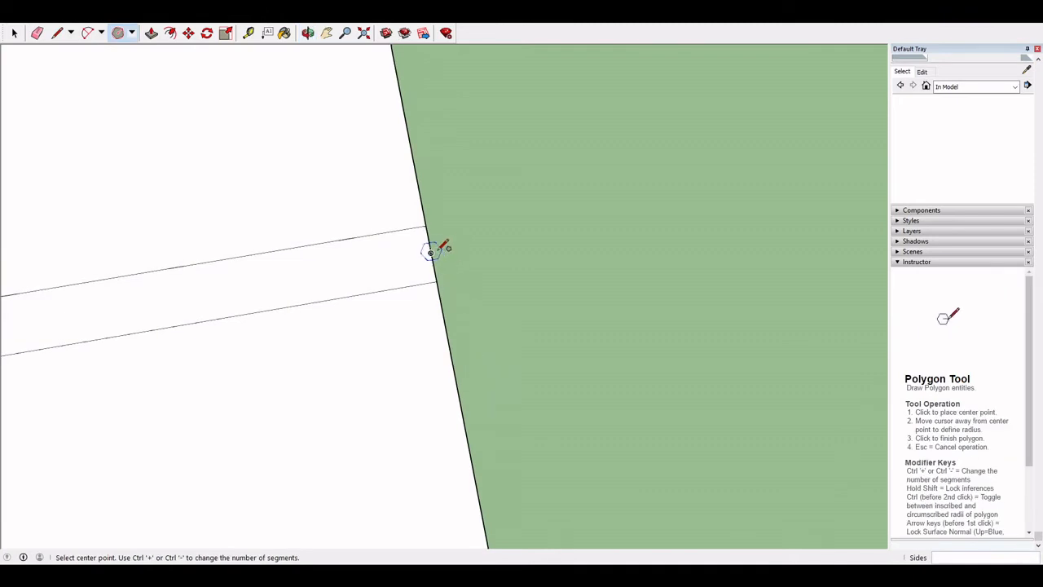
left_click(504, 236)
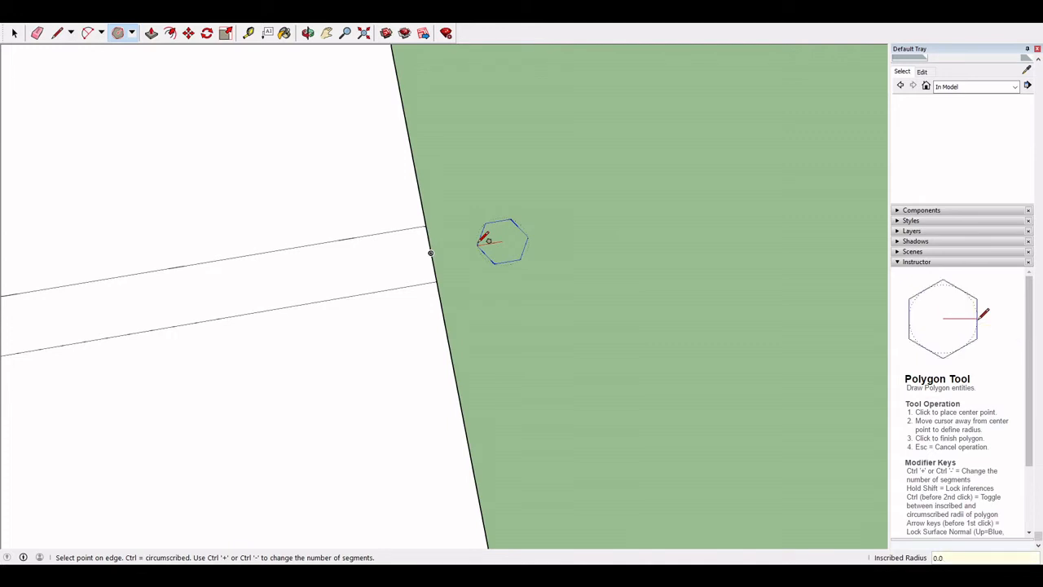
type("0.05")
key("Return")
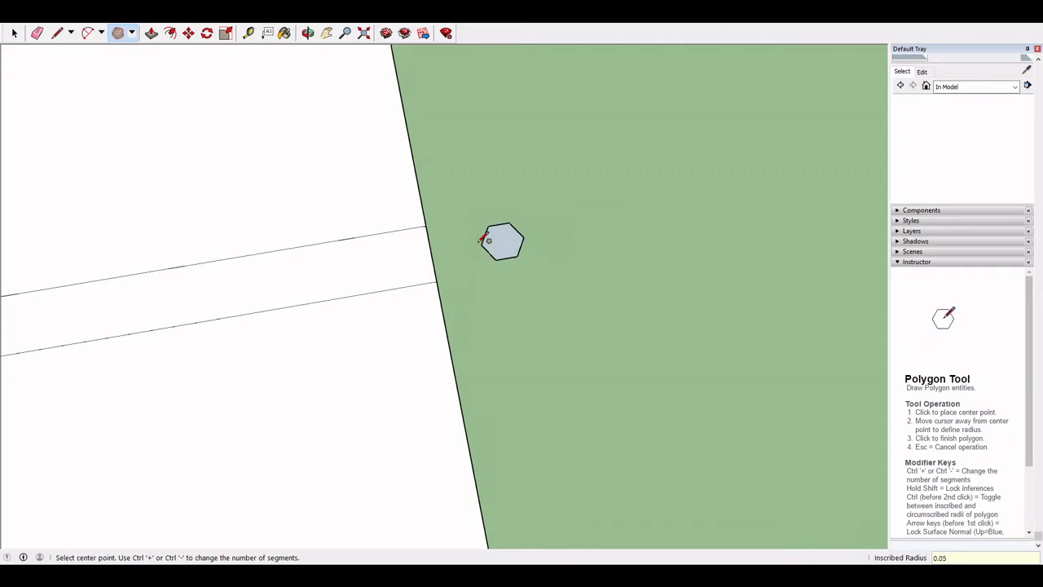
middle_click_drag(183, 193, 226, 191)
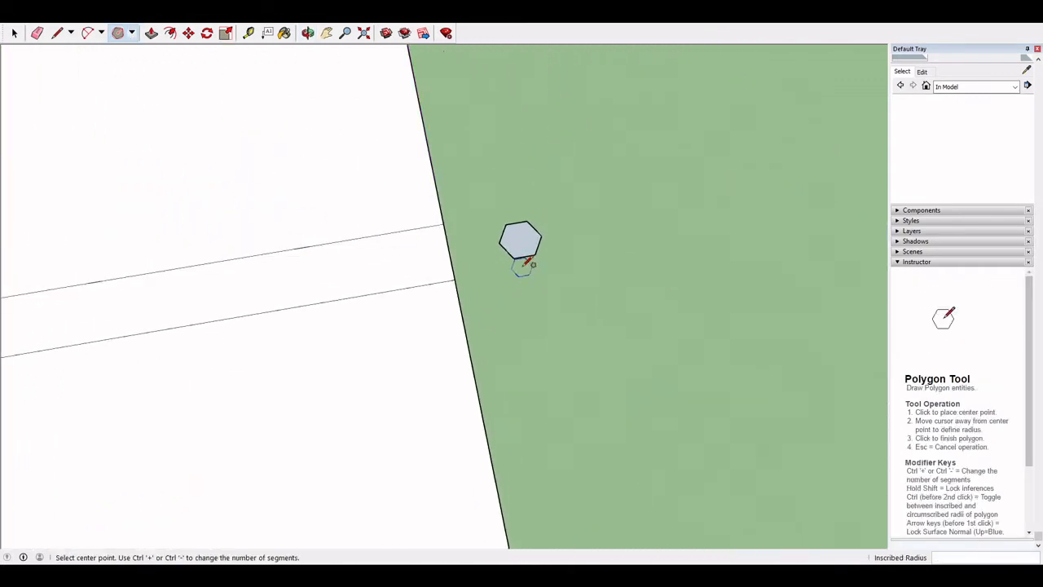
- Push/Pull the small hexagon beside the white strip upward into a tall, thin pole
middle_click_drag(526, 260, 33, 196)
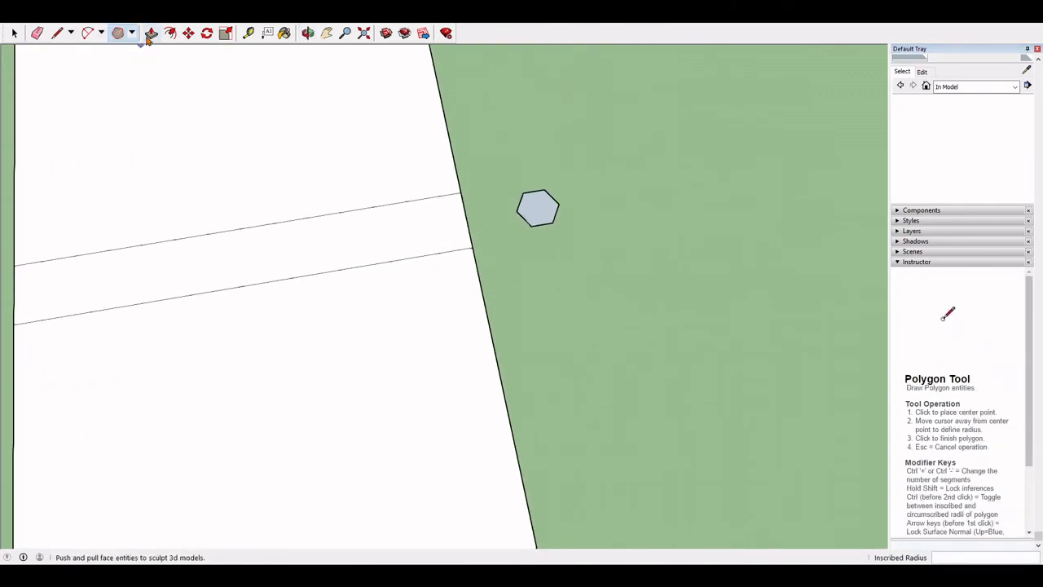
left_click(151, 33)
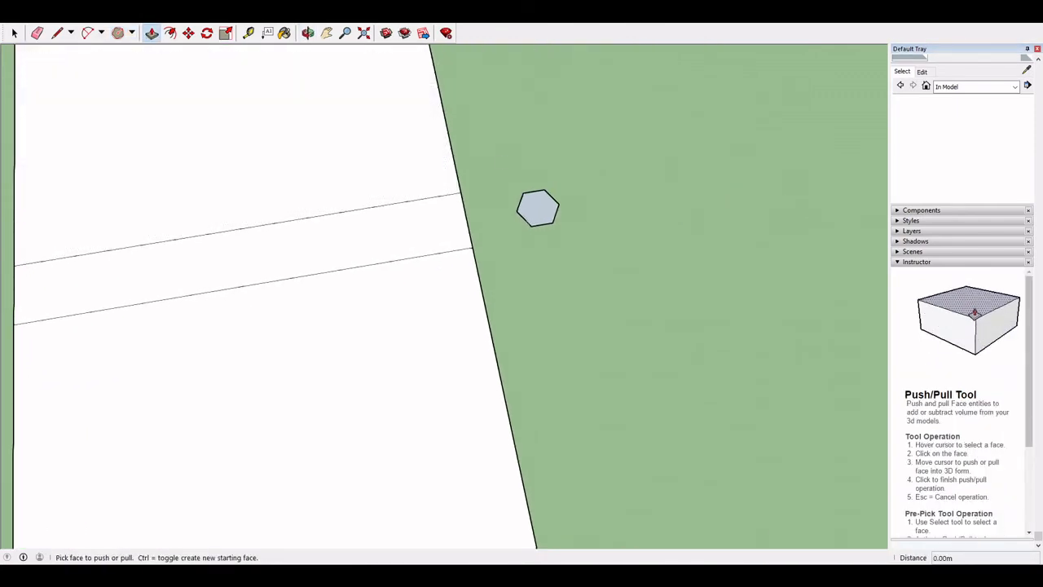
middle_click_drag(676, 304, 456, 323)
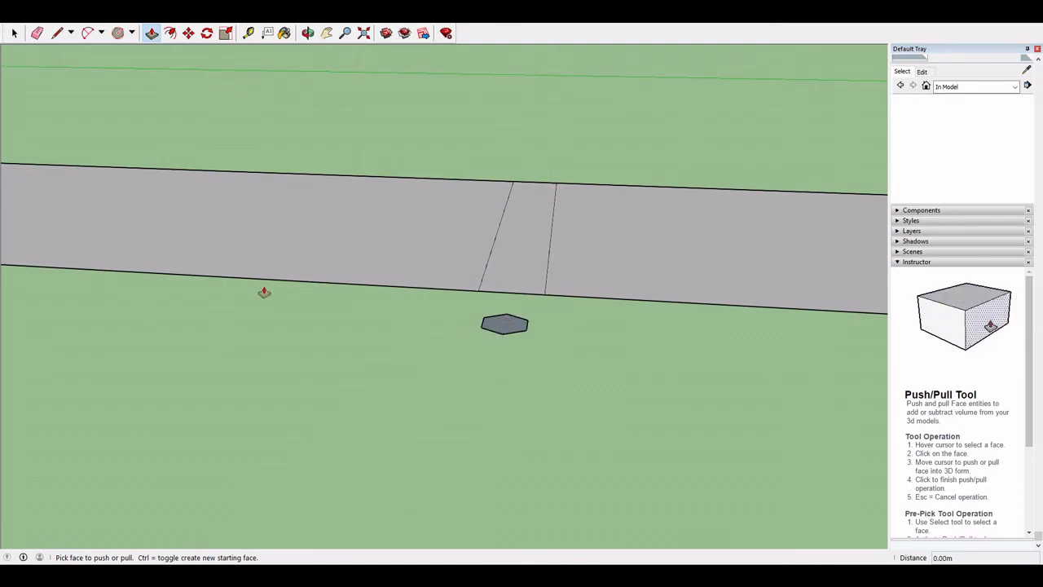
middle_click_drag(264, 292, 456, 431)
middle_click_drag(619, 263, 394, 401)
scroll(461, 283, "down", 4)
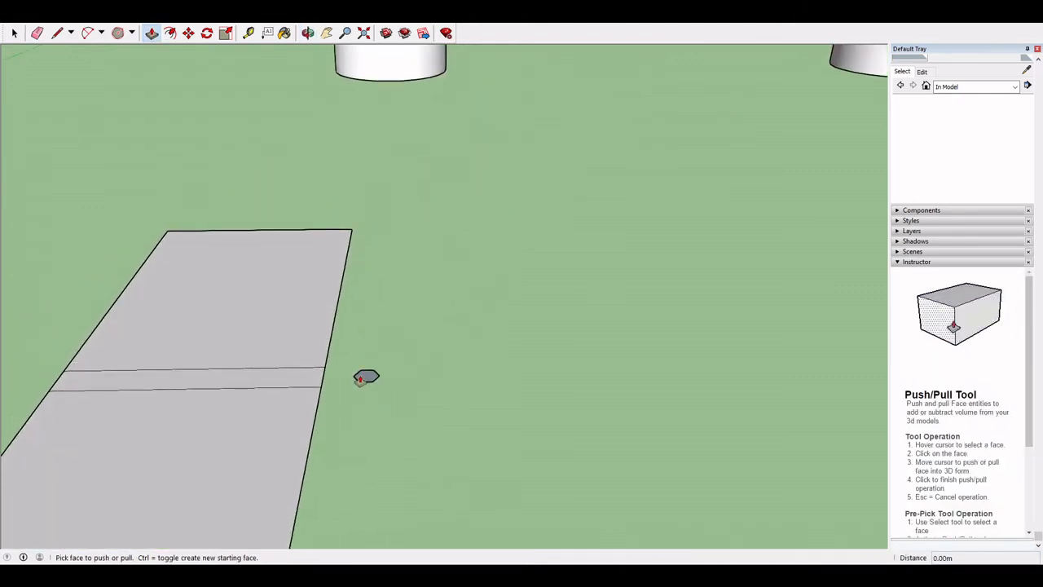
left_click(360, 379)
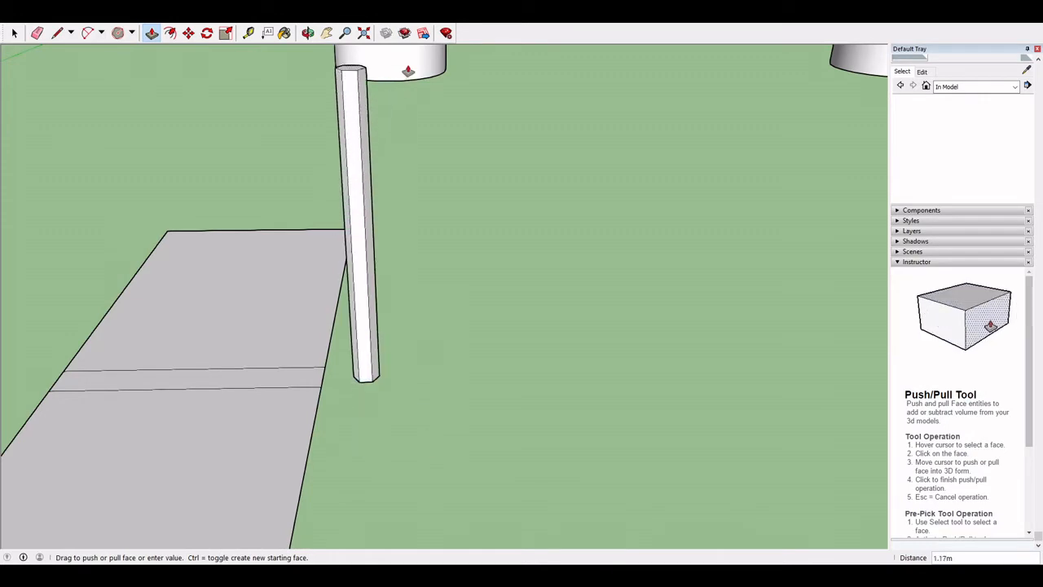
left_click(408, 172)
- Try raising the narrow band across the strip by about 0.06 m, and undo the extrusion
middle_click_drag(222, 375, 396, 365)
left_click(400, 367)
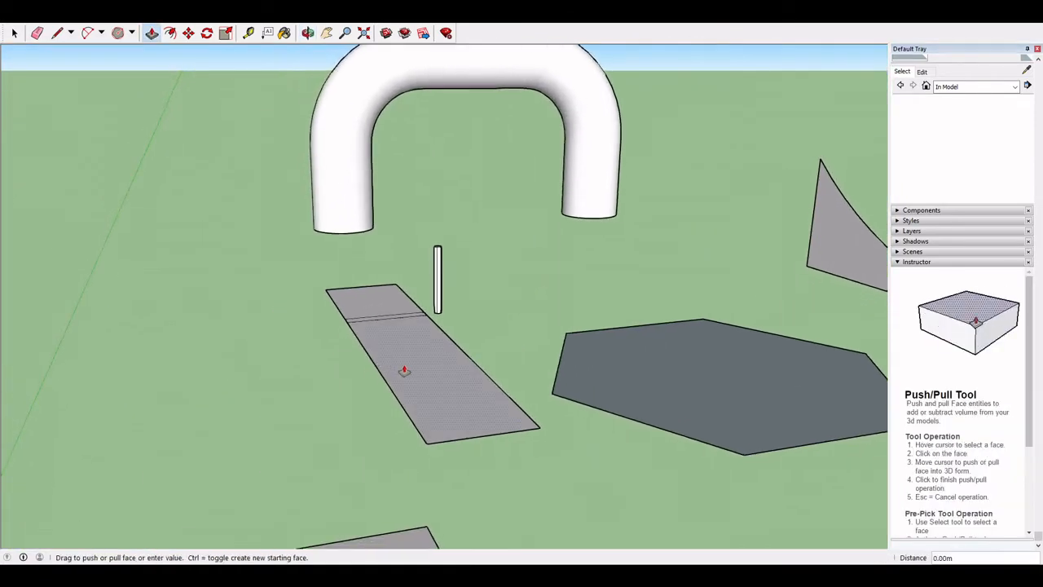
key("Escape")
middle_click_drag(624, 361, 321, 444)
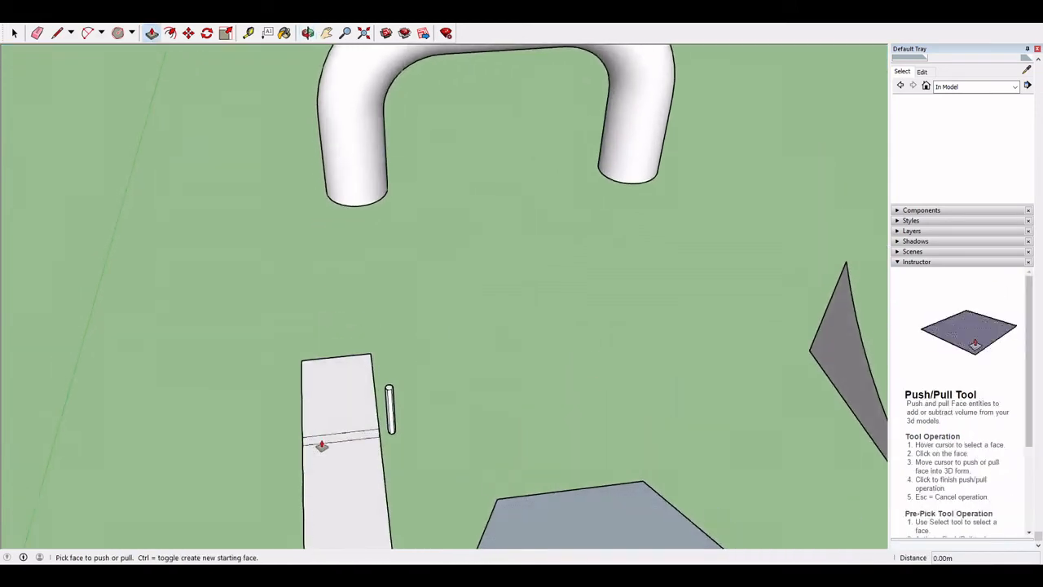
scroll(327, 445, "up", 3)
left_click(327, 445)
left_click(327, 440)
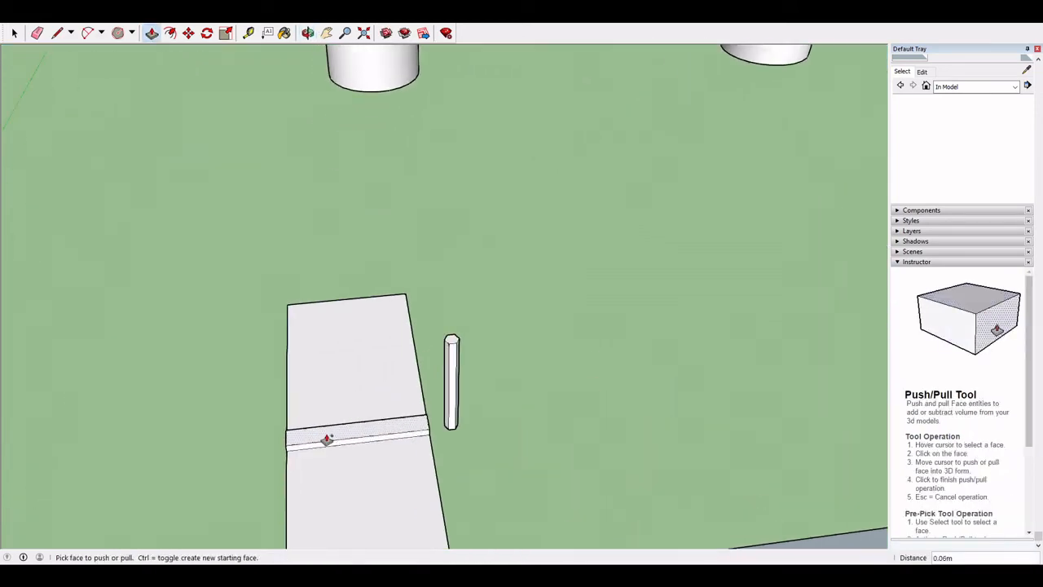
key("ctrl+z")
- Push/Pull the curved ramp profile sideways by 0.54 m to match the width of the adjoining strip
scroll(735, 422, "down", 1)
scroll(735, 422, "down", 3)
middle_click_drag(786, 361, 314, 256)
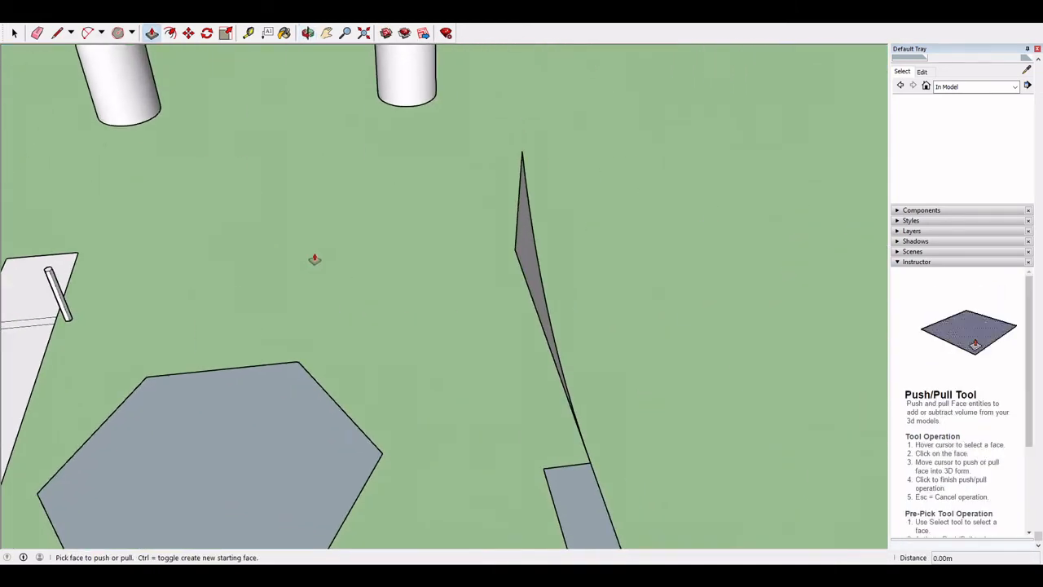
middle_click_drag(654, 374, 784, 334)
left_click(582, 277)
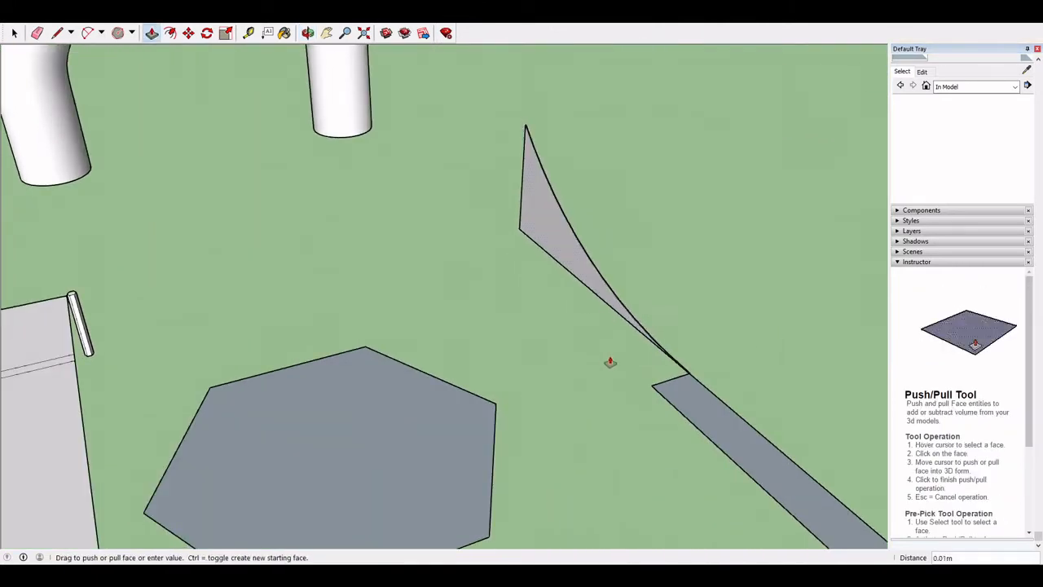
left_click(651, 397)
- Examine the extruded ramp and the surrounding shapes from several sides
middle_click_drag(652, 397, 196, 198)
middle_click_drag(358, 265, 391, 282, "shift")
scroll(395, 285, "up", 3)
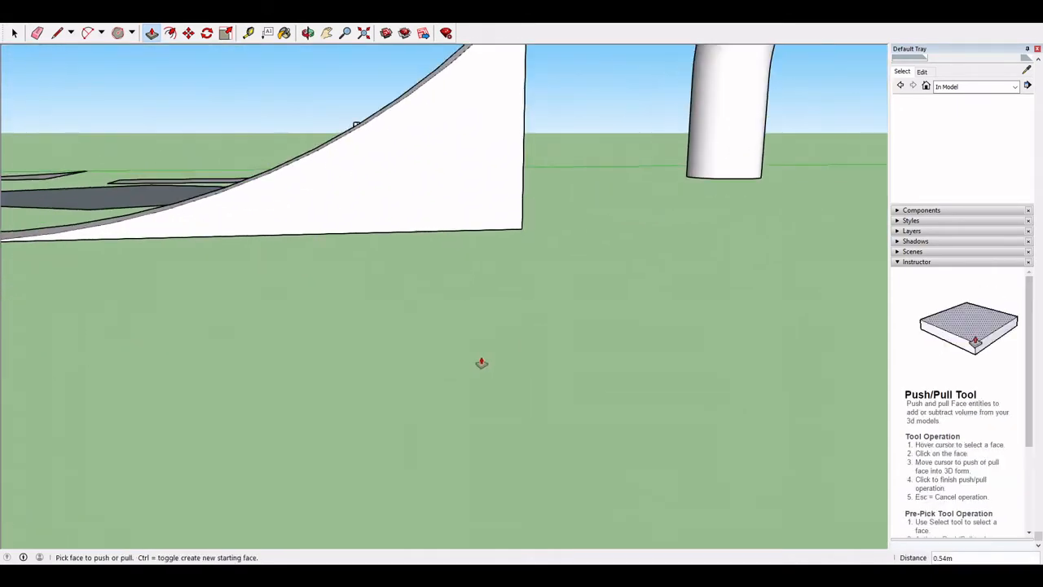
scroll(342, 233, "up", 4)
middle_click_drag(340, 214, 320, 325, "shift")
scroll(465, 327, "down", 5)
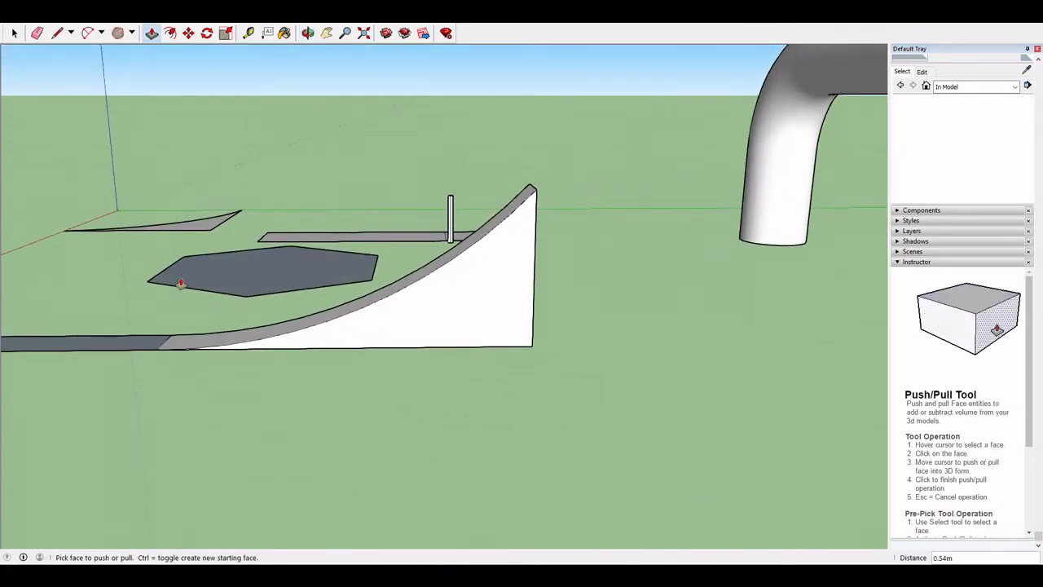
middle_click_drag(181, 283, 629, 347)
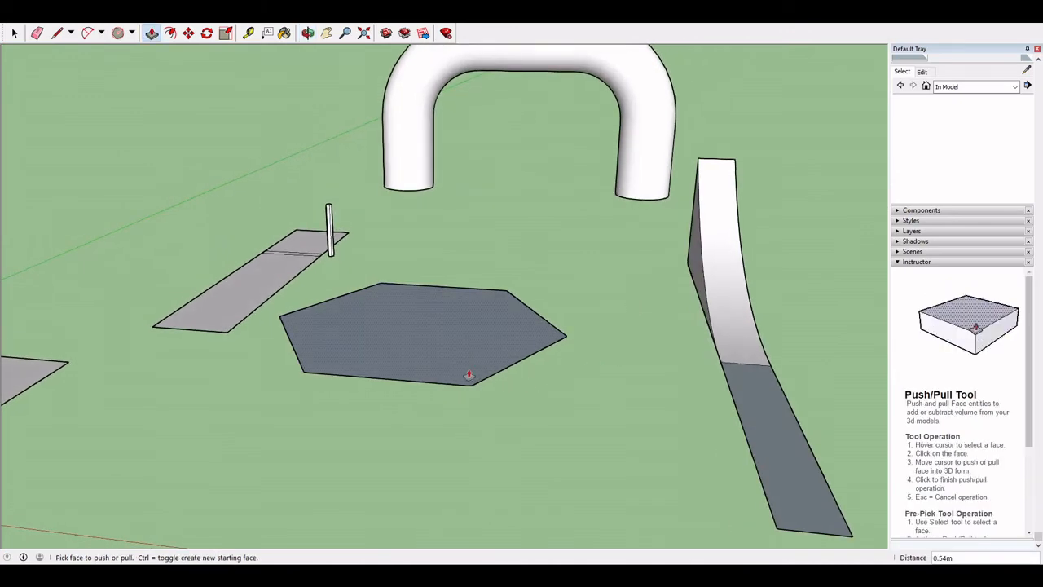
middle_click_drag(469, 375, 392, 310)
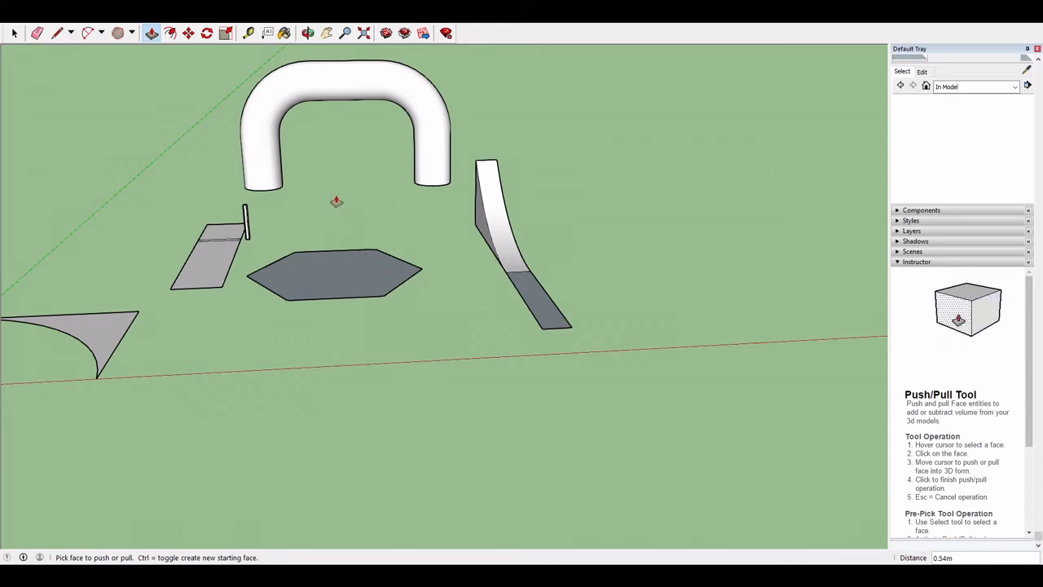
middle_click_drag(342, 156, 324, 144)
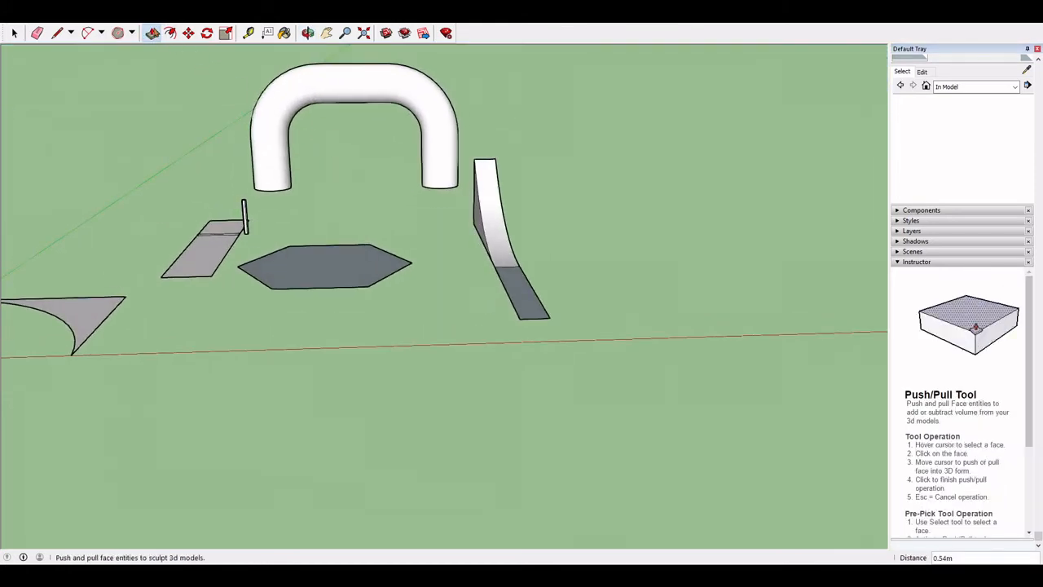
left_click(167, 36)
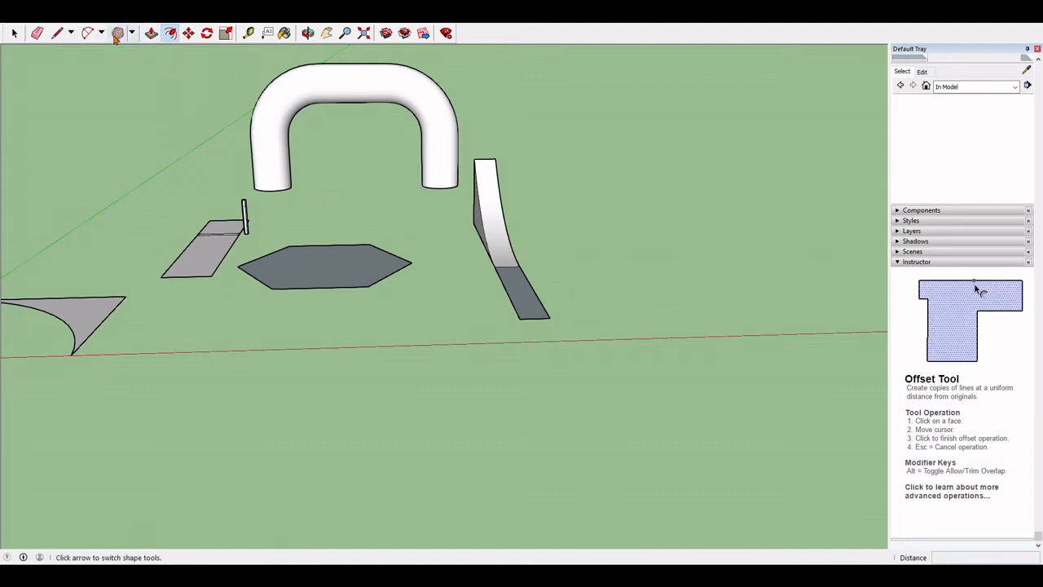
left_click(152, 35)
- Draw a 2-point arc on the ramp's side face from its vertical back edge to its bottom edge, with a bulge of about 0.22 m
scroll(350, 151, "up", 3)
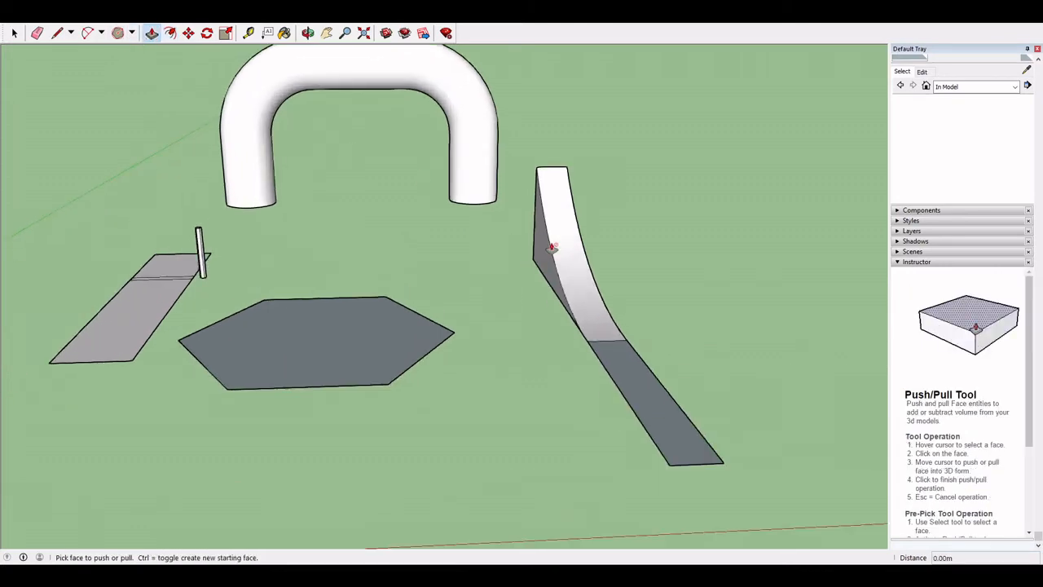
scroll(552, 248, "up", 3)
middle_click_drag(547, 270, 429, 285)
middle_click_drag(523, 301, 209, 70, "shift")
scroll(579, 261, "up", 3)
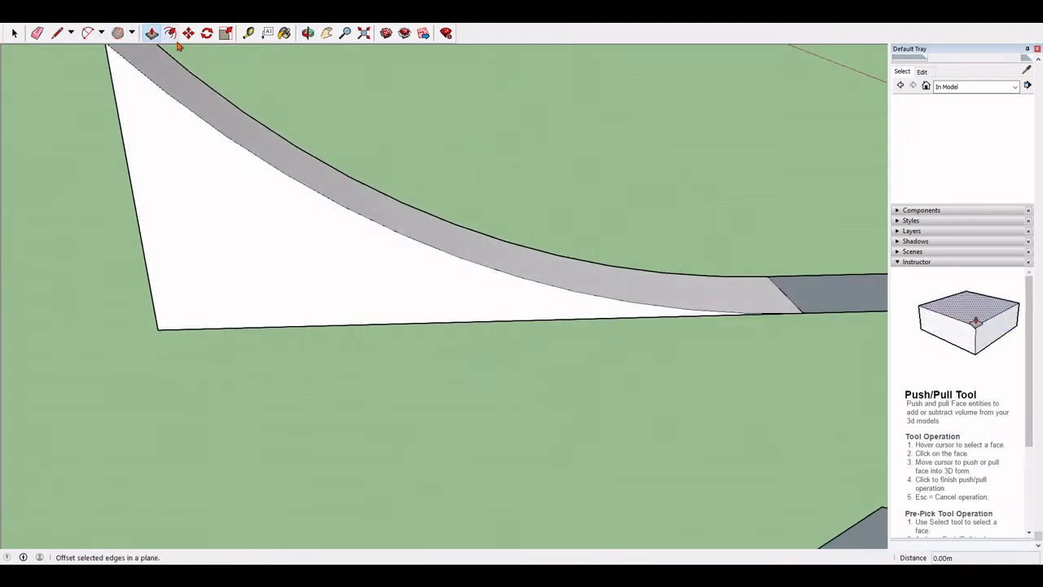
left_click(88, 33)
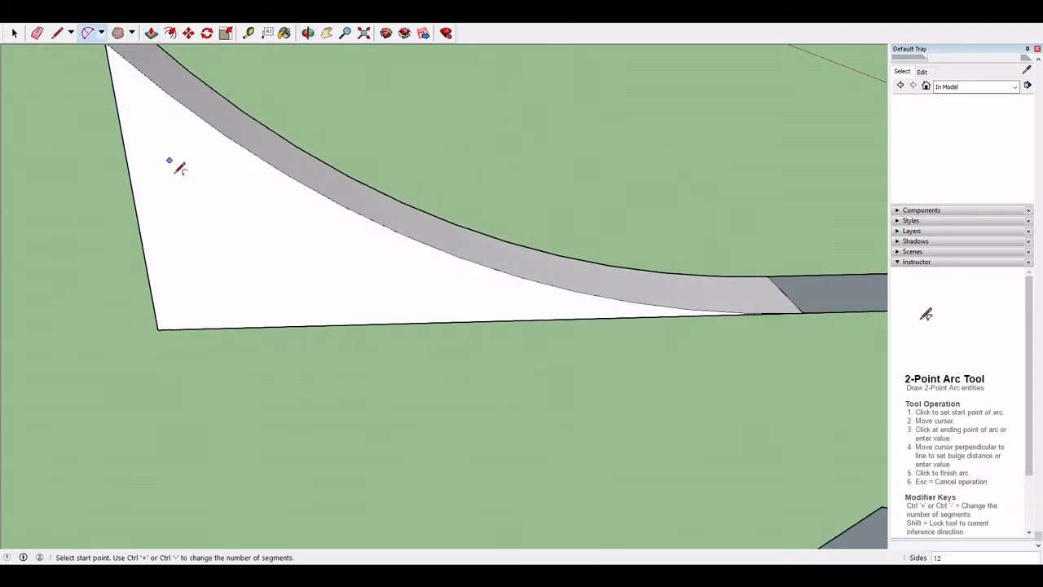
left_click(133, 197)
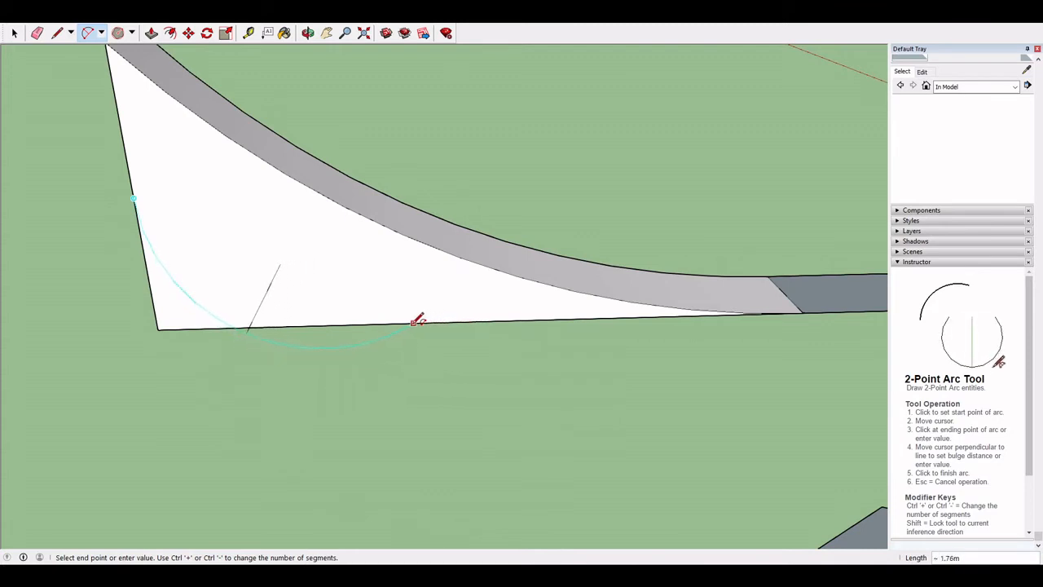
left_click(488, 319)
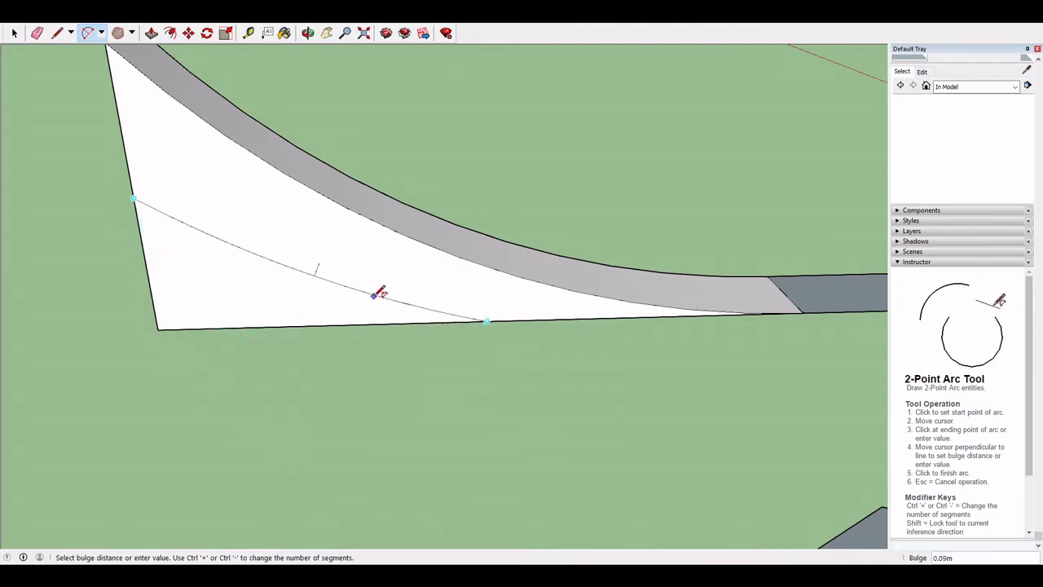
left_click(262, 299)
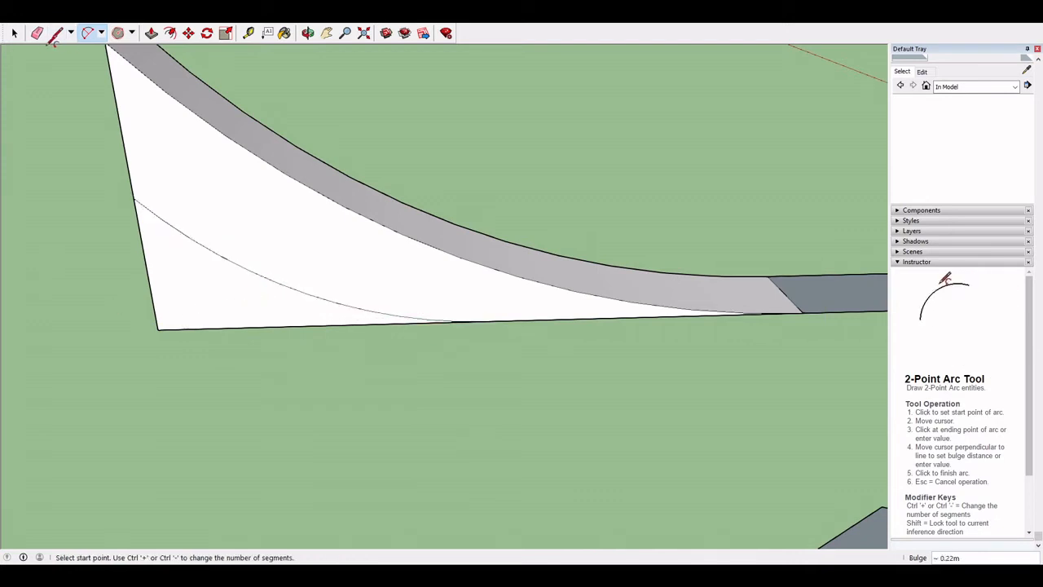
- Cut away the part of the ramp below the arc by pushing that face 0.54 m through its full width
left_click(151, 32)
middle_click_drag(177, 240, 385, 289)
left_click_drag(384, 289, 95, 263)
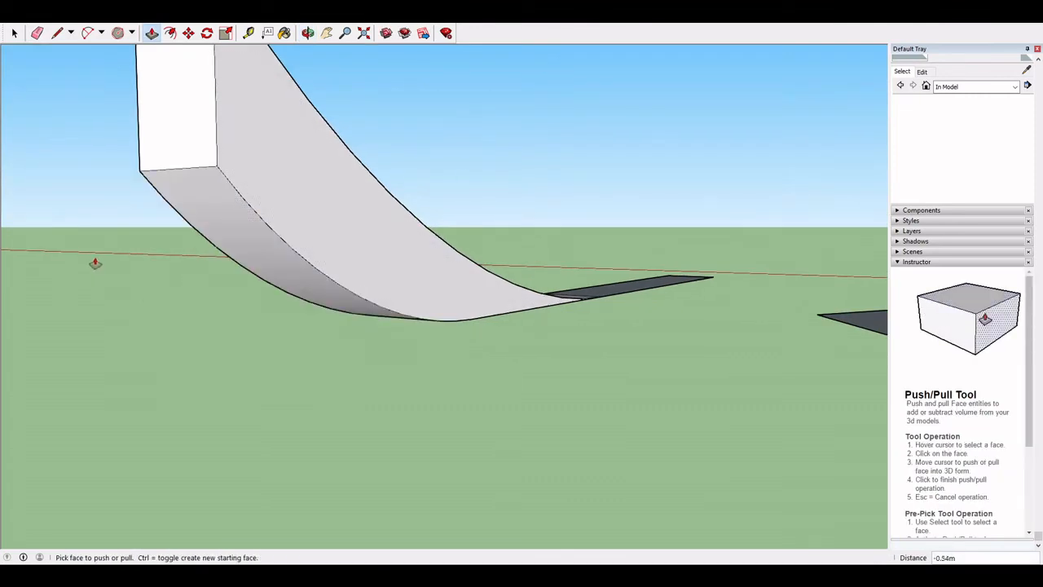
middle_click_drag(90, 278, 620, 356)
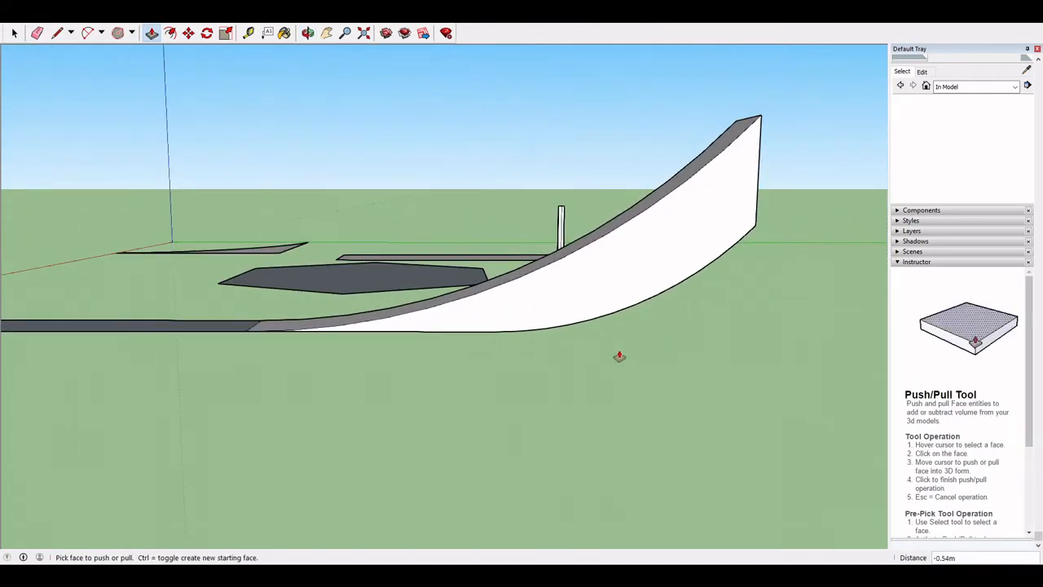
scroll(456, 326, "down", 3)
middle_click_drag(456, 326, 602, 333)
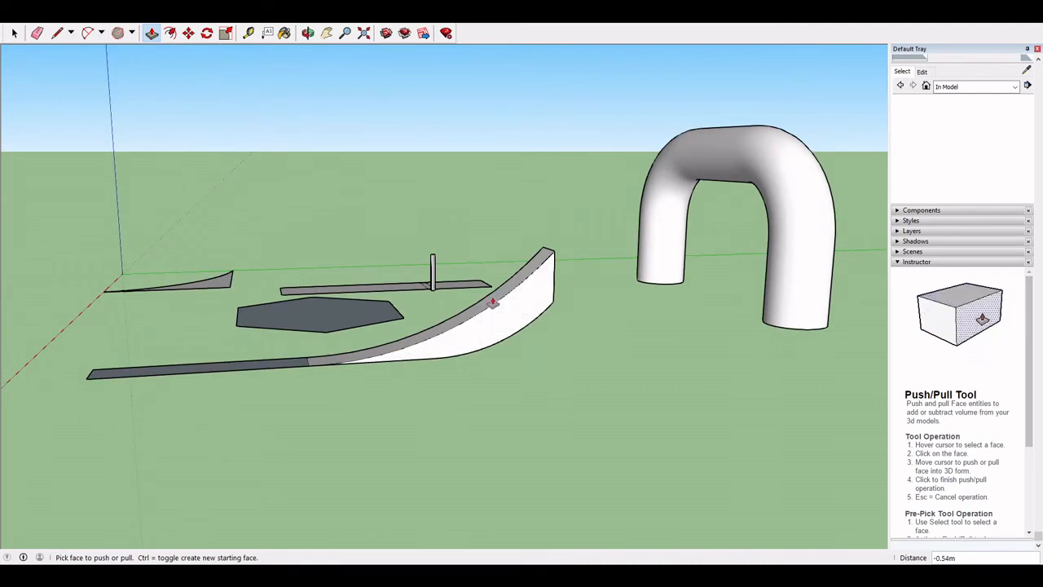
middle_click_drag(493, 302, 204, 282)
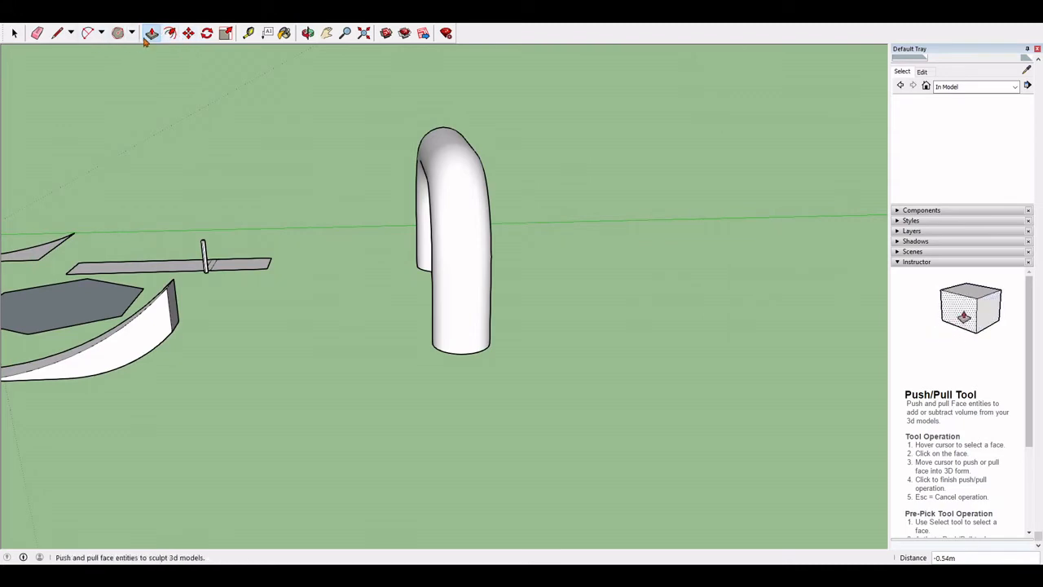
- Draw a rectangle of about 5.89 by 4.73 m on the open ground away from the strips
key("r")
middle_click_drag(152, 105, 784, 401)
scroll(598, 373, "up", 3)
middle_click_drag(558, 348, 413, 260, "shift")
left_click(506, 417)
left_click(324, 201)
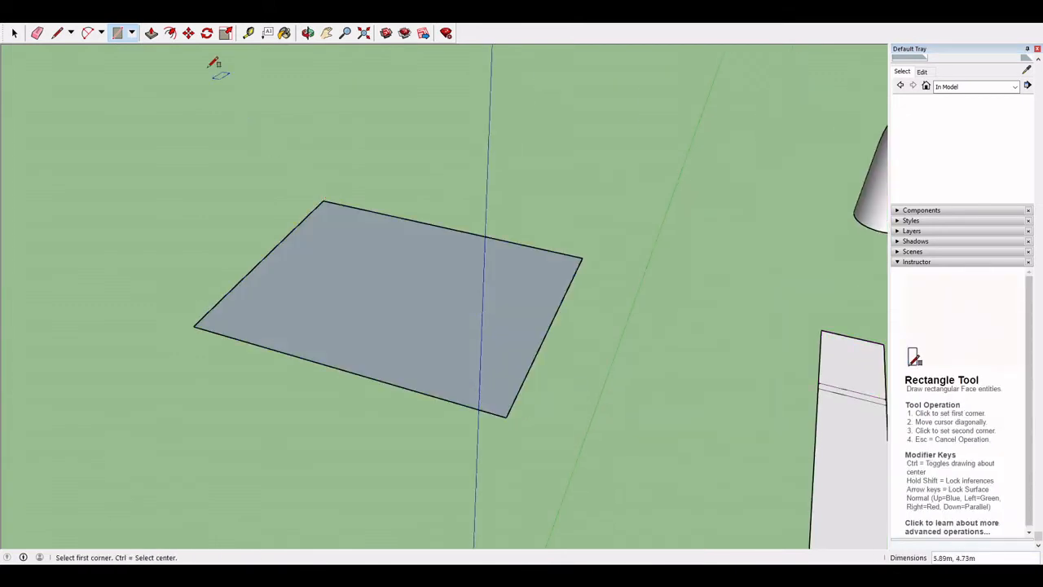
- Push/Pull the new rectangle up by about 2.57 m into a box
left_click(14, 32)
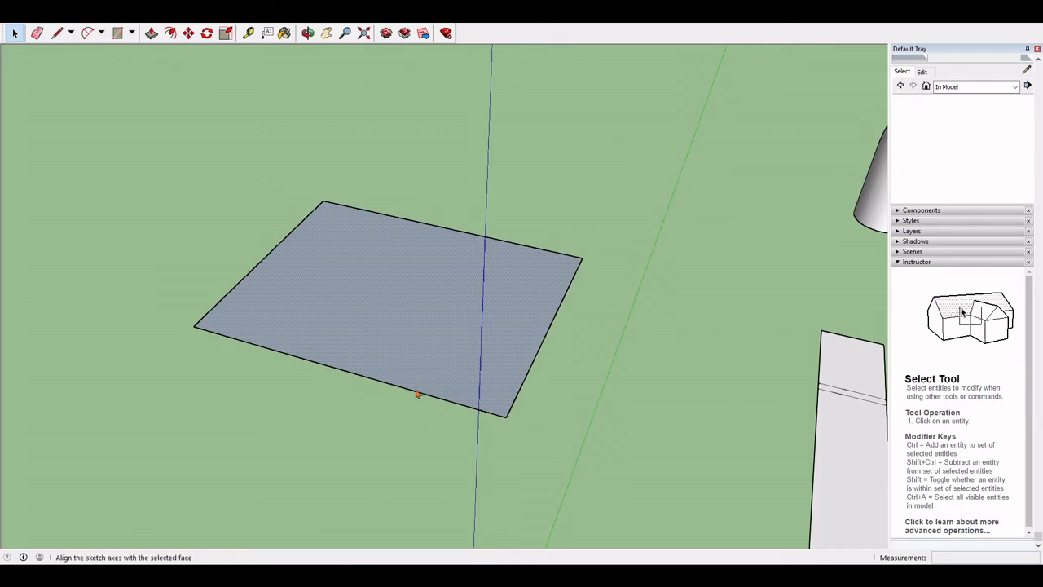
left_click(151, 33)
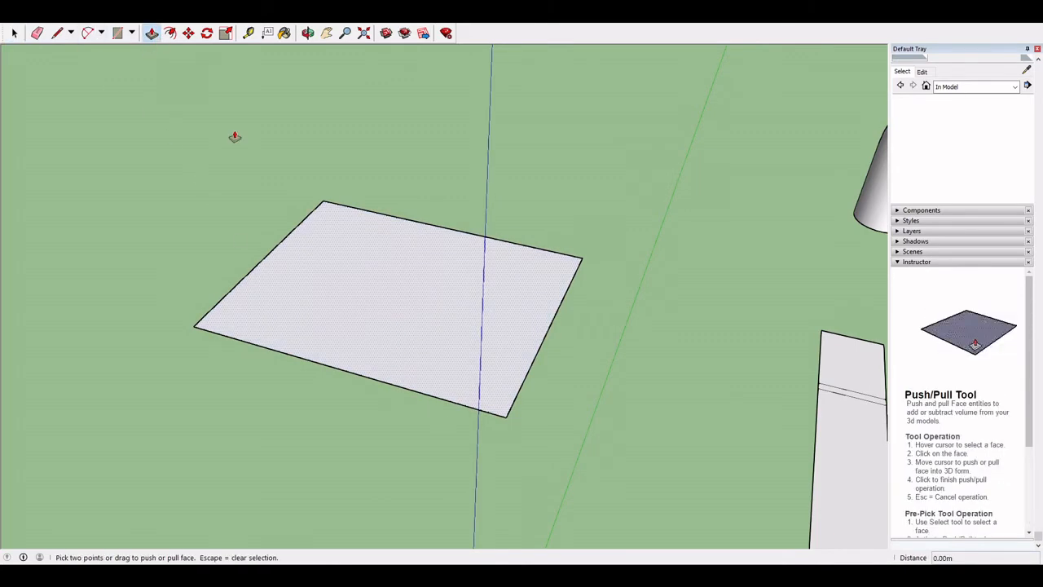
left_click_drag(375, 292, 361, 179)
middle_click_drag(379, 297, 524, 500)
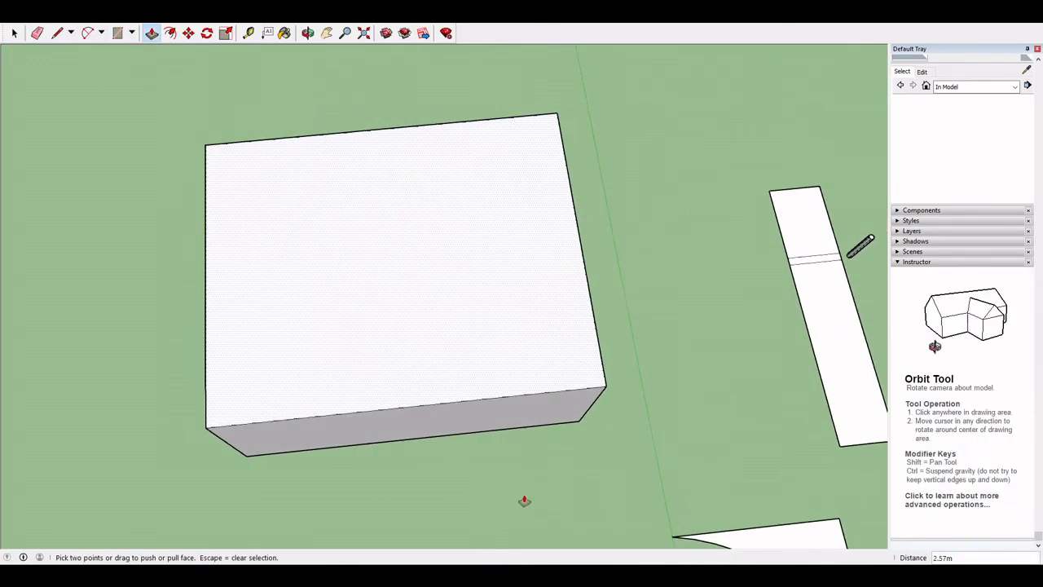
middle_click_drag(447, 405, 304, 70)
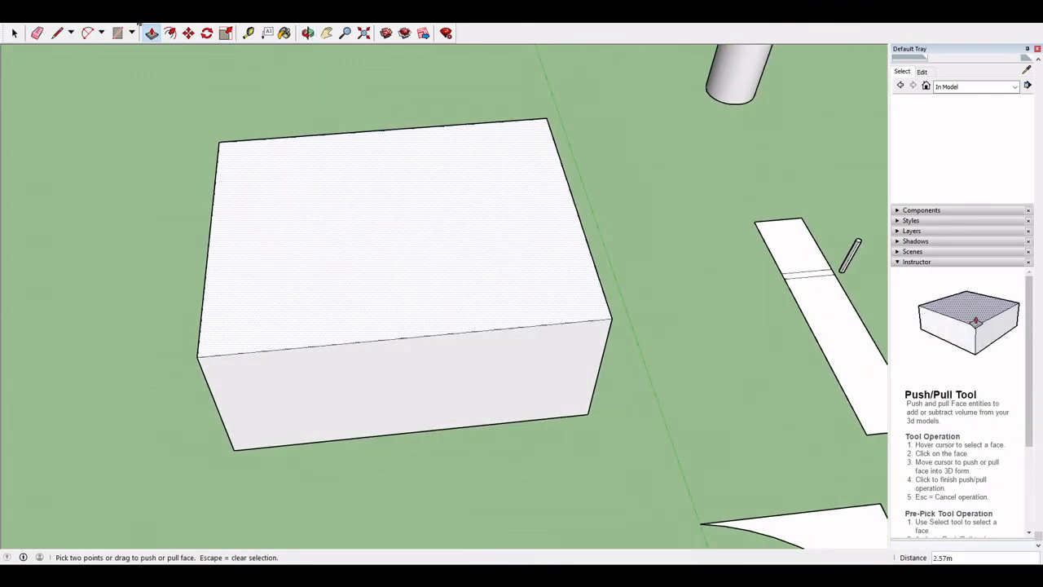
- Try drawing a six-sided polygon centred on a top edge of the box, and undo it
left_click(131, 36)
left_click(150, 102)
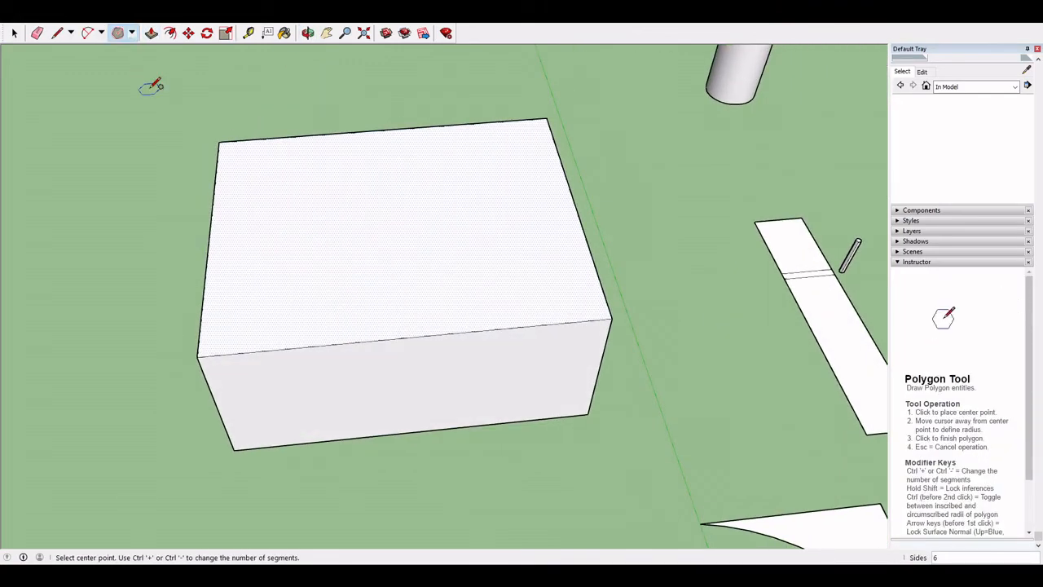
left_click(408, 337)
middle_click_drag(414, 289, 673, 218)
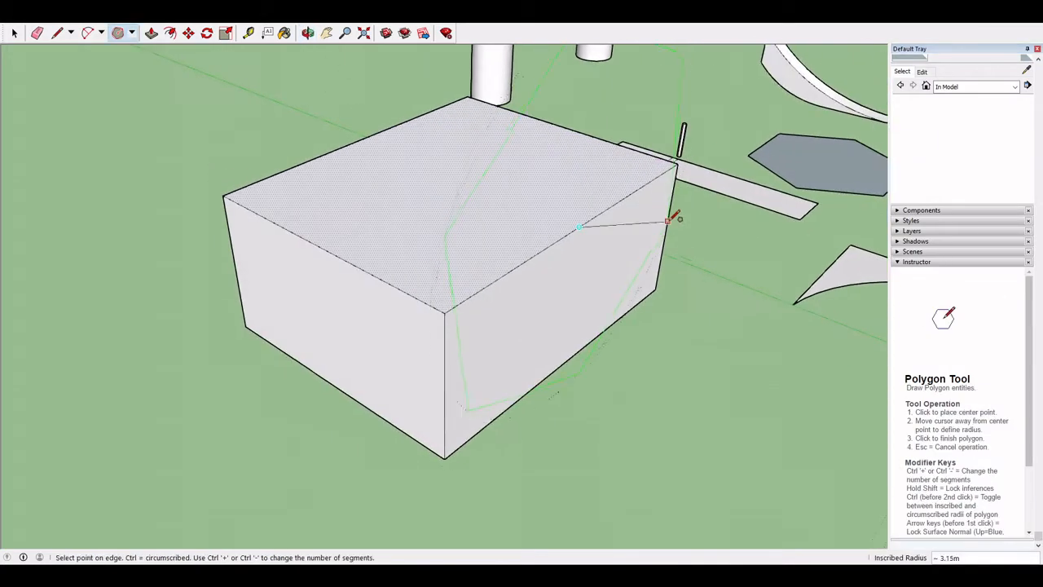
left_click(611, 260)
key("ctrl+z")
- Draw a circumscribed hexagon of about 1.22 m radius centred on the box's bottom side edge, and erase the half below the box
scroll(586, 301, "up", 3)
middle_click_drag(587, 301, 394, 212)
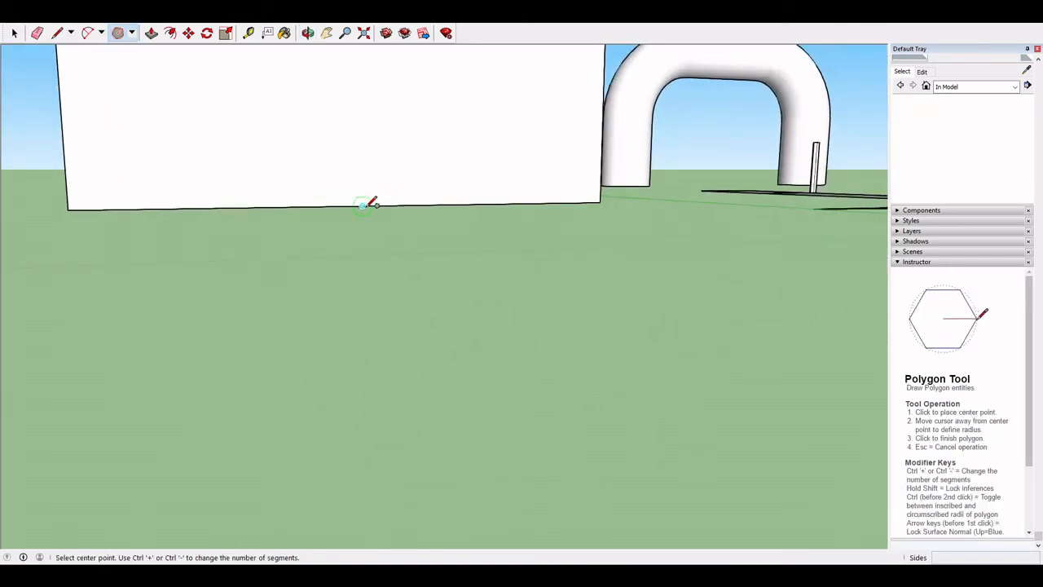
left_click(361, 205)
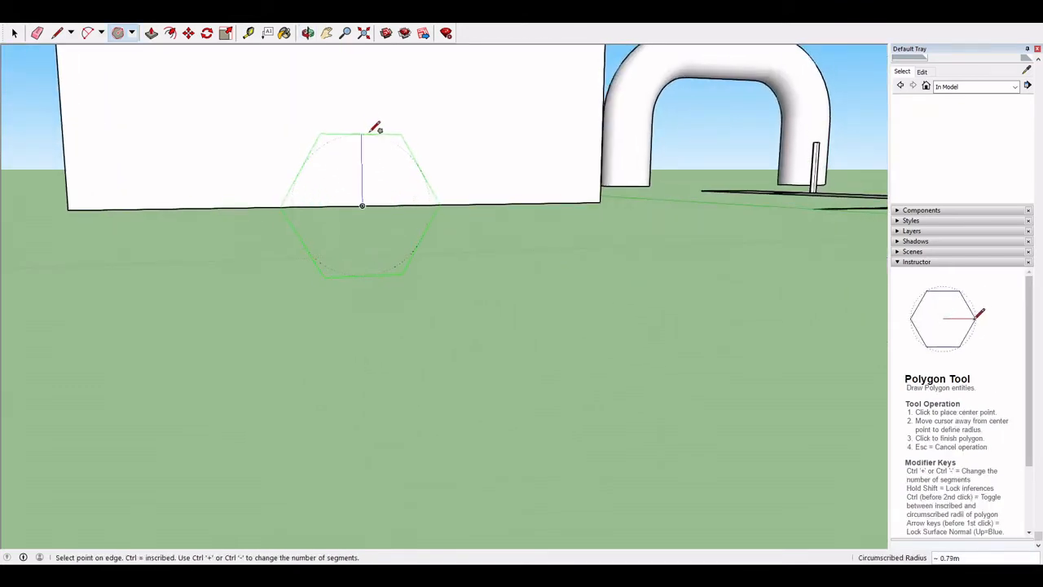
left_click(364, 91)
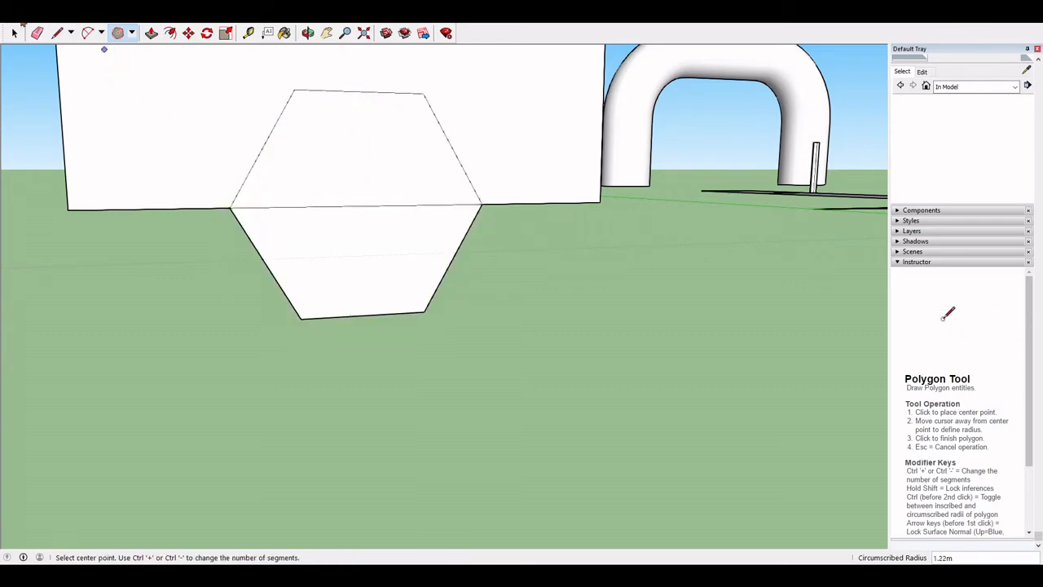
left_click(37, 33)
left_click(342, 300)
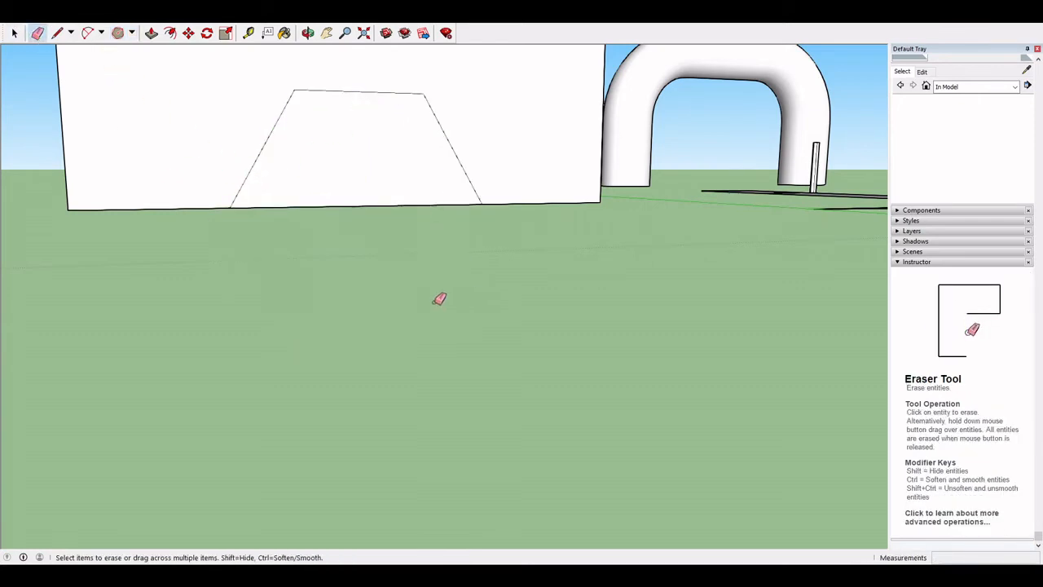
- Push the half-hexagon face 4.73 m through the full depth of the box to cut a tunnel
mouse_move(438, 298)
middle_mouse_down()
mouse_move(484, 338)
mouse_move(340, 302)
middle_mouse_up()
left_click(151, 33)
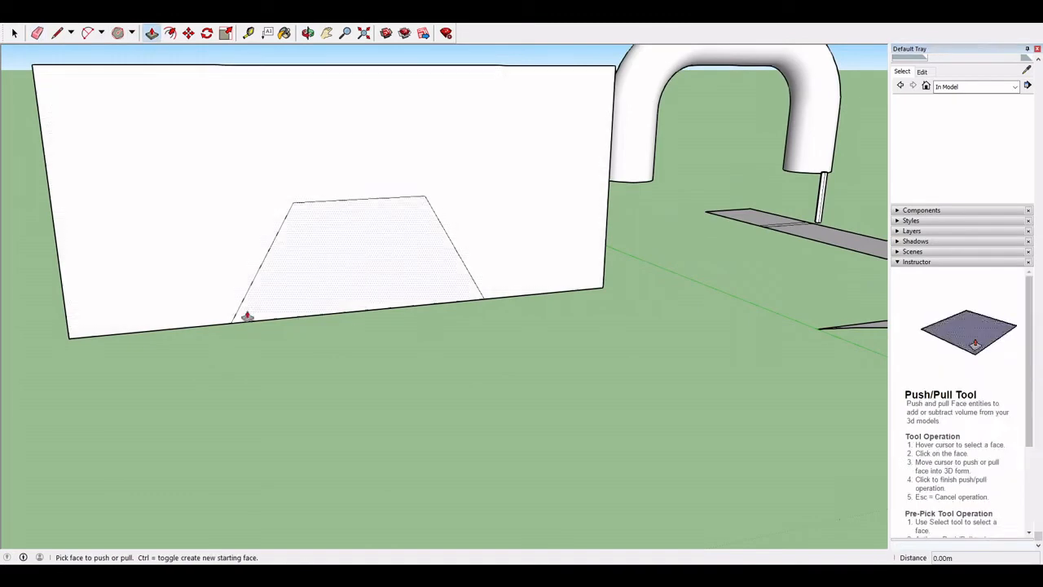
middle_click_drag(242, 310, 428, 302)
left_click_drag(463, 280, 159, 194)
middle_click_drag(448, 338, 797, 409)
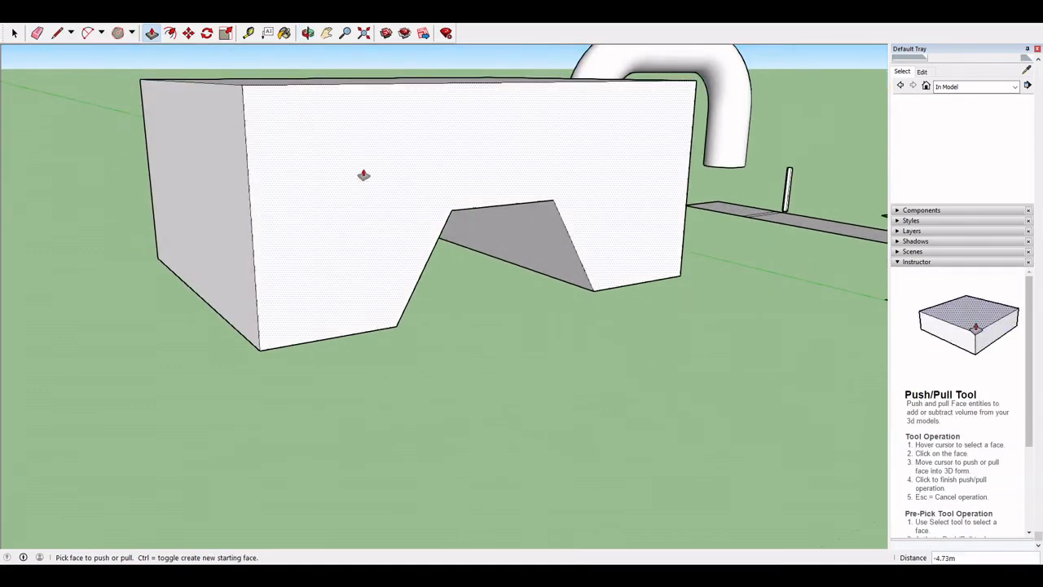
middle_click_drag(363, 175, 326, 242)
left_click_drag(226, 241, 555, 306)
middle_click_drag(555, 306, 307, 365)
scroll(307, 366, "down", 5)
middle_click_drag(530, 394, 155, 279)
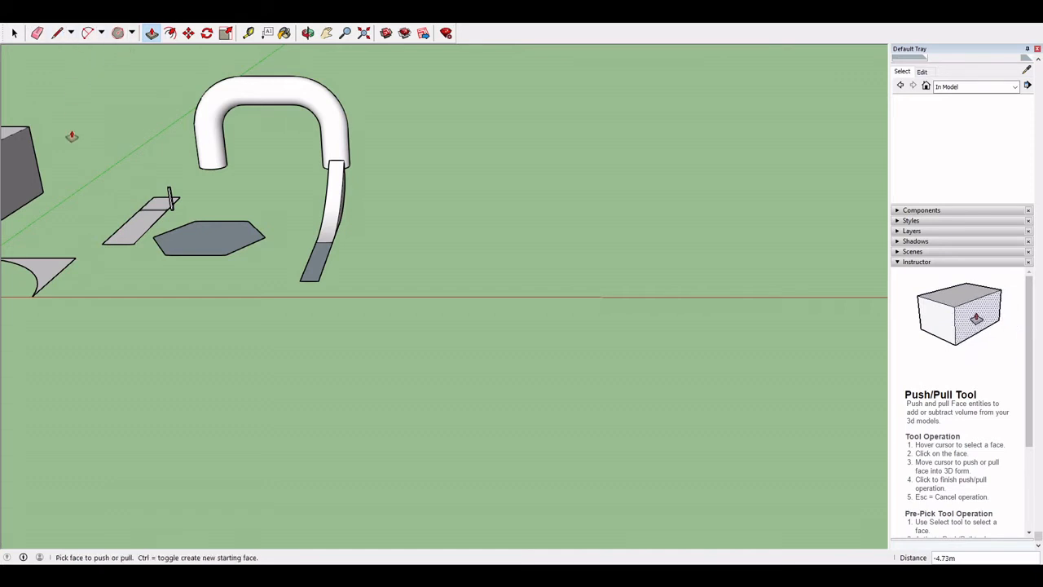
middle_click_drag(232, 180, 366, 253)
scroll(363, 260, "up", 7)
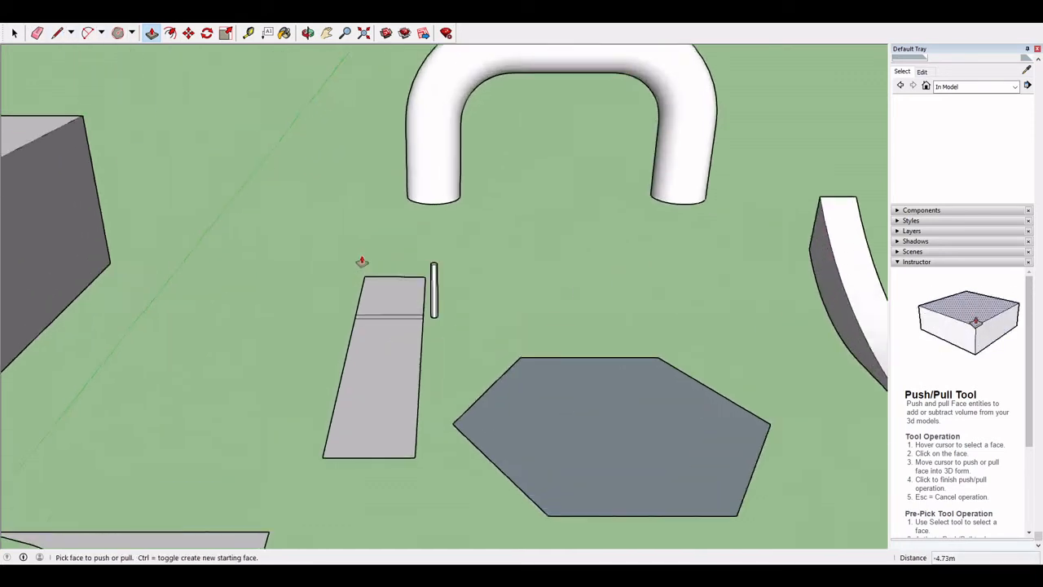
middle_click_drag(302, 317, 125, 54)
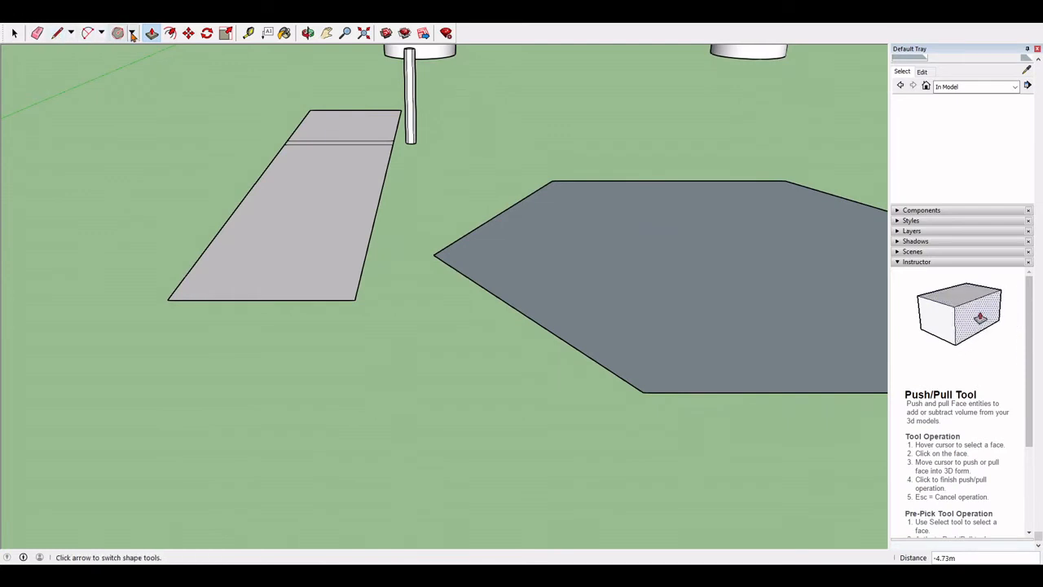
- Draw a line about 1.02 m long across the grey strip's far end and pull the end section up into a block
middle_click_drag(414, 240, 573, 421)
scroll(403, 218, "up", 3)
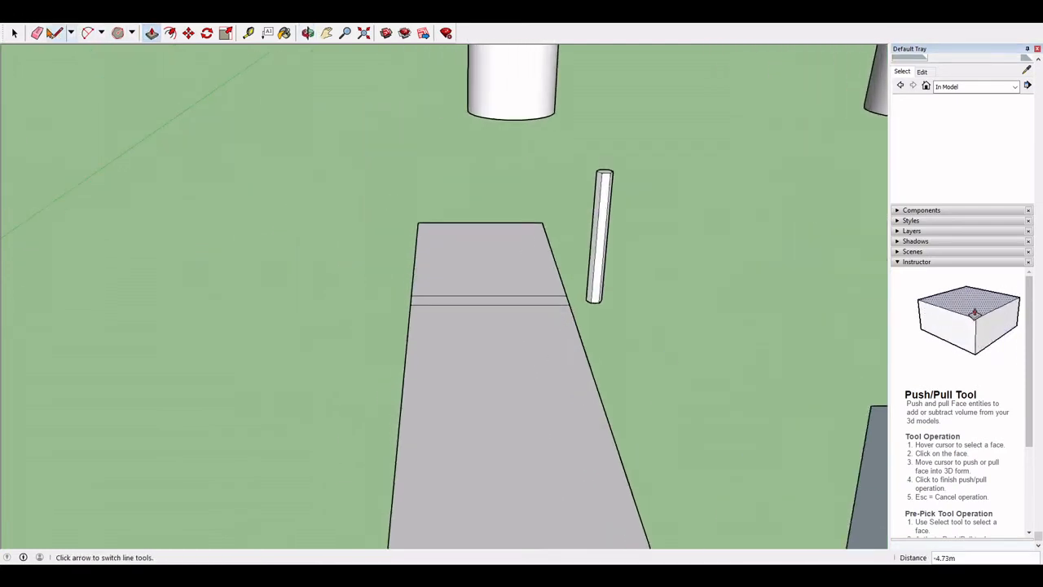
left_click(57, 34)
scroll(505, 236, "up", 4)
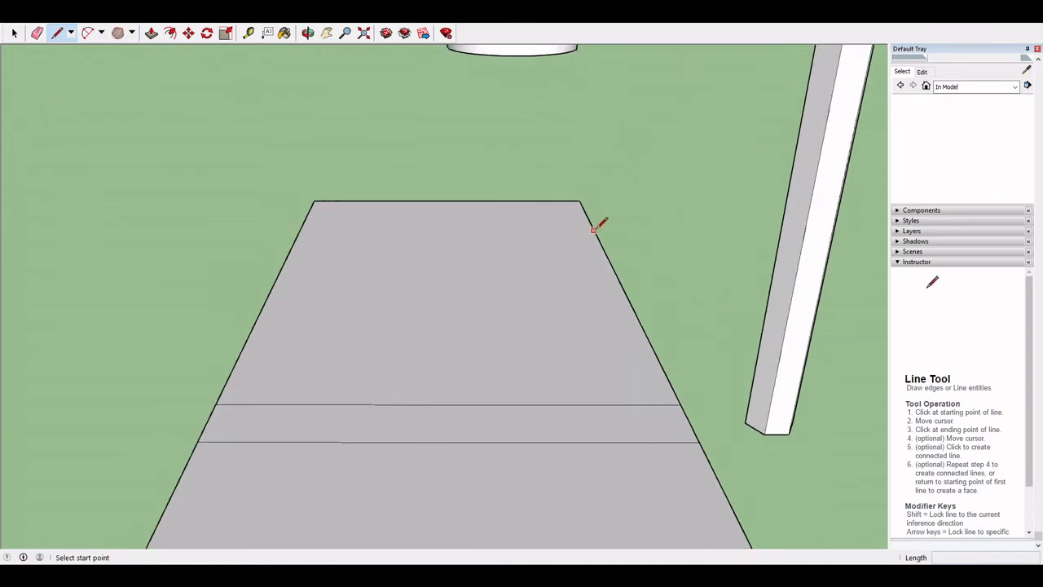
left_click(601, 243)
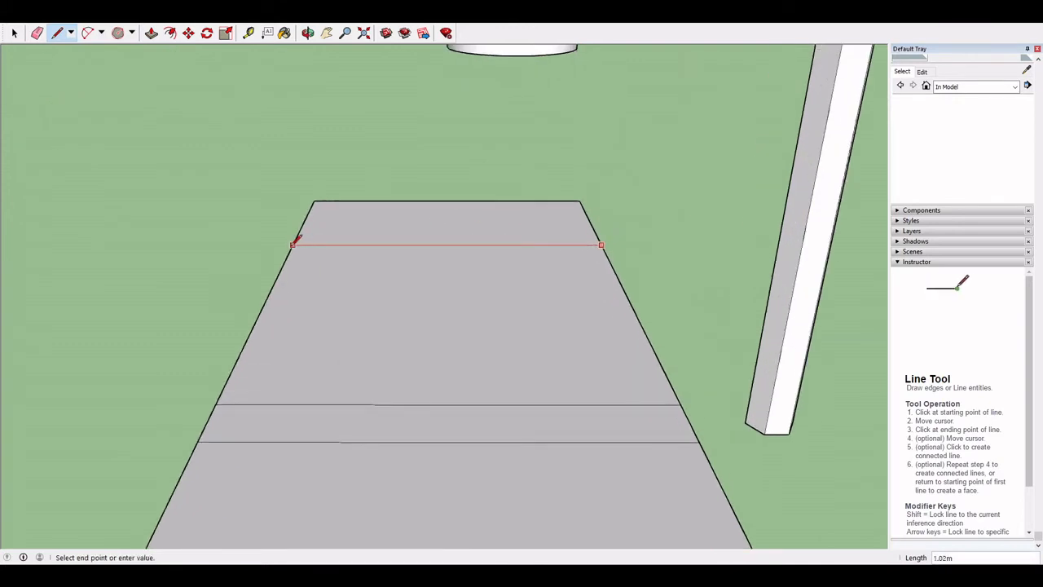
left_click(152, 33)
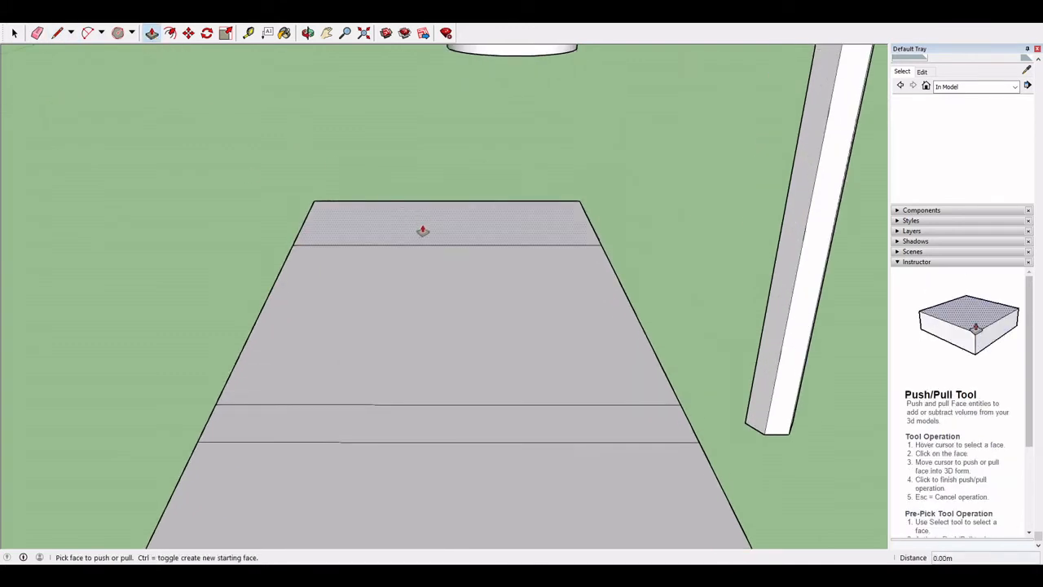
left_click_drag(422, 230, 424, 117)
- Draw a diagonal arc with about 0.07 m bulge on the block's white side and push the upper part through 1.02 m
middle_click_drag(263, 174, 389, 279)
left_click(89, 35)
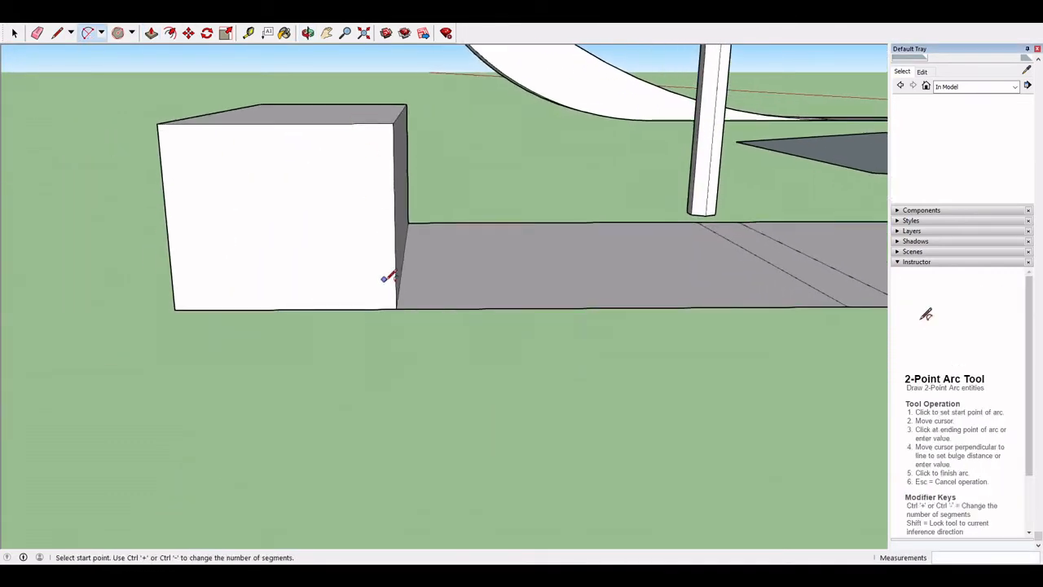
left_click(395, 308)
left_click(158, 124)
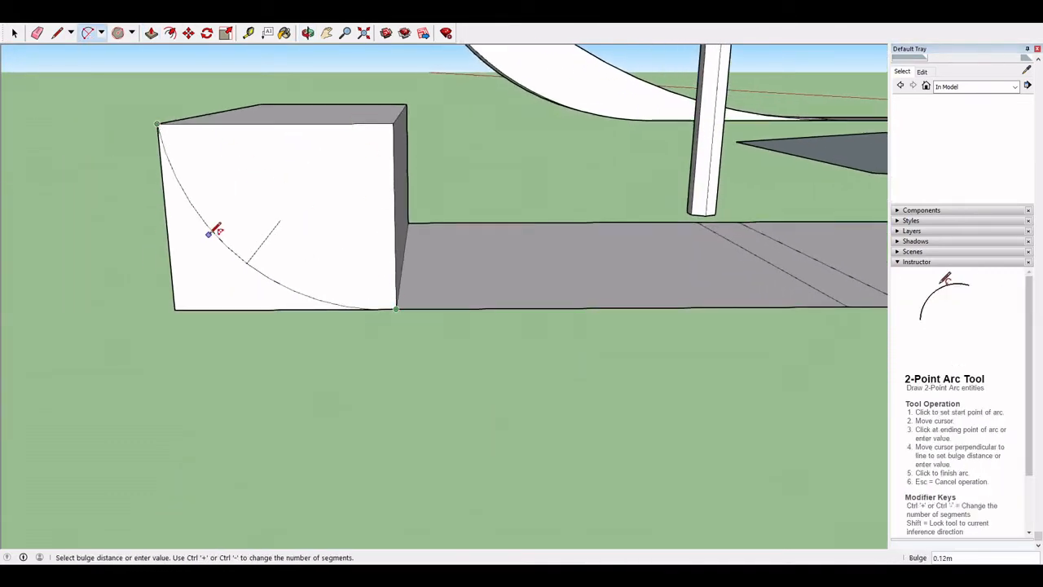
left_click(236, 220)
key("p")
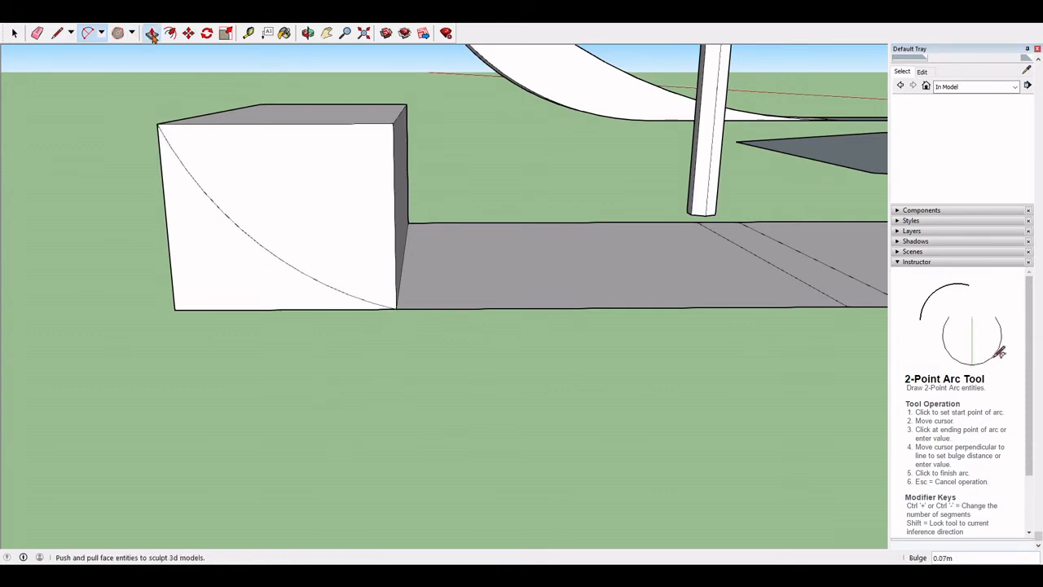
left_click_drag(334, 265, 407, 198)
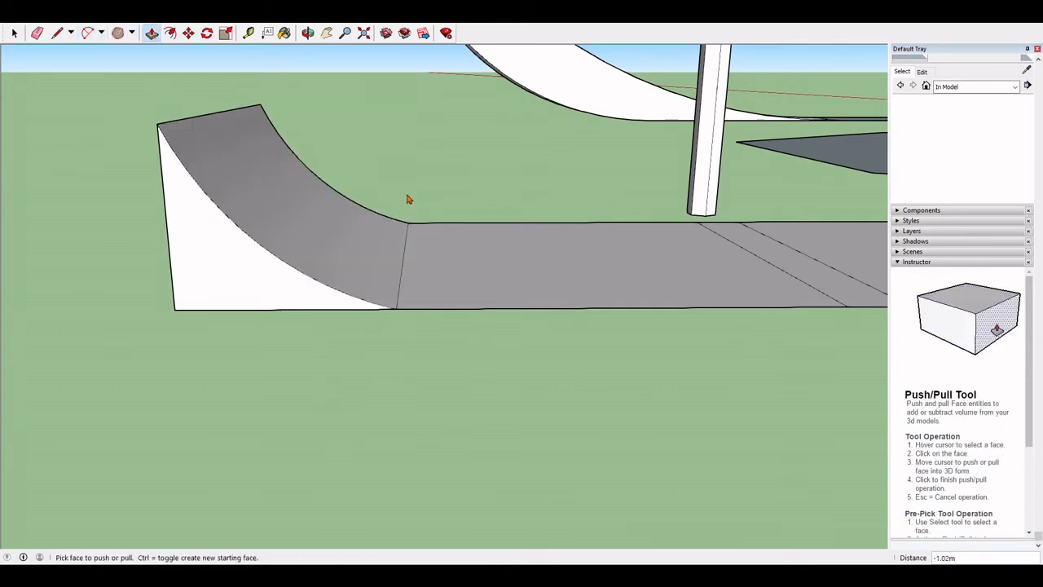
- Try to offset the curved ramp's surface, and undo the arc and cut back to the plain block
middle_click_drag(408, 198, 310, 244)
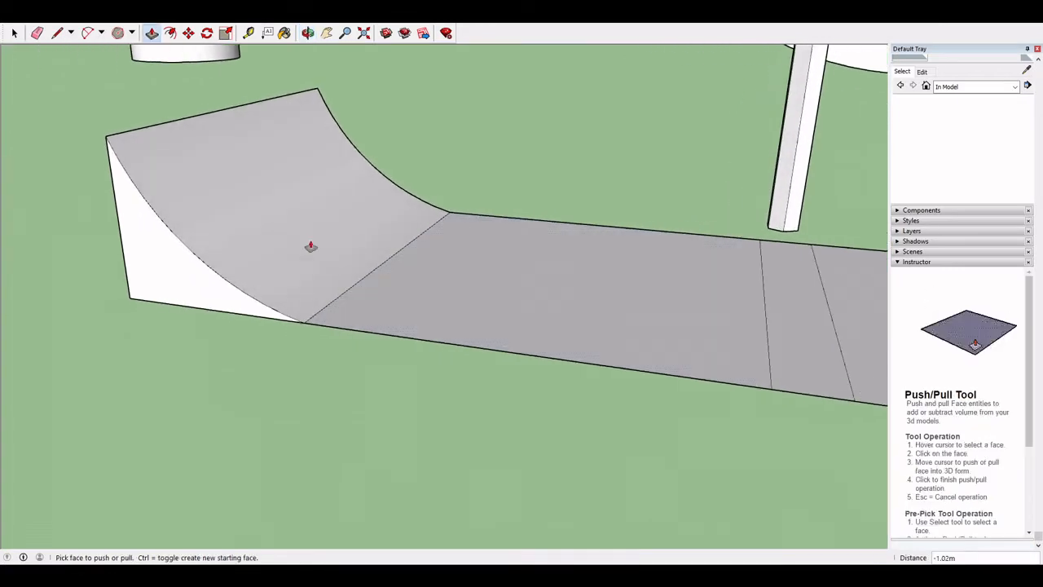
left_click(168, 38)
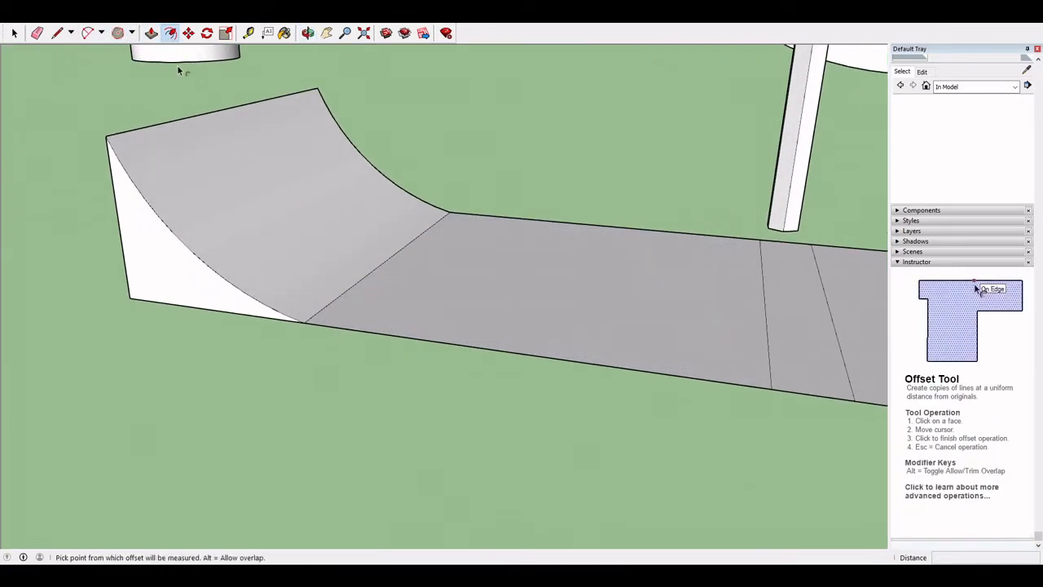
left_click(373, 294)
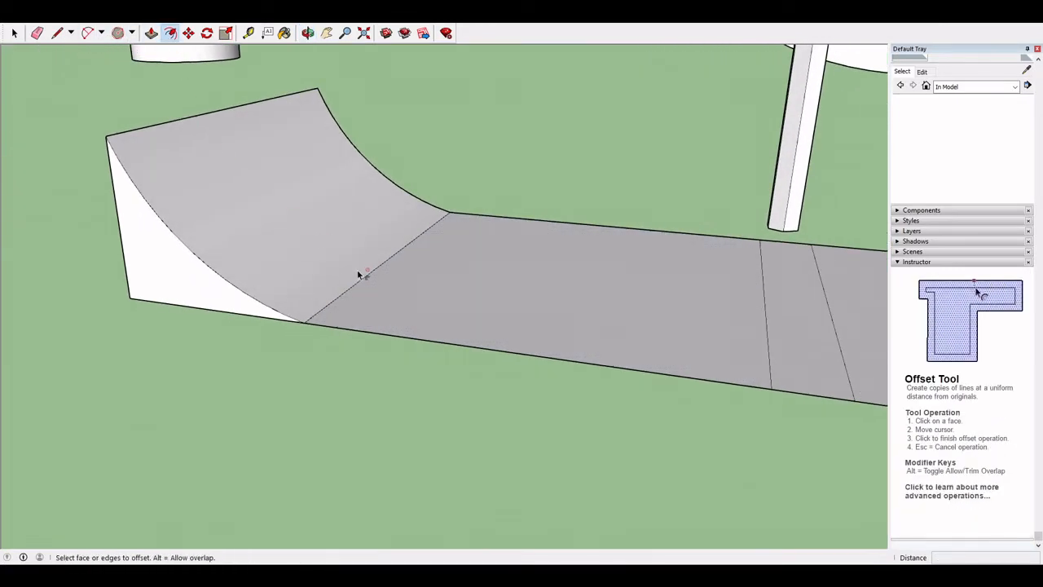
left_click(360, 282)
key("Escape")
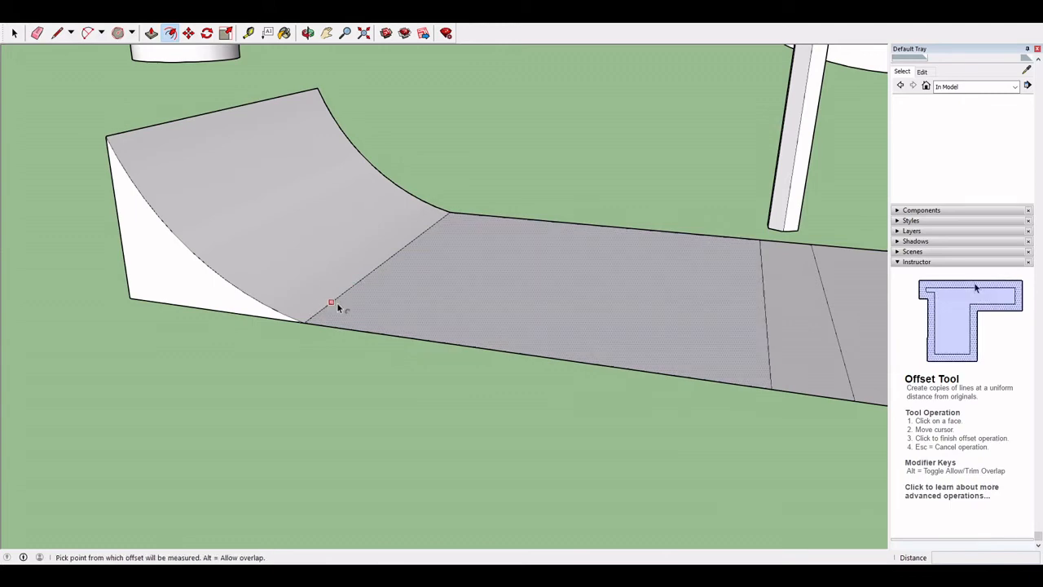
key("ctrl+z")
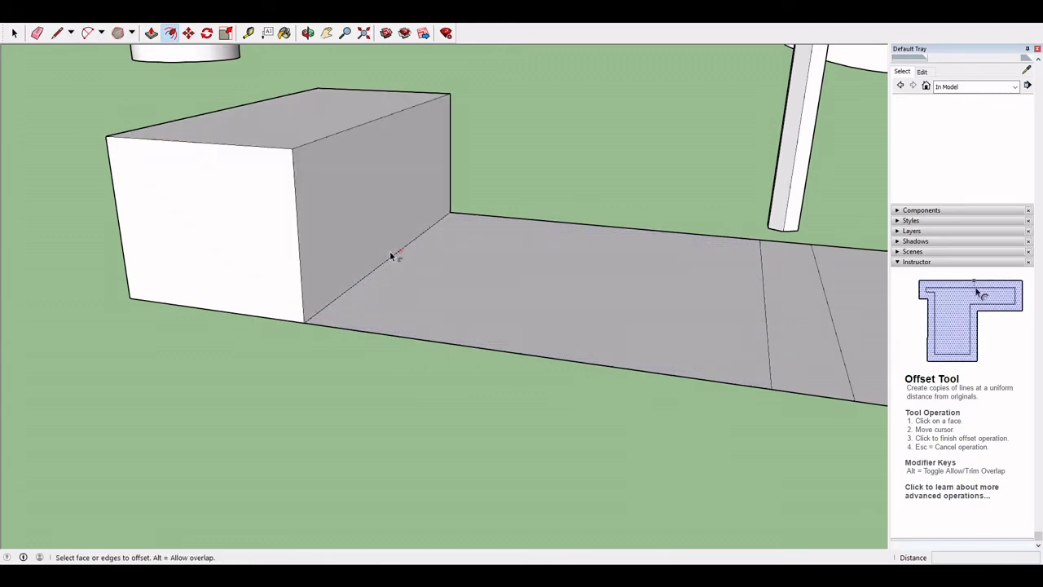
- Draw a straight diagonal on the block's white side and push the upper triangle through 1.02 m to leave a sloped ramp
left_click(58, 33)
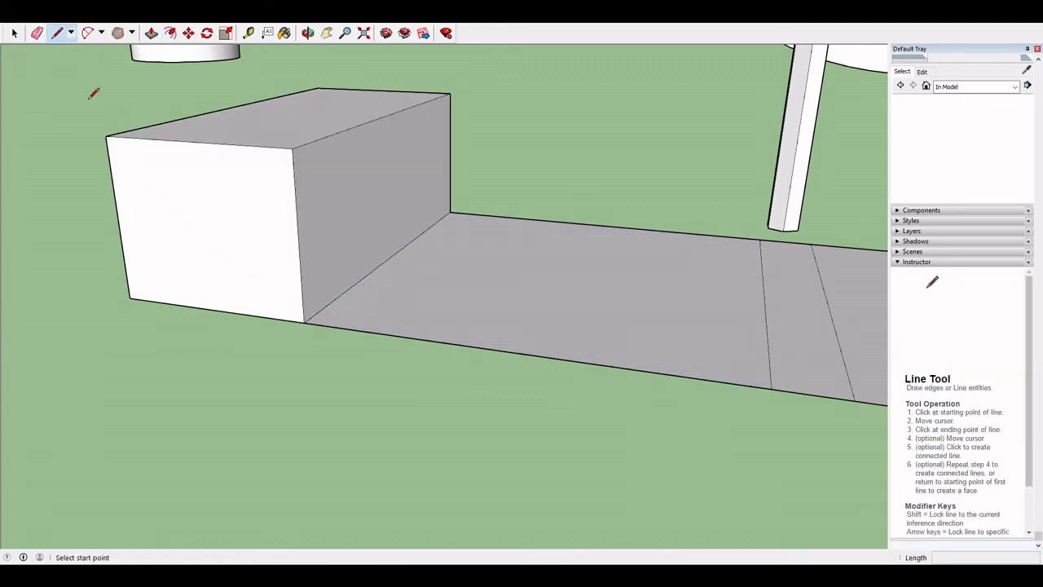
left_click(303, 321)
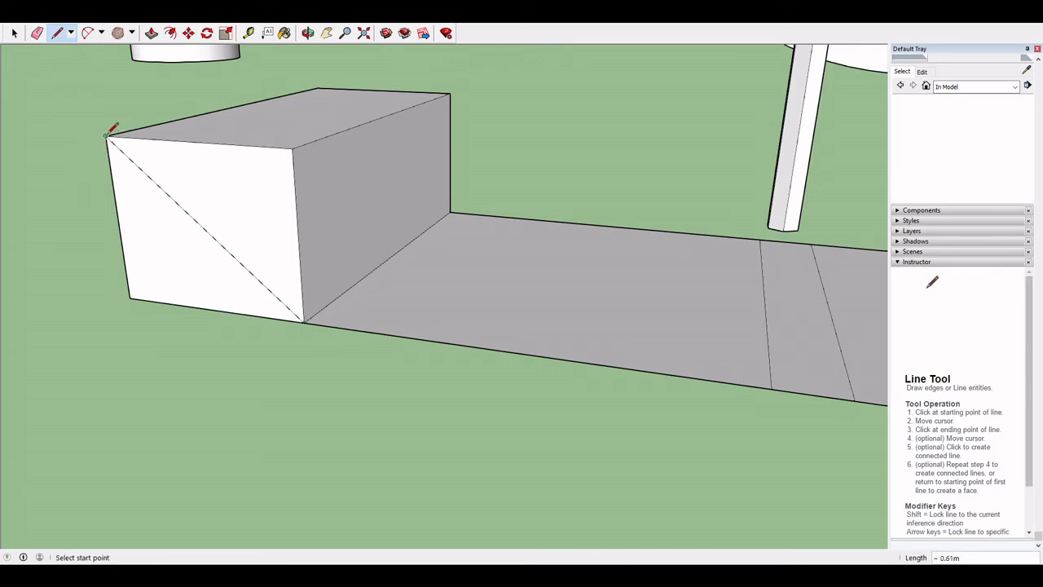
left_click(151, 34)
left_click(240, 175)
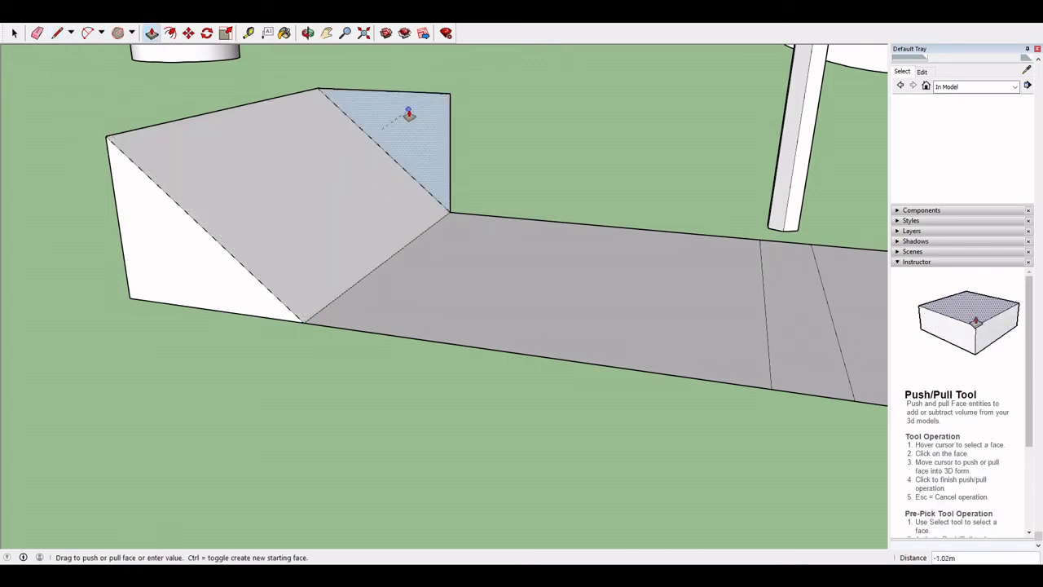
left_click(365, 158)
- Offset the sloped ramp face's outline inward by about 0.04 m to form a border
left_click(175, 36)
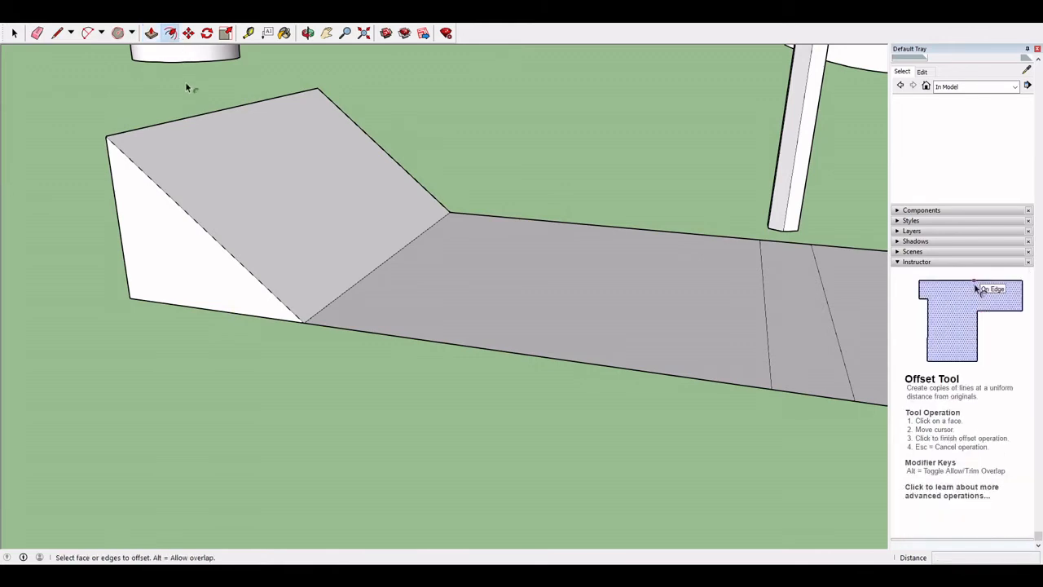
left_click(194, 125)
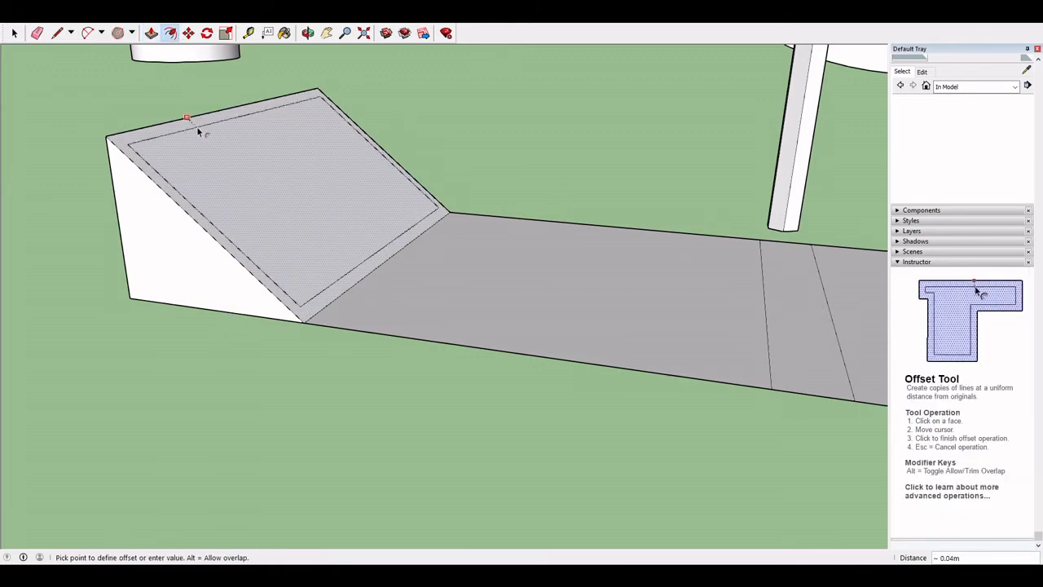
left_click(200, 129)
middle_click_drag(270, 150, 37, 184)
middle_click_drag(396, 198, 467, 282, "shift")
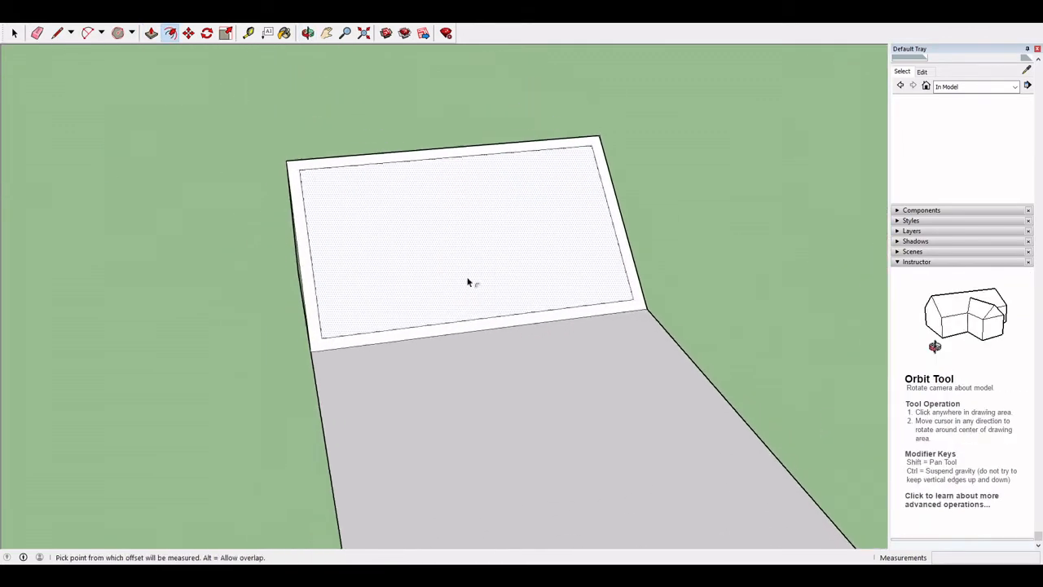
scroll(609, 225, "up", 3)
scroll(616, 220, "up", 2)
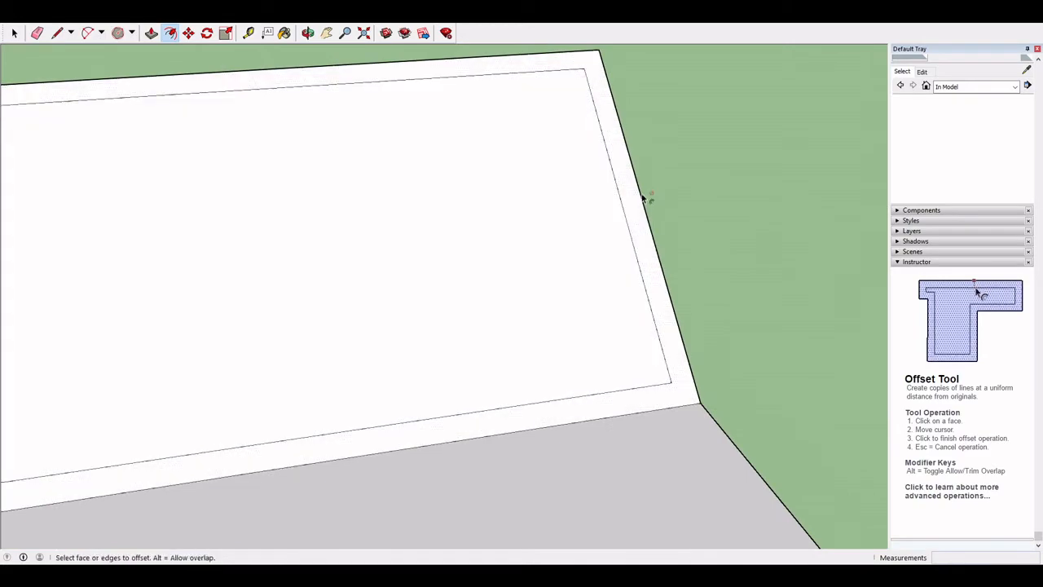
scroll(249, 290, "down", 10)
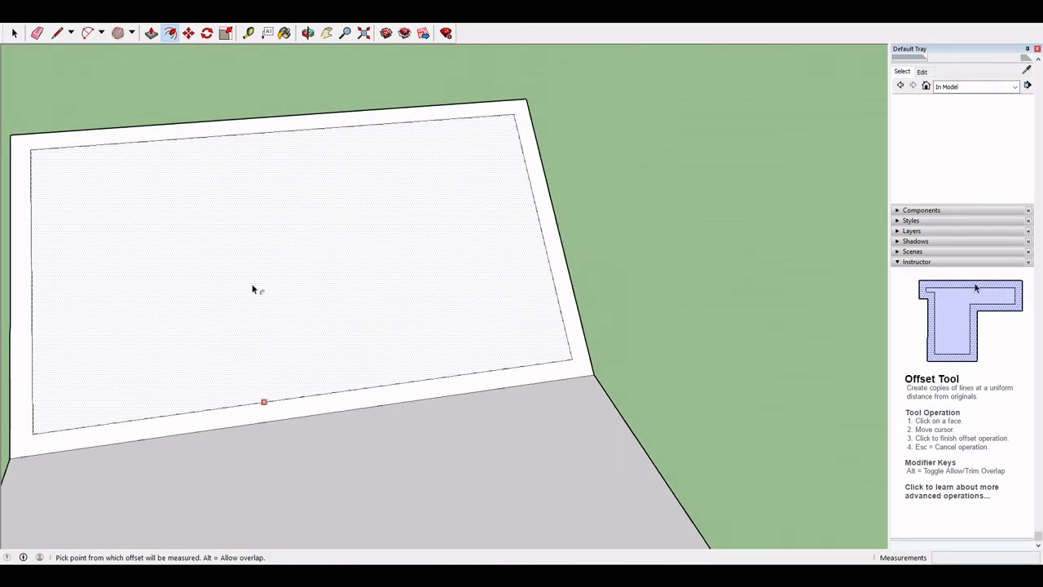
scroll(244, 326, "down", 1)
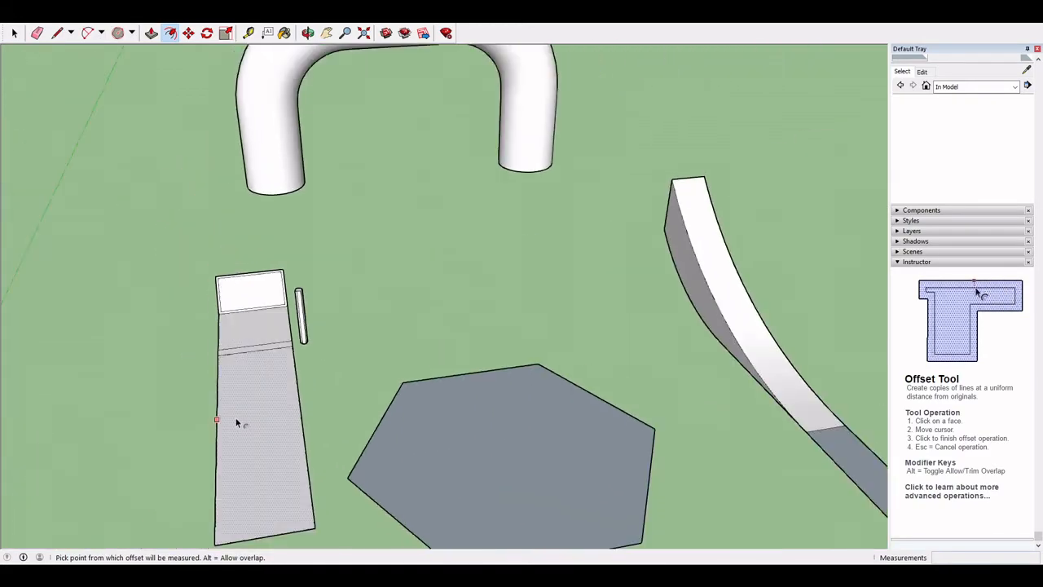
- Move the curved surface of the narrow ramp beside the hexagon to stretch it into a tall rounded disc shape
middle_click_drag(236, 424, 226, 233, "shift")
scroll(408, 344, "down", 2)
scroll(358, 336, "down", 3)
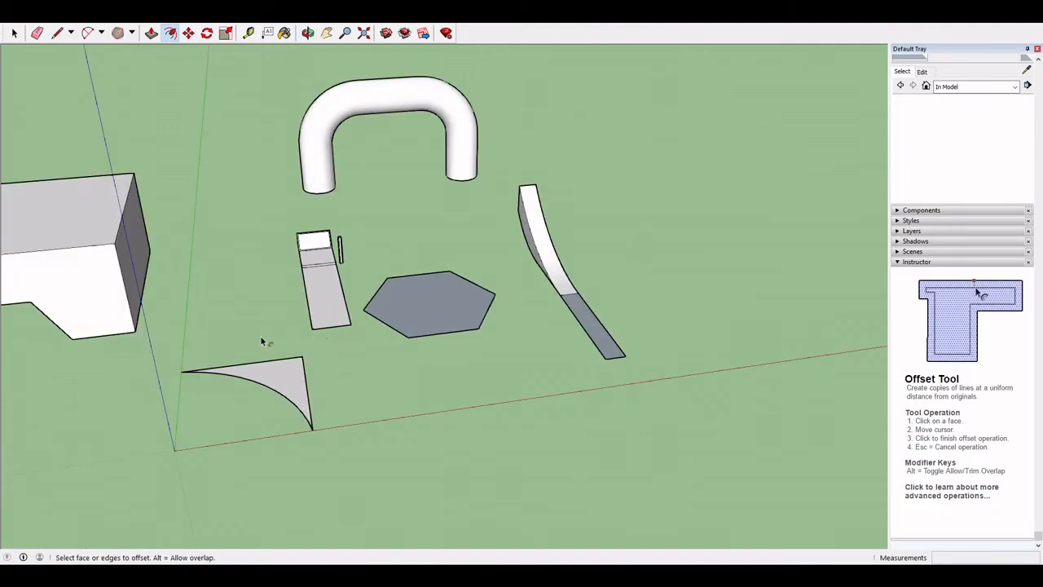
mouse_move(270, 340)
middle_mouse_down()
mouse_move(526, 328)
mouse_move(4, 298)
mouse_move(279, 340)
middle_mouse_up()
middle_click_drag(698, 353, 366, 218, "shift")
middle_click_drag(171, 176, 286, 107)
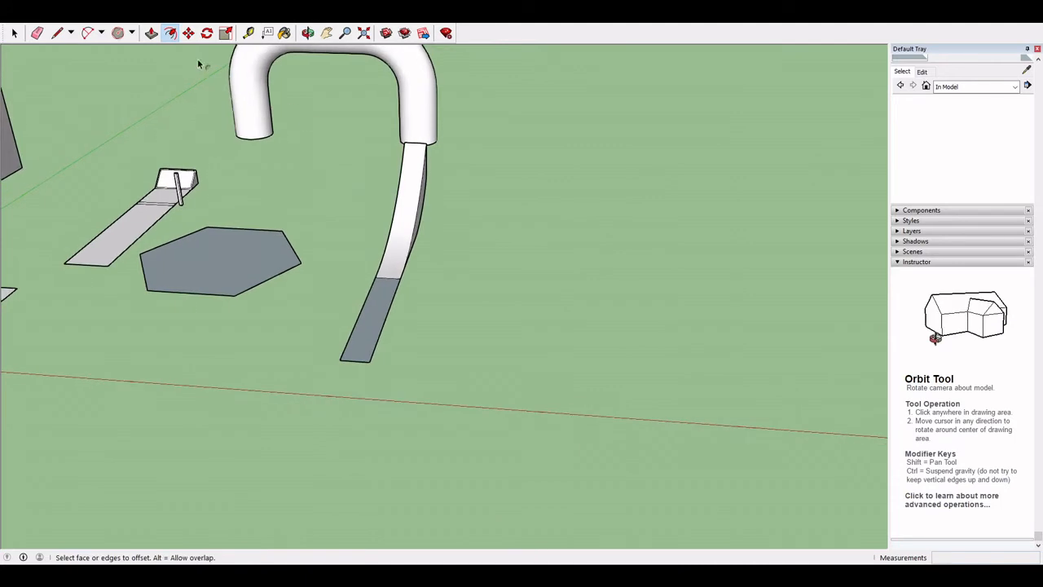
left_click(190, 35)
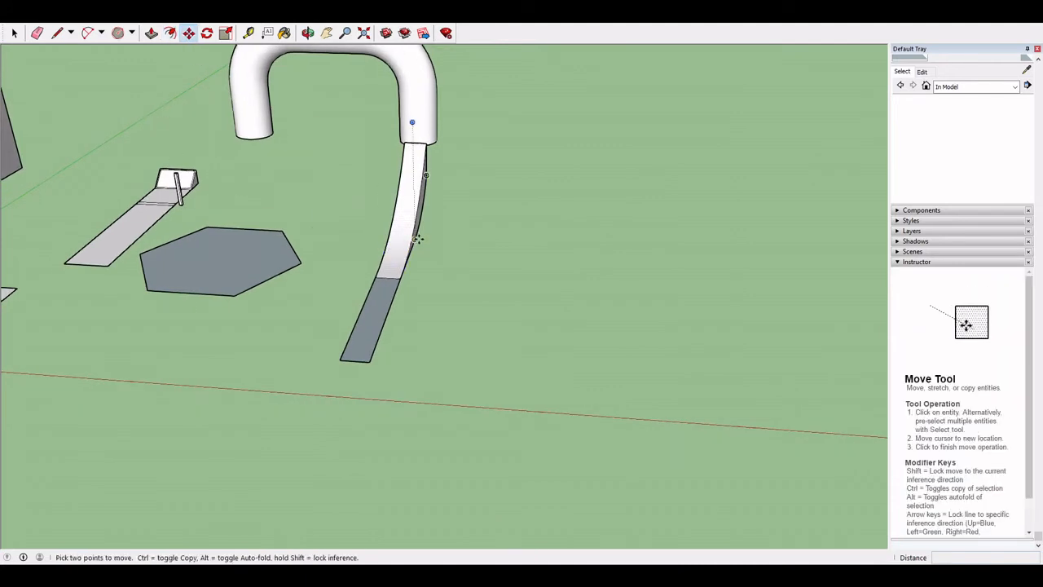
left_click(402, 217)
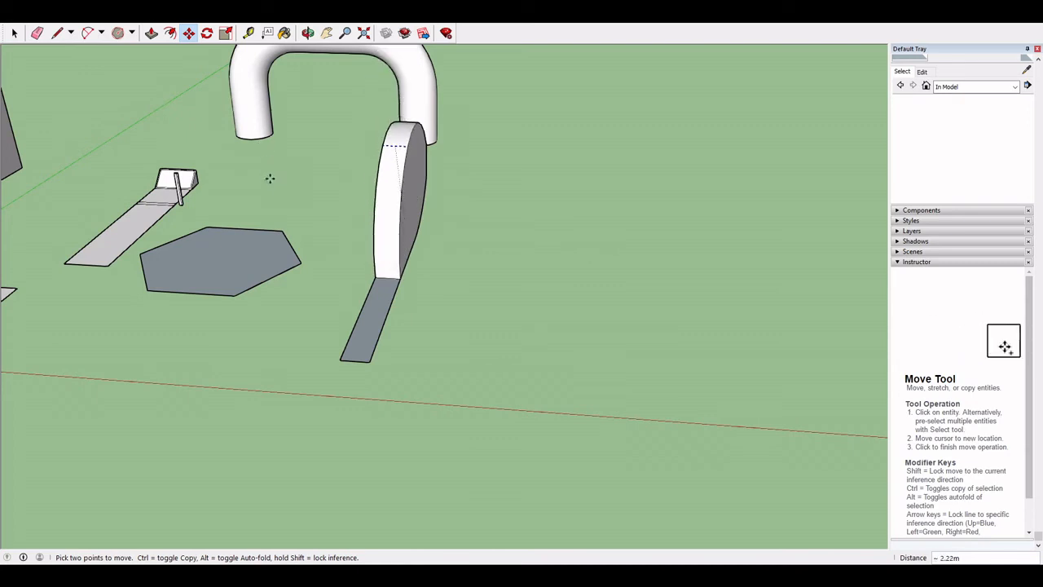
left_click(266, 135)
- Move the flat hexagon about 1.14 m across the ground
middle_click_drag(472, 270, 93, 212)
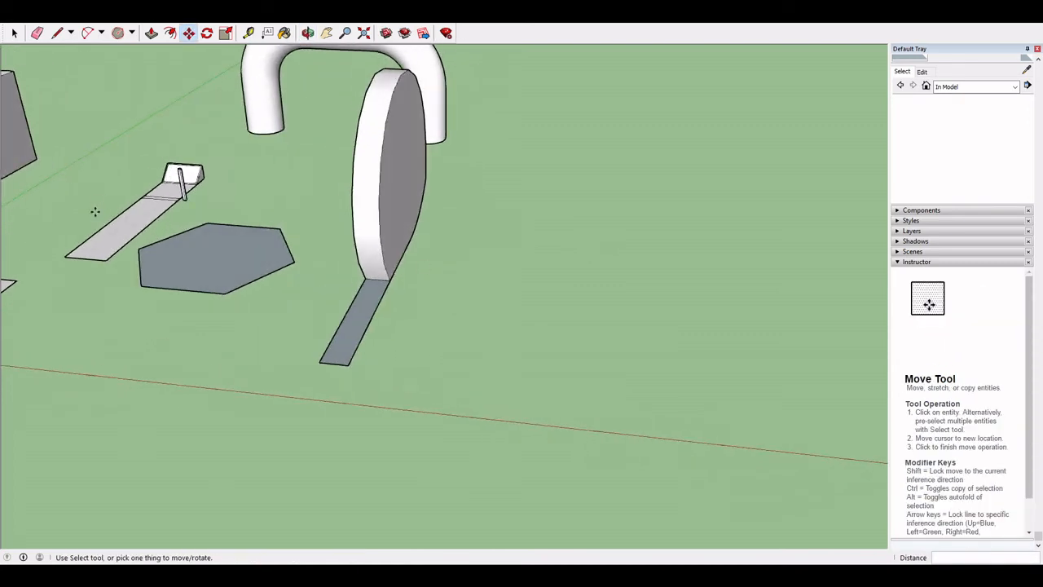
left_click(225, 259)
left_click(228, 270)
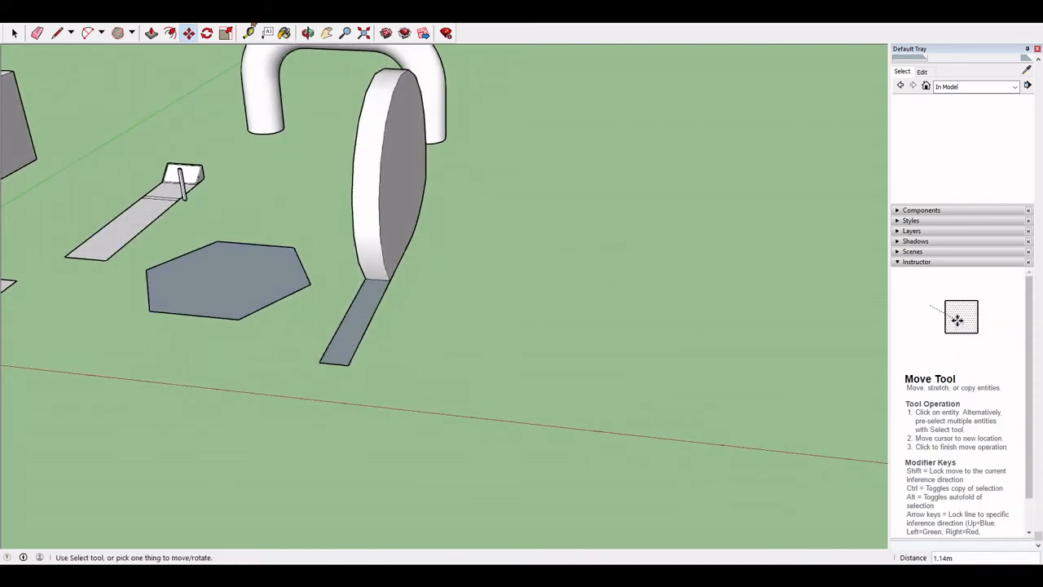
- Rotate the hexagon by about 119.1 degrees about a point near its centre
left_click(207, 32)
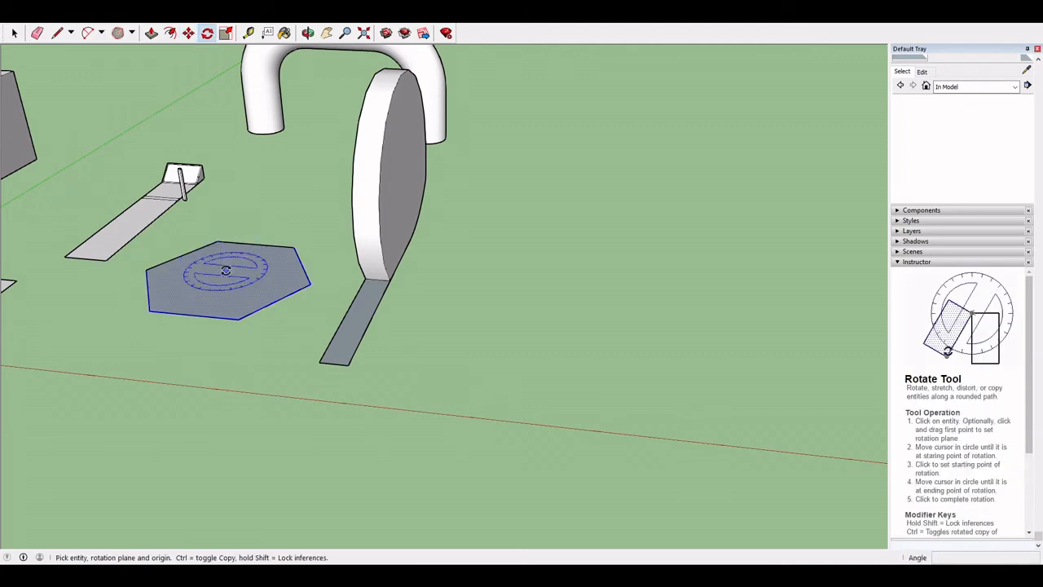
left_click(226, 281)
left_click(258, 277)
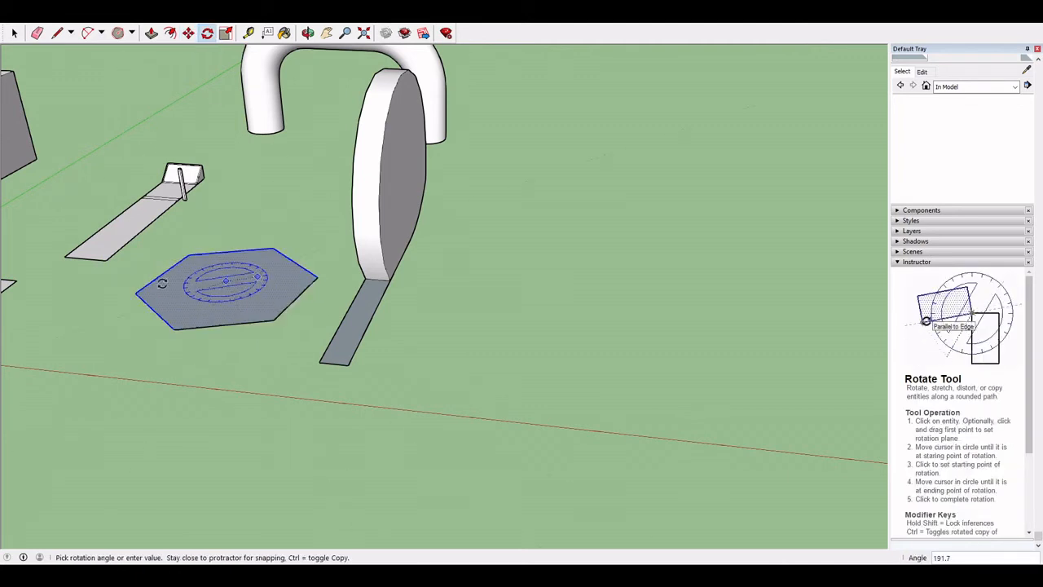
left_click(202, 315)
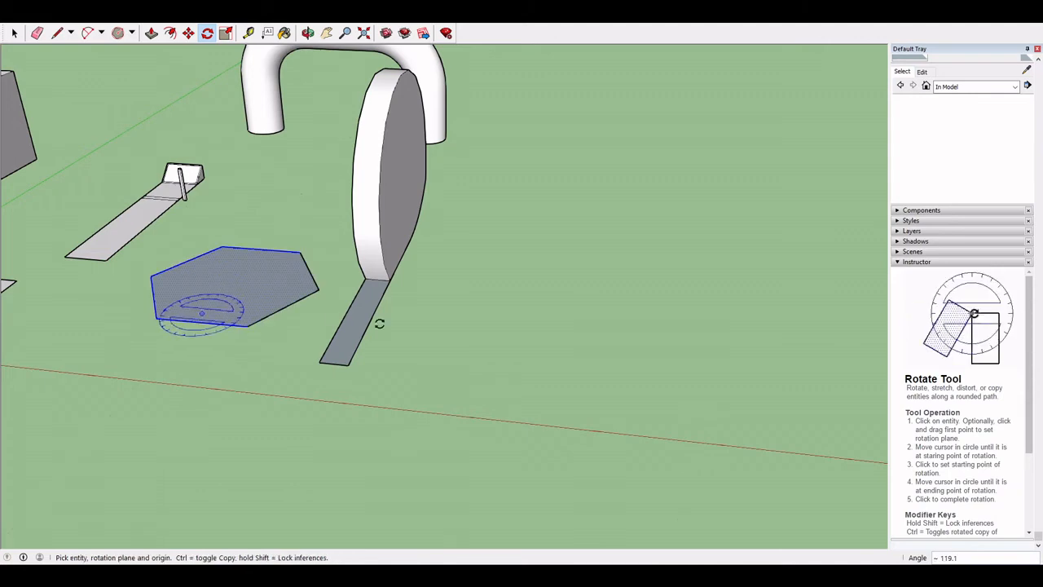
- Rotate the flat side face of the rounded disc shape by about 307 degrees to twist the solid
middle_click_drag(391, 324, 175, 334)
left_click(318, 168)
left_click(385, 159)
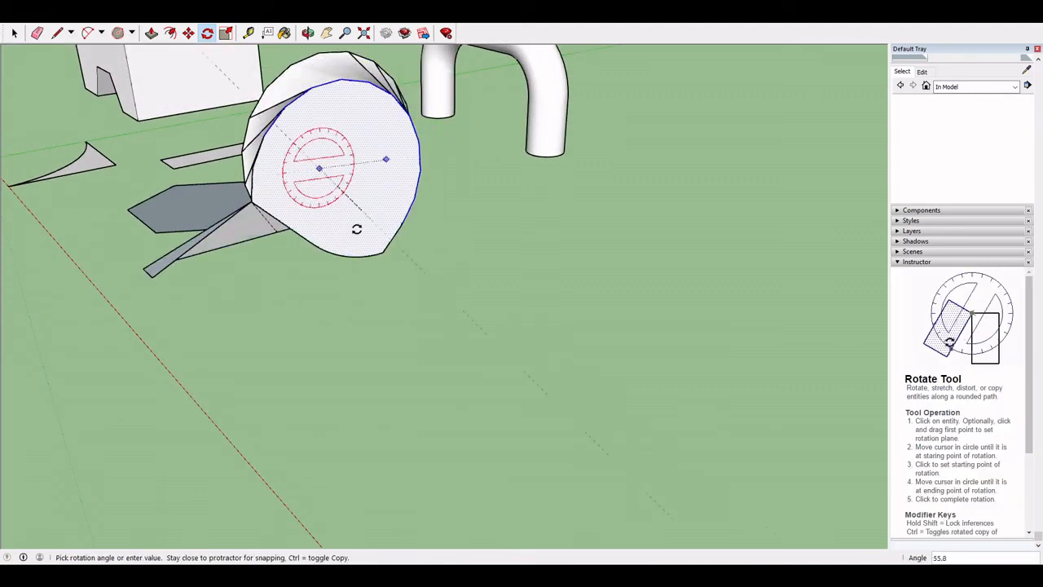
left_click(366, 110)
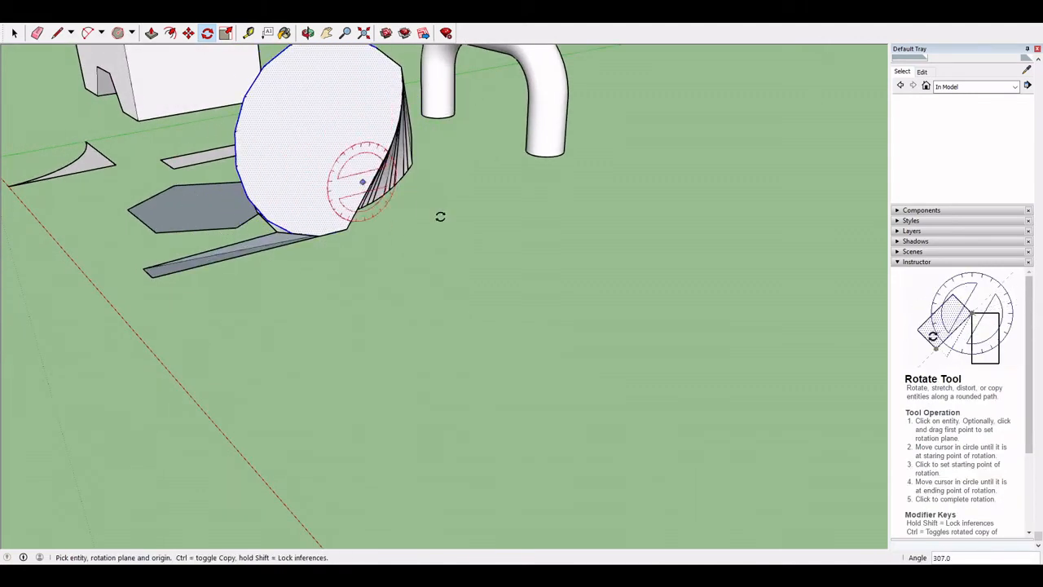
- Try to rotate part of the arched tube about a point on its horizontal crossbar
middle_click_drag(440, 217, 741, 333)
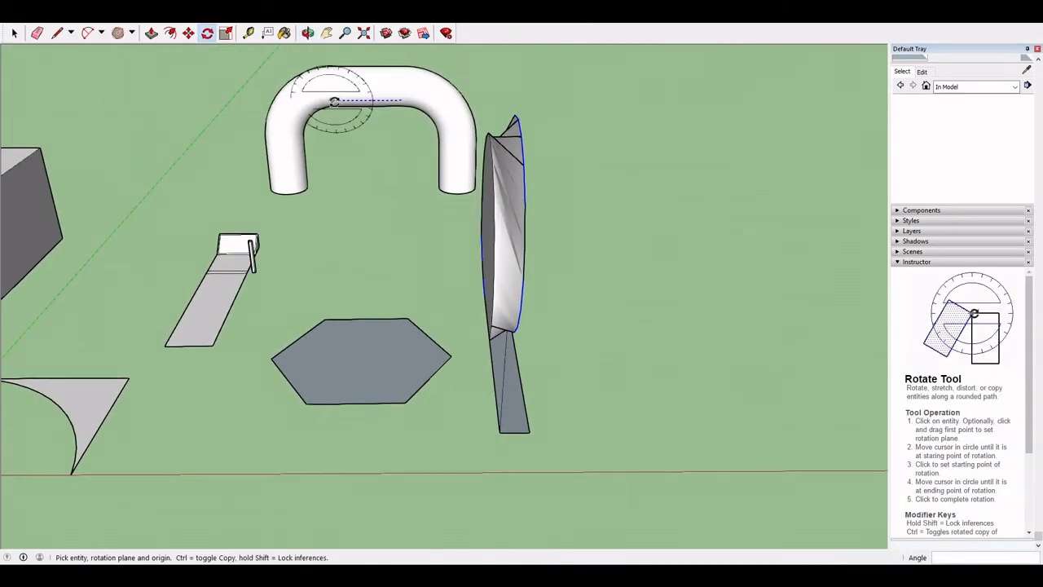
left_click(334, 96)
left_click(189, 104)
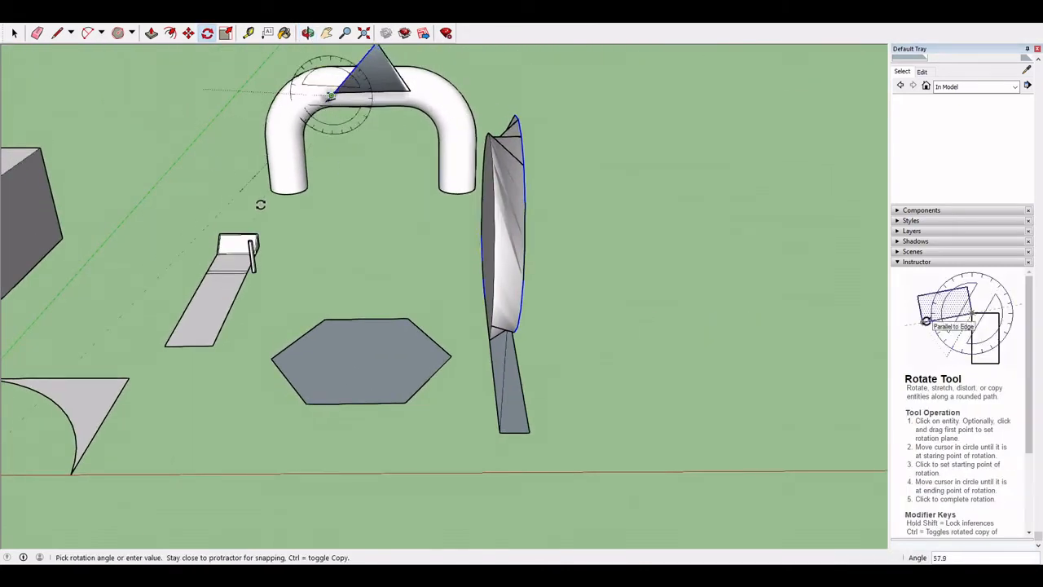
left_click(288, 220)
- Undo the recent rotations and the disc stretch to restore the narrow curved ramp beside the hexagon
middle_click_drag(797, 272, 203, 173)
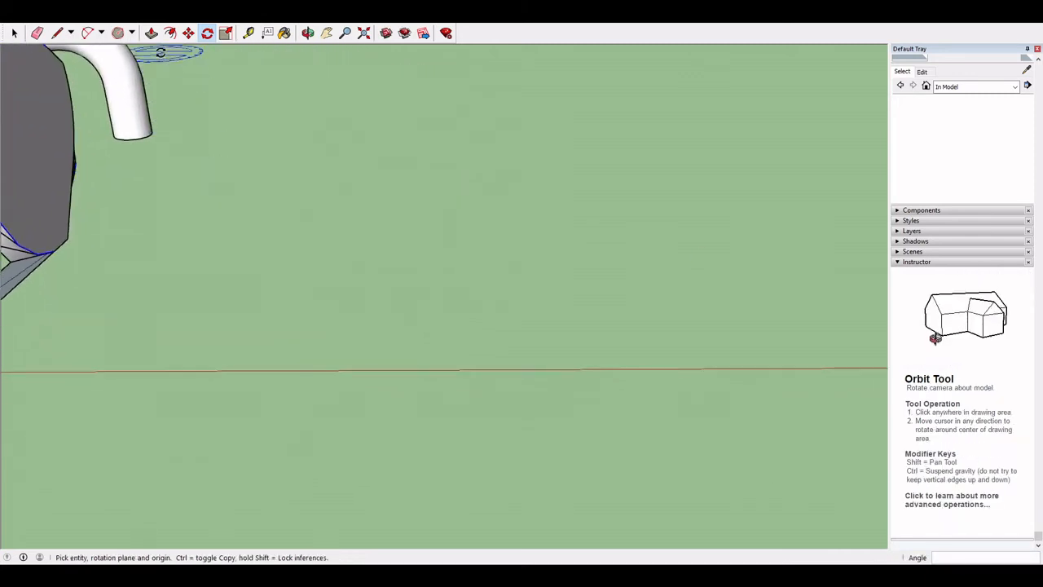
middle_click_drag(161, 63, 538, 254)
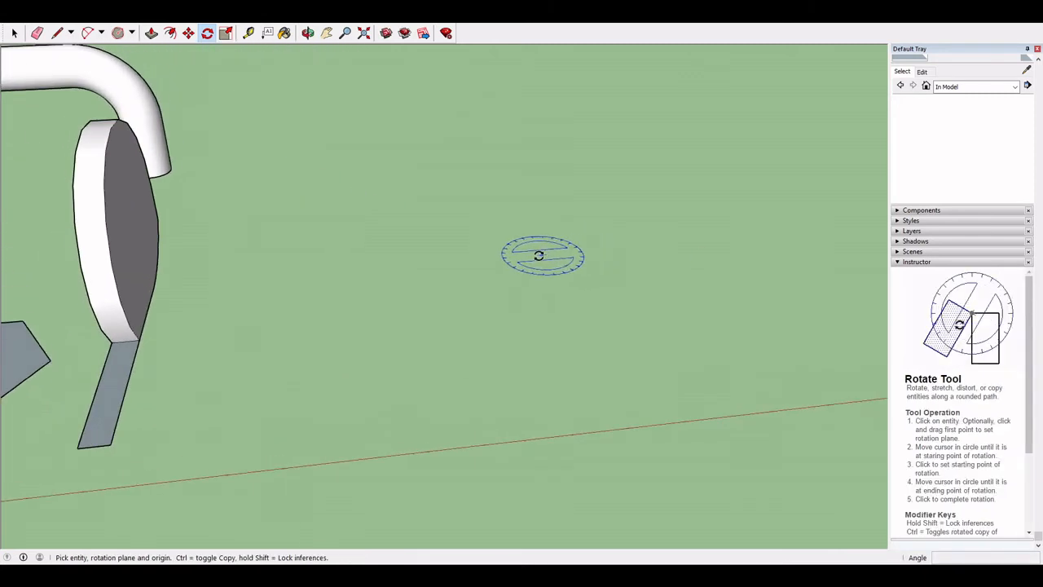
key("ctrl+z")
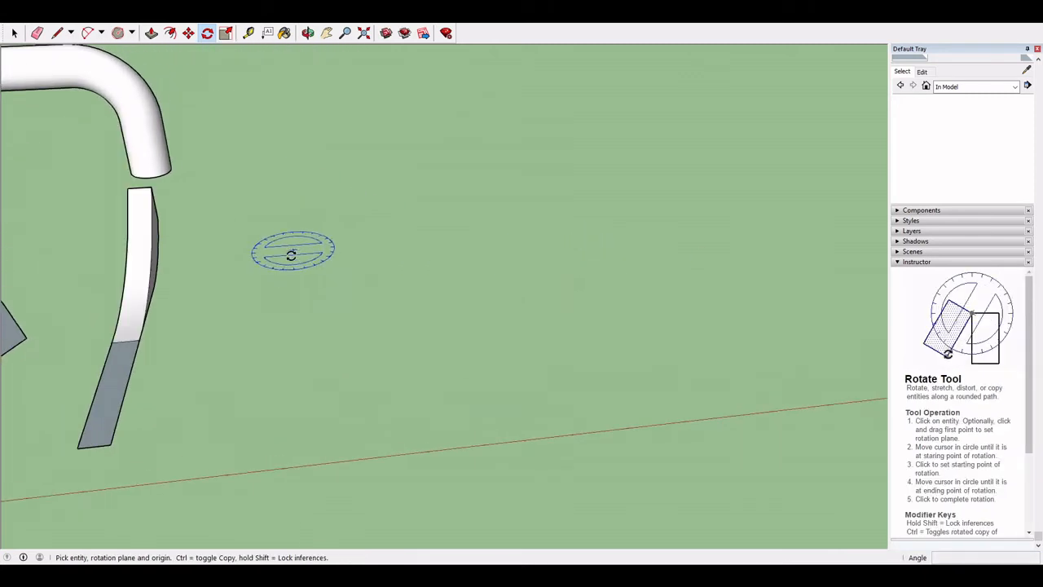
- Select the entire narrow curved ramp and scale it from a corner by a factor of 300
left_click(225, 33)
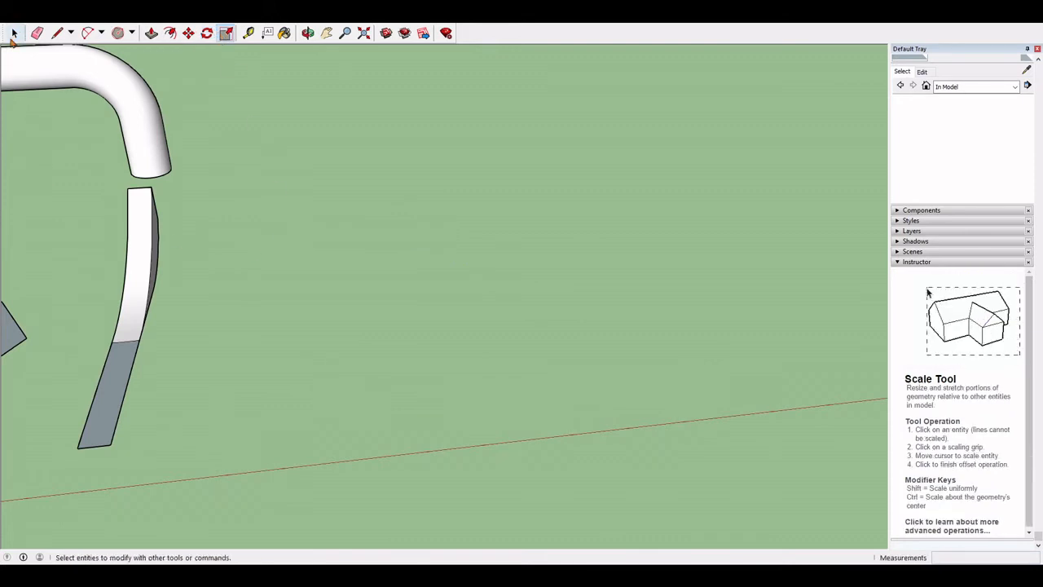
key("space")
middle_click_drag(365, 326, 581, 242)
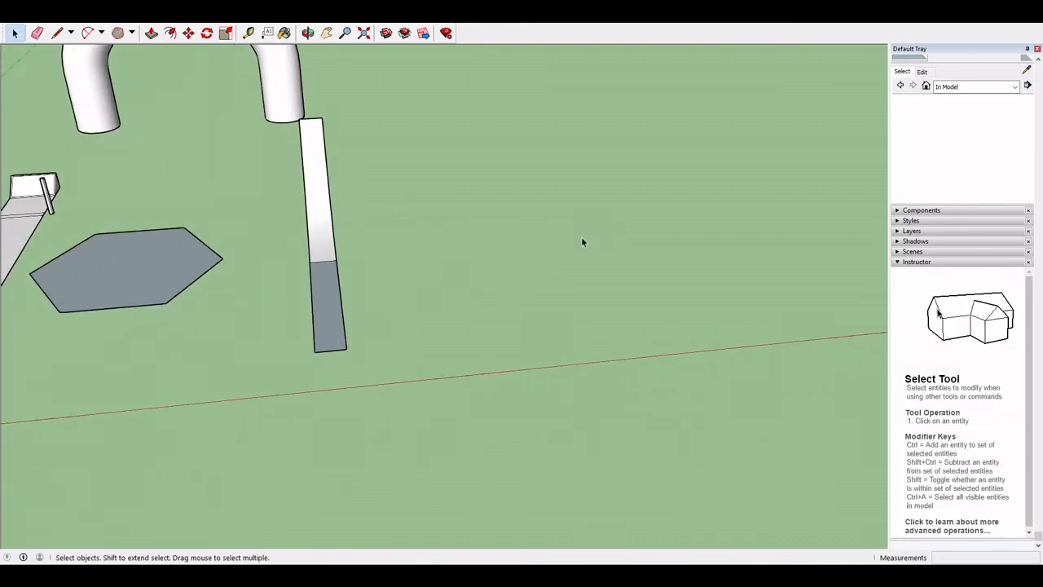
middle_click_drag(345, 186, 505, 317)
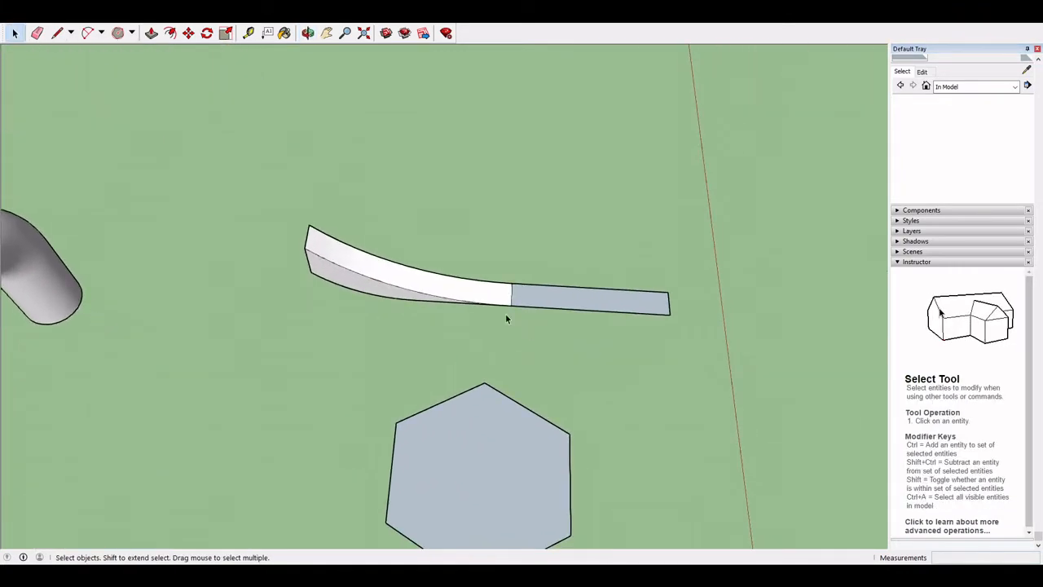
left_click_drag(260, 158, 689, 303)
left_click(225, 33)
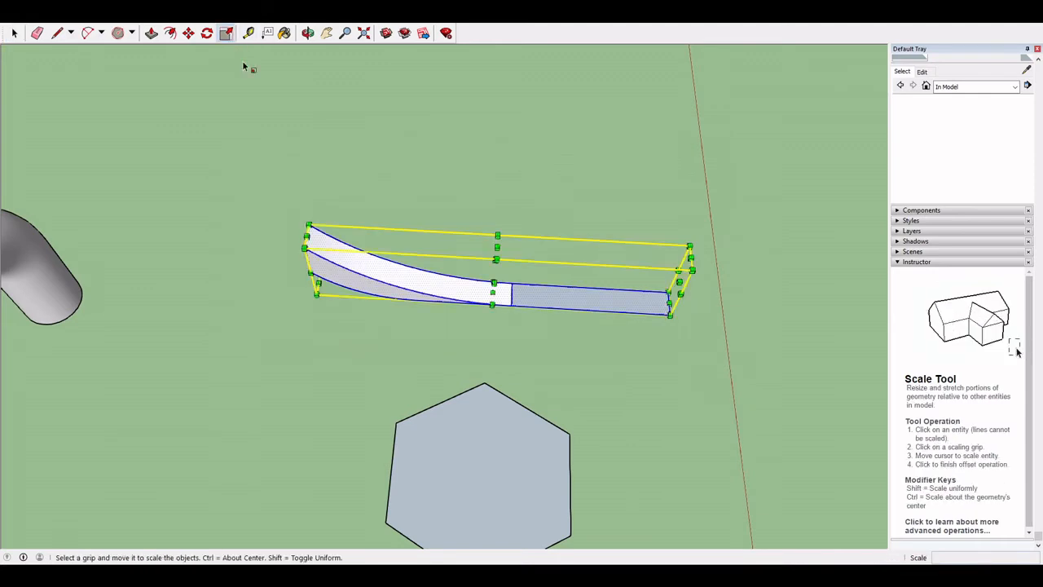
middle_click_drag(438, 286, 361, 262)
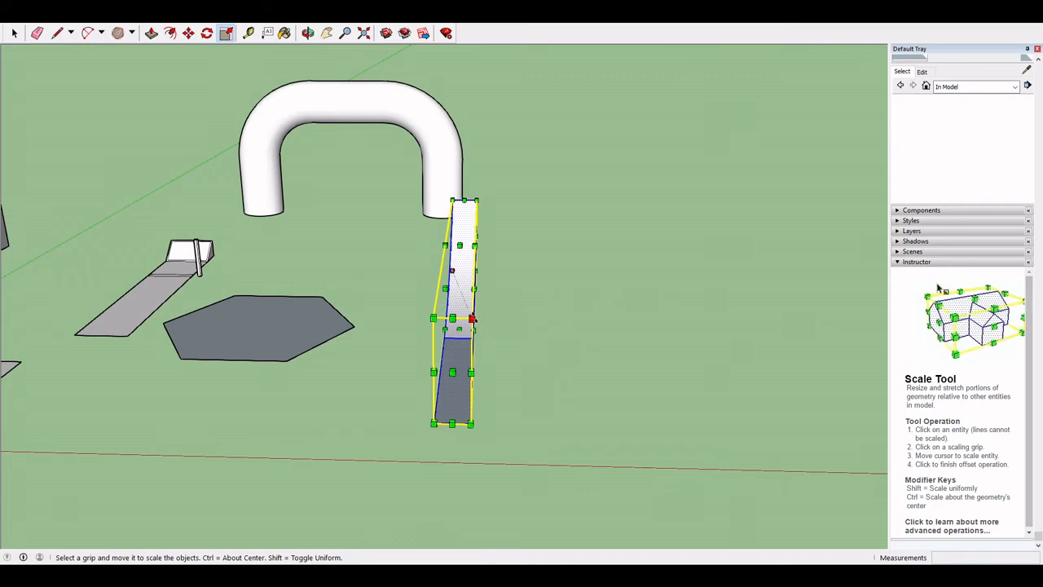
left_click(472, 319)
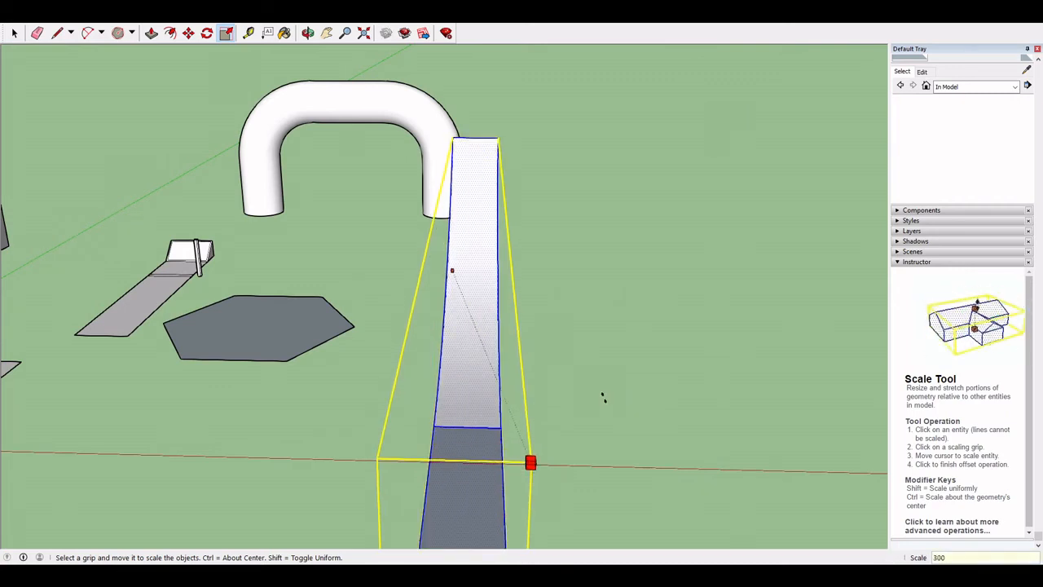
key("Return")
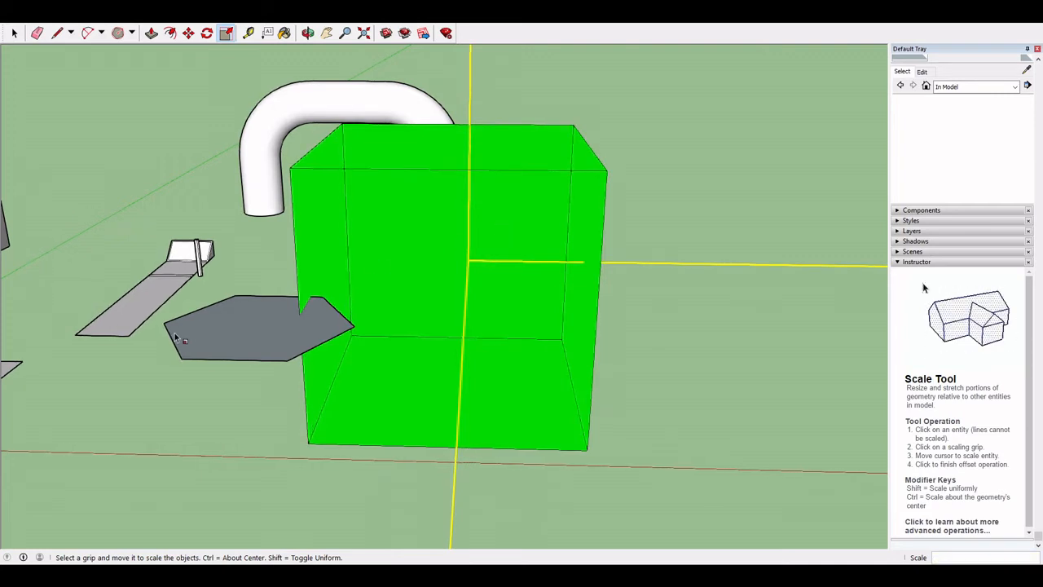
- Draw a line about 162 m long across the side face of the enlarged ramp
scroll(265, 322, "down", 6)
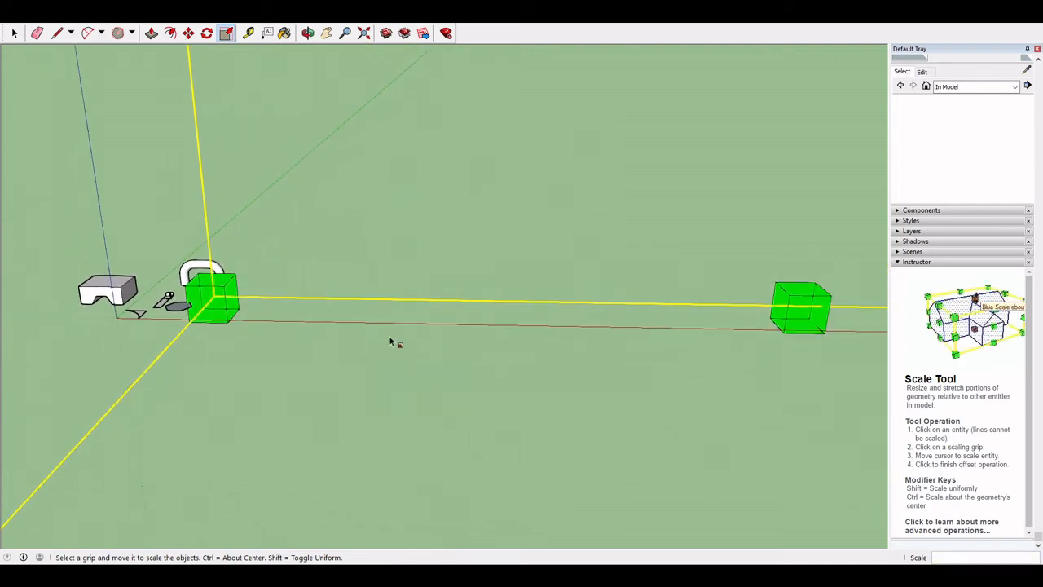
scroll(131, 293, "down", 7)
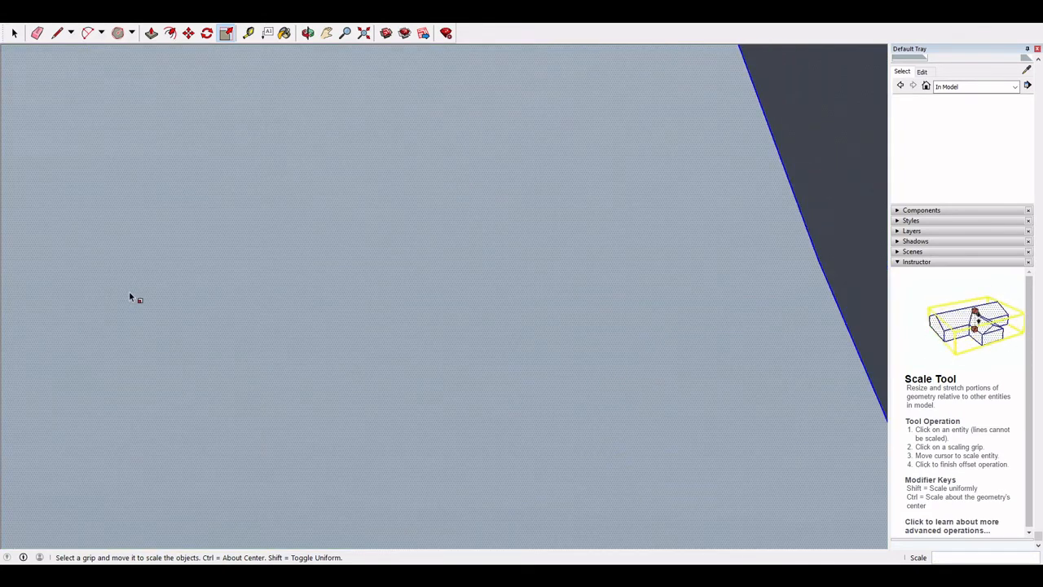
scroll(130, 294, "down", 5)
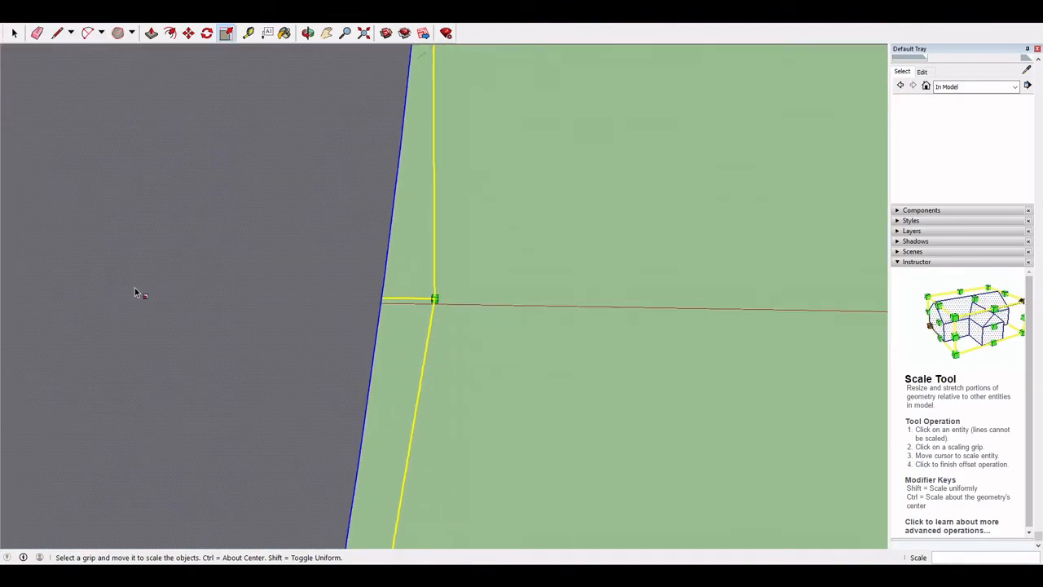
middle_click_drag(135, 293, 126, 214)
scroll(109, 174, "down", 1)
middle_click_drag(109, 173, 410, 374, "shift")
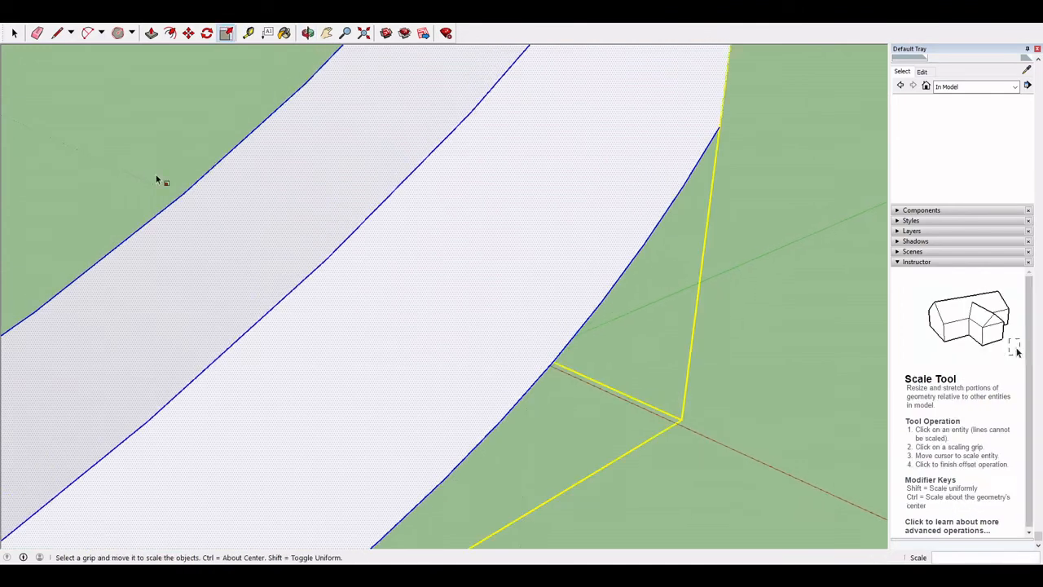
key("l")
left_click(296, 286)
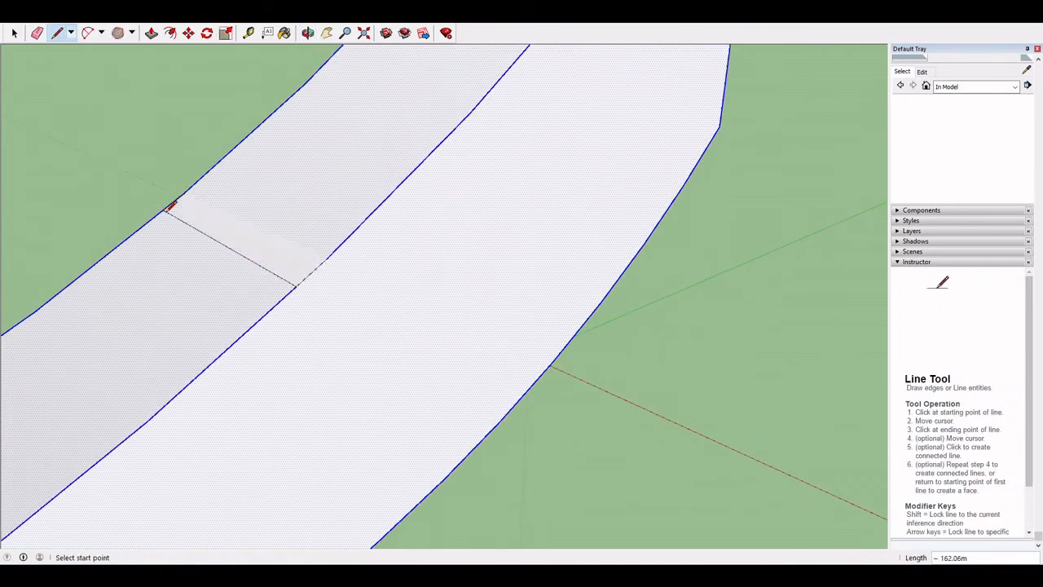
- Undo the line and the scaling of the curved ramp, and bring the whole model back into view
key("ctrl+z")
key("ctrl+z")
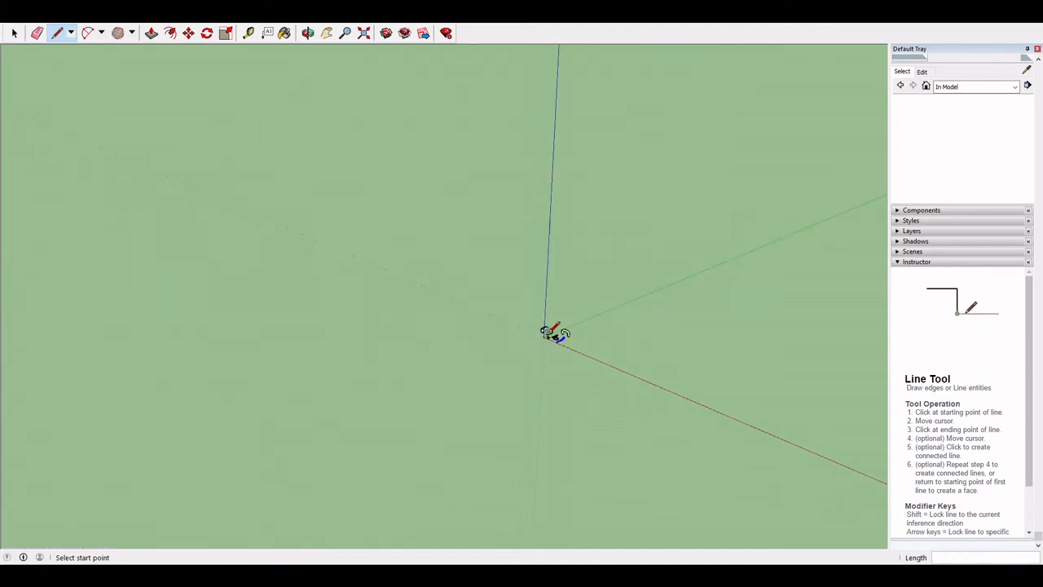
key("shift+z")
scroll(555, 326, "up", 3)
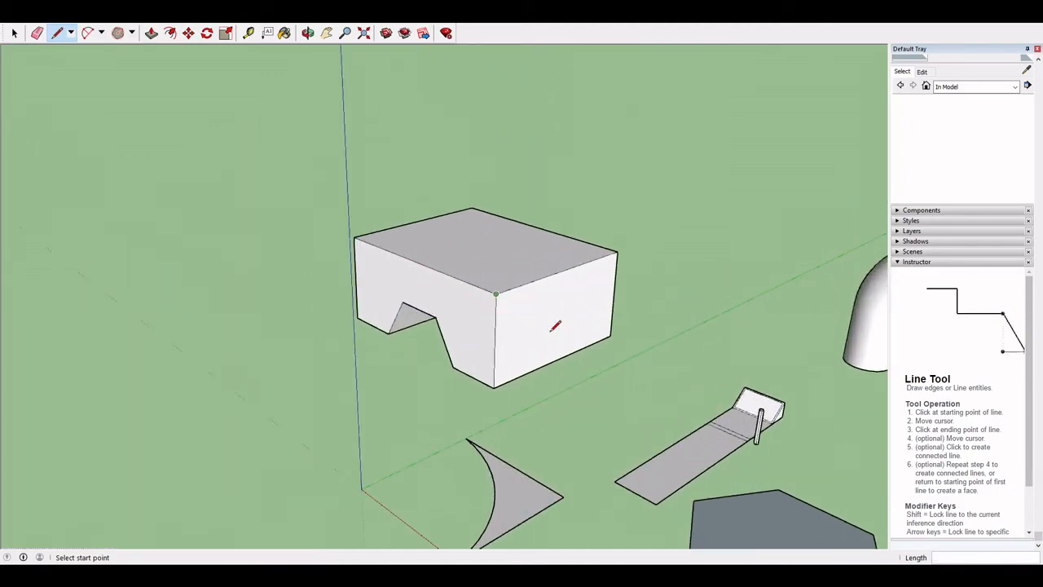
middle_click_drag(554, 318, 582, 291)
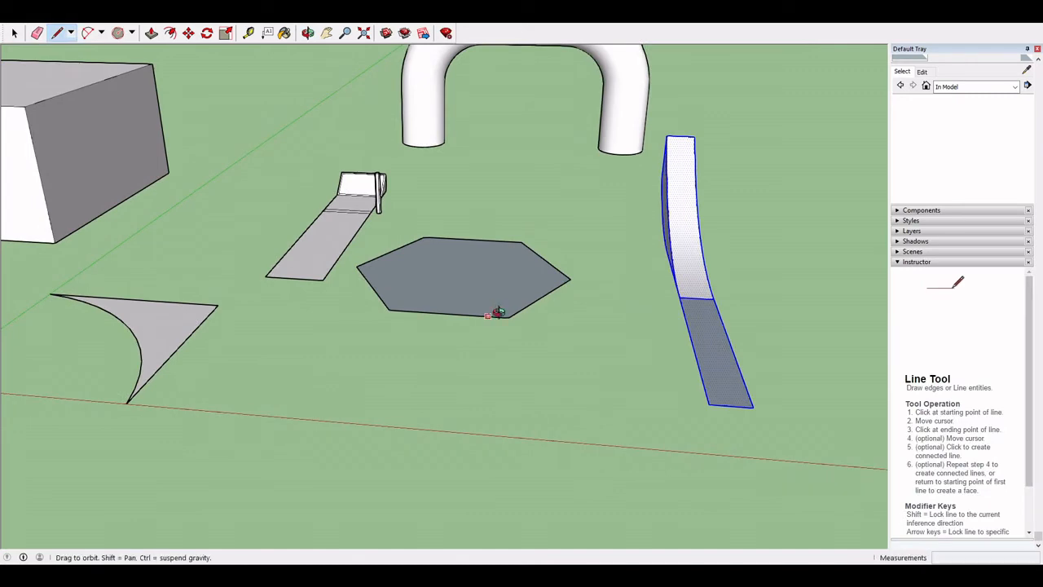
middle_click_drag(497, 312, 137, 129)
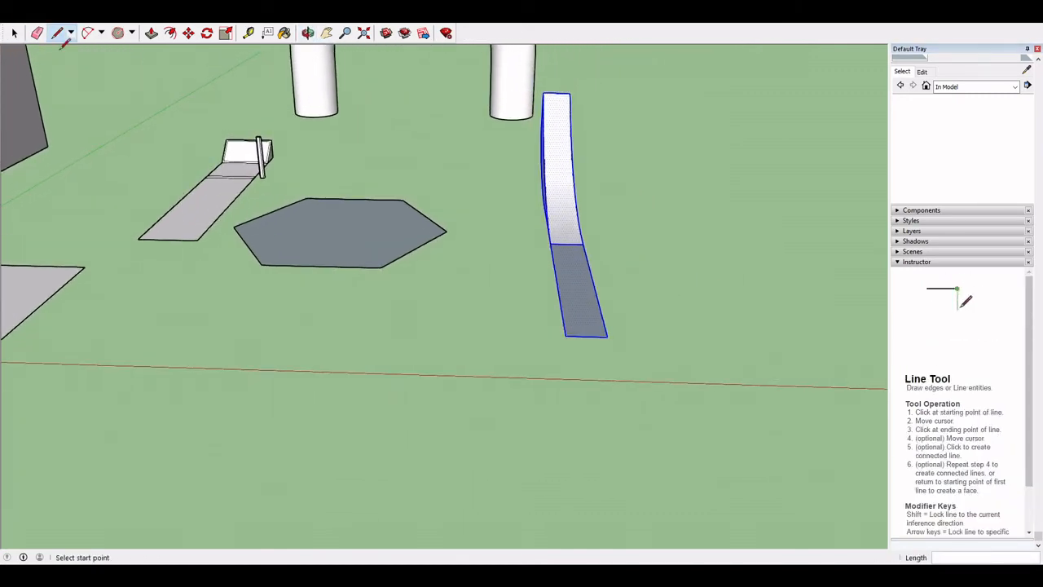
middle_click_drag(775, 275, 196, 133)
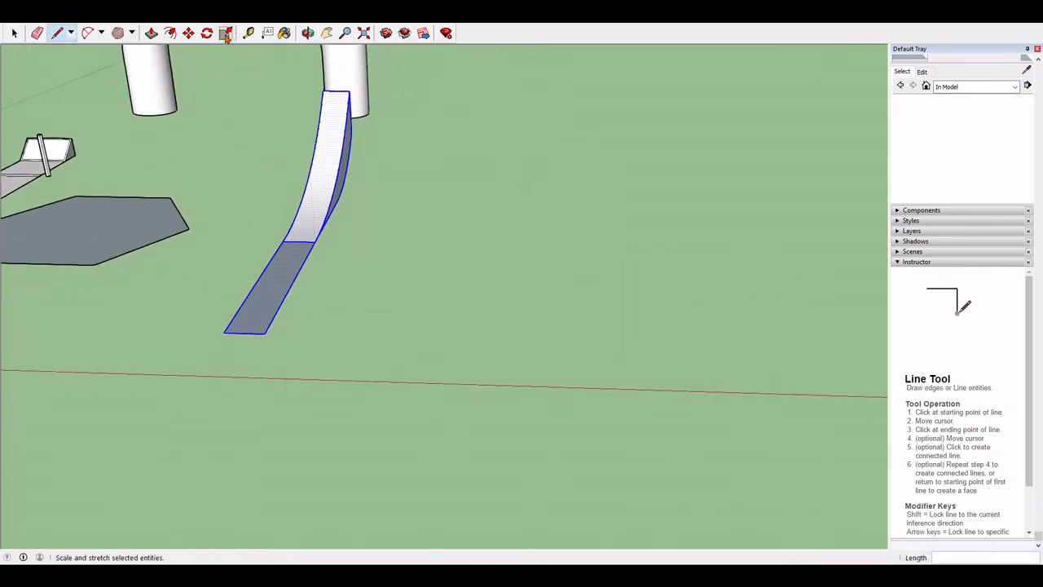
- Measure the gap from the thin post's base corner to the flat strip's edge with the Tape Measure, trying a guide line there
left_click(249, 33)
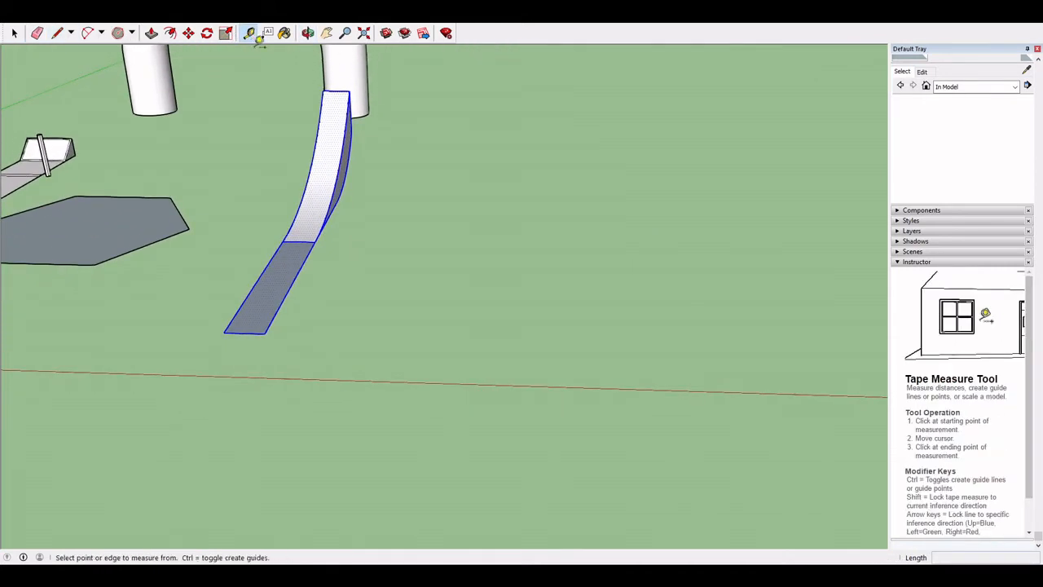
scroll(345, 233, "down", 5)
scroll(380, 285, "up", 8)
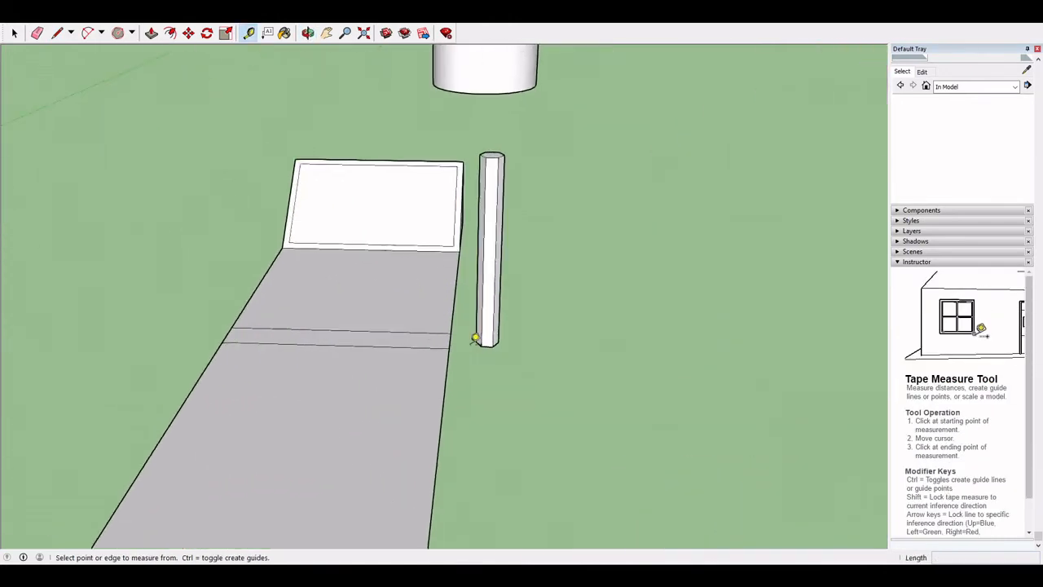
middle_click_drag(418, 363, 576, 443)
scroll(540, 335, "up", 5)
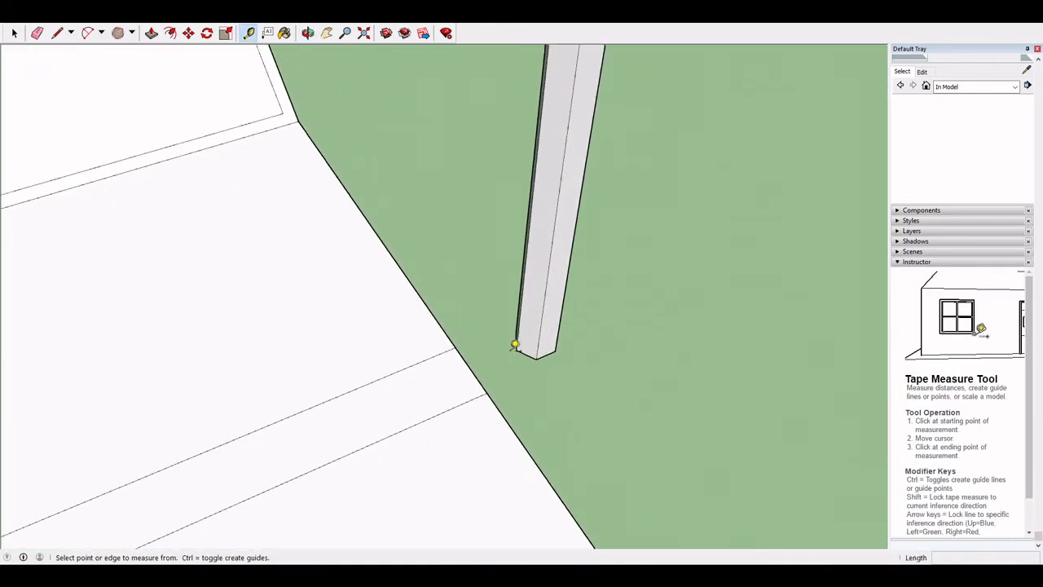
left_click(517, 345)
left_click(477, 367)
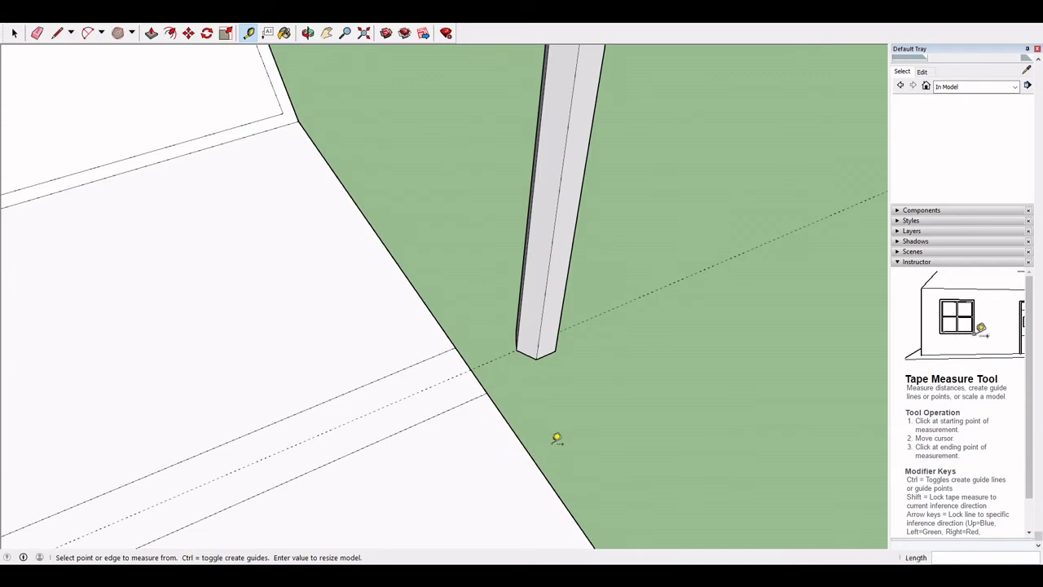
left_click(516, 349)
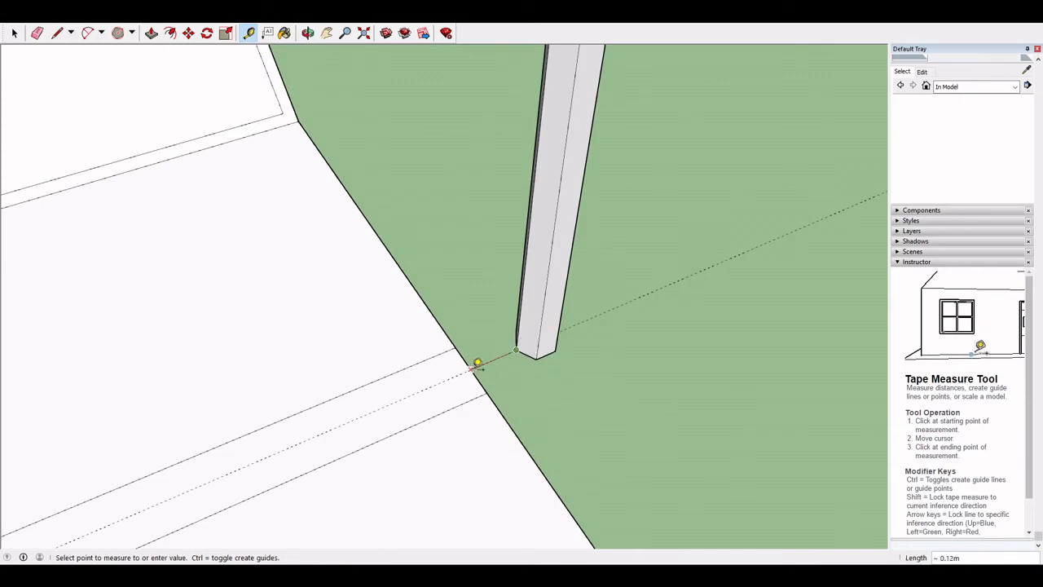
left_click(477, 364)
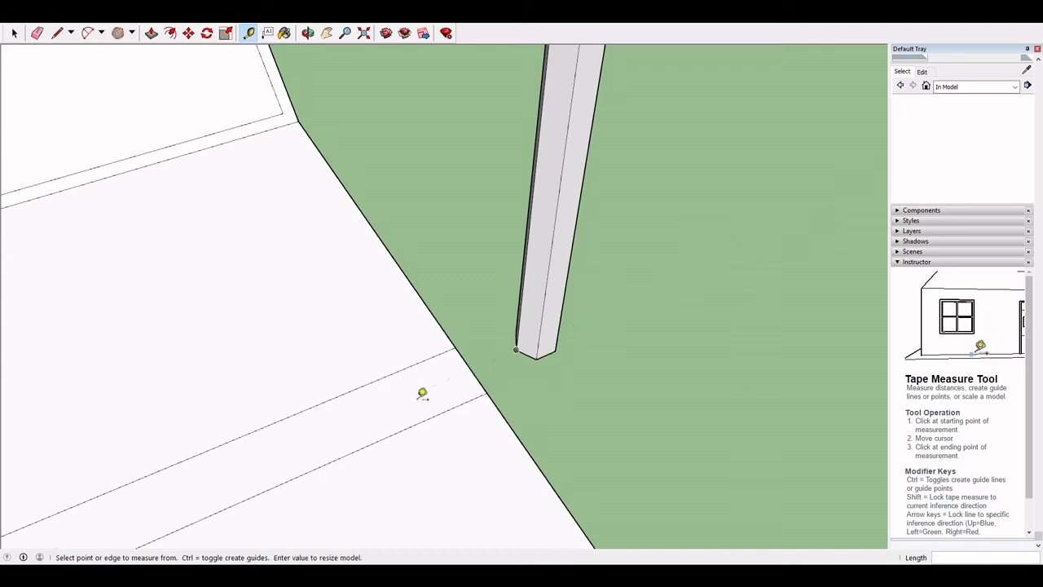
- Try a Tape Measure guide line parallel to the flat strip's other long edge, offset outward
middle_click_drag(489, 341, 396, 389)
left_click(364, 383)
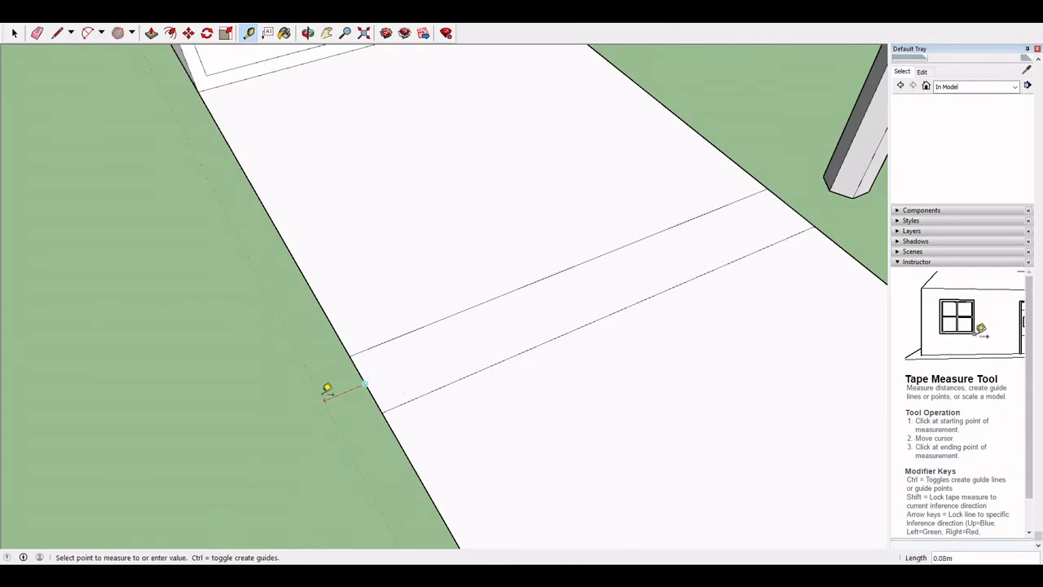
left_click(306, 405)
- Try a free text label reading "gfidthftjgytjgf" beside the flat strip, and undo it
middle_click_drag(350, 400, 557, 255)
scroll(546, 249, "down", 6)
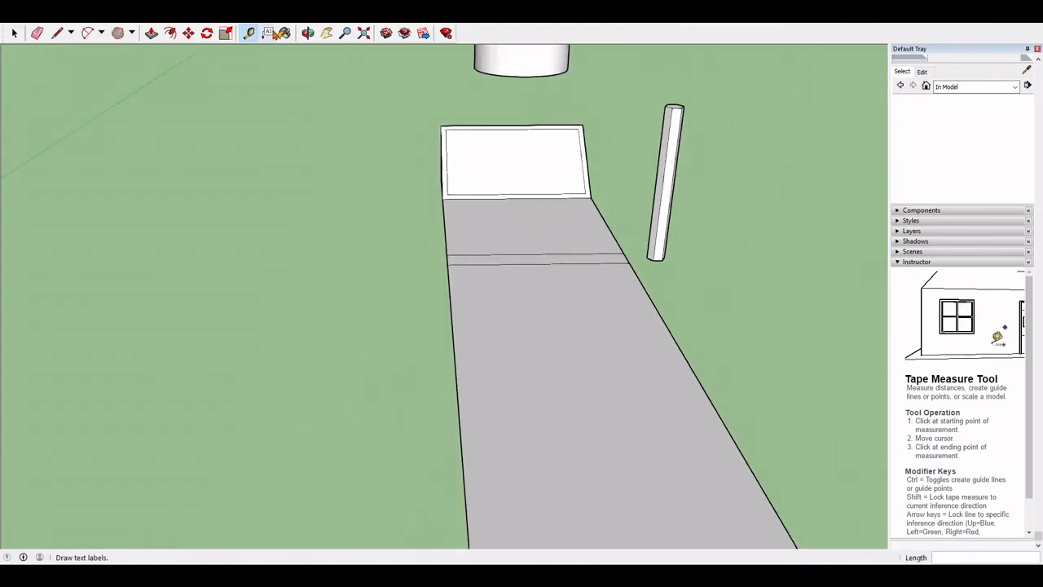
left_click(269, 33)
left_click(359, 225)
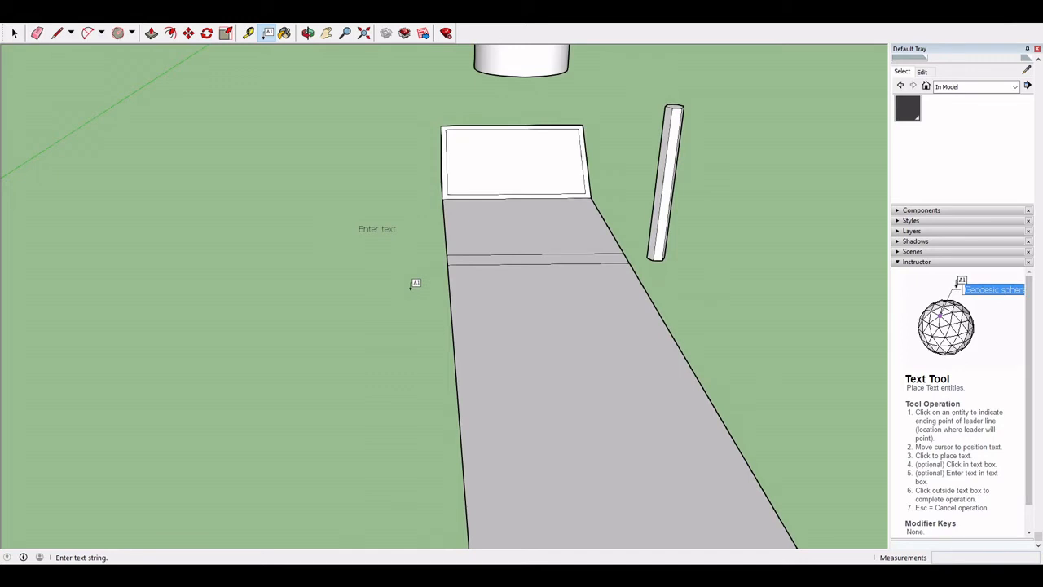
type("gfidthftjgytjgf")
left_click(319, 309)
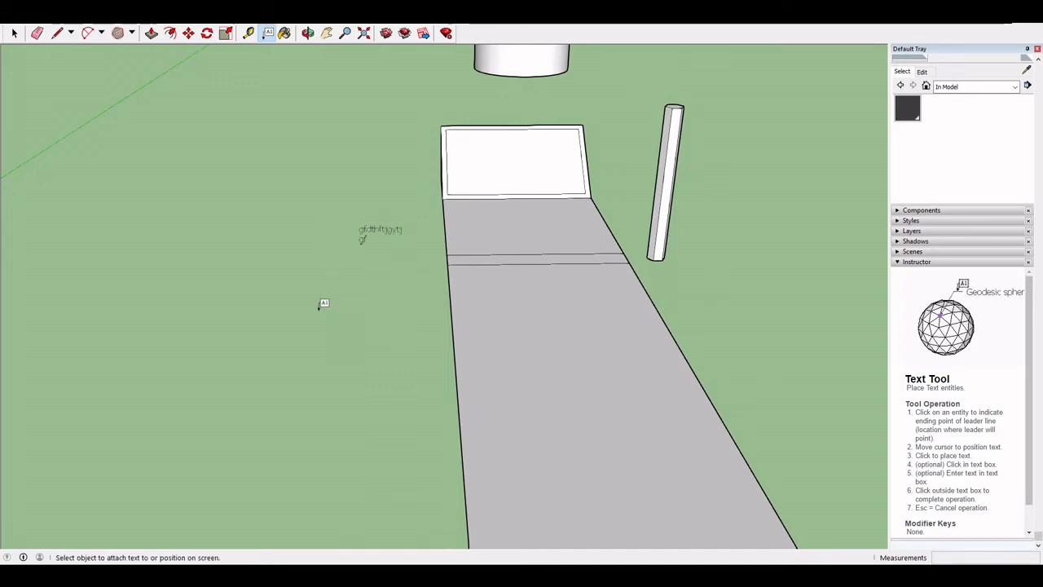
middle_click_drag(343, 371, 366, 352)
key("ctrl+z")
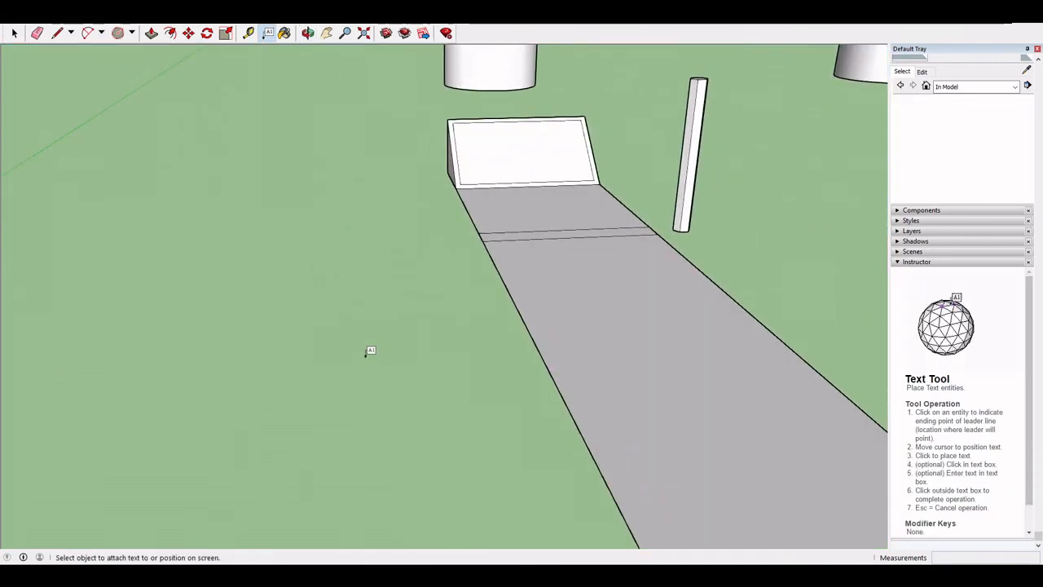
- Start the Paint Bucket and bring up the Asphalt and Concrete material collection
scroll(375, 244, "down", 2)
scroll(334, 110, "down", 2)
left_click(284, 32)
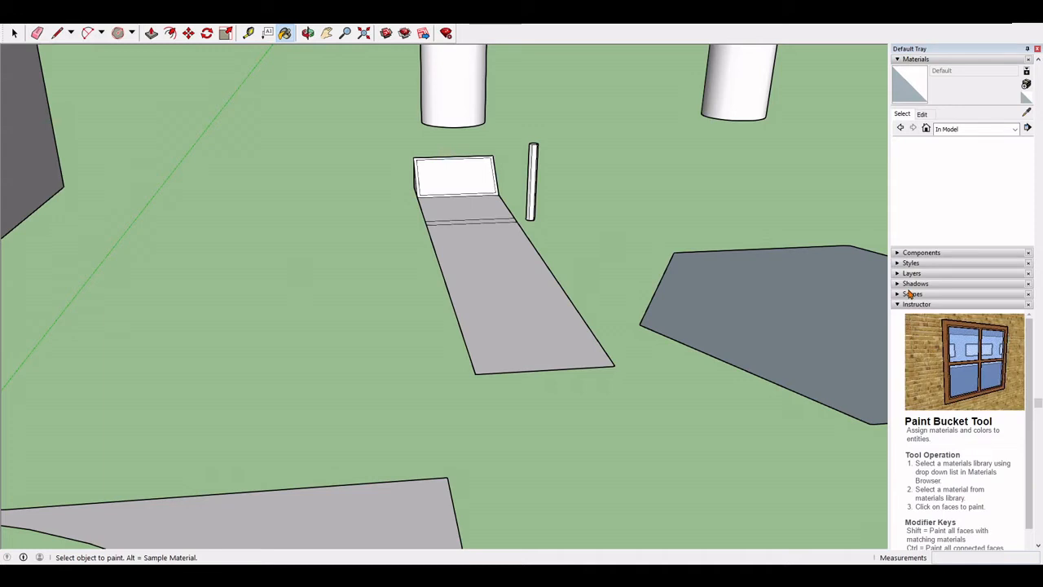
scroll(911, 341, "down", 2)
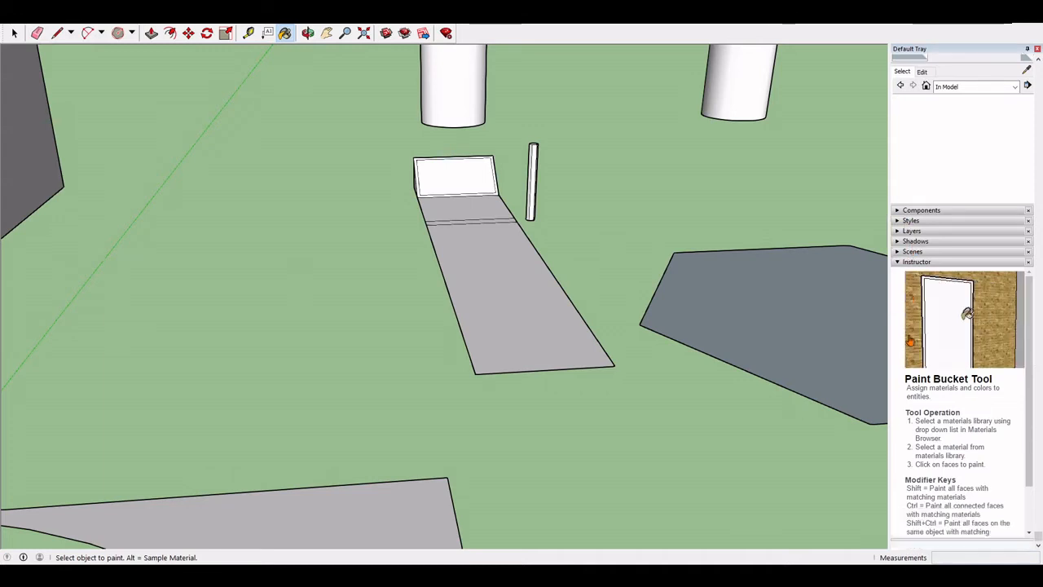
scroll(908, 389, "up", 3)
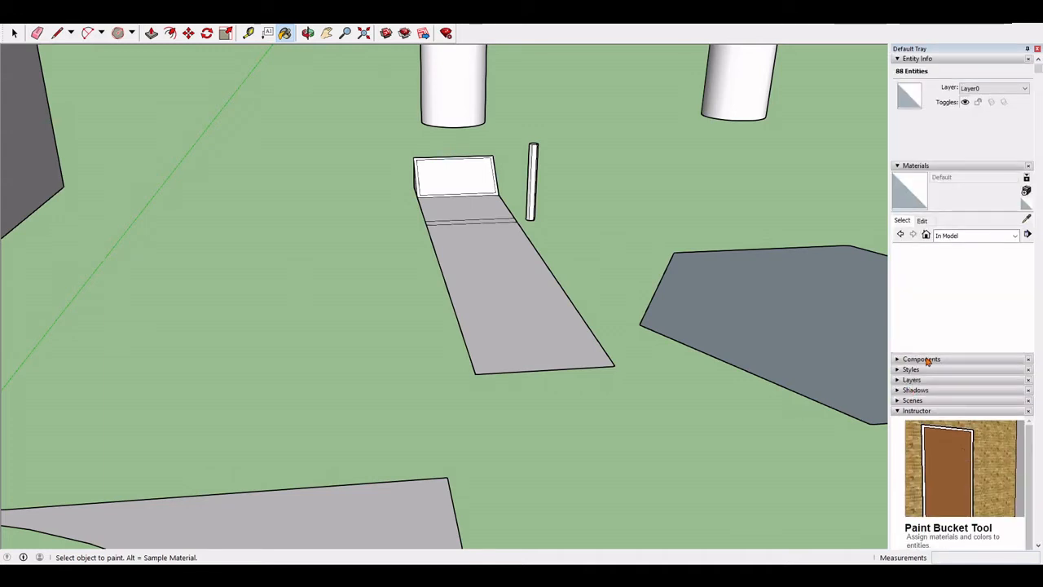
left_click(923, 223)
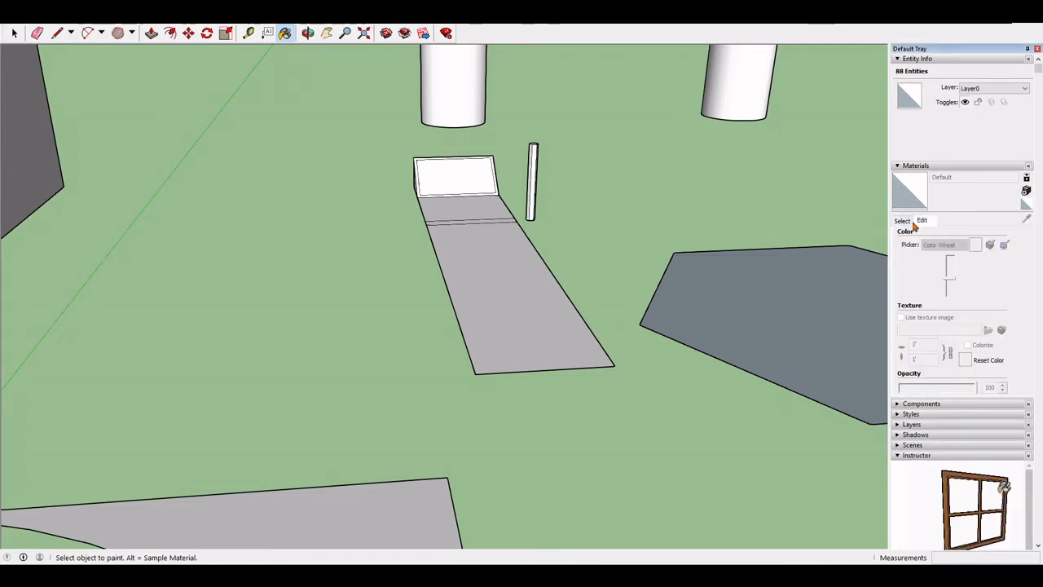
left_click(905, 222)
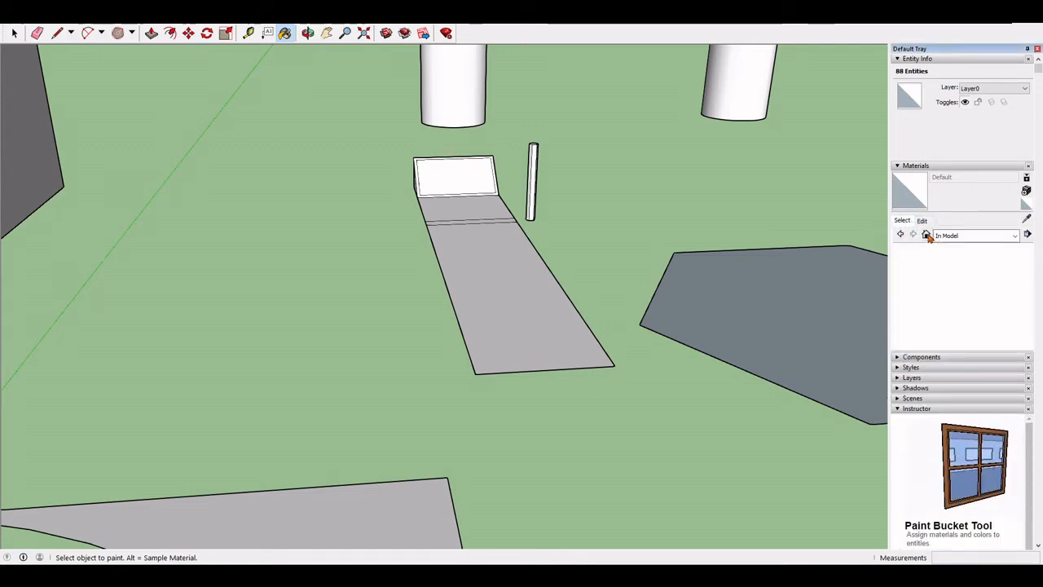
left_click(927, 234)
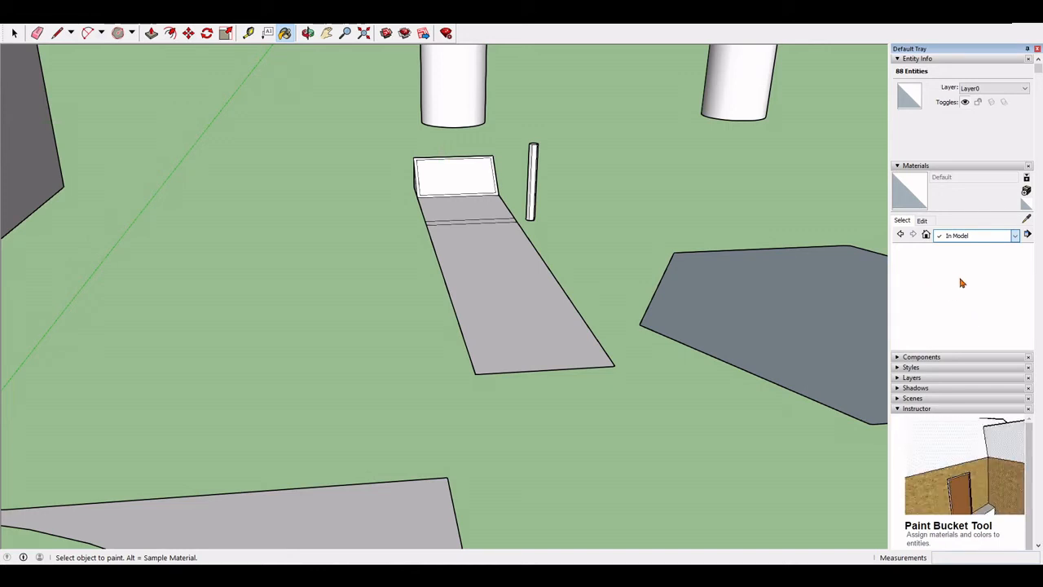
key("Down")
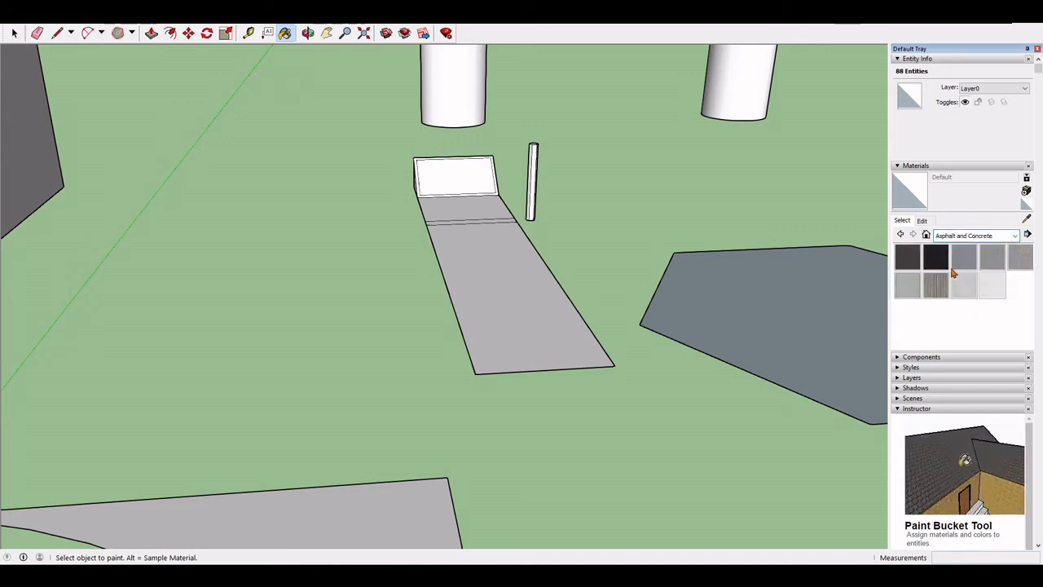
- Paint the large face of the flat strip with the Blacktop New material
left_click(936, 257)
scroll(487, 308, "up", 3)
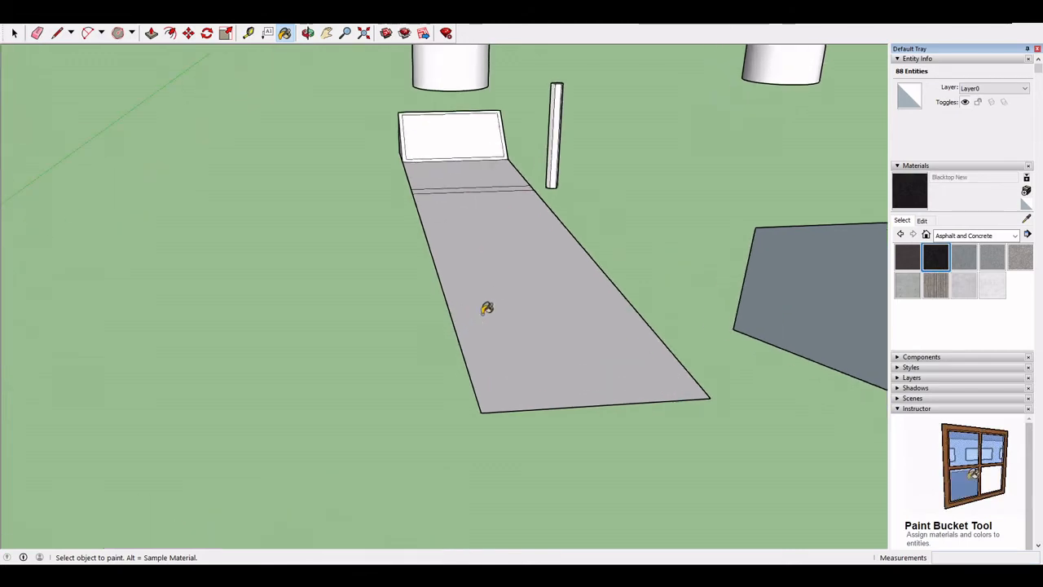
left_click(504, 303)
mouse_move(506, 303)
middle_mouse_down()
mouse_move(526, 375)
mouse_move(453, 334)
middle_mouse_up()
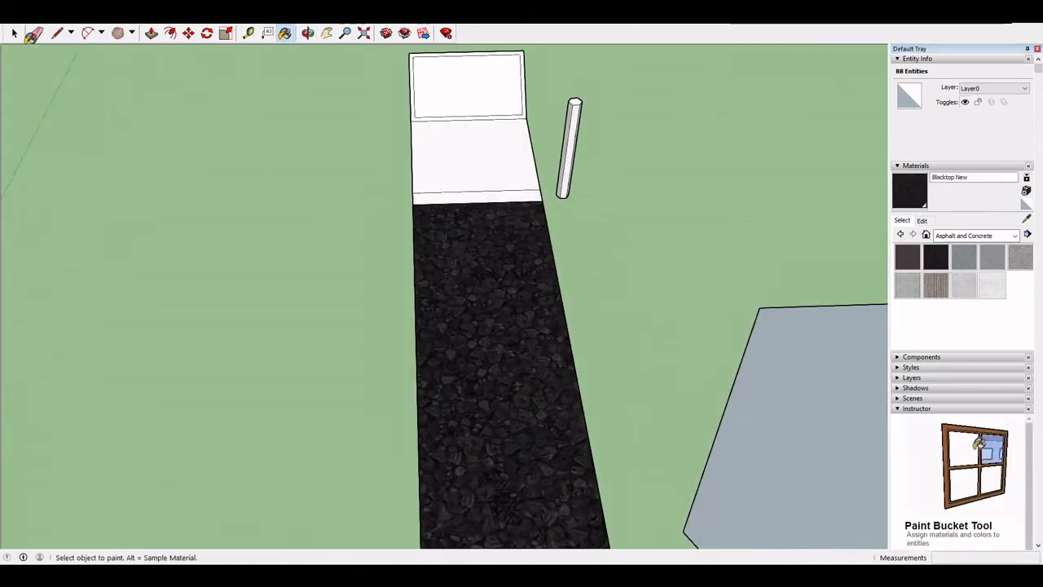
- Open texture positioning for the strip's blacktop face and move the texture's red pin onto the strip's near-end corner
key("space")
middle_click_drag(376, 344, 292, 156)
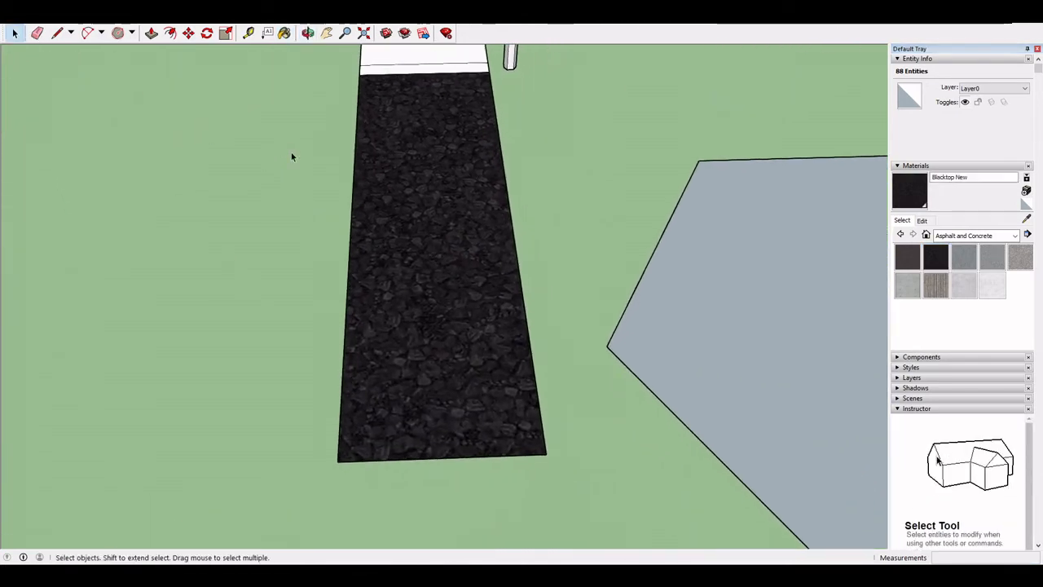
left_click(456, 324)
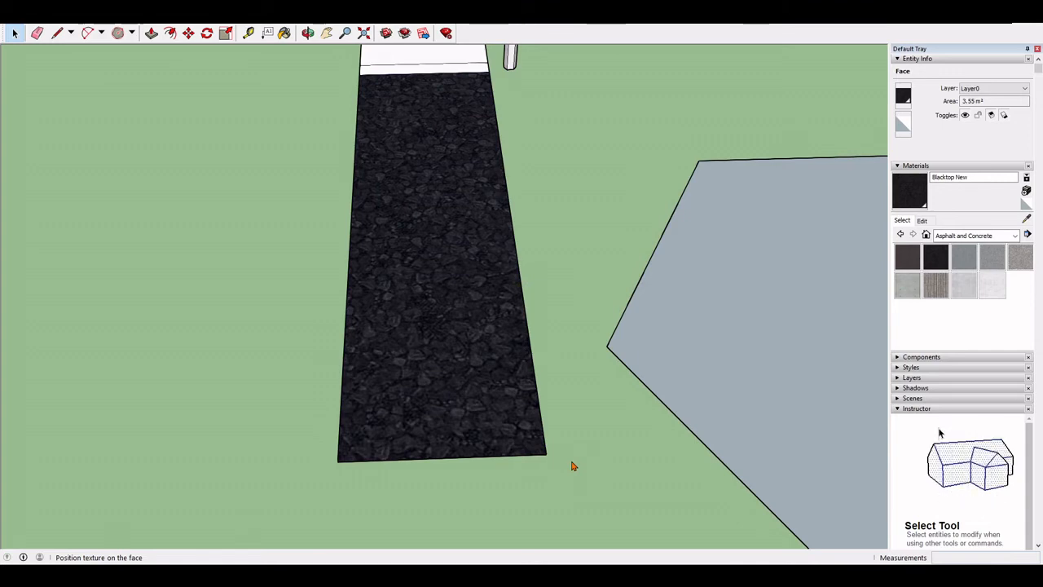
scroll(458, 399, "down", 5)
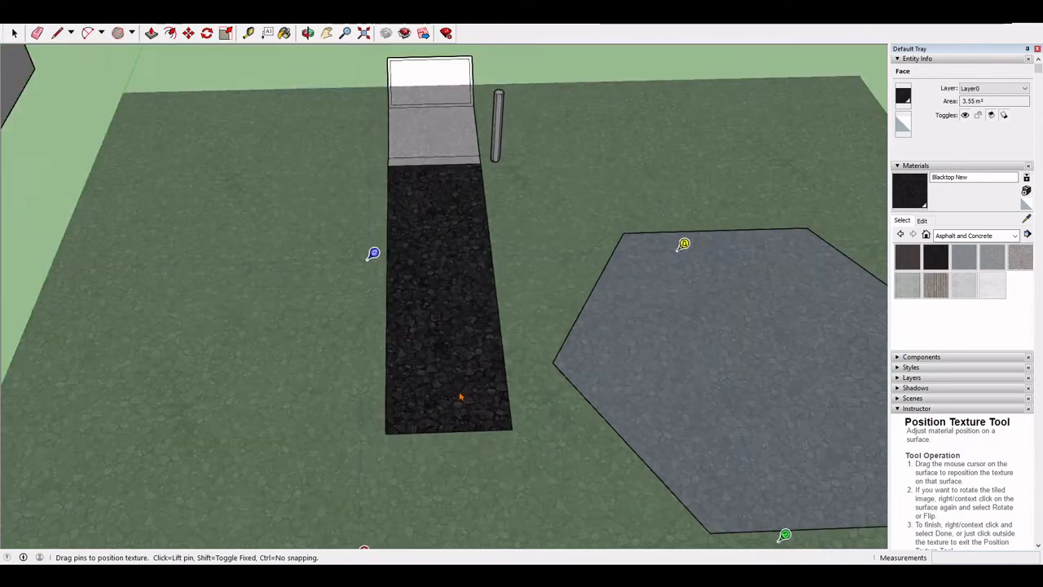
scroll(458, 400, "down", 2)
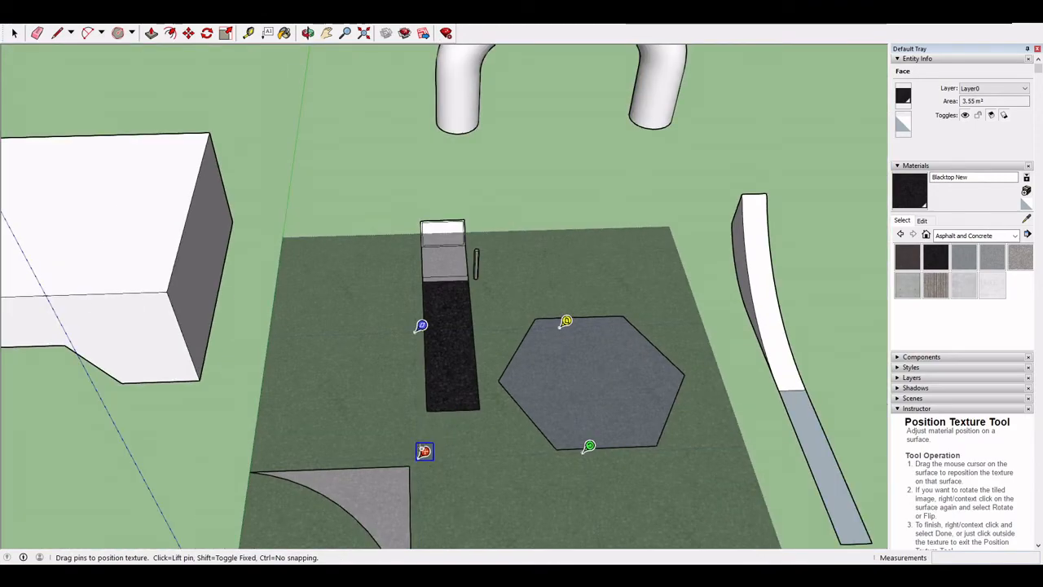
left_click_drag(424, 450, 429, 400)
scroll(570, 505, "up", 2)
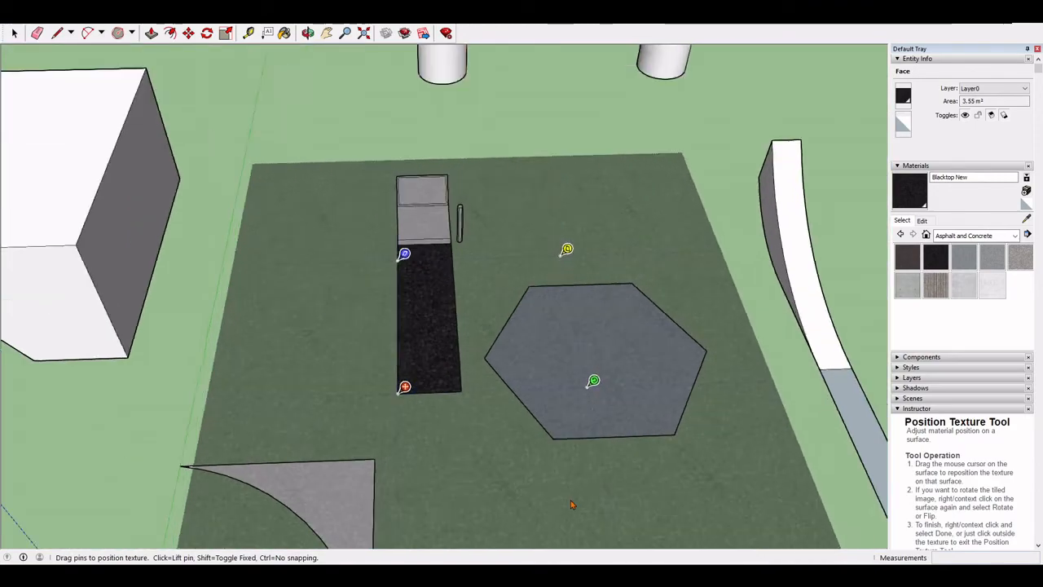
- Shrink the blacktop texture by moving the green pin in to the other near-end corner and farther along the end edge
scroll(440, 416, "up", 3)
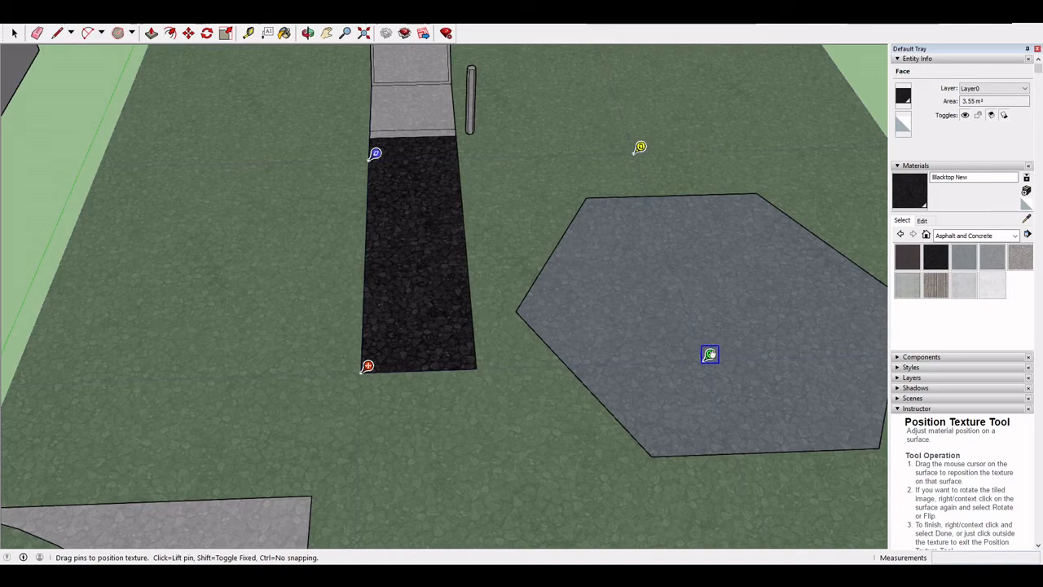
left_click_drag(710, 355, 484, 361)
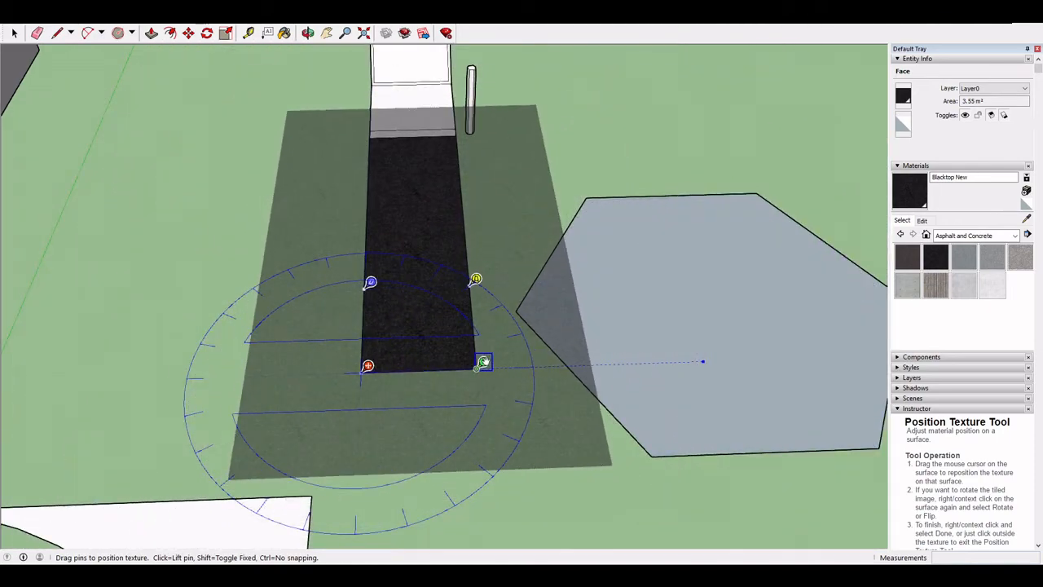
scroll(420, 358, "up", 5)
scroll(425, 359, "up", 3)
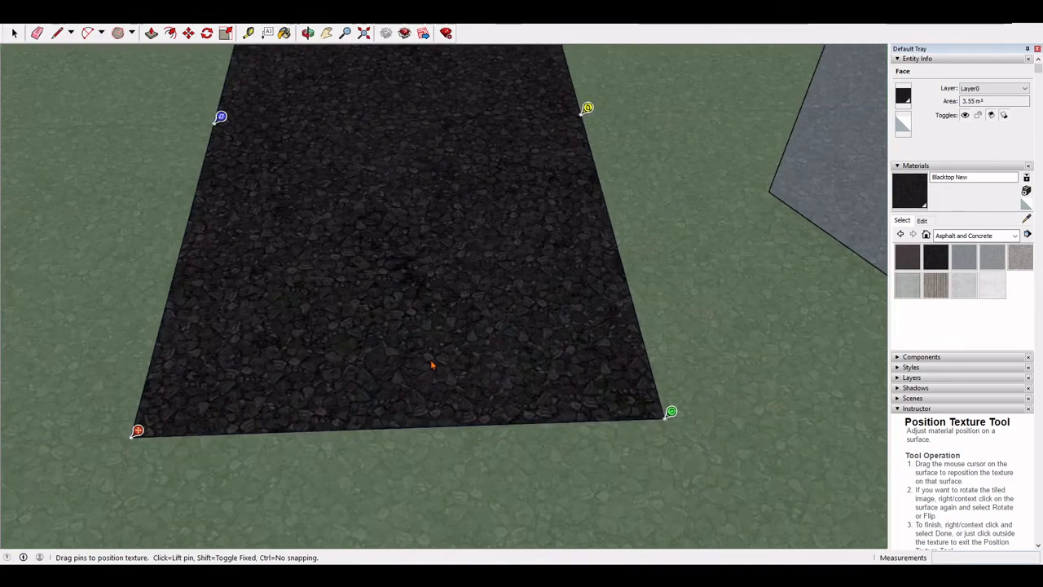
middle_click_drag(431, 363, 480, 342, "shift")
left_click_drag(742, 367, 545, 433)
- Undo the texture changes and the paint, and repaint the strip's large face with Blacktop New
key("ctrl+z")
scroll(558, 421, "down", 2)
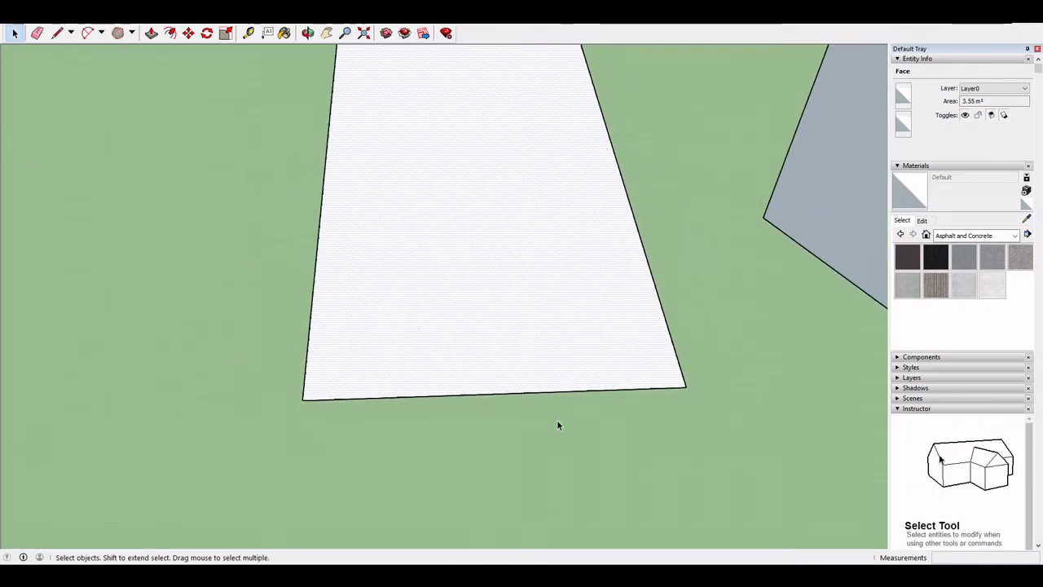
left_click(285, 33)
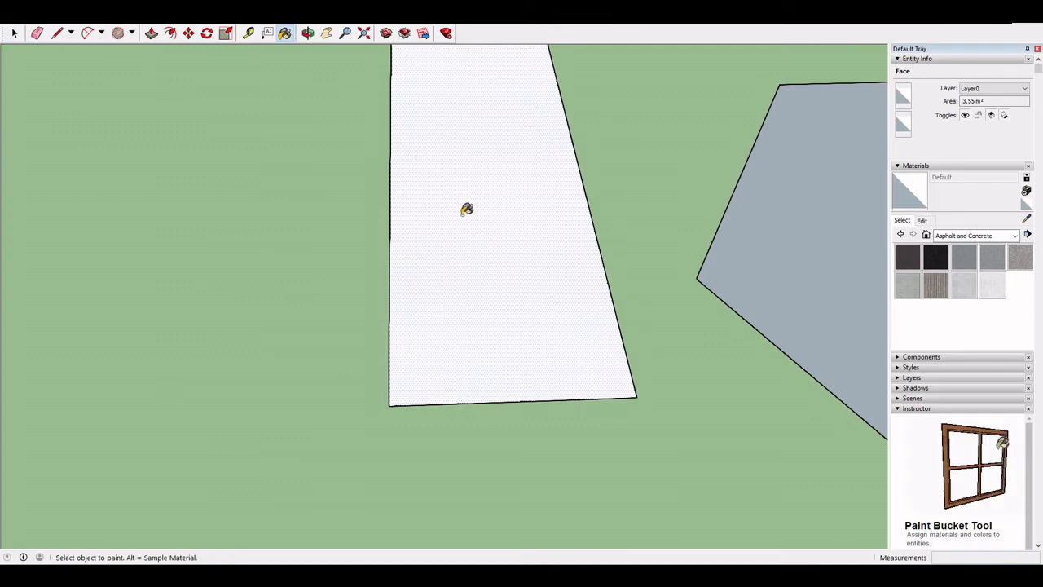
left_click(928, 258)
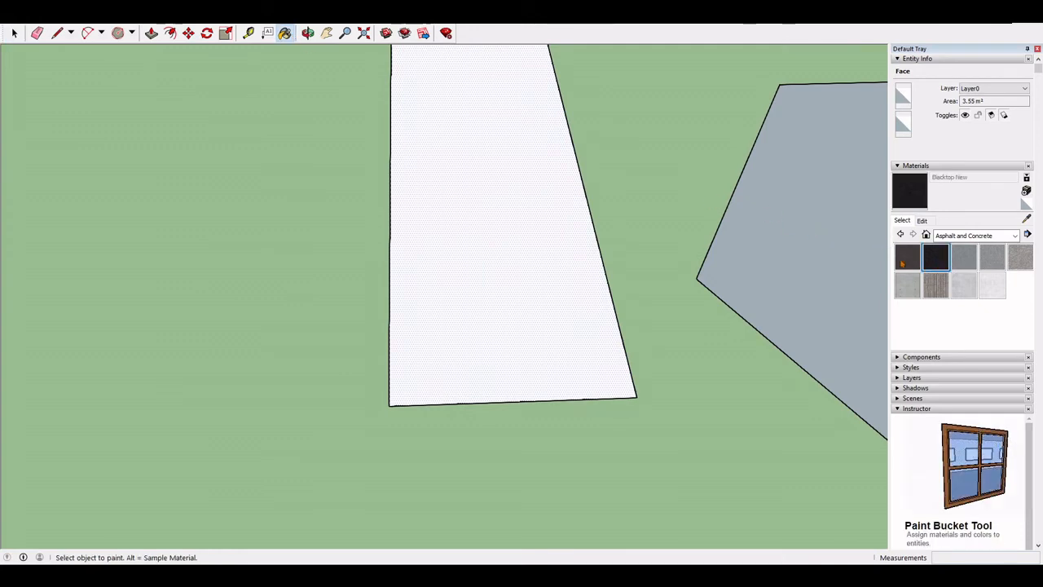
left_click(453, 271)
key("space")
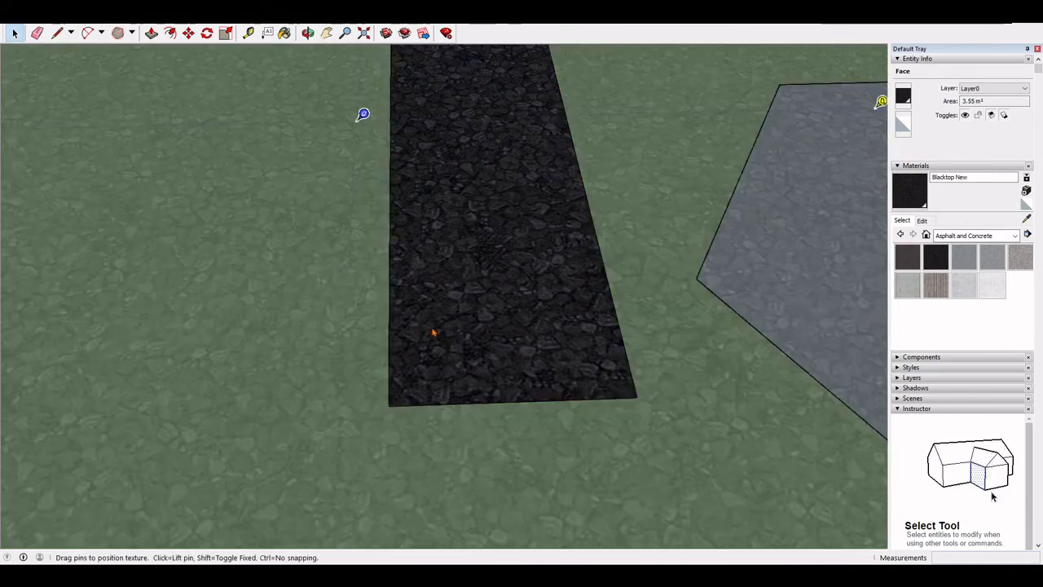
- Reposition the new blacktop texture by placing its red pin on the strip's near-end corner
middle_click_drag(432, 331, 289, 277)
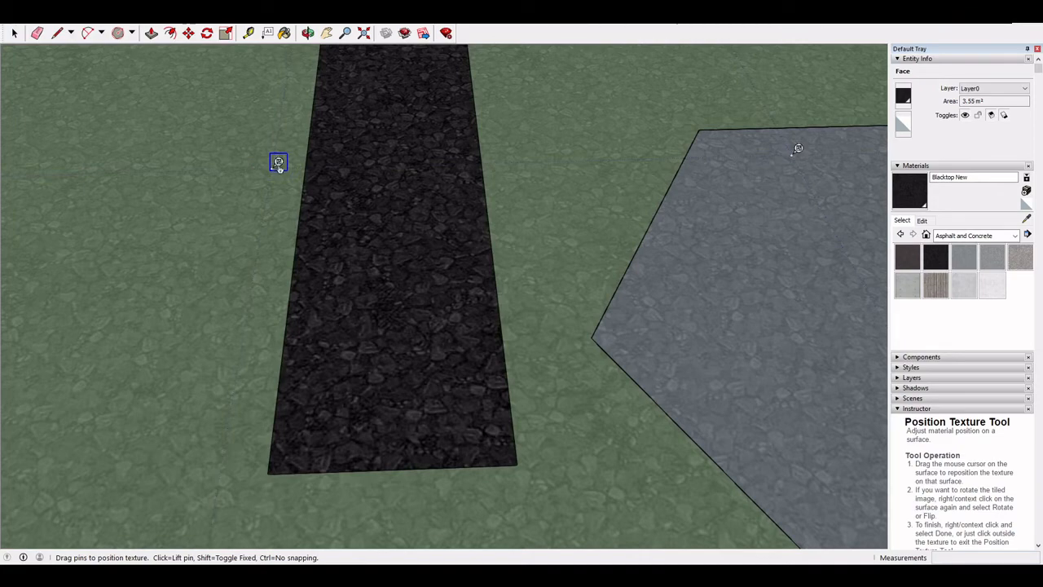
scroll(388, 331, "down", 4)
middle_click_drag(408, 356, 377, 244, "shift")
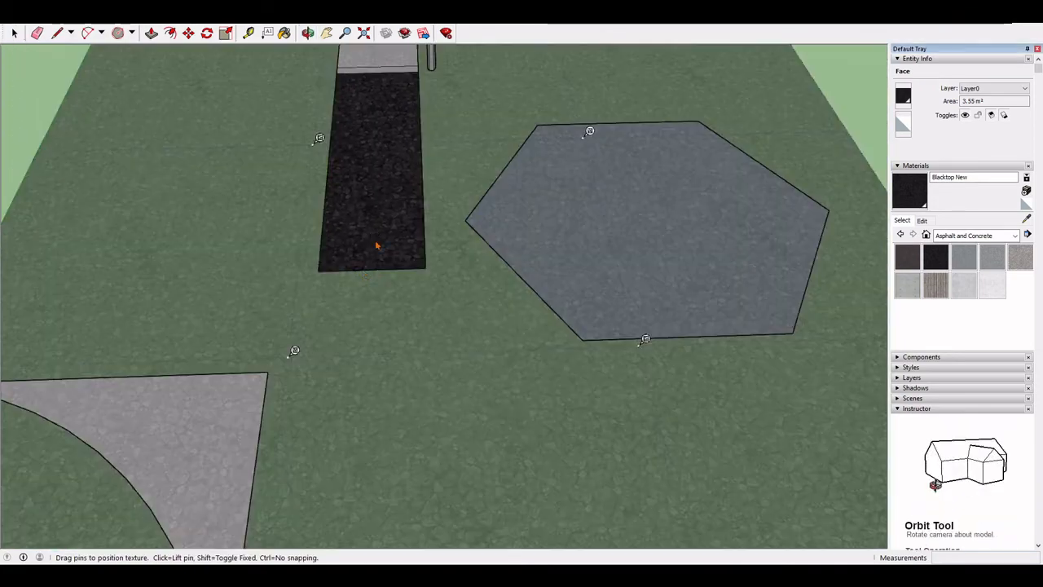
left_click_drag(295, 350, 326, 263)
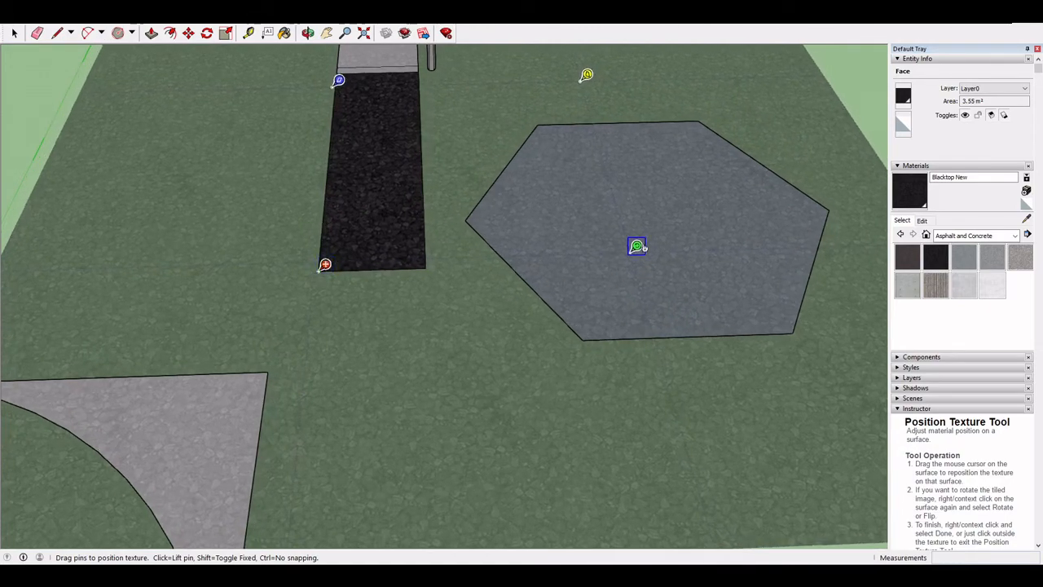
- Scale the repainted texture down with the green pin along the strip's end edge, and finish positioning it
left_click_drag(637, 246, 365, 261)
scroll(367, 263, "up", 3)
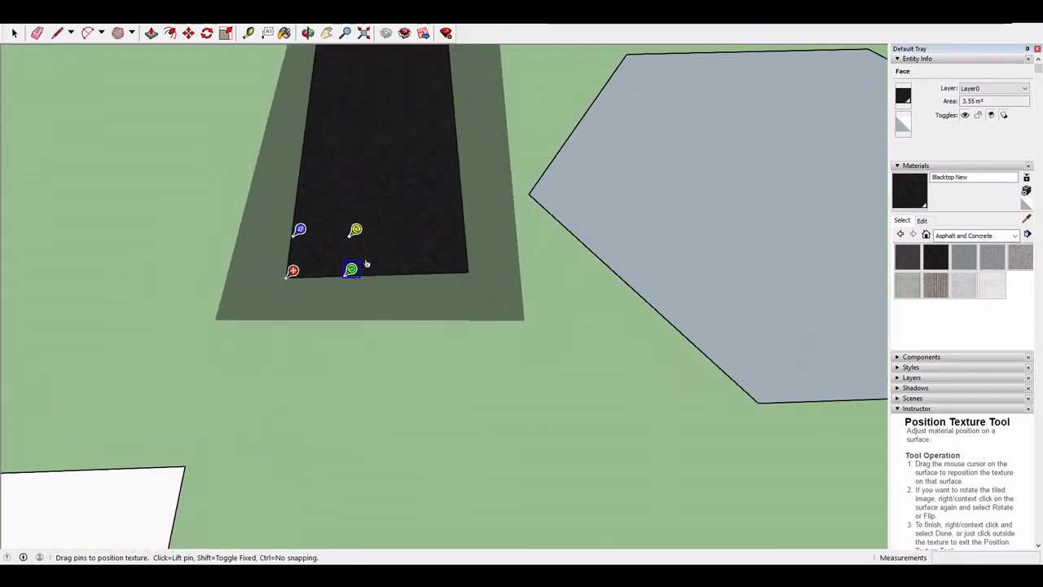
scroll(366, 263, "up", 9)
middle_click_drag(358, 302, 603, 384, "shift")
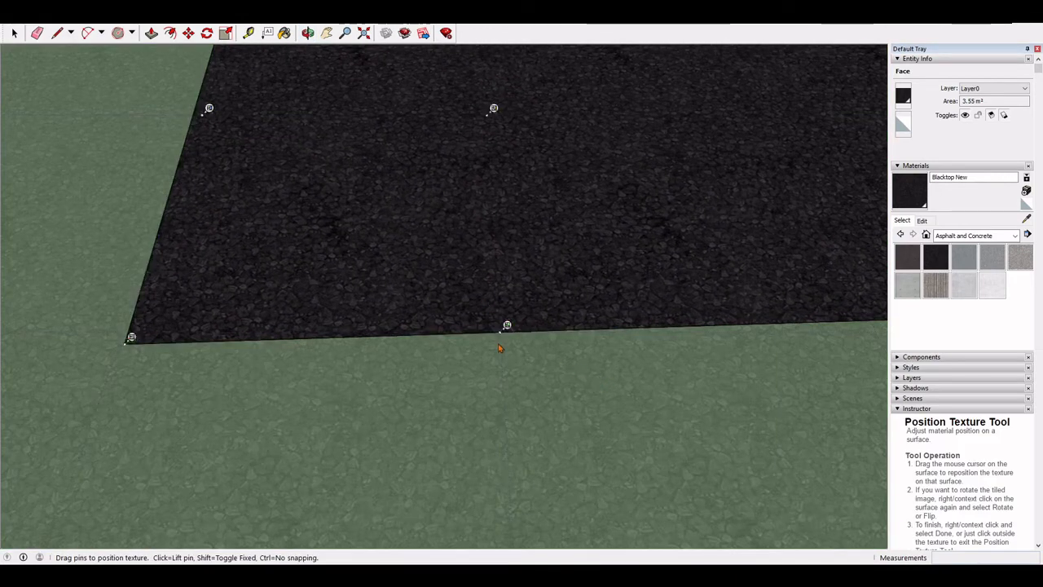
mouse_move(507, 325)
left_mouse_down()
mouse_move(449, 329)
mouse_move(508, 324)
left_mouse_up()
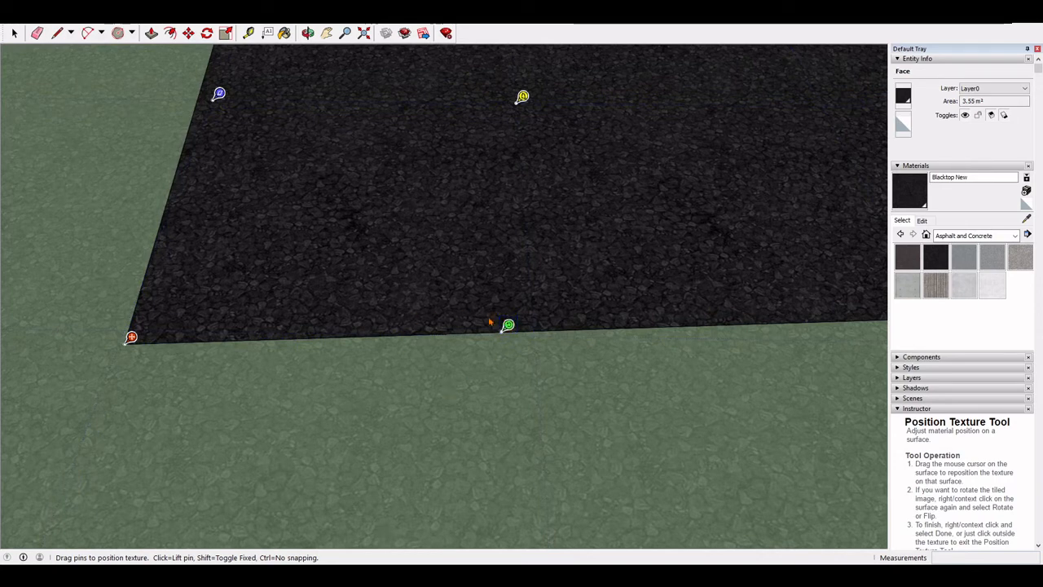
left_click(507, 325)
left_click_drag(514, 324, 441, 328)
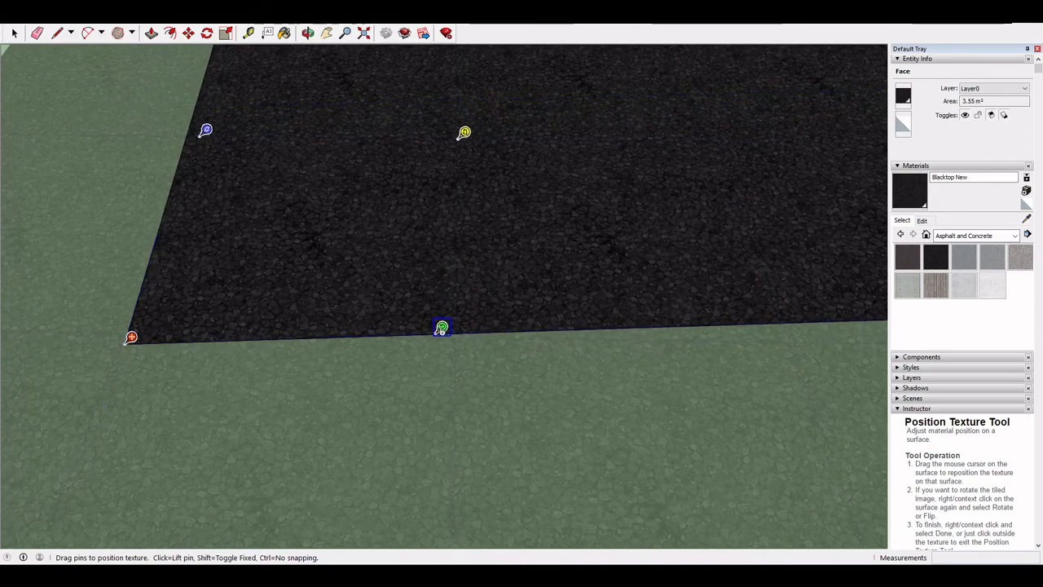
scroll(440, 329, "down", 5)
left_click(140, 246)
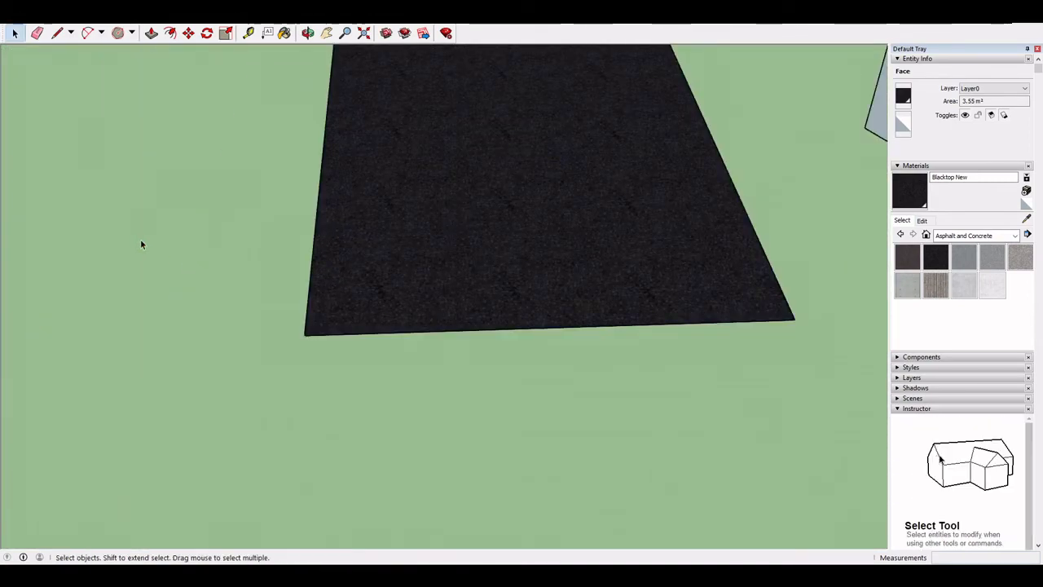
- Clear the selection and undo the blacktop texture adjustment and paint on the strip
left_click(576, 450)
middle_click_drag(577, 450, 639, 354)
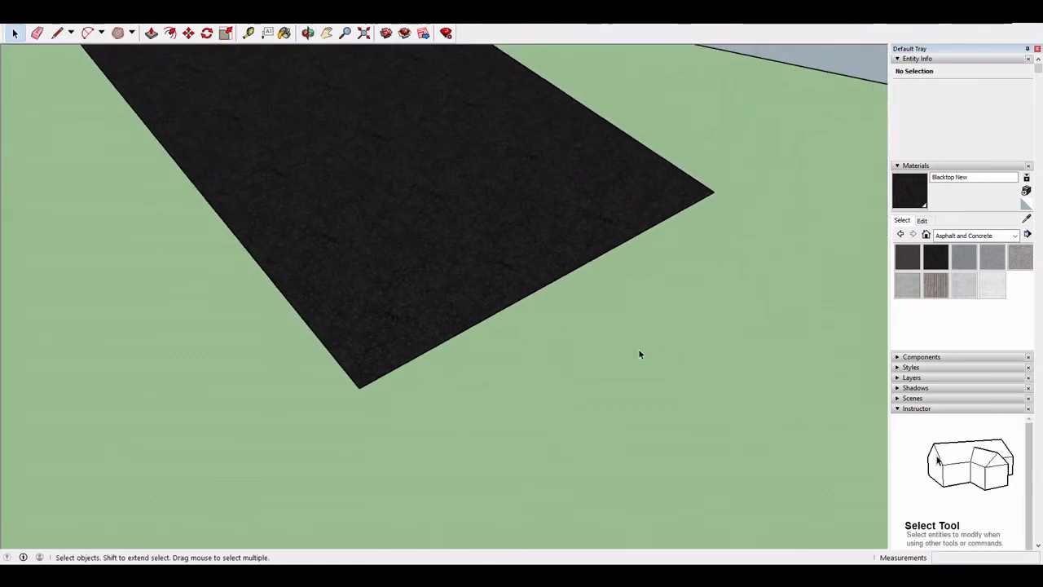
scroll(470, 274, "down", 3)
middle_click_drag(407, 261, 543, 347)
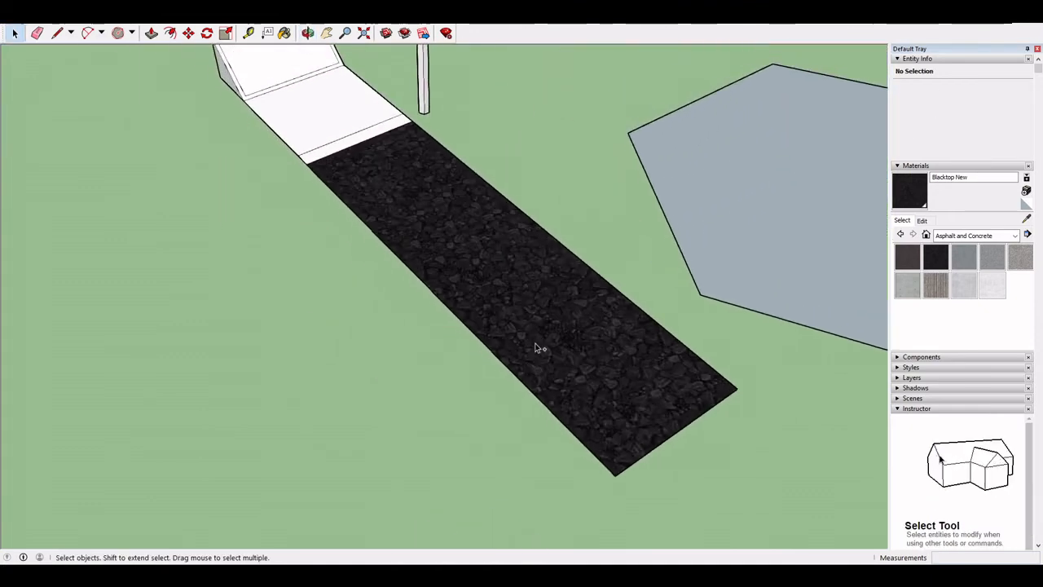
key("ctrl+z")
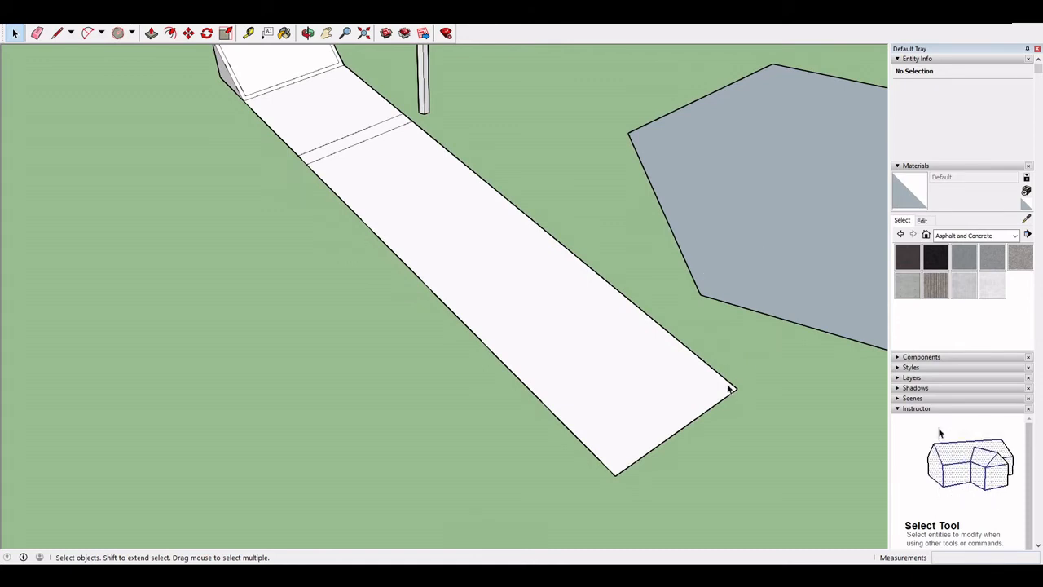
mouse_move(729, 388)
middle_mouse_down()
mouse_move(677, 401)
mouse_move(433, 319)
mouse_move(496, 340)
mouse_move(478, 351)
middle_mouse_up()
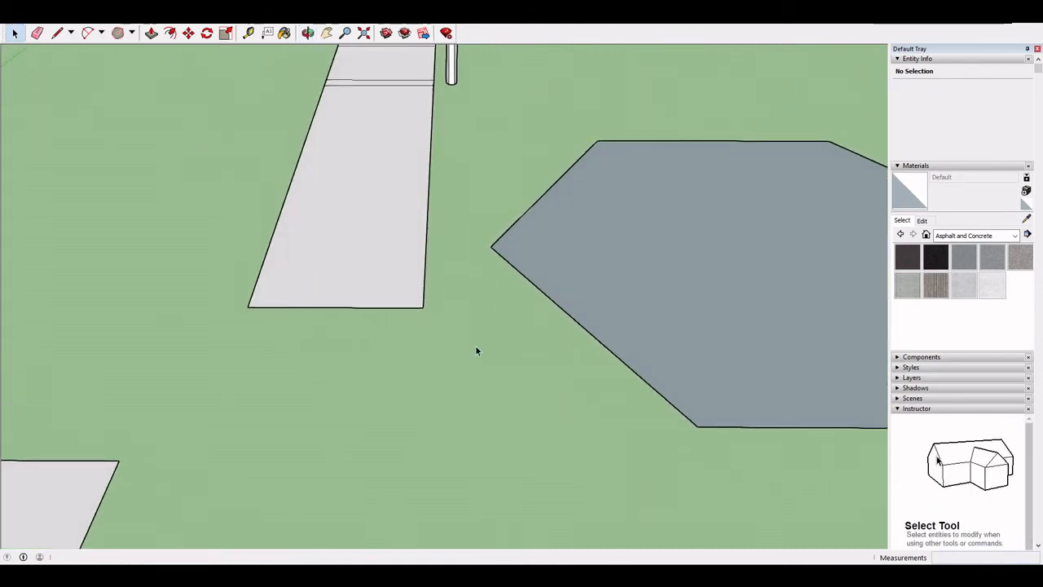
- Try the Orbit, Pan and Zoom tools around the strip, and fit the whole model in view with Zoom Extents
left_click(308, 33)
left_click_drag(439, 181, 493, 200)
left_click(327, 34)
left_click_drag(419, 150, 384, 184)
left_click(345, 33)
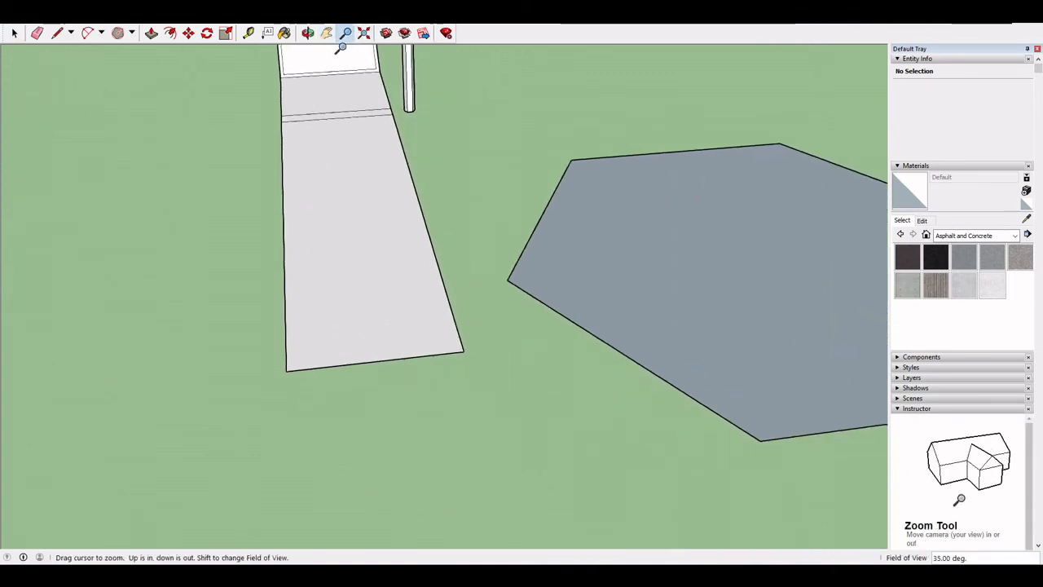
left_click_drag(341, 48, 345, 117)
left_click(364, 34)
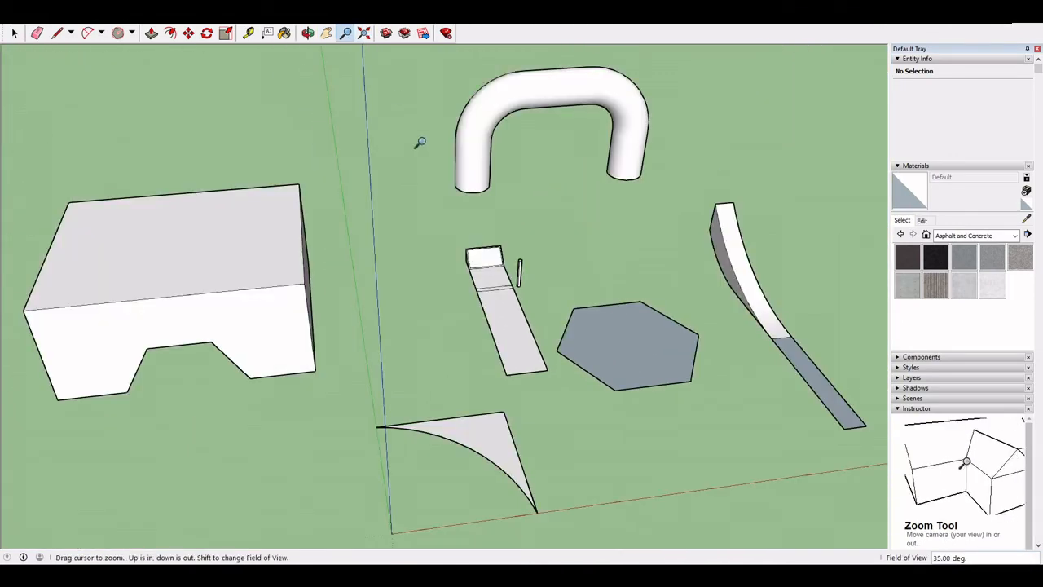
mouse_move(419, 142)
left_mouse_down()
mouse_move(738, 342)
mouse_move(481, 121)
mouse_move(470, 146)
left_mouse_up()
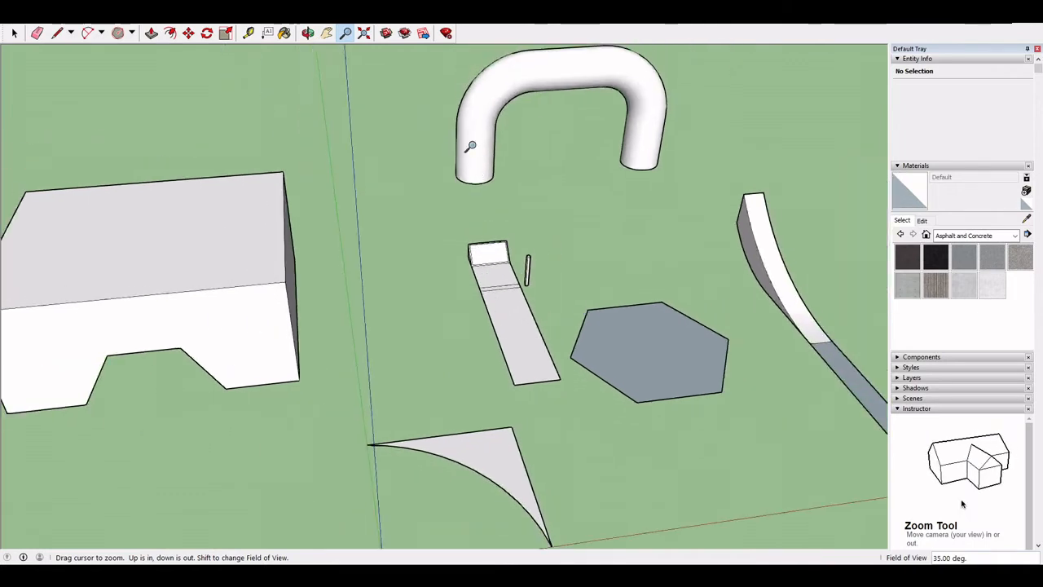
left_click(308, 32)
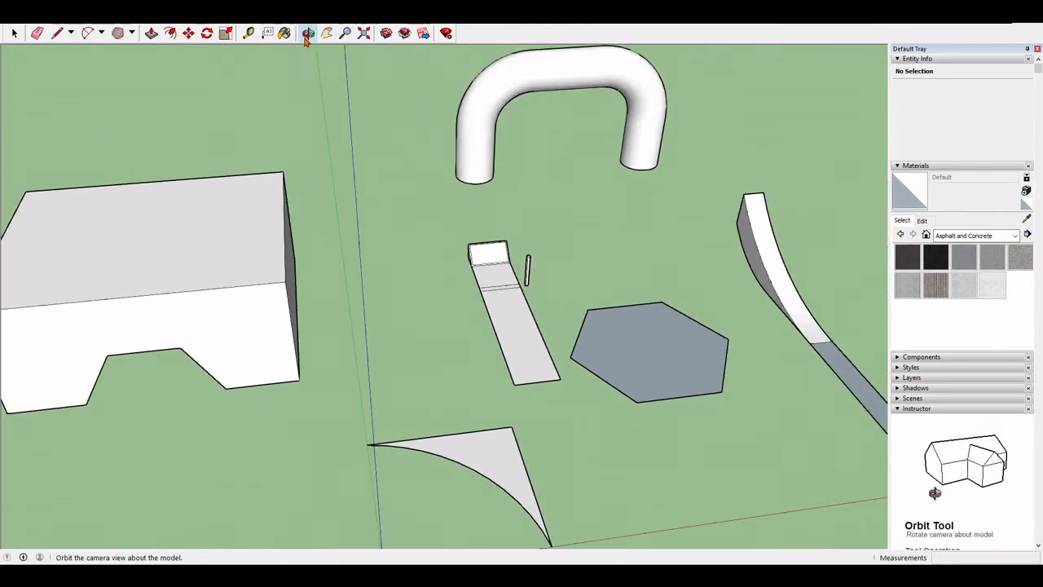
left_click(14, 33)
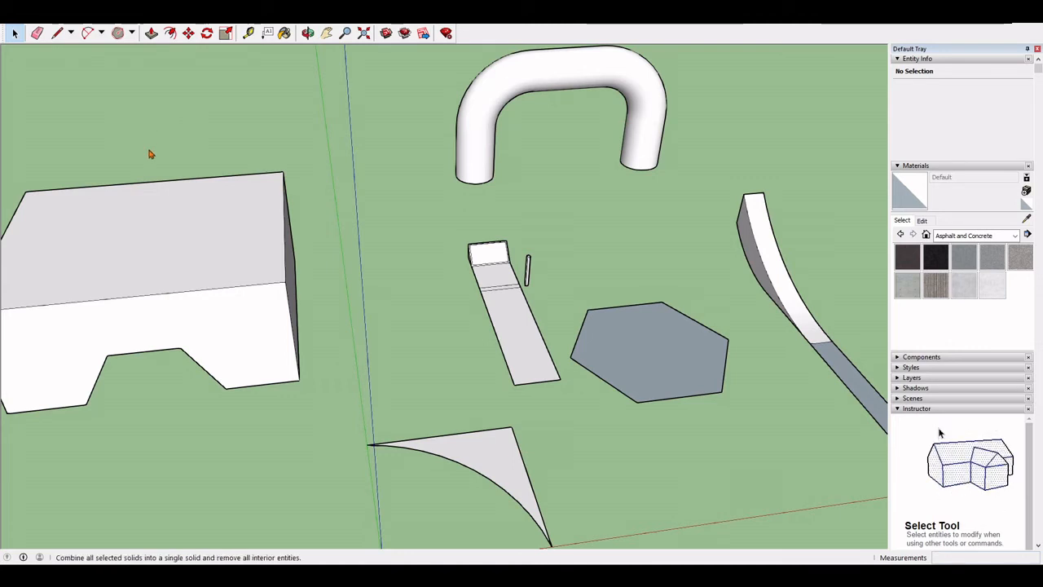
left_click(152, 154)
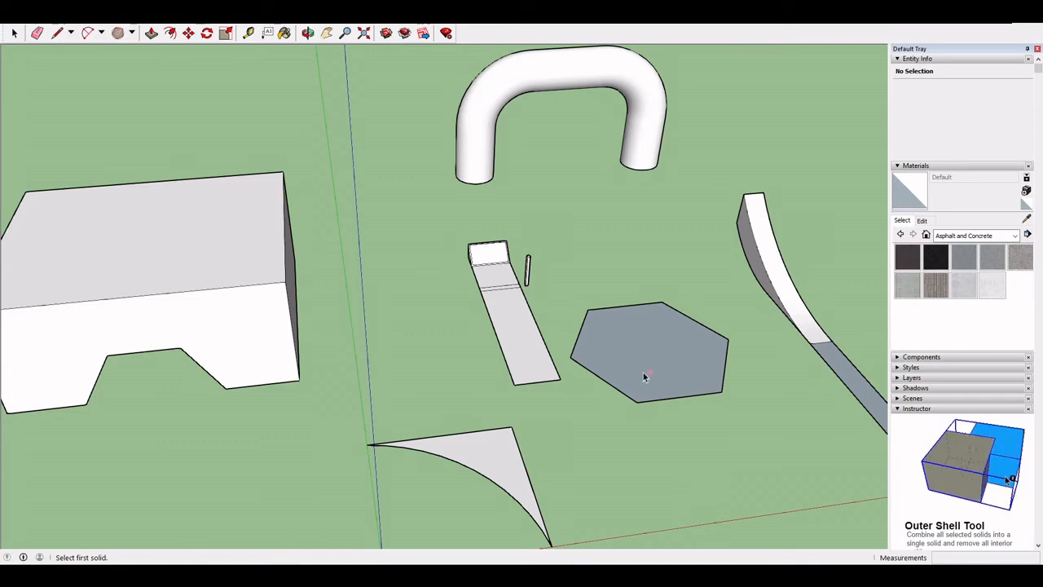
middle_click_drag(657, 389, 501, 357)
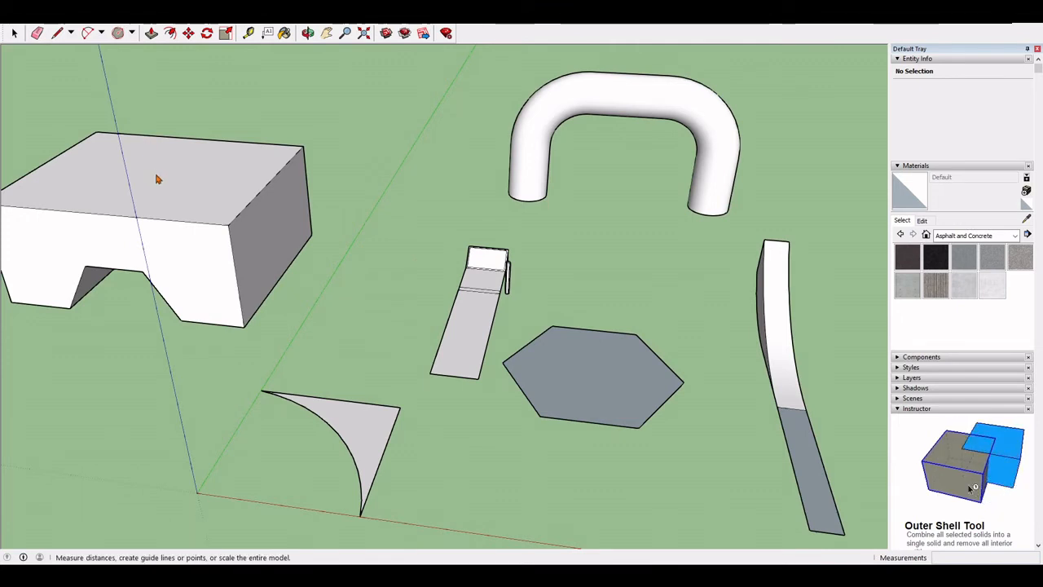
key("m")
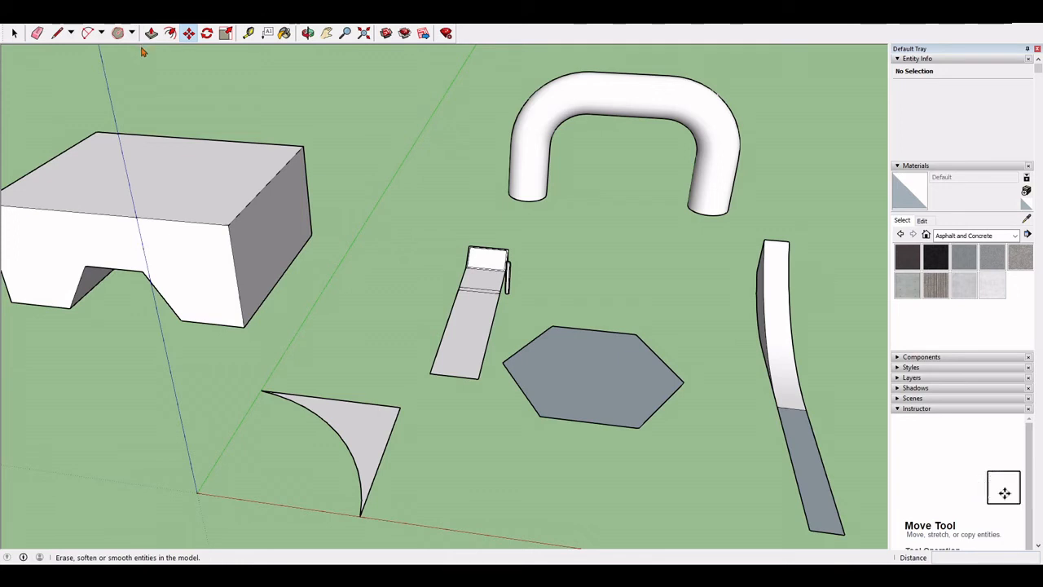
key("b")
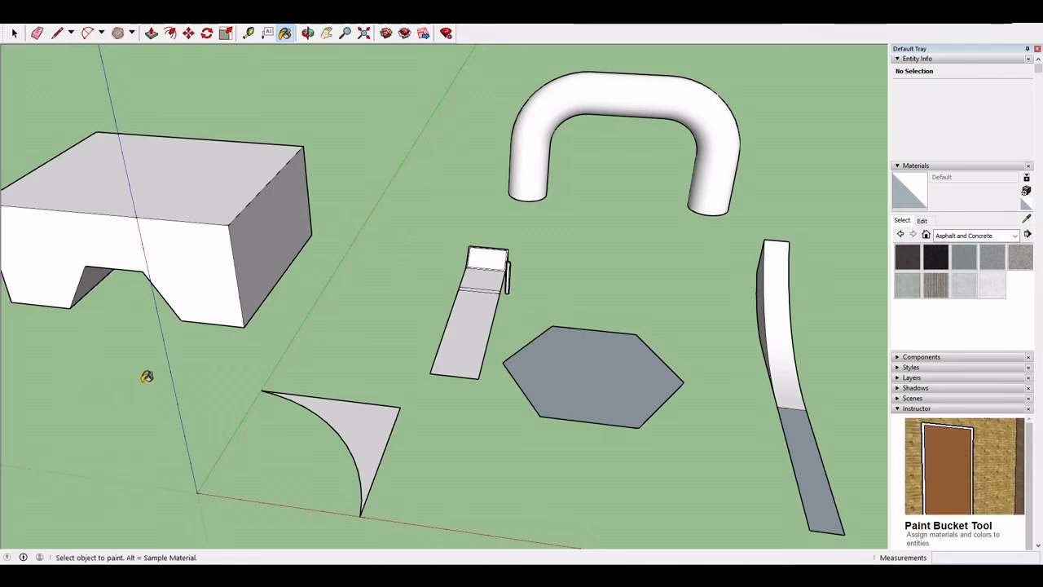
- Delete all the practice shapes from the model
middle_click_drag(147, 375, 350, 326)
scroll(214, 264, "down", 5)
scroll(204, 259, "down", 3)
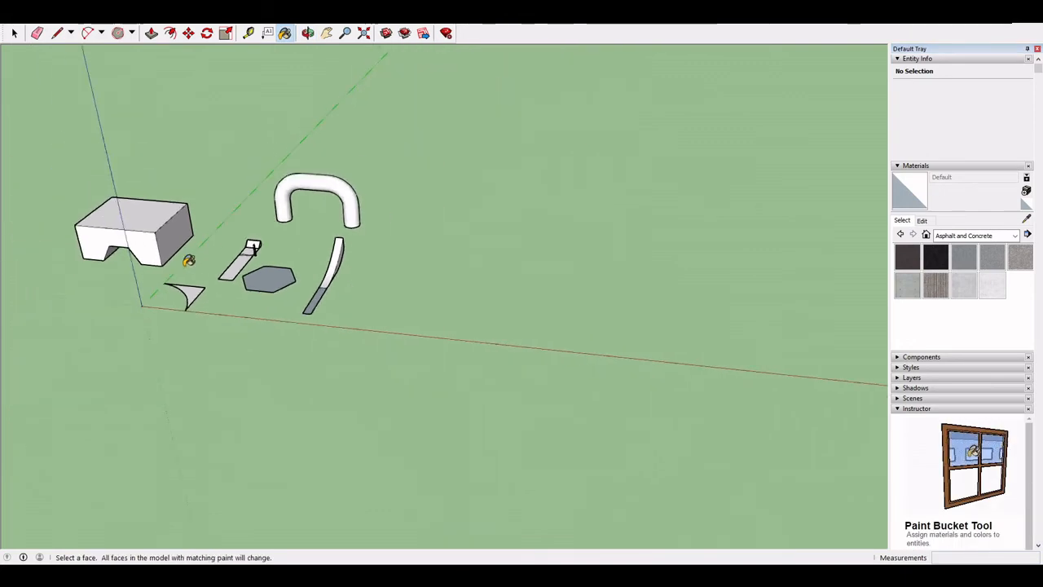
middle_click_drag(186, 261, 346, 290, "shift")
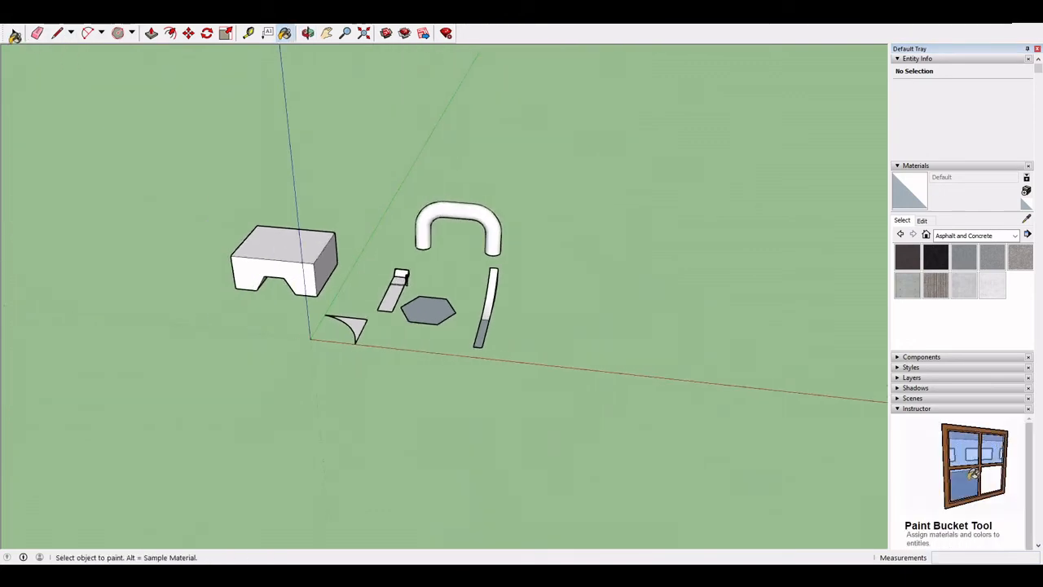
left_click(14, 33)
left_click_drag(101, 88, 787, 547)
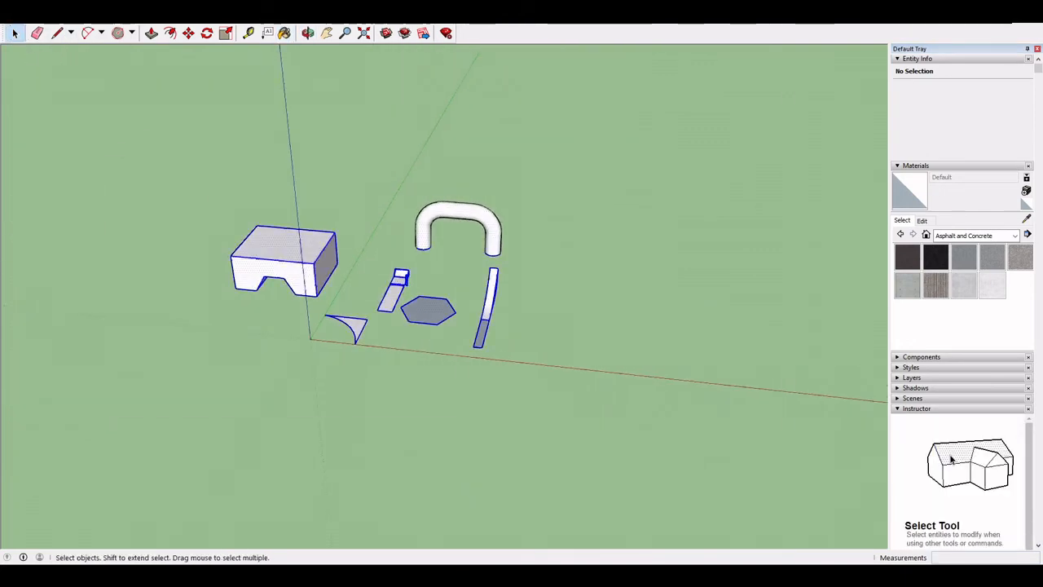
key("Delete")
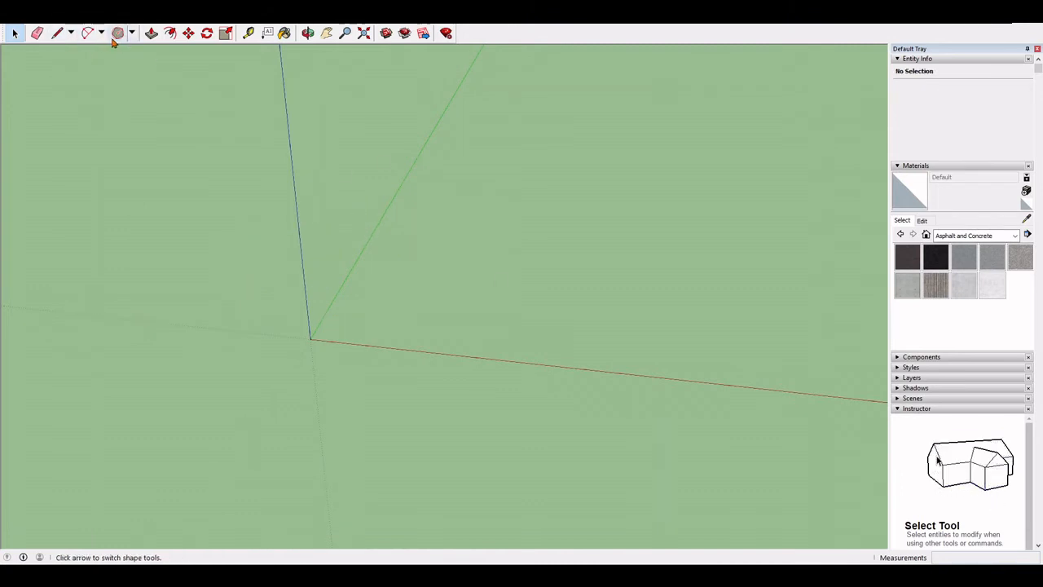
- Draw a closed rectangle of lines from the origin, 3000 m along the red axis and about 5920 m along the green axis
left_click(225, 37)
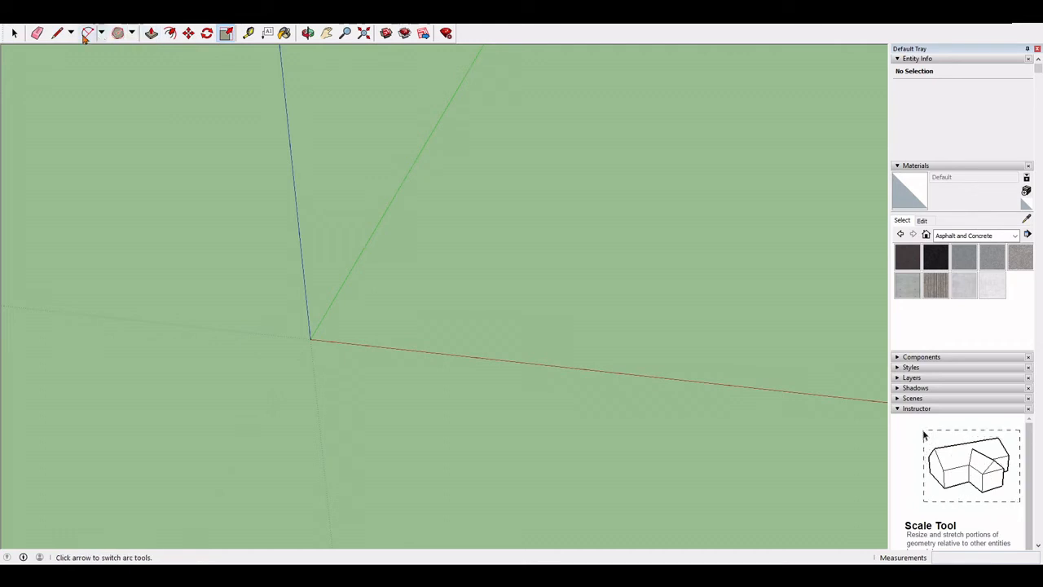
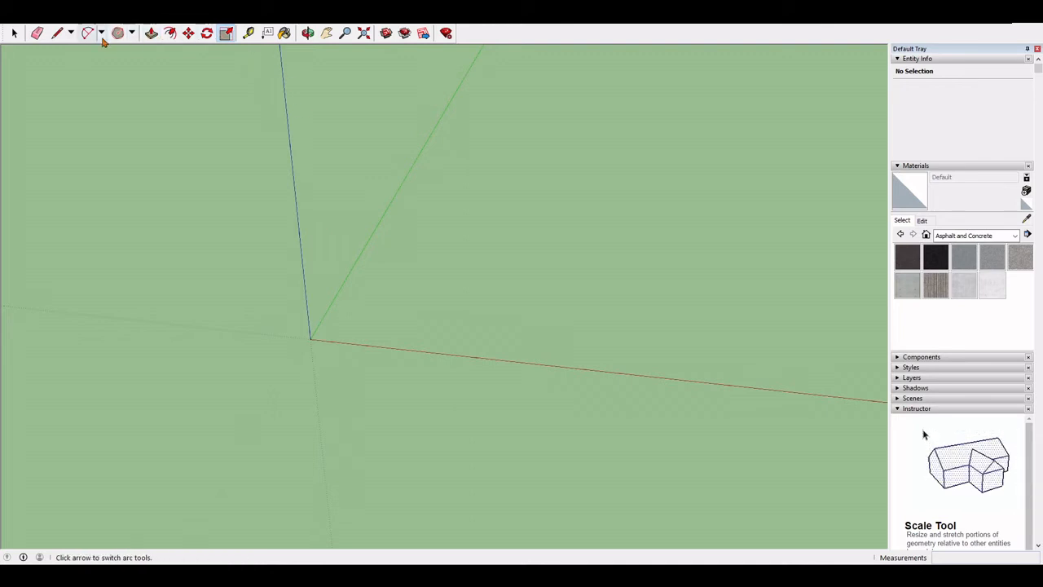
left_click(57, 34)
left_click(309, 338)
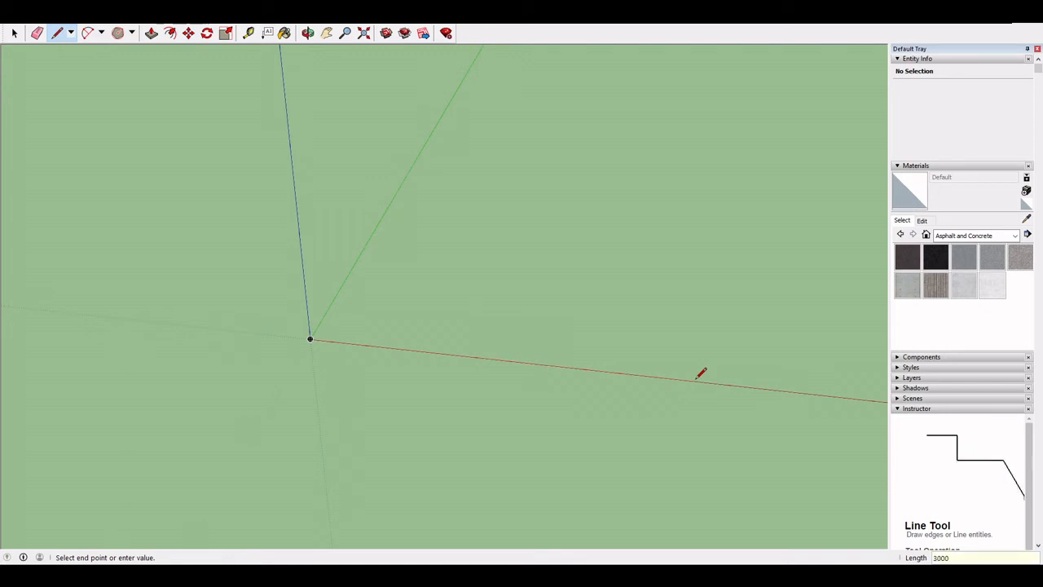
middle_click_drag(698, 373, 480, 281)
scroll(251, 302, "down", 6)
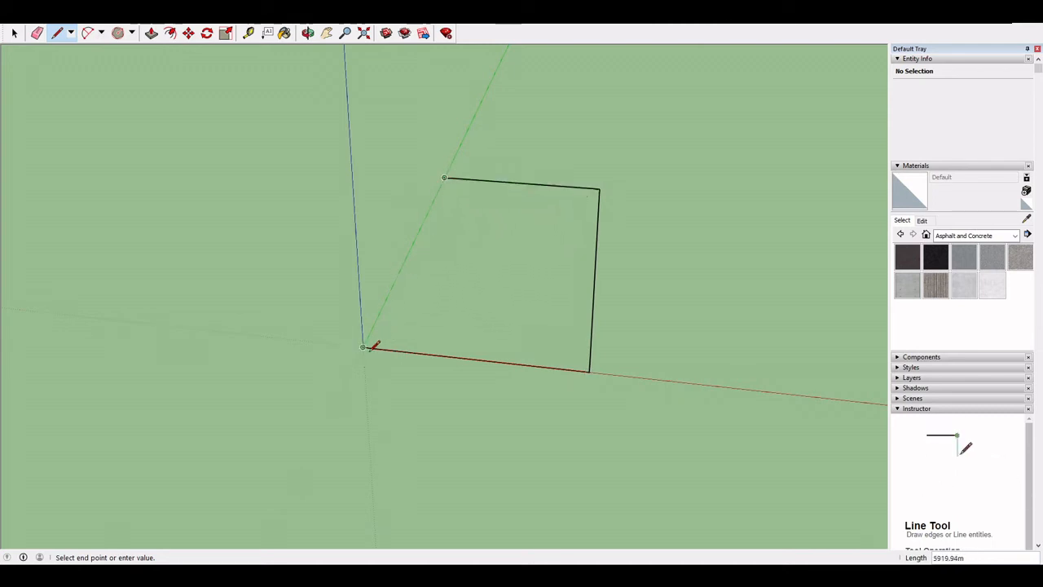
left_click(364, 346)
- Reverse the rectangle's face so that its white front side points up
mouse_move(461, 256)
middle_mouse_down()
mouse_move(551, 323)
mouse_move(510, 442)
mouse_move(452, 449)
mouse_move(432, 424)
middle_mouse_up()
left_click(18, 32)
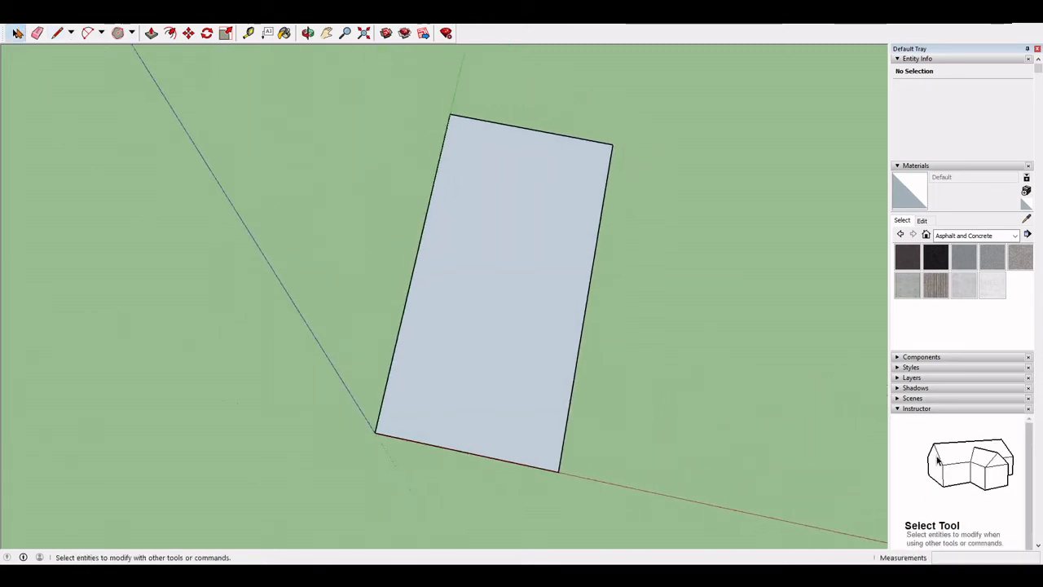
left_click(502, 285)
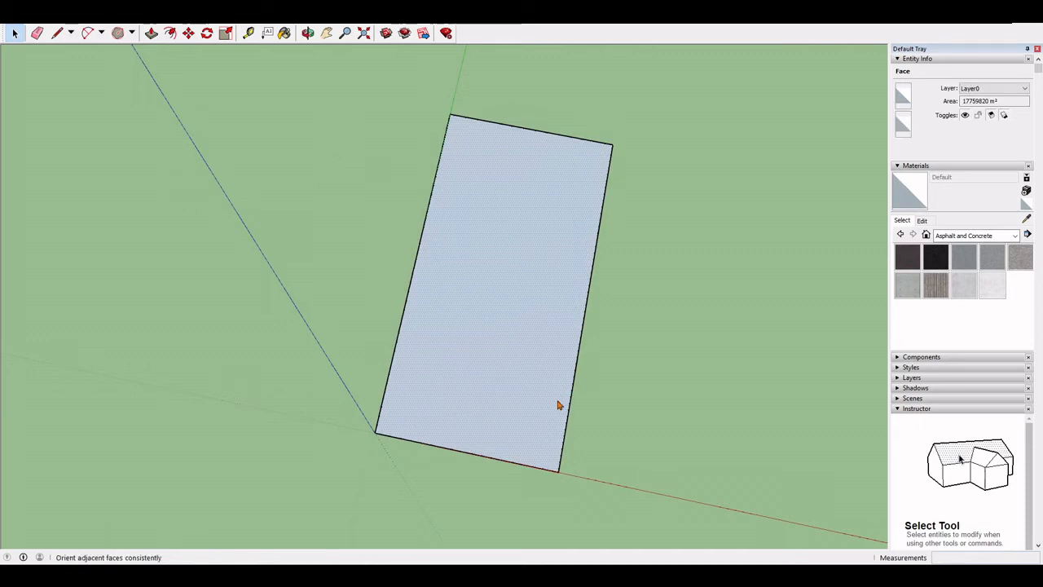
middle_click_drag(622, 339, 605, 168)
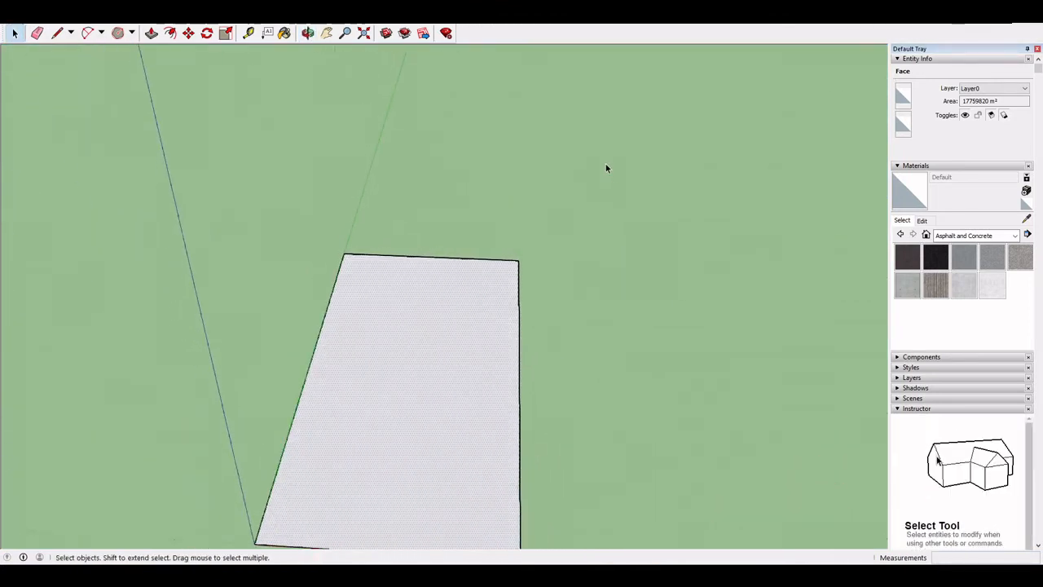
middle_click_drag(448, 332, 613, 359)
middle_click_drag(382, 458, 471, 259)
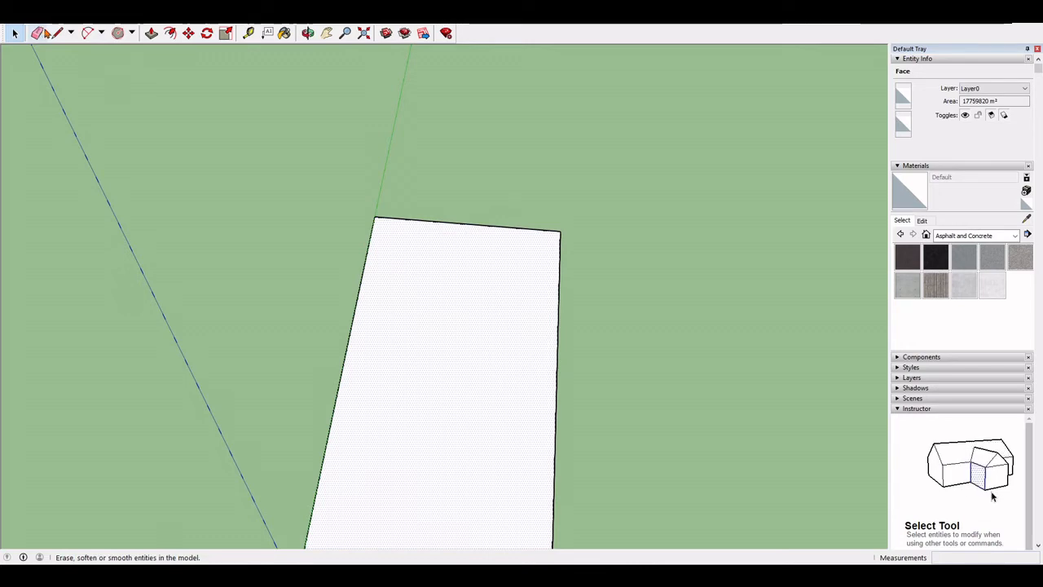
middle_click_drag(526, 336, 446, 235)
scroll(447, 235, "up", 1)
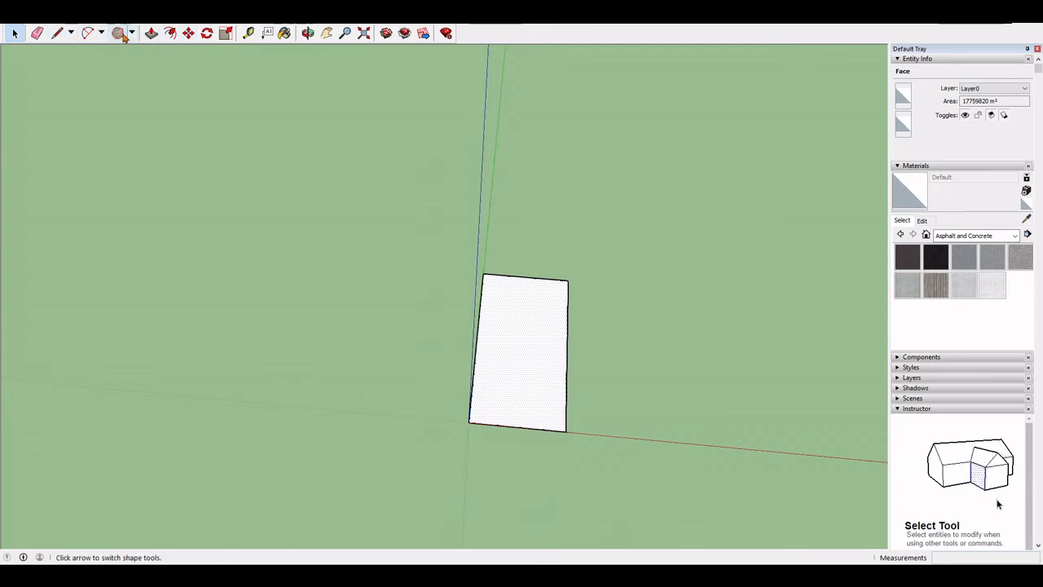
- Draw a second rectangle from the first one's far edge along the green axis, 3000 m wide and about 26366 m long
key("r")
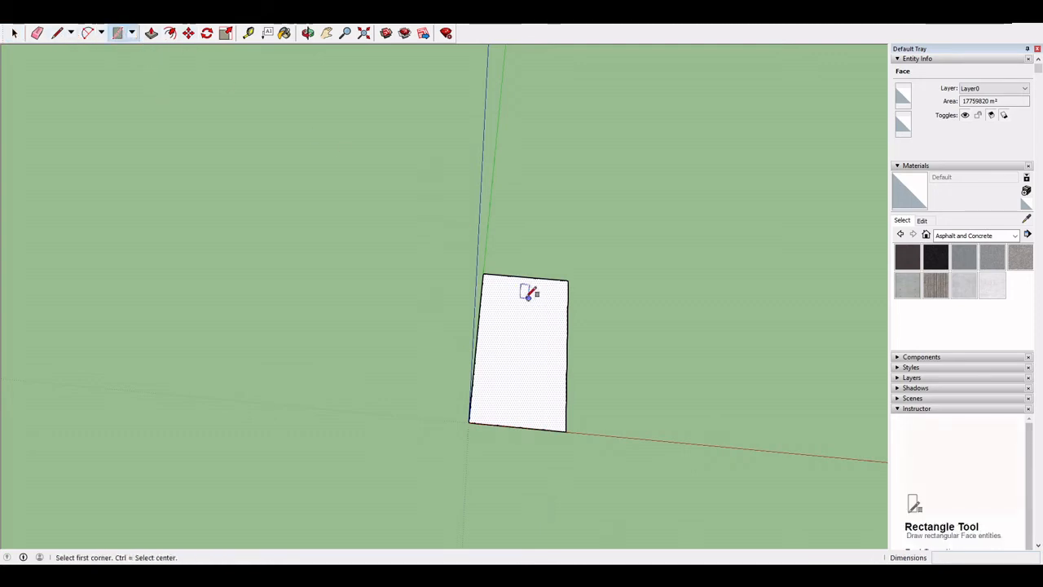
left_click(488, 269)
scroll(612, 155, "down", 3)
middle_click_drag(612, 156, 475, 247)
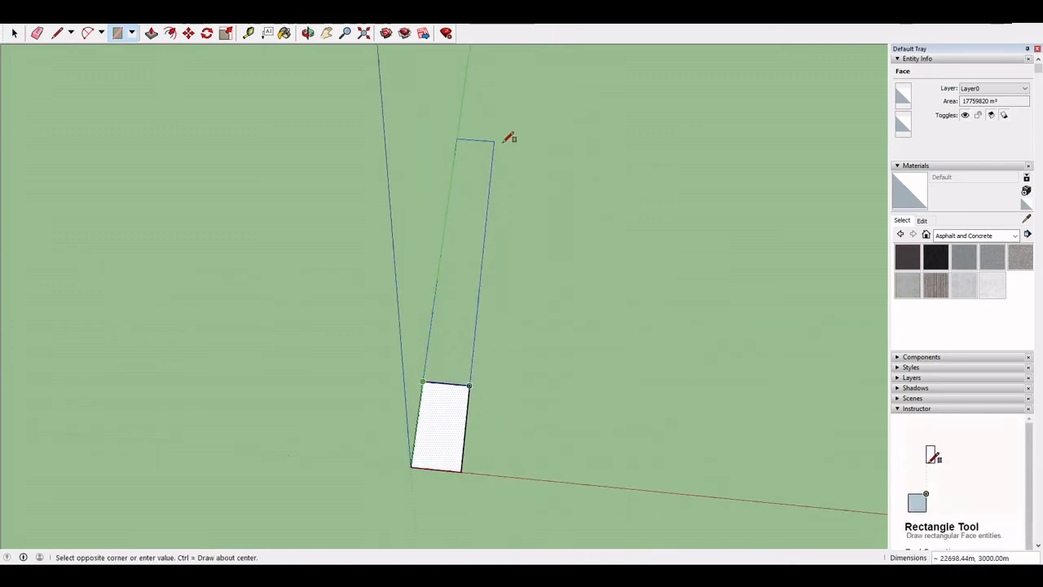
left_click(498, 109)
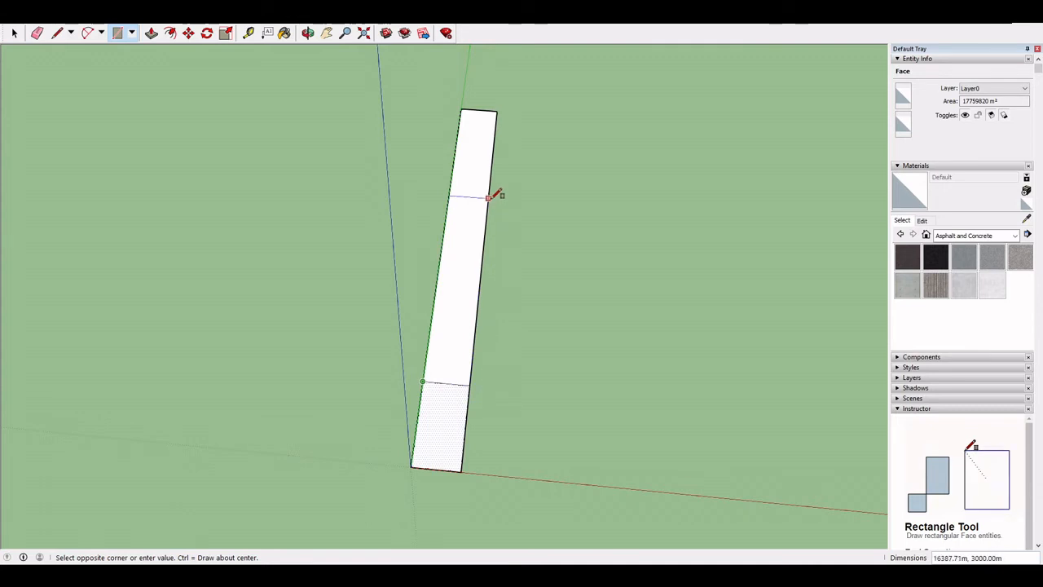
left_click(499, 107)
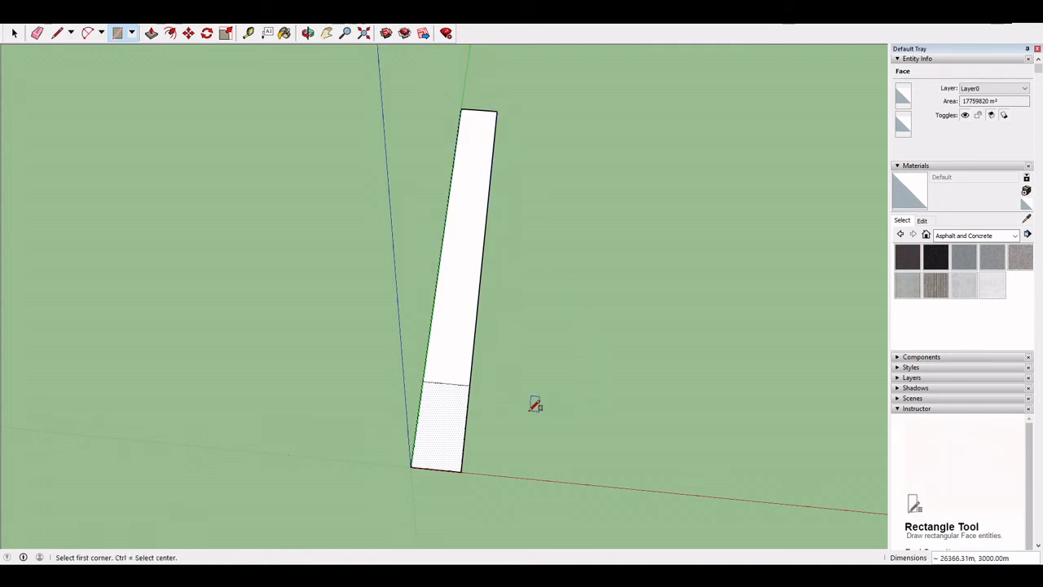
- Undo the long second rectangle and restore it
middle_click_drag(534, 405, 469, 361)
key("ctrl")
key("ctrl+z")
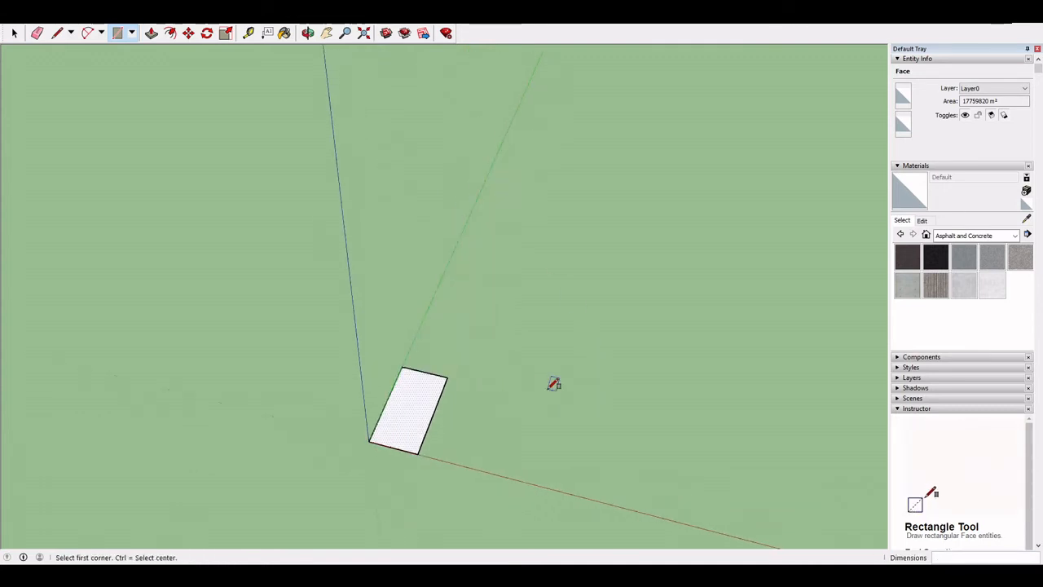
key("ctrl+y")
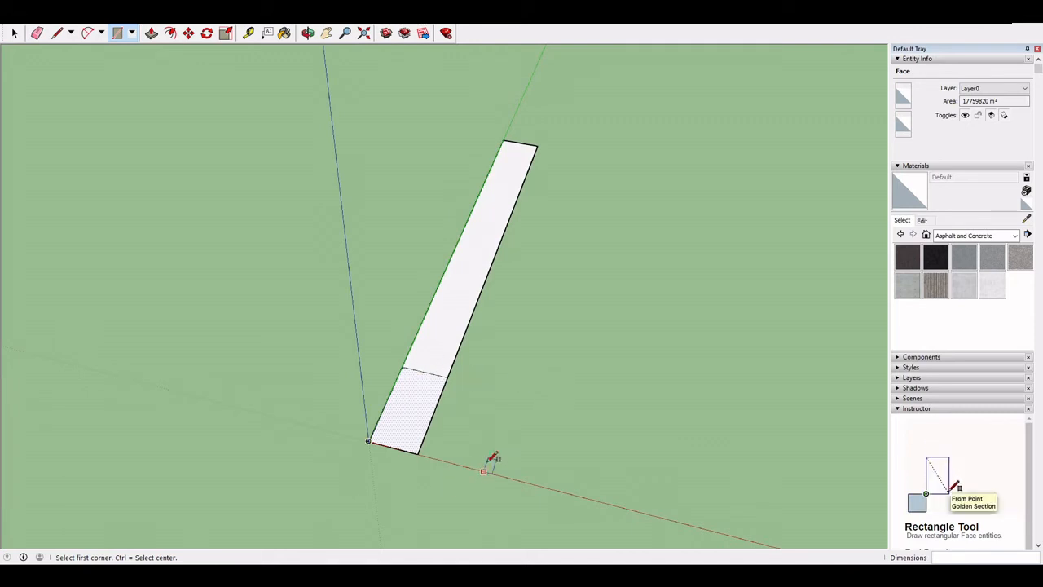
- Erase the dividing edge between the two rectangles to merge them into one strip
middle_click_drag(570, 256, 529, 431)
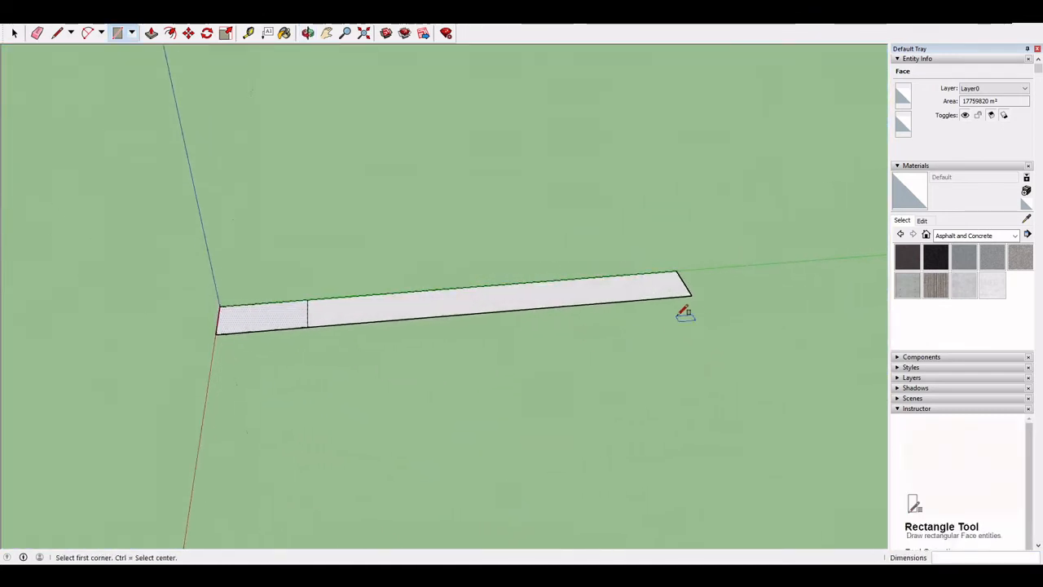
middle_click_drag(685, 309, 517, 414)
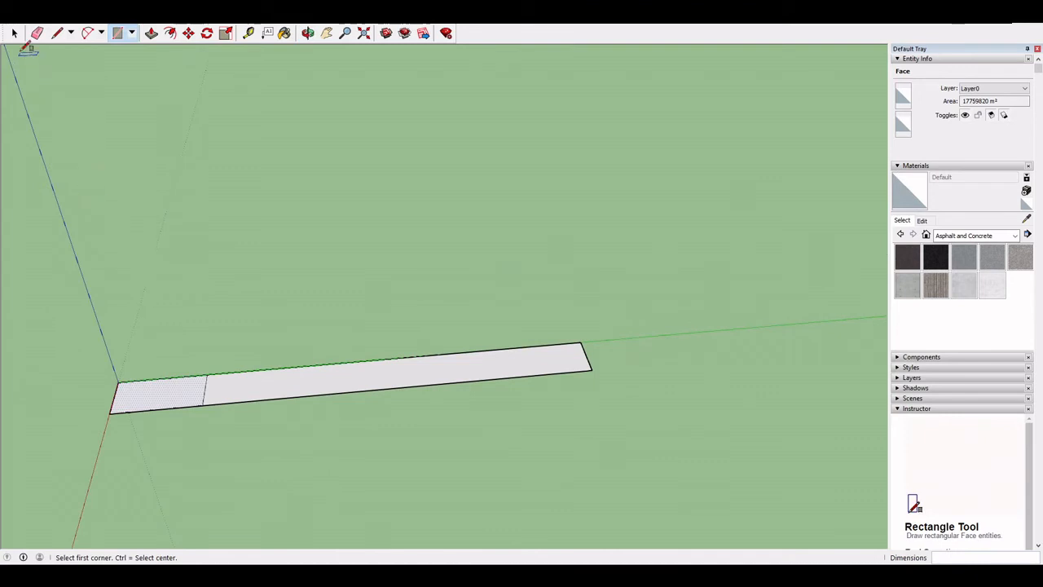
left_click(36, 32)
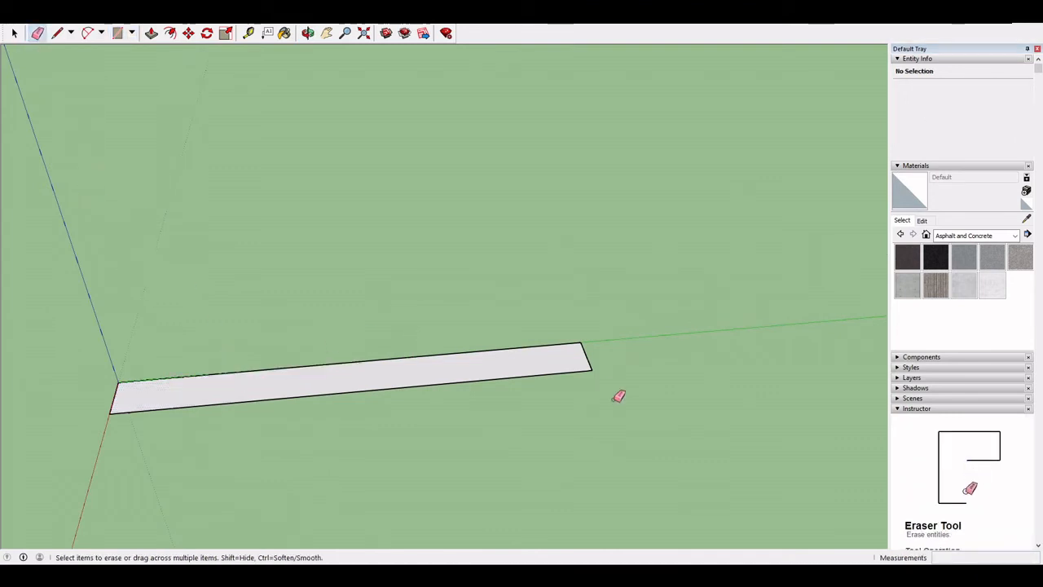
- Draw a 90-degree pie centred in line with the strip's far edge, with its arc starting at the strip's inner end corner
mouse_move(619, 396)
middle_mouse_down()
mouse_move(369, 225)
mouse_move(90, 370)
mouse_move(645, 444)
mouse_move(547, 366)
mouse_move(219, 345)
middle_mouse_up()
scroll(538, 368, "down", 1)
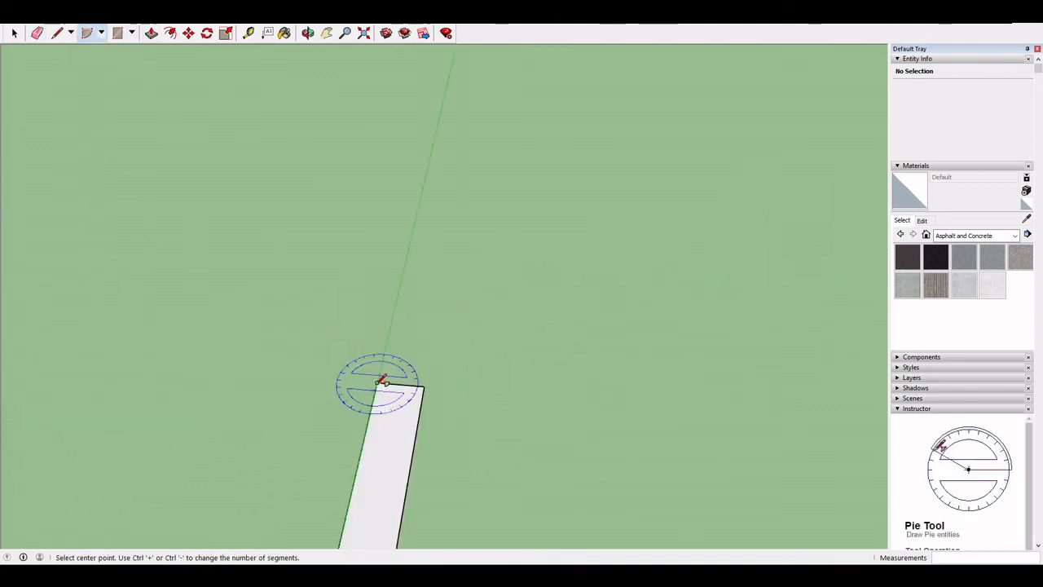
middle_click_drag(379, 384, 555, 375)
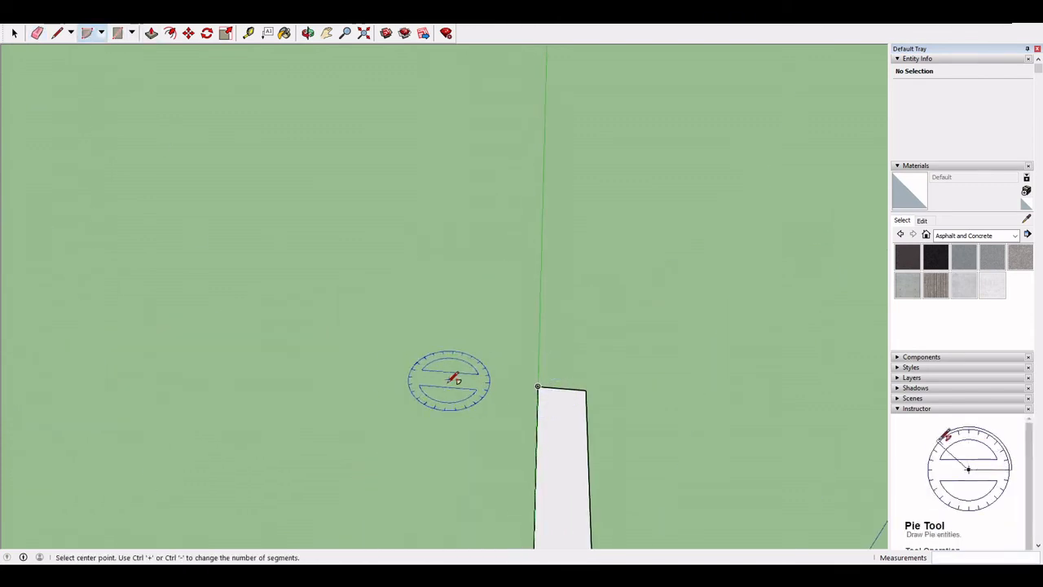
left_click(366, 373)
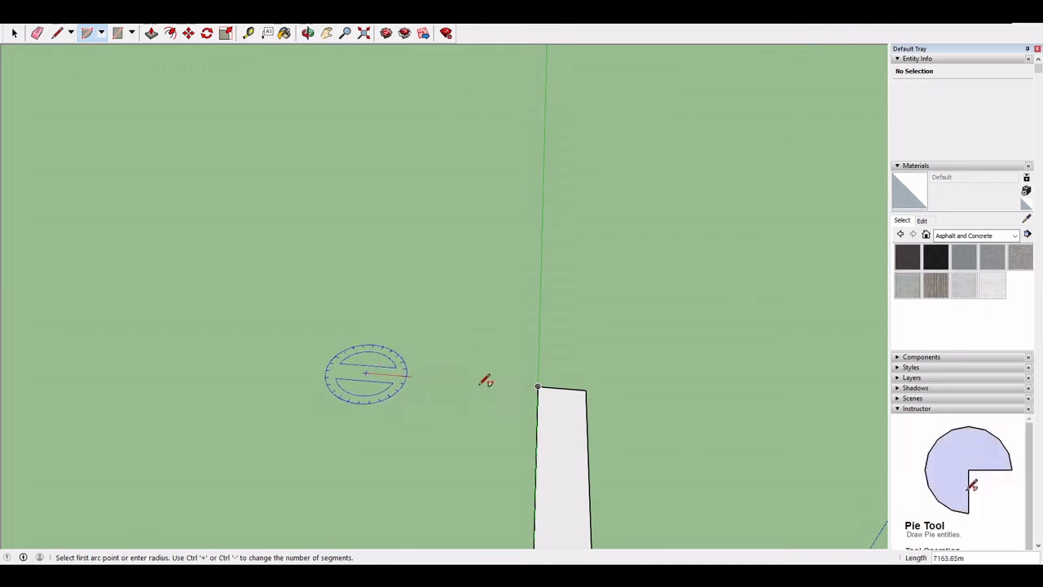
left_click(537, 386)
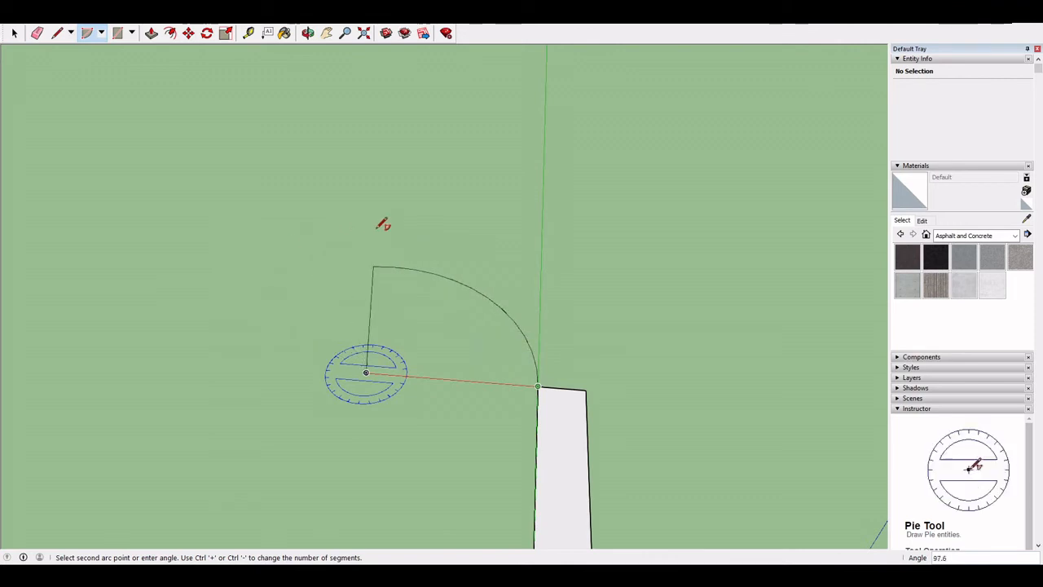
left_click(392, 267)
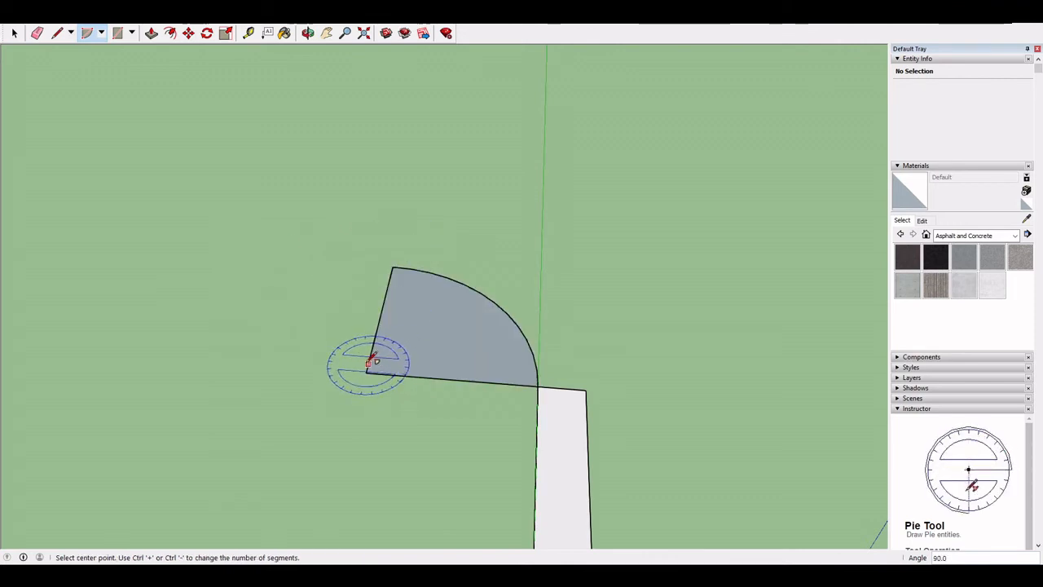
- Draw a concentric 90-degree pie reaching the strip's outer corner and erase the inner wedge, leaving a curved corner piece
left_click(369, 371)
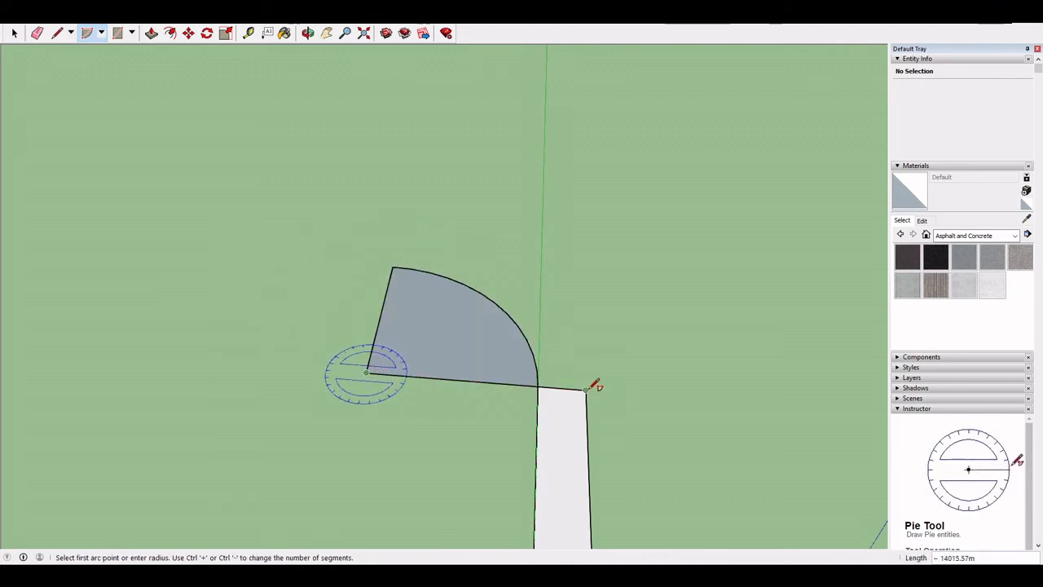
left_click(586, 390)
left_click(399, 243)
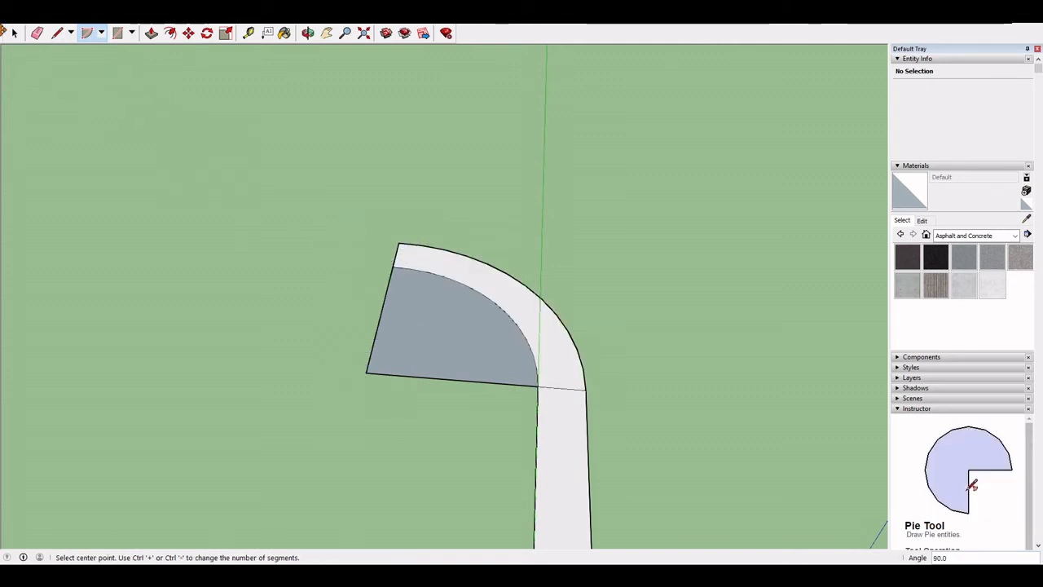
left_click(37, 32)
left_click(389, 376)
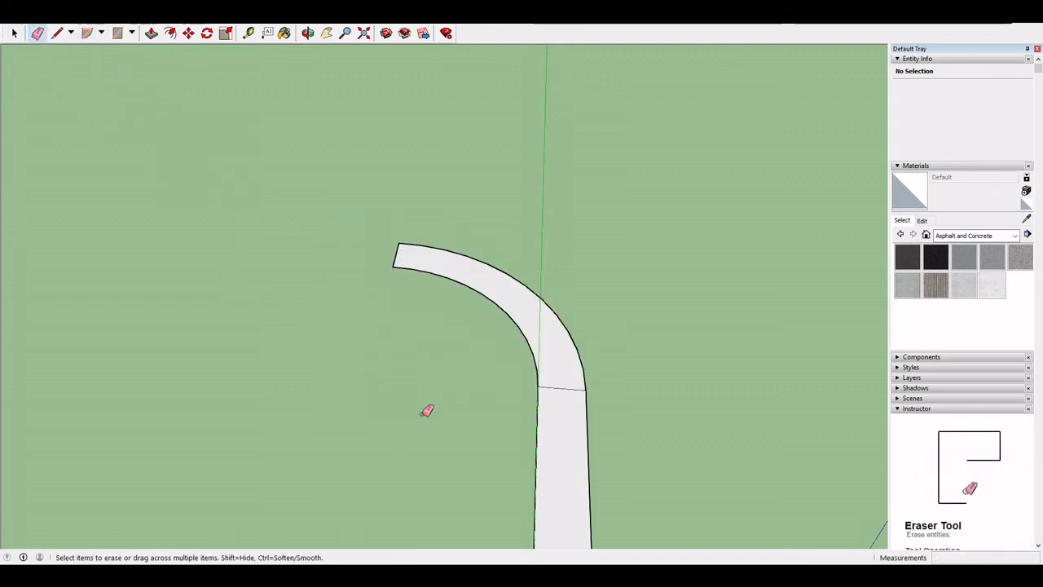
- Draw a rectangle continuing straight from the curved corner's free end, 3000 m wide and about 25434 m long
mouse_move(426, 410)
middle_mouse_down()
mouse_move(380, 293)
mouse_move(463, 322)
mouse_move(619, 403)
middle_mouse_up()
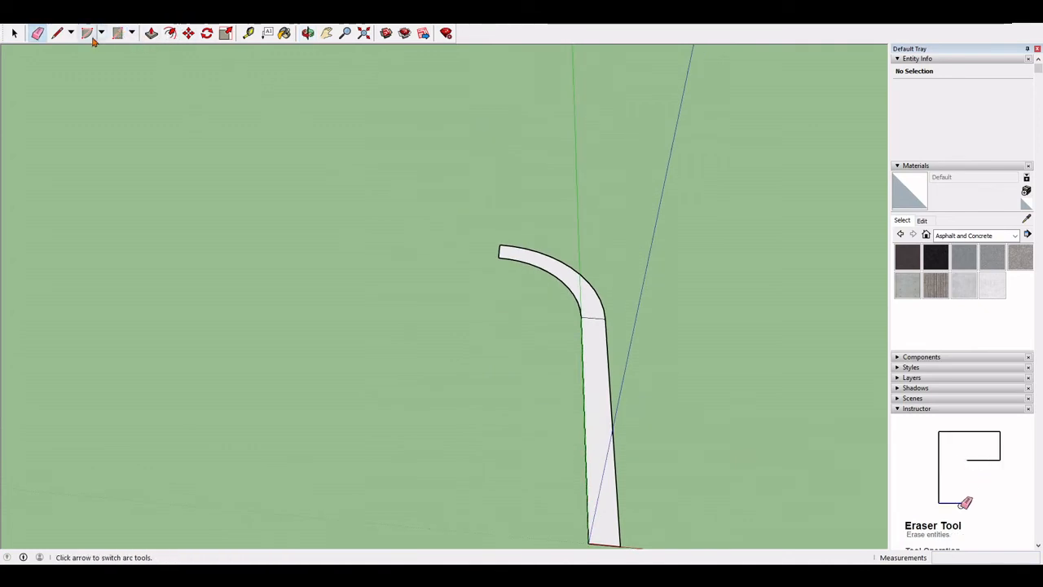
left_click(117, 33)
left_click(498, 256)
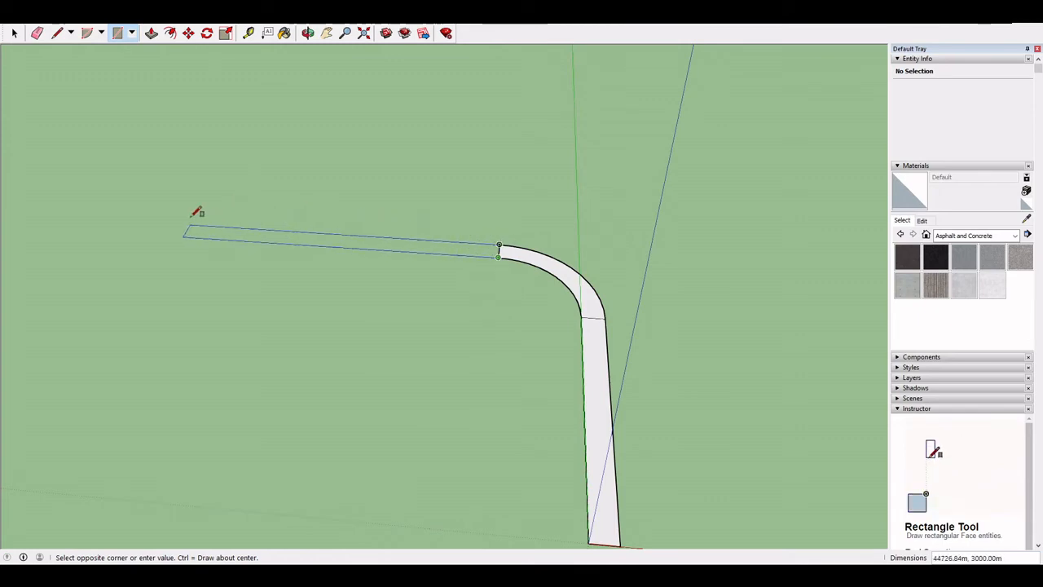
left_click(270, 241)
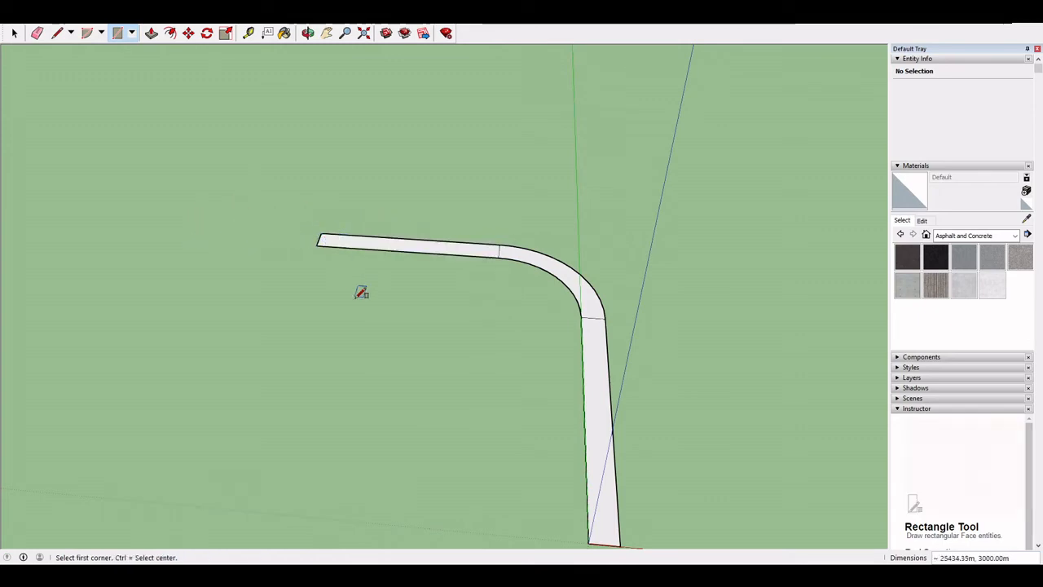
- Draw two concentric 180-degree pies in line with the new straight's free end, starting at its inner and outer corners
middle_click_drag(361, 291, 538, 343)
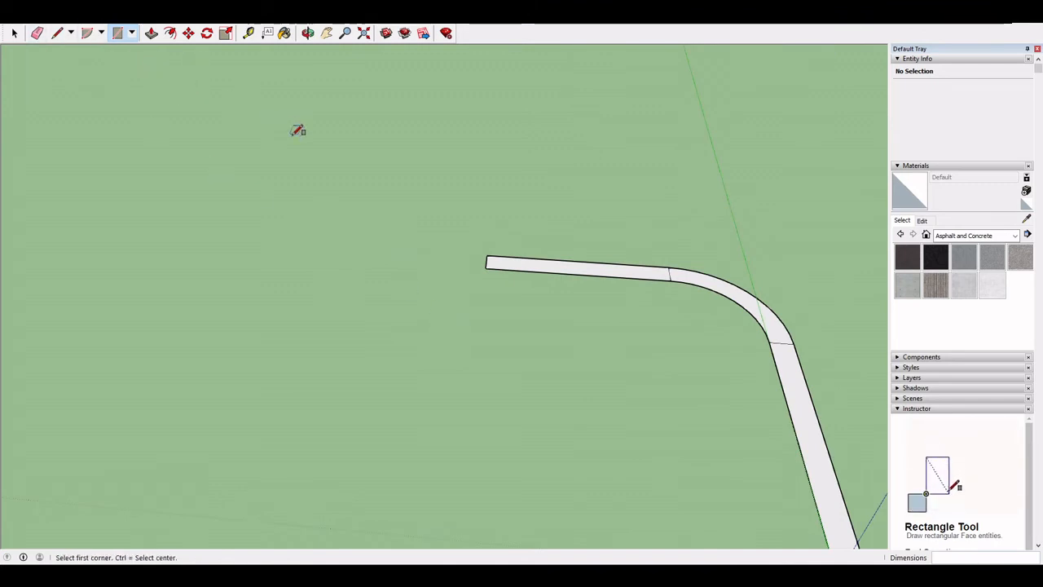
left_click(88, 33)
mouse_move(424, 301)
middle_mouse_down()
mouse_move(568, 337)
mouse_move(652, 335)
middle_mouse_up()
left_click(545, 320)
left_click(484, 303)
left_click(607, 339)
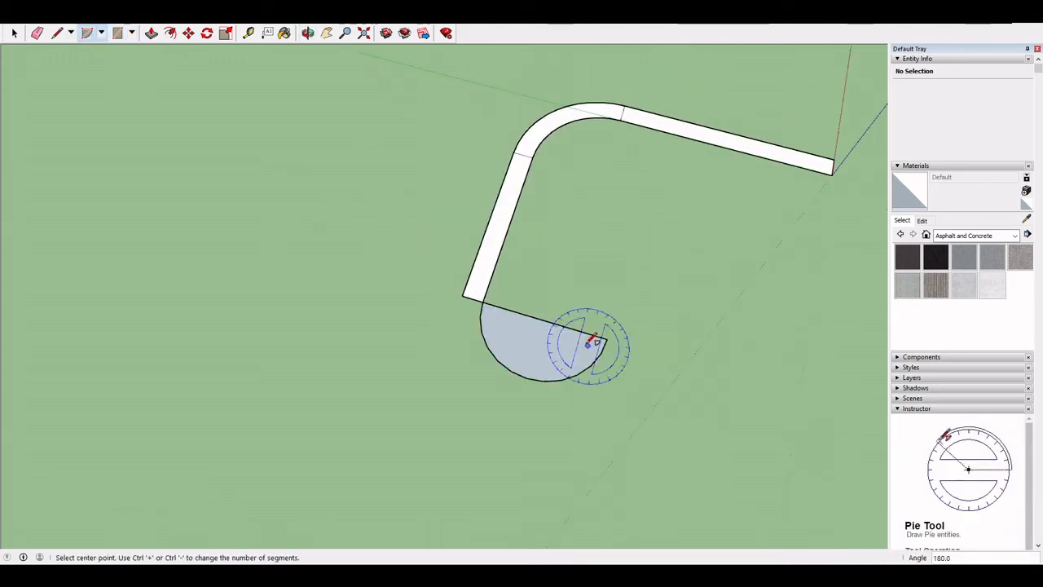
left_click(546, 320)
left_click(463, 296)
left_click(628, 346)
- Erase the inner half-disc edges of the 180-degree bend and reverse the bend's face to its white side
left_click(36, 33)
left_click_drag(525, 315, 567, 327)
left_click(15, 34)
right_click(541, 391)
- Draw a short straight rectangle of the strip's width from the free end of the 180-degree bend
mouse_move(594, 272)
middle_mouse_down("shift")
mouse_move(386, 266)
mouse_move(456, 254)
middle_mouse_up("shift")
left_click(117, 34)
left_click(392, 291)
scroll(425, 183, "up", 4)
middle_click_drag(425, 182, 339, 188)
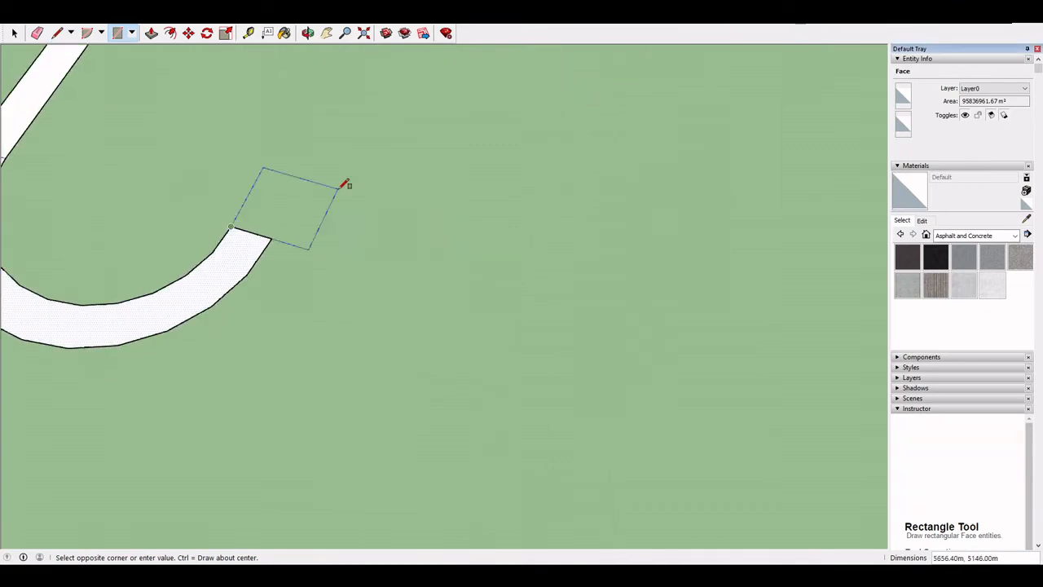
left_click(377, 254)
- Draw two concentric 180-degree pies at the short straight's end, curving in the opposite direction to the previous bend
left_click(87, 33)
left_click(470, 296)
left_click(377, 253)
left_click(573, 342)
left_click(470, 296)
left_click(345, 240)
left_click(614, 360)
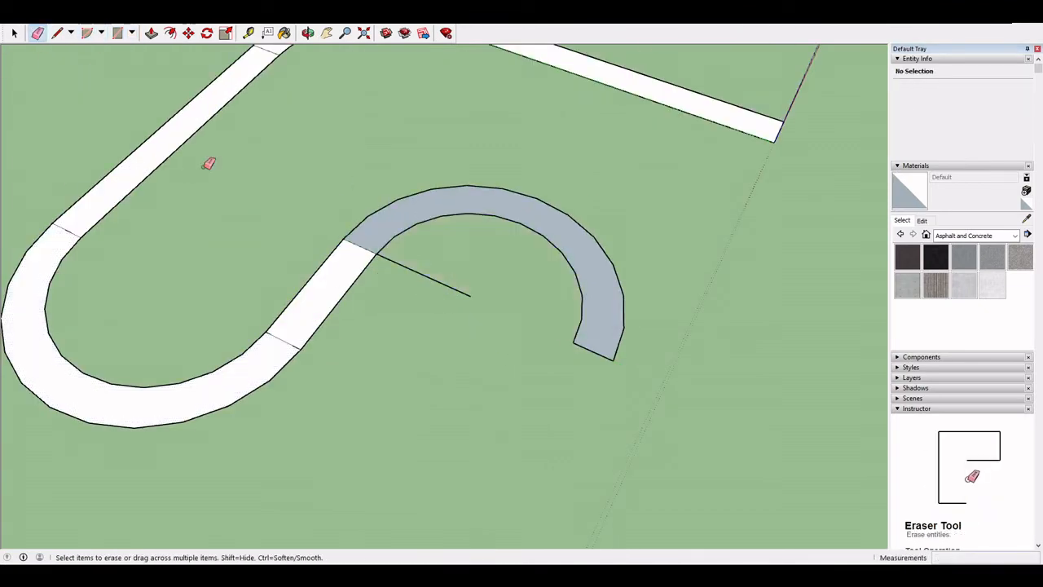
- Erase the leftover radius line of the second 180-degree bend and reverse the bend's face to white
left_click(383, 257)
key("space")
left_click(378, 233)
right_click(377, 233)
left_click(418, 391)
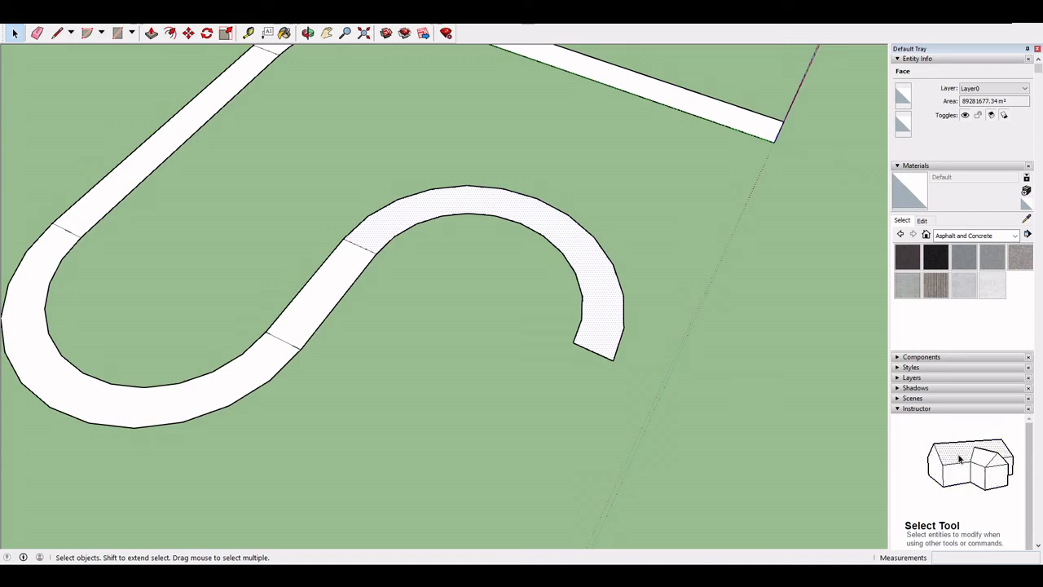
- Draw a straight rectangle, 3000 m wide, from the free end of the second 180-degree bend
mouse_move(570, 326)
middle_mouse_down()
mouse_move(475, 333)
mouse_move(562, 326)
middle_mouse_up()
left_click(57, 33)
left_click(117, 34)
left_click(349, 356)
middle_click_drag(354, 359, 469, 277, "shift")
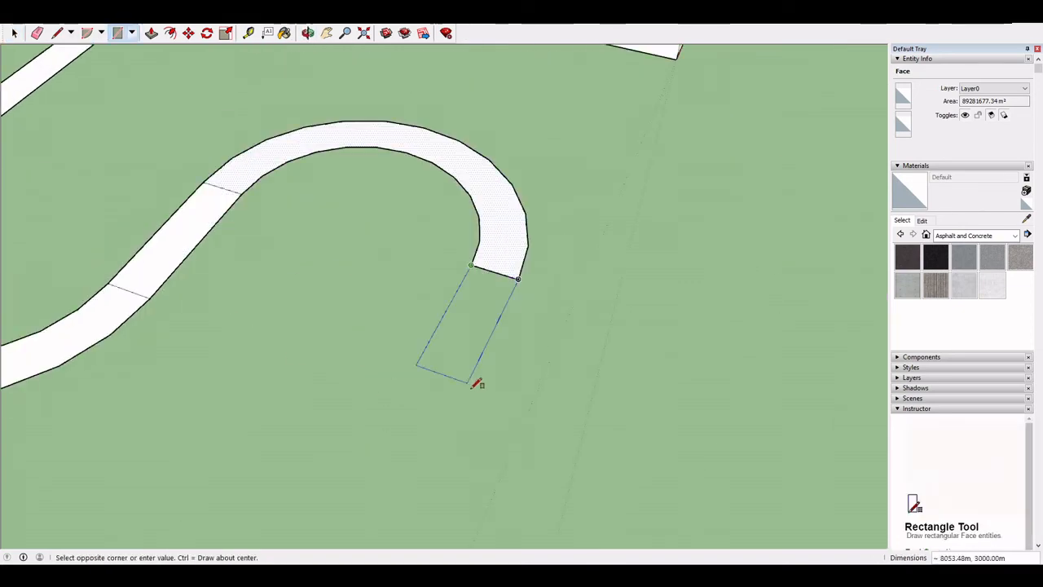
middle_click_drag(464, 367, 350, 309)
left_click(365, 358)
key("l")
left_click(178, 216)
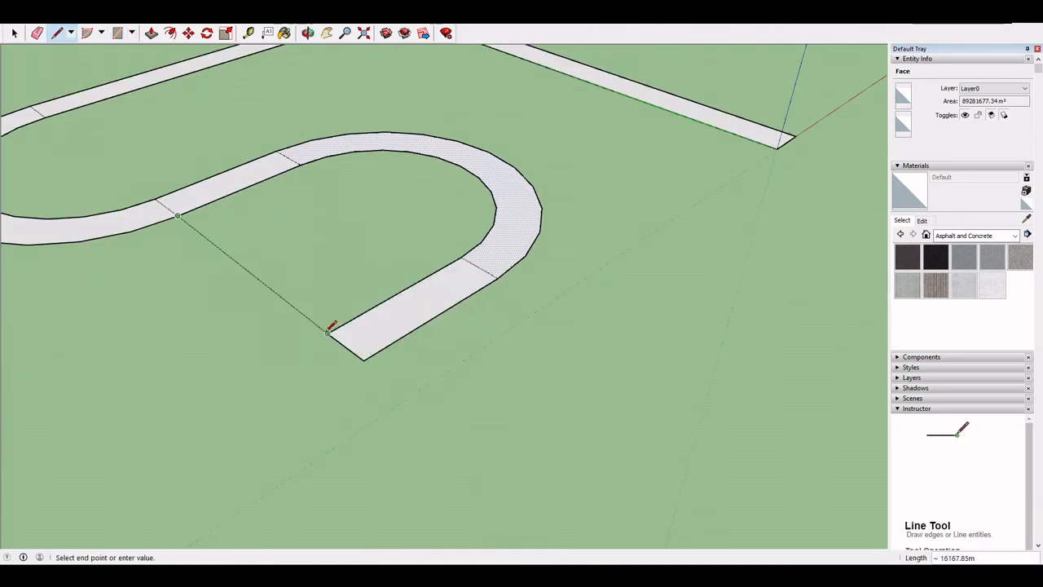
key("Escape")
- Draw a guide rectangle between the two parallel straights, starting at the inner corner of the earlier straight's lower end
middle_click_drag(285, 314, 379, 306)
left_click(118, 33)
left_click(167, 289)
left_click(437, 410)
middle_click_drag(424, 342, 391, 489)
- Draw a line across the newer straight, level with the end of the opposite straight, redoing the first attempt
left_click(57, 33)
left_click(512, 453)
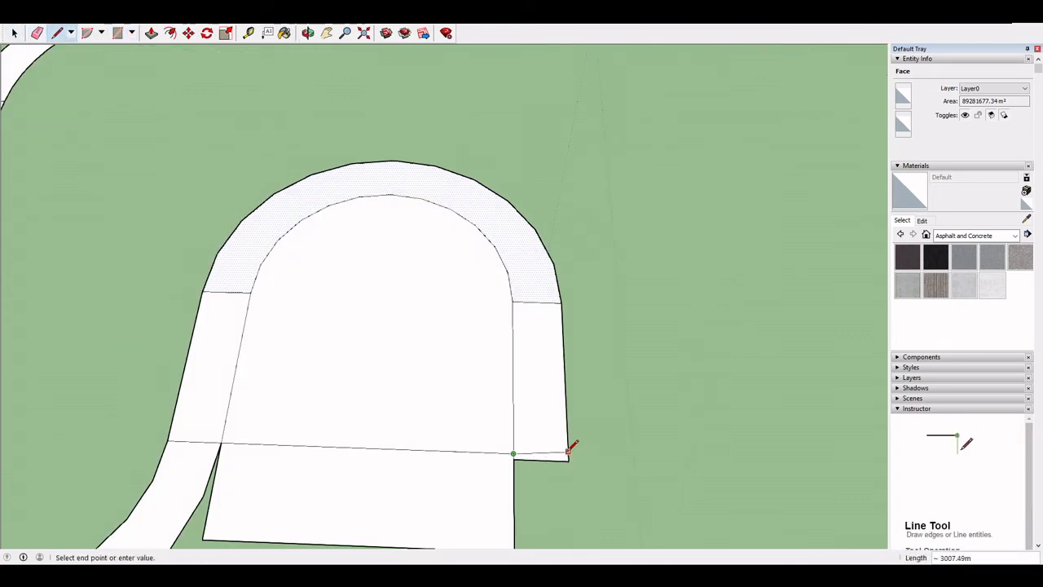
scroll(565, 452, "up", 5)
left_click(578, 446)
key("ctrl+z")
left_click(412, 450)
left_click(579, 456)
- Erase the newer straight's surplus end and the remaining edges of the guide rectangle
left_click(36, 33)
left_click(488, 472)
scroll(415, 489, "down", 5)
left_click_drag(91, 479, 66, 451)
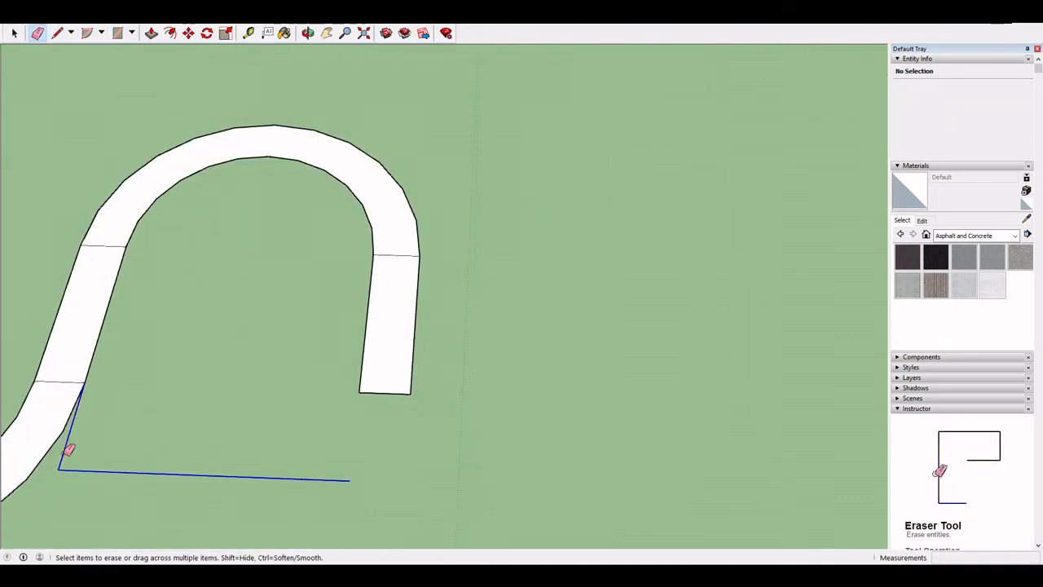
- Draw two concentric half-circle pies in line with the trimmed straight's free end, starting at its inner and outer corners
left_click(88, 34)
middle_click_drag(459, 376, 566, 342)
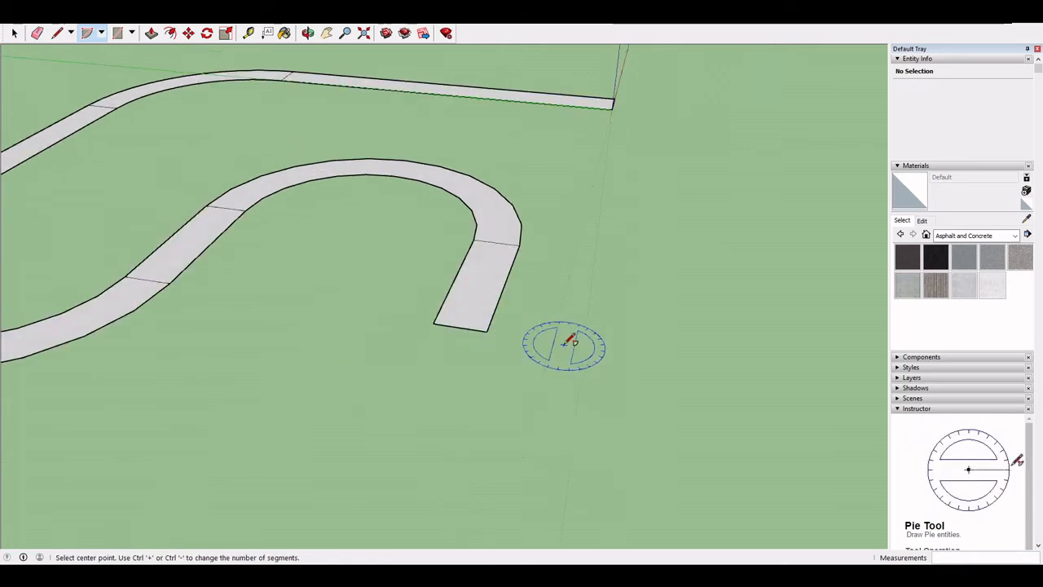
left_click(647, 357)
left_click(487, 331)
left_click(822, 382)
middle_click_drag(815, 383, 681, 334, "shift")
left_click(514, 308)
left_click(308, 280)
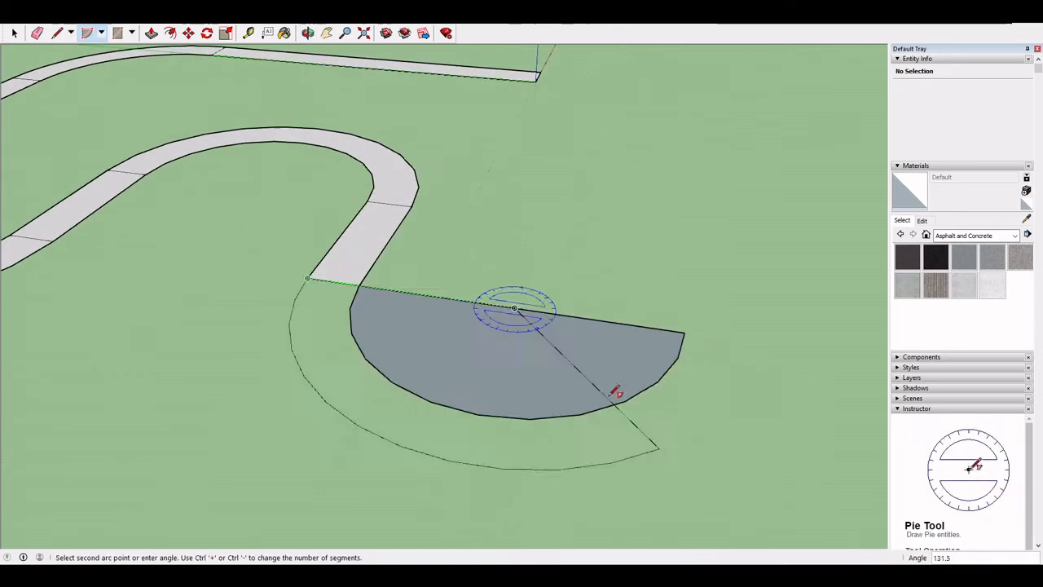
left_click(748, 342)
- Erase the inner half-disc edges of the third half-circle bend and reverse the bend's face to white
key("e")
key("space")
right_click(522, 444)
left_click(561, 335)
- Draw a short straight rectangle of the strip's width from the free end of the third half-circle bend
scroll(242, 440, "down", 5)
left_click(117, 33)
left_click(452, 392)
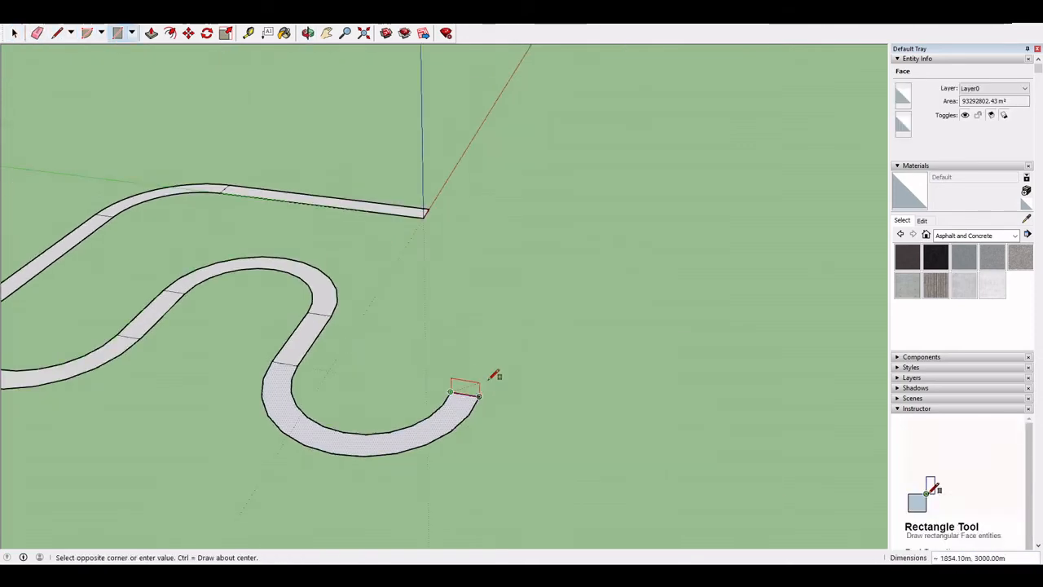
left_click(499, 339)
- Draw two concentric quarter-circle pies at the short straight's end, curving away from the previous bend
left_click(87, 33)
left_click(558, 348)
left_click(471, 335)
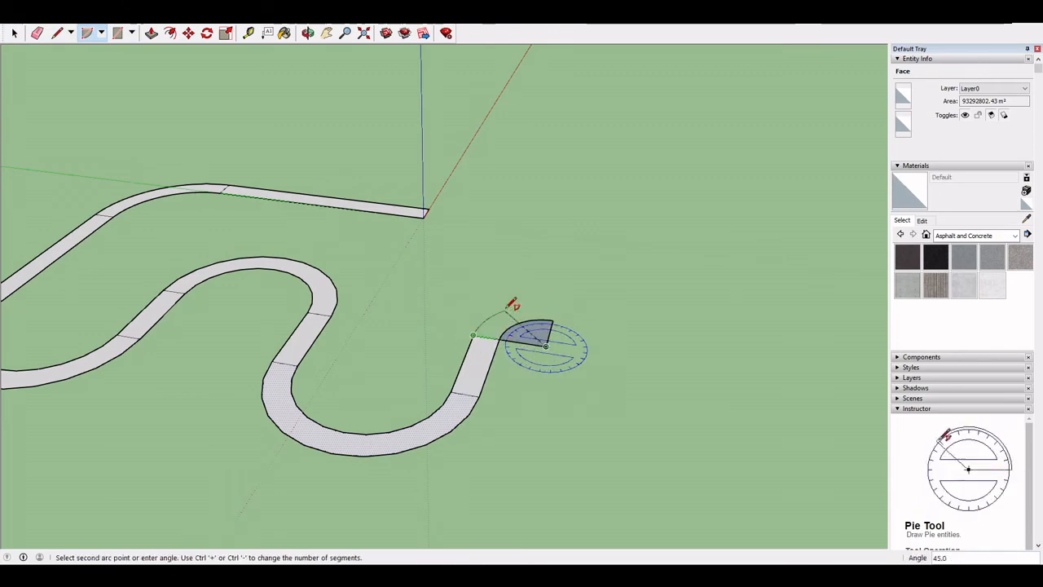
left_click(564, 303)
- Erase the inner wedge edges of the quarter-circle bend and reverse the bend's face to white
scroll(476, 339, "up", 2)
key("e")
left_click_drag(570, 357, 566, 361)
key("space")
right_click(507, 320)
left_click(540, 437)
- Draw a chain of guide lines linking the quarter-circle bend's outer corner to the strip's inner starting corner
middle_click_drag(529, 407, 619, 456)
left_click(57, 33)
left_click(528, 277)
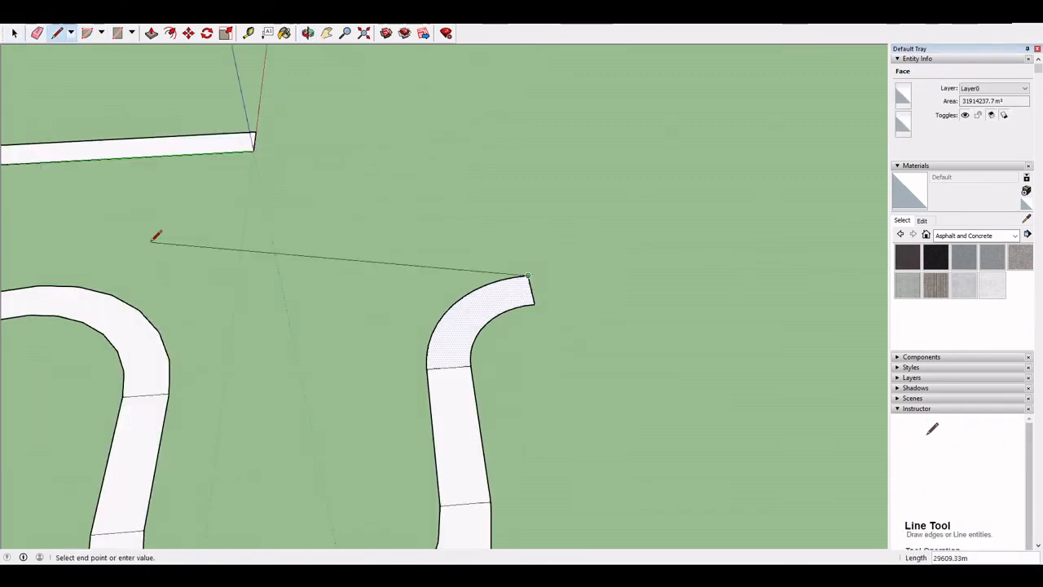
left_click(256, 292)
left_click(270, 152)
left_click(254, 150)
- Draw a halfway guide line from the connecting guide's midpoint, parallel to the starting strip, and erase the other guide lines
left_click(263, 215)
left_click(510, 200)
left_click(37, 33)
left_click_drag(281, 298, 265, 152)
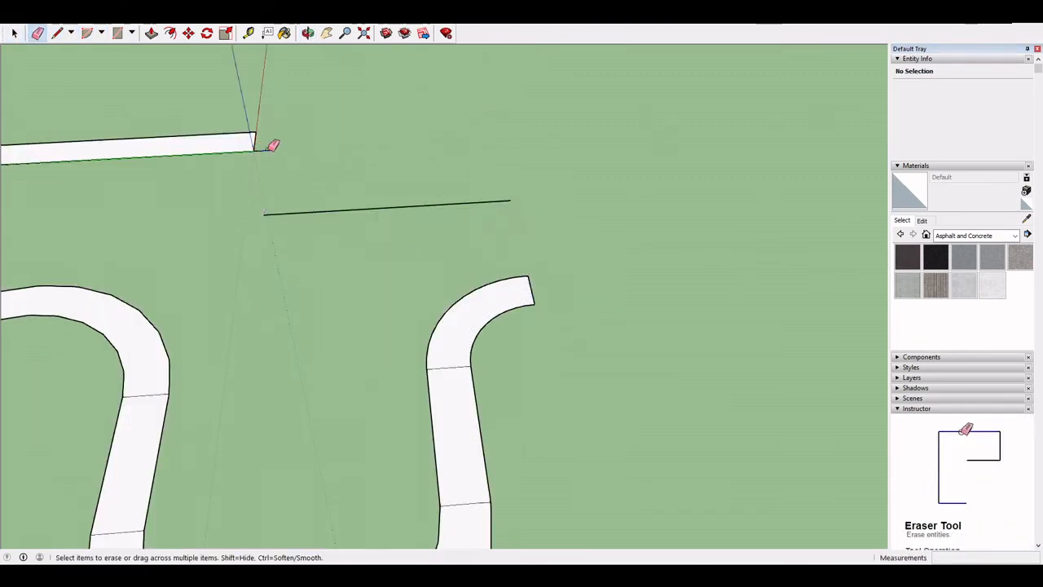
- Try a half-circle pie centred on the halfway guide's end, starting at the quarter-circle bend's corner, and undo it
left_click(87, 34)
left_click(510, 201)
left_click(528, 276)
left_click(495, 135)
middle_click_drag(367, 187, 404, 247)
key("ctrl+z")
- Draw a guide line extending the starting strip's outer edge from its corner towards the last bend
left_click(57, 34)
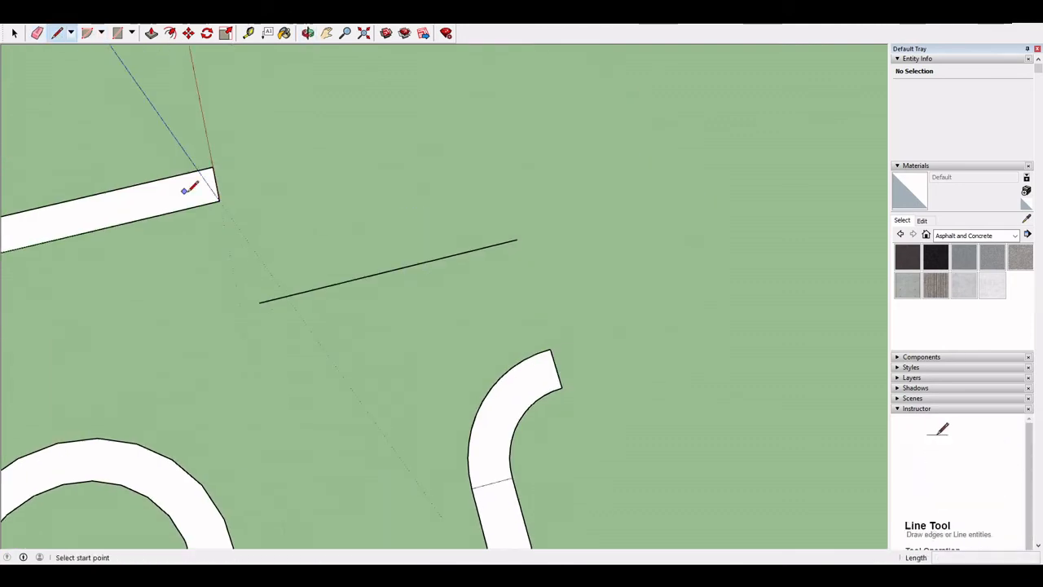
left_click(213, 168)
left_click(488, 103)
- Draw a half-circle pie centred on the halfway guide's end, from the outer guide to the quarter-circle bend, and erase the guides
left_click(87, 33)
left_click(517, 239)
left_click(487, 103)
left_click(562, 388)
left_click(36, 33)
left_click_drag(407, 281, 408, 110)
- Complete the last half-circle bend at the strip's width and close the loop to the strip's start with straight lines
scroll(502, 101, "up", 3)
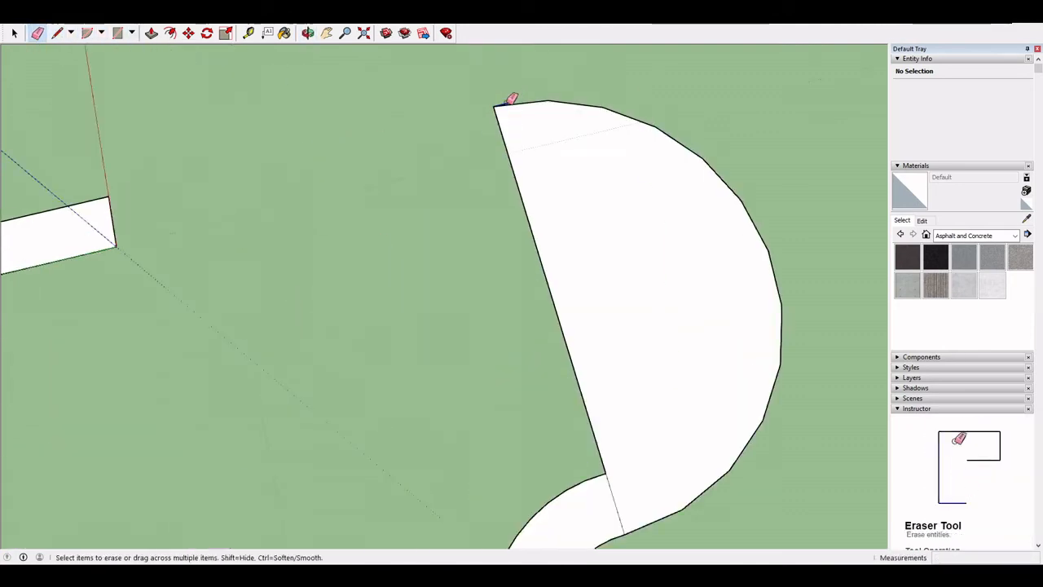
left_click(88, 33)
key("l")
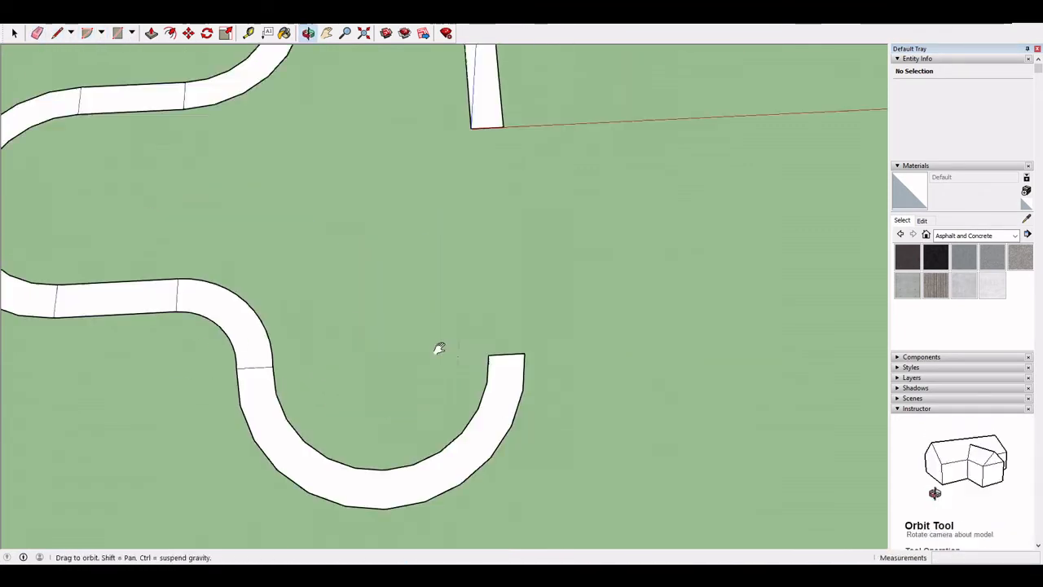
key("l")
left_click(463, 136)
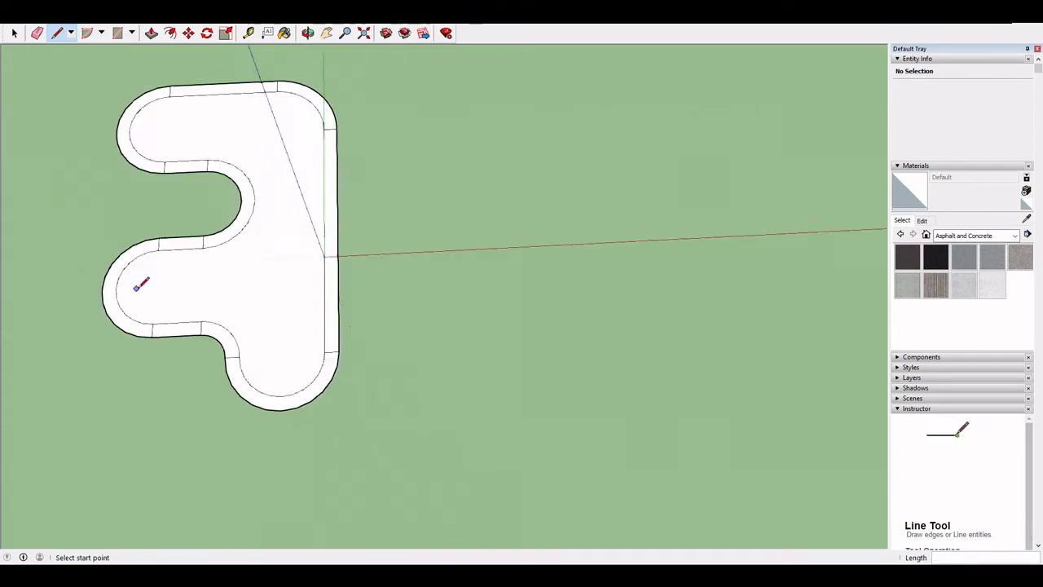
- Examine the closed loop from several angles, including its bends and the joints between the straight and curved sections
key("o")
middle_click_drag(488, 218, 556, 336)
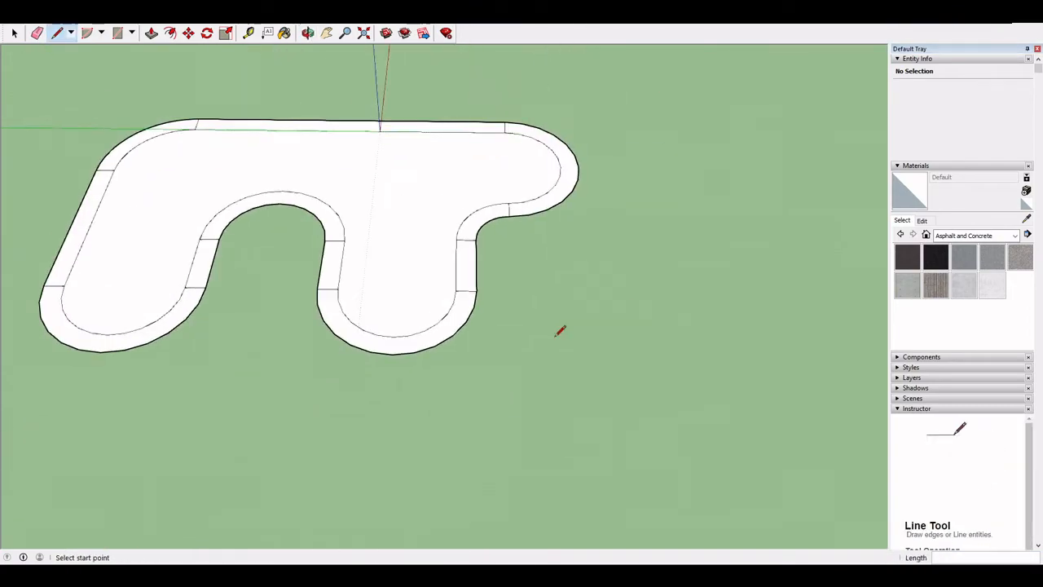
middle_click_drag(464, 301, 494, 326)
scroll(489, 327, "up", 1)
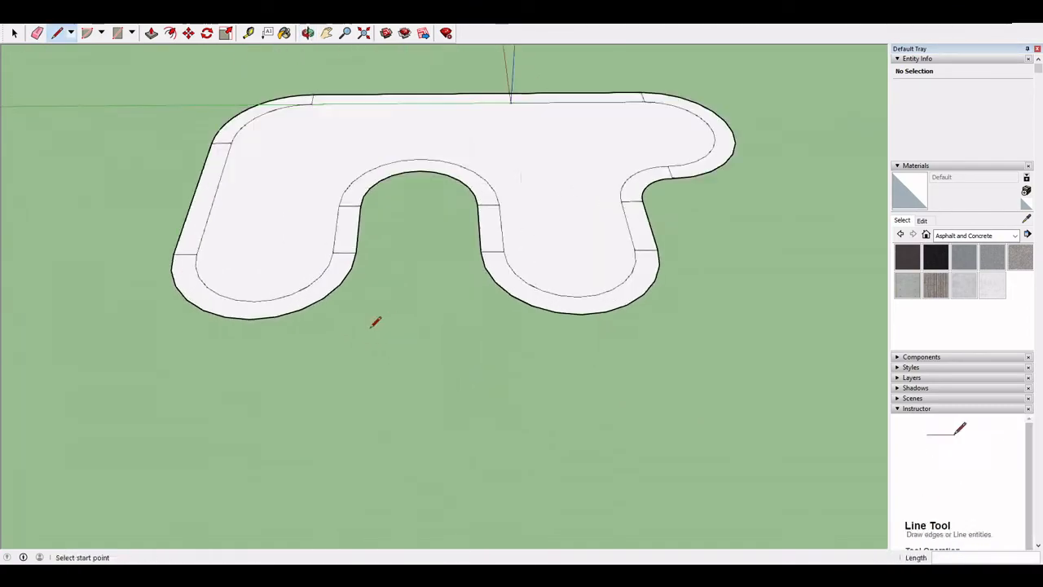
scroll(342, 149, "up", 3)
middle_click_drag(342, 149, 269, 257)
scroll(269, 257, "down", 2)
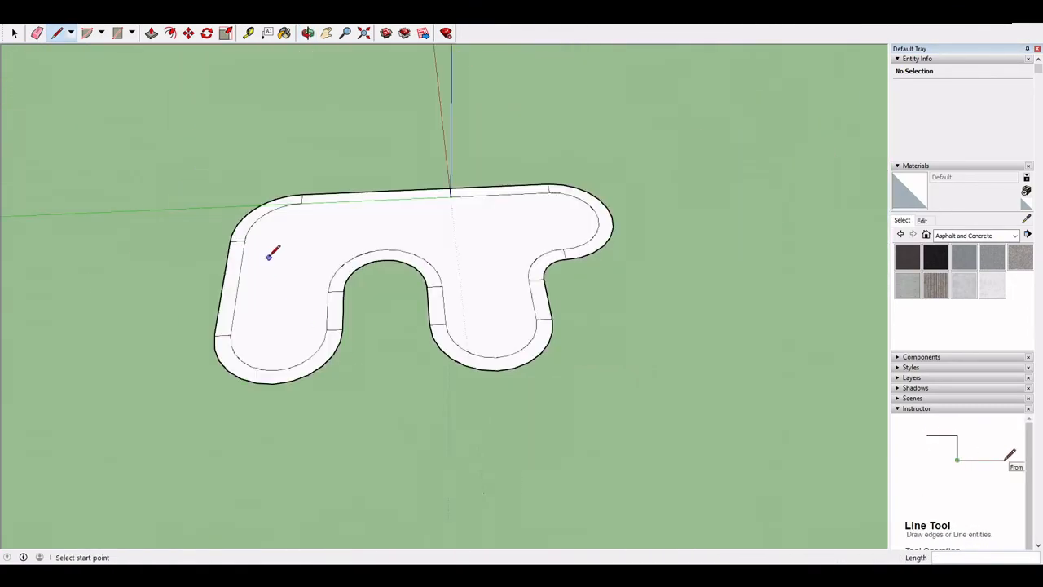
middle_click_drag(347, 204, 271, 265)
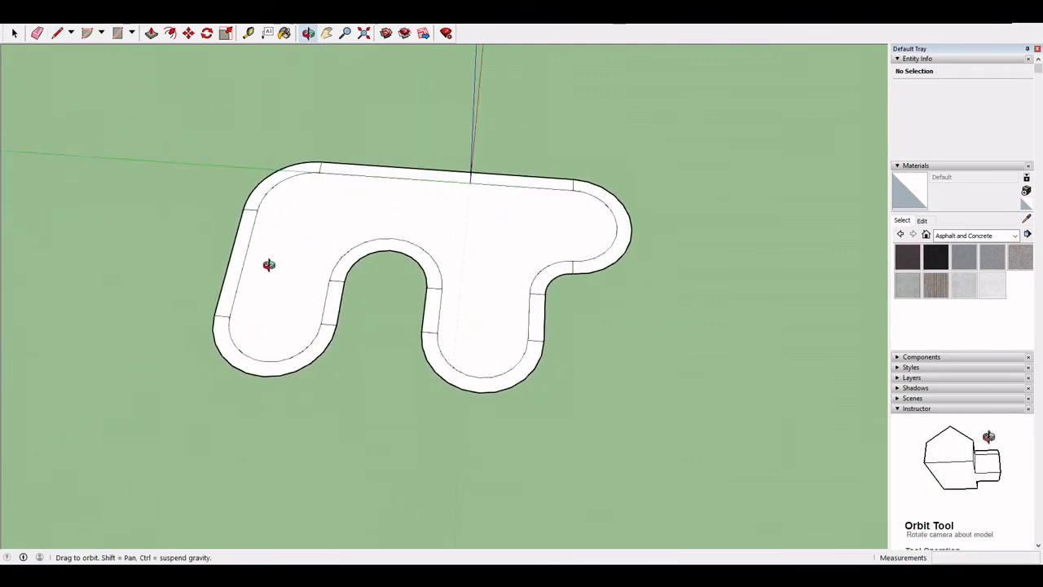
middle_click_drag(258, 341, 345, 209)
scroll(487, 205, "up", 6)
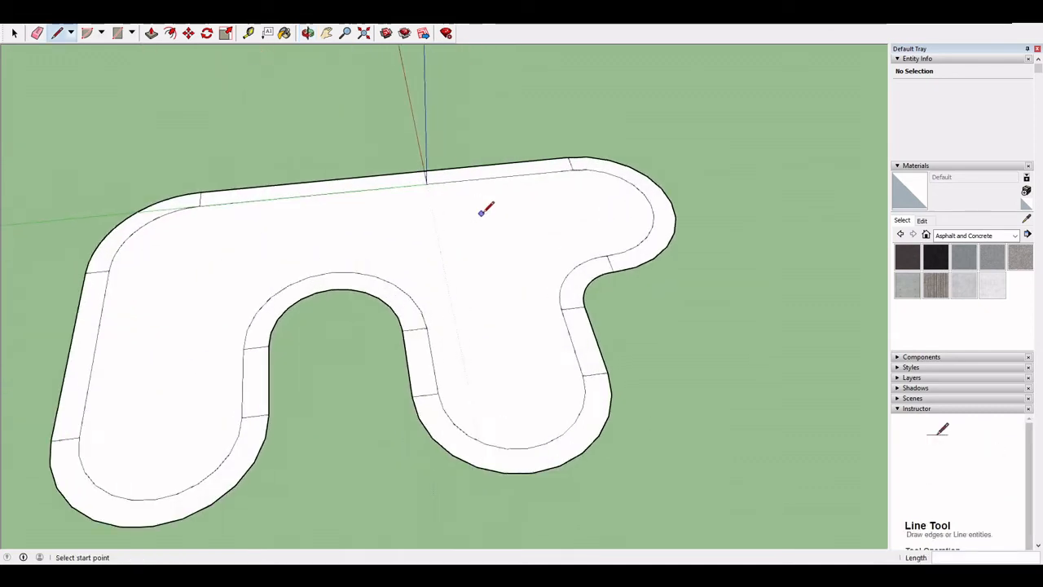
mouse_move(624, 226)
middle_mouse_down()
mouse_move(686, 275)
mouse_move(640, 209)
mouse_move(478, 198)
mouse_move(561, 263)
mouse_move(615, 258)
middle_mouse_up()
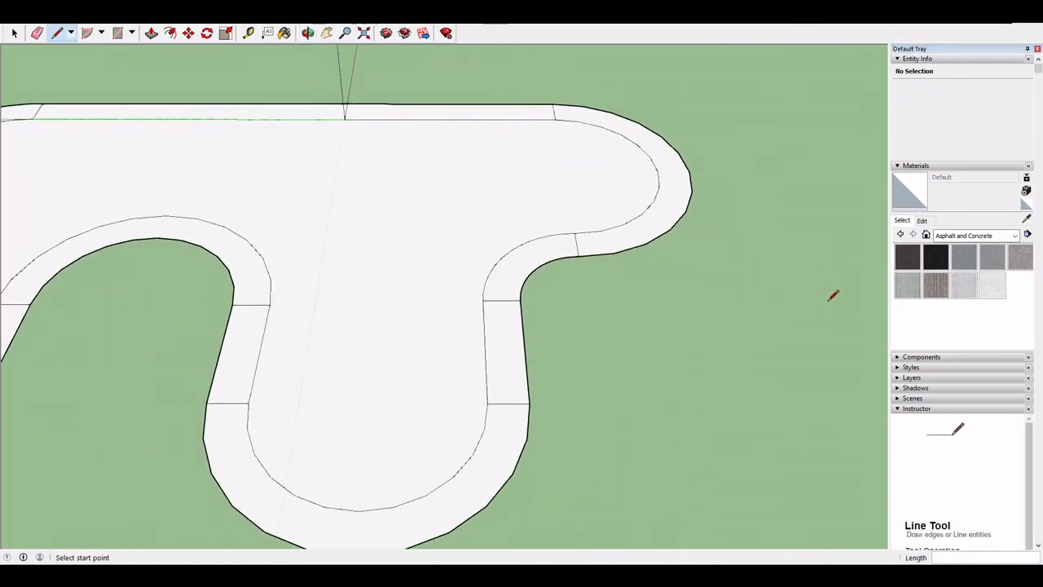
middle_click_drag(736, 237, 725, 317, "shift")
middle_click_drag(222, 297, 86, 147, "shift")
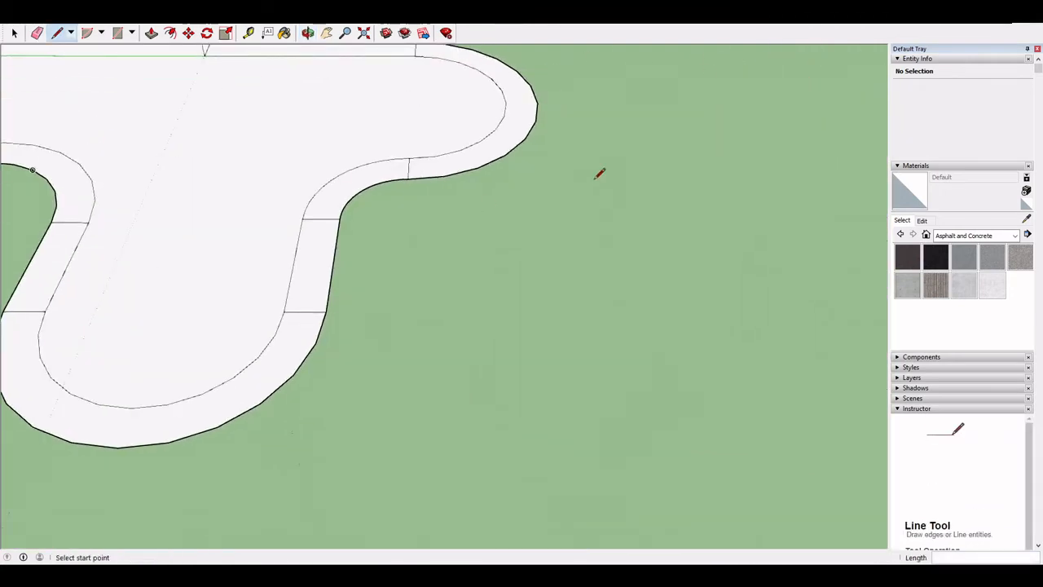
middle_click_drag(594, 178, 551, 216, "shift")
middle_click_drag(429, 258, 878, 181)
middle_click_drag(419, 302, 630, 305, "shift")
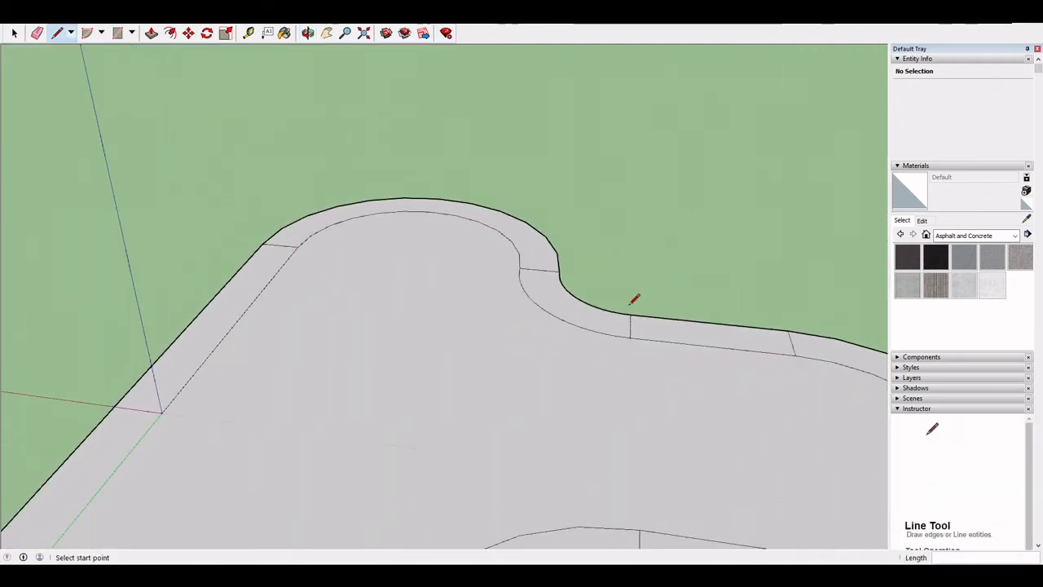
- Tilt the track's last half-circle end out of the ground plane, rotating it 8.5 degrees about its joint line
mouse_move(666, 227)
middle_mouse_down()
mouse_move(169, 247)
mouse_move(204, 244)
middle_mouse_up()
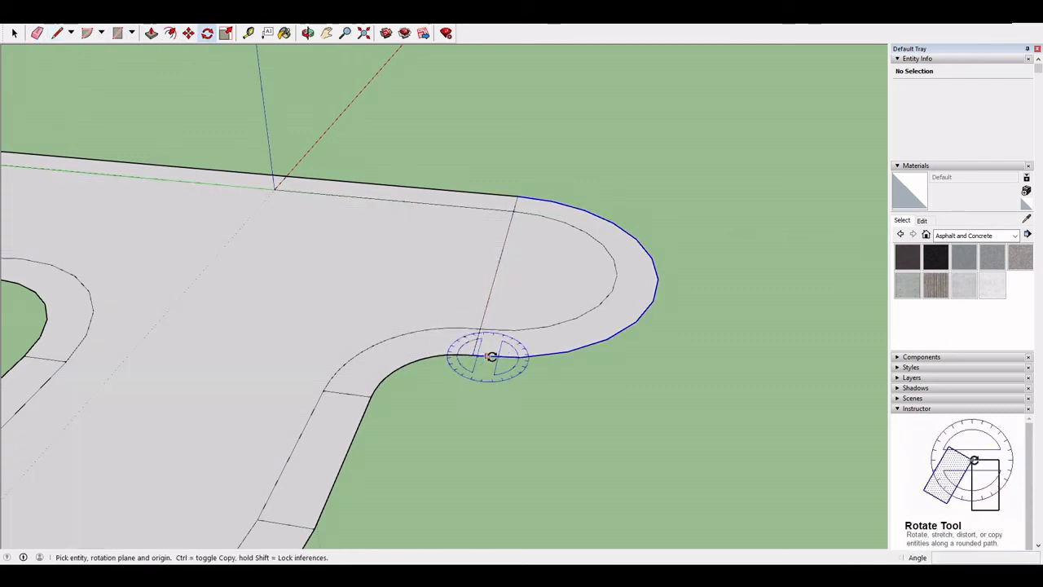
left_click(14, 33)
left_click_drag(475, 132, 698, 466)
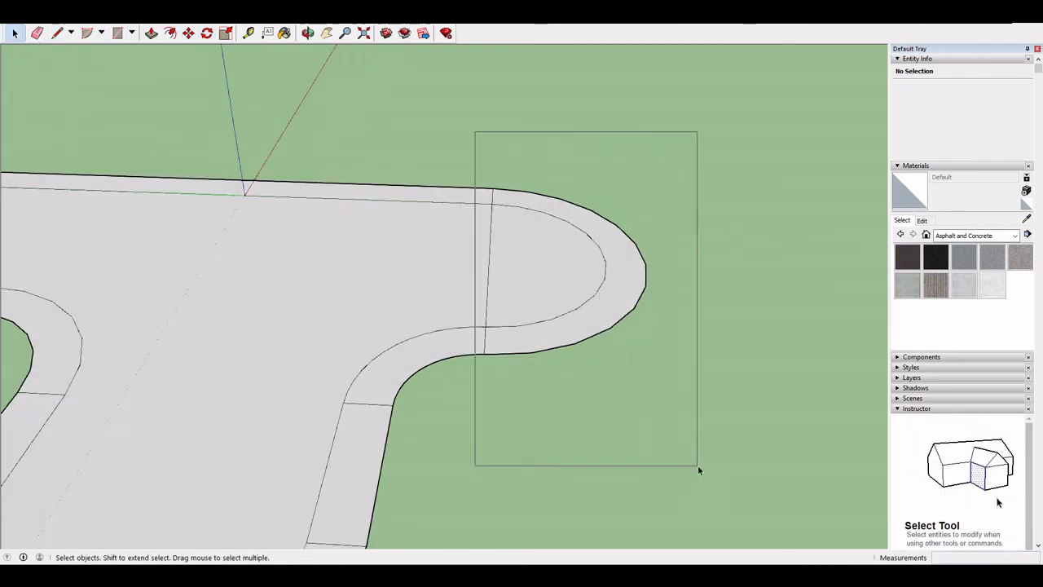
left_click(207, 33)
middle_click_drag(461, 428, 500, 320)
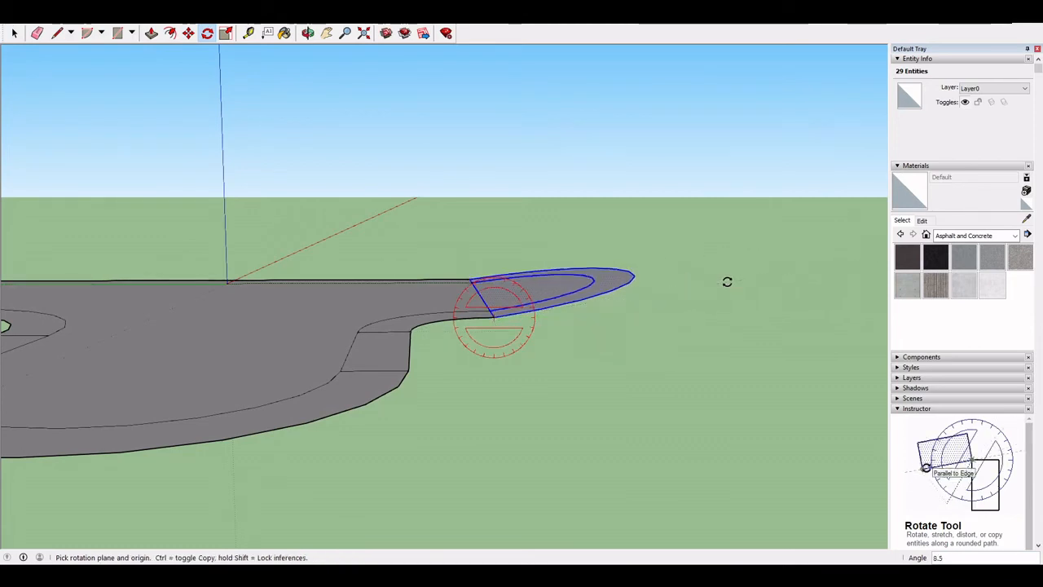
middle_click_drag(634, 334, 692, 522)
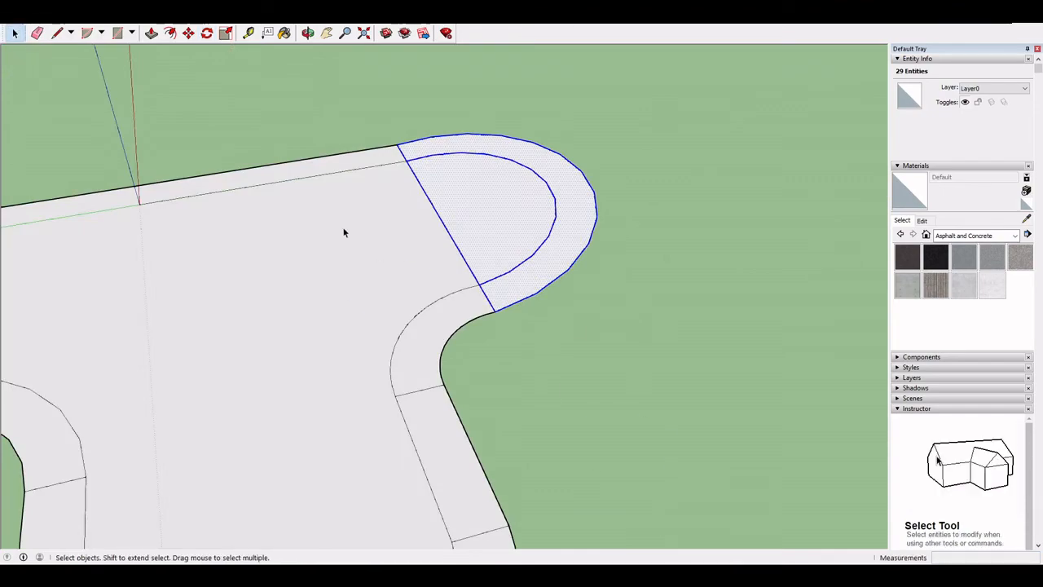
- Draw a line about 17025 m long across the middle bend's infield, and enclose the bend's outside with a straight-sided footprint
middle_click_drag(650, 352, 477, 313)
middle_click_drag(426, 361, 607, 247, "shift")
scroll(494, 302, "down", 3)
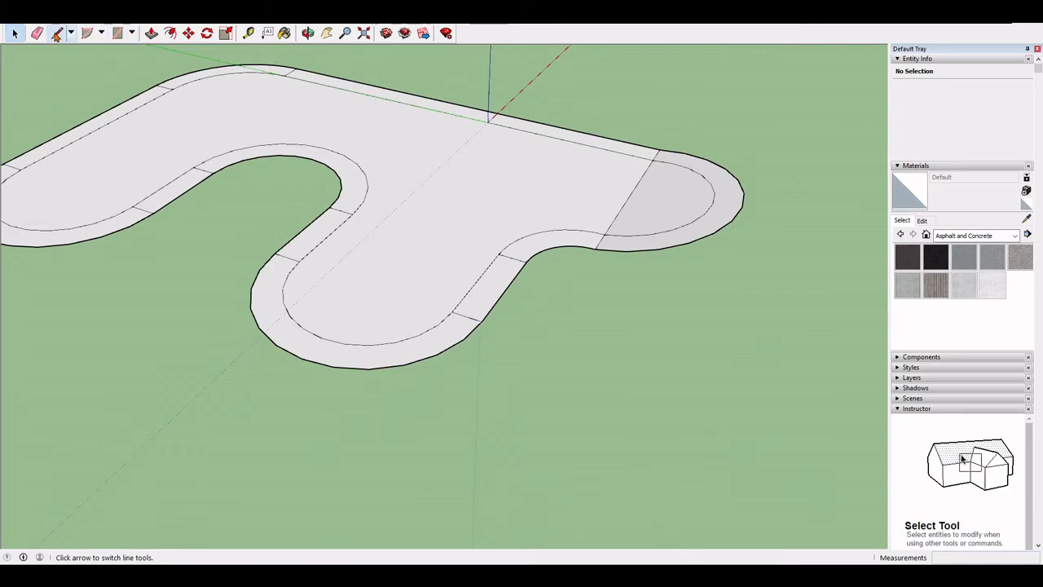
middle_click_drag(291, 254, 364, 299)
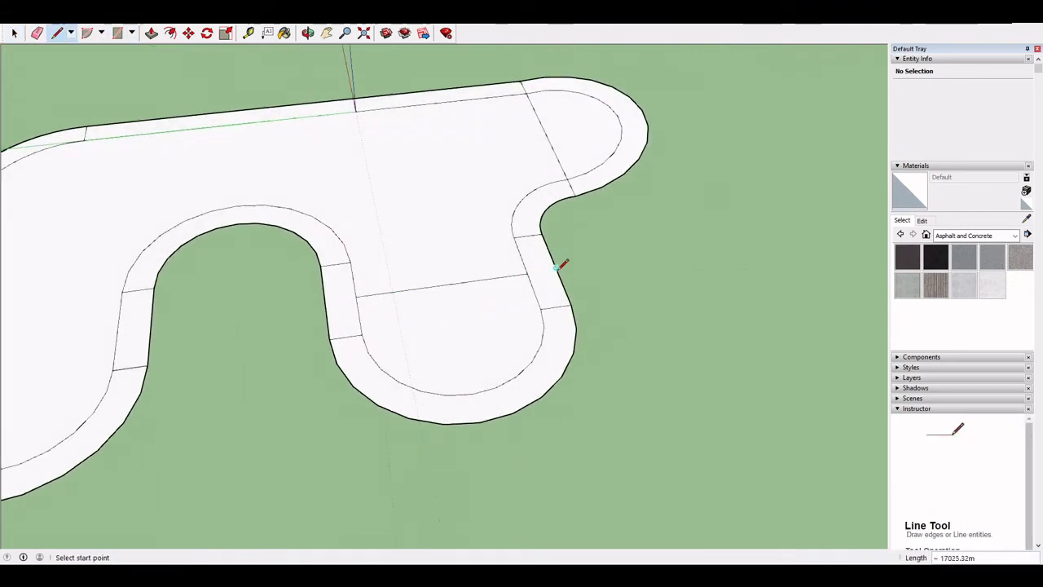
middle_click_drag(643, 372, 628, 304, "shift")
left_click(737, 436)
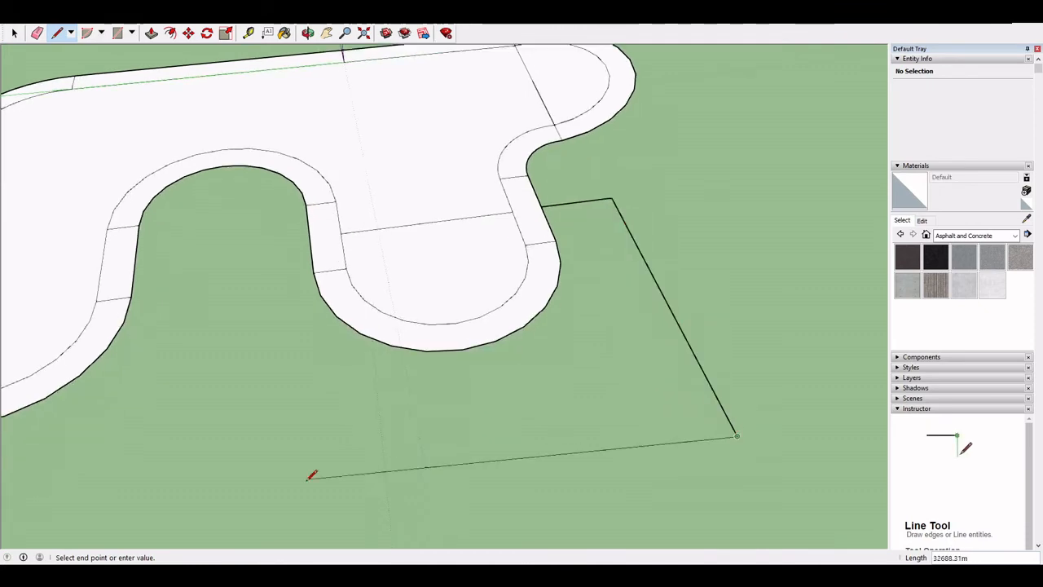
left_click(310, 236)
- Push/Pull the footprint face around the middle bend upward by 10000 m
middle_click_drag(456, 350, 847, 285)
key("p")
left_click(390, 268)
type("100")
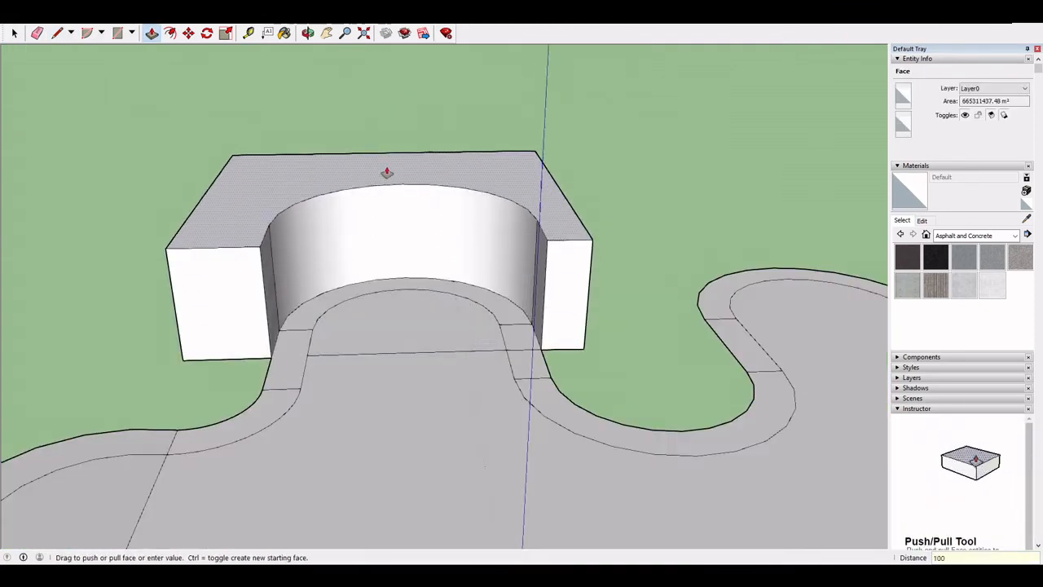
type("00")
key("Return")
- Raise the infield face inside the bend by the same 10000 m, and draw horizontal lines across both track openings between the blocks
double_click(392, 320)
middle_click_drag(342, 325, 347, 281)
key("l")
middle_click_drag(285, 378, 363, 285)
left_click(367, 322)
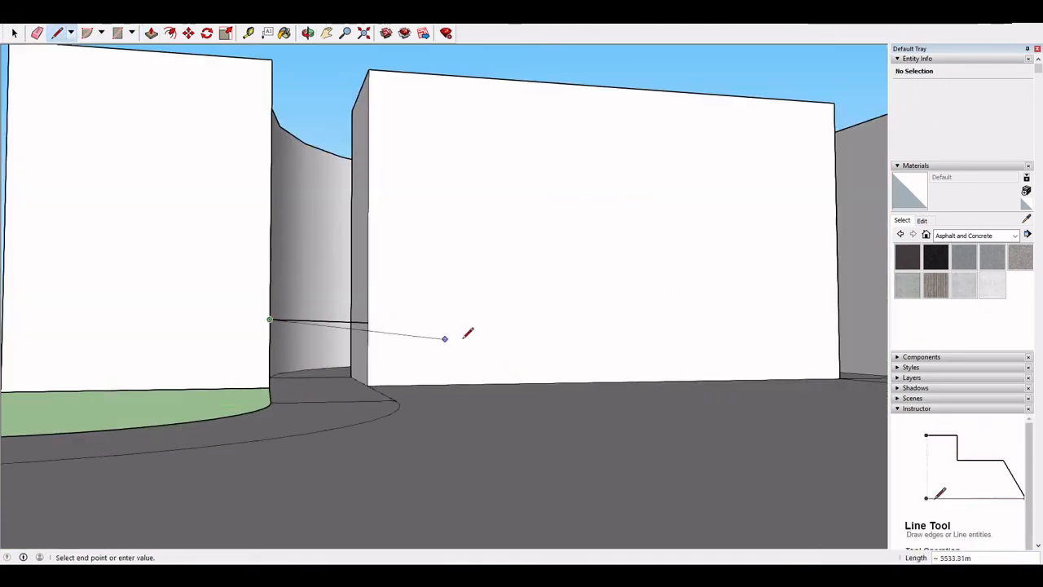
middle_click_drag(467, 334, 720, 149)
key("Escape")
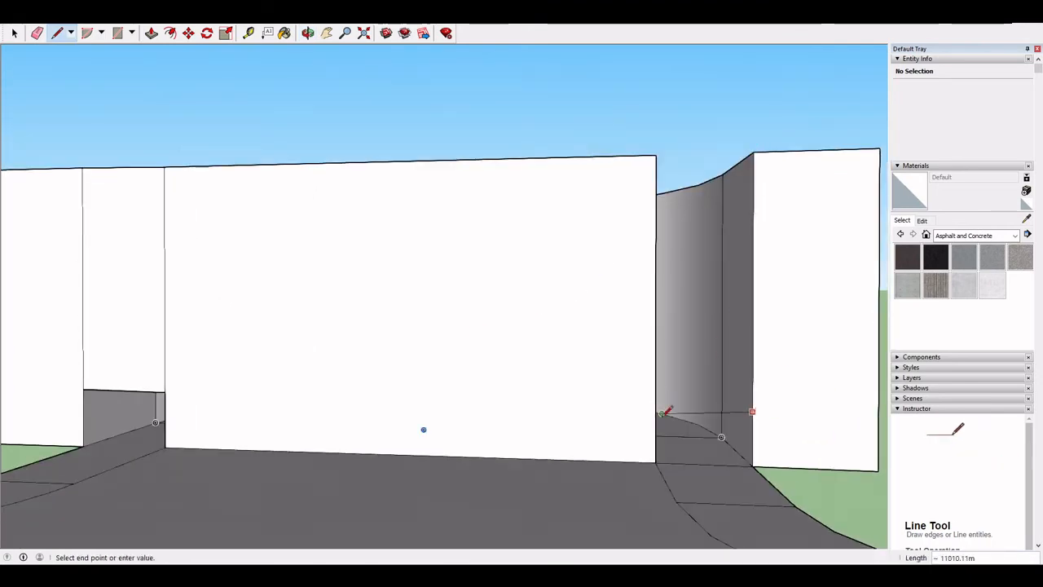
left_click(662, 413)
- Try to cover the upper part of the second track opening with a rectangle between the two blocks
key("space")
left_click(677, 402)
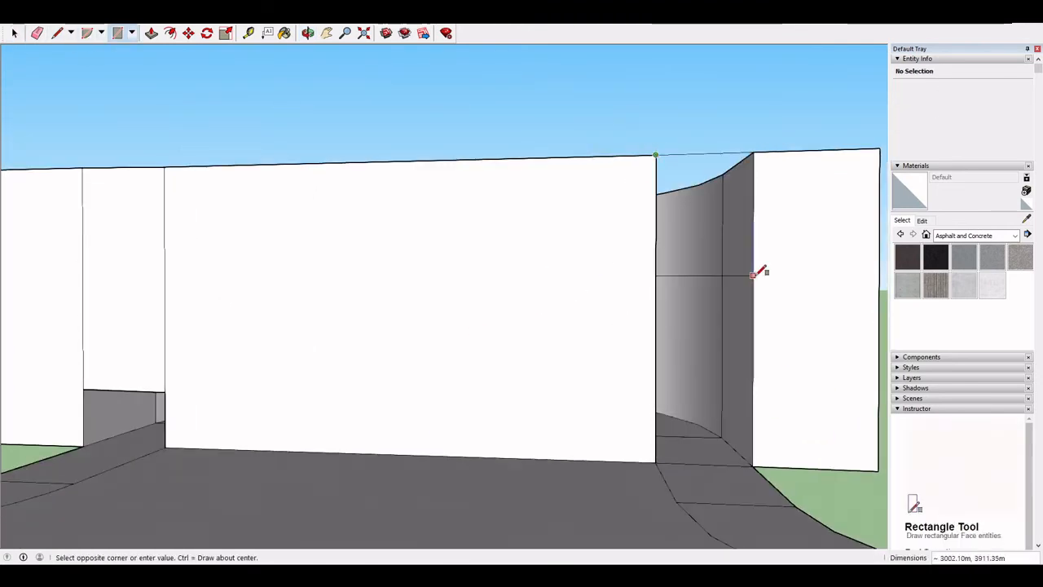
left_click(753, 407)
left_click(14, 35)
left_click(705, 439)
key("Delete")
scroll(602, 334, "up", 5)
scroll(500, 255, "down", 5)
- Undo the covering rectangle, the lines across the track openings and the raised infield block
key("ctrl+z")
key("ctrl+z")
key("ctrl+z")
key("ctrl+z")
key("ctrl+z")
key("ctrl+z")
- Draw connected line segments along the block's curved inner wall at tunnel height, and close them across the front as a ceiling face
middle_click_drag(500, 254, 346, 285)
left_click(47, 18)
left_click(59, 61)
middle_click_drag(456, 220, 321, 149)
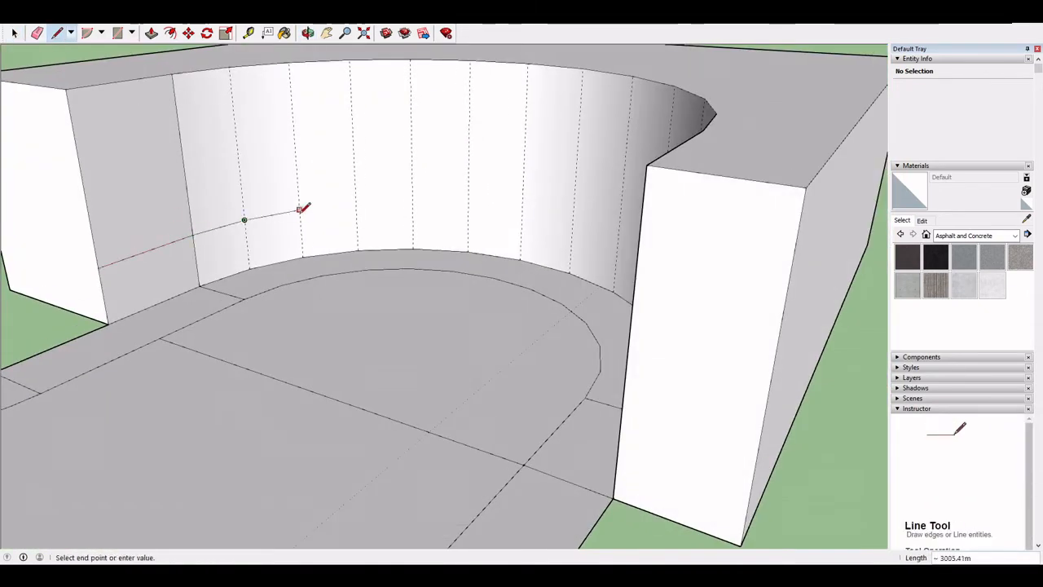
middle_click_drag(415, 199, 438, 217)
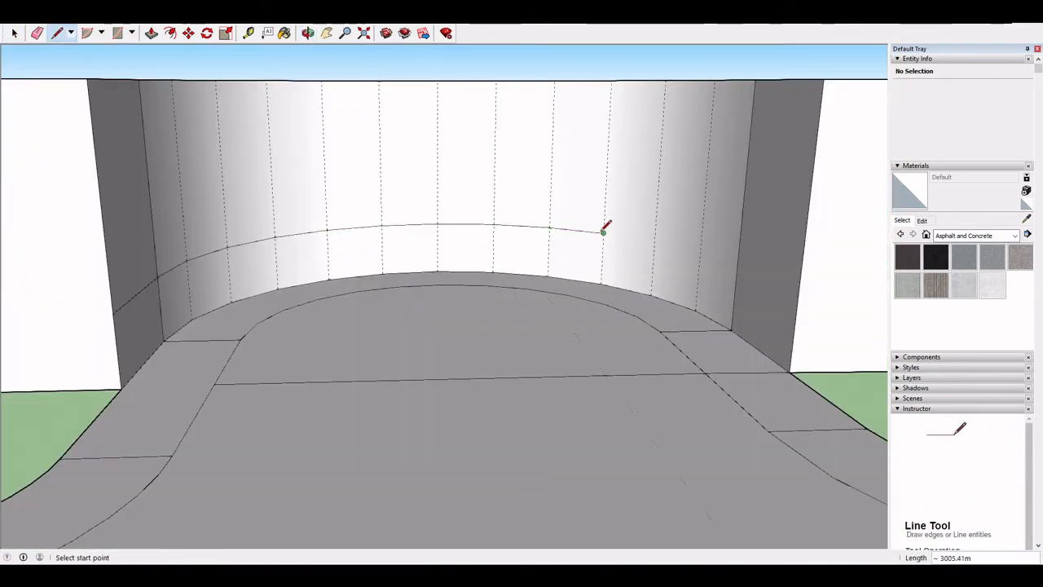
left_click(797, 301)
left_click(113, 314)
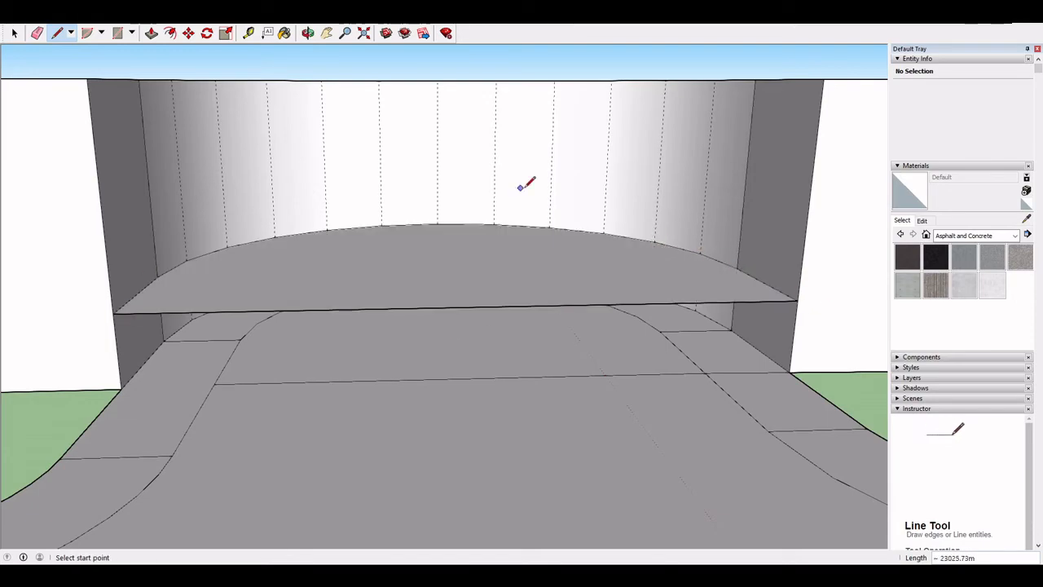
- Draw a line across the top of the block's open front, and erase the curved wall above the ceiling
left_click(824, 80)
left_click(87, 80)
middle_click_drag(351, 179, 383, 372)
key("e")
left_click(717, 159)
middle_click_drag(456, 310, 529, 212)
mouse_move(247, 213)
middle_mouse_down()
mouse_move(405, 203)
mouse_move(431, 160)
mouse_move(659, 158)
mouse_move(589, 174)
mouse_move(570, 221)
middle_mouse_up()
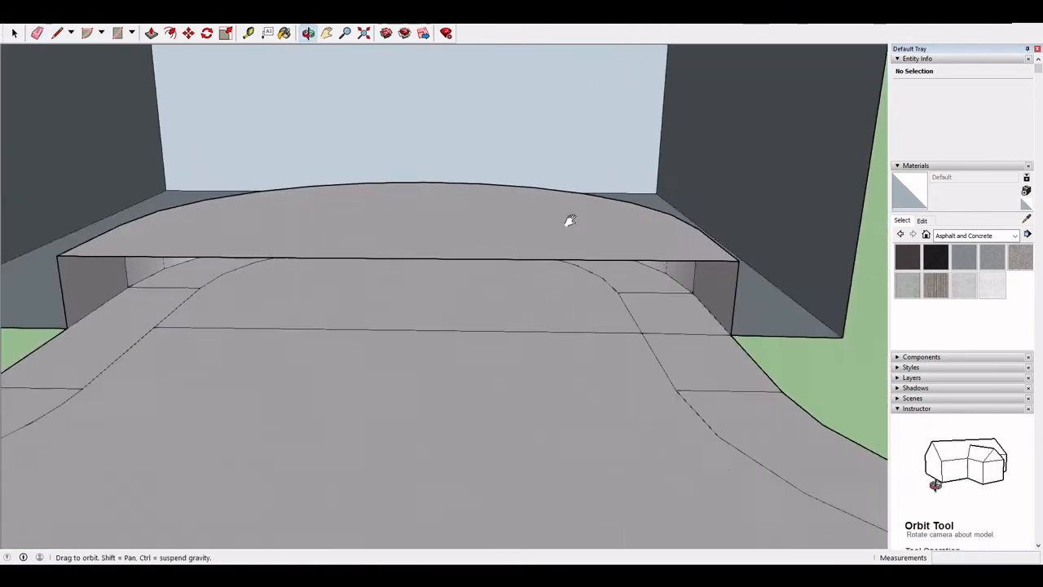
- Draw the front face's edges to close the block above the tunnel ceiling
key("l")
left_click(60, 259)
middle_click_drag(249, 239, 343, 163)
left_click(748, 295)
left_click(769, 106)
left_click(179, 290)
left_click(159, 105)
left_click(41, 33)
- Draw vertical lines from both ends of the infield's dividing line up to the tunnel ceiling to form an inner wall
mouse_move(114, 196)
middle_mouse_down()
mouse_move(234, 205)
mouse_move(579, 277)
mouse_move(293, 282)
mouse_move(389, 445)
middle_mouse_up()
key("space")
left_click(293, 283)
scroll(141, 390, "down", 5)
key("l")
left_click(186, 395)
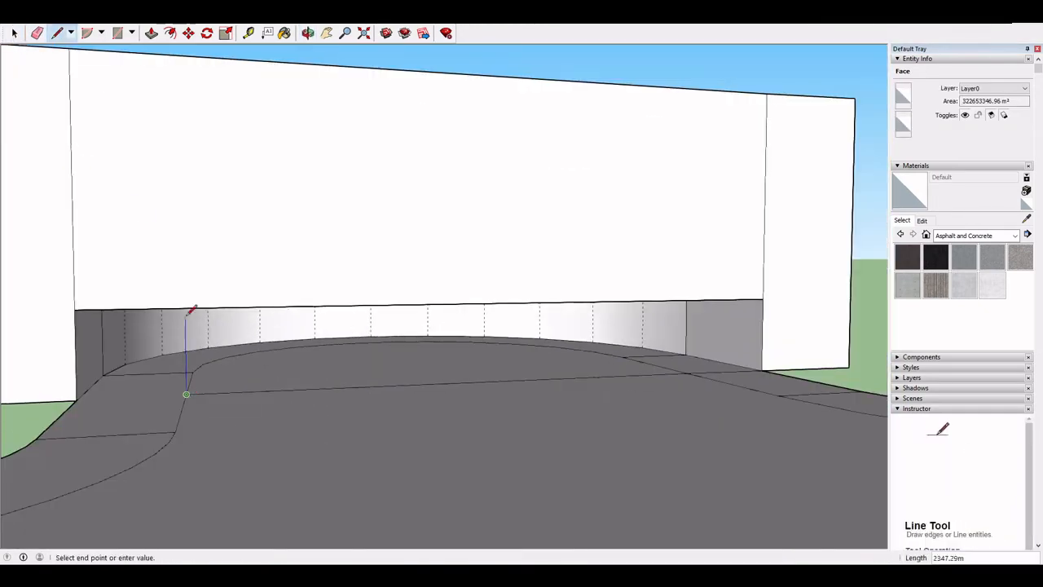
left_click(186, 309)
left_click(687, 374)
left_click(688, 301)
key("e")
left_click(411, 334)
- Push/Pull the tunnel block's end face outward by about 1813 m
mouse_move(176, 335)
middle_mouse_down()
mouse_move(378, 258)
mouse_move(684, 326)
mouse_move(589, 272)
mouse_move(502, 352)
mouse_move(551, 164)
mouse_move(422, 221)
mouse_move(394, 258)
mouse_move(619, 154)
mouse_move(654, 198)
mouse_move(429, 217)
mouse_move(673, 277)
mouse_move(638, 302)
mouse_move(491, 349)
mouse_move(237, 350)
mouse_move(470, 268)
mouse_move(380, 261)
middle_mouse_up()
key("p")
left_click(237, 349)
key("e")
left_click(406, 185)
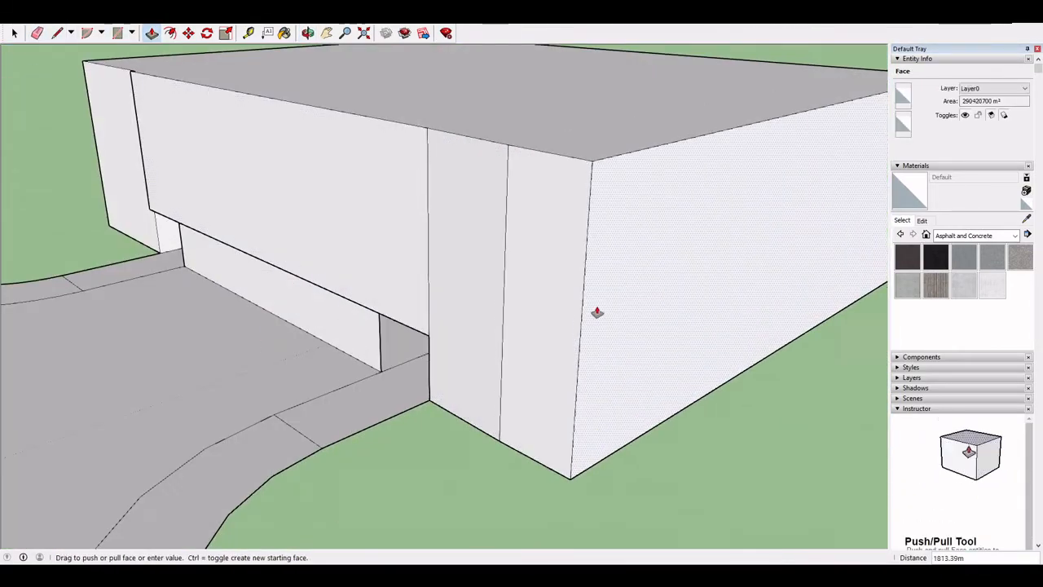
- Form a narrow strip at the open block's front corner beside the track, and extrude it about 7360 m along the front
key("l")
middle_click_drag(596, 310, 557, 298)
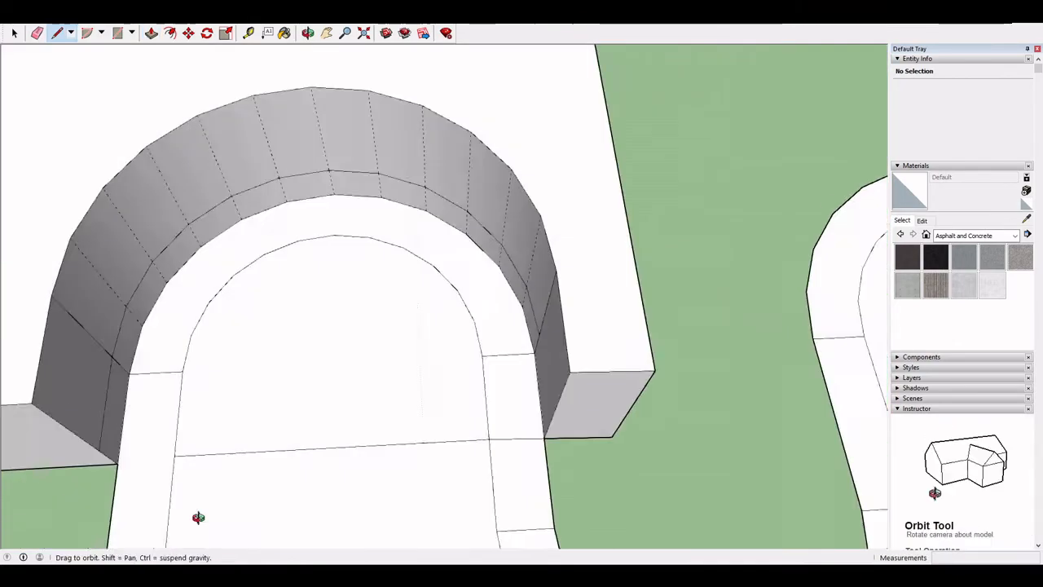
middle_click_drag(197, 517, 360, 393)
left_click(15, 34)
scroll(246, 354, "up", 3)
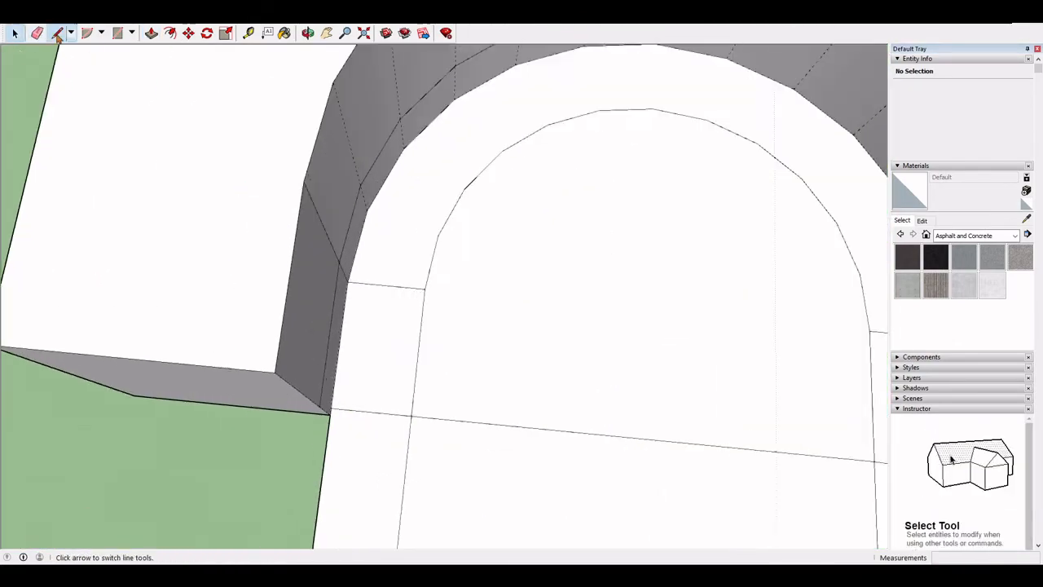
left_click(58, 35)
middle_click_drag(440, 326, 273, 265)
left_click(249, 257)
scroll(277, 236, "down", 3)
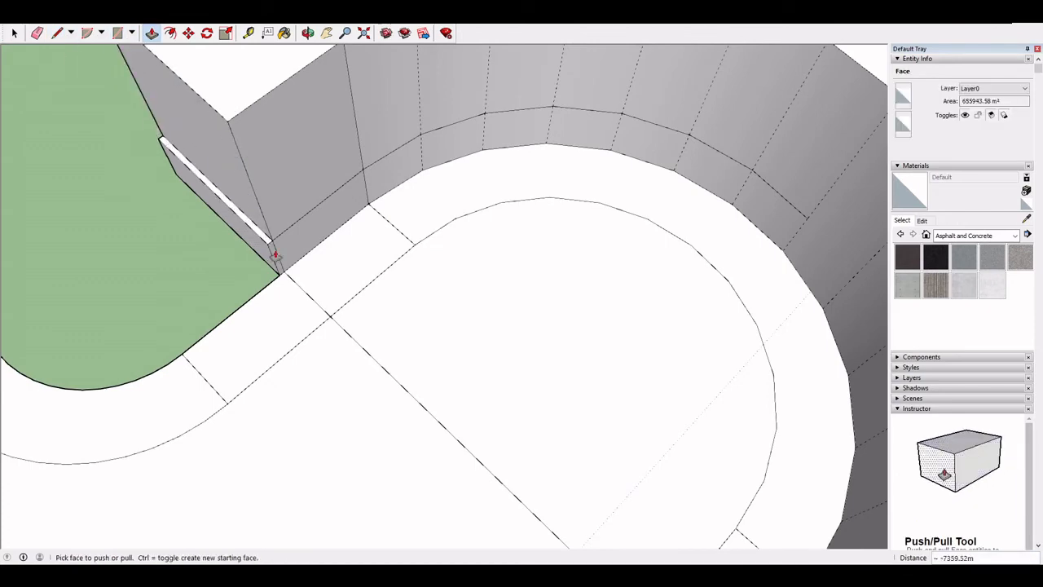
left_click(275, 256)
- Erase the edges of the extruded strip at the block's front corner
scroll(226, 263, "up", 2)
key("e")
left_click(231, 213)
left_click(299, 273)
left_click(359, 330)
scroll(326, 318, "down", 4)
- Finish the tunnel-height line around the curved wall, and close it across the block's opening with a straight edge
middle_click_drag(326, 350, 481, 212)
left_click(536, 228)
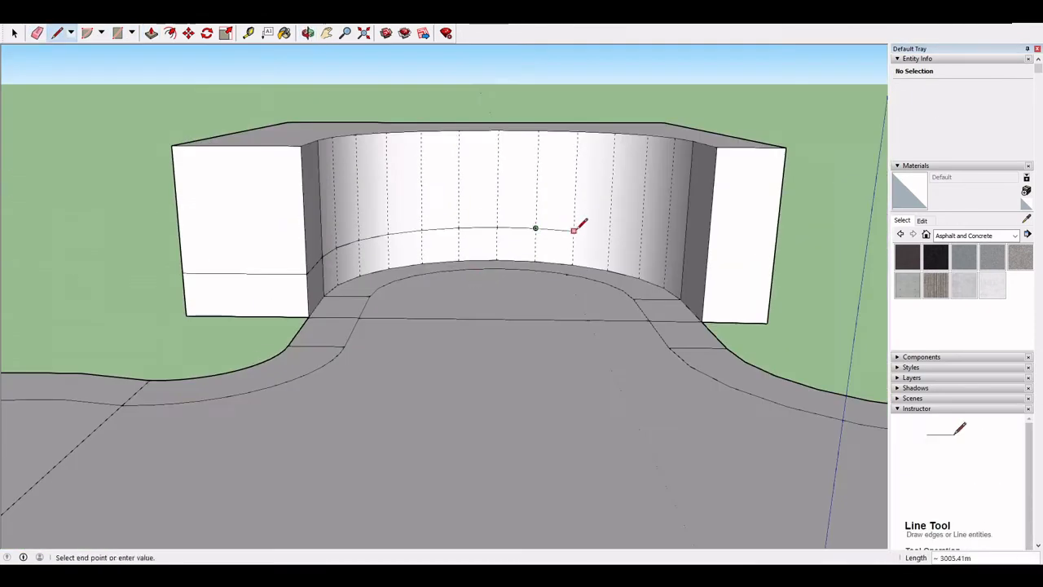
scroll(643, 239, "up", 3)
middle_click_drag(624, 226, 184, 312)
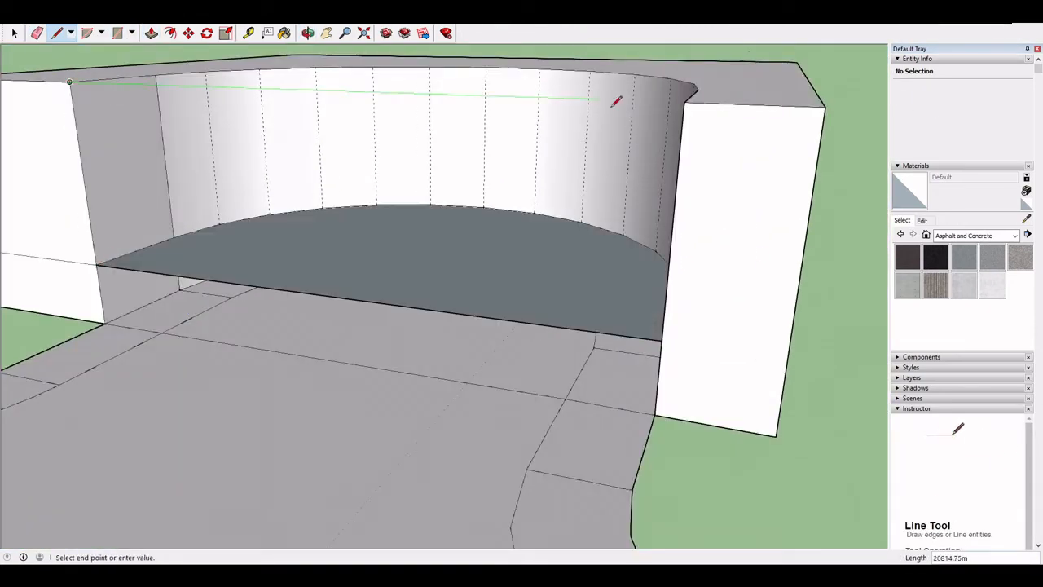
- Close the block's top and its front above the tunnel ceiling with straight lines between the corners
mouse_move(612, 106)
middle_mouse_down()
mouse_move(698, 254)
mouse_move(663, 352)
mouse_move(457, 440)
mouse_move(370, 234)
mouse_move(522, 412)
middle_mouse_up()
left_click(450, 449)
left_click(526, 426)
left_click(562, 224)
middle_click_drag(563, 224, 472, 407)
- Build the vertical inner wall along the infield's dividing line, from the ground to the tunnel ceiling
left_click(480, 426)
left_click(482, 329)
mouse_move(483, 329)
middle_mouse_down()
mouse_move(465, 265)
mouse_move(349, 318)
mouse_move(305, 522)
mouse_move(764, 378)
mouse_move(643, 337)
mouse_move(573, 291)
mouse_move(473, 151)
mouse_move(405, 538)
mouse_move(521, 342)
middle_mouse_up()
left_click(760, 383)
left_click(541, 312)
left_click(541, 435)
middle_click_drag(552, 426, 456, 163)
left_click(13, 34)
middle_click_drag(391, 204, 359, 366)
left_click(117, 34)
left_click(570, 218)
mouse_move(570, 218)
middle_mouse_down()
mouse_move(102, 366)
mouse_move(579, 321)
mouse_move(611, 406)
middle_mouse_up()
- Try a Push/Pull on the large infield face, and delete the surplus geometry around the tunnel block
key("e")
middle_click_drag(489, 310, 249, 331)
key("p")
left_click(393, 154)
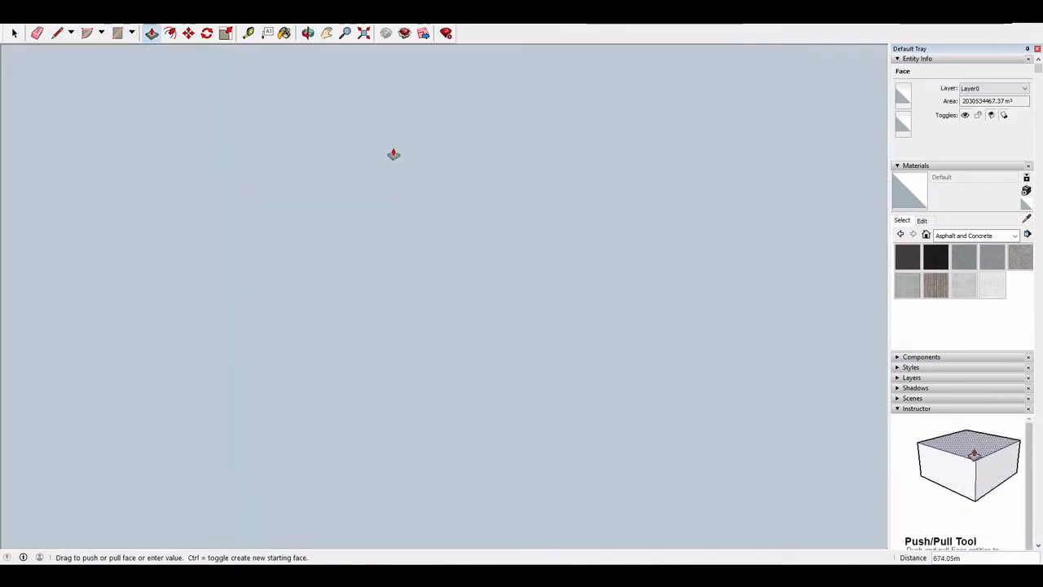
mouse_move(393, 154)
middle_mouse_down()
mouse_move(596, 198)
mouse_move(524, 210)
mouse_move(412, 166)
mouse_move(295, 250)
mouse_move(106, 333)
mouse_move(189, 405)
mouse_move(366, 251)
mouse_move(102, 119)
mouse_move(698, 235)
mouse_move(229, 212)
mouse_move(794, 279)
mouse_move(400, 181)
mouse_move(566, 147)
mouse_move(472, 178)
mouse_move(509, 173)
mouse_move(708, 382)
mouse_move(333, 412)
mouse_move(385, 253)
mouse_move(748, 459)
mouse_move(195, 348)
mouse_move(329, 302)
mouse_move(432, 287)
mouse_move(514, 223)
mouse_move(358, 212)
mouse_move(708, 188)
middle_mouse_up()
left_click(596, 198)
key("e")
key("space")
left_click(473, 177)
key("Delete")
- Draw a closed, curving basin outline in the infield with connected 2-point arcs that follow the track's bends
scroll(510, 173, "down", 4)
key("e")
key("a")
left_click(706, 191)
left_click(429, 163)
left_click(565, 203)
left_click(474, 277)
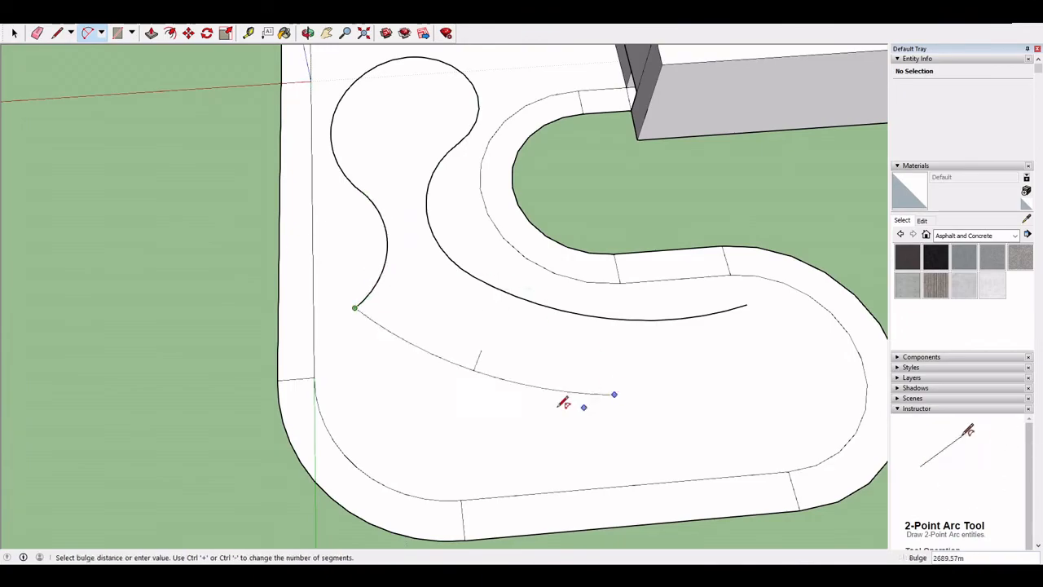
left_click(781, 381)
- Offset the basin outline to leave a narrow border, and push the inner face down 300 m
key("f")
middle_click_drag(781, 382, 369, 437)
left_click(445, 282)
key("p")
left_click(508, 258)
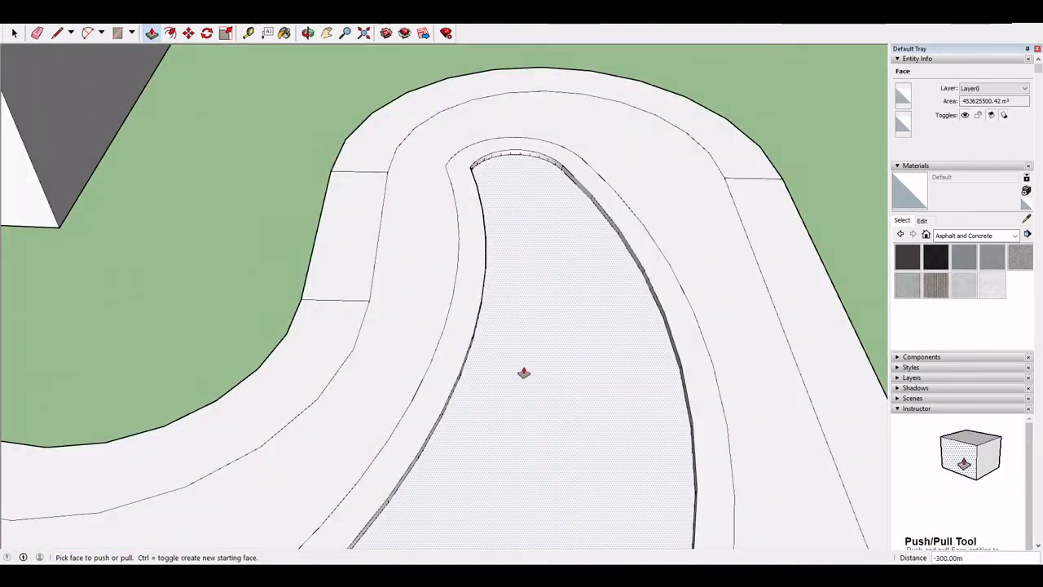
- Erase the stray overlapping offset edges at the sunken basin's sharp corner
scroll(524, 373, "down", 2)
middle_click_drag(529, 372, 293, 67)
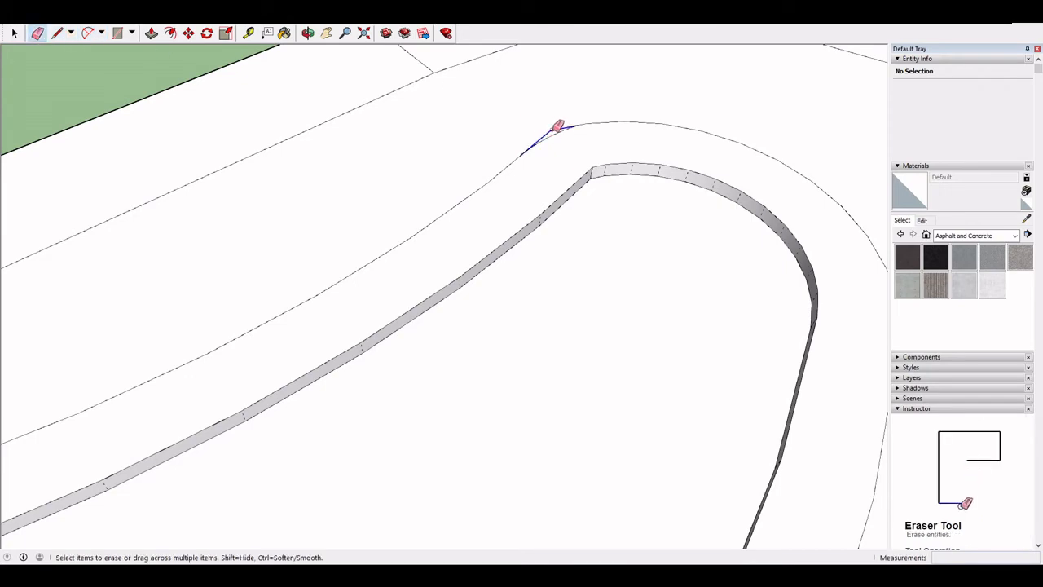
middle_click_drag(587, 264, 701, 315)
- Examine the sunken basin's border all the way round and its position relative to the track and the tunnel block
scroll(687, 315, "down", 5)
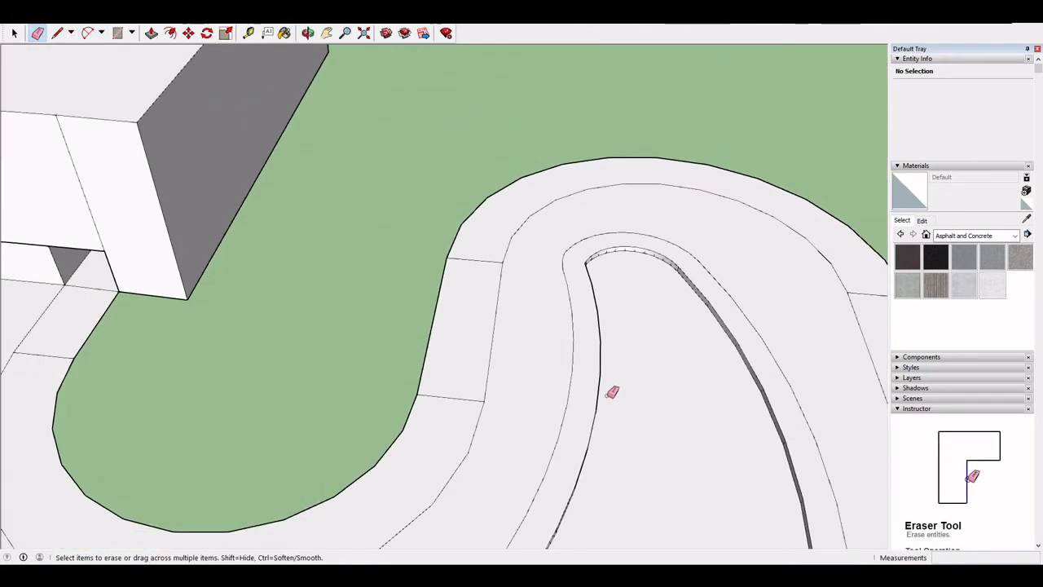
mouse_move(570, 439)
middle_mouse_down("shift")
mouse_move(498, 216)
mouse_move(568, 270)
middle_mouse_up("shift")
scroll(568, 269, "down", 1)
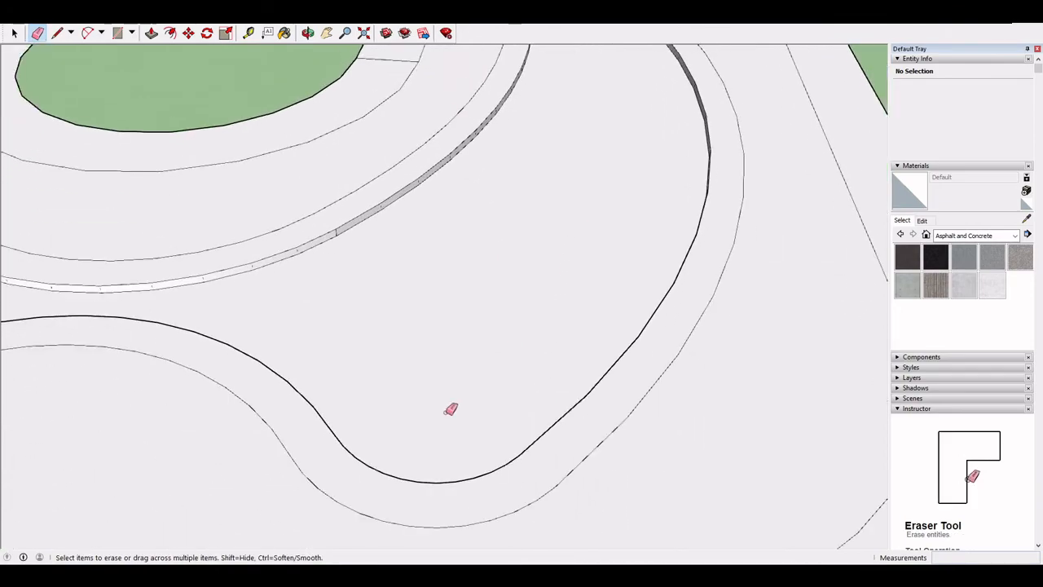
middle_click_drag(457, 414, 669, 426, "shift")
middle_click_drag(163, 308, 525, 288, "shift")
middle_click_drag(728, 303, 174, 280)
scroll(224, 305, "down", 4)
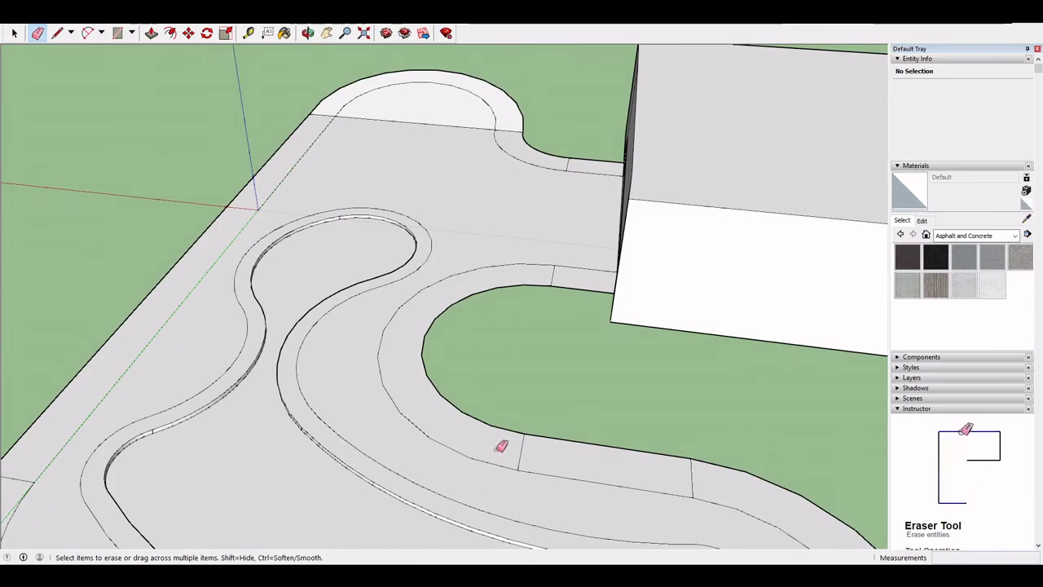
scroll(501, 446, "down", 3)
scroll(514, 260, "down", 3)
mouse_move(514, 261)
middle_mouse_down()
mouse_move(516, 333)
mouse_move(985, 345)
mouse_move(547, 191)
mouse_move(726, 238)
mouse_move(921, 330)
middle_mouse_up()
mouse_move(299, 379)
middle_mouse_down("shift")
mouse_move(775, 407)
mouse_move(677, 375)
mouse_move(612, 384)
middle_mouse_up("shift")
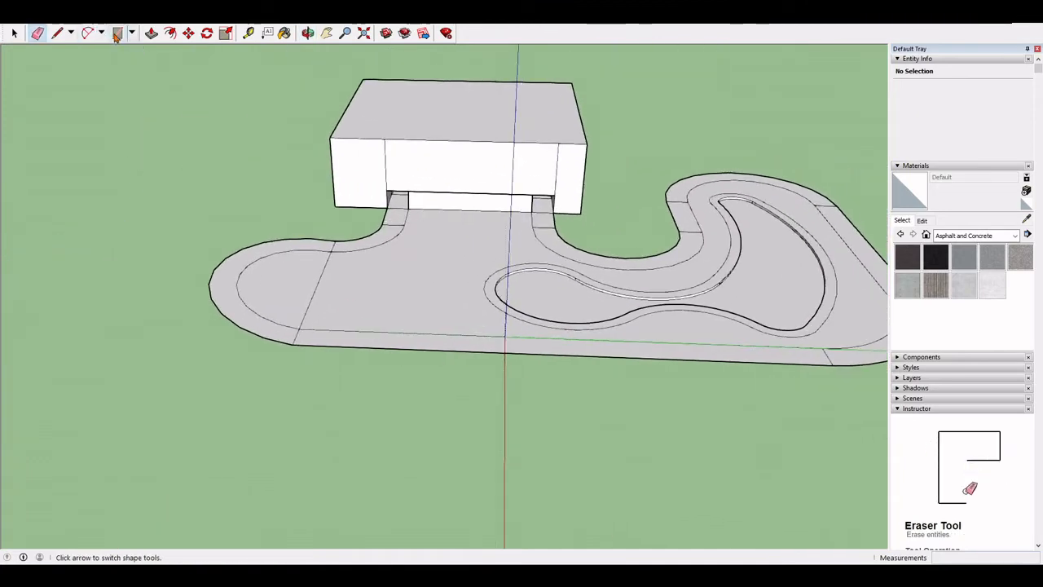
- Draw a large four-sided outline around the whole model with straight lines to create a surrounding ground face
left_click(57, 32)
middle_click_drag(201, 203, 321, 128)
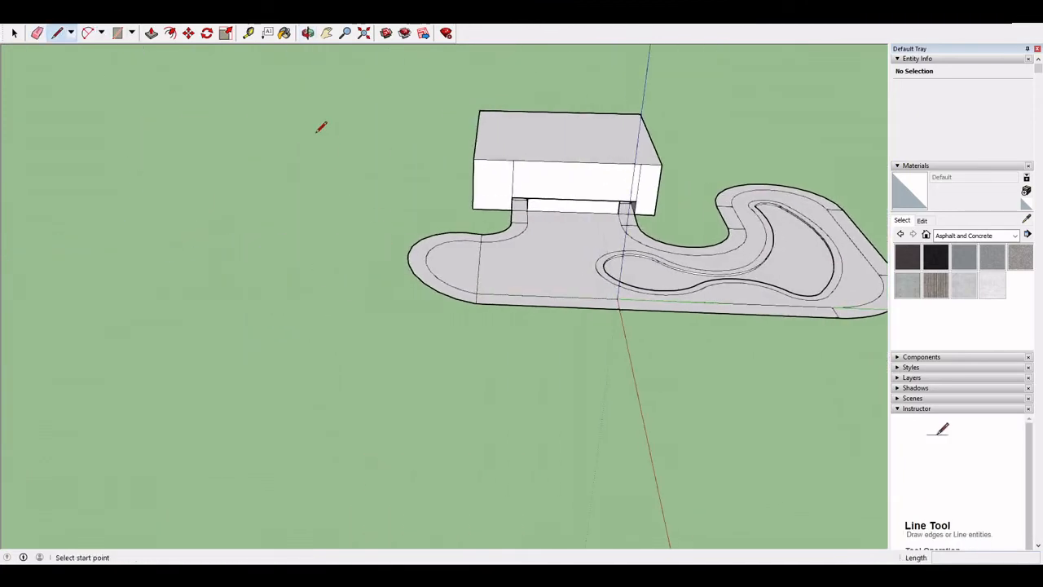
mouse_move(435, 405)
middle_mouse_down()
mouse_move(766, 435)
mouse_move(493, 505)
middle_mouse_up()
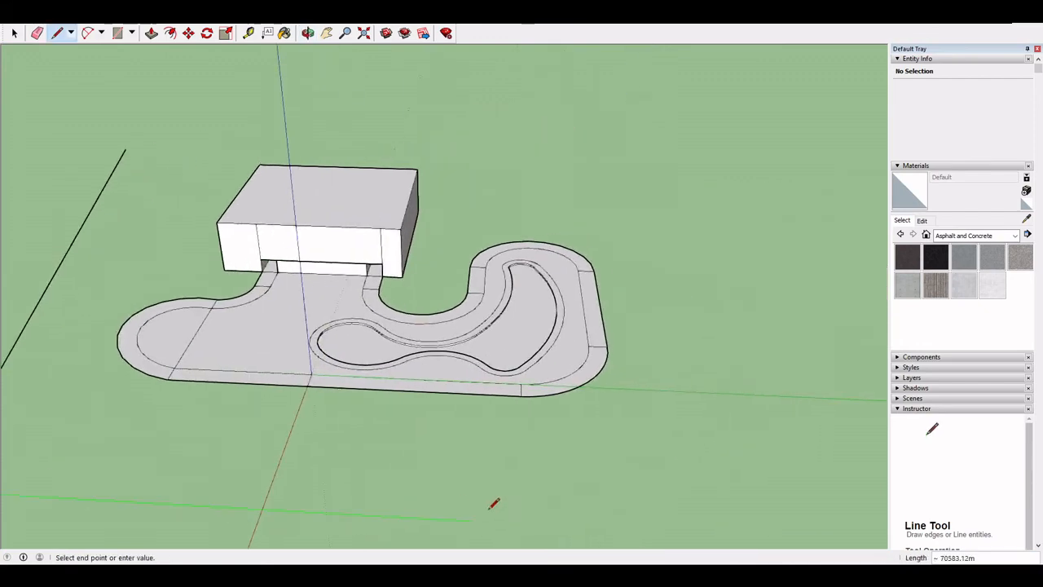
left_click(126, 140)
- Draw a straight line from the tilted end's outer corner on the long straight side out to the ground's edge
middle_click_drag(288, 225, 813, 225)
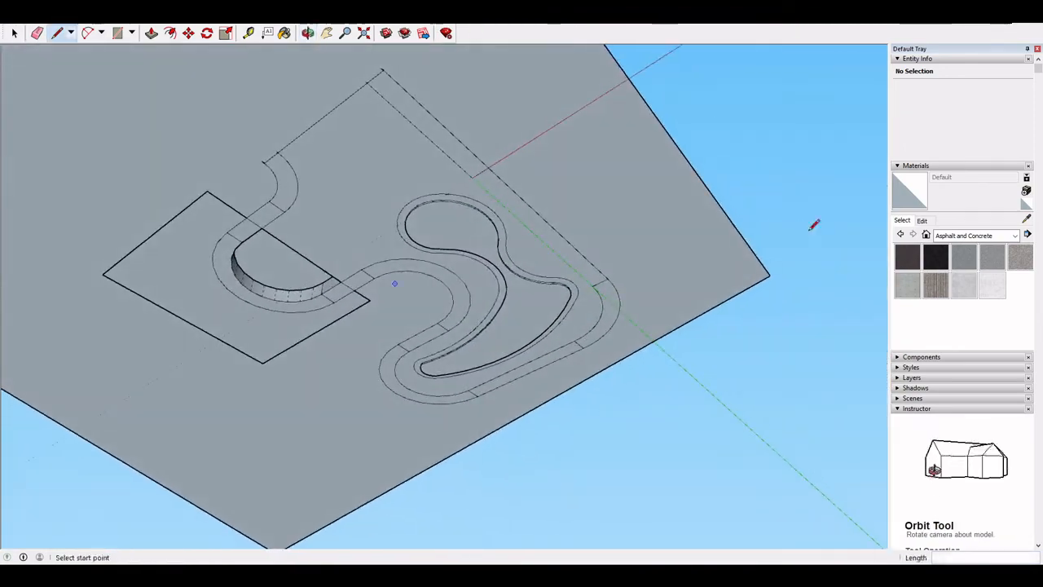
middle_click_drag(297, 169, 552, 242)
scroll(566, 217, "up", 8)
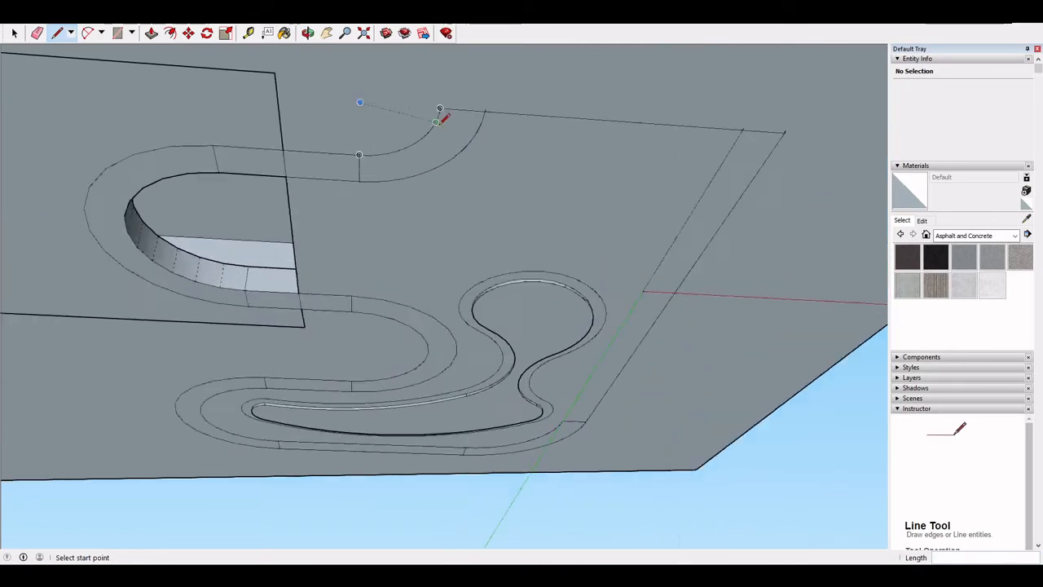
middle_click_drag(432, 129, 359, 361)
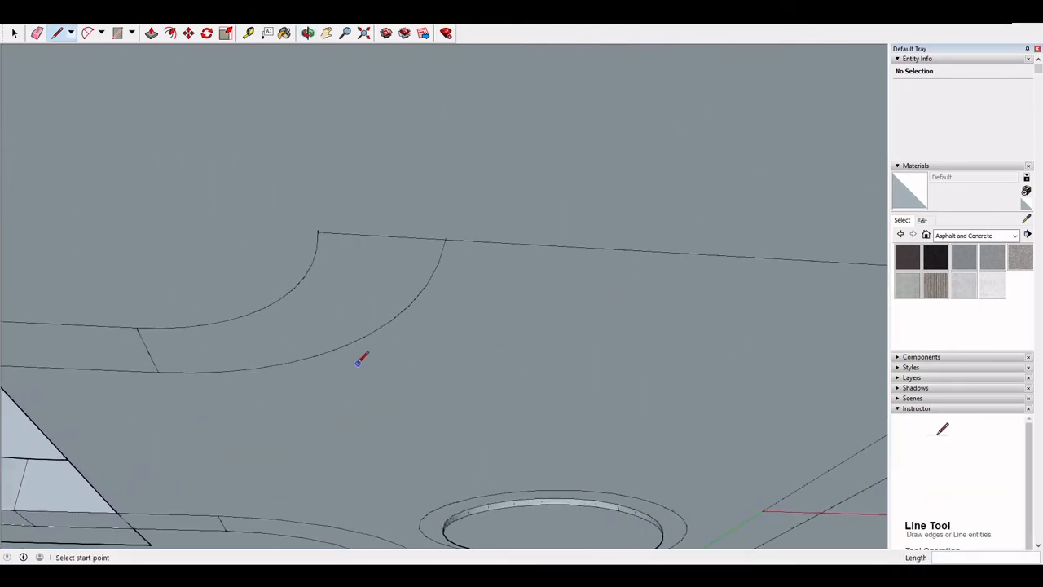
middle_click_drag(388, 272, 416, 391)
mouse_move(294, 296)
middle_mouse_down()
mouse_move(617, 349)
mouse_move(284, 340)
mouse_move(421, 384)
middle_mouse_up()
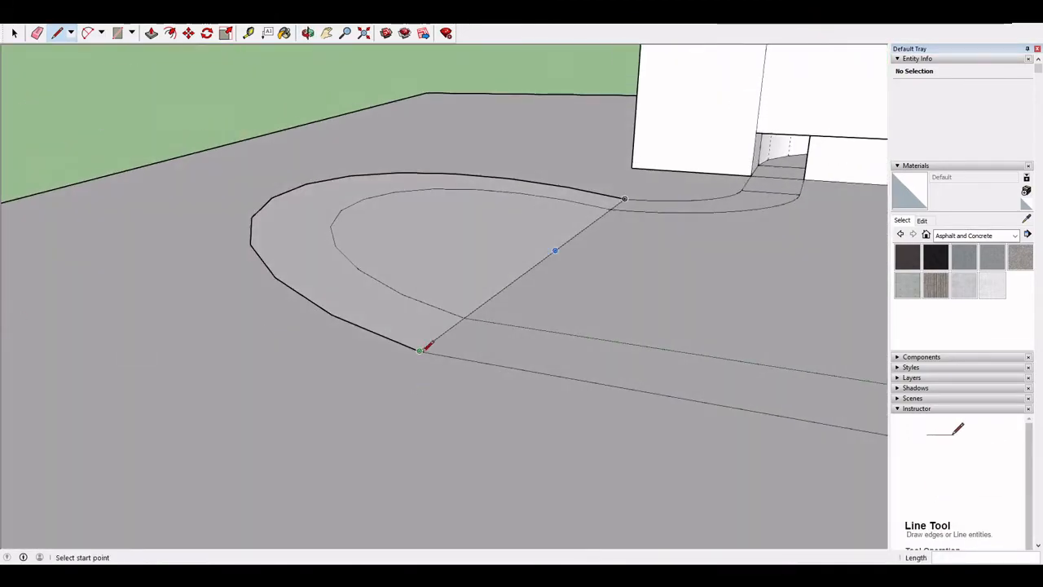
scroll(362, 407, "down", 5)
middle_click_drag(342, 414, 685, 354)
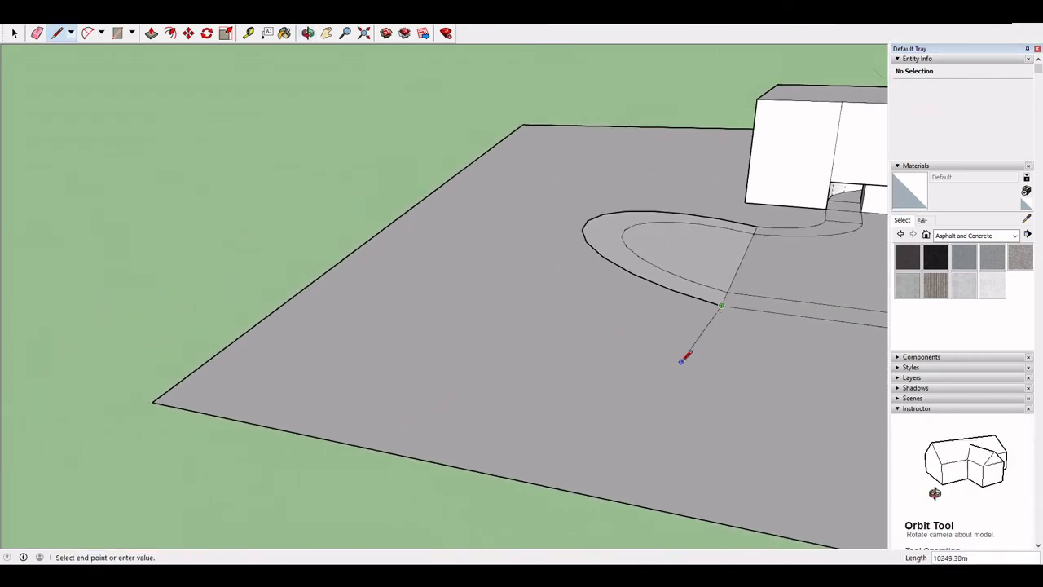
left_click(557, 487)
middle_click_drag(566, 484, 592, 353)
- Draw a line from the tilted end's other outer corner to the nearest base corner of the tunnel block
left_click(622, 333)
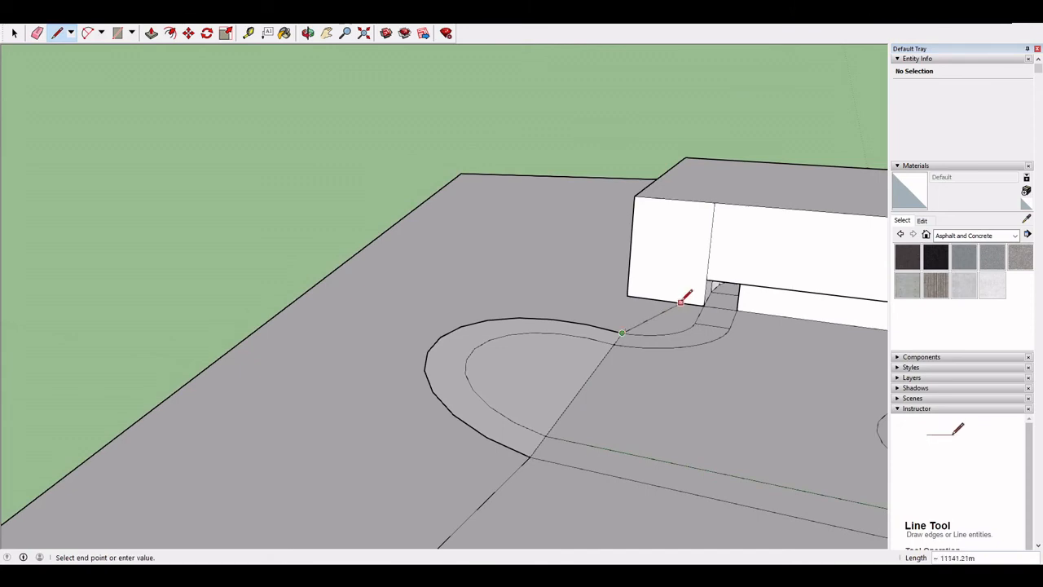
middle_click_drag(562, 380, 668, 277)
left_click(651, 278)
- Connect the vertices of the tilted end's outer curve to the ground's edges with straight lines, filling the gap with triangular faces
left_click(382, 462)
middle_click_drag(382, 462, 830, 427)
left_click(830, 427)
middle_click_drag(533, 236, 512, 188)
left_click(513, 184)
scroll(512, 188, "down", 3)
left_click(597, 208)
left_click(317, 401)
middle_click_drag(317, 401, 402, 85)
left_click(580, 281)
left_click(554, 524)
left_click(397, 91)
left_click(583, 465)
- Draw the remaining dividing line from the tilted end's corner beside the tunnel block to the ground's back edge
left_click(14, 33)
right_click(483, 302)
left_click(559, 386)
left_click(57, 34)
left_click(376, 102)
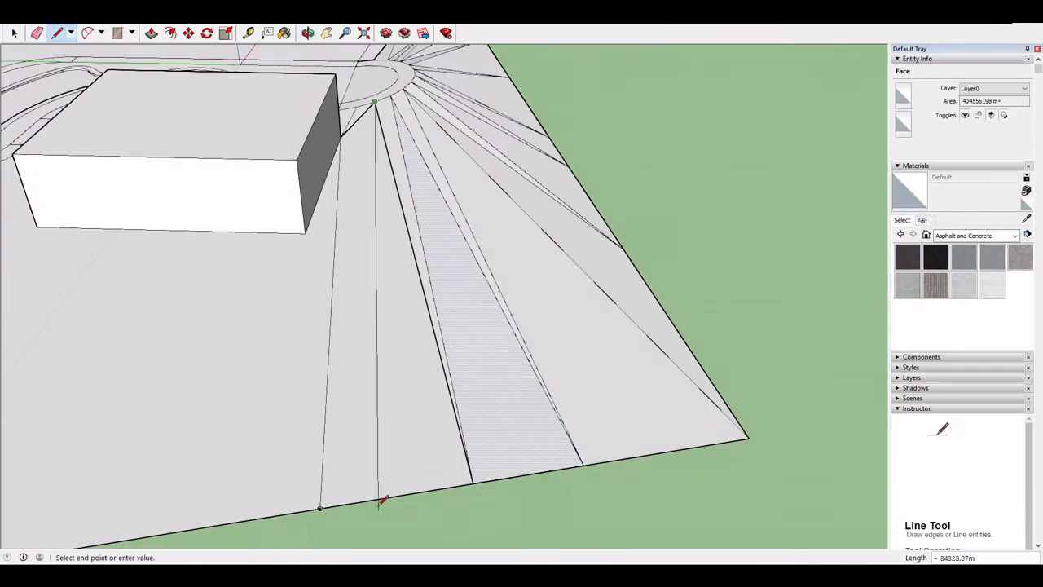
middle_click_drag(383, 497, 295, 387)
left_click(17, 37)
- Select the whole model and soften its edges with a 20.0-degree angle between normals and smooth normals enabled
scroll(141, 130, "down", 2)
middle_click_drag(619, 391, 666, 375)
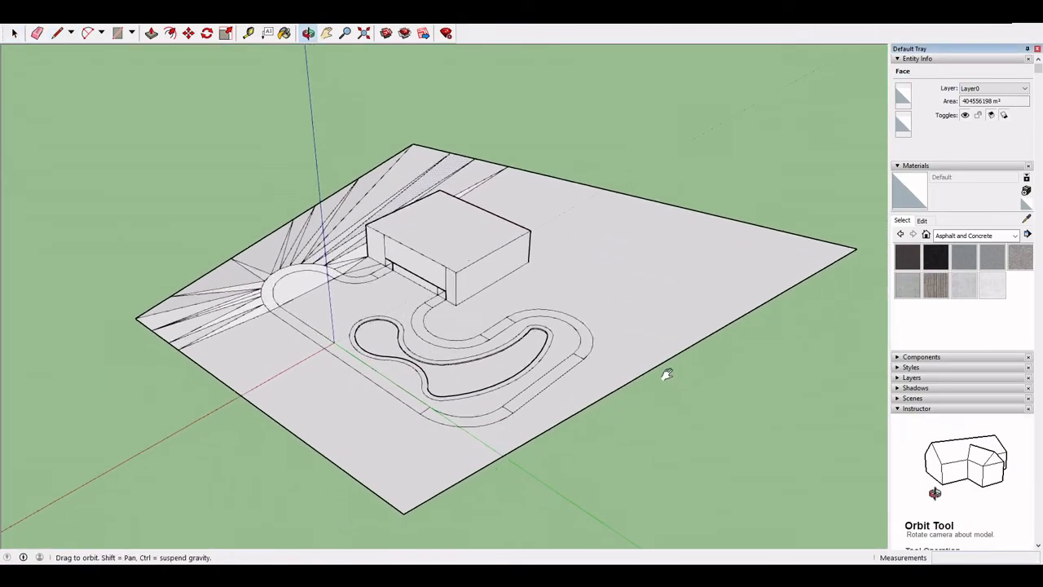
left_click(130, 177)
scroll(130, 178, "down", 1)
left_click_drag(51, 84, 771, 502)
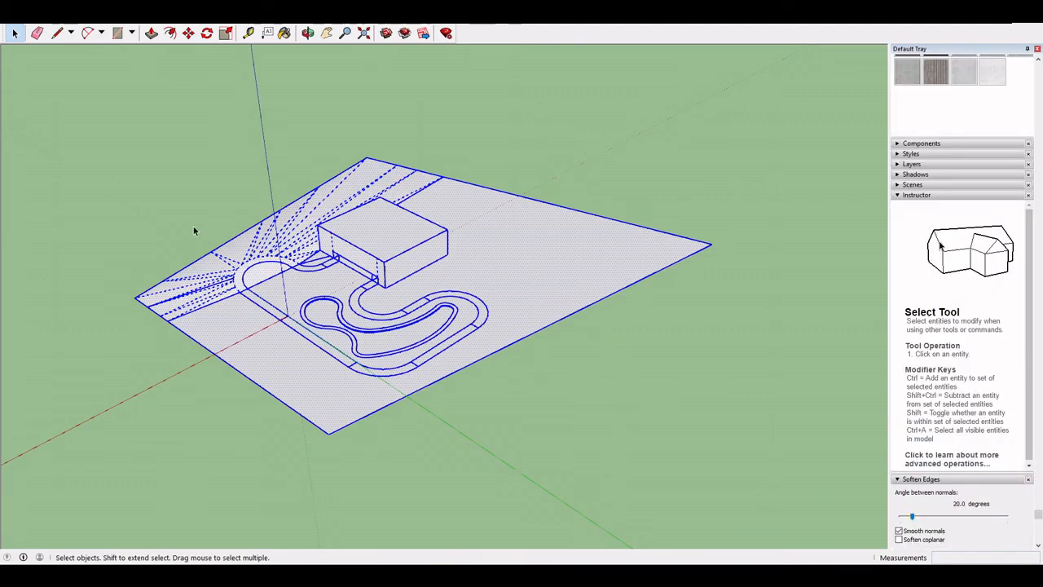
left_click(134, 229)
- Hide the hidden geometry to inspect the softened ground around the tilted end, and show it again
scroll(148, 244, "up", 3)
scroll(163, 256, "down", 2)
scroll(223, 386, "up", 5)
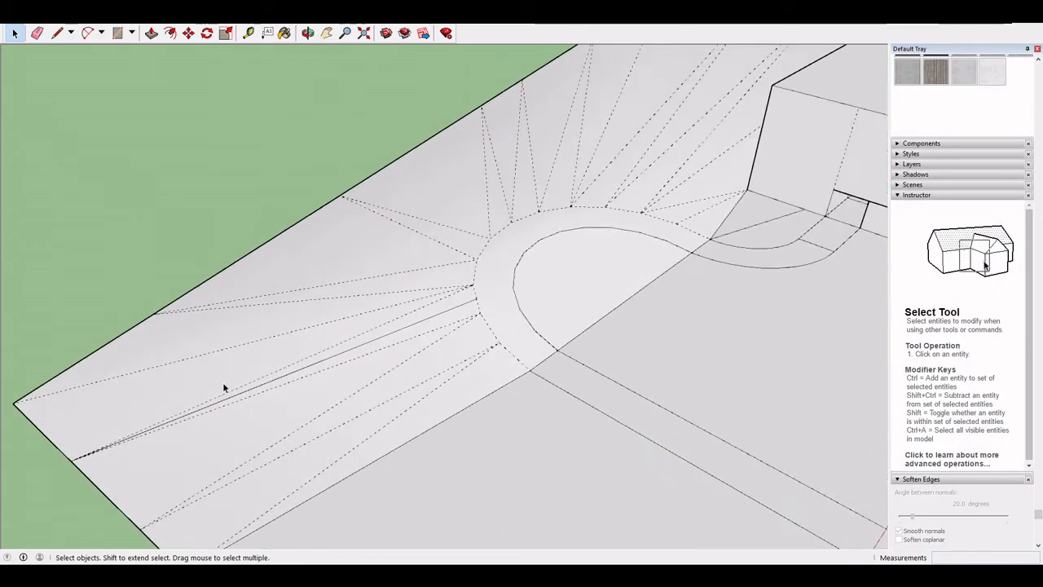
middle_click_drag(224, 387, 269, 244)
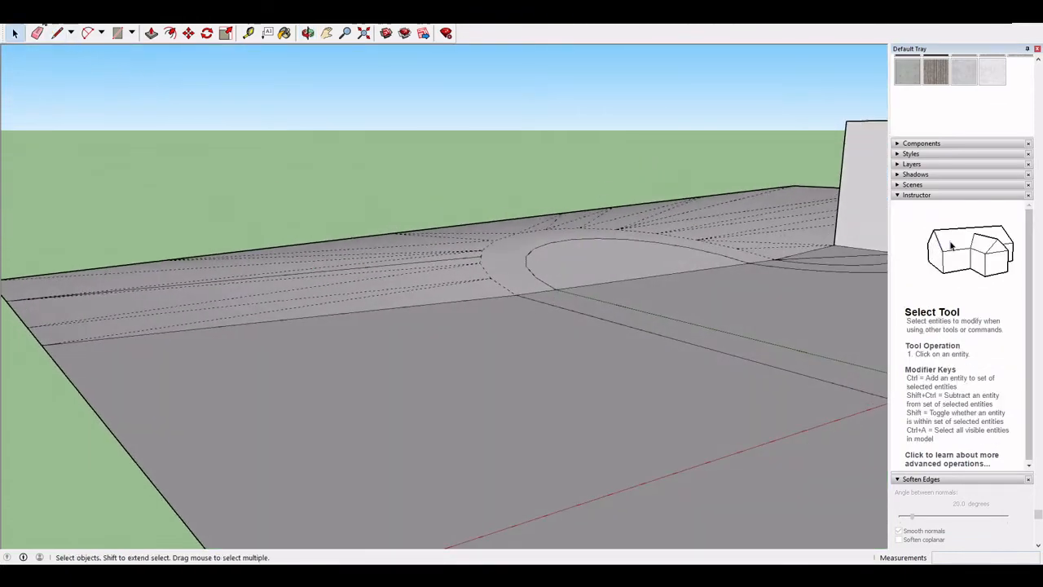
left_click(49, 17)
left_click(75, 59)
middle_click_drag(264, 317, 133, 538)
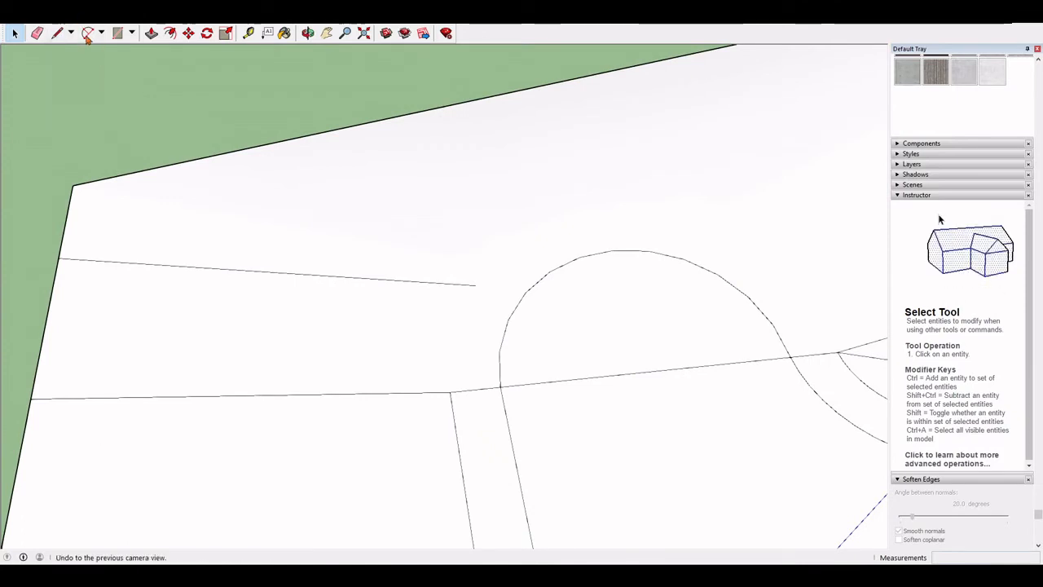
left_click(62, 62)
- Retrace the first softened segments of the tilted end's outer curve with straight lines, starting from the long straight side
middle_click_drag(588, 338, 367, 432, "shift")
scroll(249, 494, "up", 3)
scroll(250, 497, "up", 1)
left_click(58, 33)
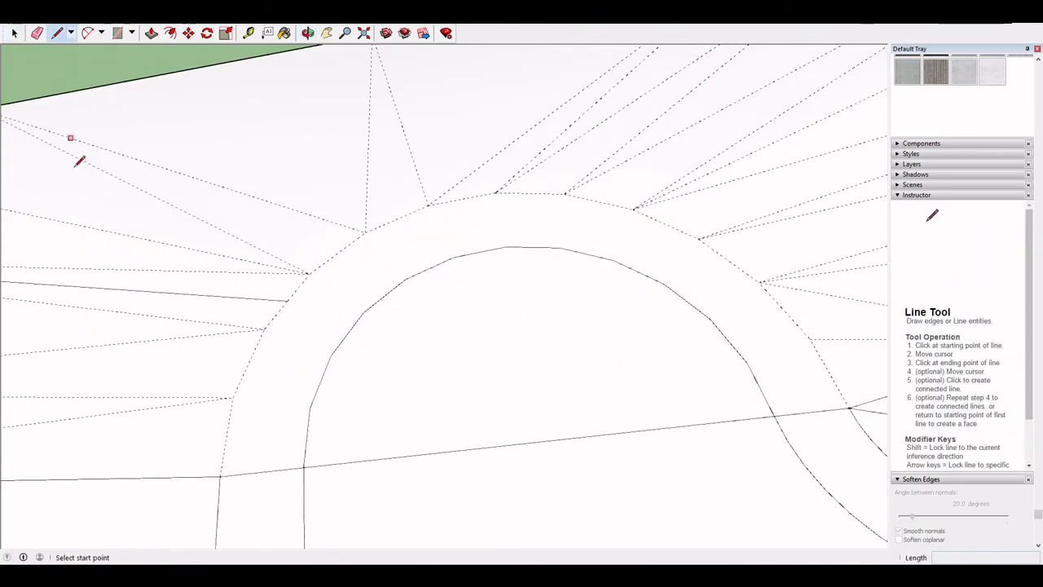
left_click(220, 476)
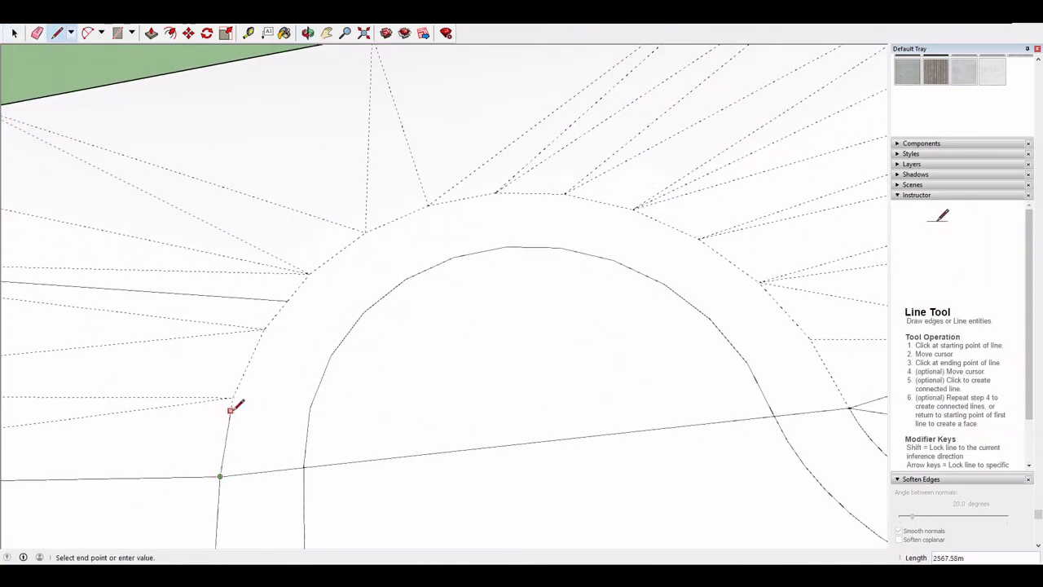
left_click(233, 397)
left_click(232, 397)
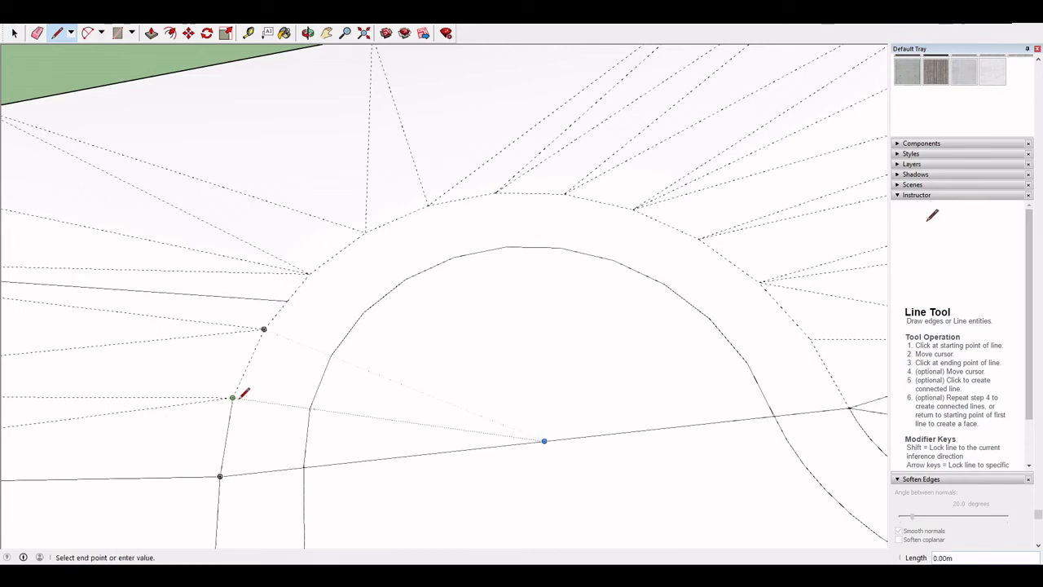
left_click(264, 328)
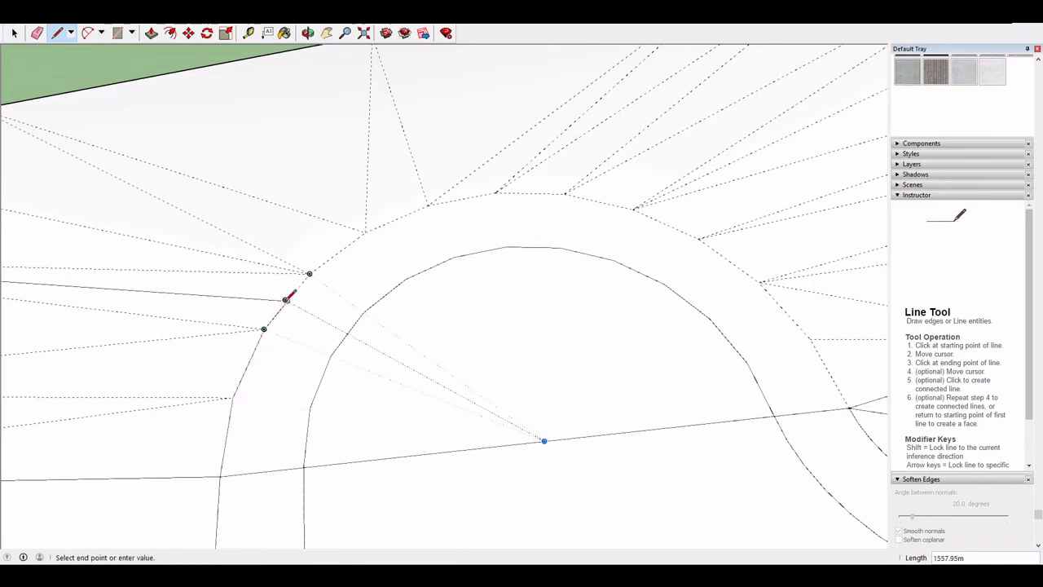
left_click(287, 302)
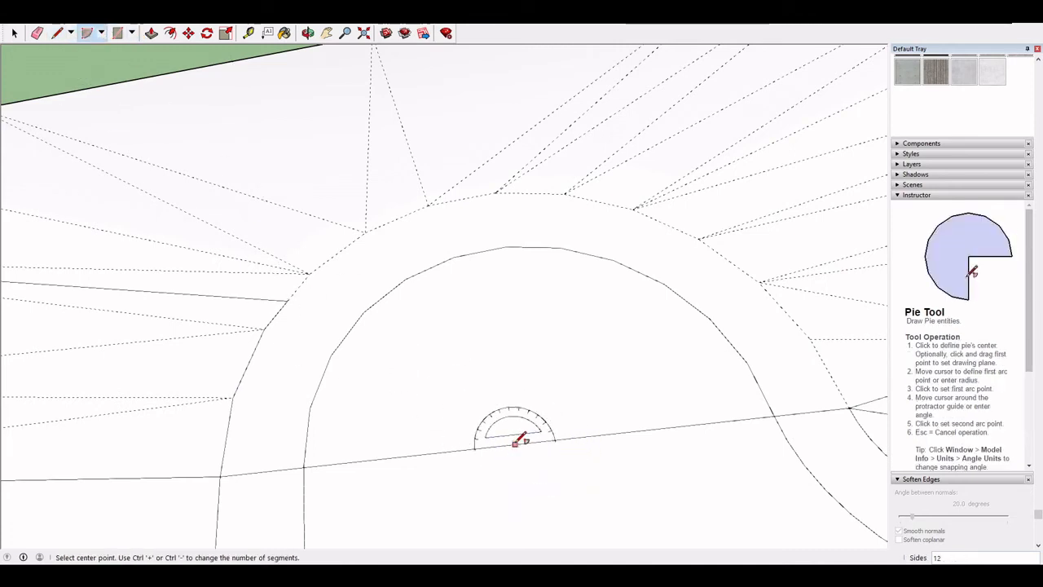
- Draw a 180-degree pie from the curve's centre along the tilted end's outer edge to restore its full outline
left_click(544, 440)
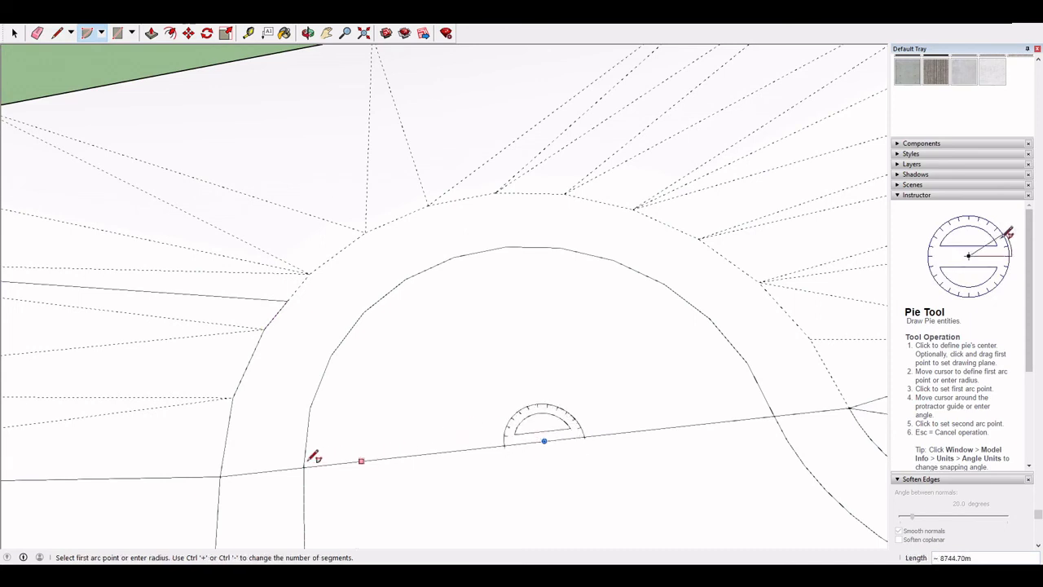
left_click(220, 476)
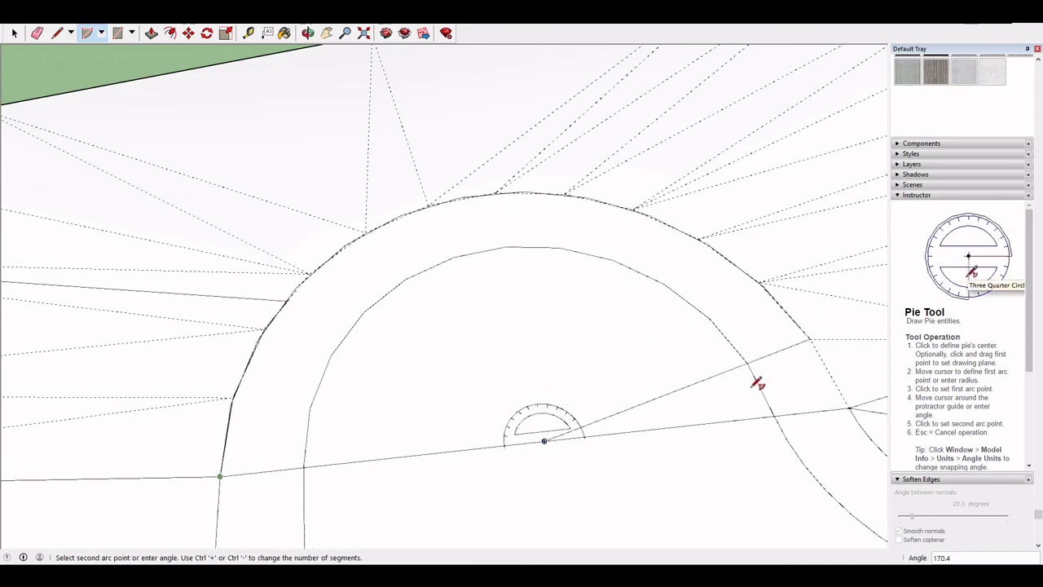
left_click(854, 405)
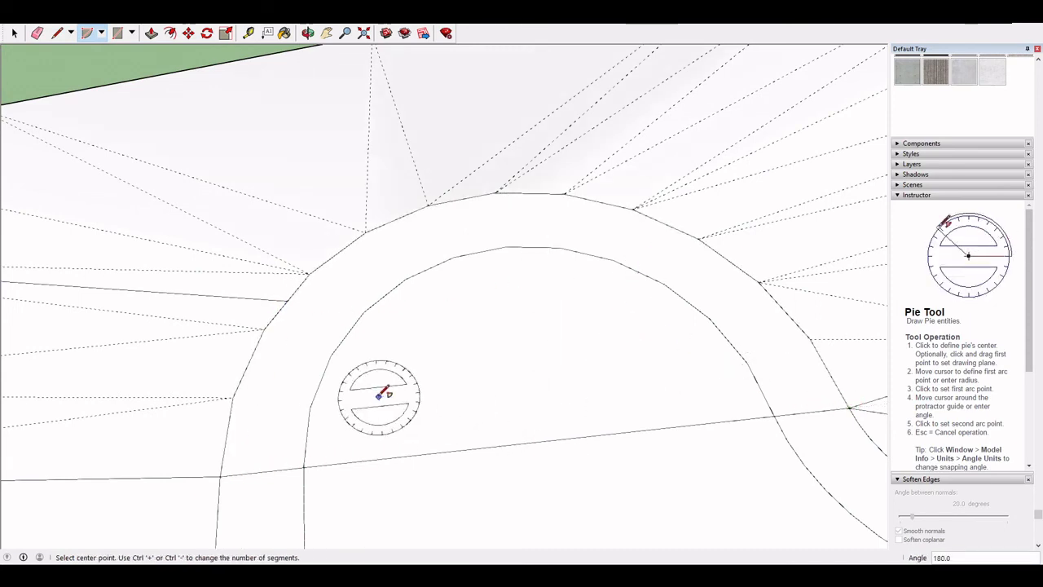
- Examine the tilted end's outline, the surrounding ground and the tunnel block from several angles
middle_click_drag(373, 396, 643, 163)
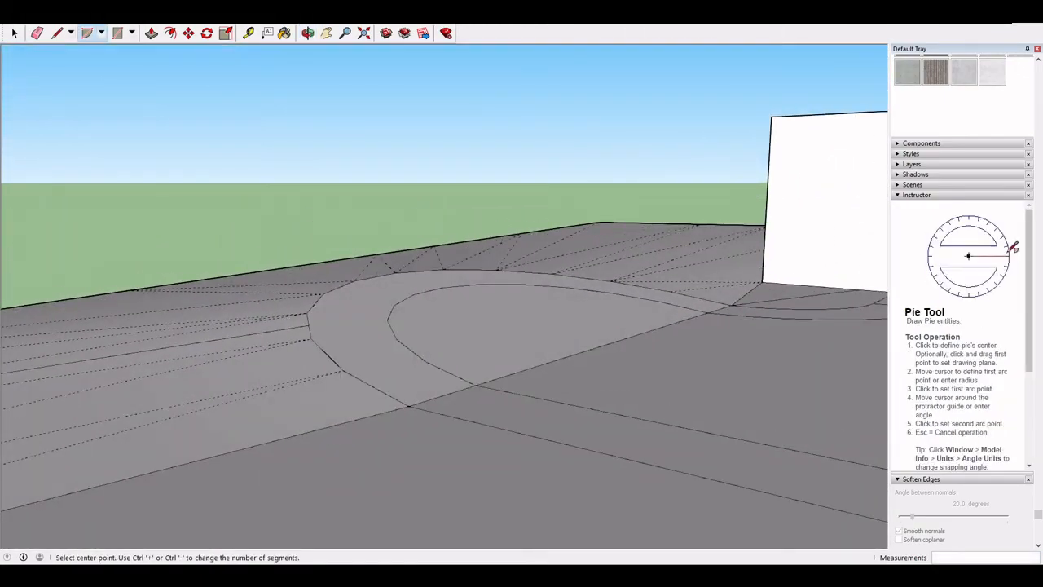
left_click(14, 32)
middle_click_drag(83, 152, 442, 454)
scroll(443, 453, "down", 3)
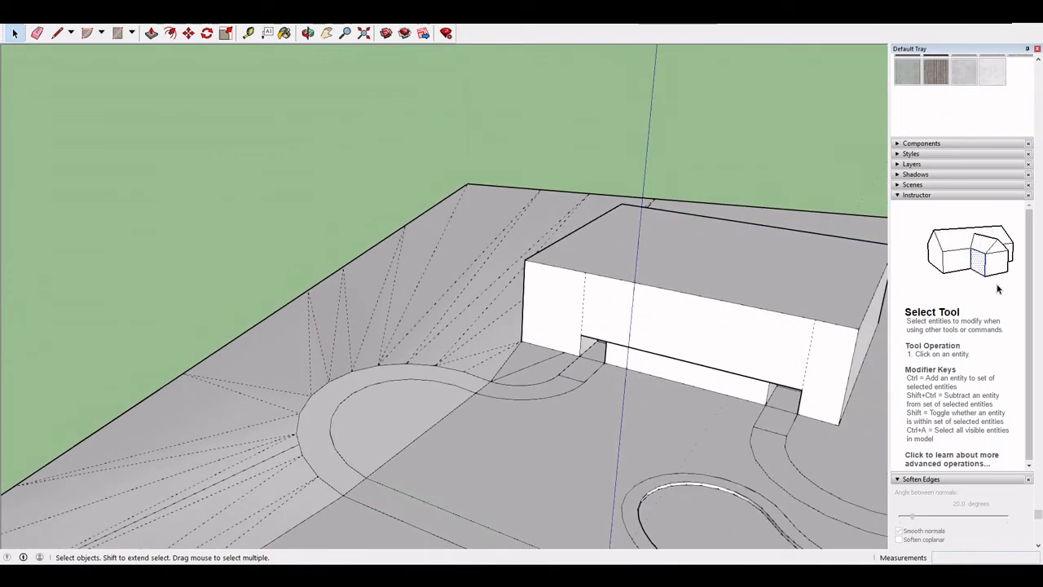
scroll(498, 422, "down", 3)
middle_click_drag(498, 421, 394, 349)
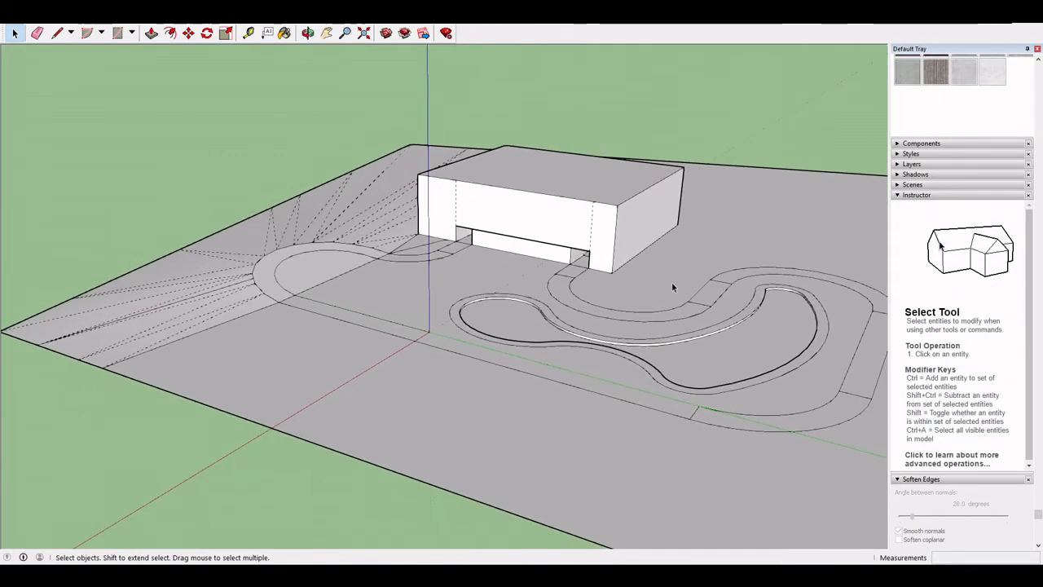
middle_click_drag(689, 409, 440, 348)
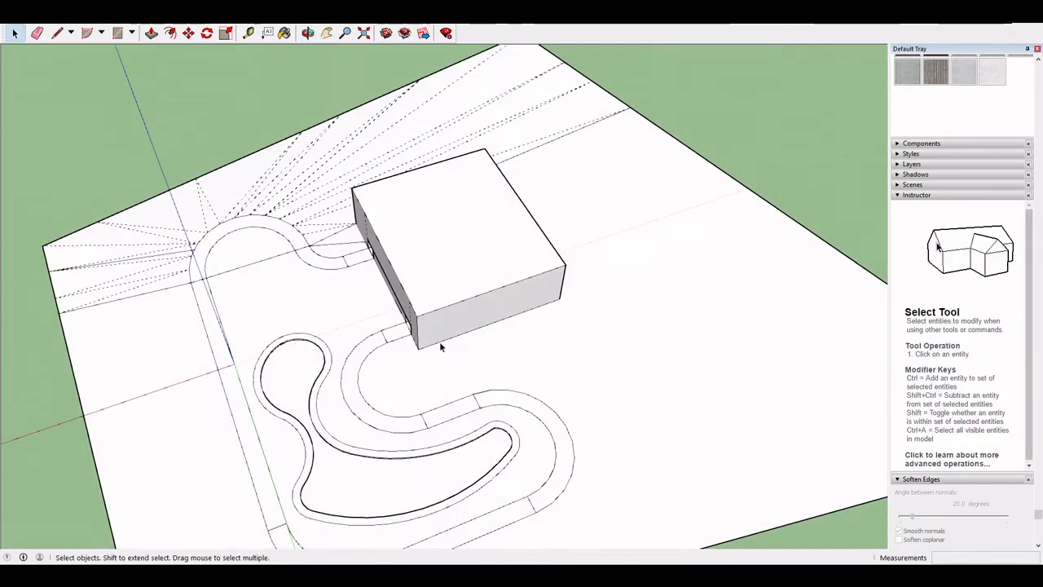
middle_click_drag(248, 375, 342, 260, "shift")
scroll(354, 270, "down", 3)
scroll(408, 288, "up", 1)
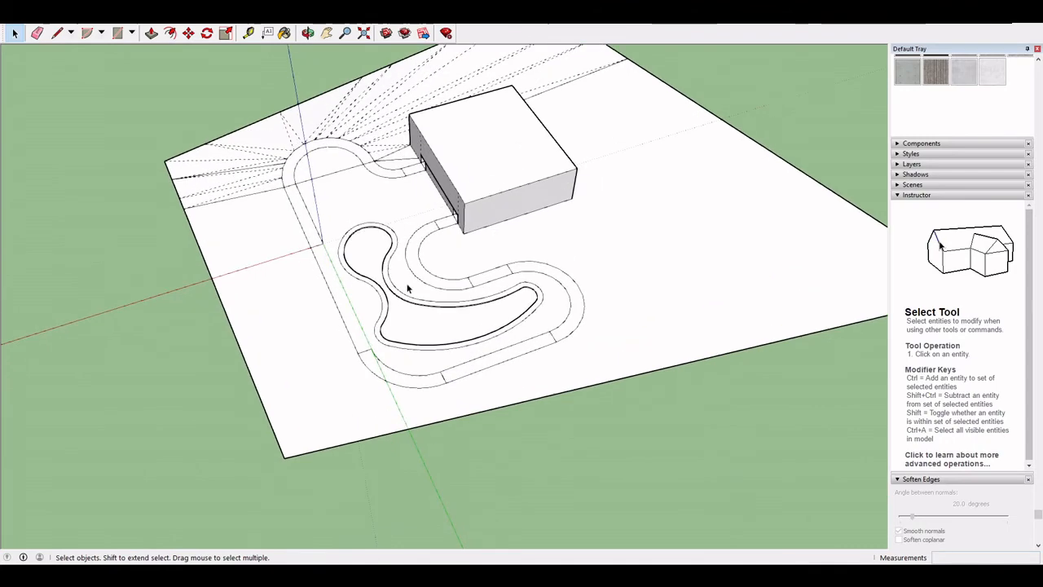
- Round the ground's far pointed corner with a large 2-point arc between its two edges, and erase the leftover corner
left_click(87, 32)
middle_click_drag(699, 354, 457, 395)
left_click(100, 34)
left_click(103, 65)
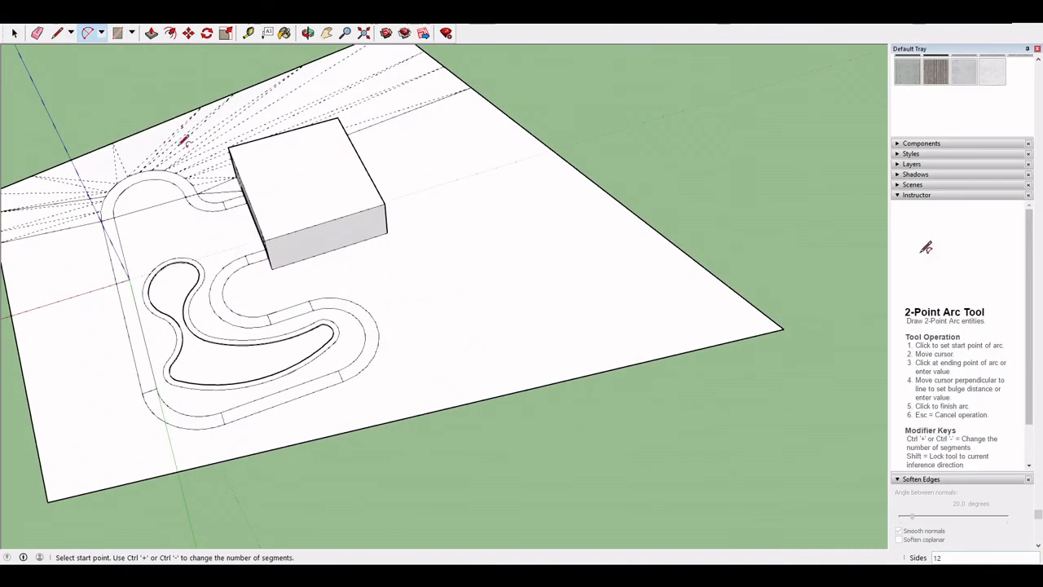
left_click(522, 388)
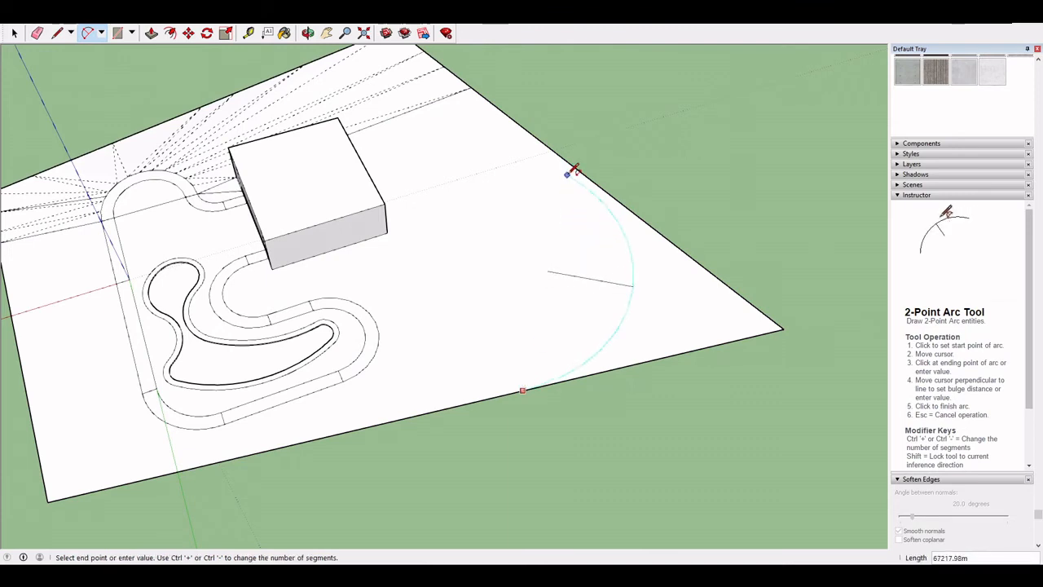
left_click(651, 220)
left_click(651, 220)
key("e")
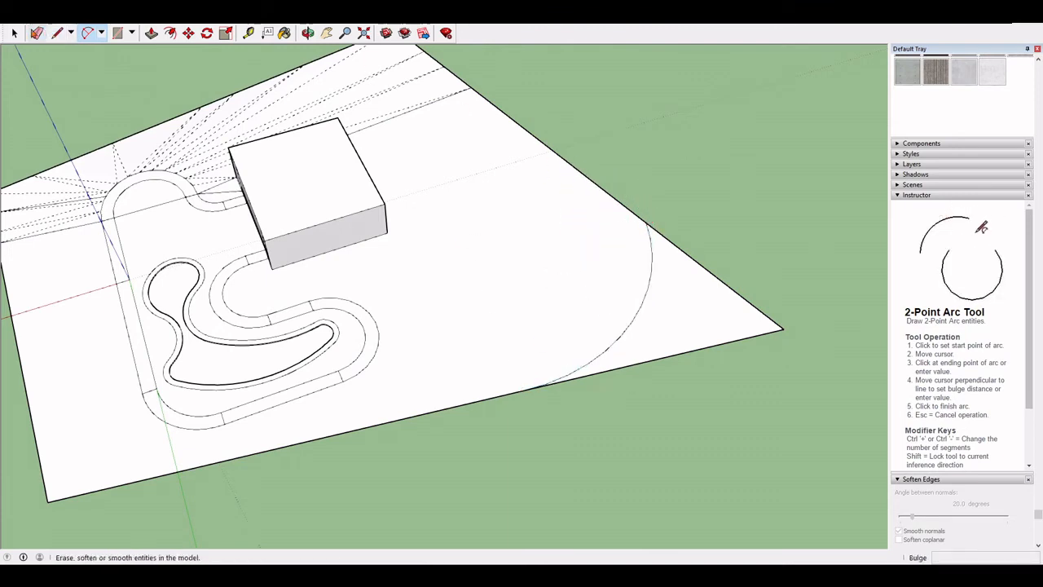
left_click_drag(712, 375, 676, 418)
middle_click_drag(676, 418, 553, 434)
middle_click_drag(429, 421, 570, 342)
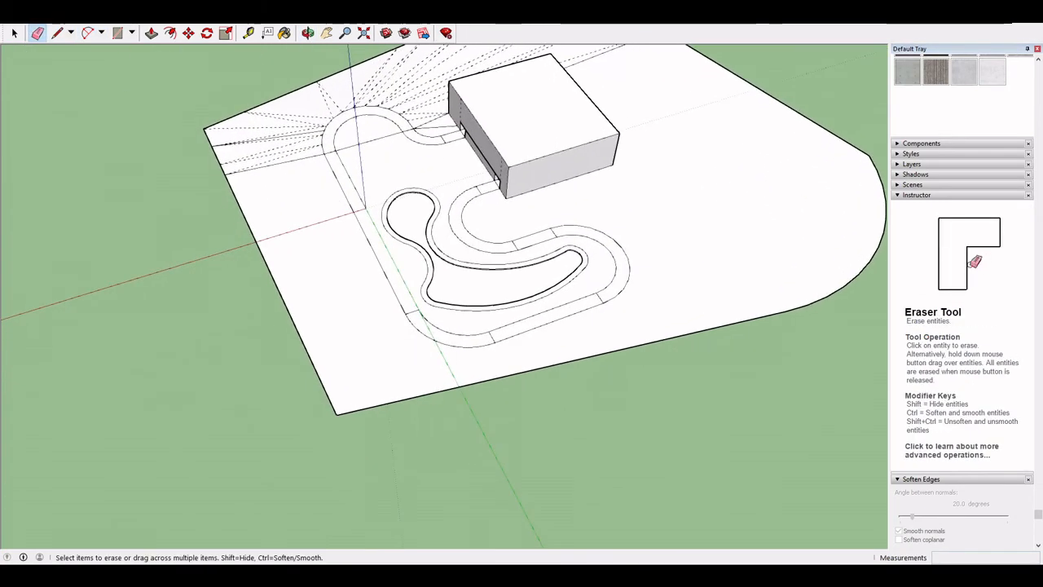
- Fillet the ground's corner nearest the track's rounded bend with a 2-point arc across its two edges
left_click(87, 33)
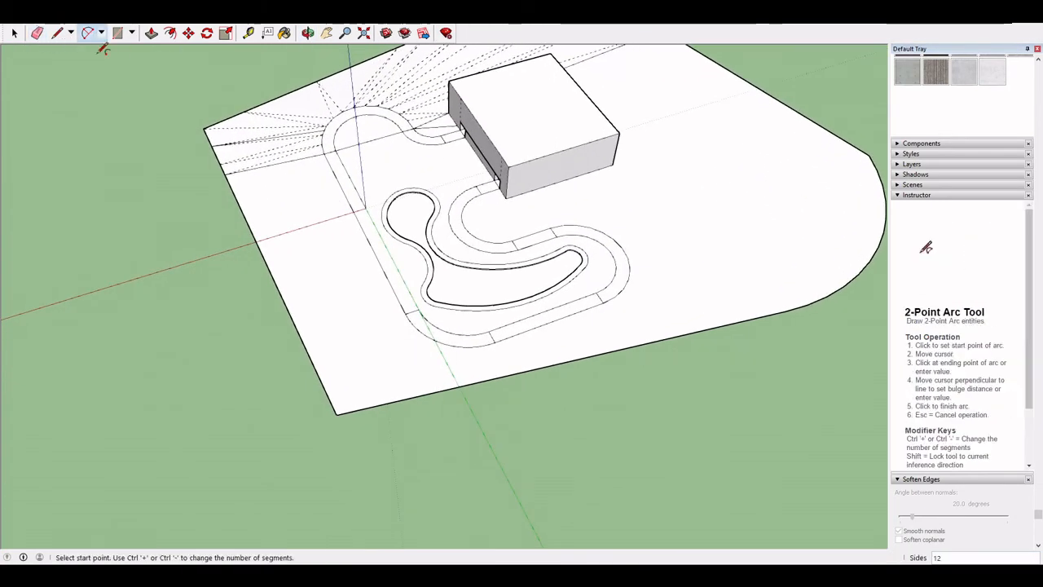
left_click(318, 367)
left_click(396, 398)
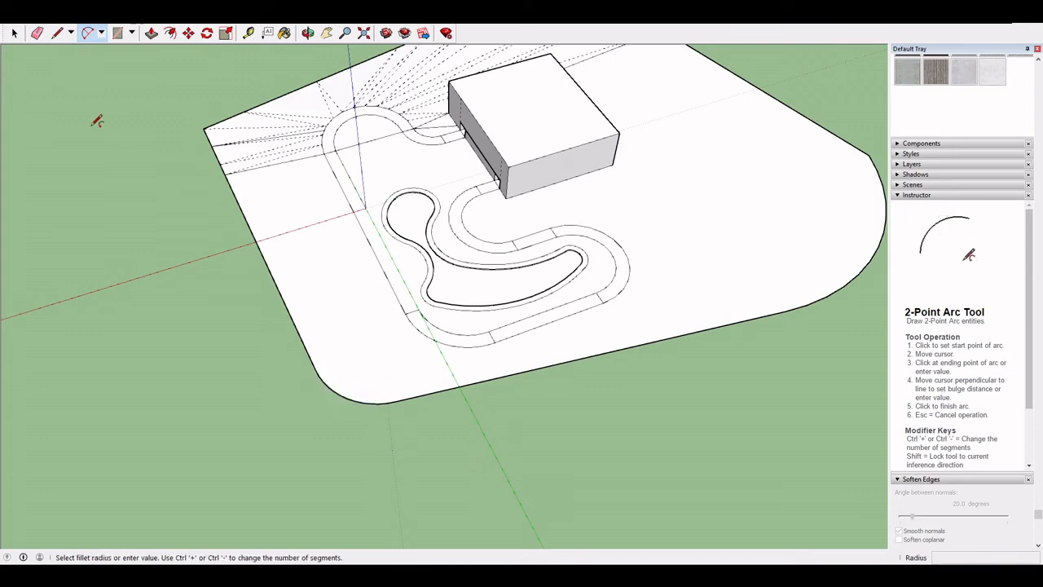
- Paint the straight track section beside the origin with the road texture material
middle_click_drag(330, 285, 377, 437)
scroll(440, 362, "up", 3)
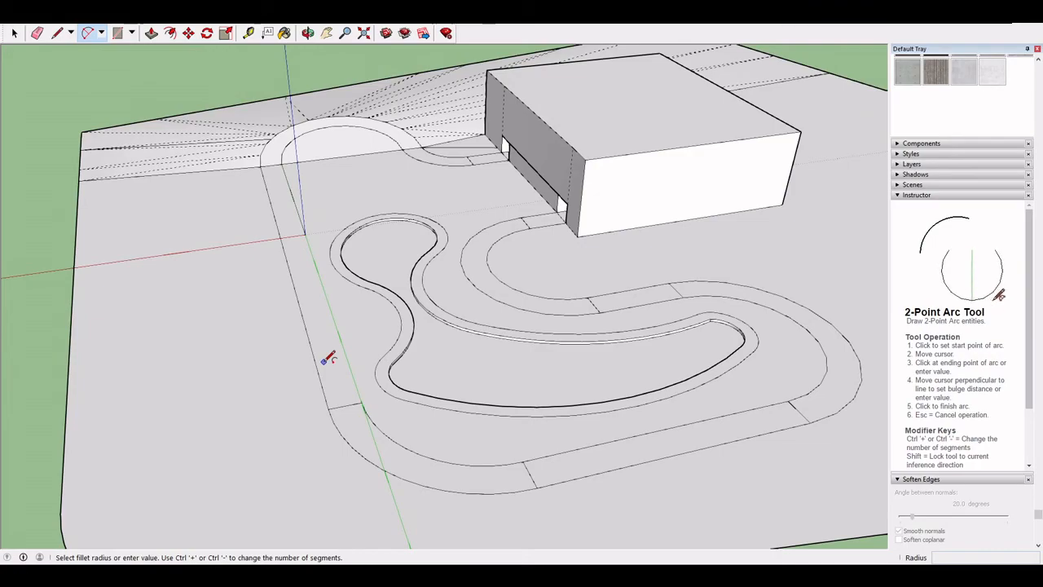
middle_click_drag(333, 357, 892, 393)
middle_click_drag(302, 386, 598, 429)
scroll(565, 433, "up", 3)
scroll(566, 438, "down", 2)
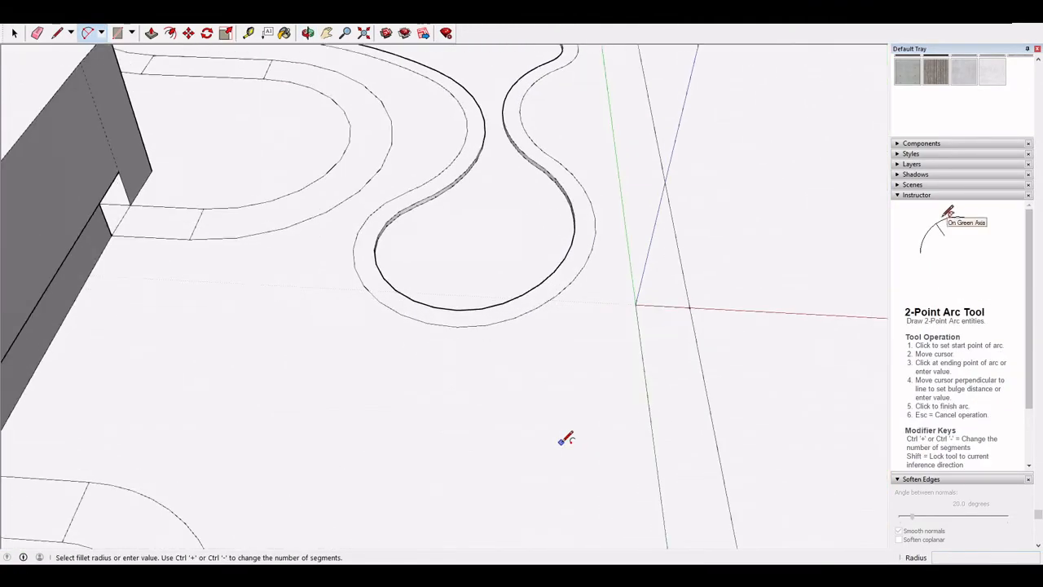
middle_click_drag(633, 436, 489, 383)
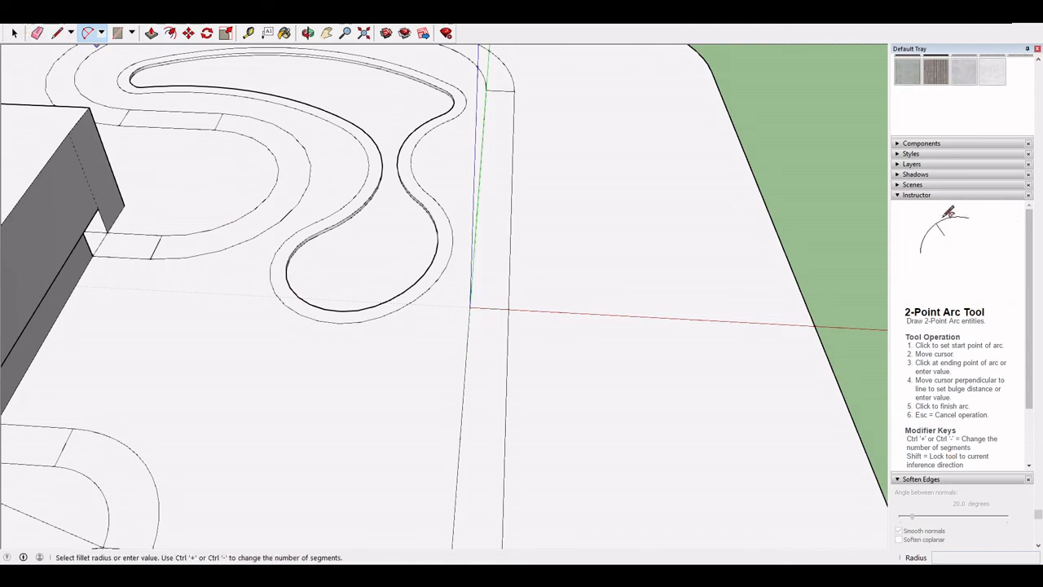
left_click(285, 33)
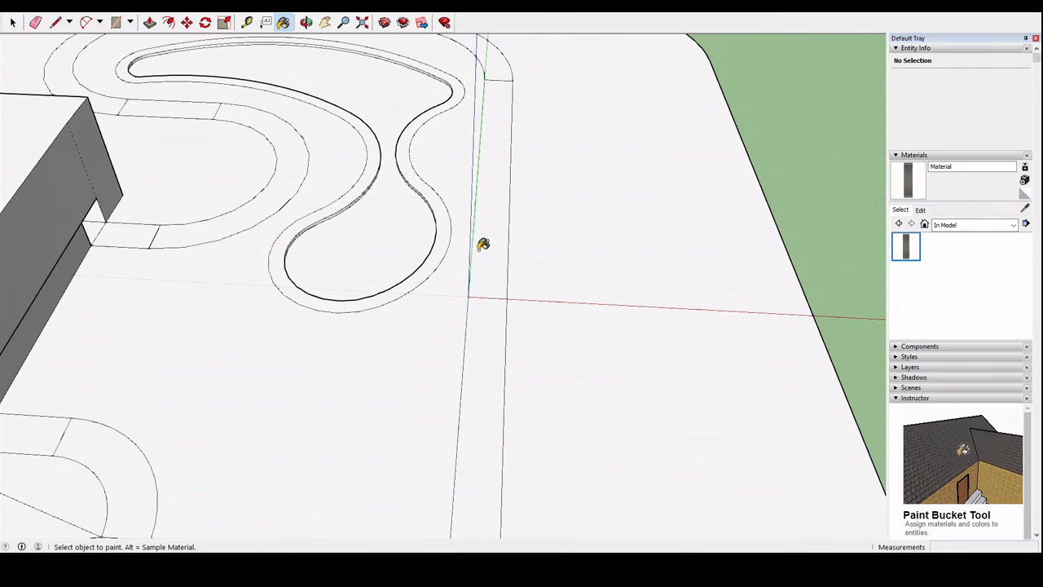
left_click(483, 245)
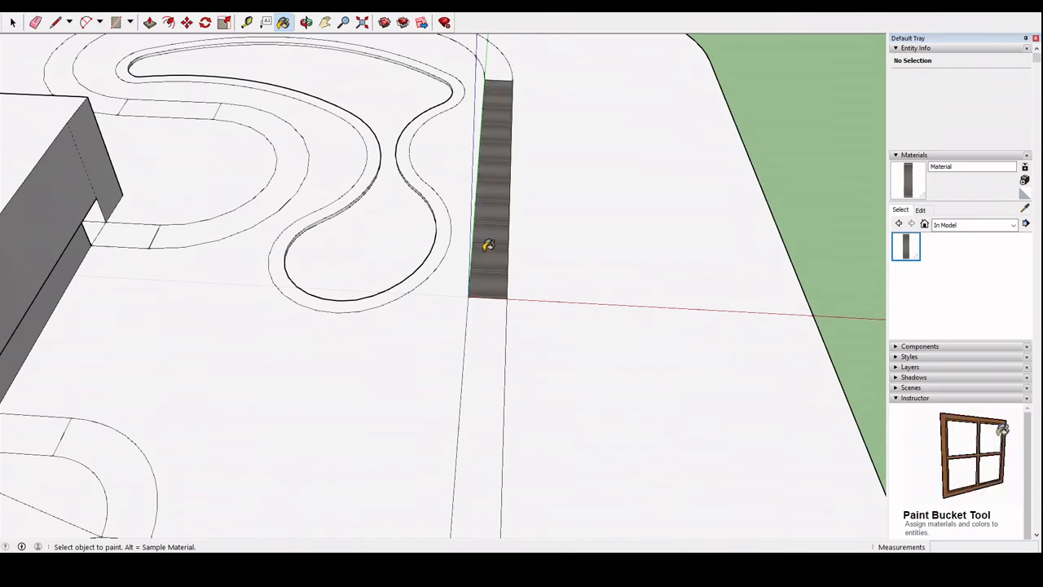
- Try to reposition the road texture on the straight by moving its origin pin to the section's inner corner at the origin
mouse_move(487, 242)
middle_mouse_down()
mouse_move(465, 302)
mouse_move(559, 477)
middle_mouse_up()
key("space")
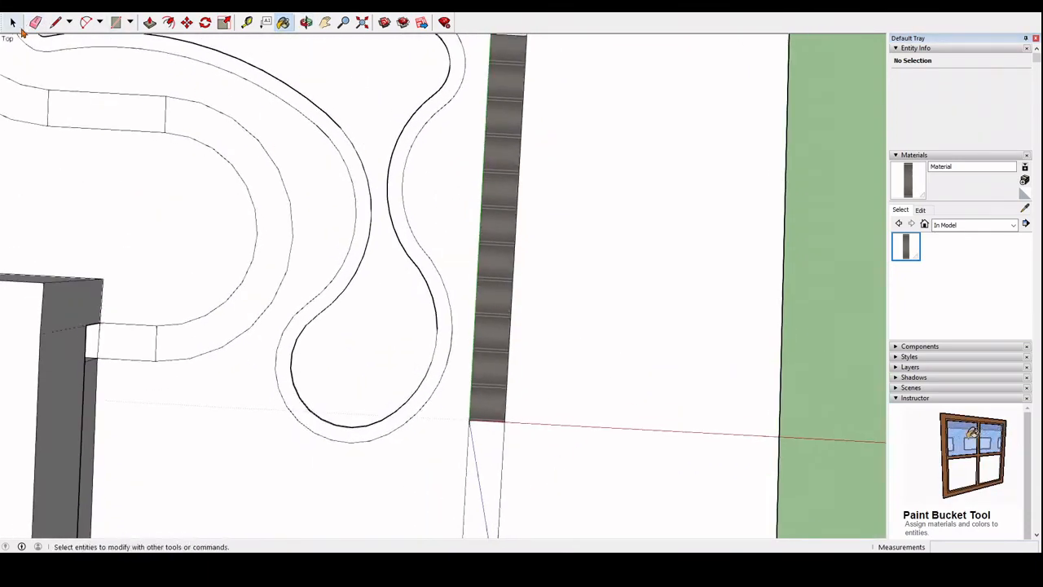
scroll(610, 302, "up", 5)
left_click(610, 302)
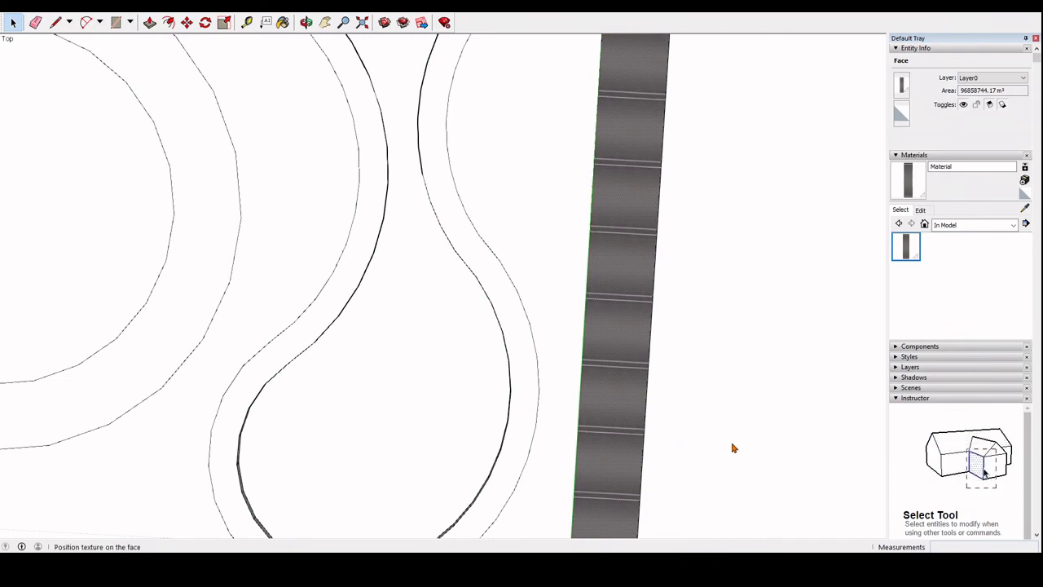
middle_click_drag(728, 433, 628, 311)
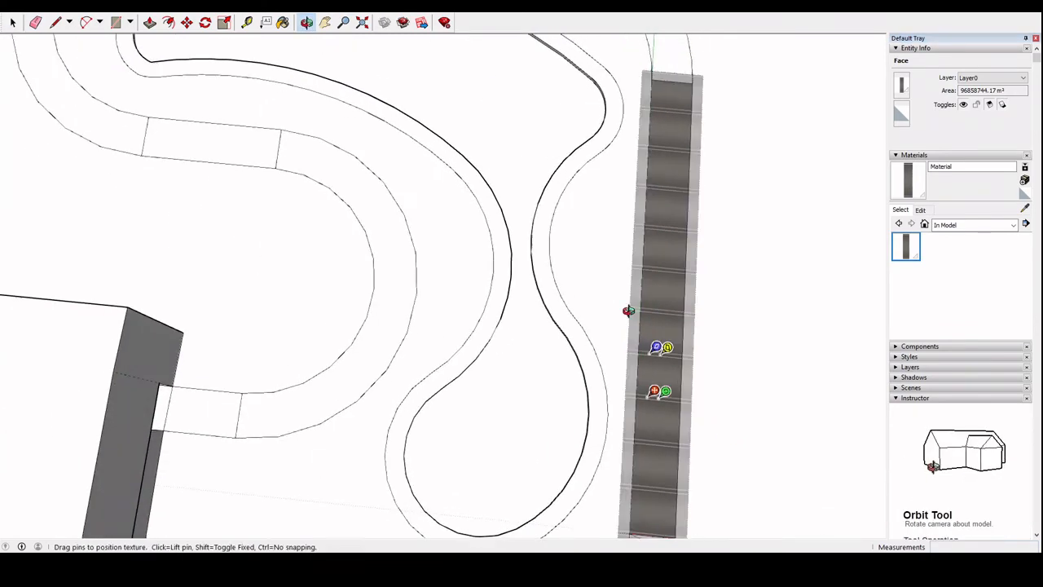
middle_click_drag(708, 379, 617, 278, "shift")
scroll(590, 312, "up", 3)
left_click_drag(536, 383, 582, 468)
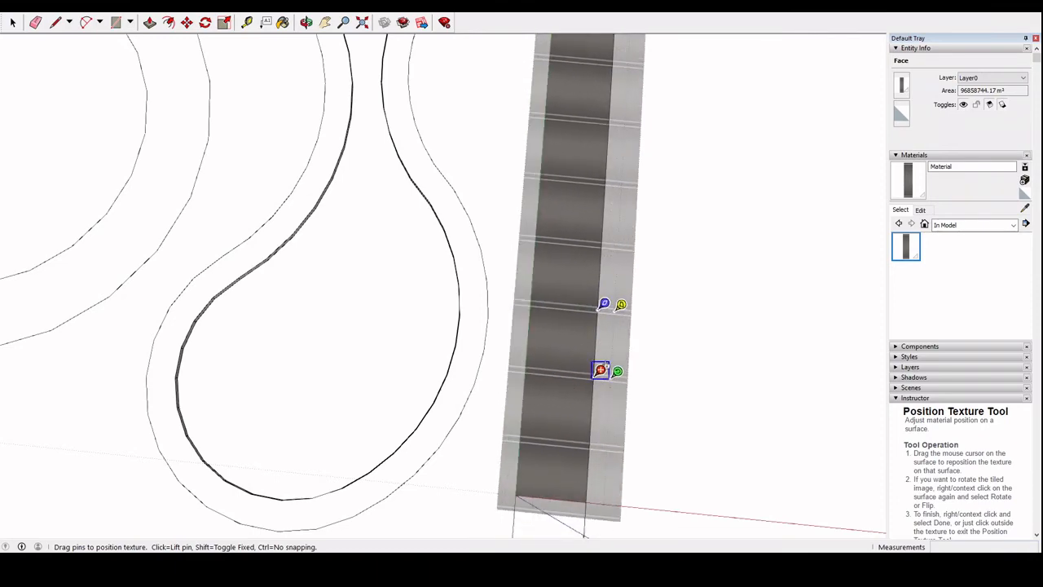
left_click_drag(599, 371, 523, 488)
scroll(557, 493, "up", 3)
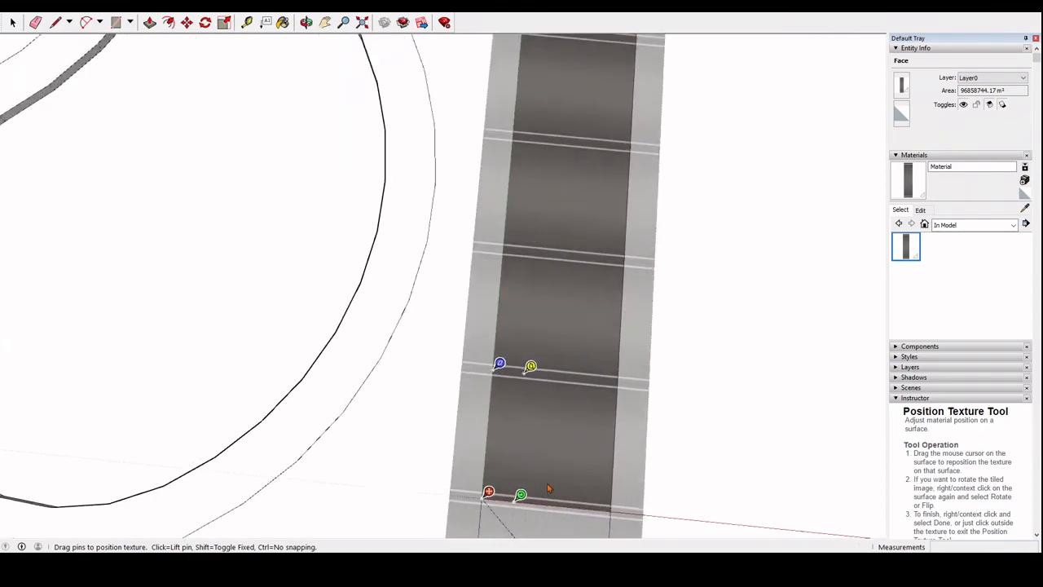
- Try to rotate and scale the straight's texture with its rotation pin, and undo the positioning and the paint
middle_click_drag(557, 493, 475, 458)
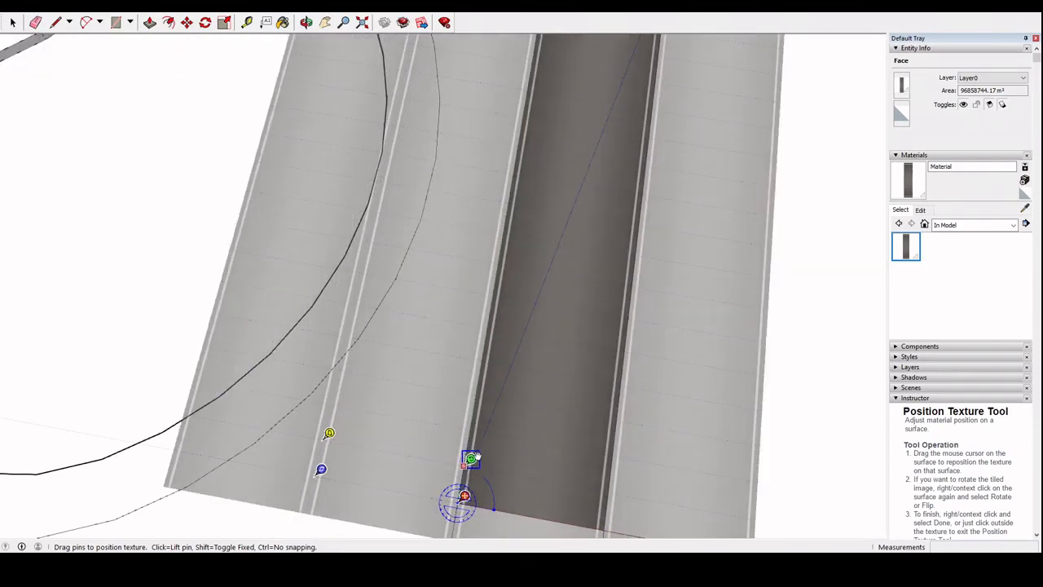
left_click_drag(472, 459, 487, 467)
scroll(489, 467, "up", 3)
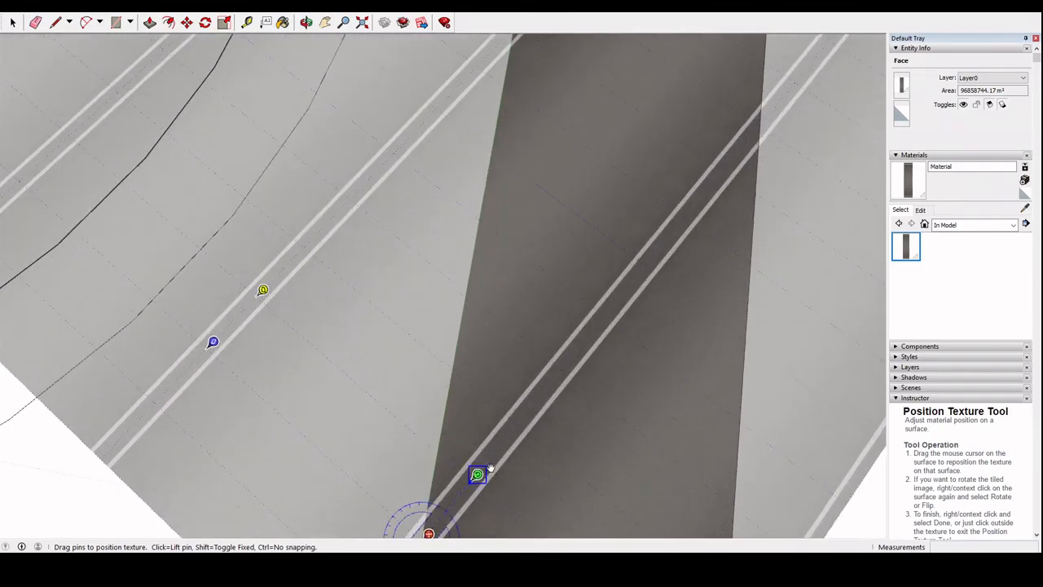
middle_click_drag(481, 496, 517, 314, "shift")
scroll(483, 316, "up", 3)
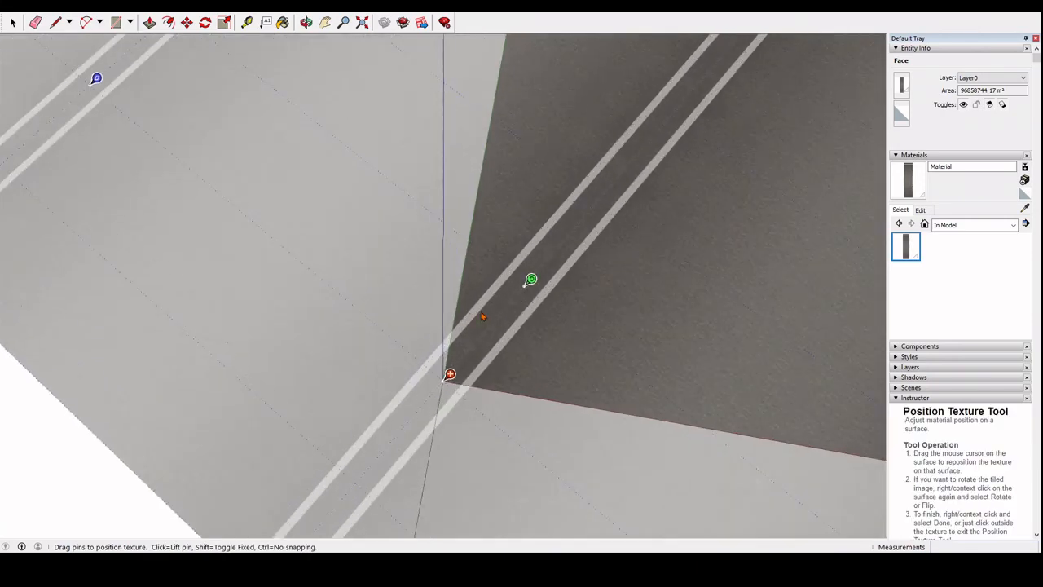
key("ctrl+z")
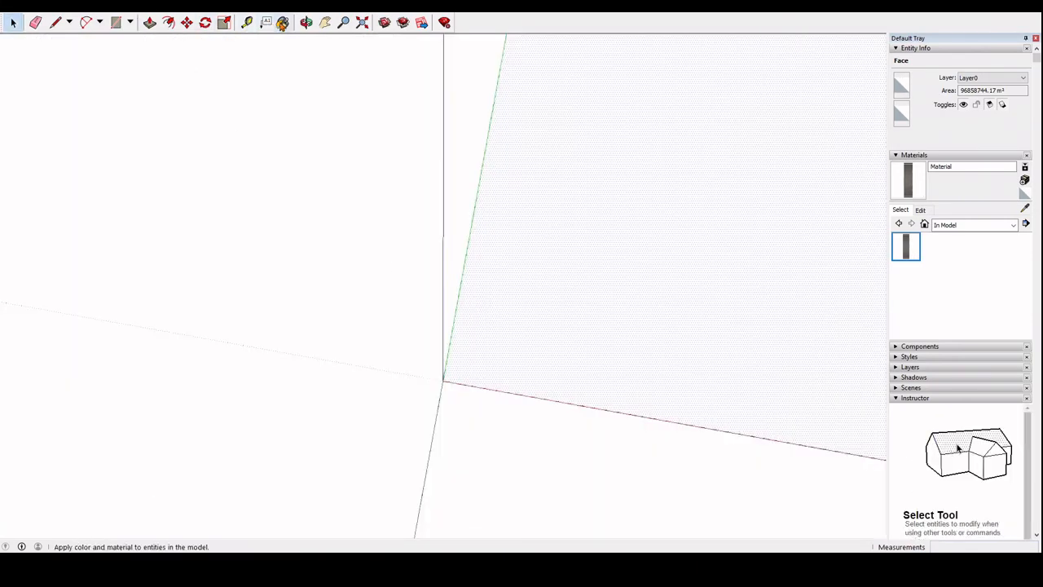
- Repaint the straight track section with the road texture material
left_click(282, 22)
left_click(628, 326)
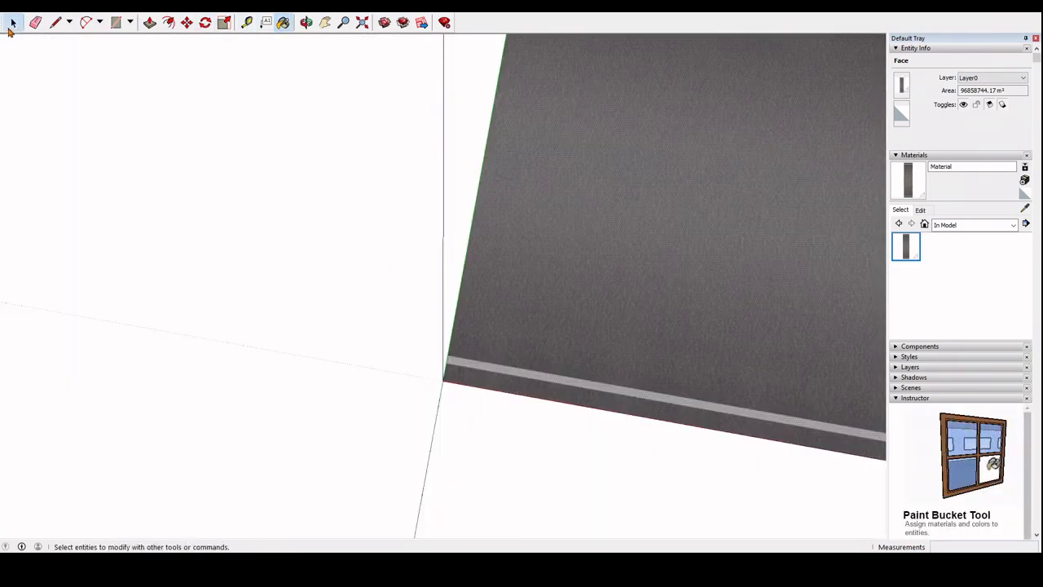
left_click(13, 23)
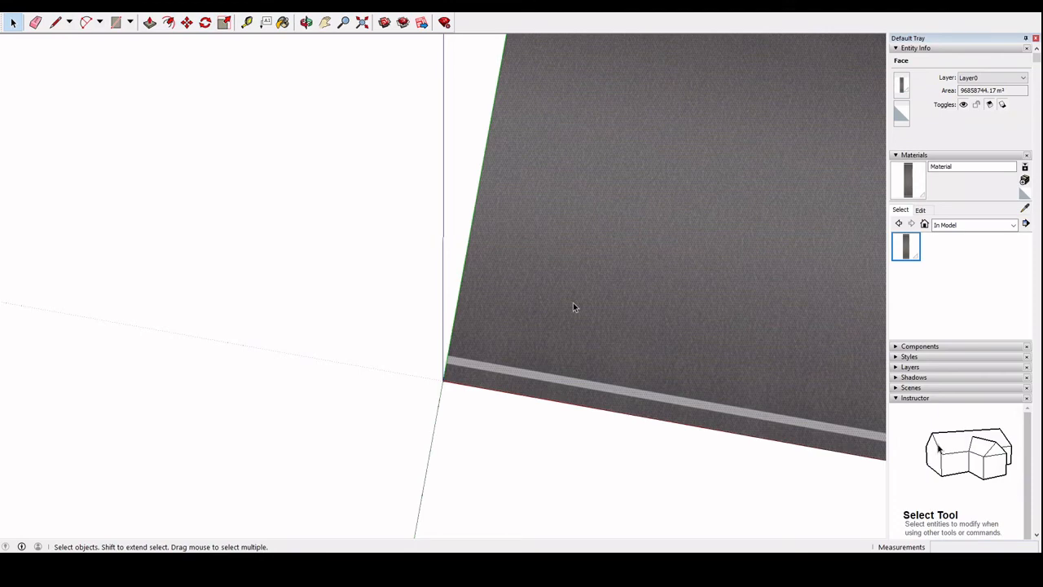
- Reposition the road texture on the straight so its white lines run lengthwise along both side edges
left_click(691, 447)
left_click_drag(578, 396, 468, 249)
scroll(479, 261, "down", 2)
scroll(481, 289, "down", 3)
middle_click_drag(542, 270, 613, 43)
left_click(642, 70)
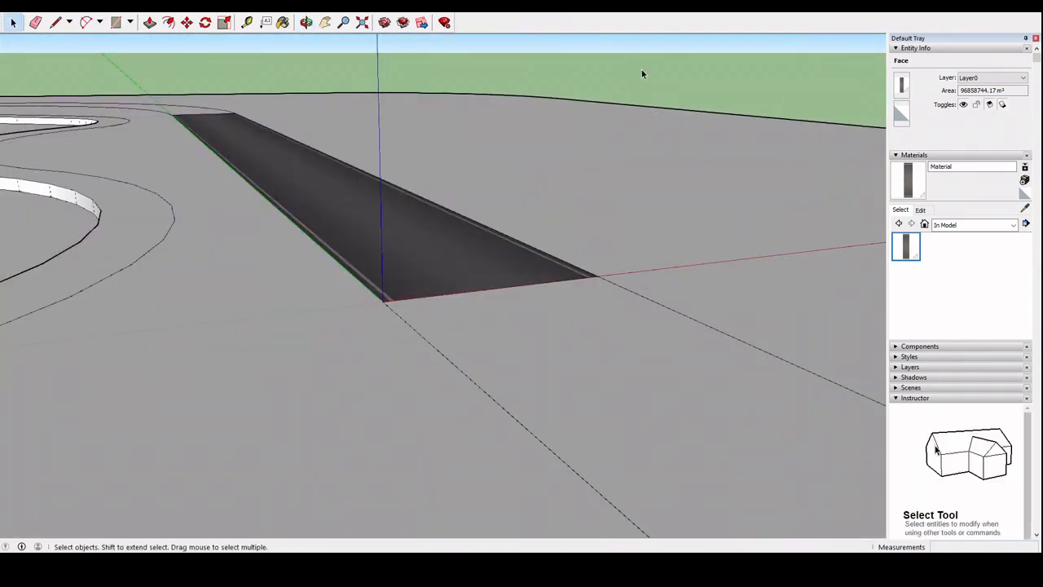
middle_click_drag(524, 142, 487, 174)
left_click(761, 82)
- Draw four 3000 m cross lines between matching inner and outer arc vertices of the bend, starting beside the painted straight
middle_click_drag(390, 197, 315, 454)
middle_click_drag(312, 313, 336, 492, "shift")
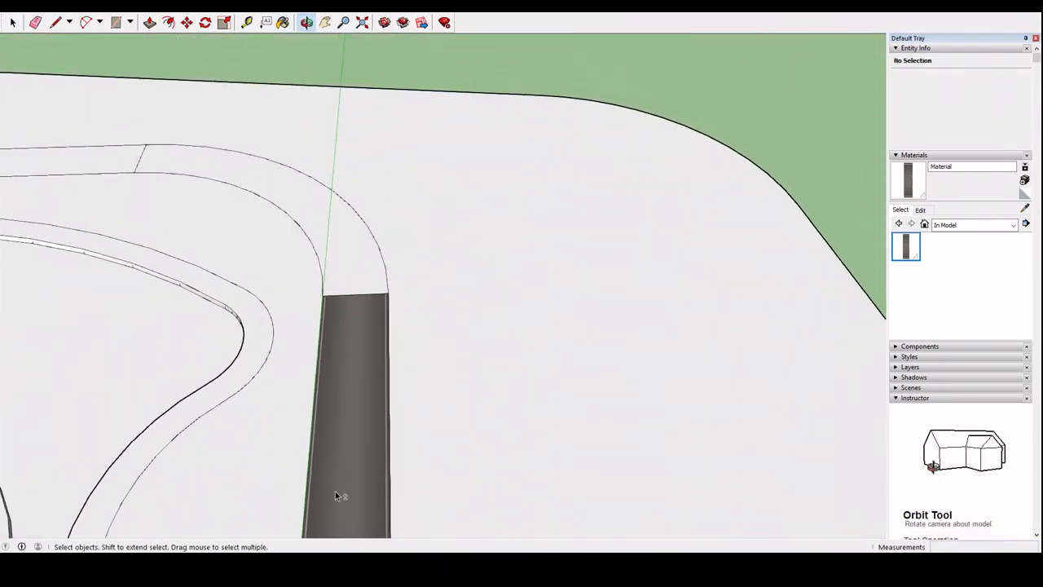
left_click(55, 22)
scroll(288, 214, "up", 2)
scroll(289, 214, "up", 3)
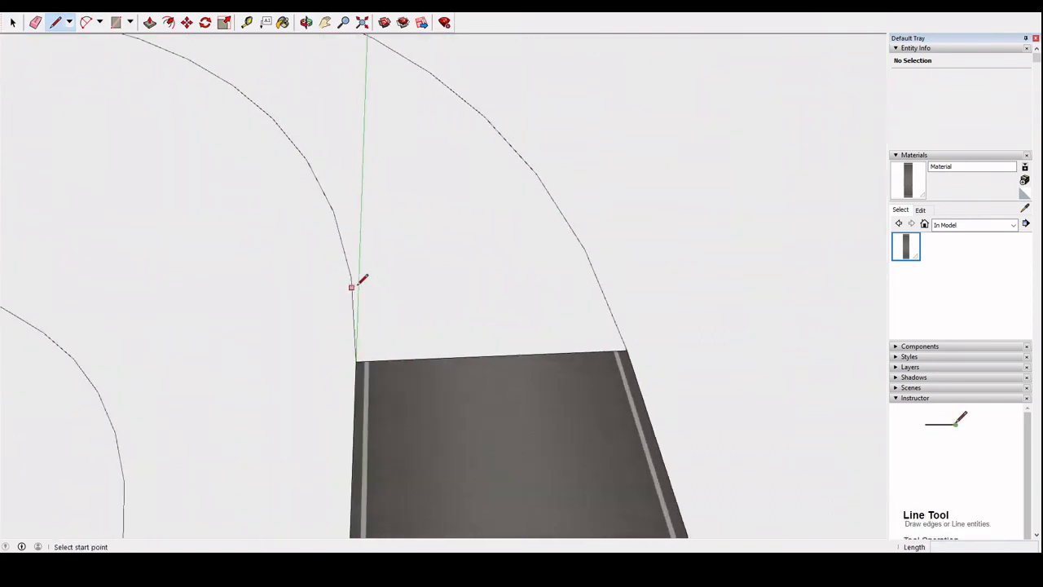
left_click(354, 277)
left_click(583, 249)
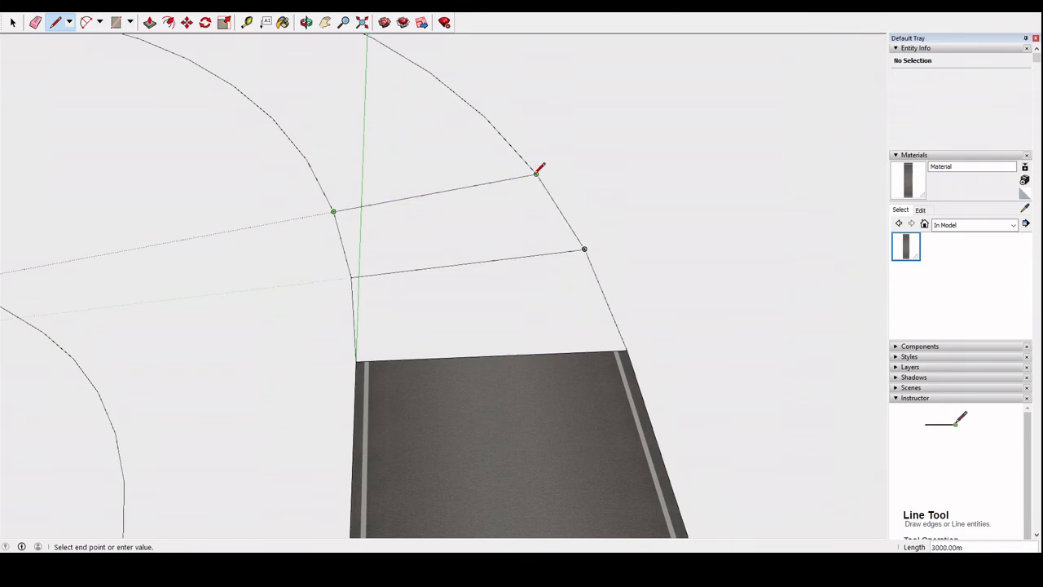
left_click(536, 170)
mouse_move(414, 171)
middle_mouse_down()
mouse_move(583, 220)
mouse_move(324, 244)
mouse_move(401, 232)
middle_mouse_up()
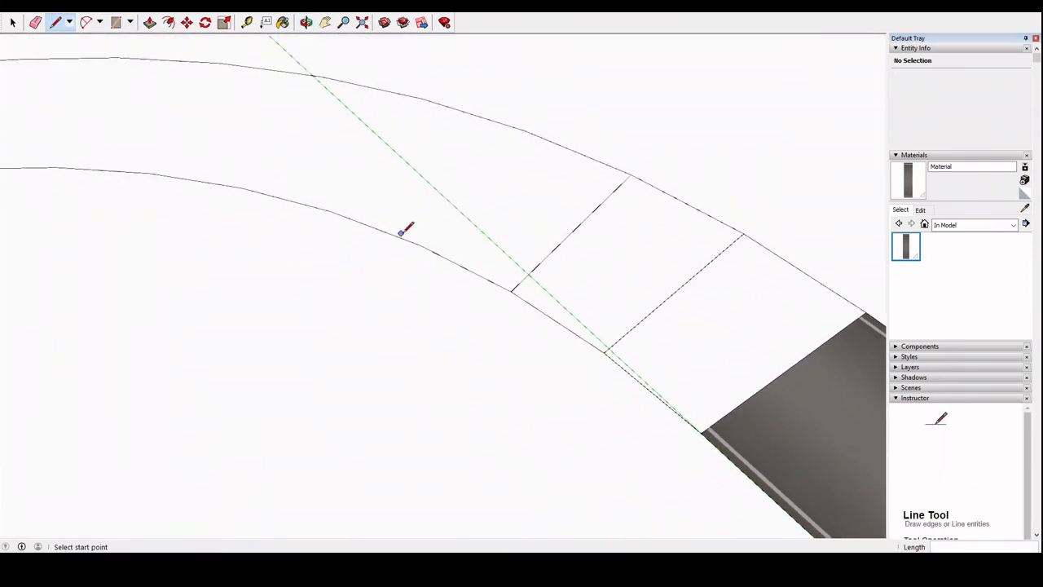
left_click(420, 245)
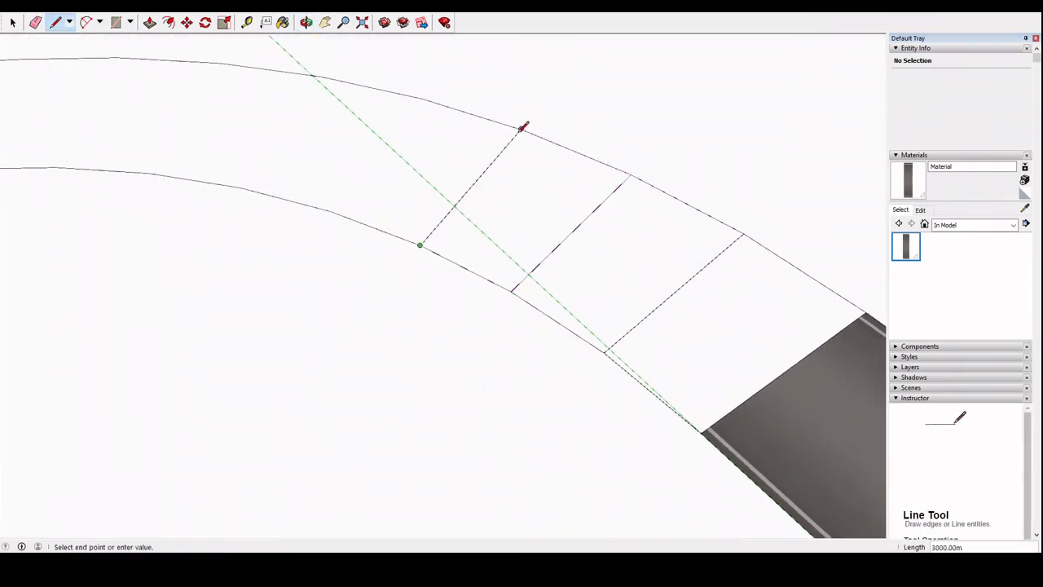
left_click(526, 129)
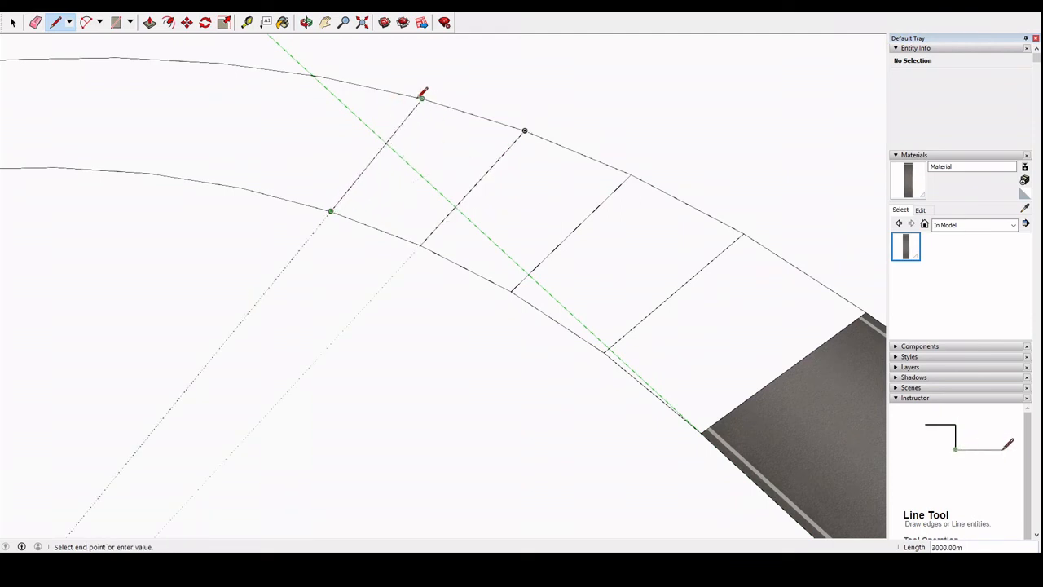
left_click(421, 99)
- Draw the remaining cross lines between matching inner and outer vertices of the bend, up to its far end
left_click(295, 213)
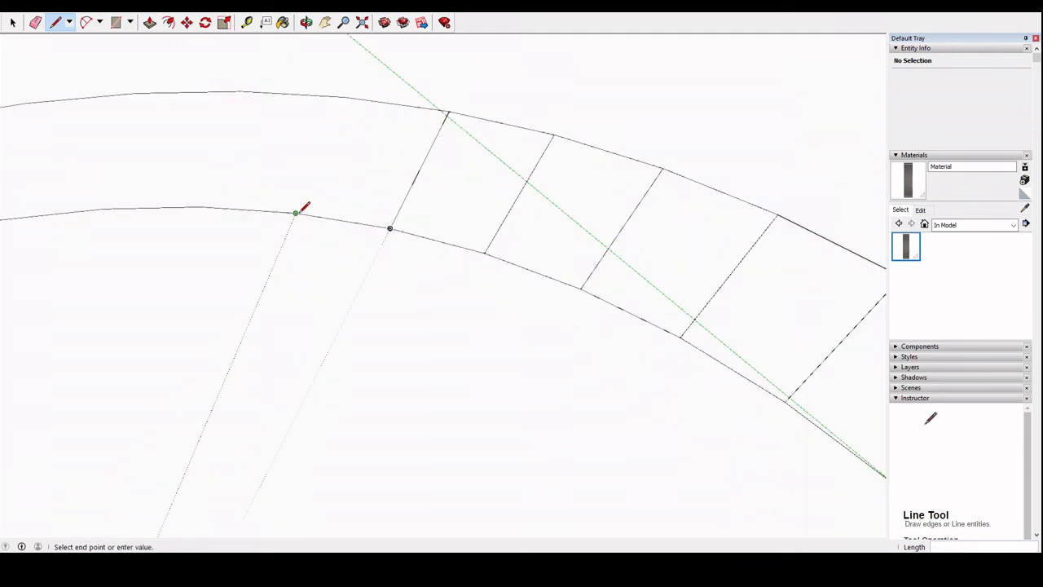
left_click(345, 97)
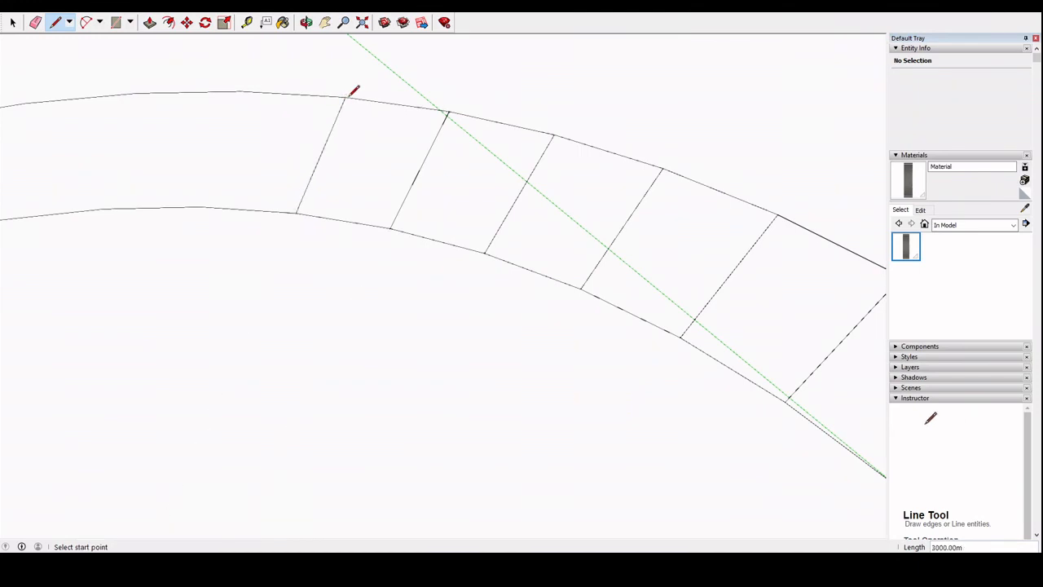
left_click(201, 206)
left_click(241, 91)
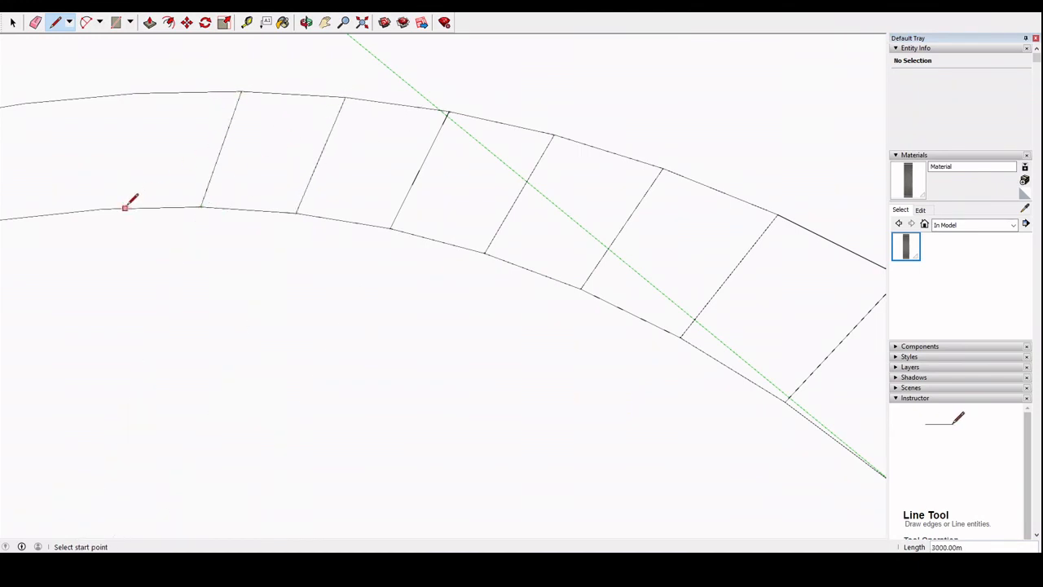
middle_click_drag(124, 208, 337, 301)
left_click(324, 301)
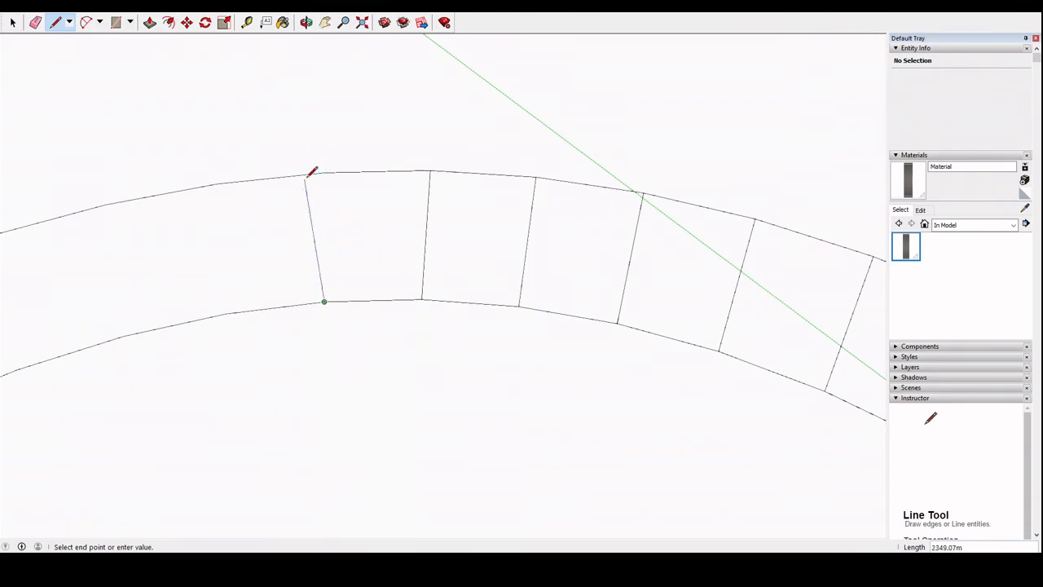
left_click(324, 173)
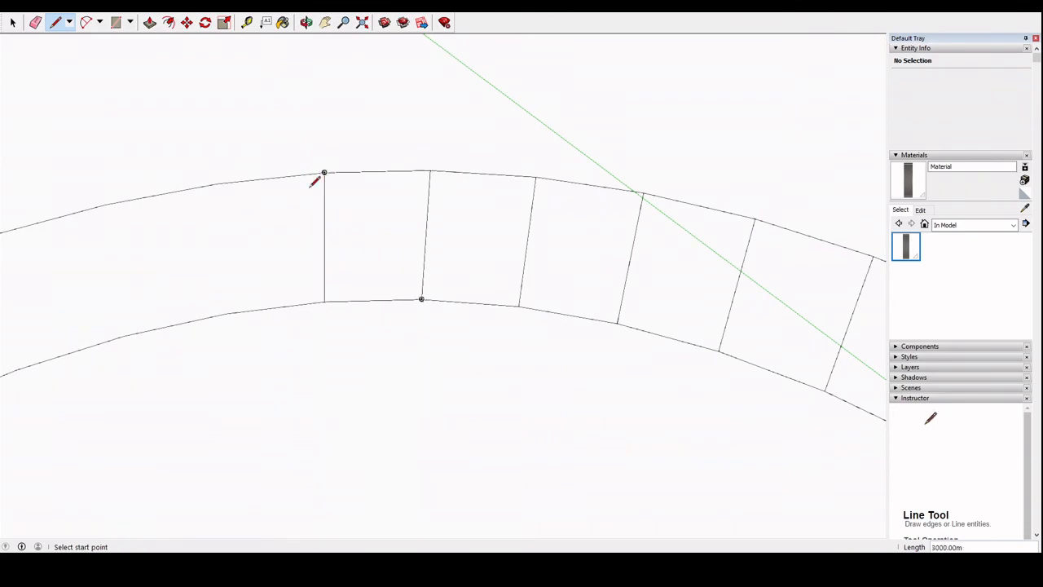
left_click(226, 312)
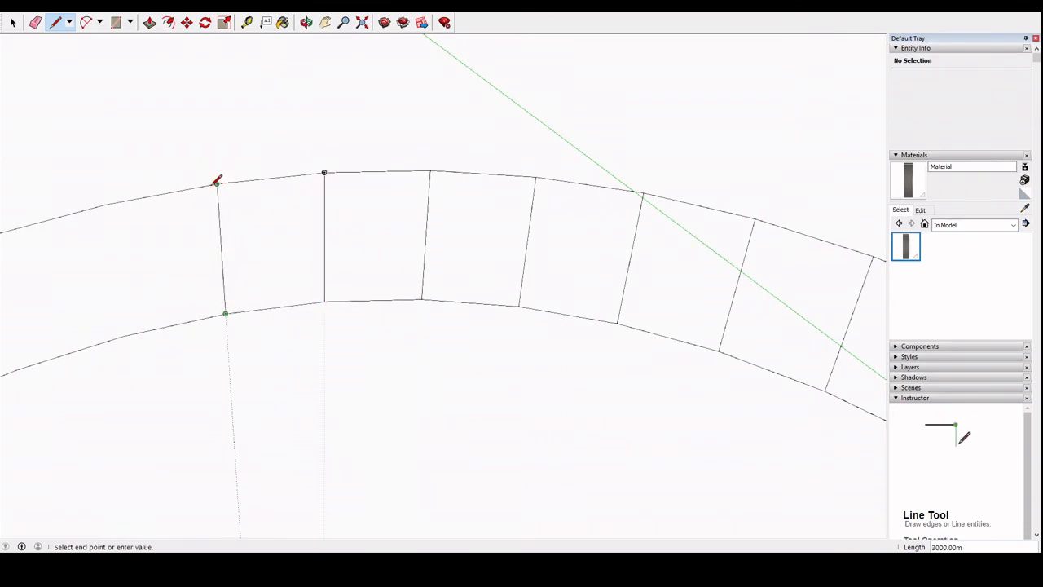
left_click(218, 183)
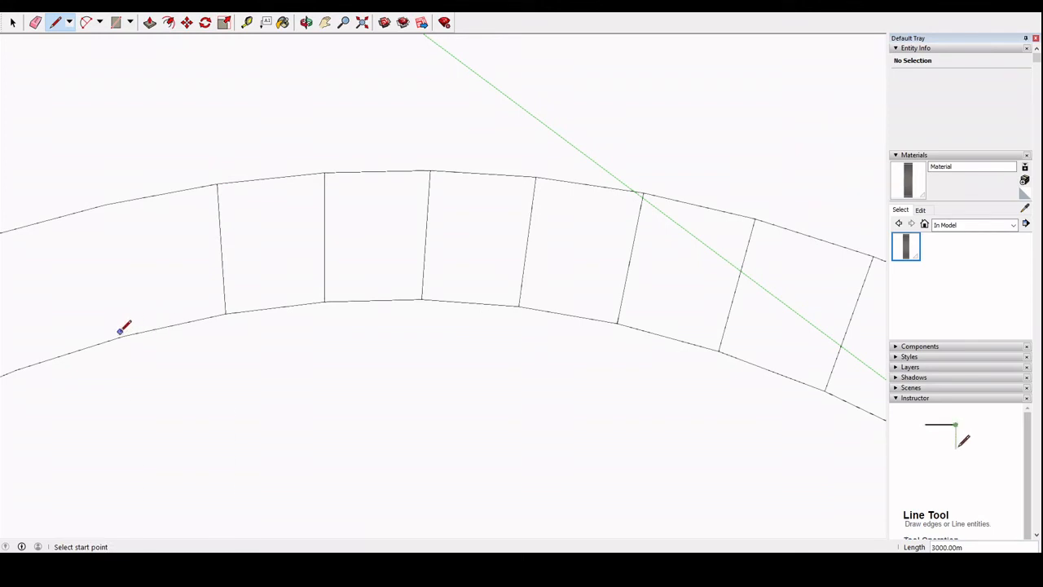
left_click(93, 207)
mouse_move(88, 217)
middle_mouse_down()
mouse_move(441, 258)
mouse_move(319, 351)
middle_mouse_up()
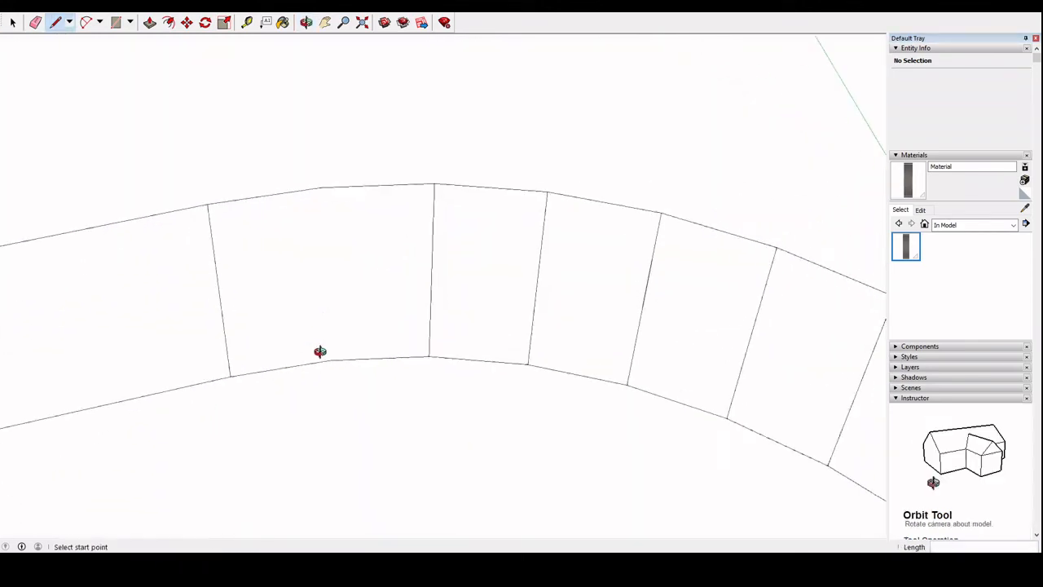
left_click(321, 187)
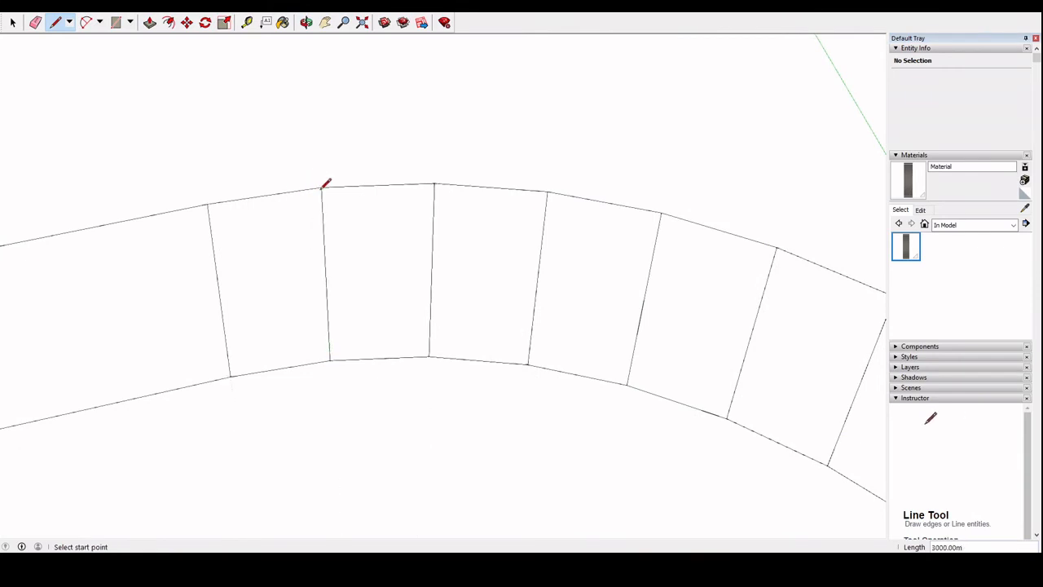
- Paint the bend's first segment with the road texture sampled from the adjoining straight
left_click(282, 22)
mouse_move(522, 277)
middle_mouse_down()
mouse_move(551, 294)
mouse_move(349, 209)
mouse_move(440, 263)
middle_mouse_up()
left_click(440, 264)
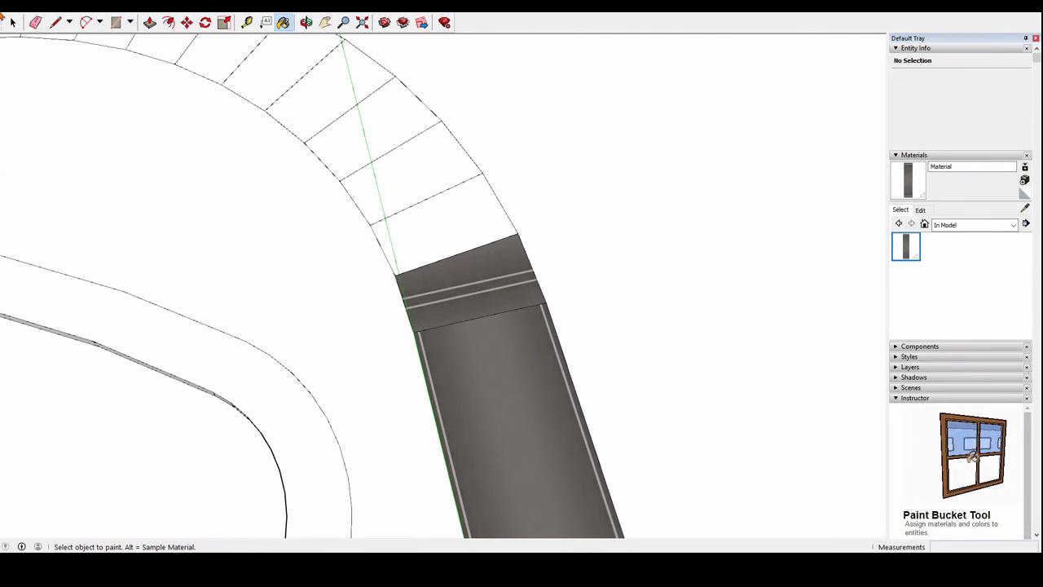
key("space")
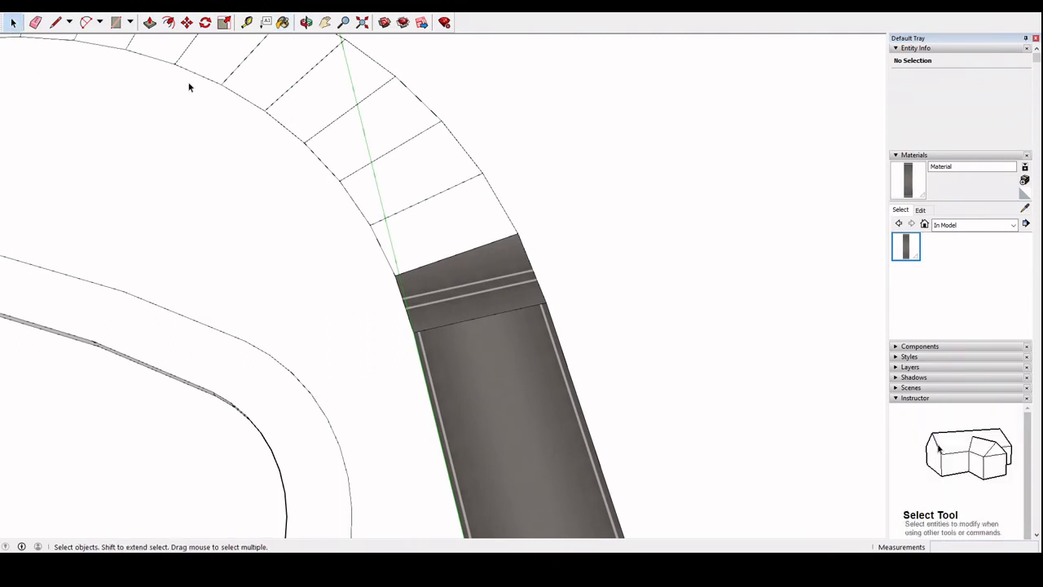
left_click(282, 22)
key("alt")
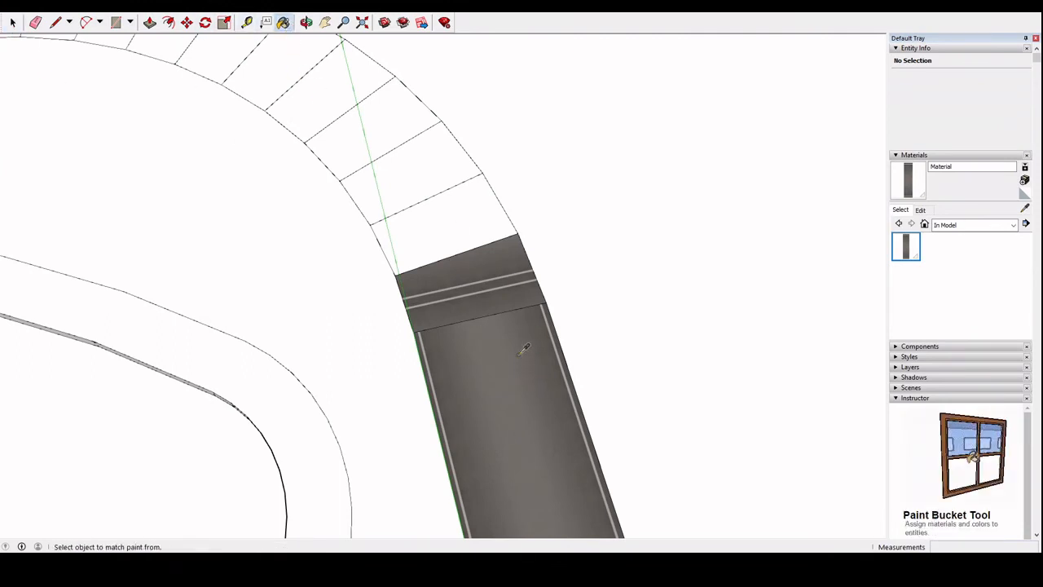
left_click(476, 304)
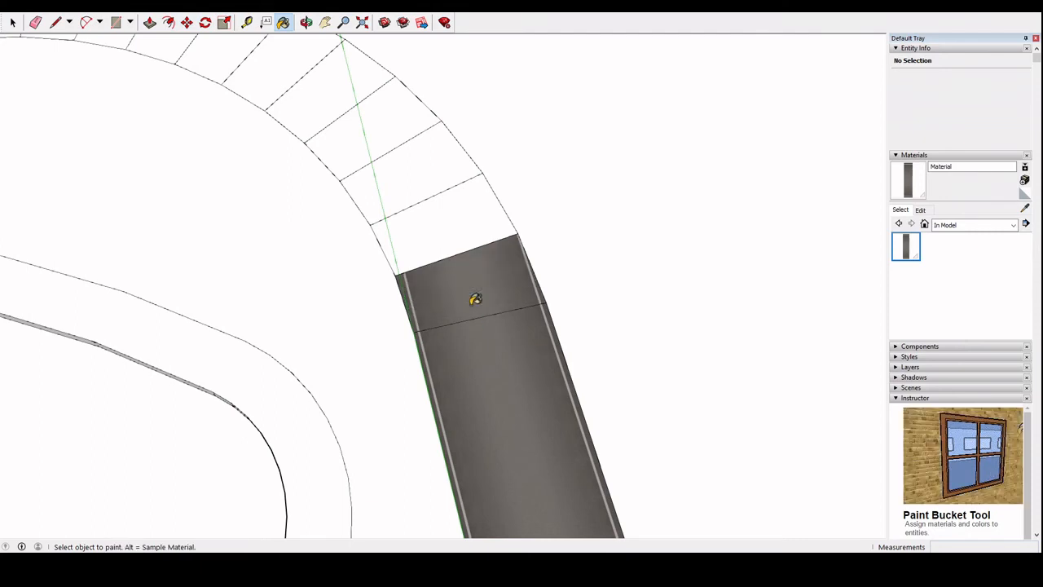
- Reposition the road texture on the bend's first segment so its white lines follow both side edges
scroll(473, 300, "up", 4)
left_click(12, 23)
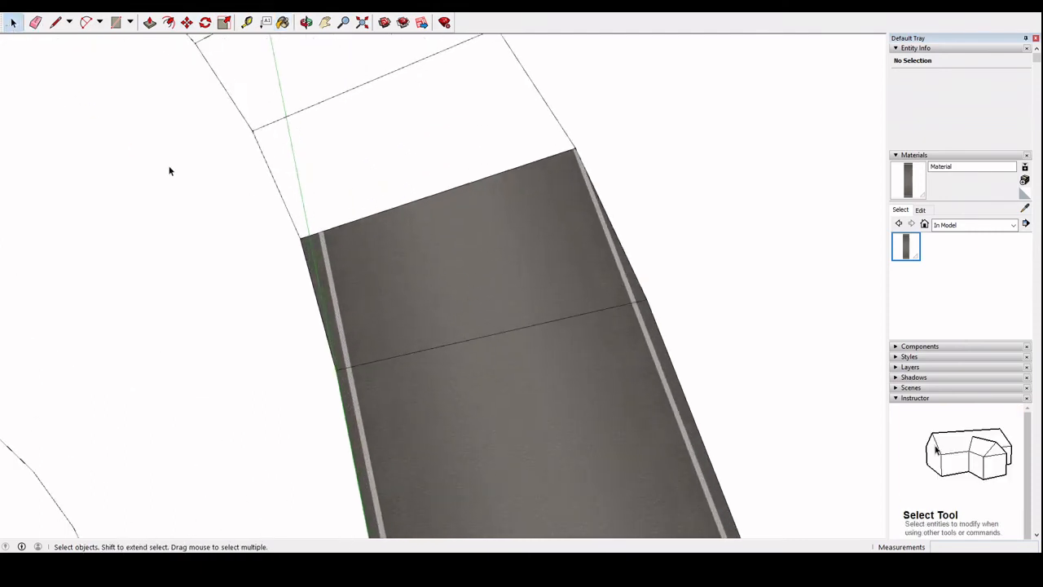
left_click(465, 388)
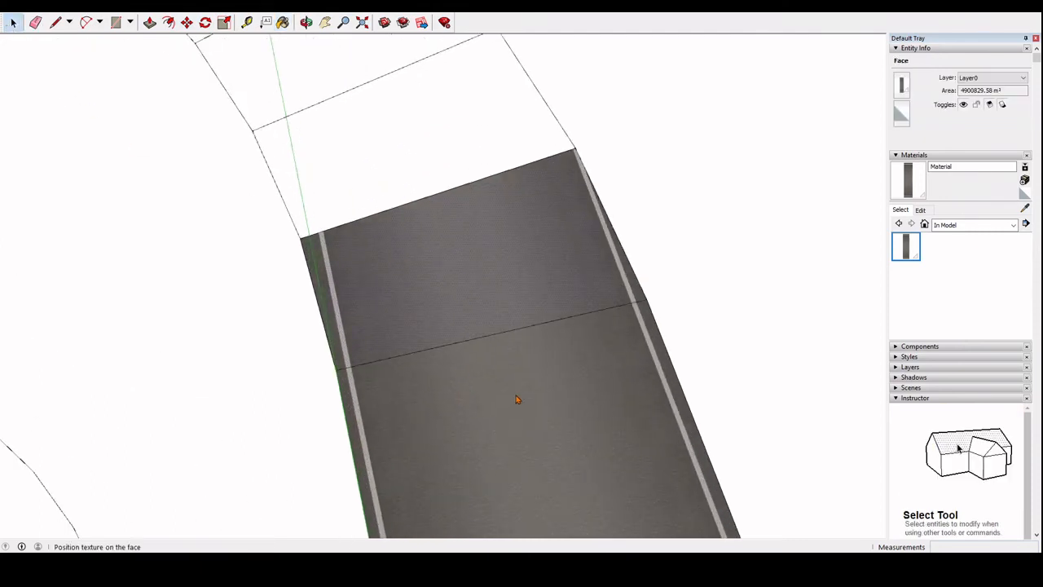
scroll(515, 399, "up", 2)
scroll(412, 363, "down", 1)
mouse_move(261, 265)
left_mouse_down()
mouse_move(280, 310)
mouse_move(255, 265)
left_mouse_up()
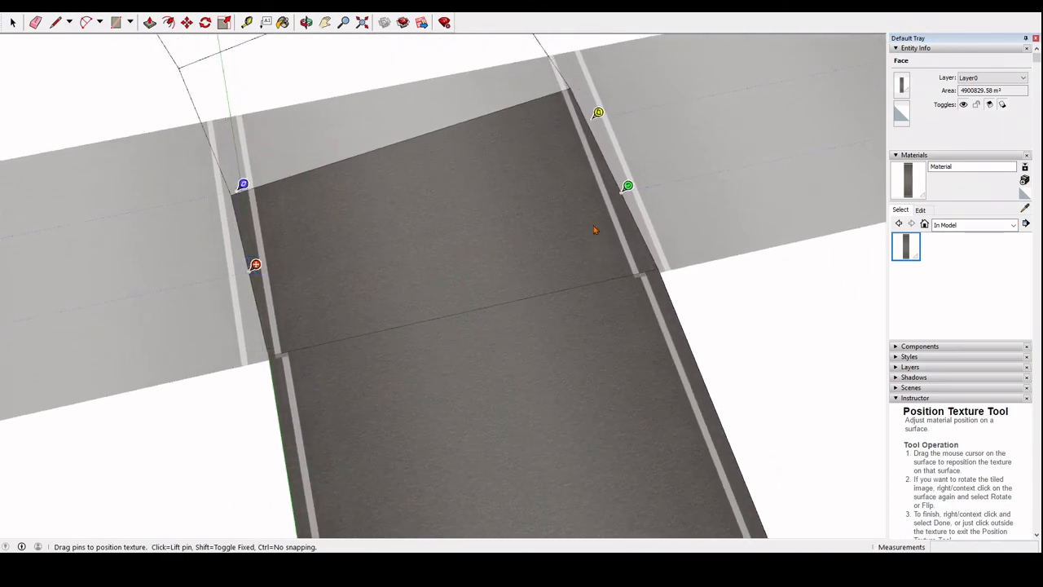
left_click_drag(628, 186, 617, 165)
left_click(715, 361)
- Paint the bend's second segment with the sampled road texture and align its white lines with both side edges
mouse_move(714, 361)
middle_mouse_down()
mouse_move(453, 206)
mouse_move(451, 224)
middle_mouse_up()
left_click(283, 22)
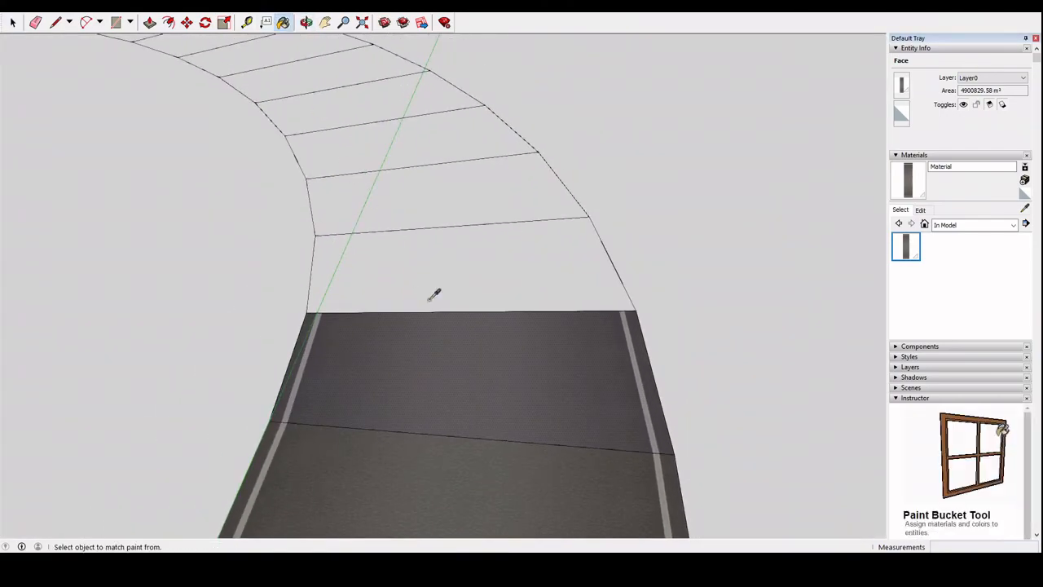
left_click(442, 334, "alt")
left_click(369, 222)
left_click(12, 22)
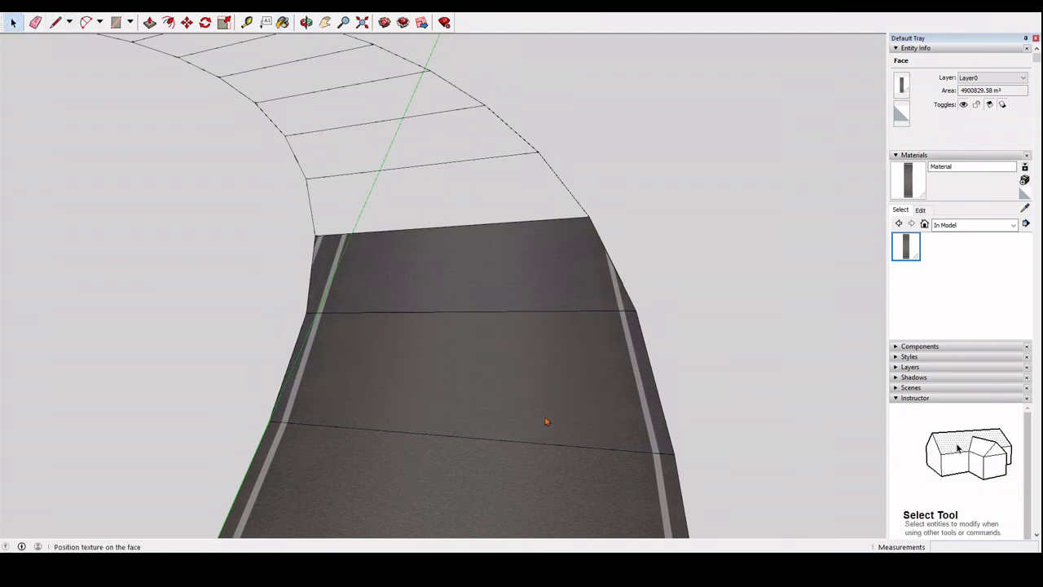
left_click_drag(313, 305, 318, 266)
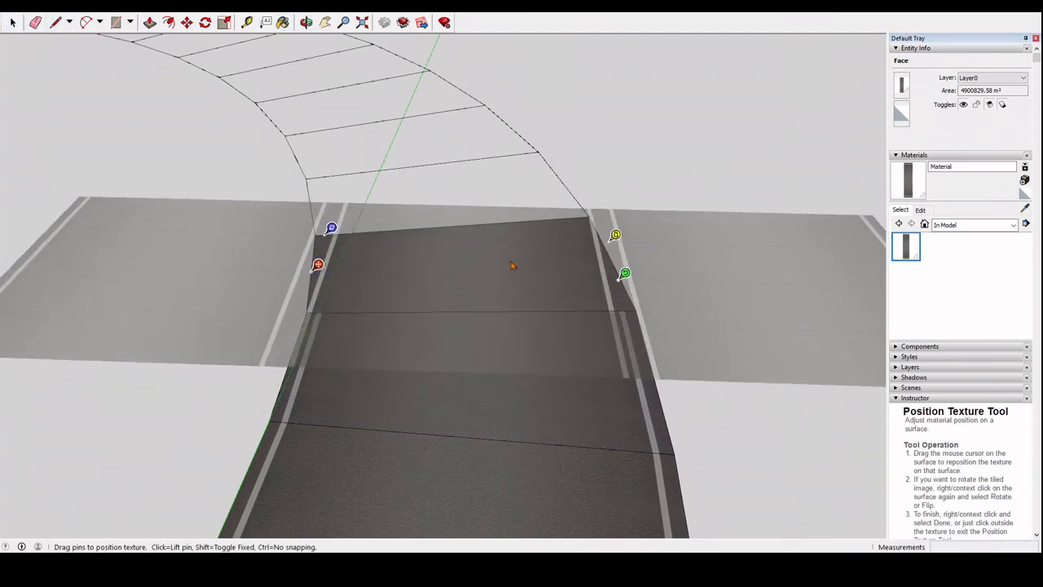
left_click_drag(625, 274, 617, 252)
middle_click_drag(617, 252, 712, 130)
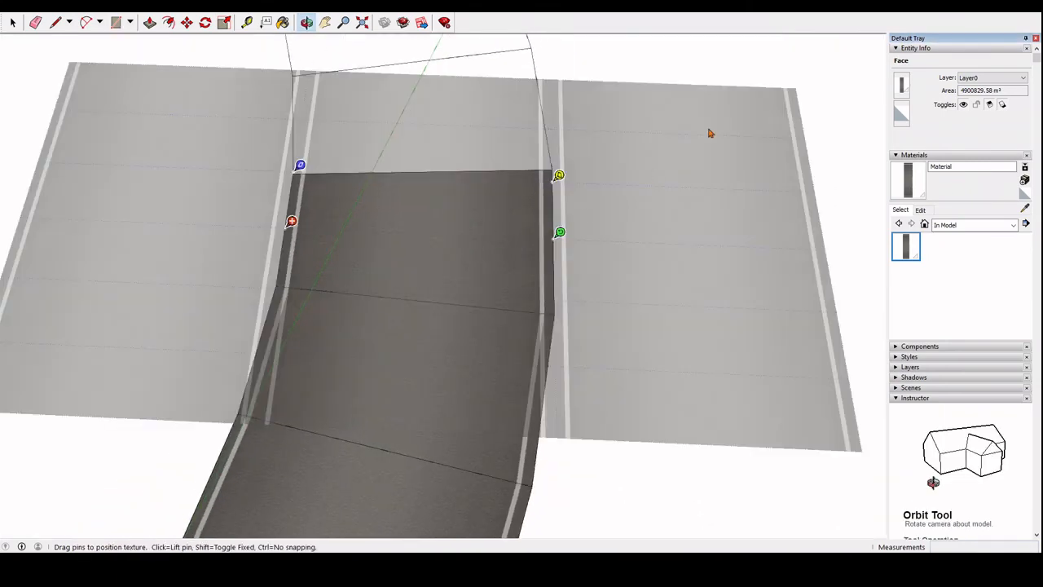
left_click(655, 52)
- Paint the bend's third segment with the sampled road texture and fit its white lines along both side edges
scroll(381, 245, "up", 3)
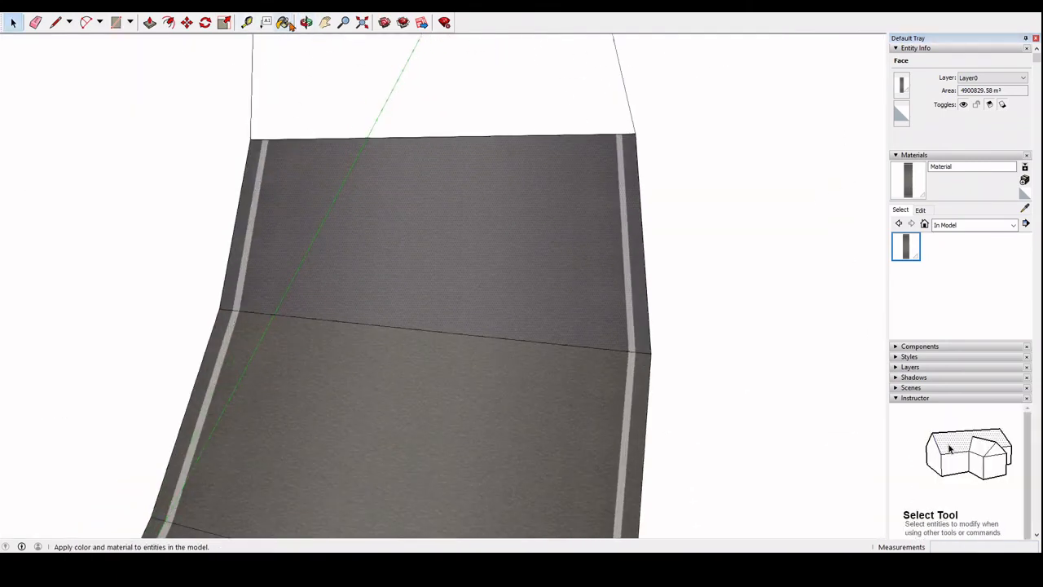
left_click(283, 23)
left_click(404, 228, "alt")
mouse_move(475, 206)
middle_mouse_down("shift")
mouse_move(526, 302)
mouse_move(559, 424)
middle_mouse_up("shift")
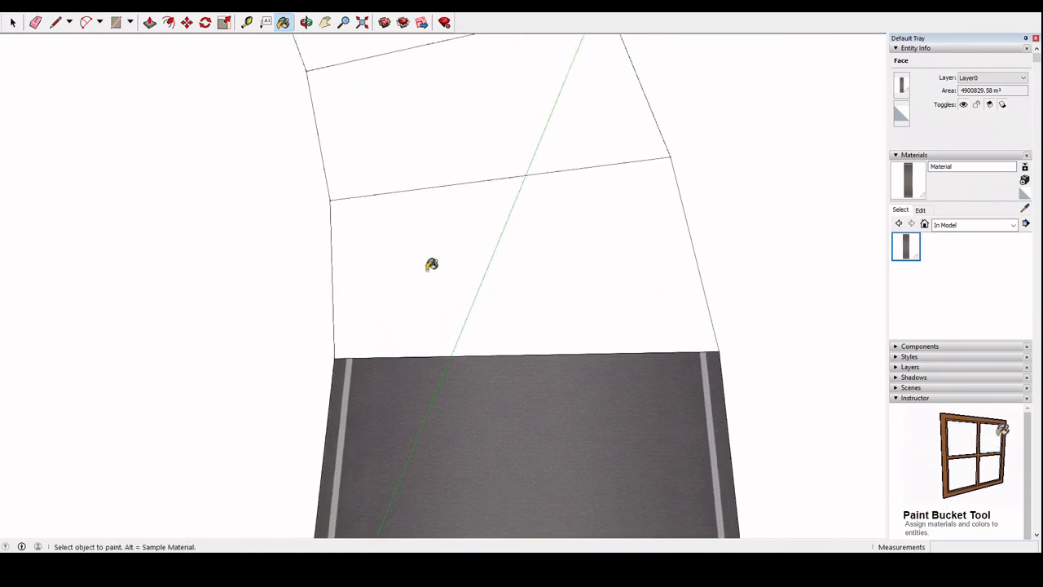
left_click(422, 262)
key("space")
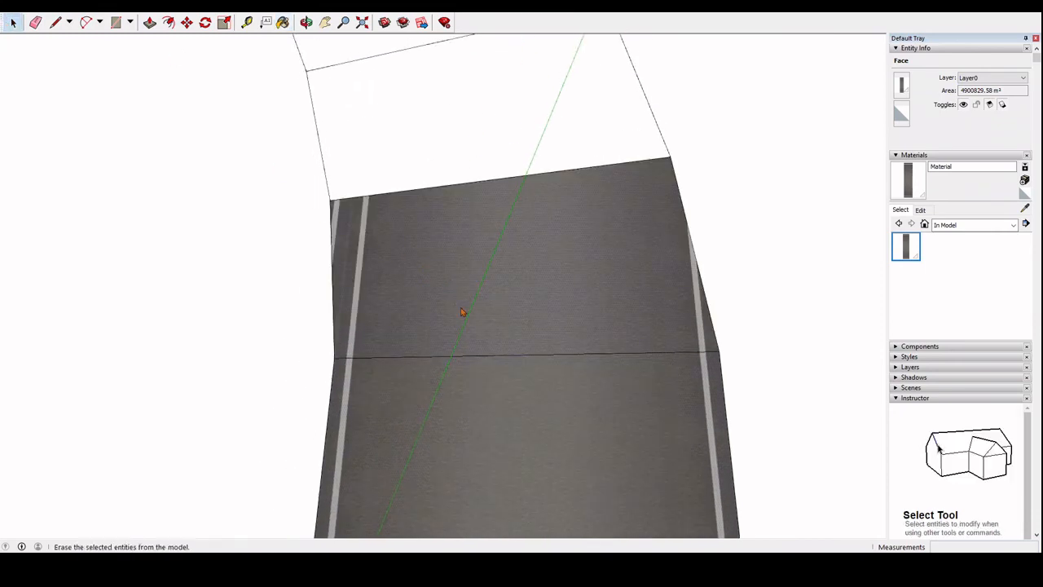
left_click(571, 431)
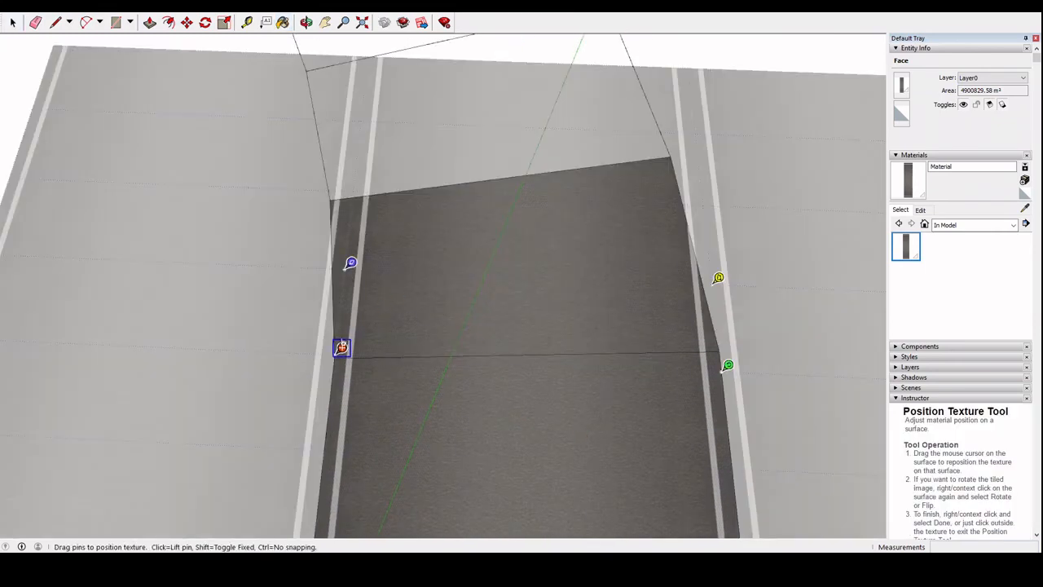
left_click_drag(342, 348, 339, 270)
left_click_drag(708, 283, 702, 243)
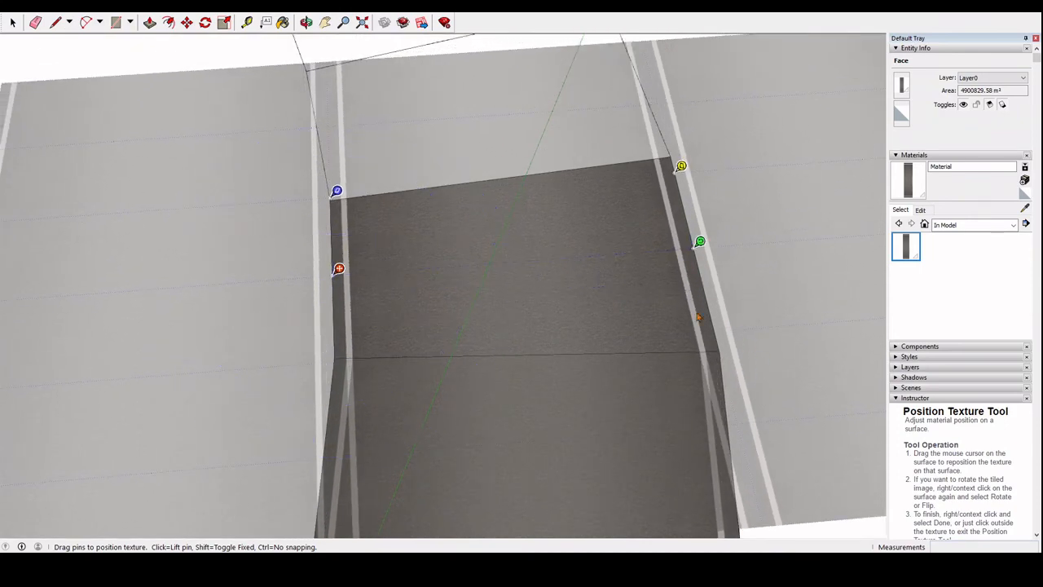
left_click(230, 44)
- Paint the bend's fourth segment with the road texture and adjust its texture position to the side edges
left_click(282, 22)
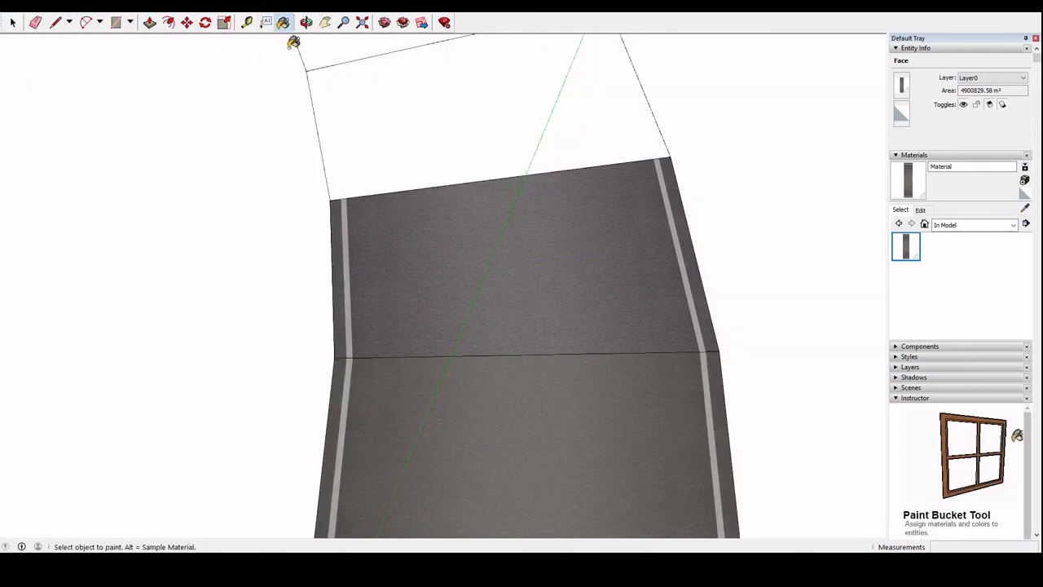
left_click(375, 120)
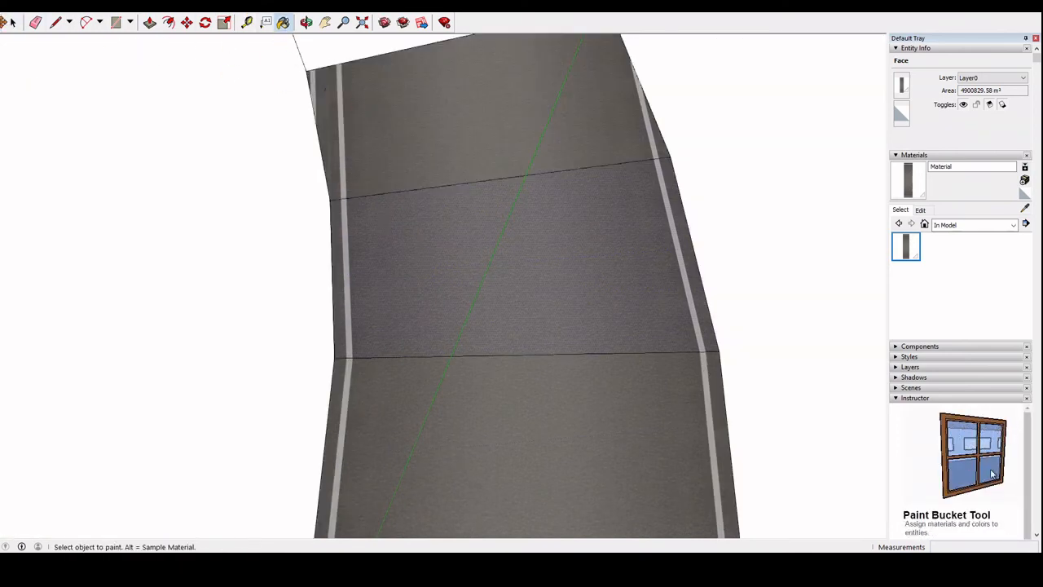
key("space")
mouse_move(532, 308)
middle_mouse_down()
mouse_move(541, 494)
mouse_move(407, 295)
middle_mouse_up()
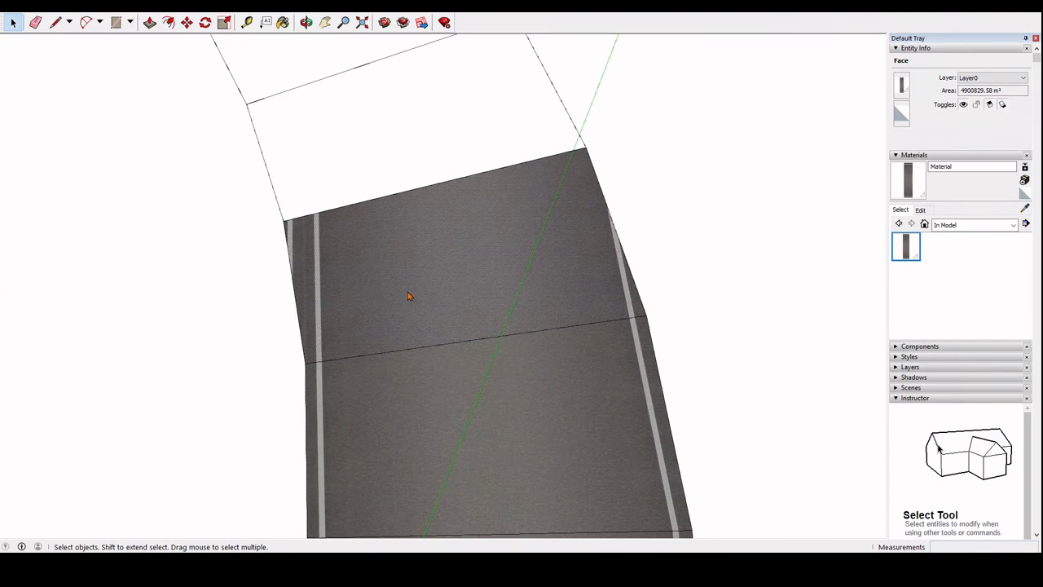
right_click(408, 293)
left_click(541, 431)
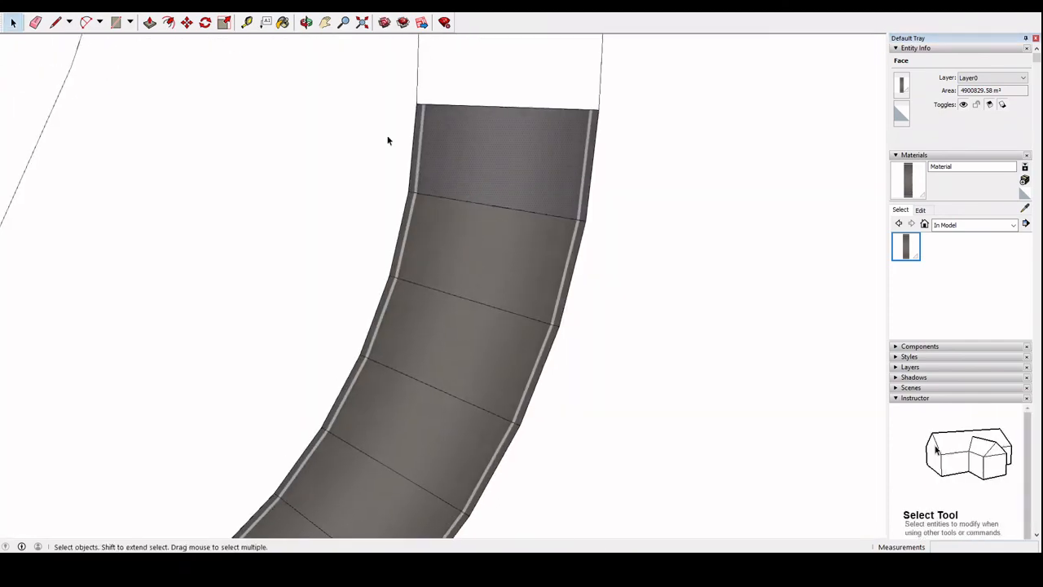
- Paint the long straight beyond the bend with the road texture and align its white lines with both edges
key("b")
mouse_move(386, 138)
middle_mouse_down()
mouse_move(577, 447)
mouse_move(433, 305)
middle_mouse_up()
key("b")
left_click(432, 238)
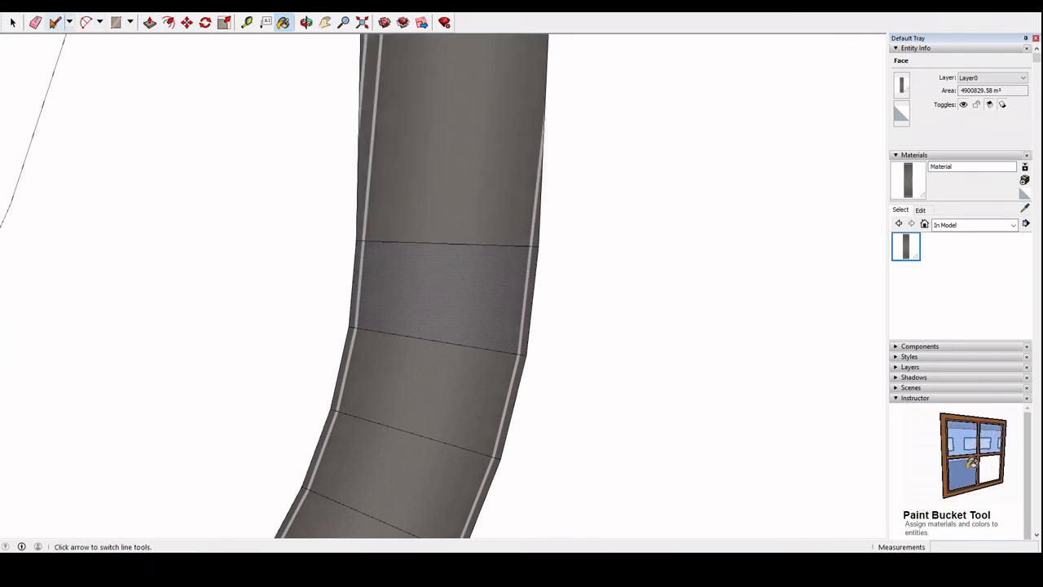
left_click(13, 22)
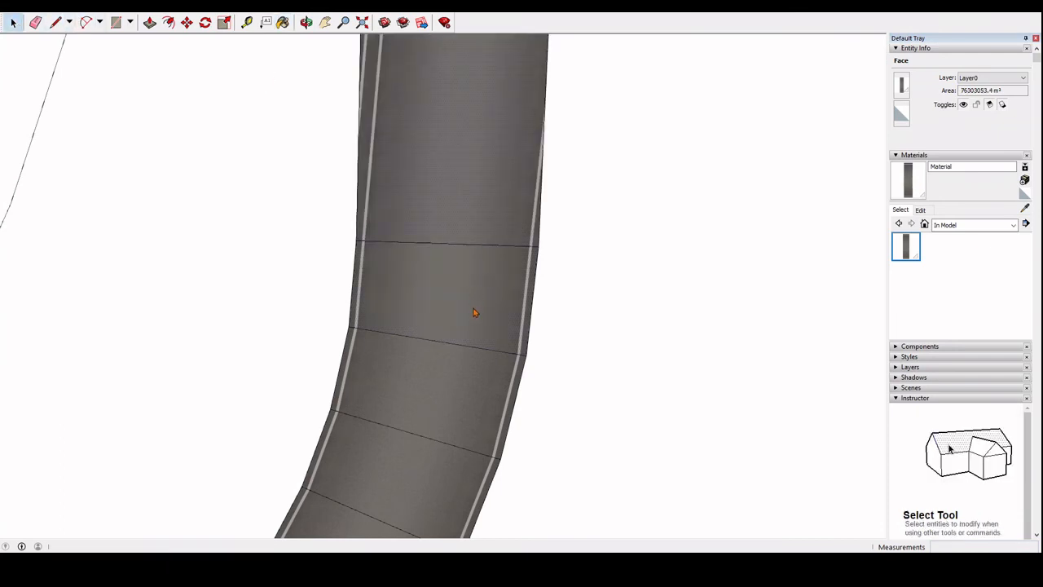
left_click(566, 316)
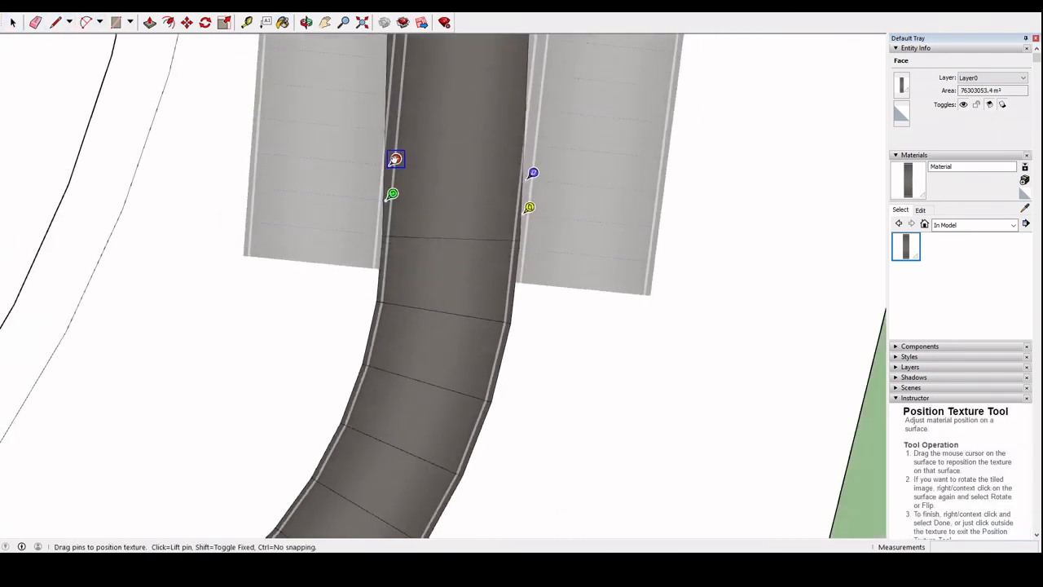
left_click_drag(396, 159, 390, 179)
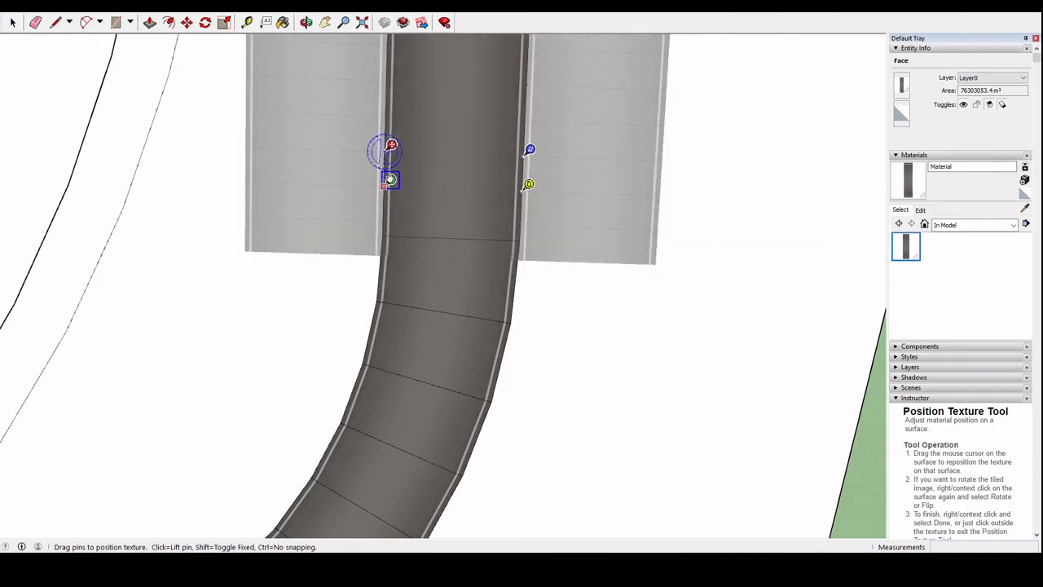
left_click_drag(487, 377, 487, 379)
left_click(657, 349)
- Turn off the display of edges to view the textured track without its segment lines
middle_click_drag(656, 349, 551, 30)
middle_click_drag(790, 144, 154, 242)
middle_click_drag(286, 207, 629, 302)
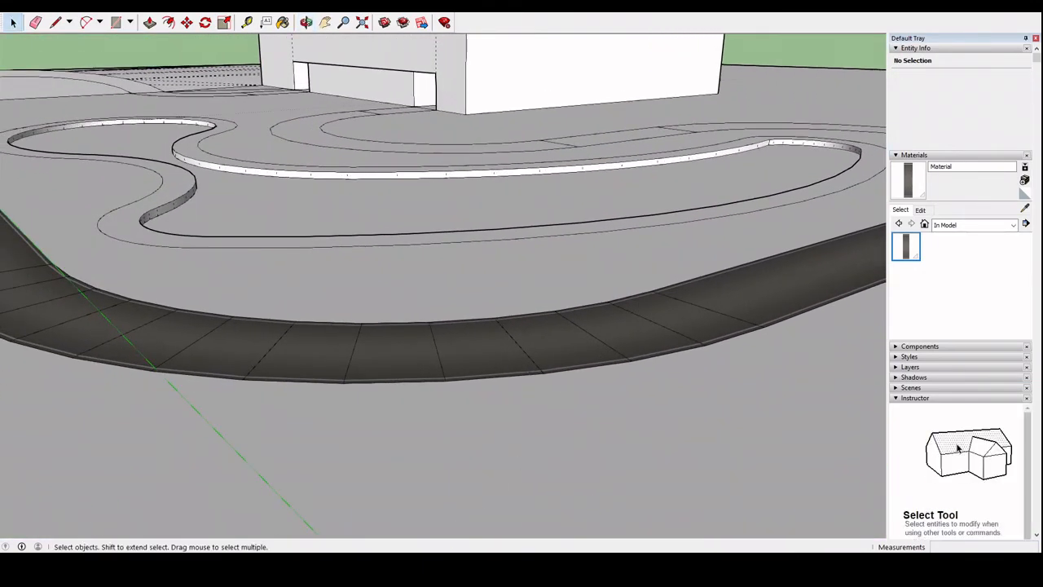
middle_click_drag(544, 312, 186, 335)
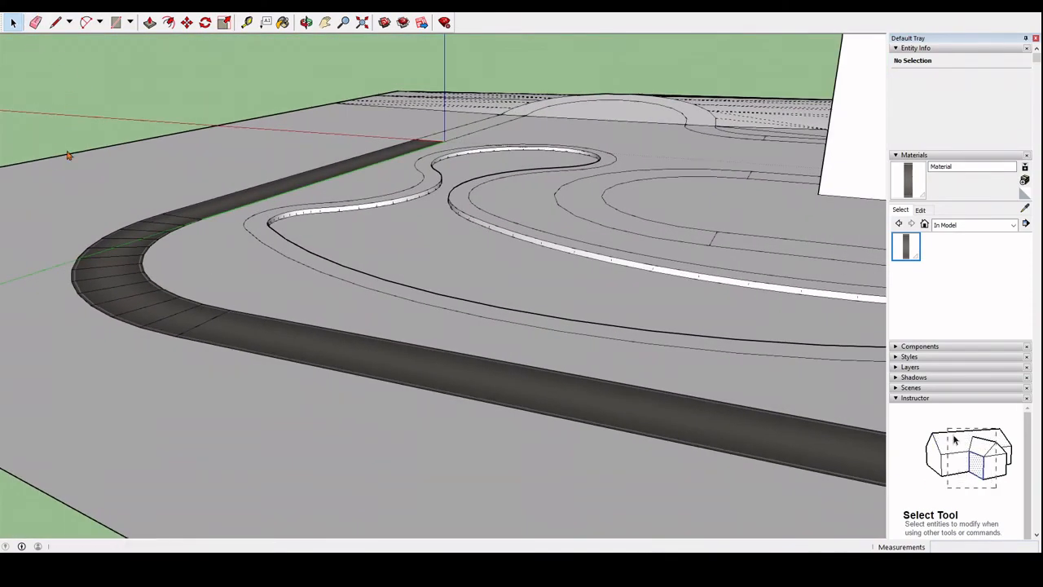
left_click(155, 154)
scroll(61, 120, "down", 1)
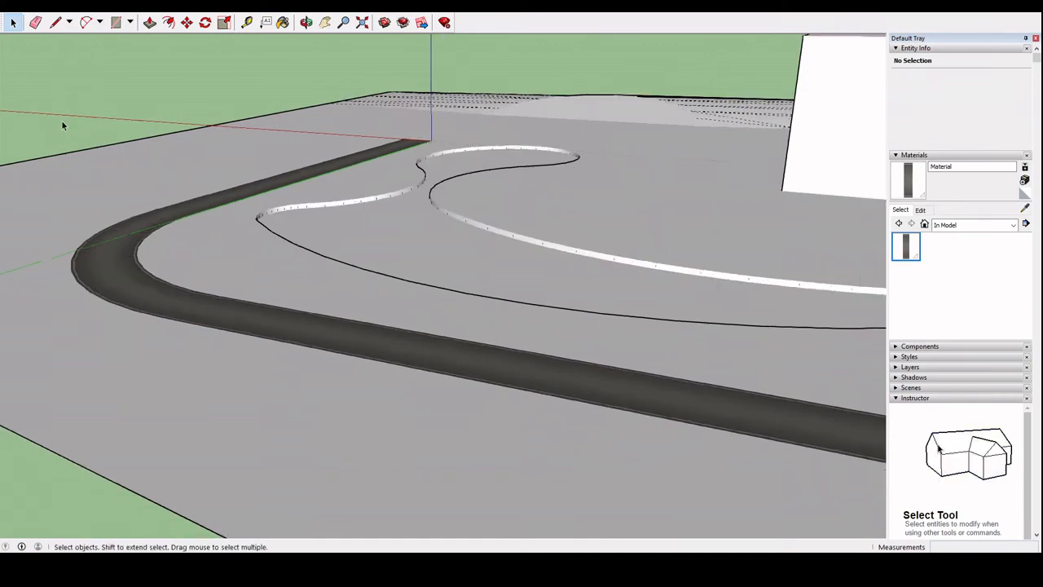
- Examine the continuity of the road texture and white lines around the bend from several angles
middle_click_drag(61, 120, 256, 228)
scroll(342, 317, "up", 3)
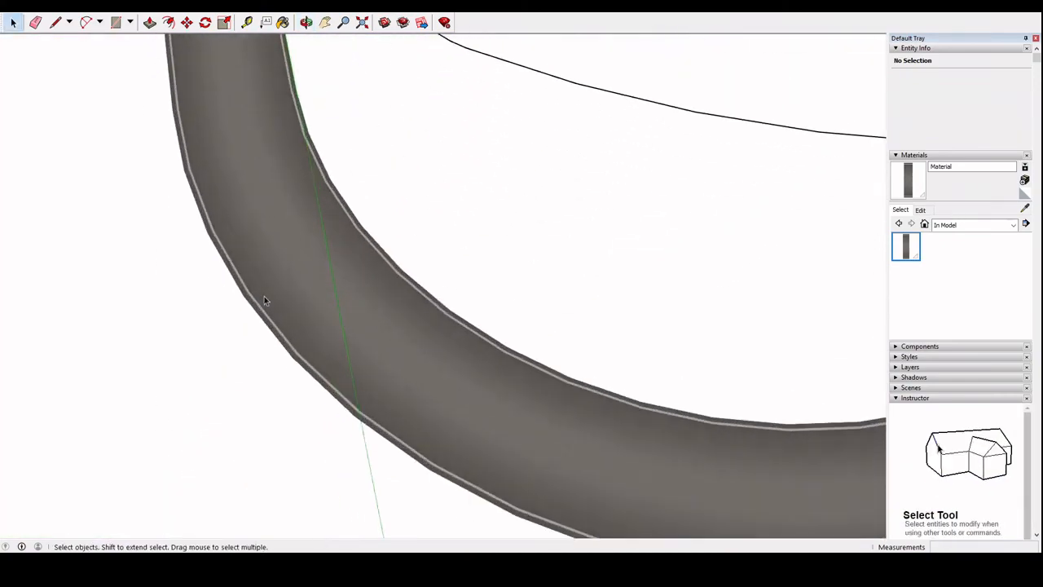
middle_click_drag(265, 298, 774, 167)
middle_click_drag(343, 398, 559, 214)
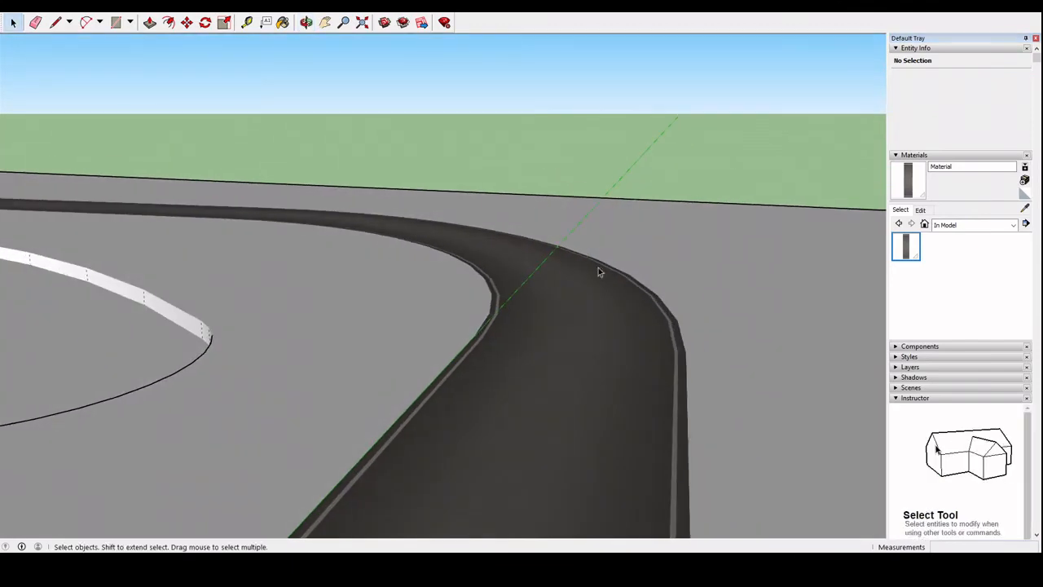
middle_click_drag(615, 280, 383, 428)
scroll(582, 250, "up", 2)
scroll(383, 427, "down", 2)
middle_click_drag(419, 384, 531, 168, "shift")
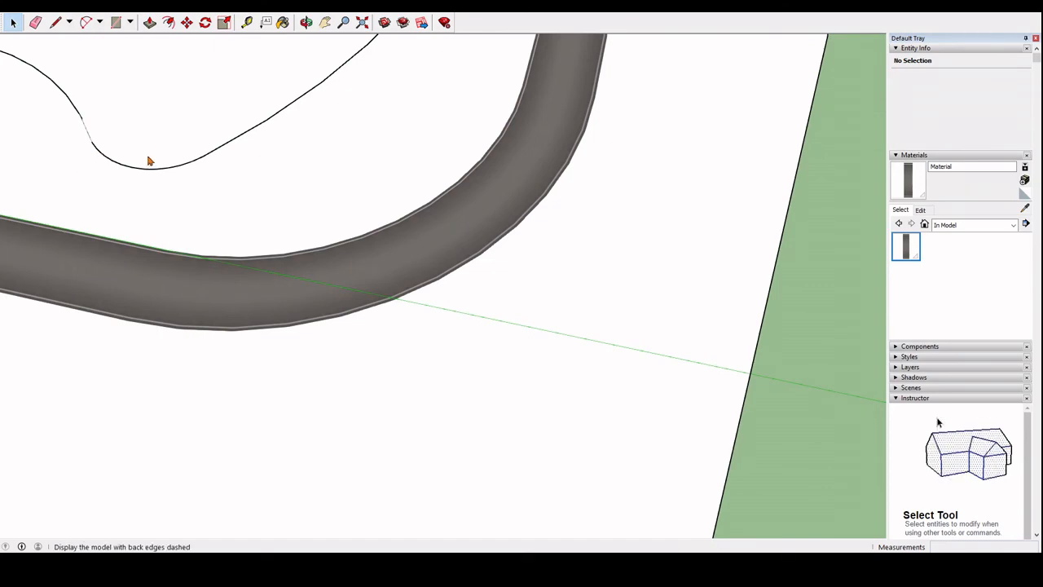
- Turn the display of edges back on and view the track sections beyond the textured straight
middle_click_drag(854, 240, 334, 387)
scroll(334, 387, "down", 2)
middle_click_drag(187, 361, 560, 109, "shift")
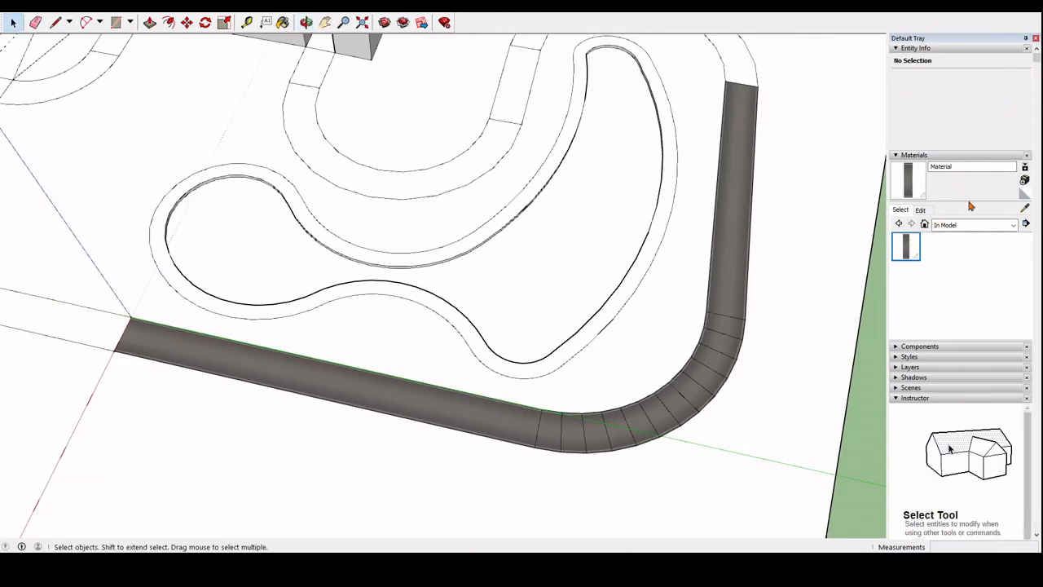
scroll(668, 415, "up", 2)
scroll(668, 415, "down", 2)
middle_click_drag(717, 313, 498, 424, "shift")
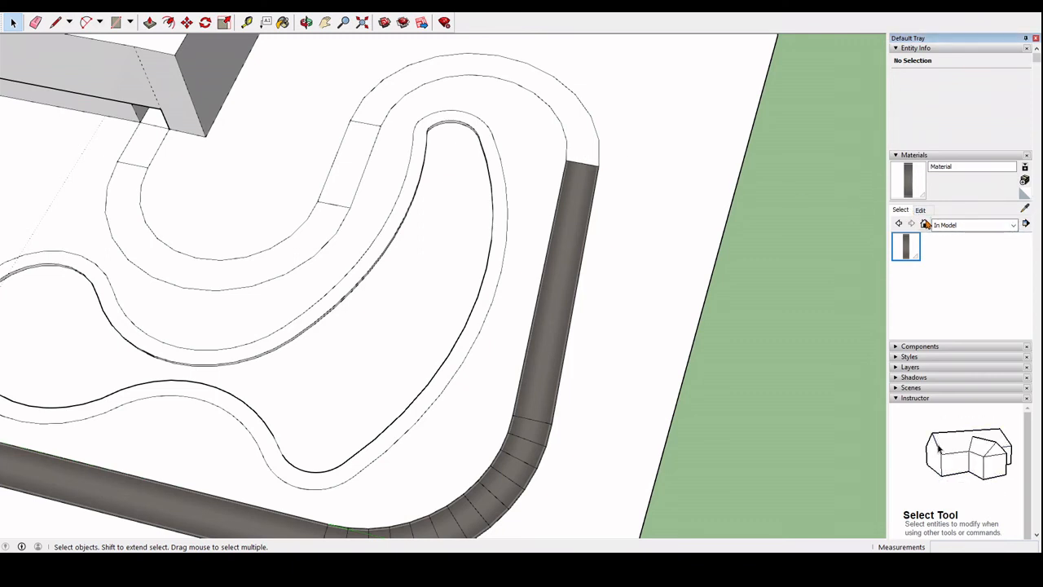
- Paint the remaining untextured track sections with Blacktop New from the Asphalt and Concrete materials
left_click(964, 268)
left_click(936, 247)
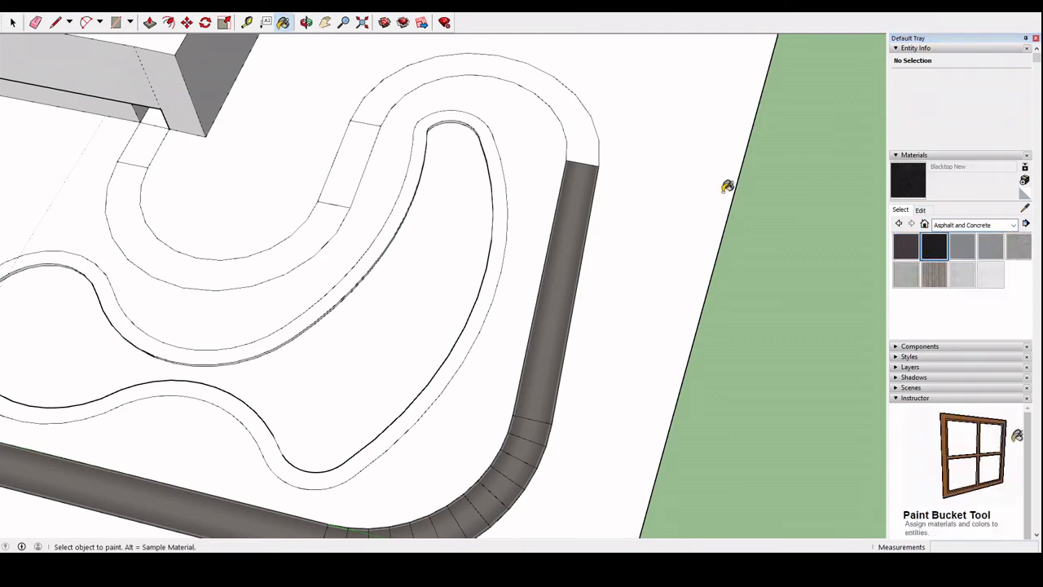
left_click(595, 147)
scroll(488, 175, "up", 3)
middle_click_drag(587, 129, 356, 326, "shift")
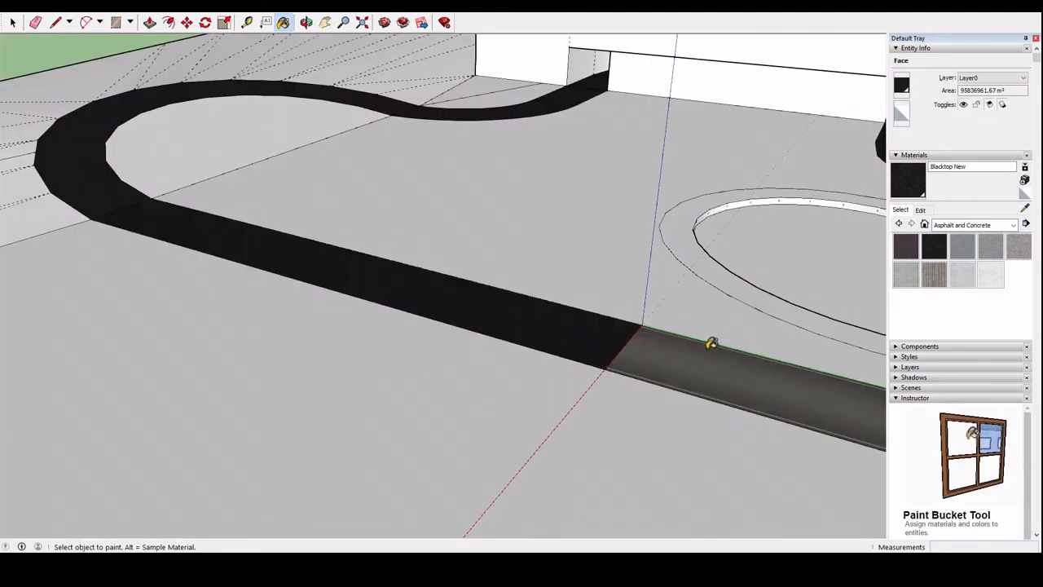
mouse_move(710, 342)
middle_mouse_down()
mouse_move(396, 275)
mouse_move(685, 386)
mouse_move(673, 333)
mouse_move(368, 377)
middle_mouse_up()
scroll(367, 377, "down", 3)
middle_click_drag(569, 365, 321, 248)
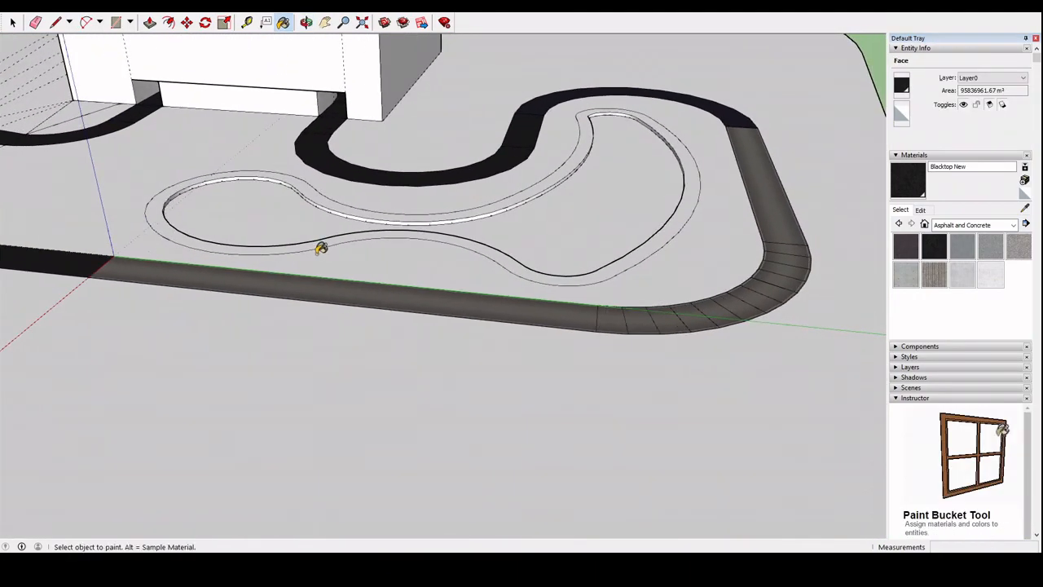
- Paint the tunnel block with Concrete Scored Jointless and the ground around the track with a dark green grass material
key("space")
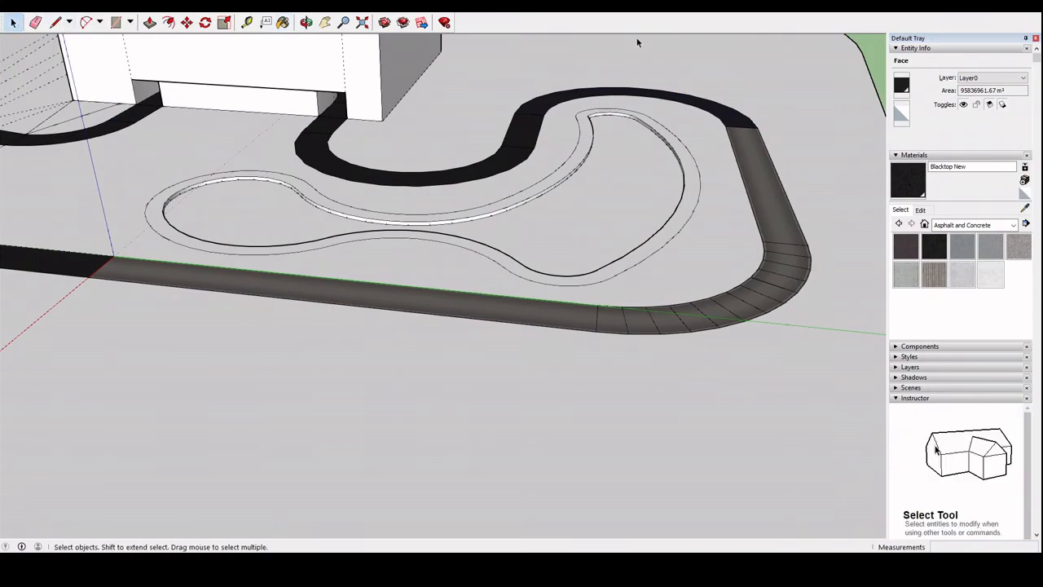
middle_click_drag(105, 139, 833, 214)
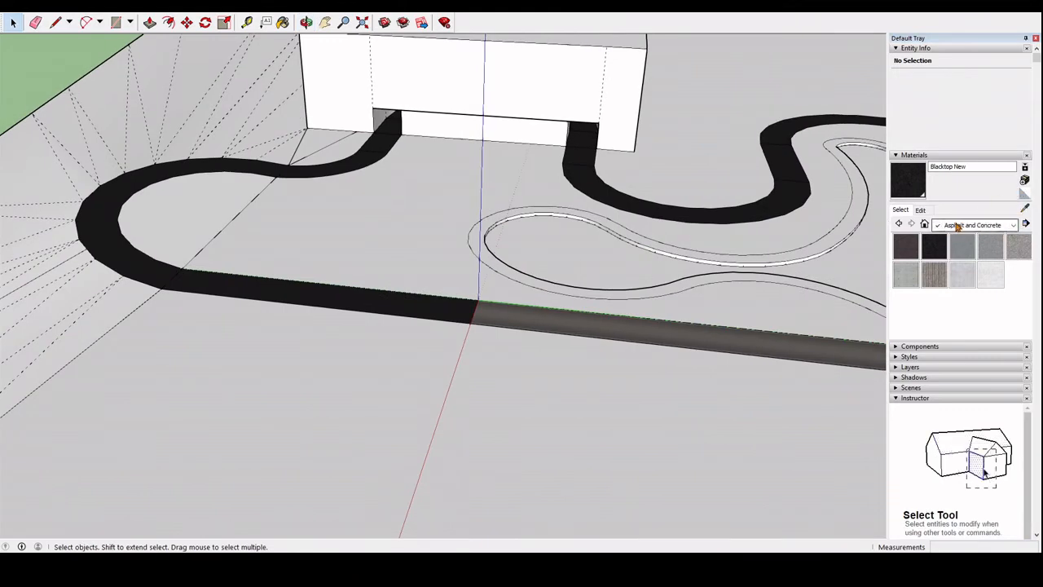
left_click(965, 295)
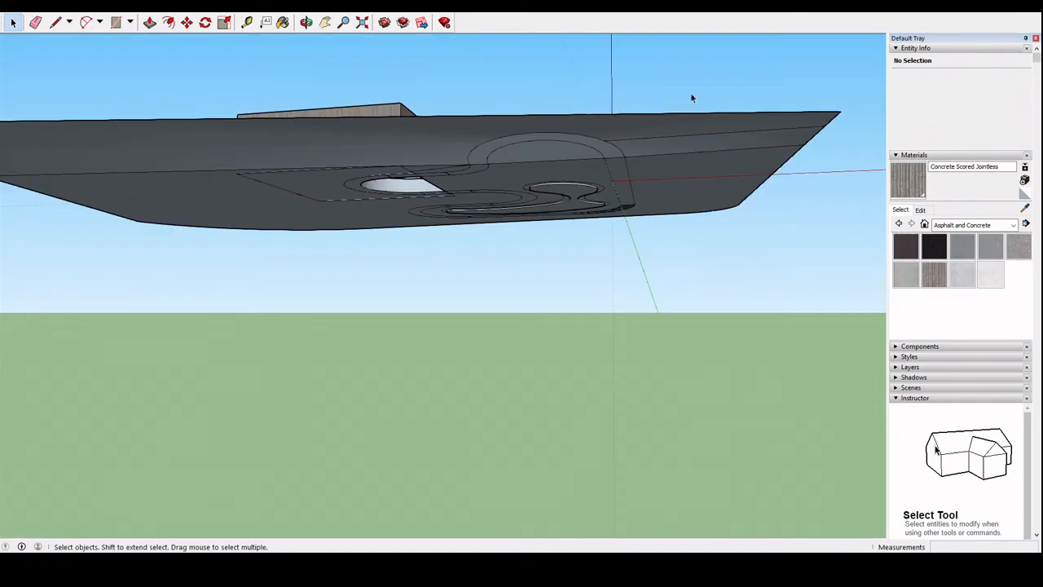
middle_click_drag(690, 92, 324, 387)
left_click(324, 179)
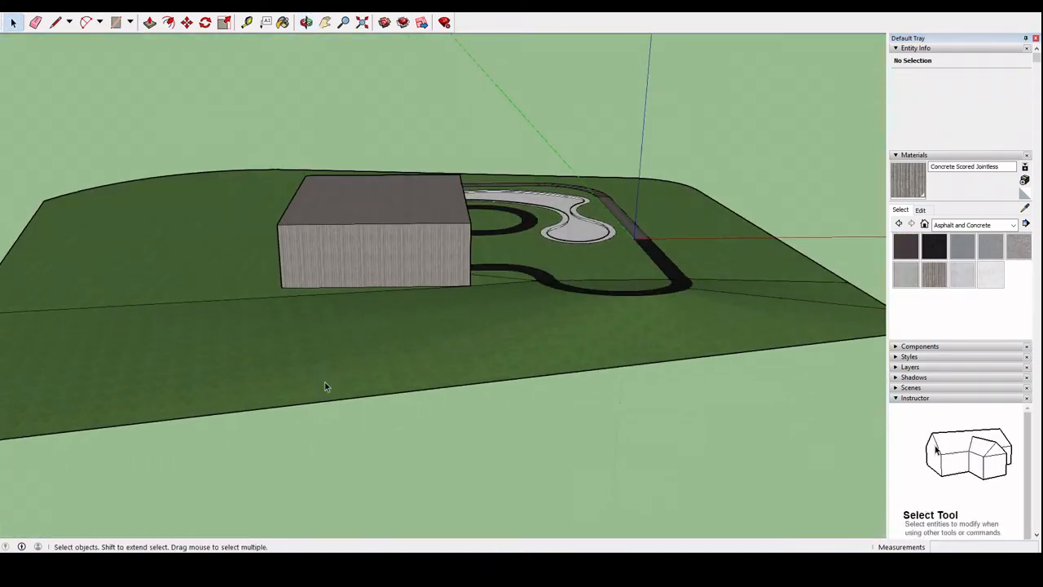
middle_click_drag(558, 210, 257, 329)
middle_click_drag(531, 329, 414, 318)
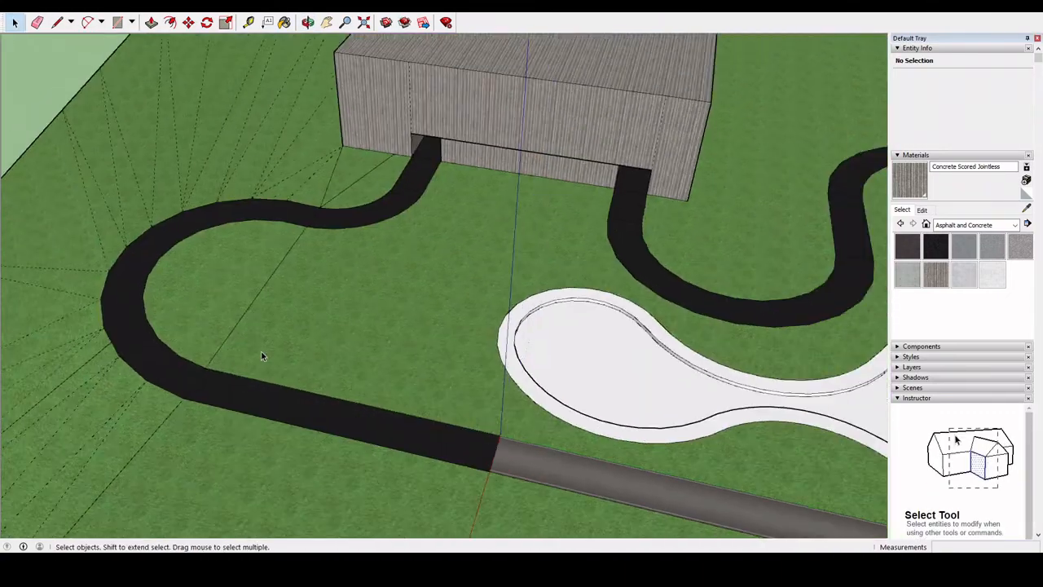
scroll(262, 351, "down", 4)
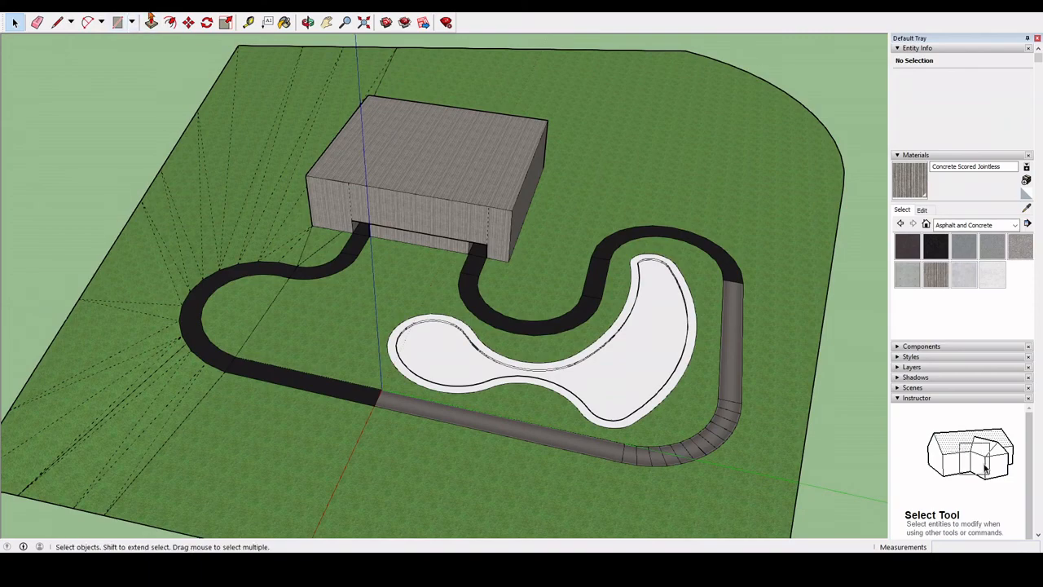
- Divide the ground with 2-Point Arcs between the tunnel and basin and around the track, and paint the separated areas Grass Light Green
left_click(87, 22)
scroll(326, 285, "up", 4)
middle_click_drag(273, 345, 457, 277)
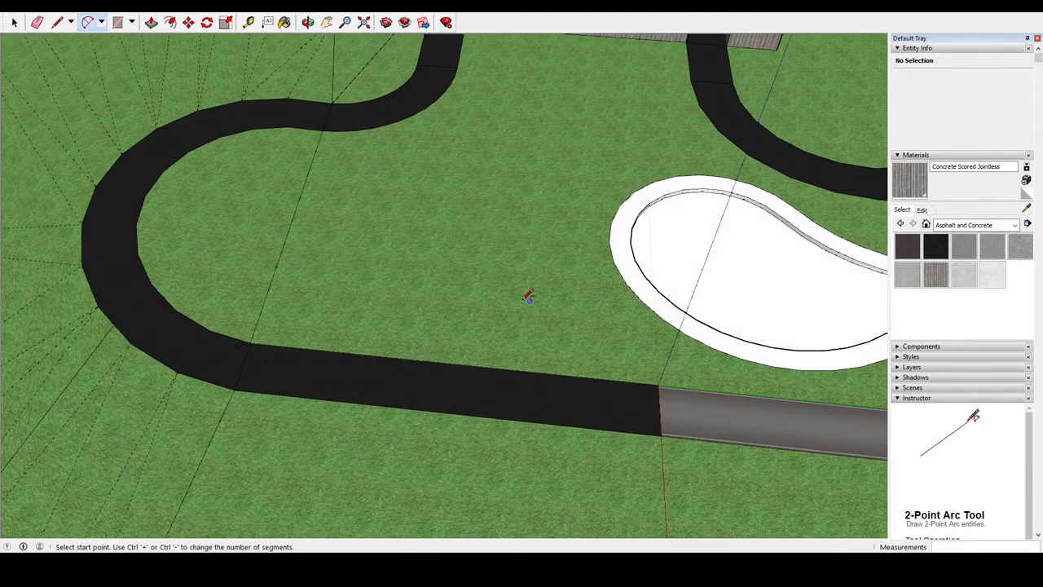
left_click(516, 303)
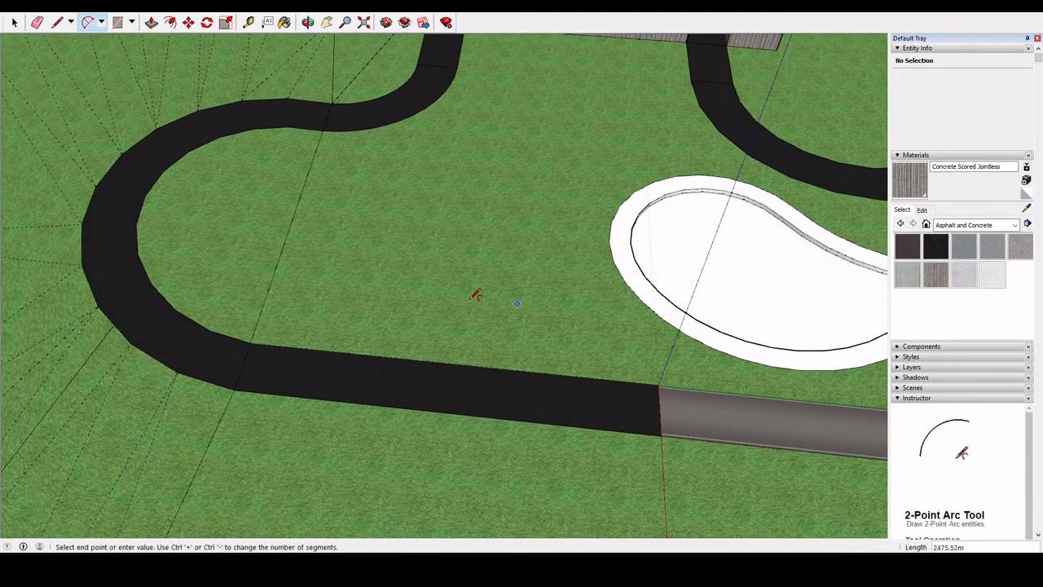
left_click(294, 280)
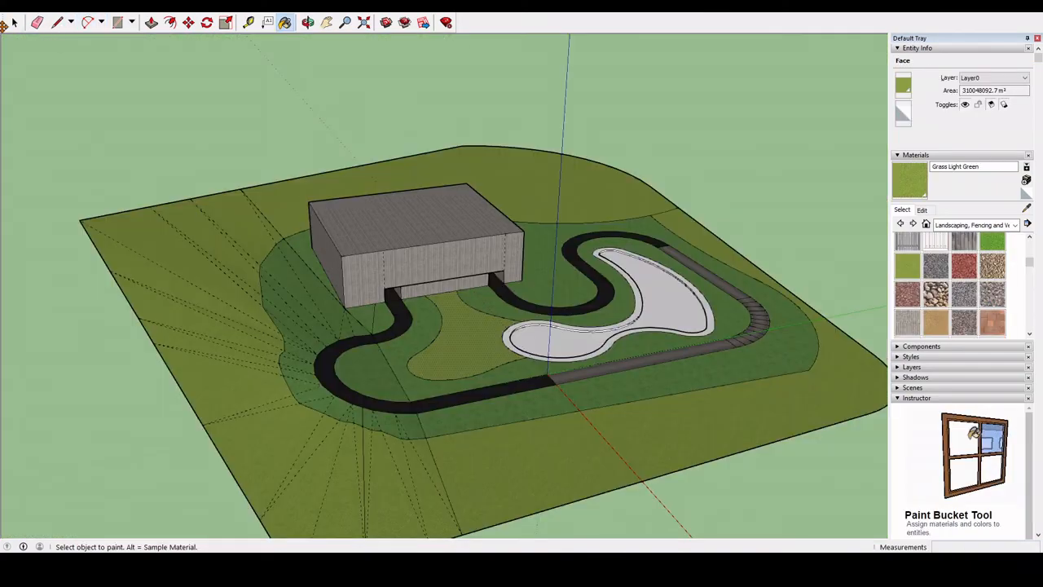
left_click(14, 22)
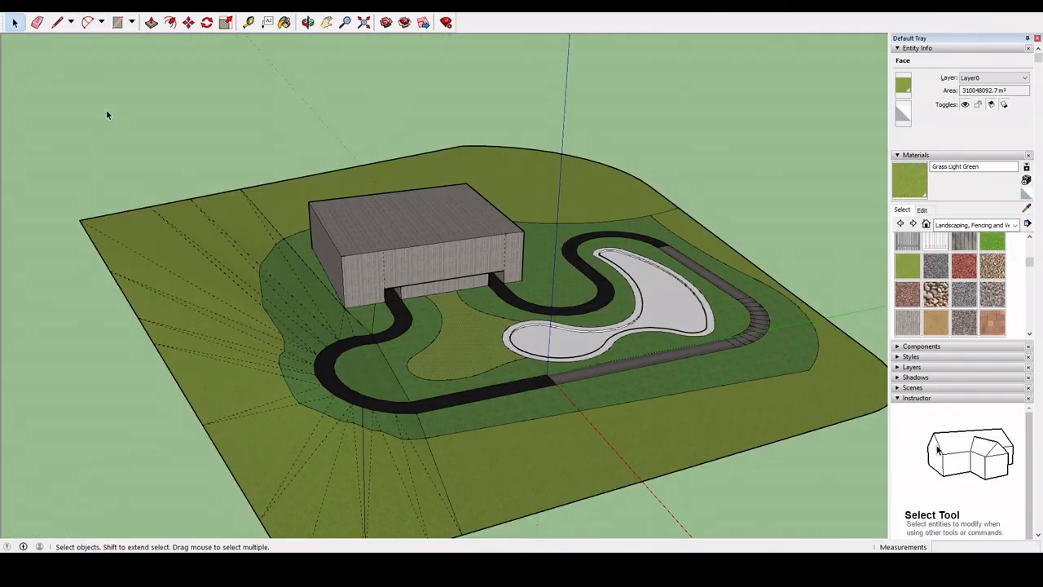
left_click(700, 485)
middle_click_drag(693, 480, 526, 481)
scroll(467, 370, "up", 8)
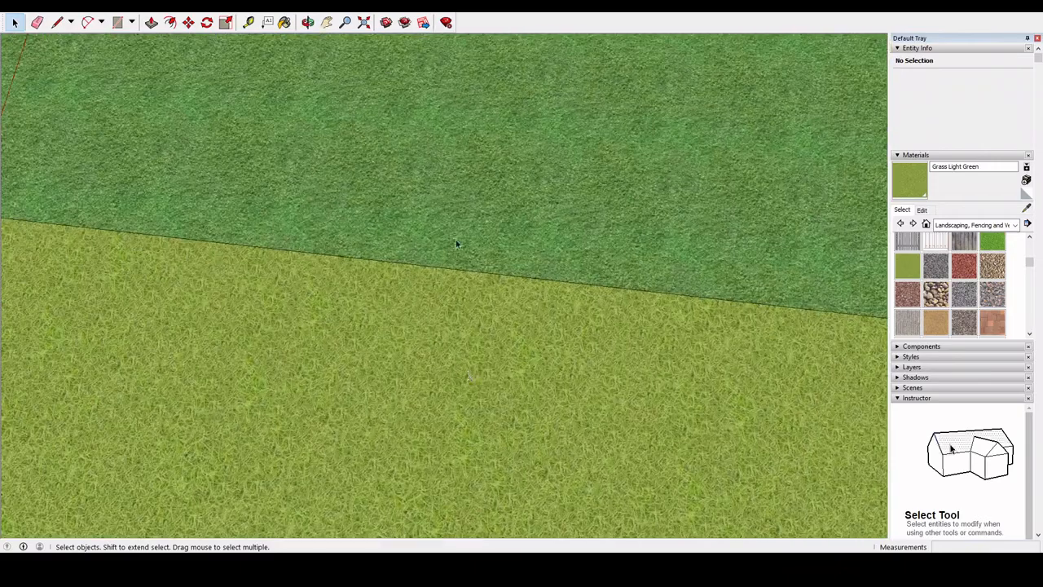
scroll(457, 241, "down", 4)
- Paint the floor of the sunken infield with a new water material using the image lc_lake.png, 3000 m high
middle_click_drag(392, 91, 448, 522, "shift")
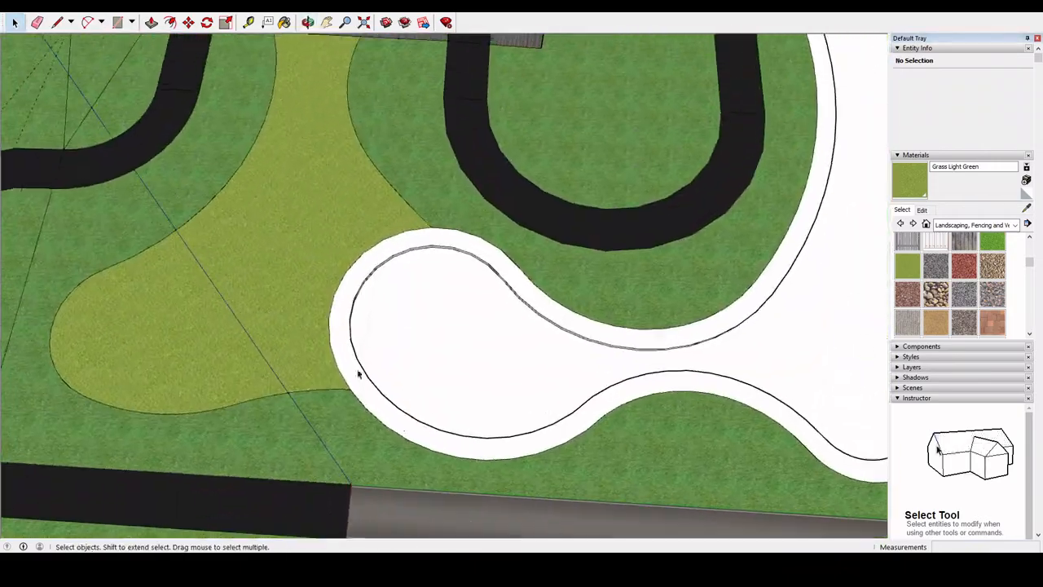
middle_click_drag(308, 259, 398, 286, "shift")
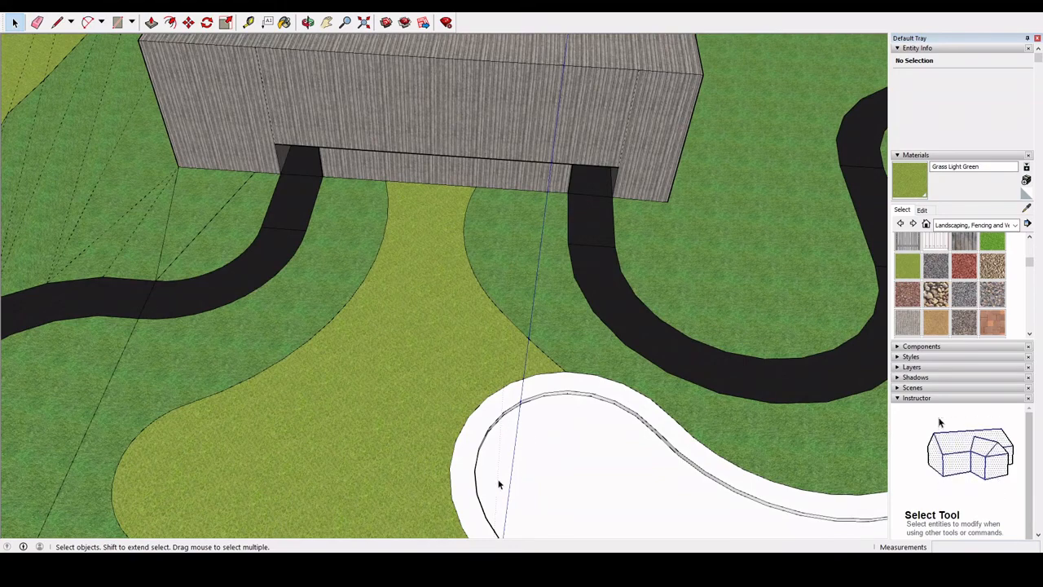
left_click(396, 418)
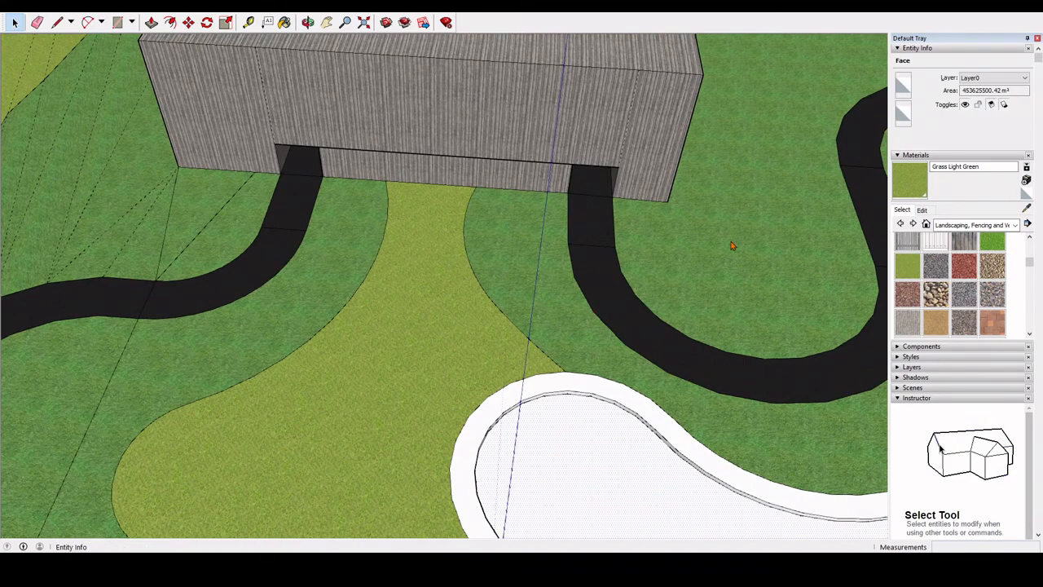
middle_click_drag(651, 380, 661, 203)
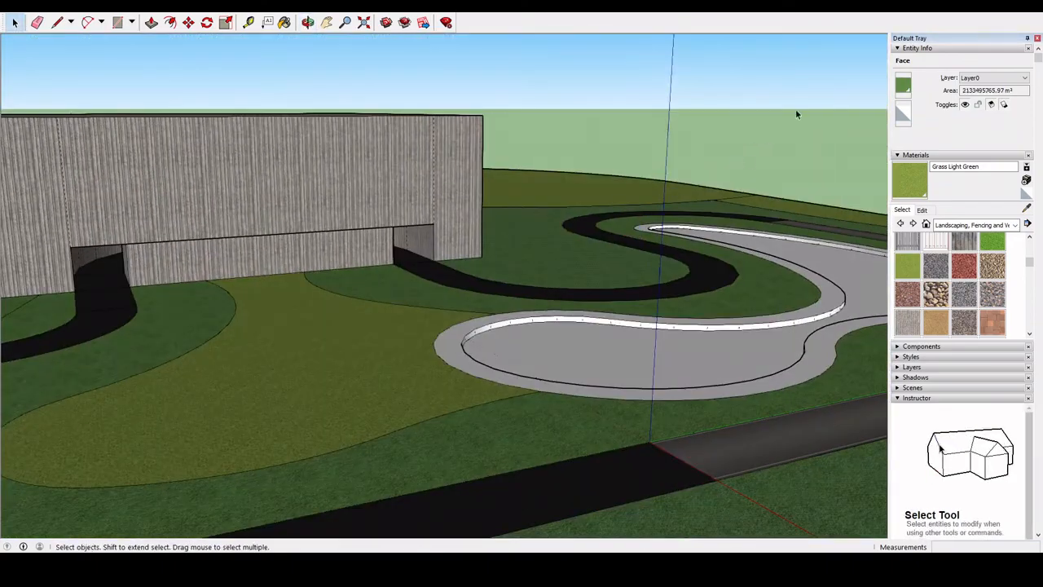
middle_click_drag(796, 114, 553, 123)
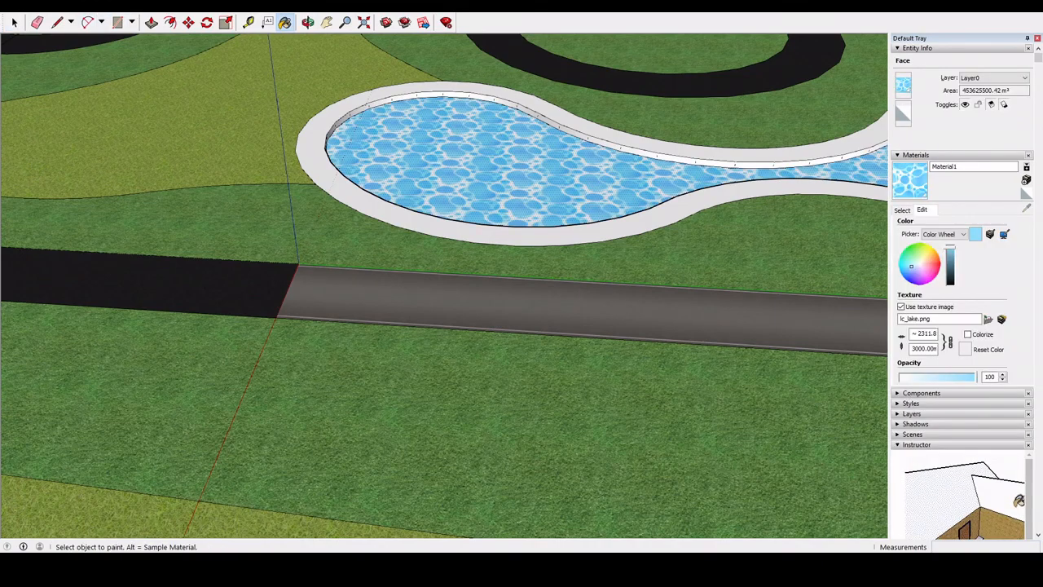
left_click(14, 22)
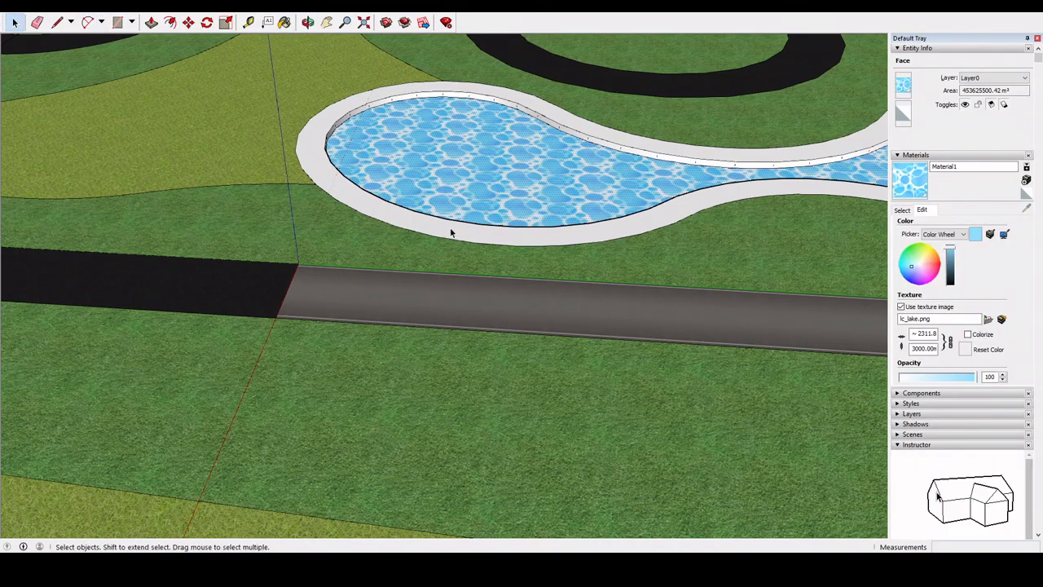
- Paint the rim and side walls of the water basin with Groundcover Sand Smooth
middle_click_drag(451, 231, 777, 258)
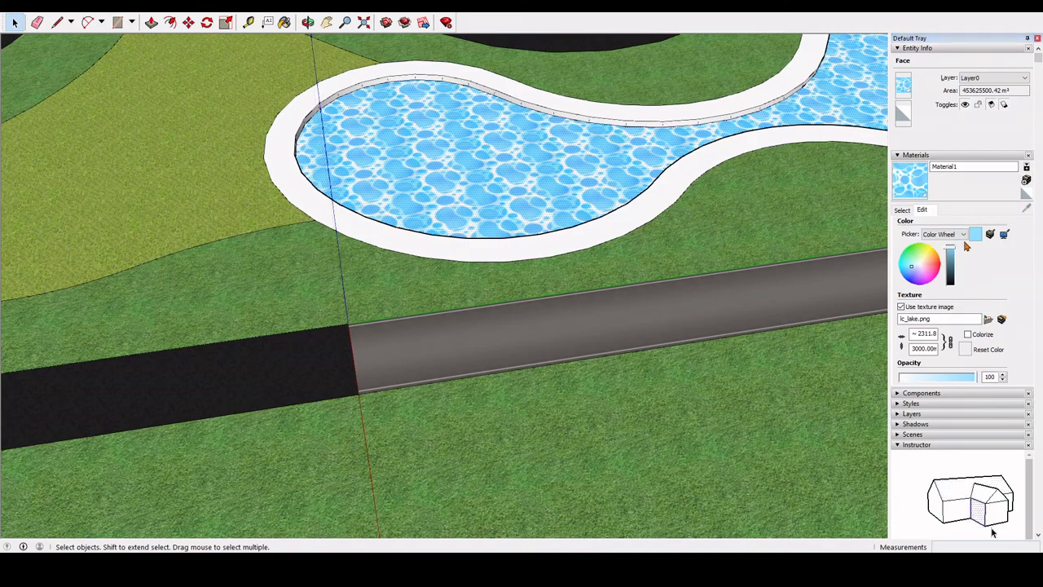
left_click(911, 211)
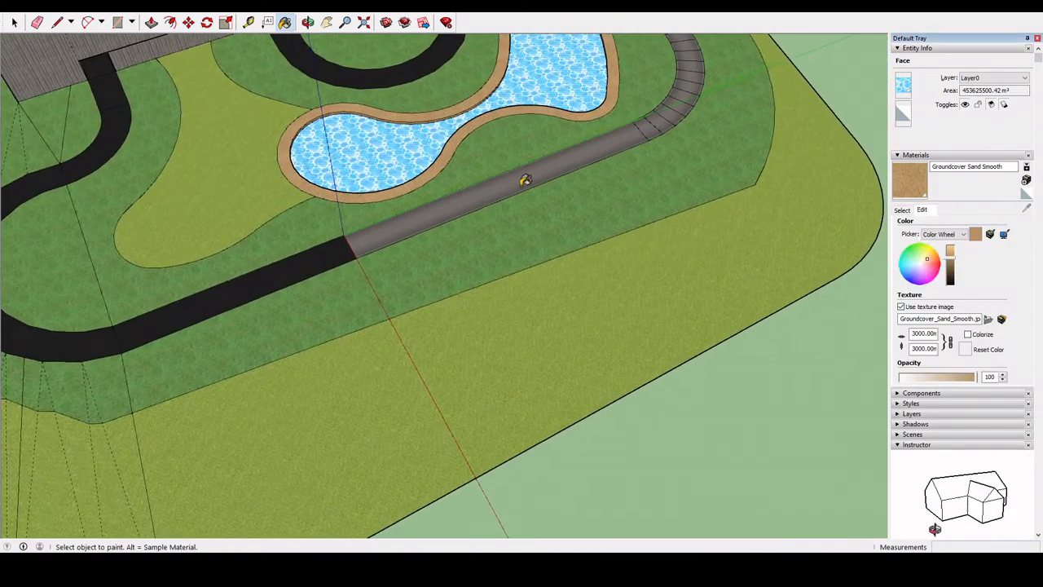
middle_click_drag(524, 177, 570, 171)
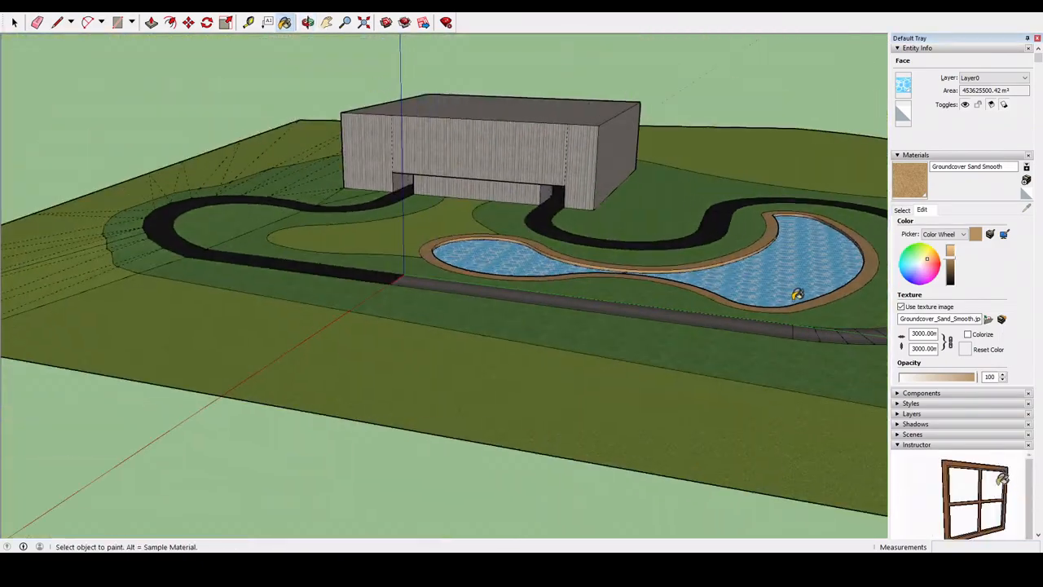
mouse_move(793, 291)
middle_mouse_down()
mouse_move(502, 301)
mouse_move(842, 464)
mouse_move(491, 289)
middle_mouse_up()
- Draw a narrow rectangle across the full width of the textured straight beside the water basin
left_click(118, 22)
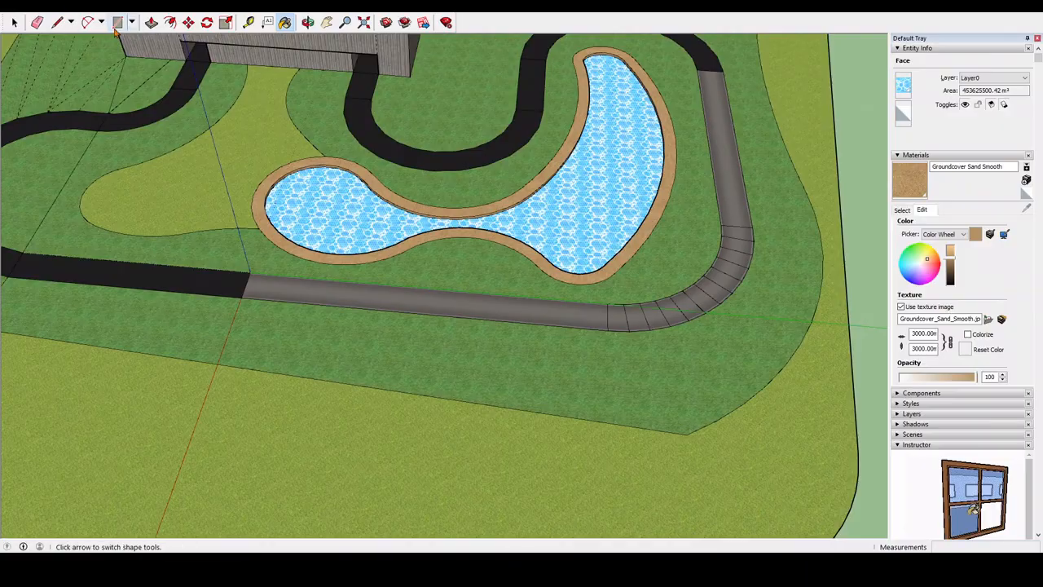
scroll(310, 252, "up", 5)
left_click(474, 244)
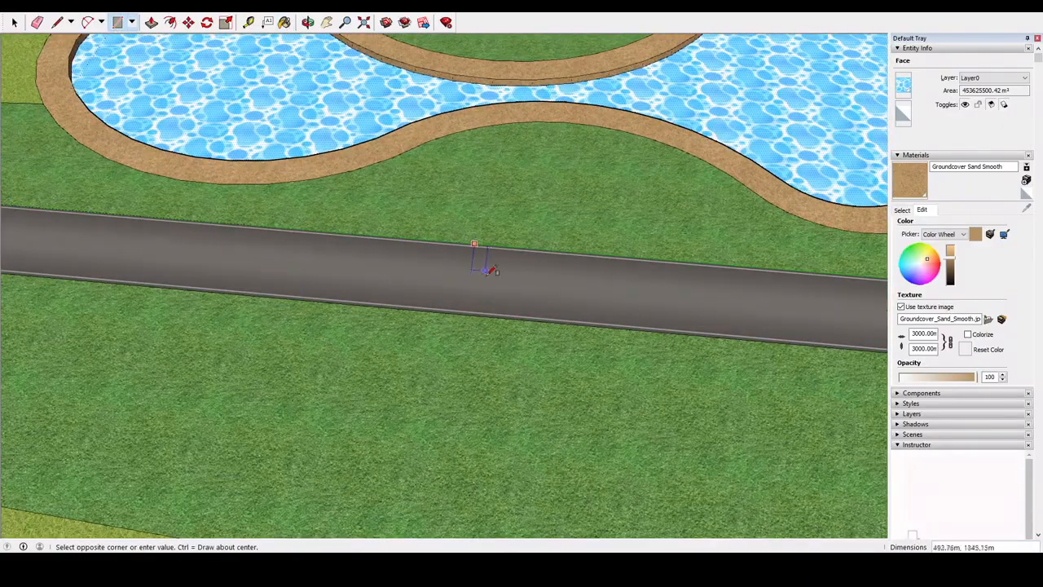
left_click(480, 316)
scroll(342, 191, "up", 3)
middle_click_drag(527, 301, 726, 214, "shift")
scroll(438, 385, "up", 2)
scroll(438, 380, "up", 1)
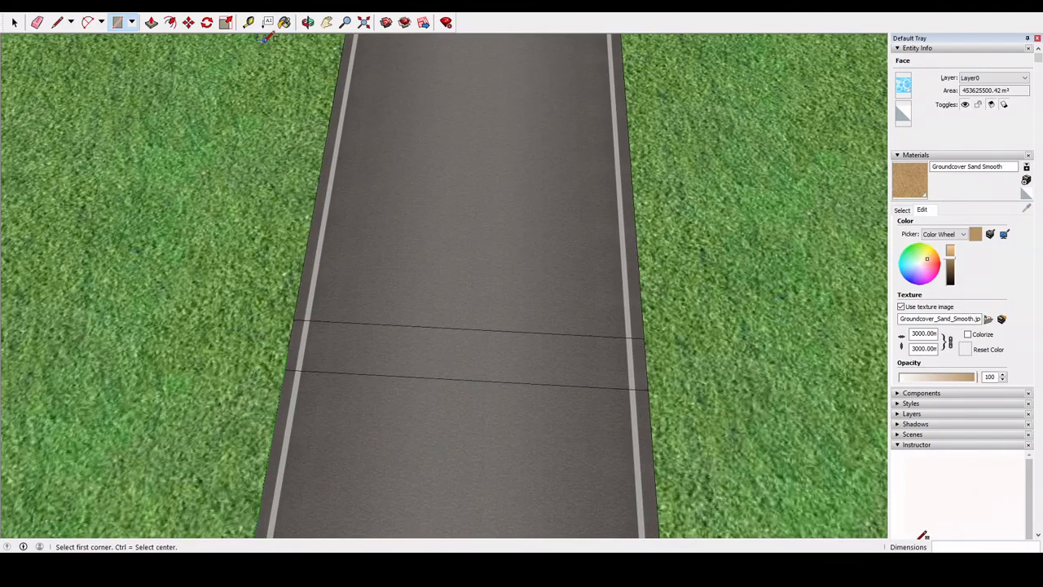
- Raise the strip across the straight with Push/Pull by about 15 m and shape it into a rounded bump
left_click(151, 23)
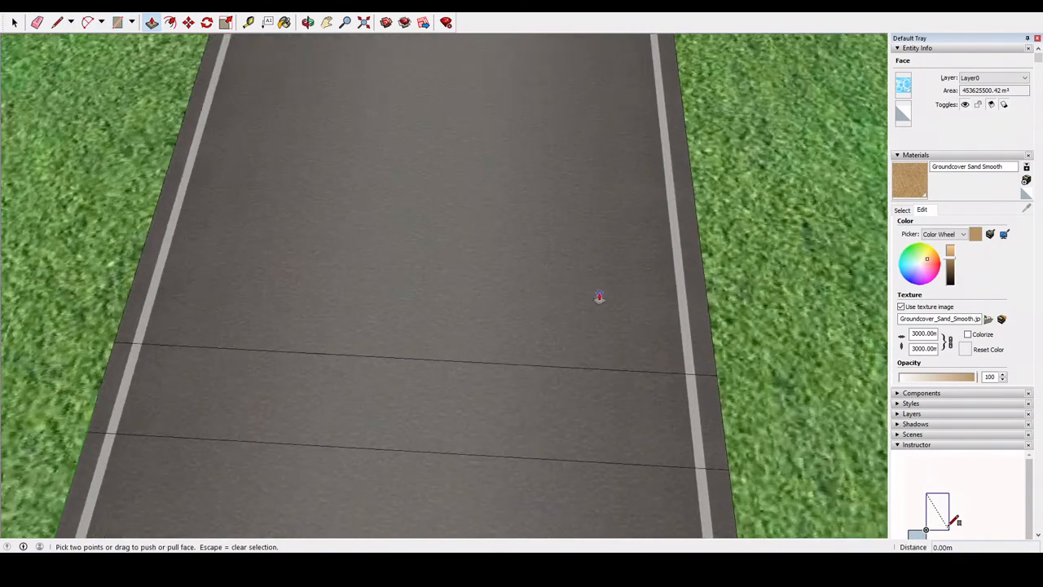
middle_click_drag(601, 296, 369, 350)
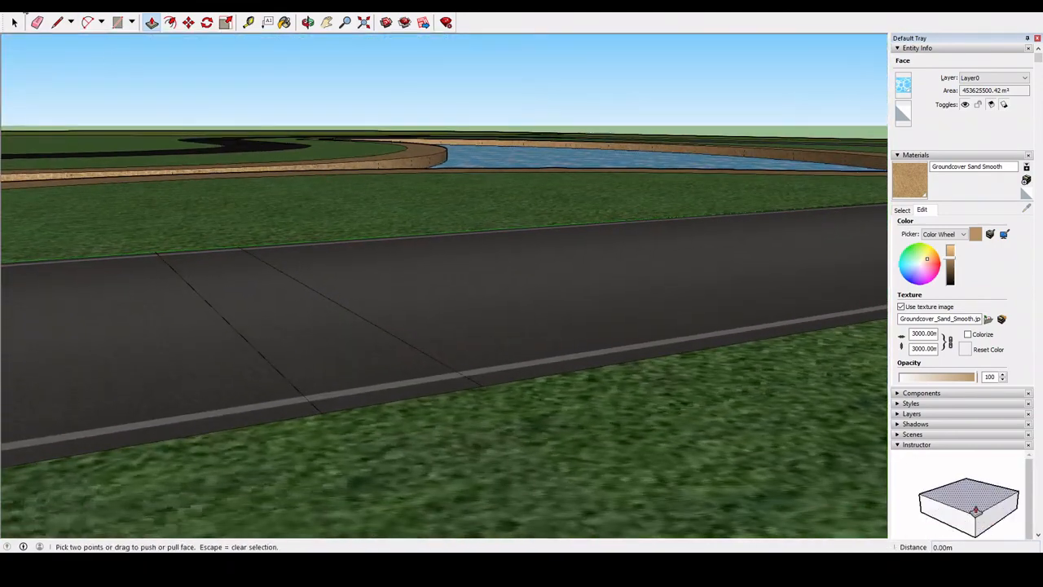
left_click(15, 23)
left_click(152, 23)
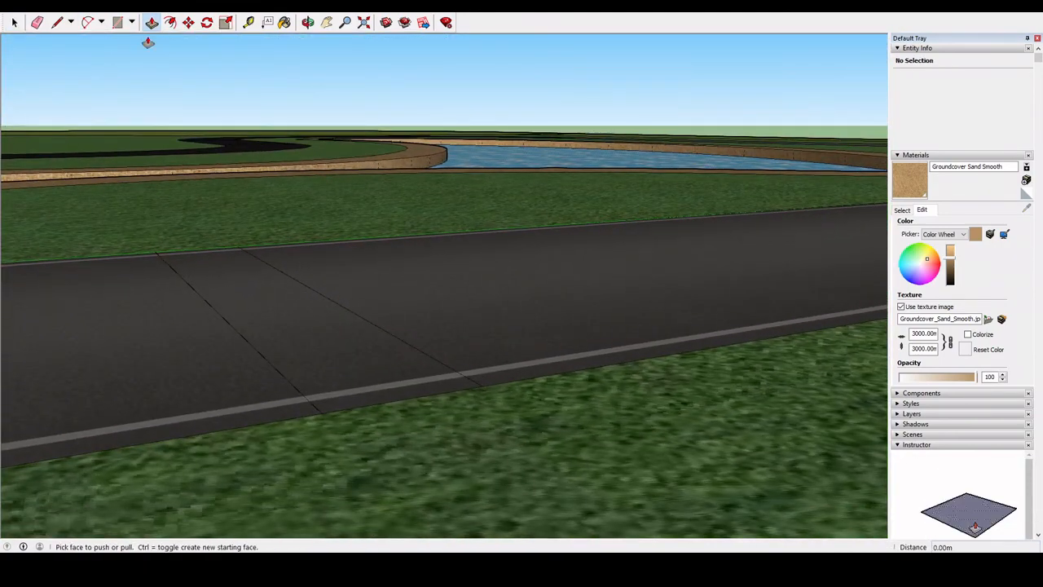
left_click(334, 382)
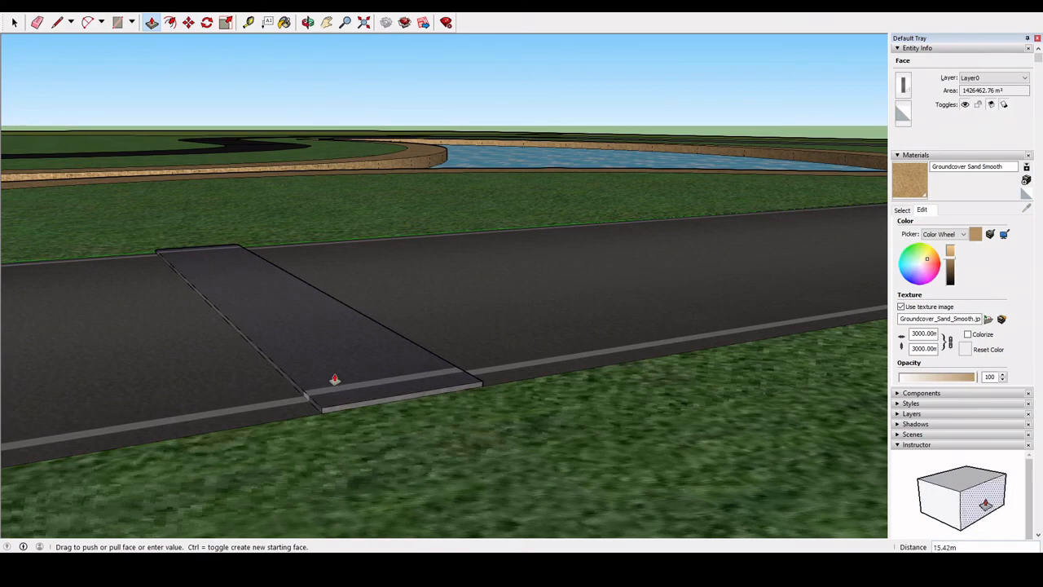
left_click(334, 380)
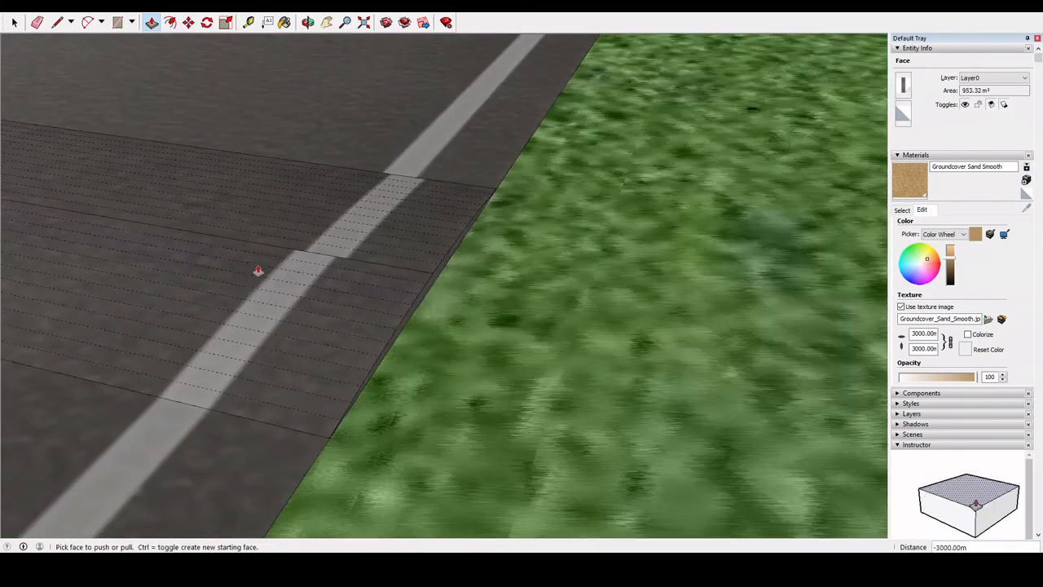
scroll(222, 320, "down", 2)
scroll(128, 282, "up", 3)
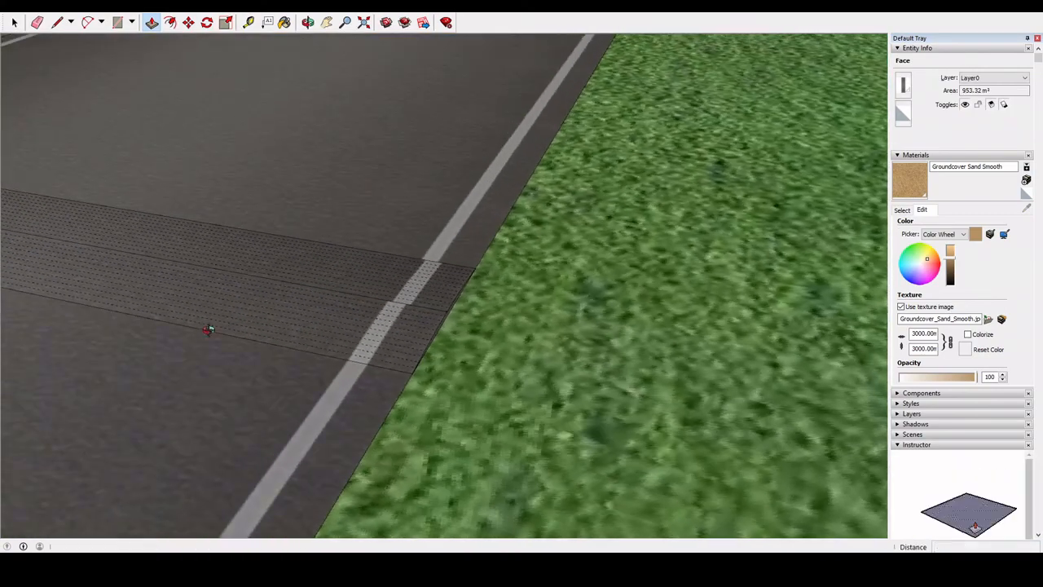
- Replace both ground grass materials with striped grass in two shades of green, using the image m64_kusayama.png
middle_click_drag(210, 326, 371, 418)
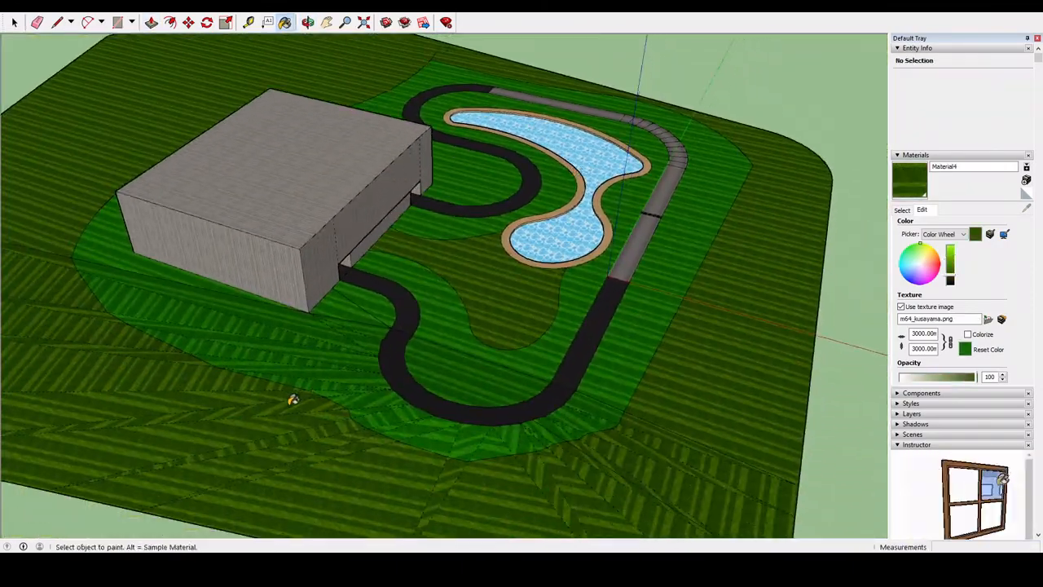
middle_click_drag(294, 399, 768, 338)
scroll(599, 343, "up", 5)
middle_click_drag(492, 300, 391, 228)
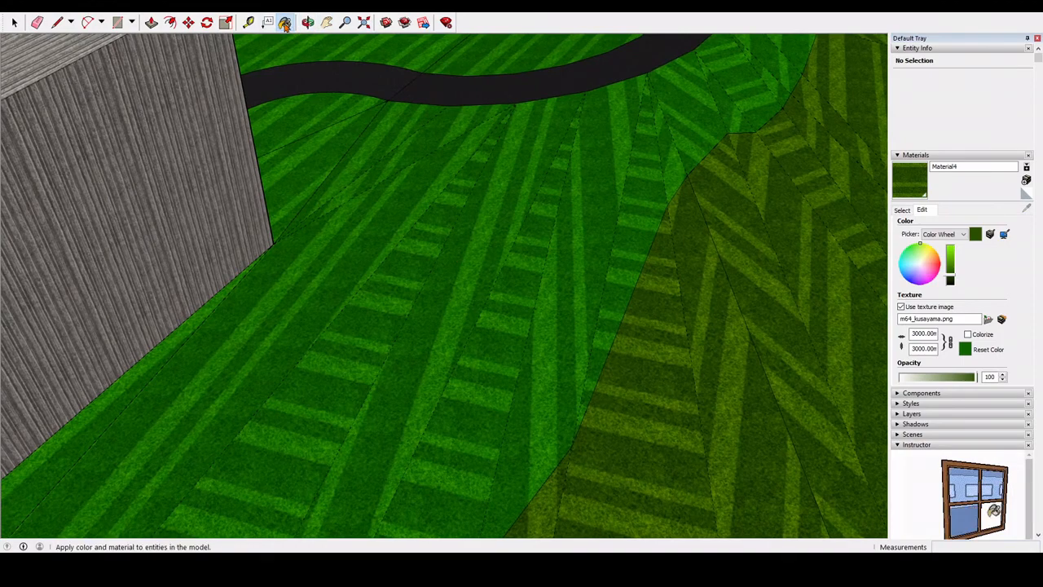
- Sample the brighter striped grass and examine its stripe direction on the slope beside the tunnel block and around the road bump
left_click(316, 114, "alt")
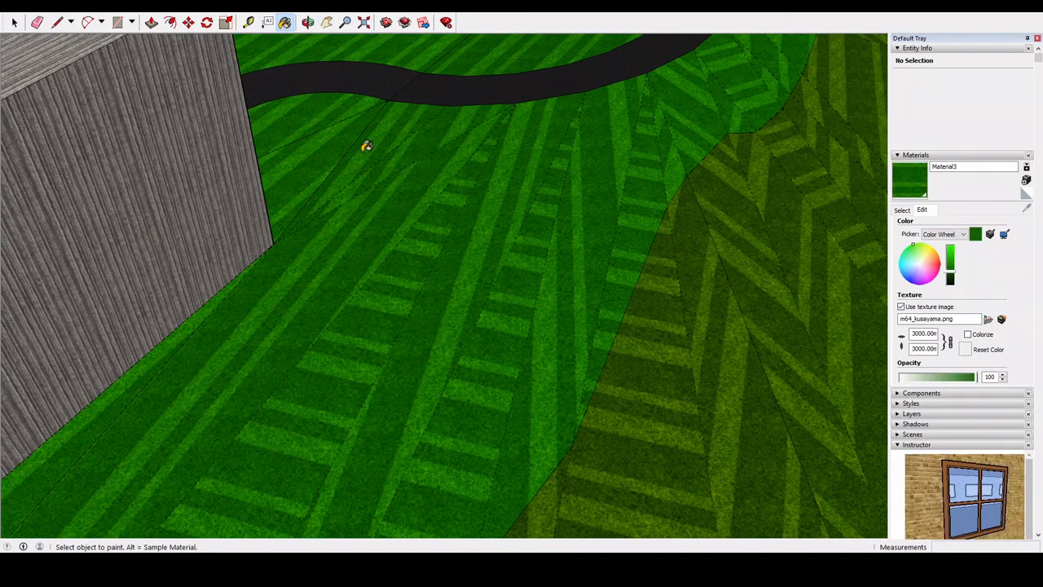
scroll(367, 145, "up", 3)
scroll(592, 303, "up", 2, "alt")
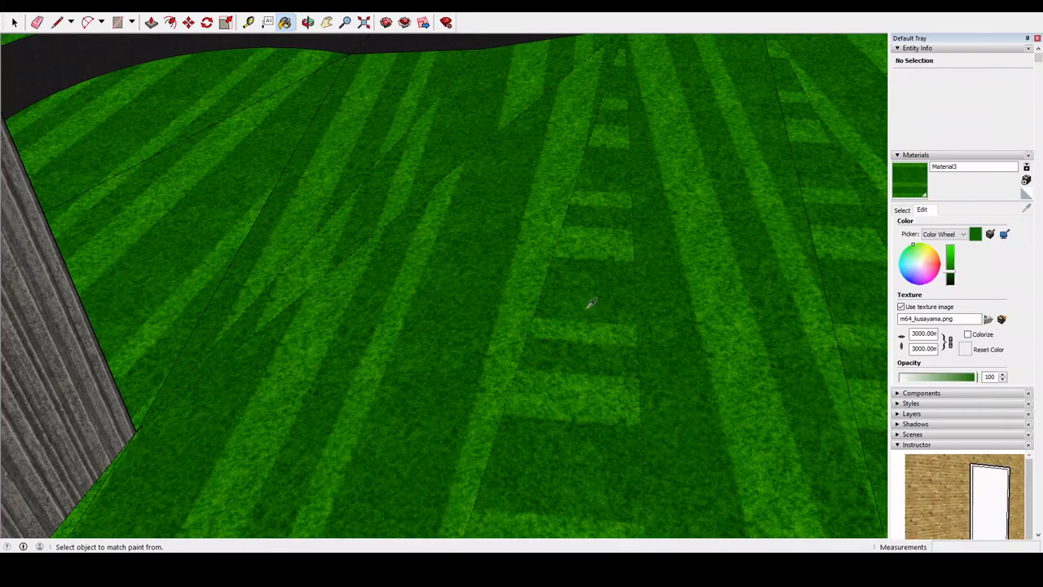
scroll(761, 217, "down", 2)
mouse_move(761, 217)
middle_mouse_down()
mouse_move(179, 233)
mouse_move(187, 221)
middle_mouse_up()
scroll(187, 220, "down", 2)
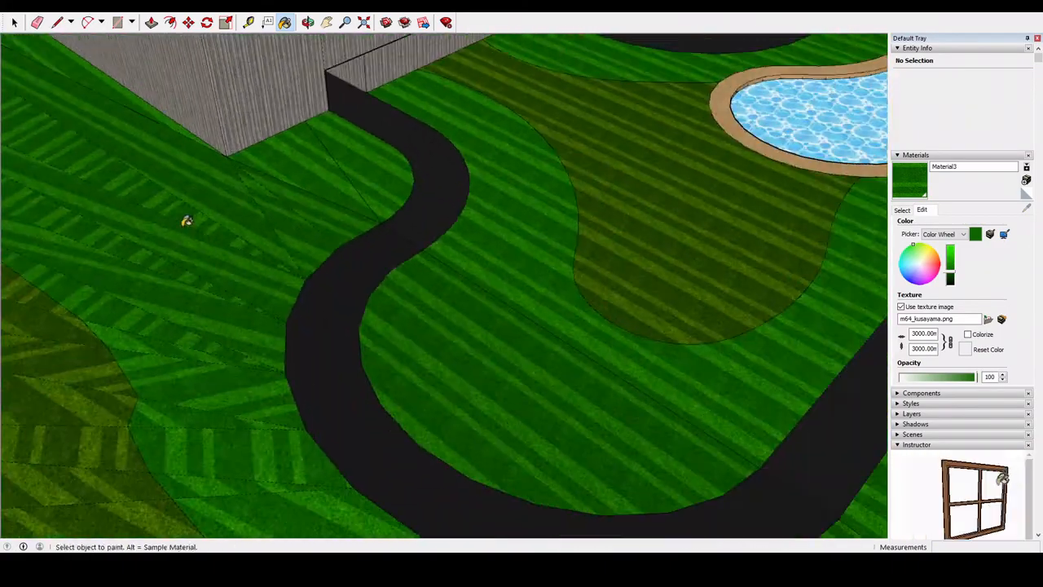
scroll(187, 221, "down", 3)
middle_click_drag(179, 268, 400, 221)
middle_click_drag(820, 267, 330, 263)
scroll(330, 263, "up", 5)
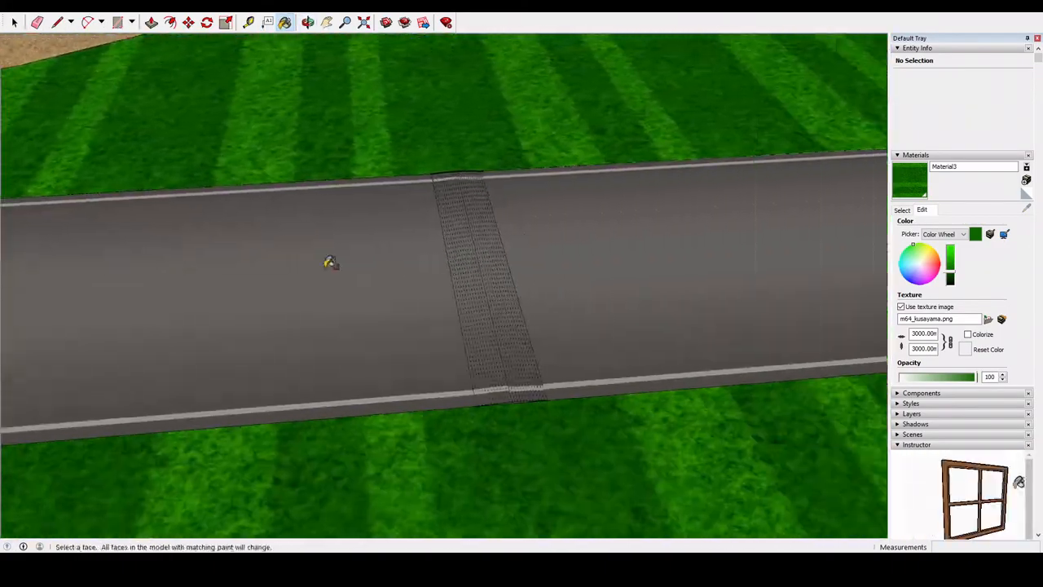
- Create a new checkered material from the image dk_line.png and paint it onto the near half of the road bump
scroll(473, 323, "up", 2)
mouse_move(472, 323)
middle_mouse_down()
mouse_move(587, 310)
mouse_move(570, 205)
mouse_move(582, 232)
mouse_move(334, 264)
mouse_move(775, 344)
mouse_move(843, 346)
middle_mouse_up()
scroll(334, 263, "up", 3)
middle_click_drag(359, 458, 726, 273, "shift")
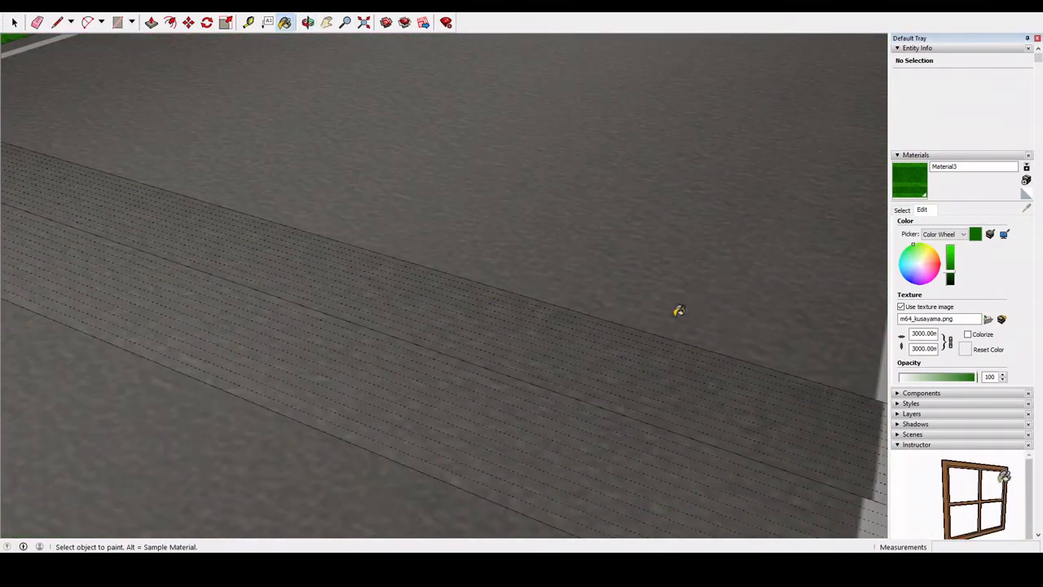
scroll(679, 310, "down", 3)
mouse_move(559, 402)
middle_mouse_down()
mouse_move(529, 345)
mouse_move(633, 286)
middle_mouse_up()
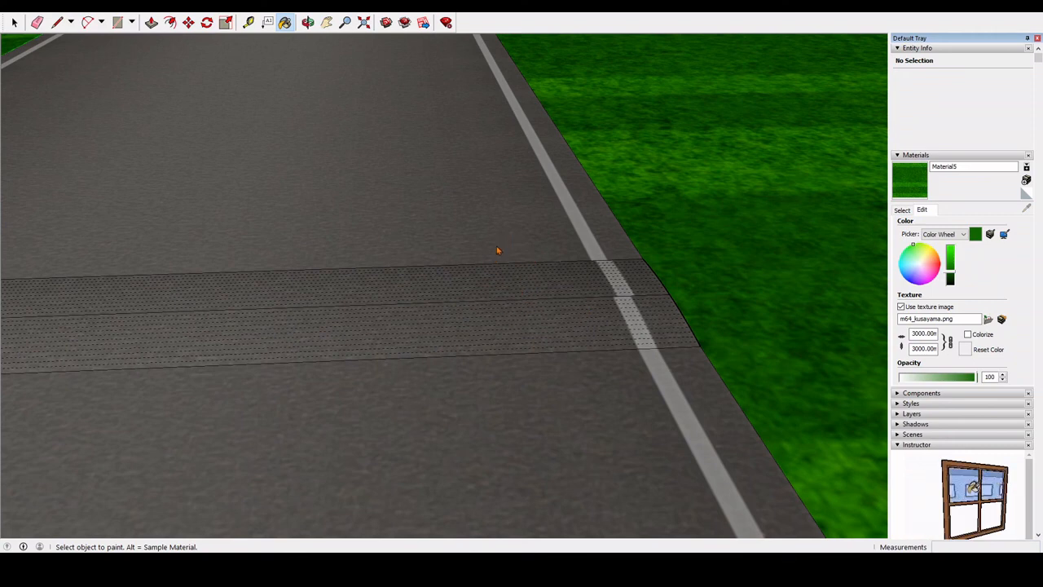
left_click(498, 383, "alt")
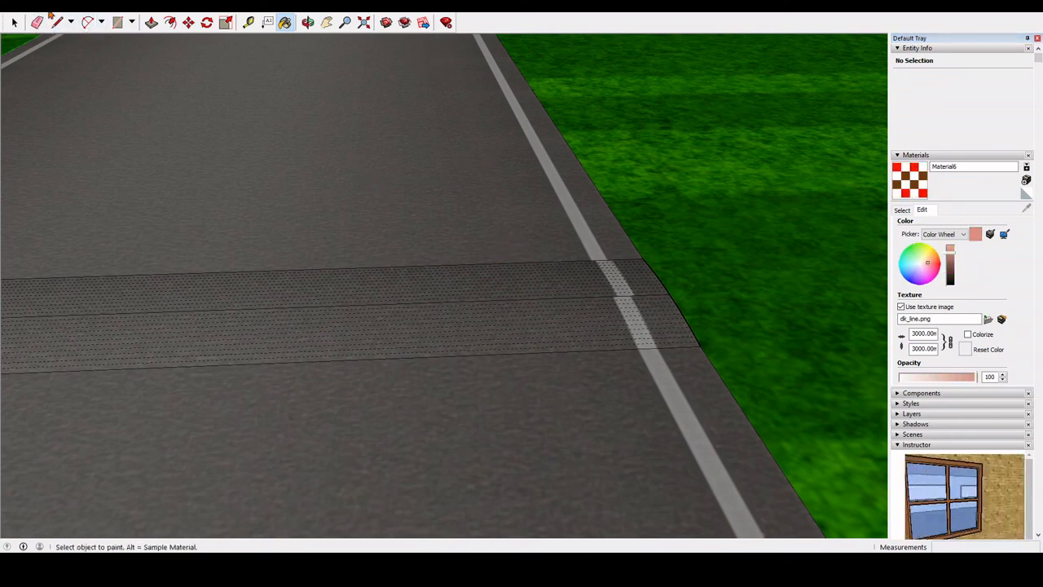
mouse_move(282, 249)
middle_mouse_down()
mouse_move(274, 418)
mouse_move(318, 373)
middle_mouse_up()
left_click(318, 373)
key("space")
left_click(249, 377)
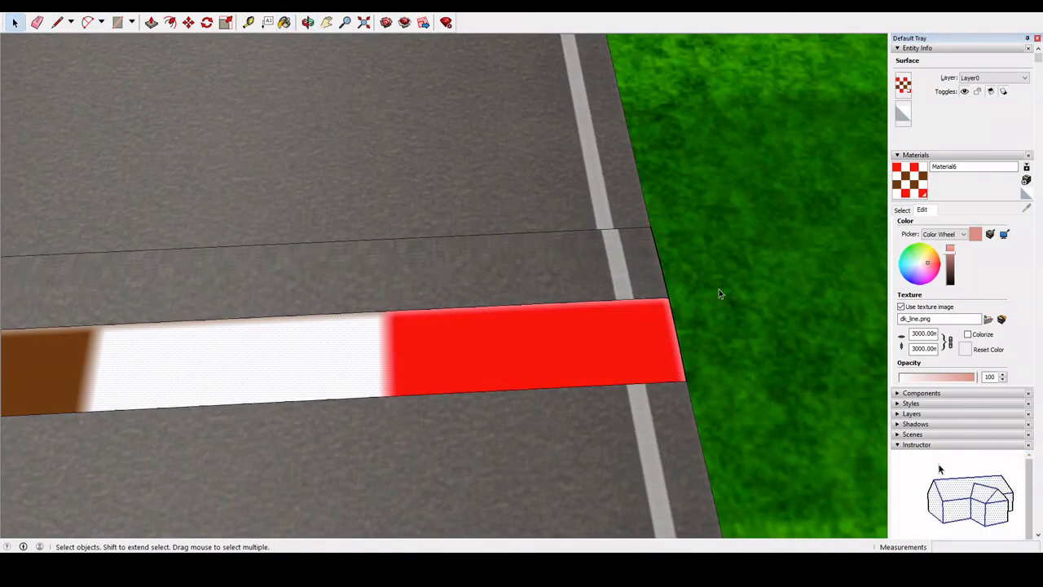
- Set the checkered texture size to 325 m by 325 m and paint the other half of the bump with it
double_click(914, 349)
type("325m")
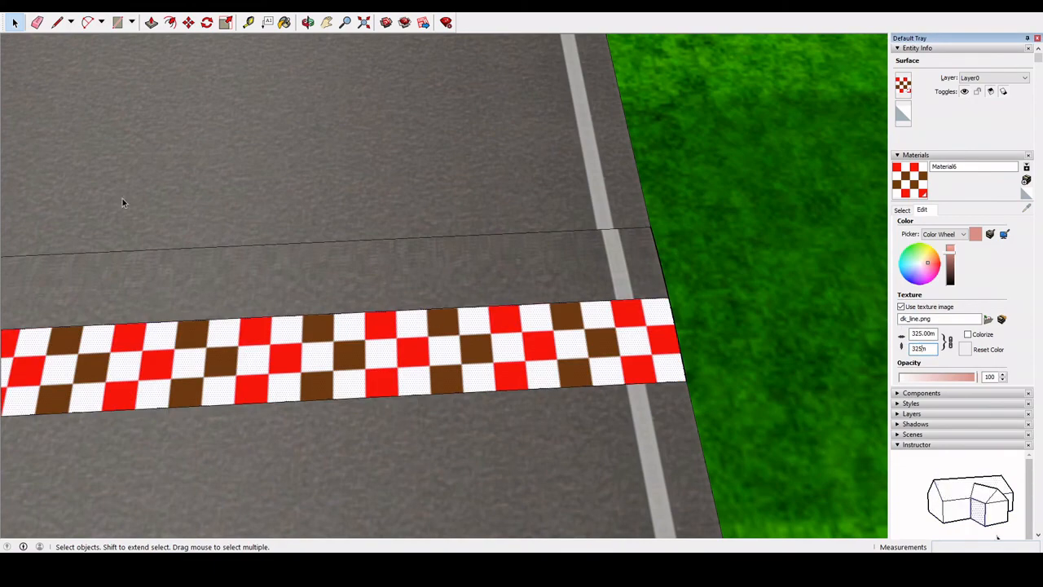
type("b")
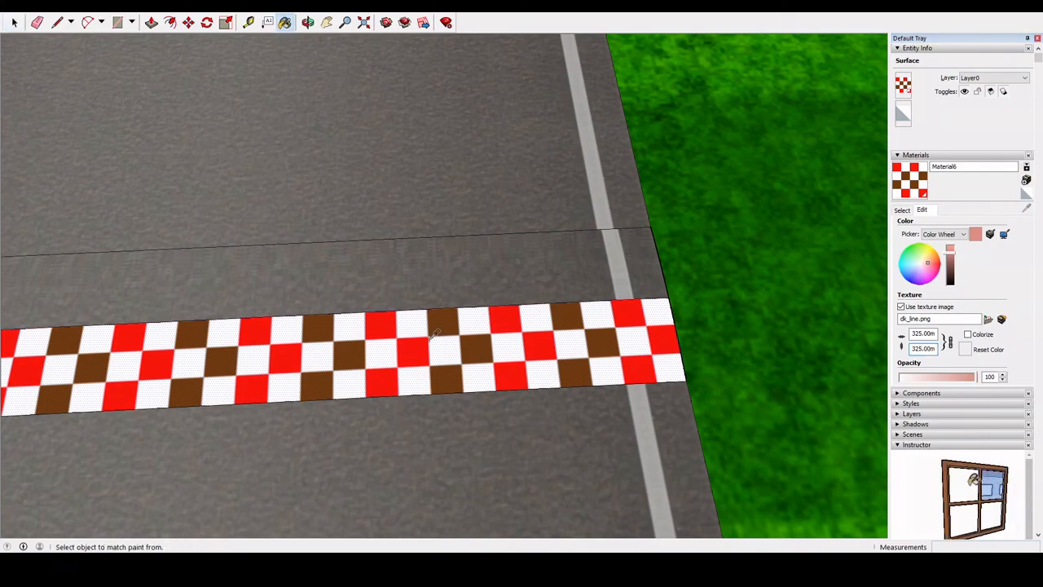
left_click(430, 253)
mouse_move(430, 253)
middle_mouse_down()
mouse_move(174, 237)
mouse_move(589, 144)
mouse_move(415, 284)
mouse_move(770, 299)
mouse_move(167, 223)
mouse_move(381, 274)
middle_mouse_up()
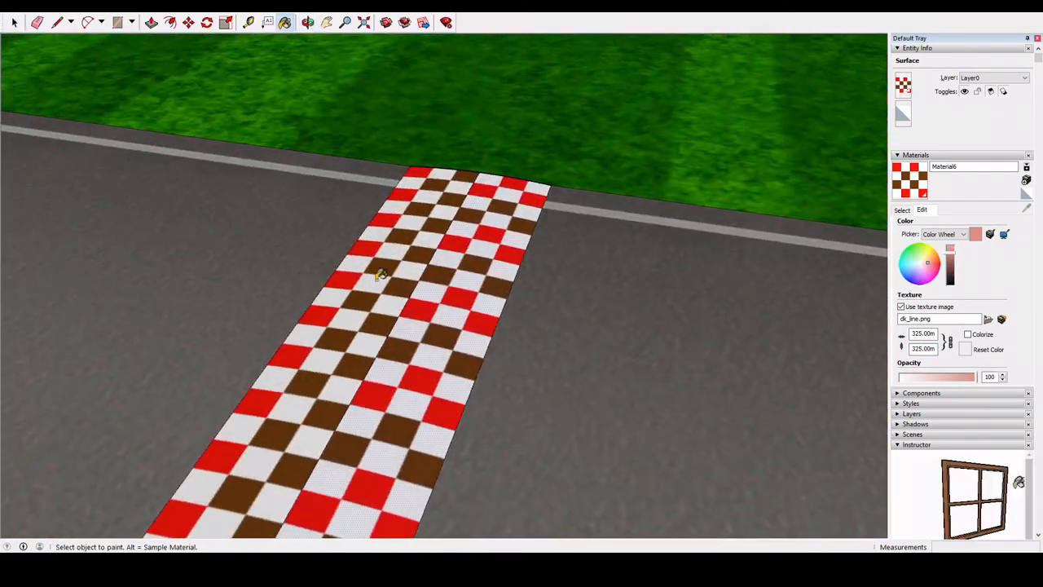
- Draw a hexagon of about 125 m radius on the grass beside the bump's end, centred with a short guide line, and erase that line
middle_click_drag(466, 324, 431, 256)
key("l")
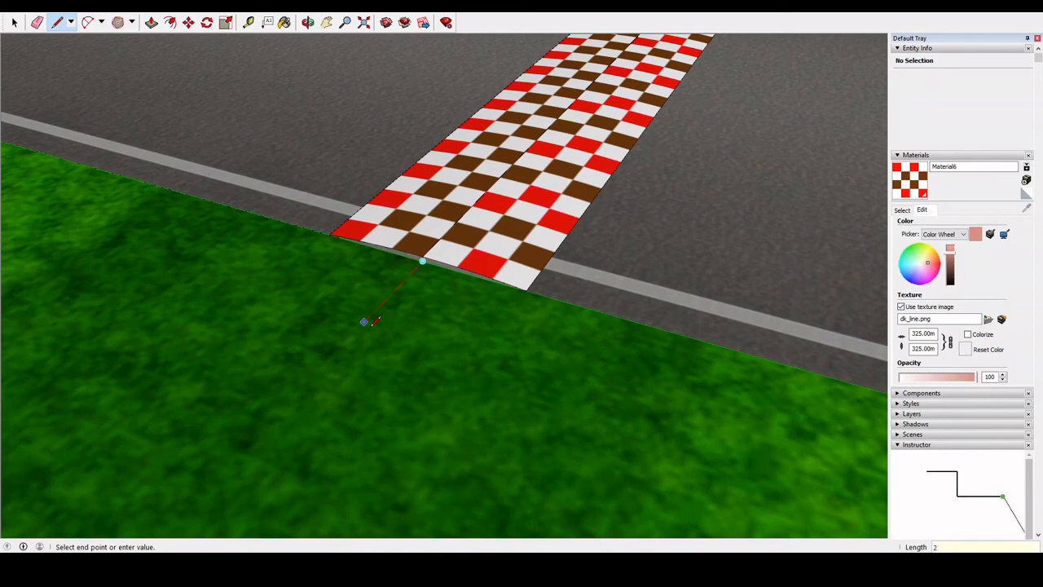
left_click(118, 22)
left_click(374, 310)
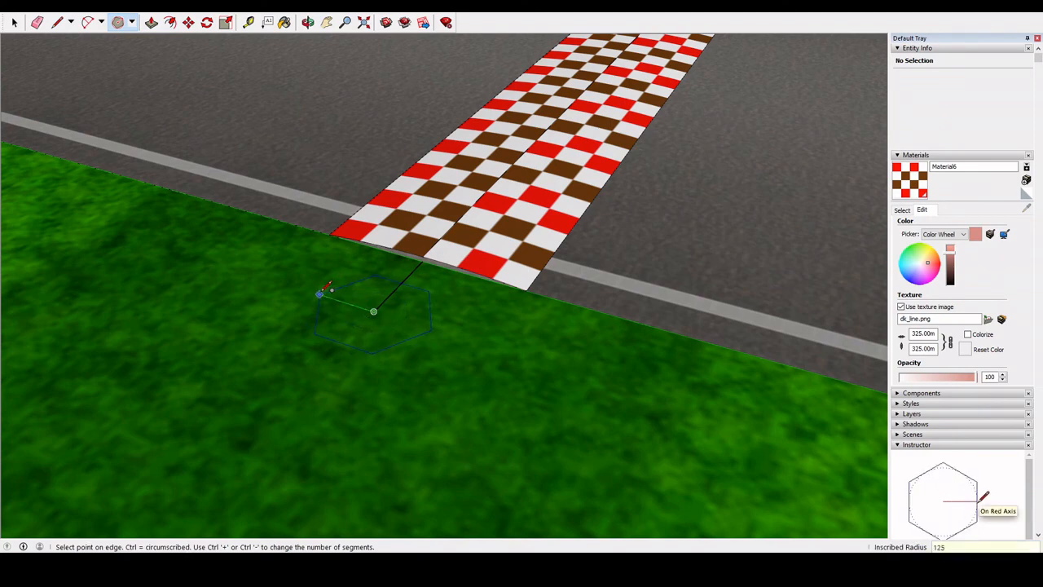
left_click(323, 290)
left_click(37, 22)
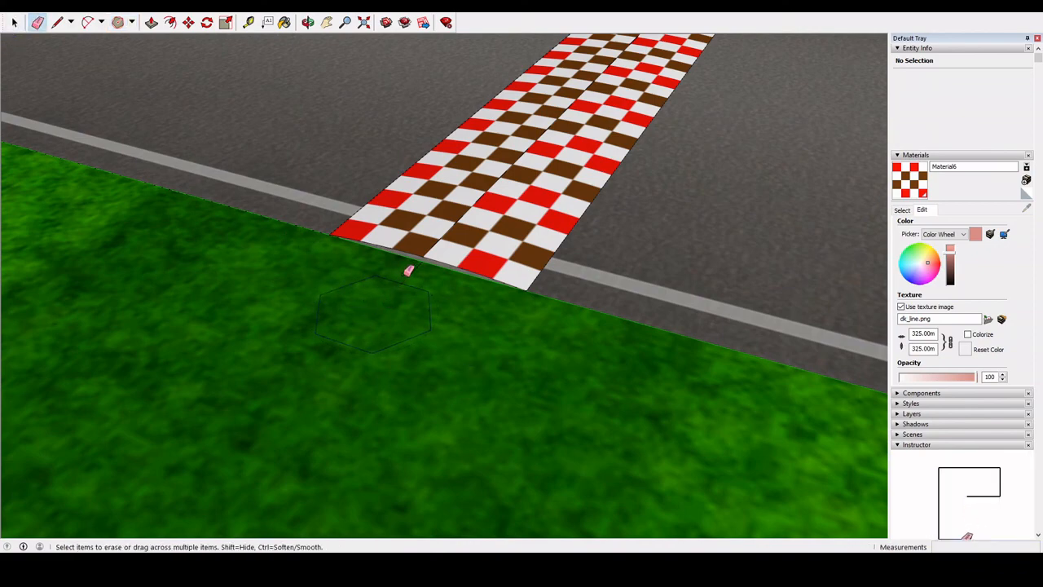
- Draw a vertical line about 1500 m high from the centre of the hexagon
mouse_move(516, 361)
middle_mouse_down()
mouse_move(217, 275)
mouse_move(670, 380)
mouse_move(698, 154)
middle_mouse_up()
key("l")
left_click(670, 381)
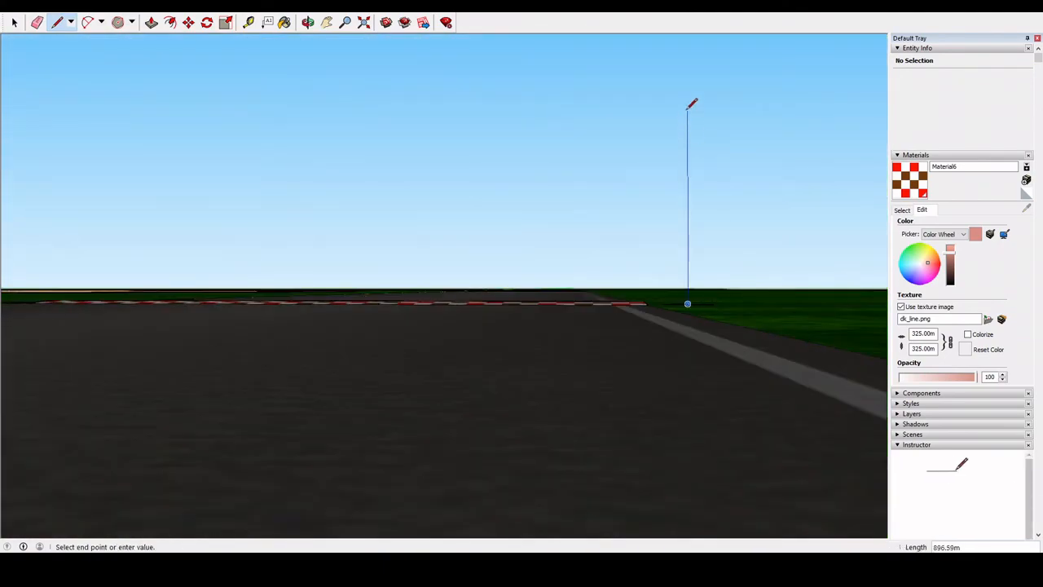
middle_click_drag(690, 43, 692, 145)
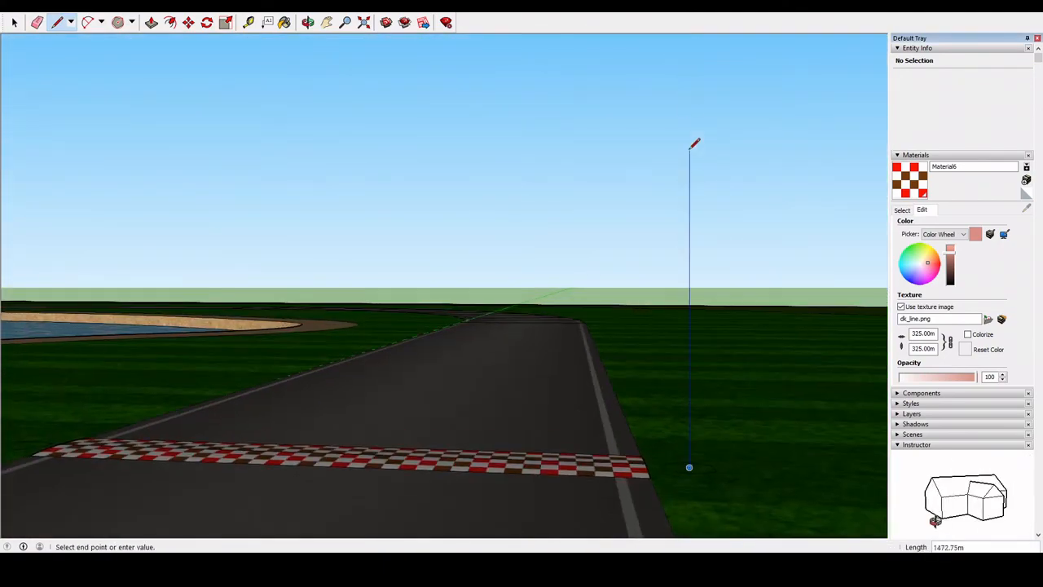
left_click(689, 137)
- Draw a matching vertical line beside the bump's opposite end and join both tops with a 3400 m horizontal line
middle_click_drag(428, 144, 350, 464)
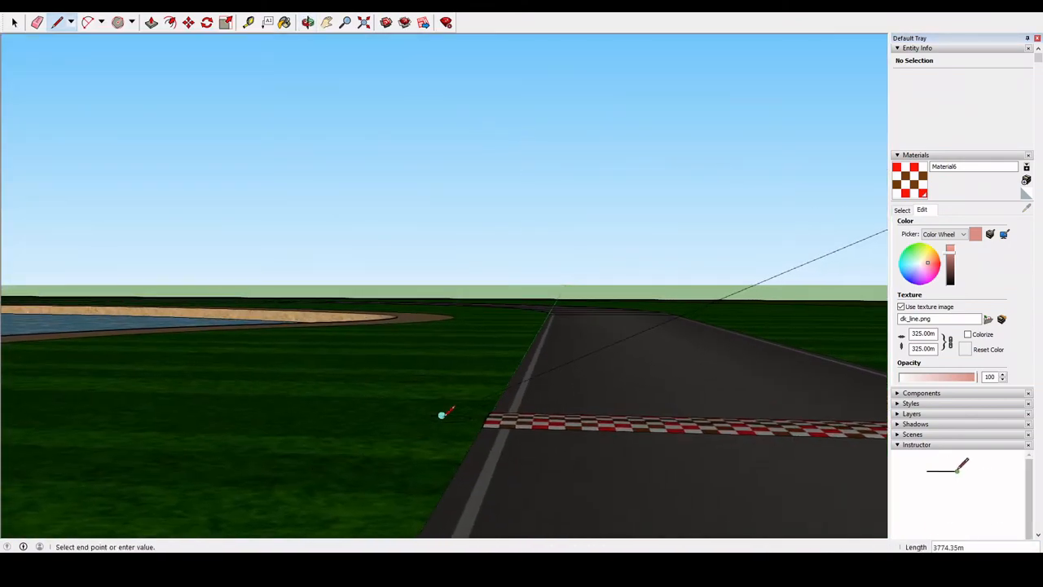
key("Escape")
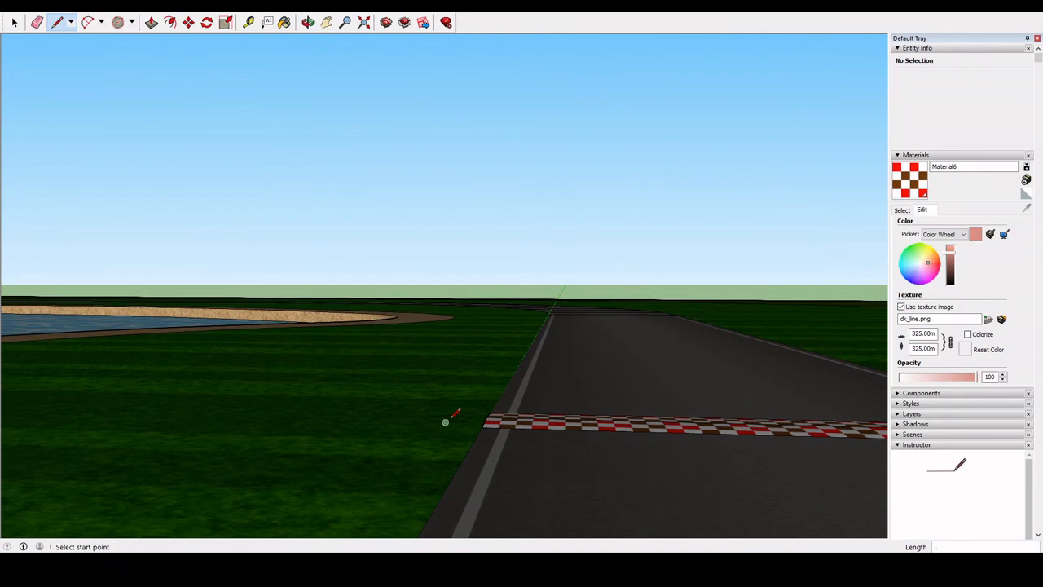
middle_click_drag(445, 421, 445, 412)
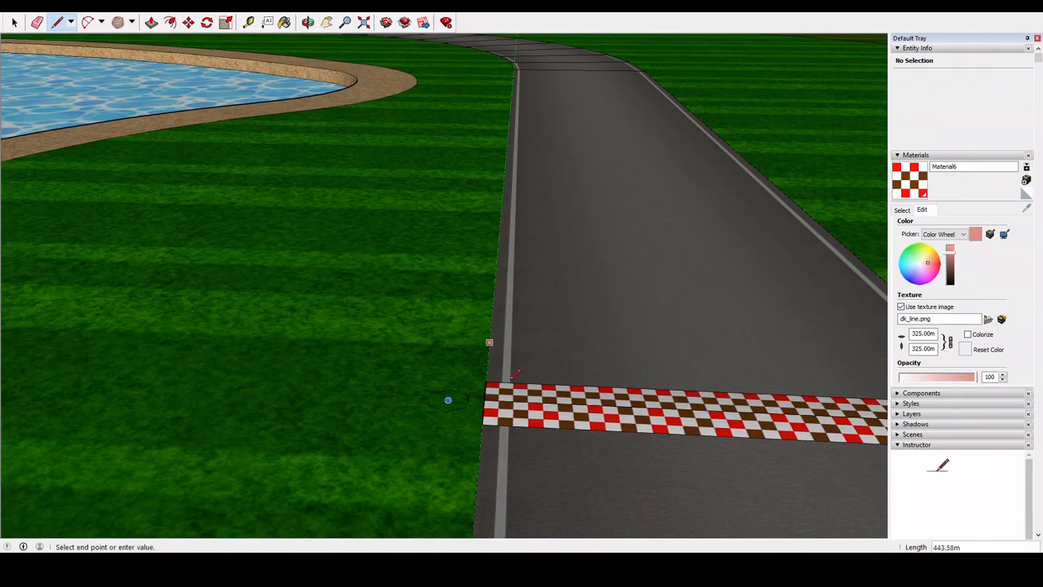
middle_click_drag(513, 375, 624, 326)
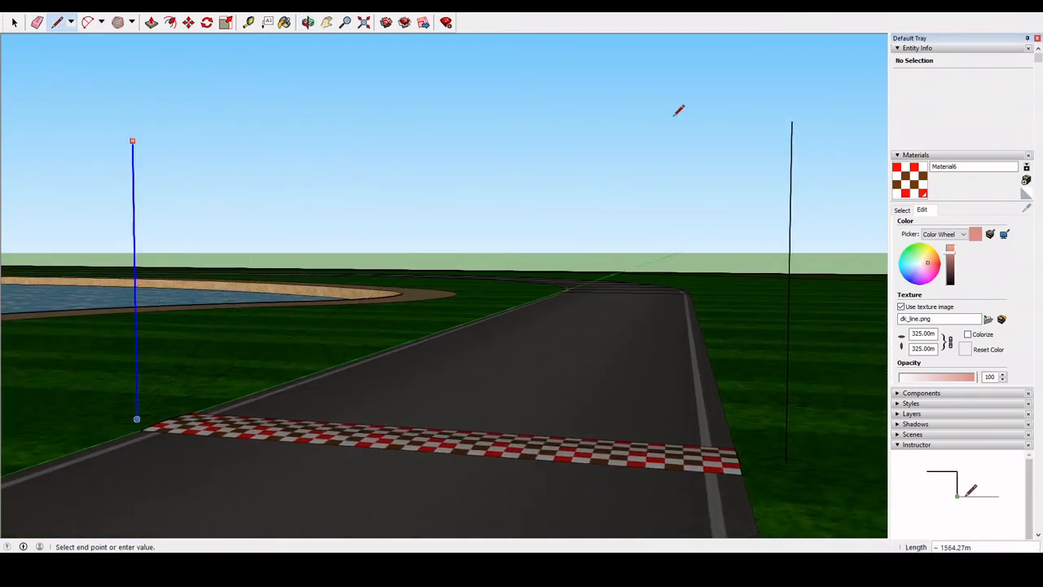
left_click(793, 119)
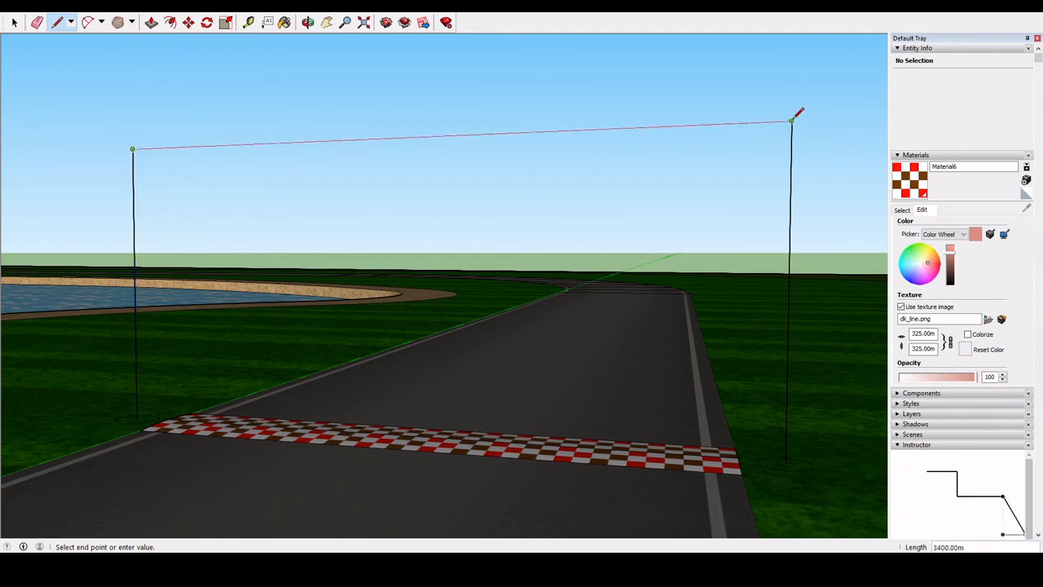
left_click(792, 120)
- Try a small tangent arc at the frame's upper corner above the hexagon and undo it
left_click(87, 22)
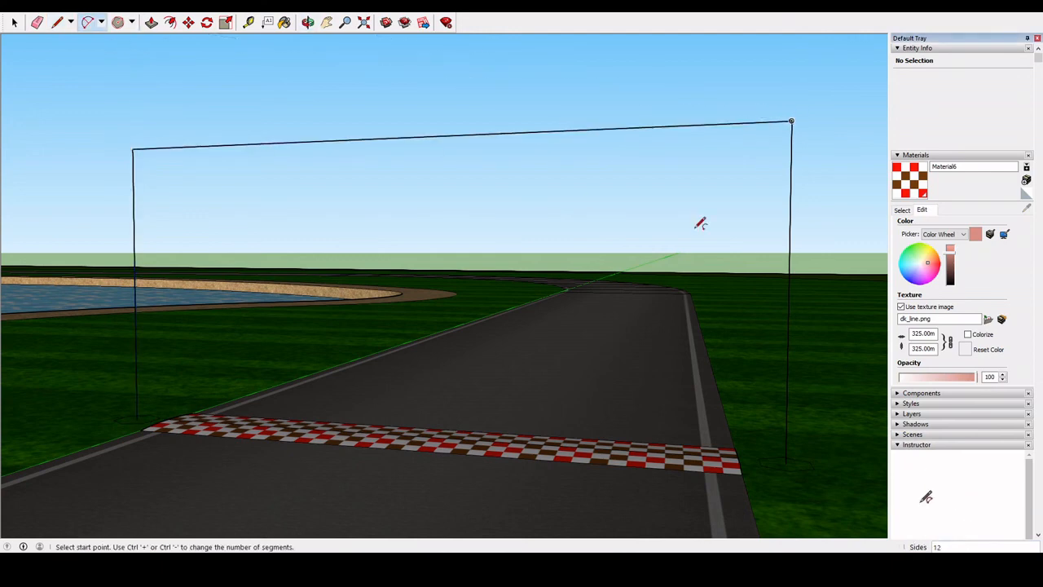
left_click(790, 222)
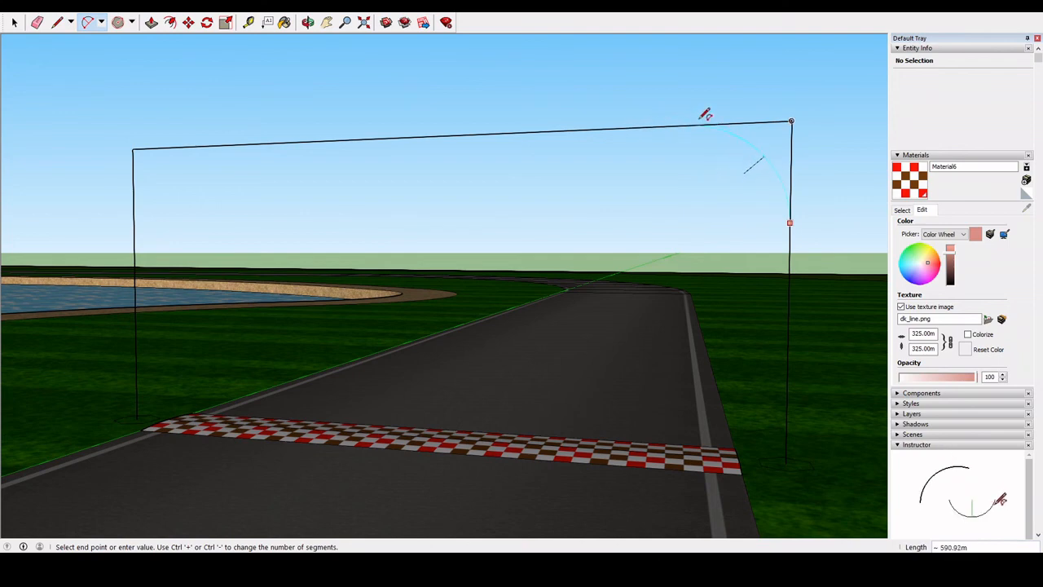
double_click(686, 124)
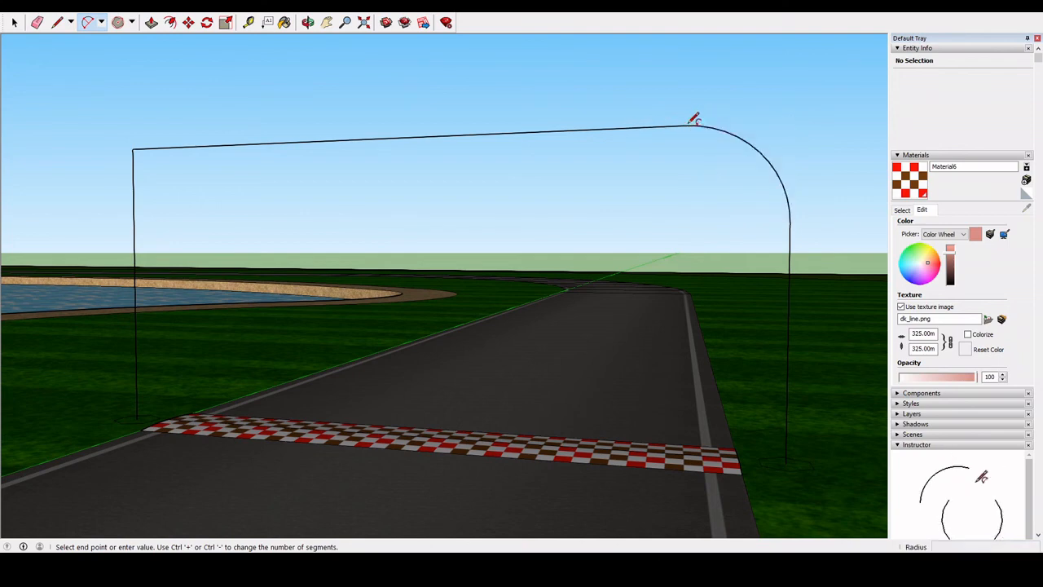
key("ctrl+z")
- Round both upper corners of the line frame with large tangent arcs, trimming the square corners
left_click(788, 294)
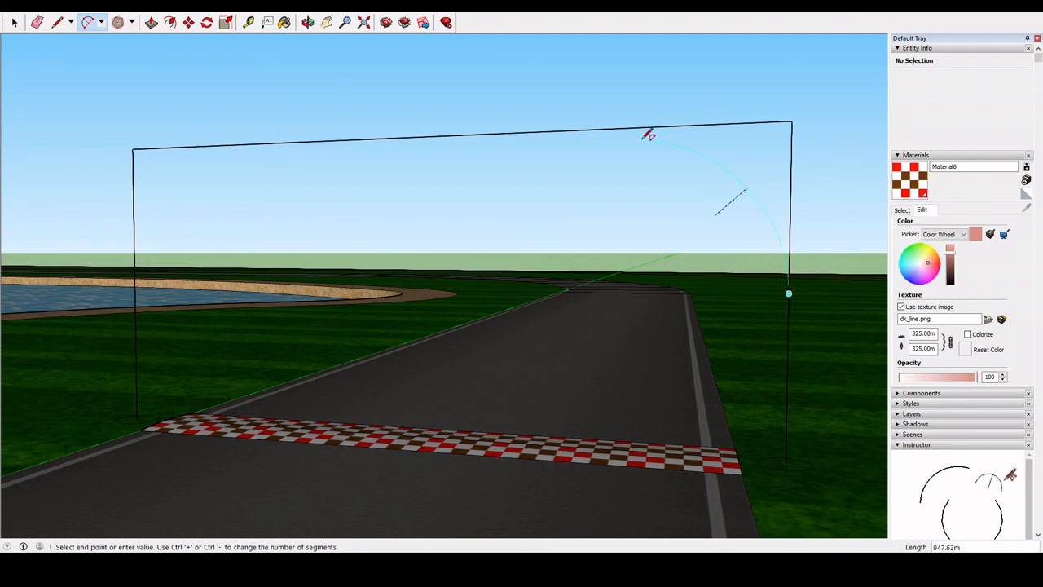
double_click(619, 124)
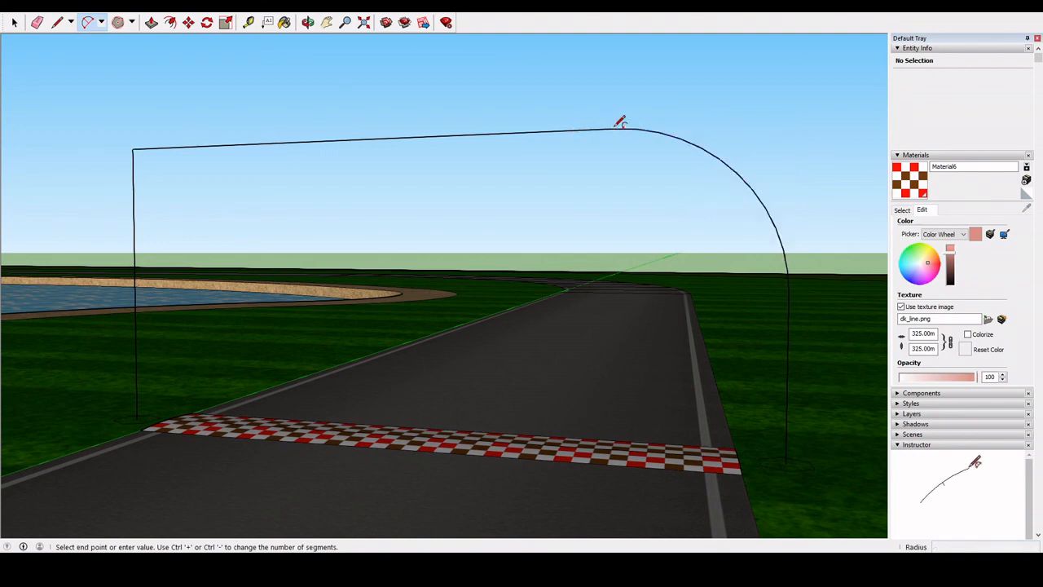
left_click(135, 282)
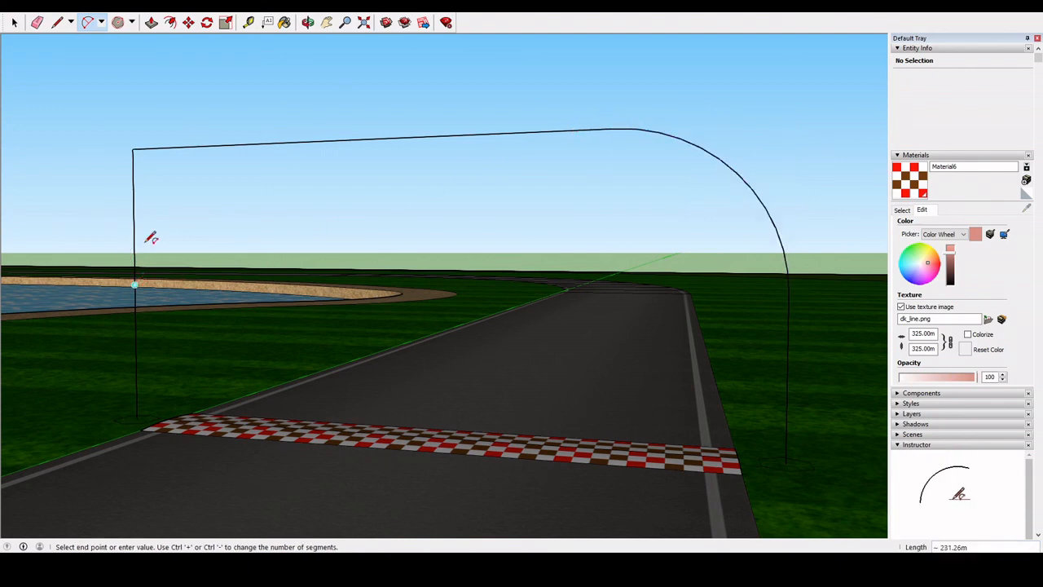
double_click(262, 140)
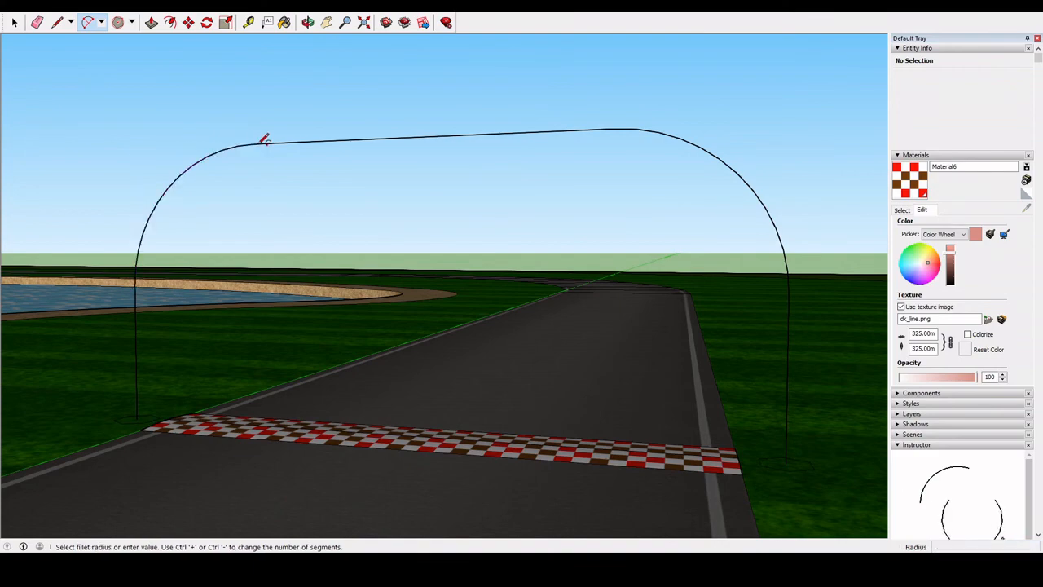
middle_click_drag(263, 136, 333, 303)
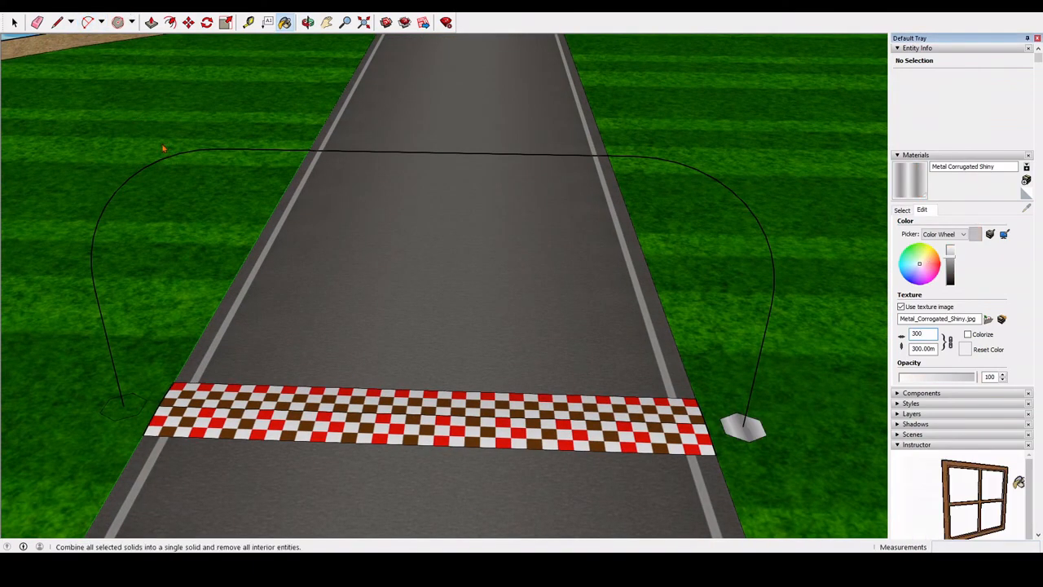
- Try to extrude the metal hexagon along the rounded frame line and undo the attempt
key("p")
left_click_drag(758, 437, 769, 294)
left_click_drag(719, 192, 354, 154)
middle_click_drag(354, 154, 442, 362)
key("ctrl+z")
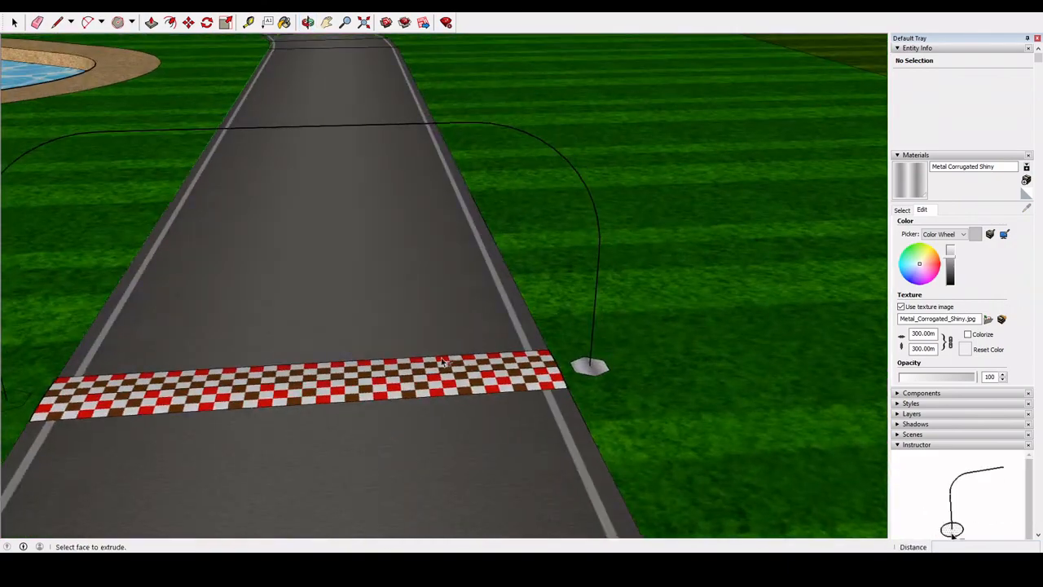
- Sweep the metal hexagon along the entire rounded frame line with Follow Me to form a tubular arch over the track
scroll(590, 365, "down", 2)
left_click_drag(580, 340, 165, 316)
scroll(93, 176, "up", 2)
middle_click_drag(93, 177, 586, 232)
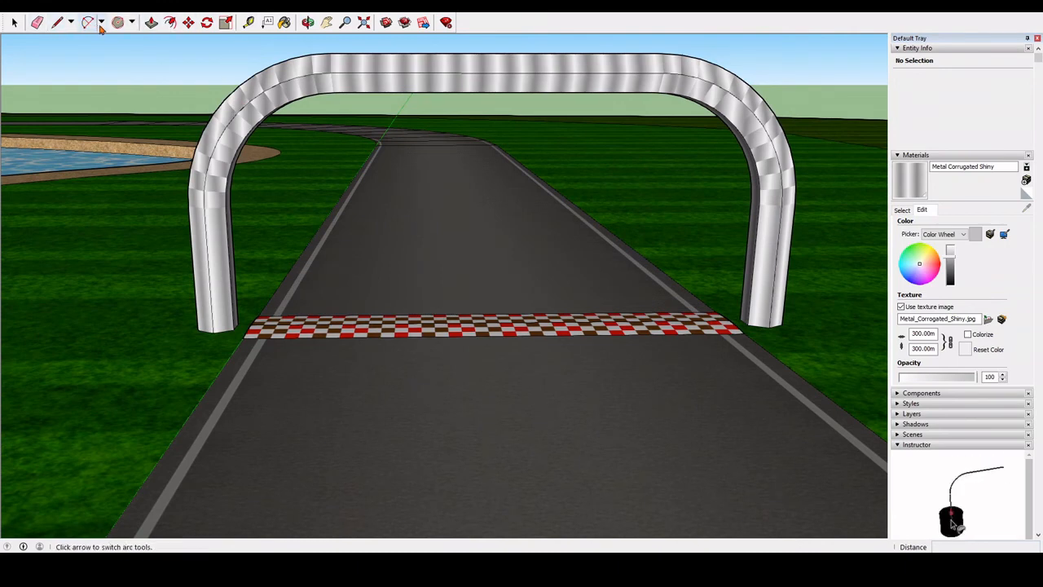
- Draw a vertical banner rectangle of about 2396 by 795 m, centred on the arch's horizontal tube across the track
left_click(132, 24)
left_click(132, 44)
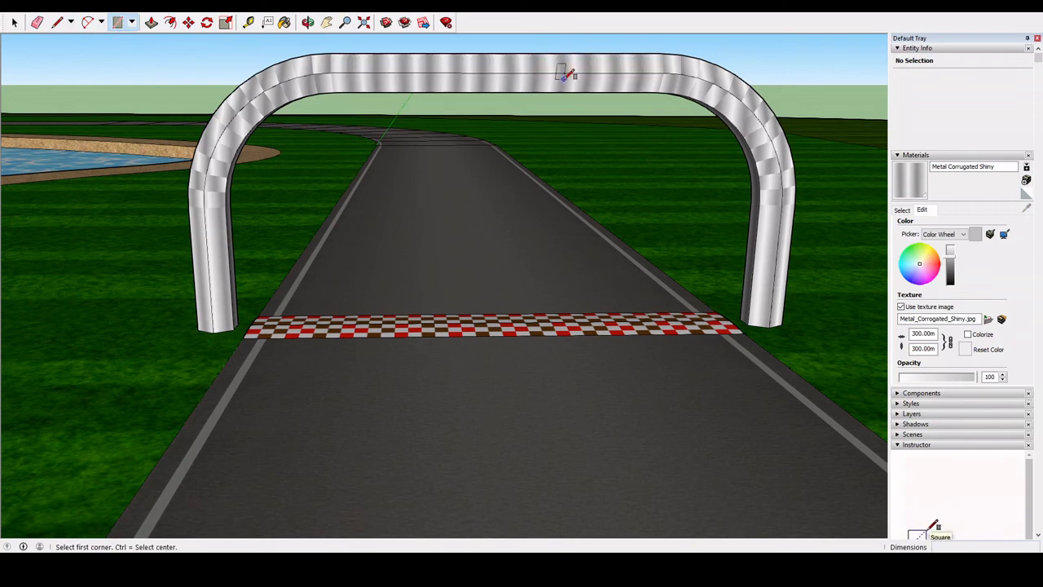
left_click(498, 72)
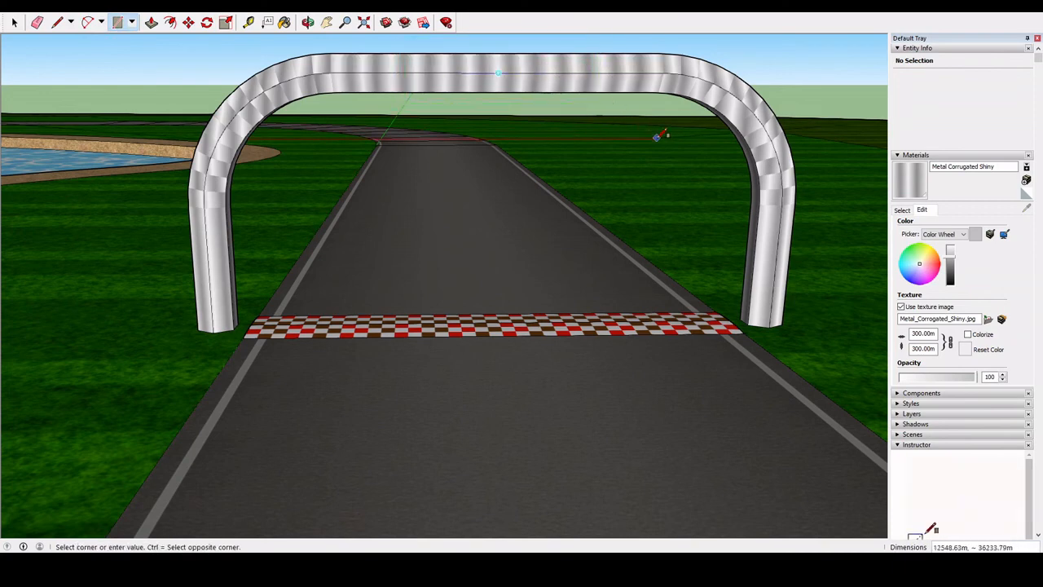
middle_click_drag(630, 131, 609, 167, "shift")
scroll(589, 192, "down", 5)
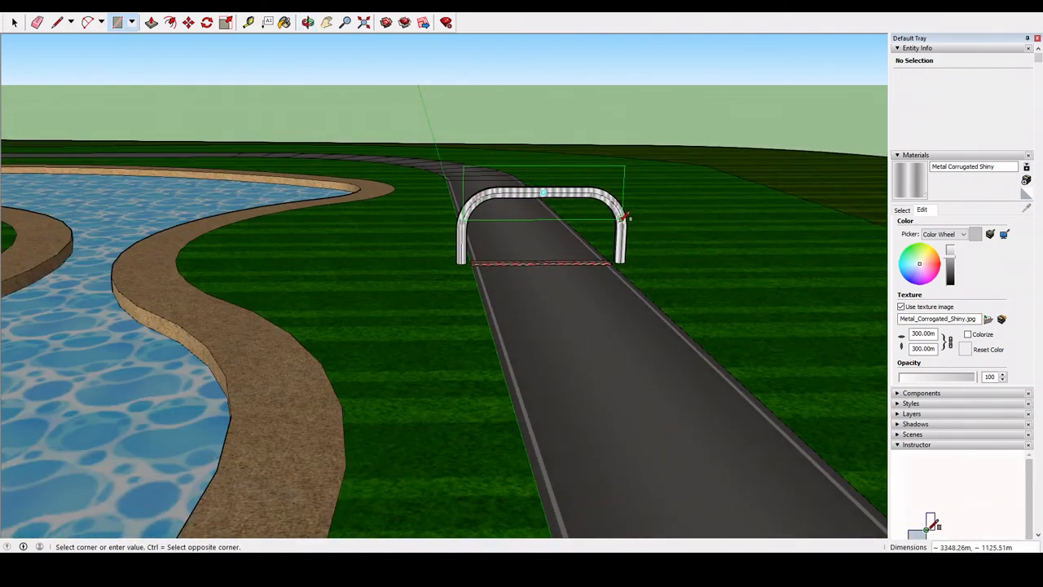
scroll(620, 199, "up", 5)
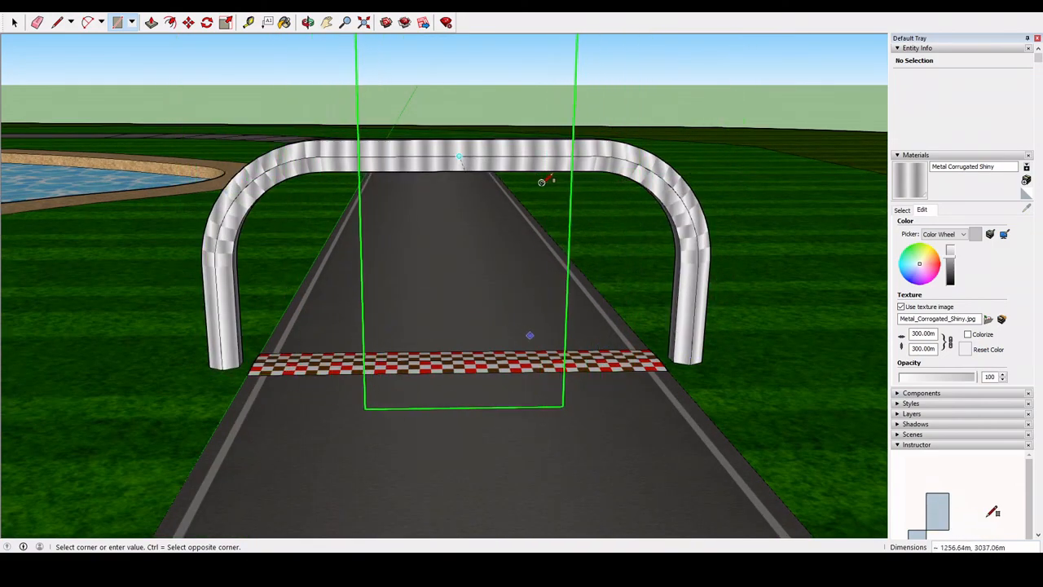
left_click(570, 159)
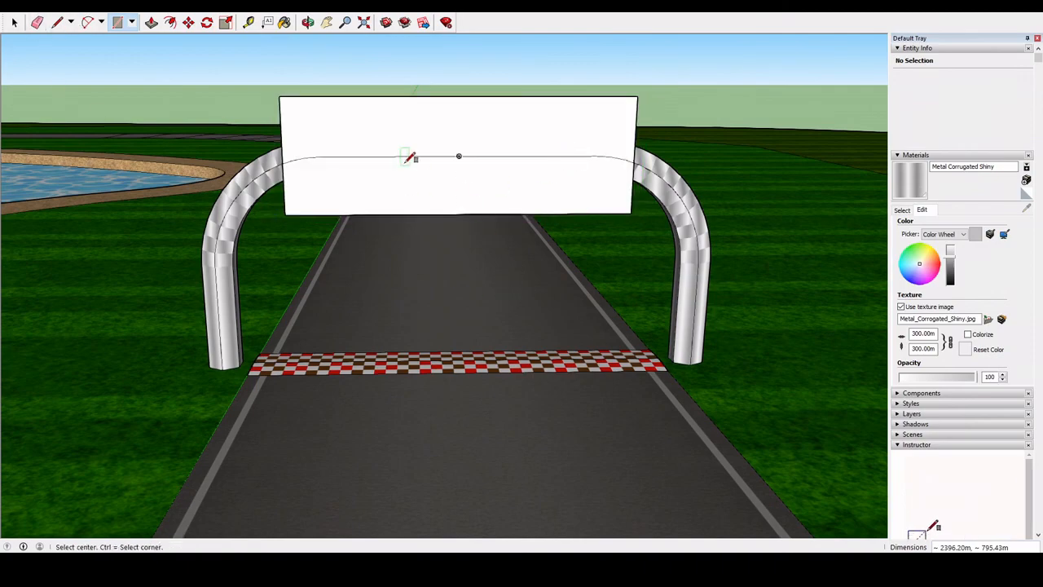
- Erase the arch's edge line running across the back face of the banner
middle_click_drag(406, 161, 370, 183)
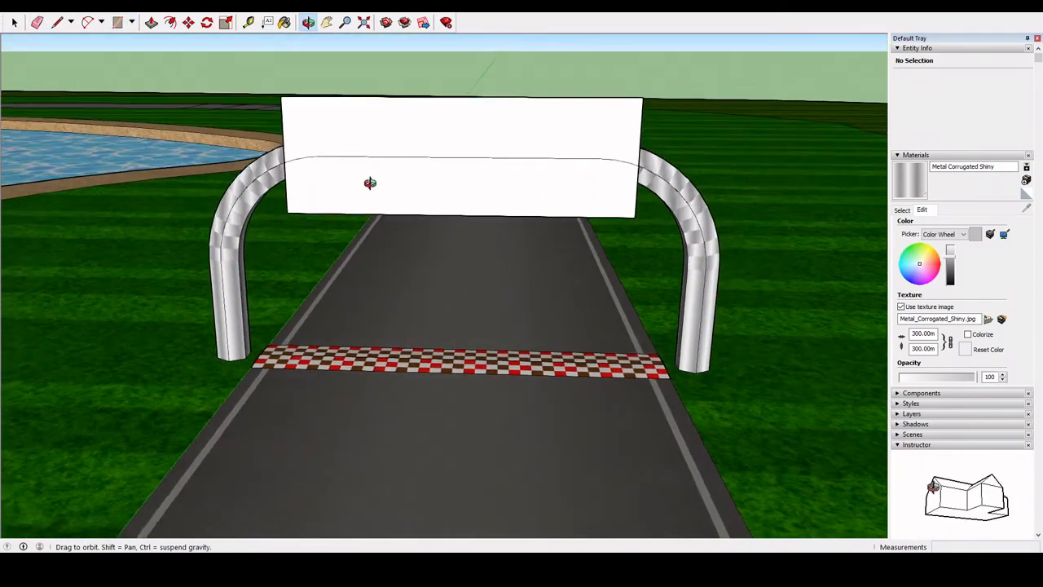
scroll(358, 182, "up", 2)
left_click(36, 22)
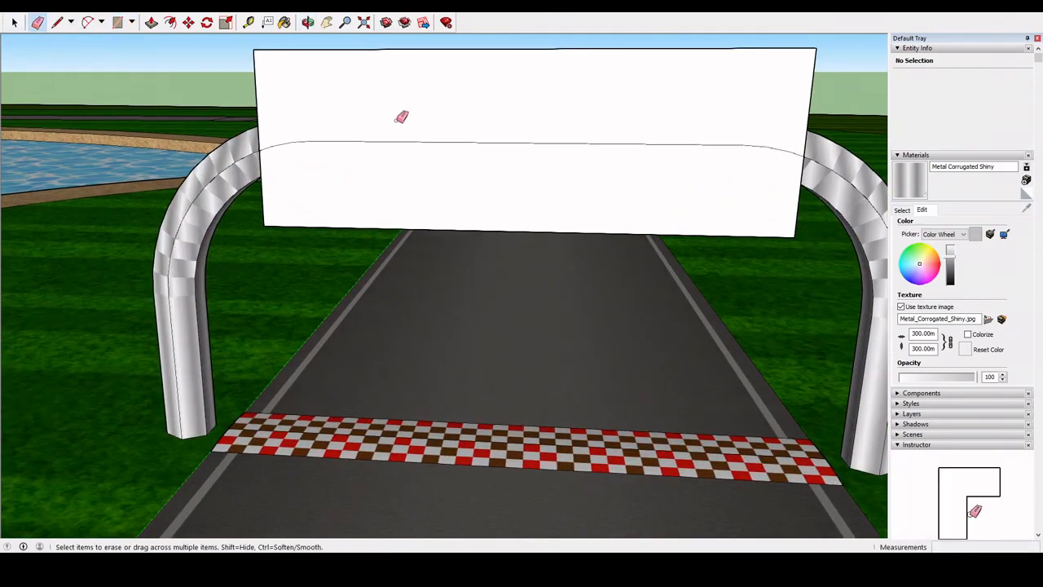
mouse_move(425, 144)
middle_mouse_down()
mouse_move(505, 189)
mouse_move(121, 239)
mouse_move(150, 263)
mouse_move(122, 281)
mouse_move(130, 317)
mouse_move(239, 296)
mouse_move(607, 325)
middle_mouse_up()
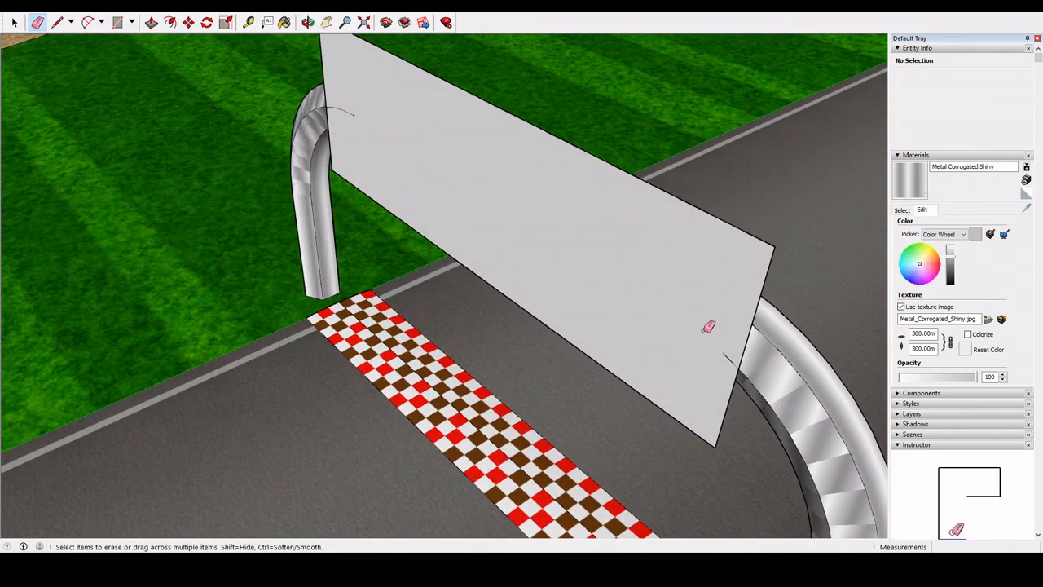
mouse_move(513, 280)
middle_mouse_down()
mouse_move(496, 151)
mouse_move(743, 233)
mouse_move(559, 252)
mouse_move(256, 226)
mouse_move(518, 203)
middle_mouse_up()
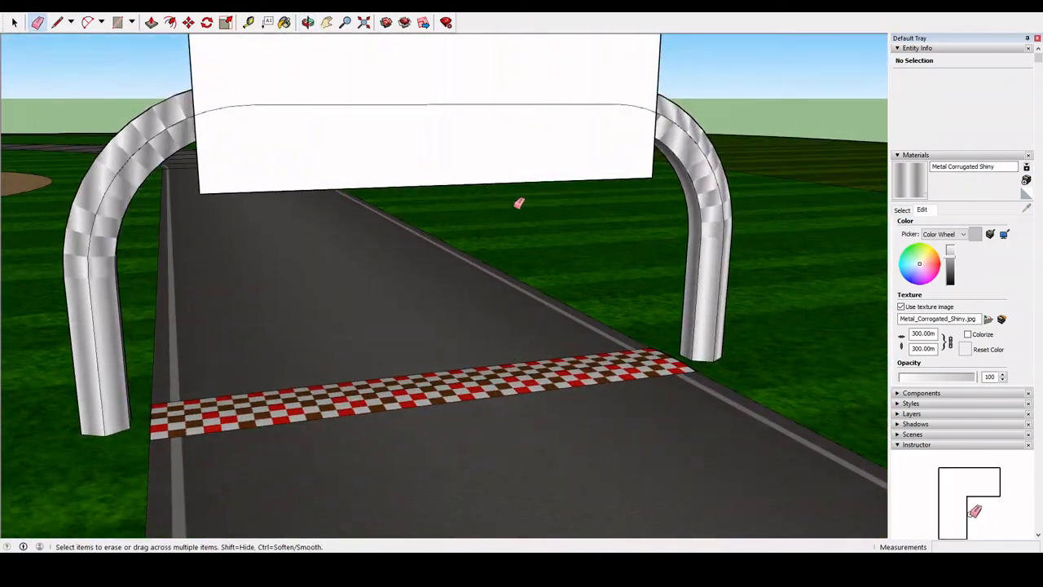
- Cover the front of the banner with the MARIO KART texture from dk_wood05.png, sized 2500 by 7050 m
mouse_move(521, 293)
middle_mouse_down()
mouse_move(408, 269)
mouse_move(263, 280)
mouse_move(238, 324)
mouse_move(431, 263)
mouse_move(550, 248)
mouse_move(226, 272)
mouse_move(290, 484)
mouse_move(652, 349)
mouse_move(384, 302)
mouse_move(305, 322)
mouse_move(3, 273)
middle_mouse_up()
left_click_drag(1, 273, 231, 284)
middle_click_drag(231, 284, 547, 319)
scroll(546, 319, "down", 4)
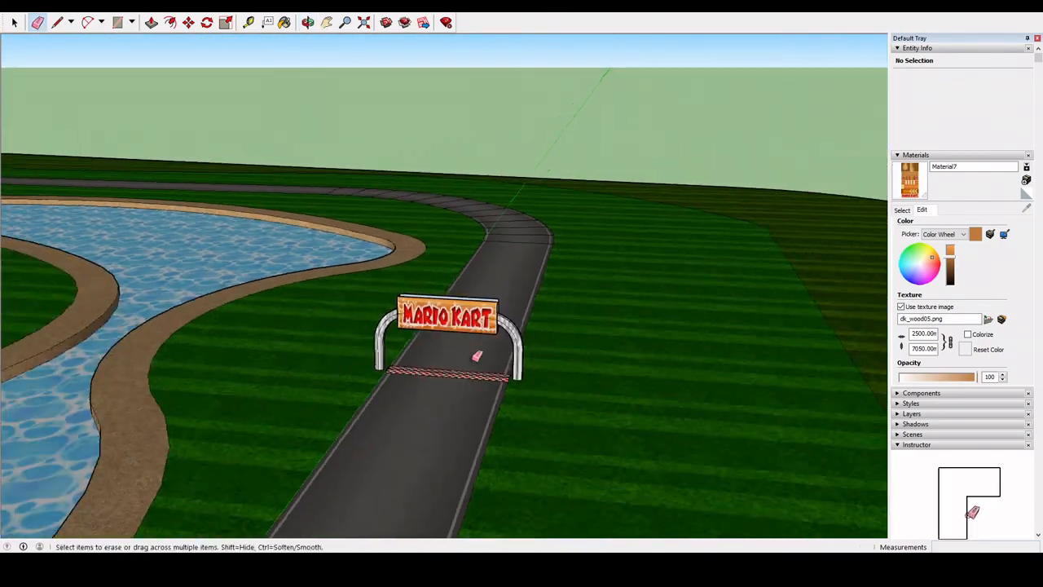
- Inspect the overall track layout and the arch with its MARIO KART banner from several angles
mouse_move(480, 356)
middle_mouse_down("shift")
mouse_move(477, 206)
mouse_move(447, 268)
mouse_move(435, 384)
mouse_move(388, 237)
middle_mouse_up("shift")
scroll(389, 237, "down", 8)
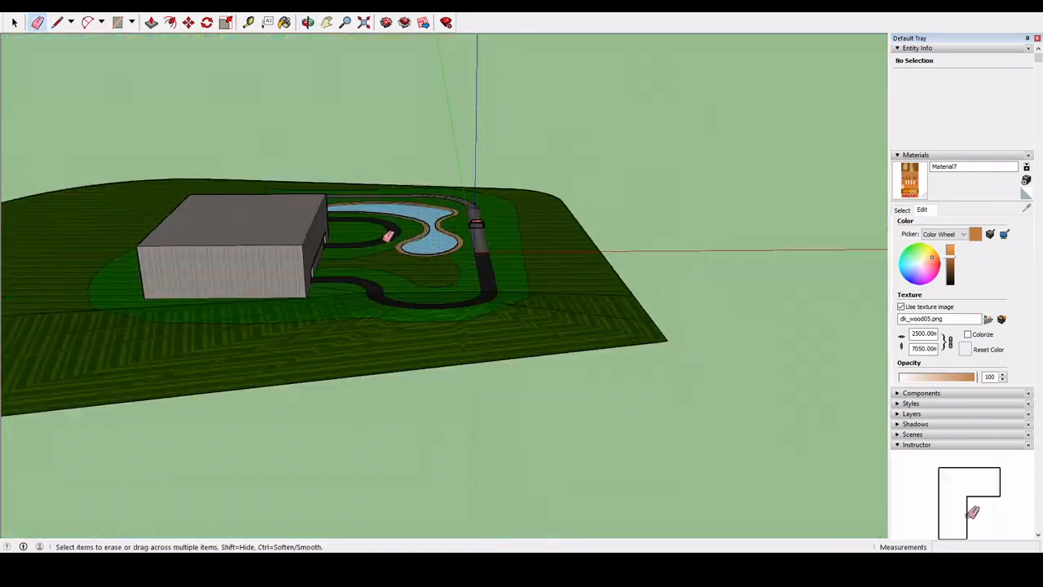
middle_click_drag(316, 247, 479, 225, "shift")
middle_click_drag(824, 236, 161, 269)
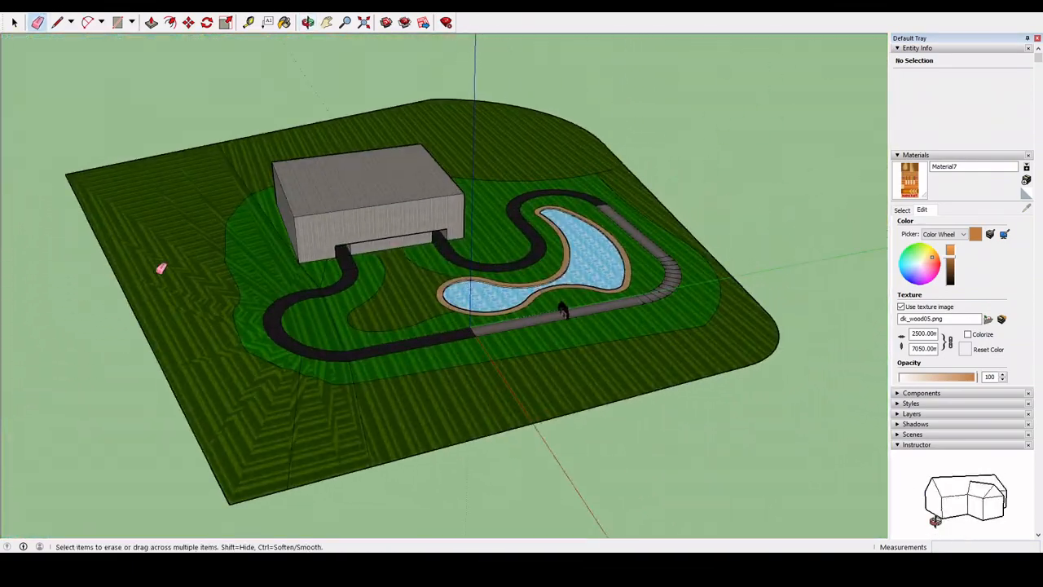
middle_click_drag(519, 302, 396, 470)
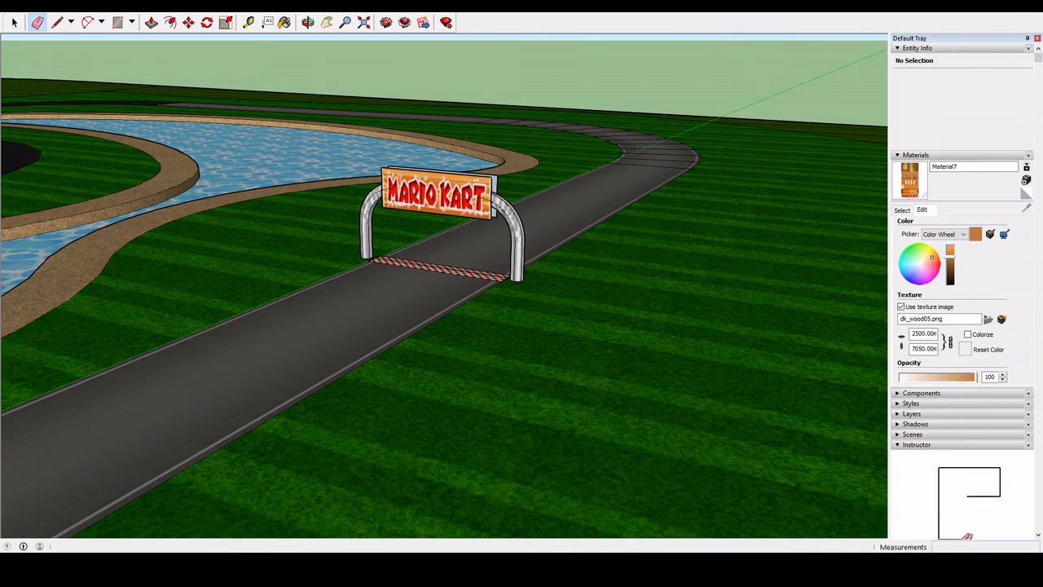
key("space")
middle_click_drag(418, 128, 452, 79)
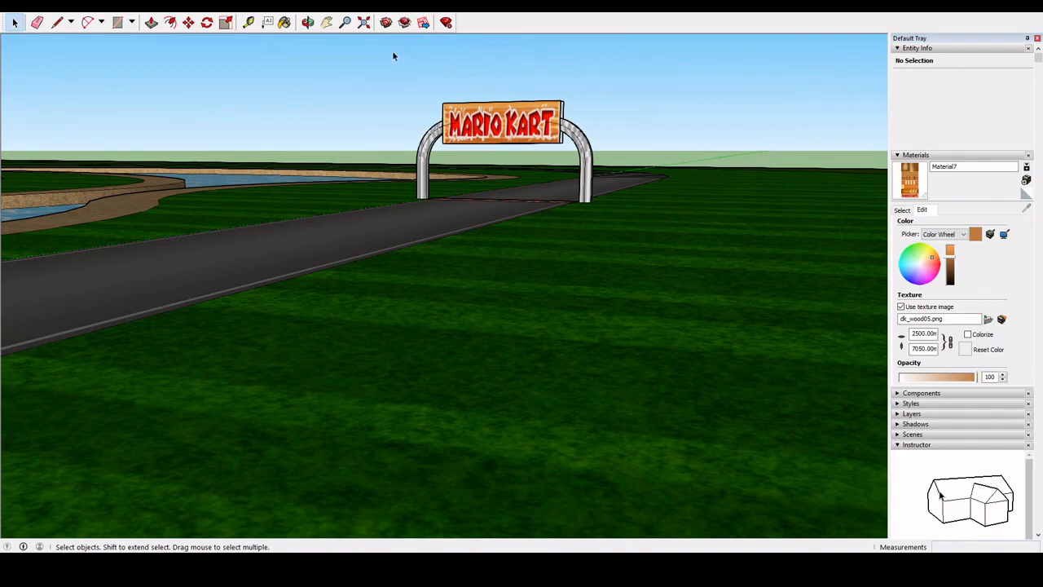
middle_click_drag(371, 96, 221, 196)
scroll(680, 172, "down", 3)
middle_click_drag(679, 171, 490, 258, "shift")
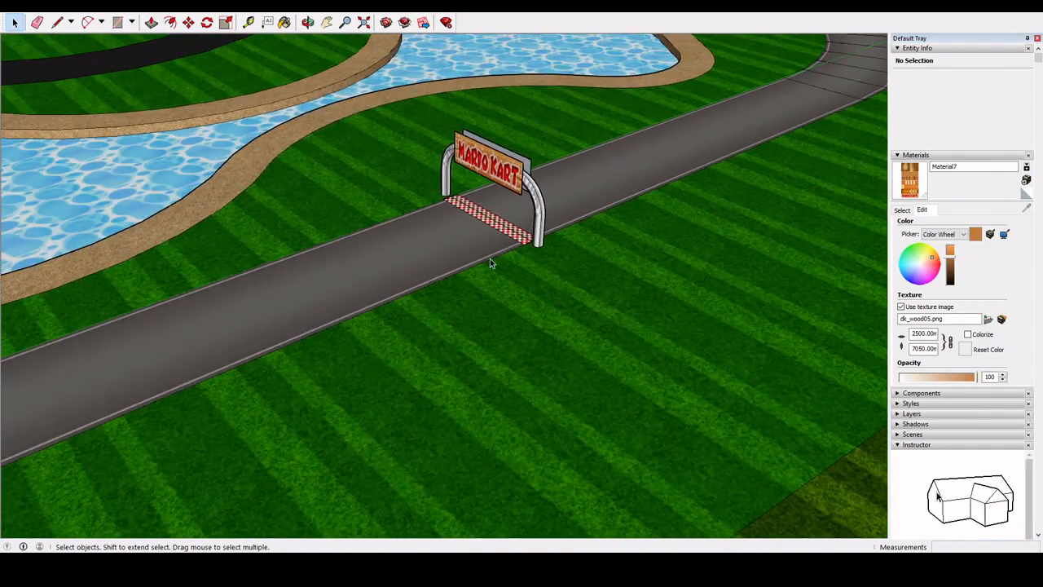
- Draw a rectangle of about 1704 by 3000 m across the full width of the grey straight beyond the bend
scroll(490, 258, "down", 2)
middle_click_drag(684, 160, 461, 288, "shift")
scroll(666, 165, "up", 2)
scroll(461, 289, "up", 2)
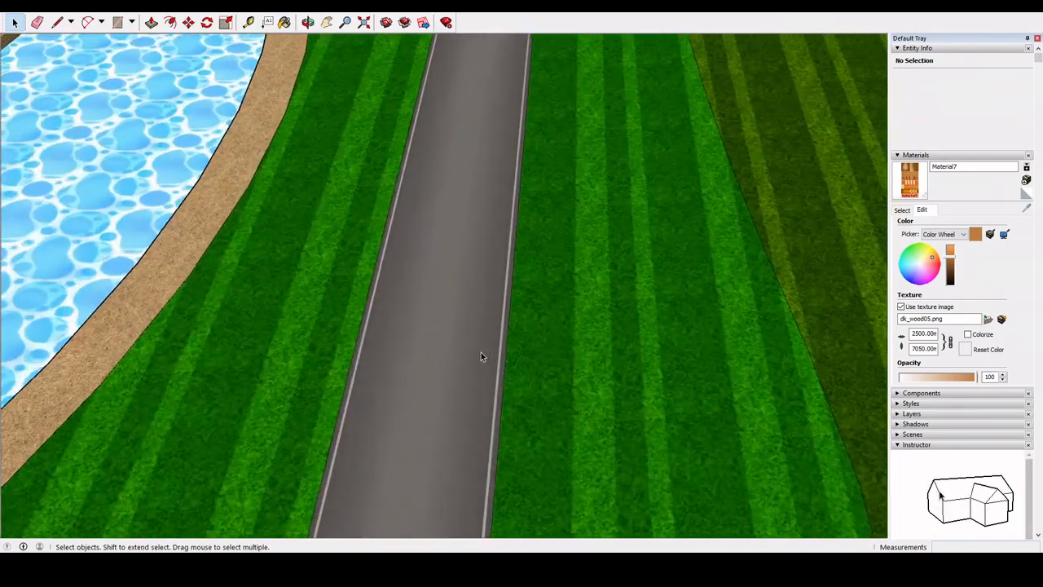
middle_click_drag(481, 356, 512, 207)
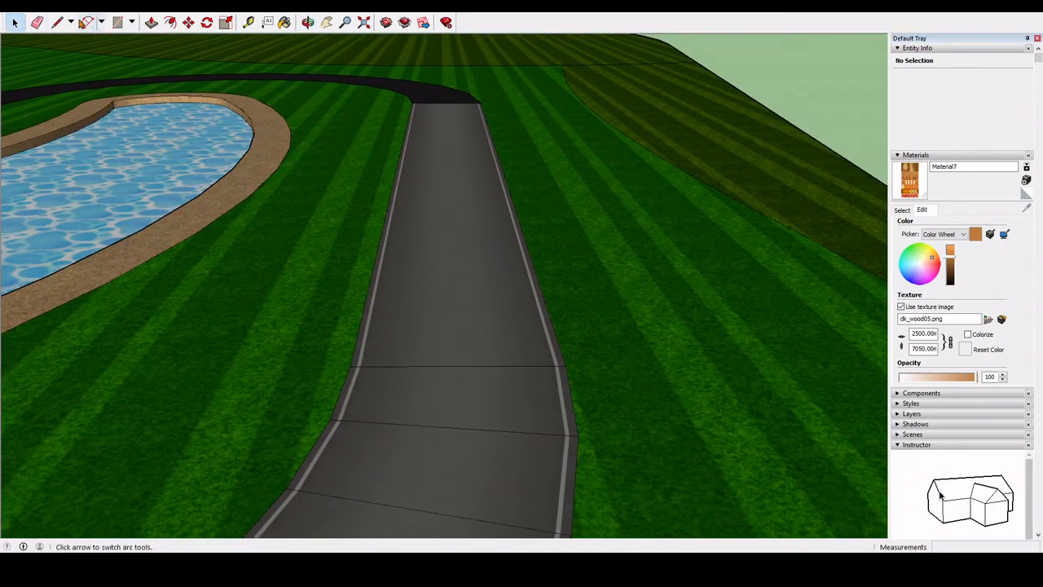
left_click(117, 22)
middle_click_drag(342, 268, 408, 212)
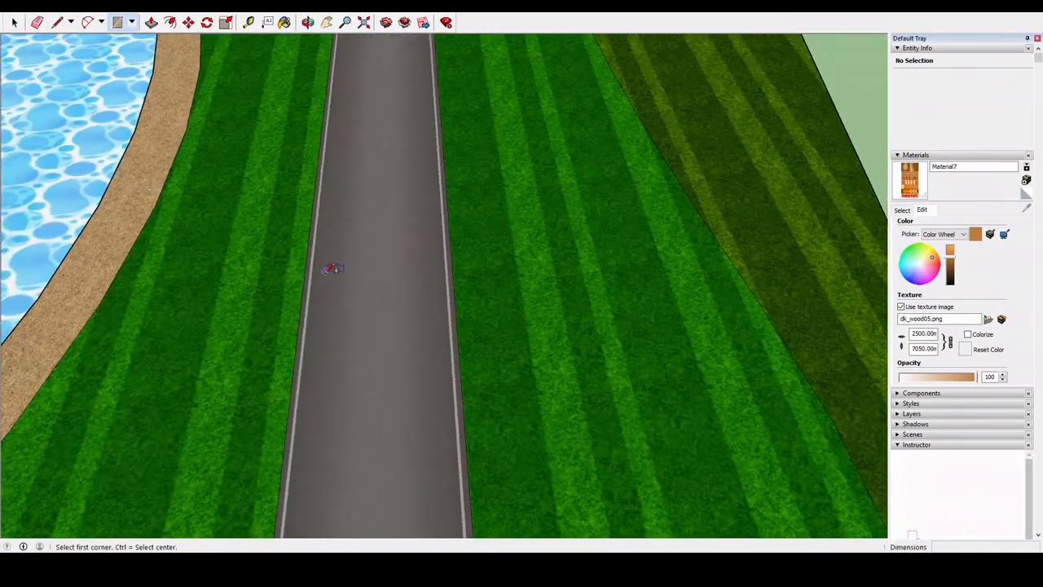
left_click(304, 269)
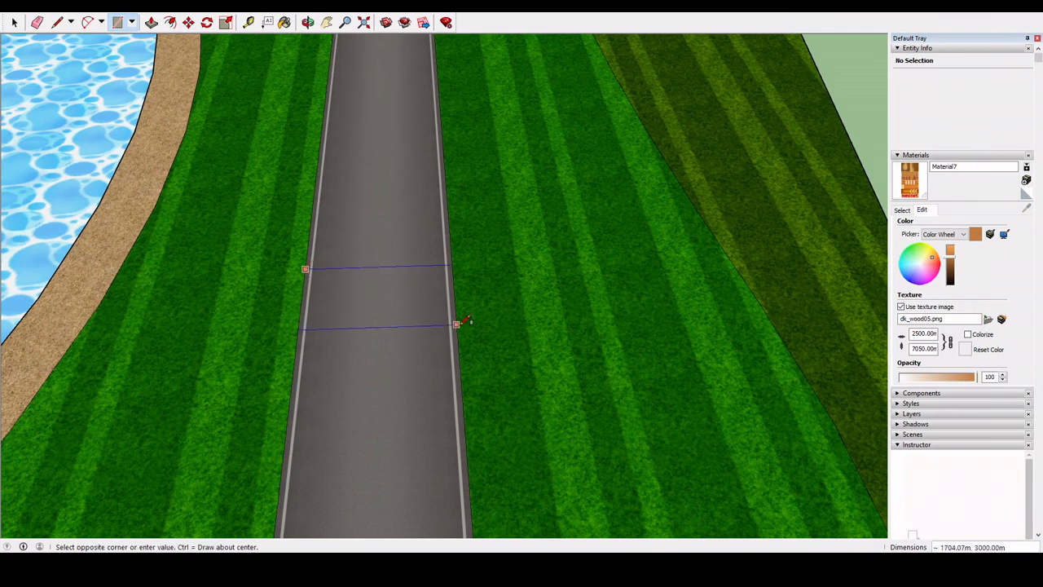
- Raise the road rectangle into a ramp with a red Wax 02 surface at 300 m texture size inside a wooden border
left_click(151, 22)
left_click(404, 277)
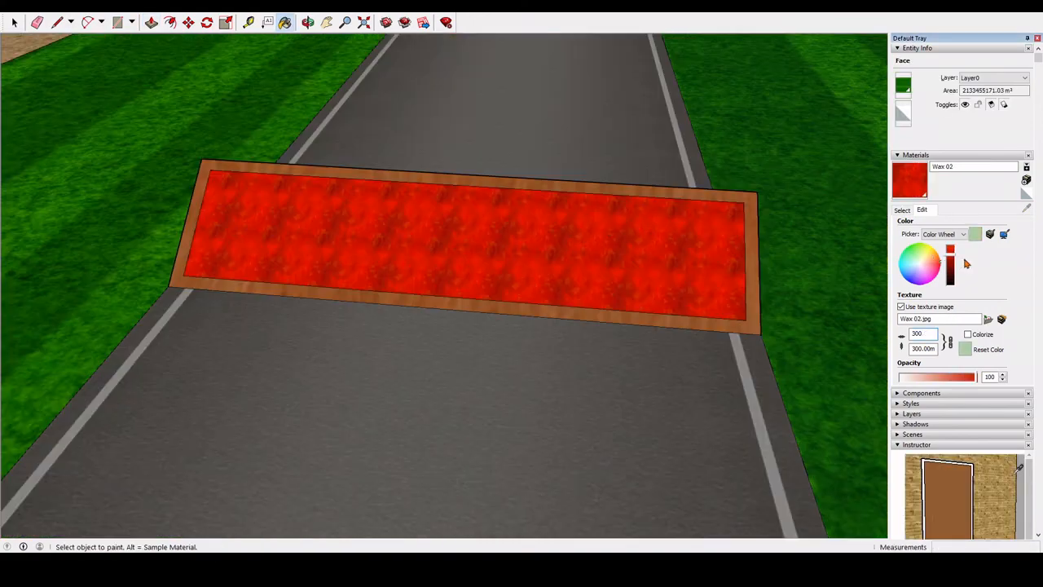
scroll(366, 312, "down", 2)
middle_click_drag(365, 312, 429, 181)
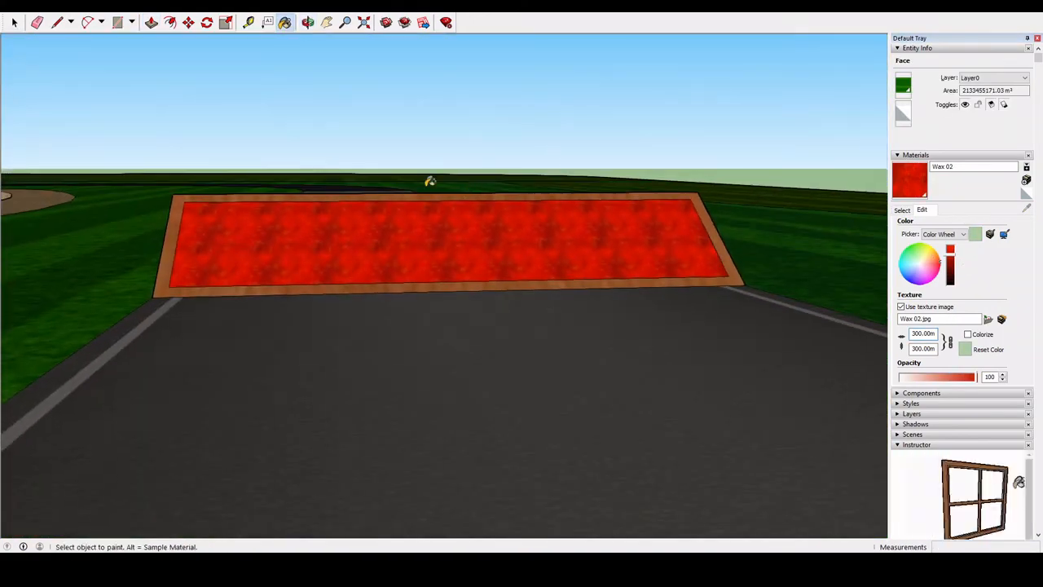
- Add two long red Wax 02 pads with Wood Cherry Original borders along opposite edges of the dark straight track
left_click(14, 24)
mouse_move(612, 206)
middle_mouse_down()
mouse_move(682, 144)
mouse_move(622, 139)
mouse_move(705, 144)
mouse_move(609, 186)
middle_mouse_up()
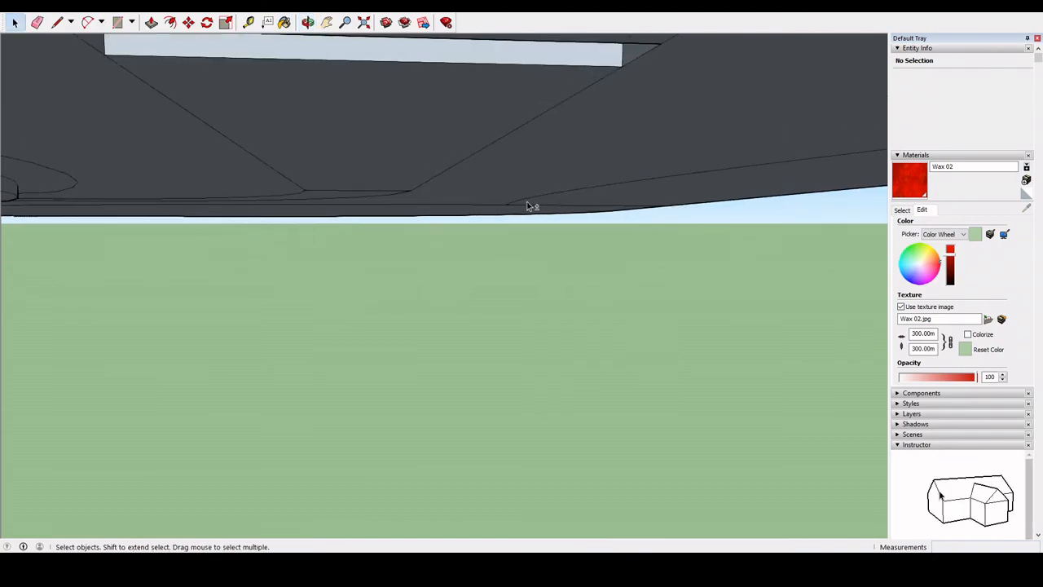
middle_click_drag(527, 207, 348, 366)
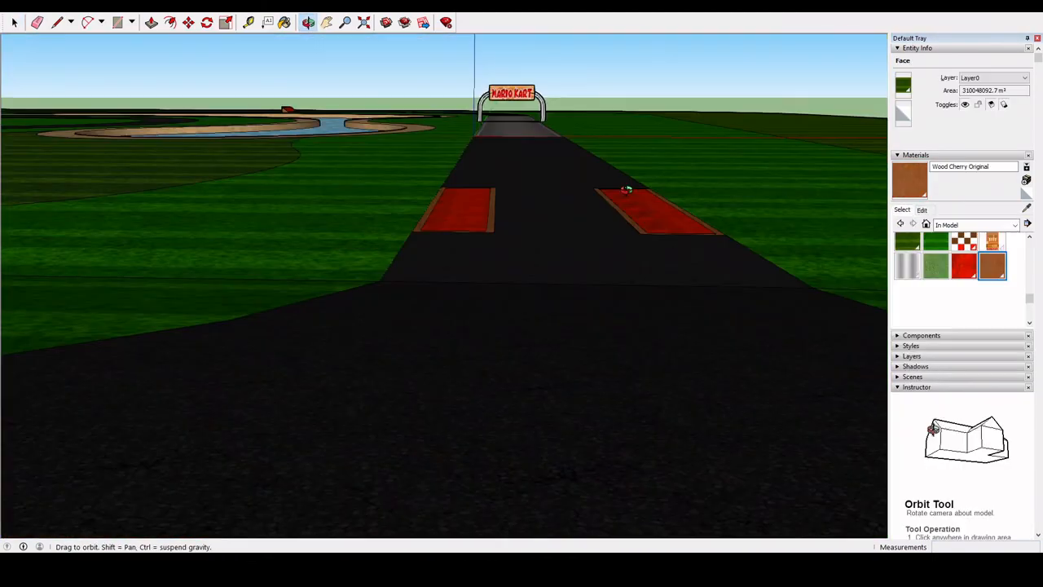
scroll(624, 186, "up", 5)
key("b")
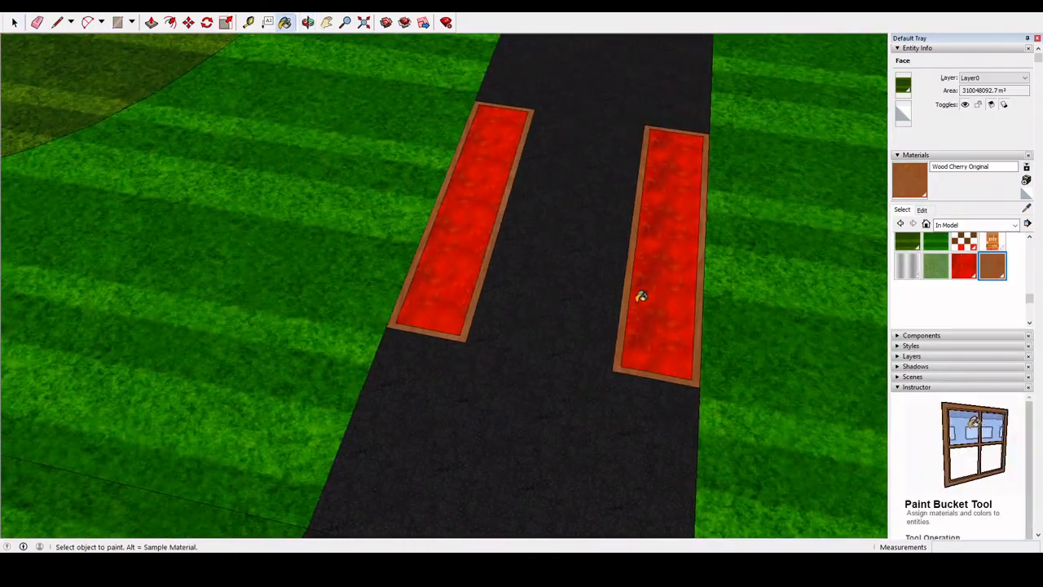
- Review the complete track from above, including the new red pads, the arch and the water basin
scroll(685, 299, "down", 6)
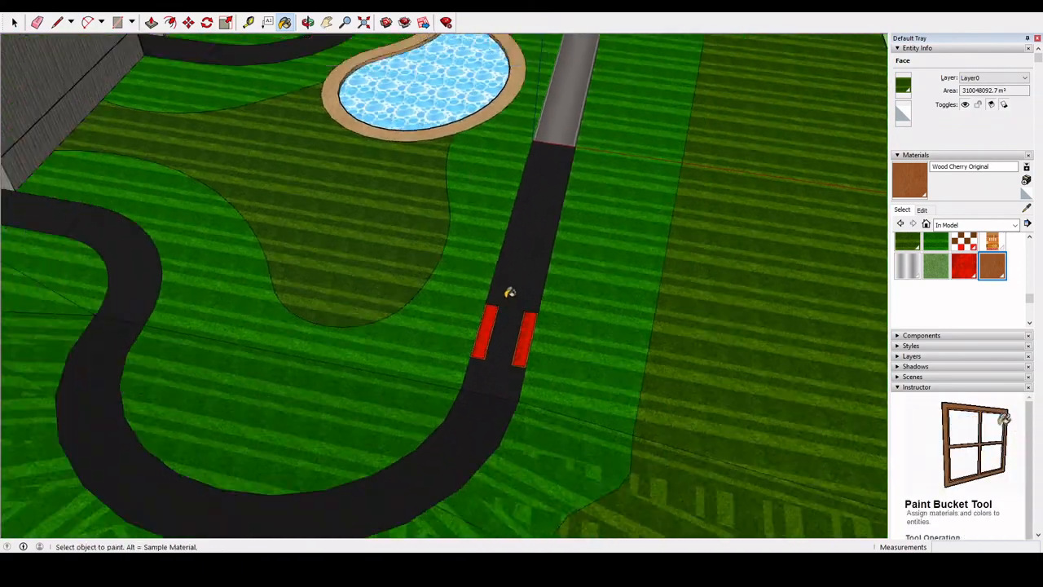
scroll(509, 292, "down", 5)
mouse_move(492, 303)
middle_mouse_down()
mouse_move(559, 263)
mouse_move(299, 193)
mouse_move(189, 179)
middle_mouse_up()
mouse_move(370, 135)
middle_mouse_down()
mouse_move(391, 221)
mouse_move(376, 262)
middle_mouse_up()
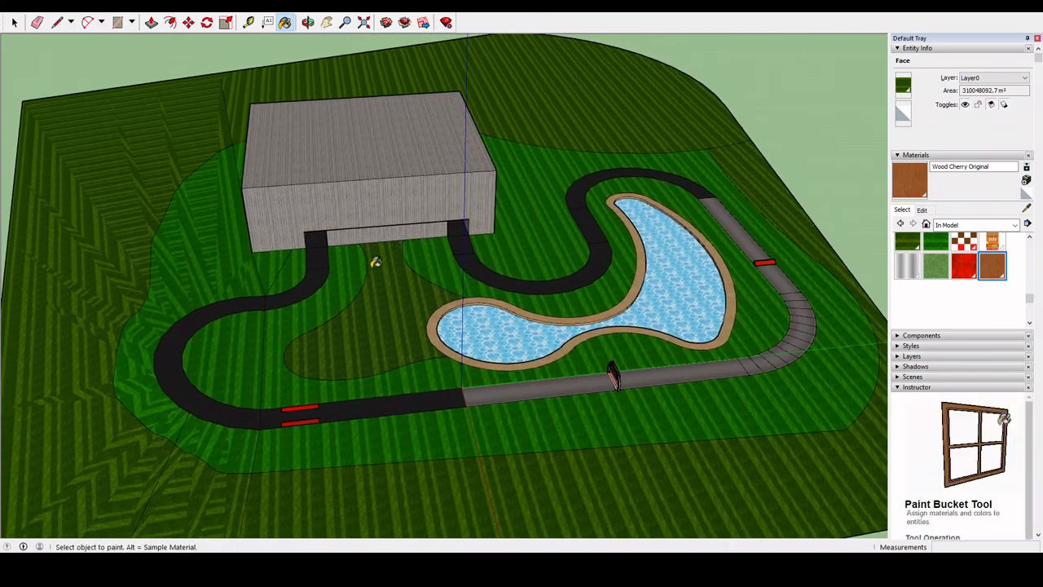
middle_click_drag(774, 285, 416, 380)
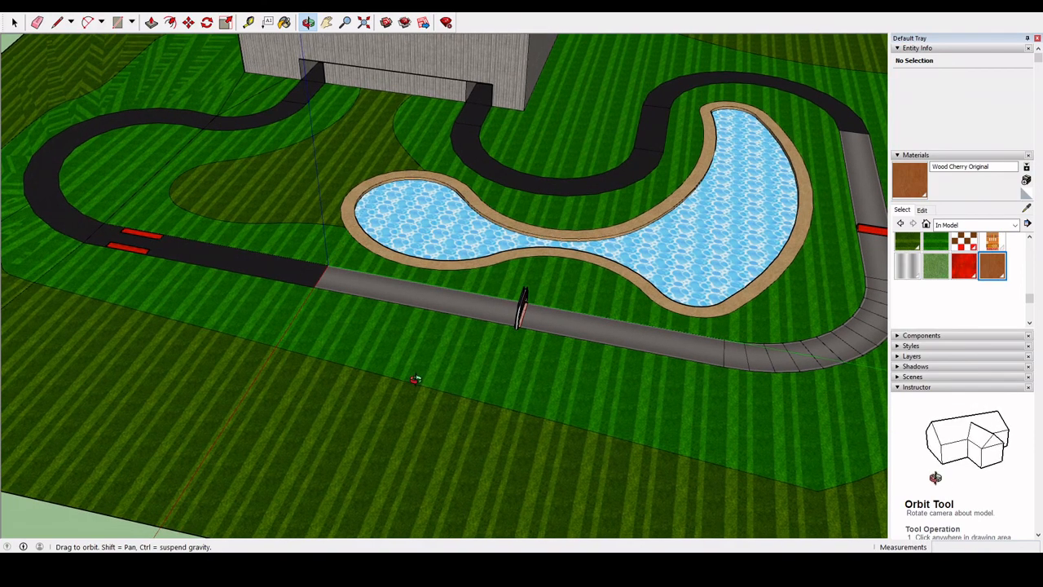
left_click_drag(416, 379, 418, 379)
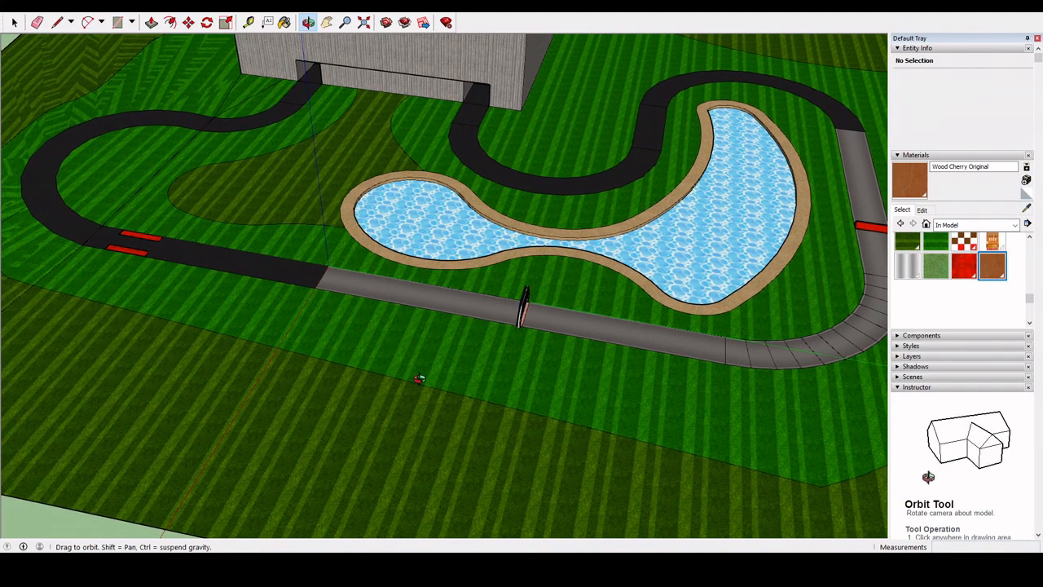
left_click_drag(418, 379, 421, 383)
key("space")
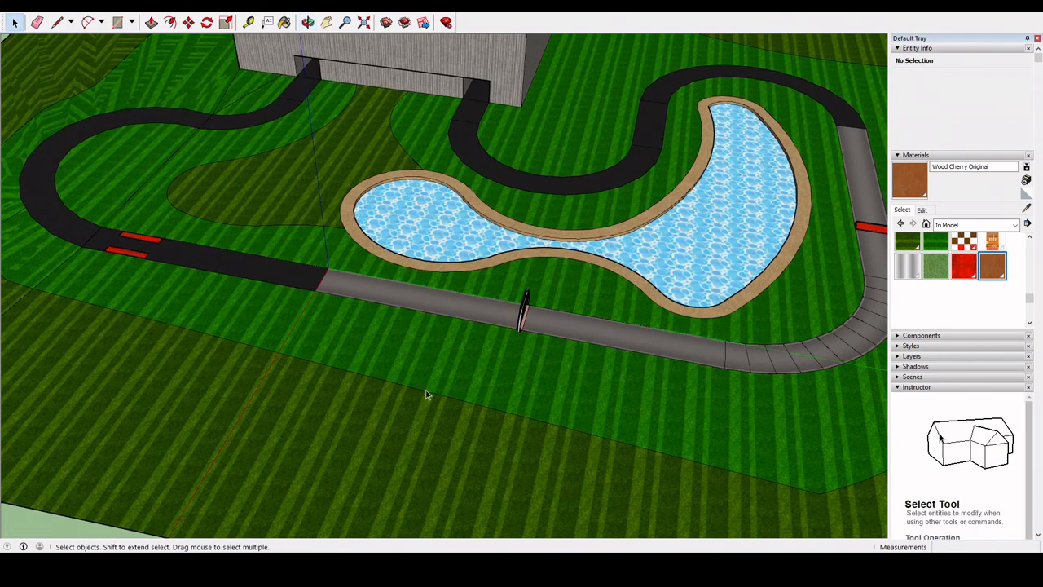